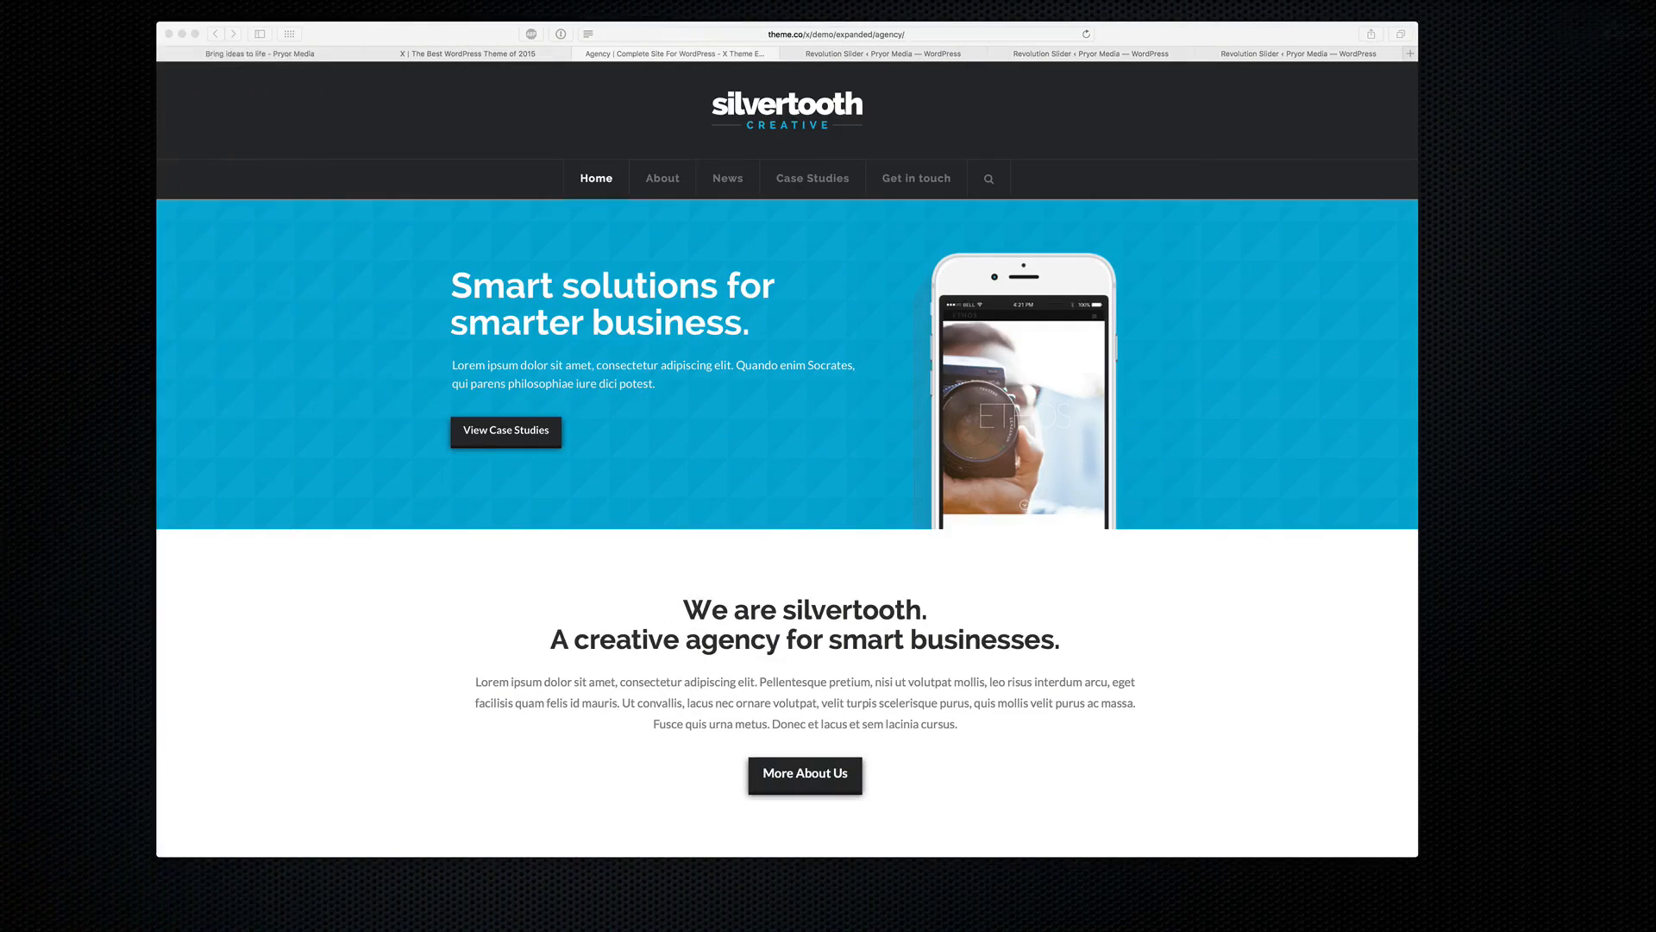
Step: Arrange the silvertooth agency demo window and the Pryor Media Demo browser window side by side on the screen
left_click_drag(458, 38, 686, 25)
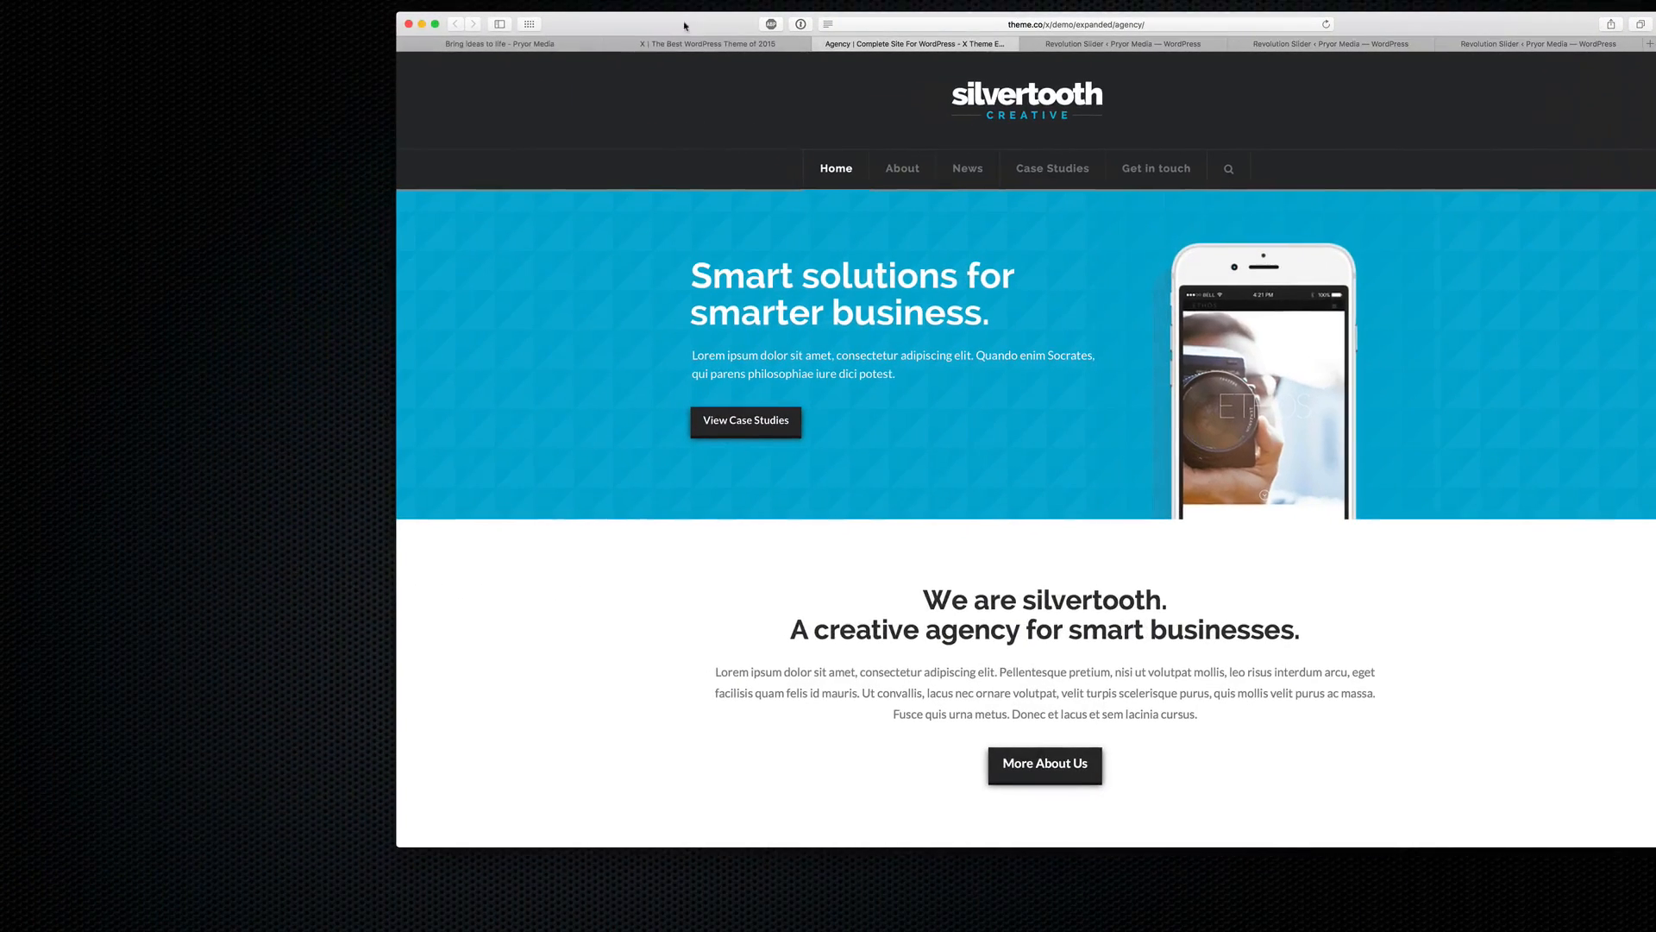
left_click(1000, 23)
key("Return")
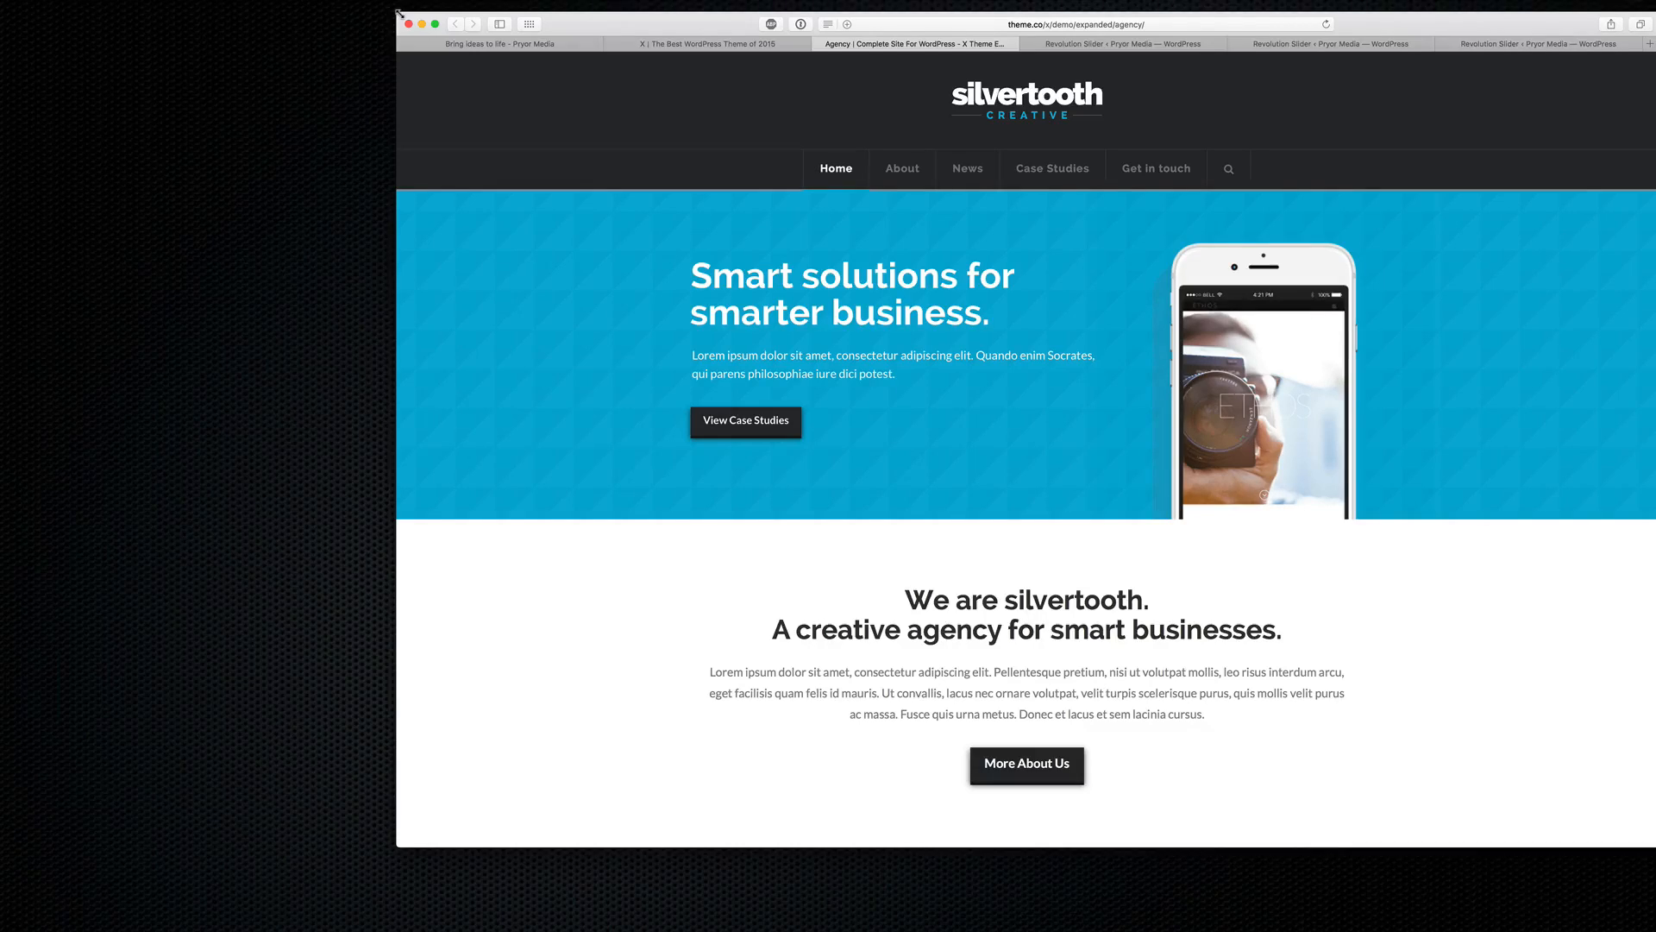
left_click_drag(400, 13, 988, 8)
left_click_drag(1170, 15, 1158, 20)
left_click_drag(979, 9, 870, 7)
left_click_drag(1068, 19, 1062, 23)
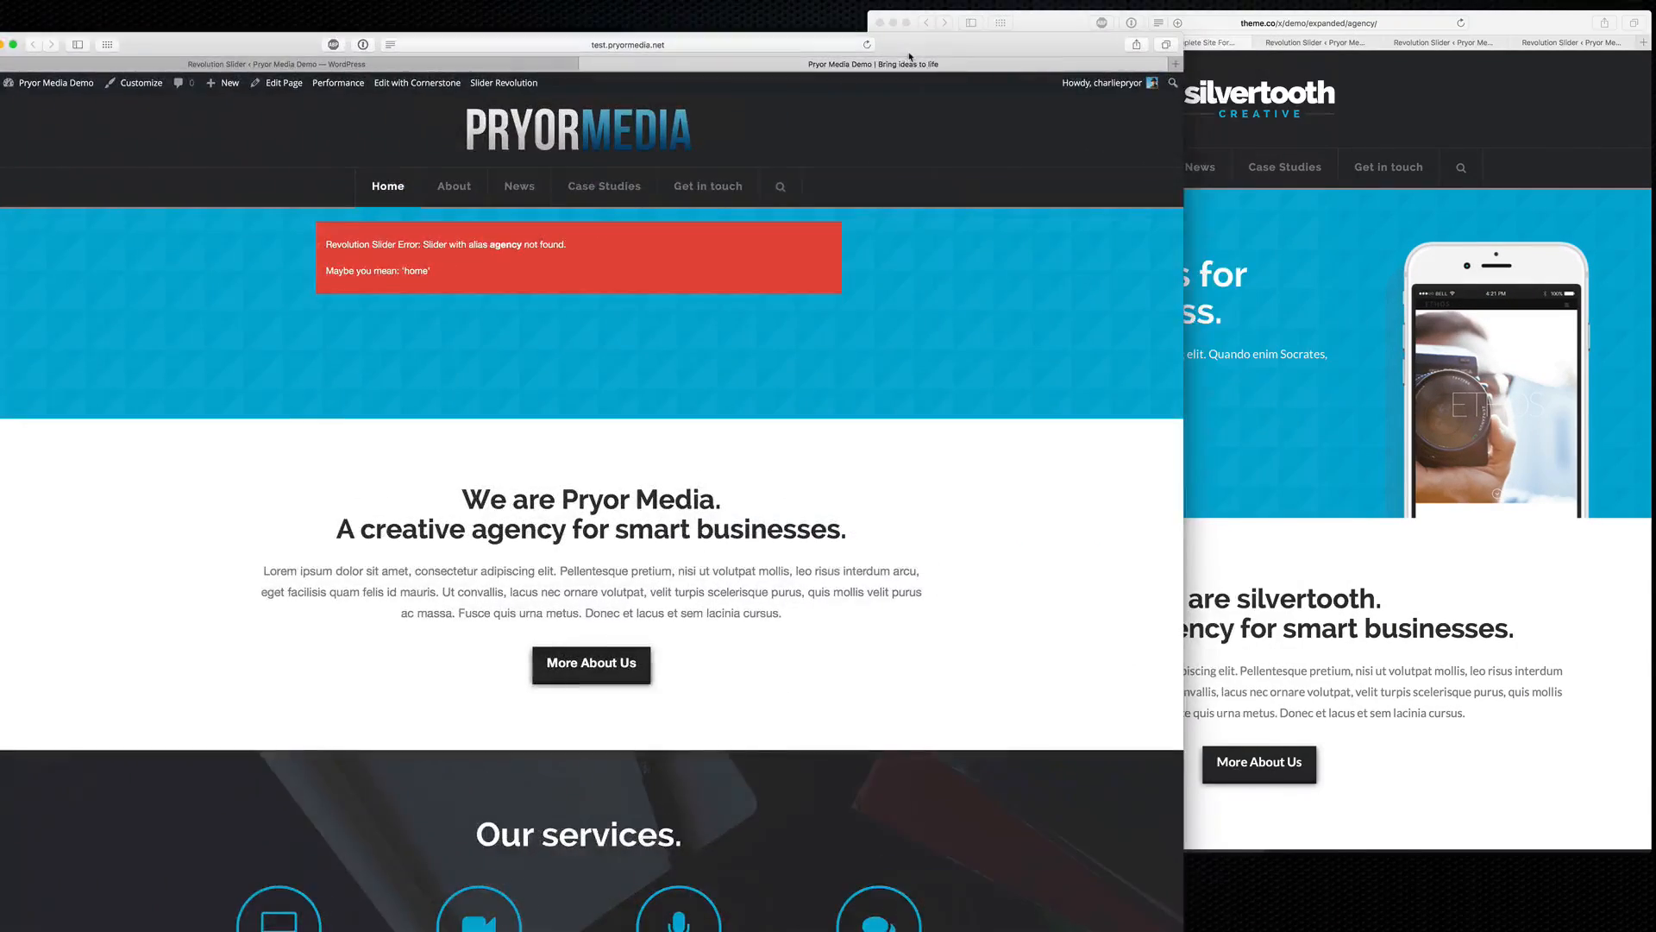
left_click_drag(887, 38, 936, 39)
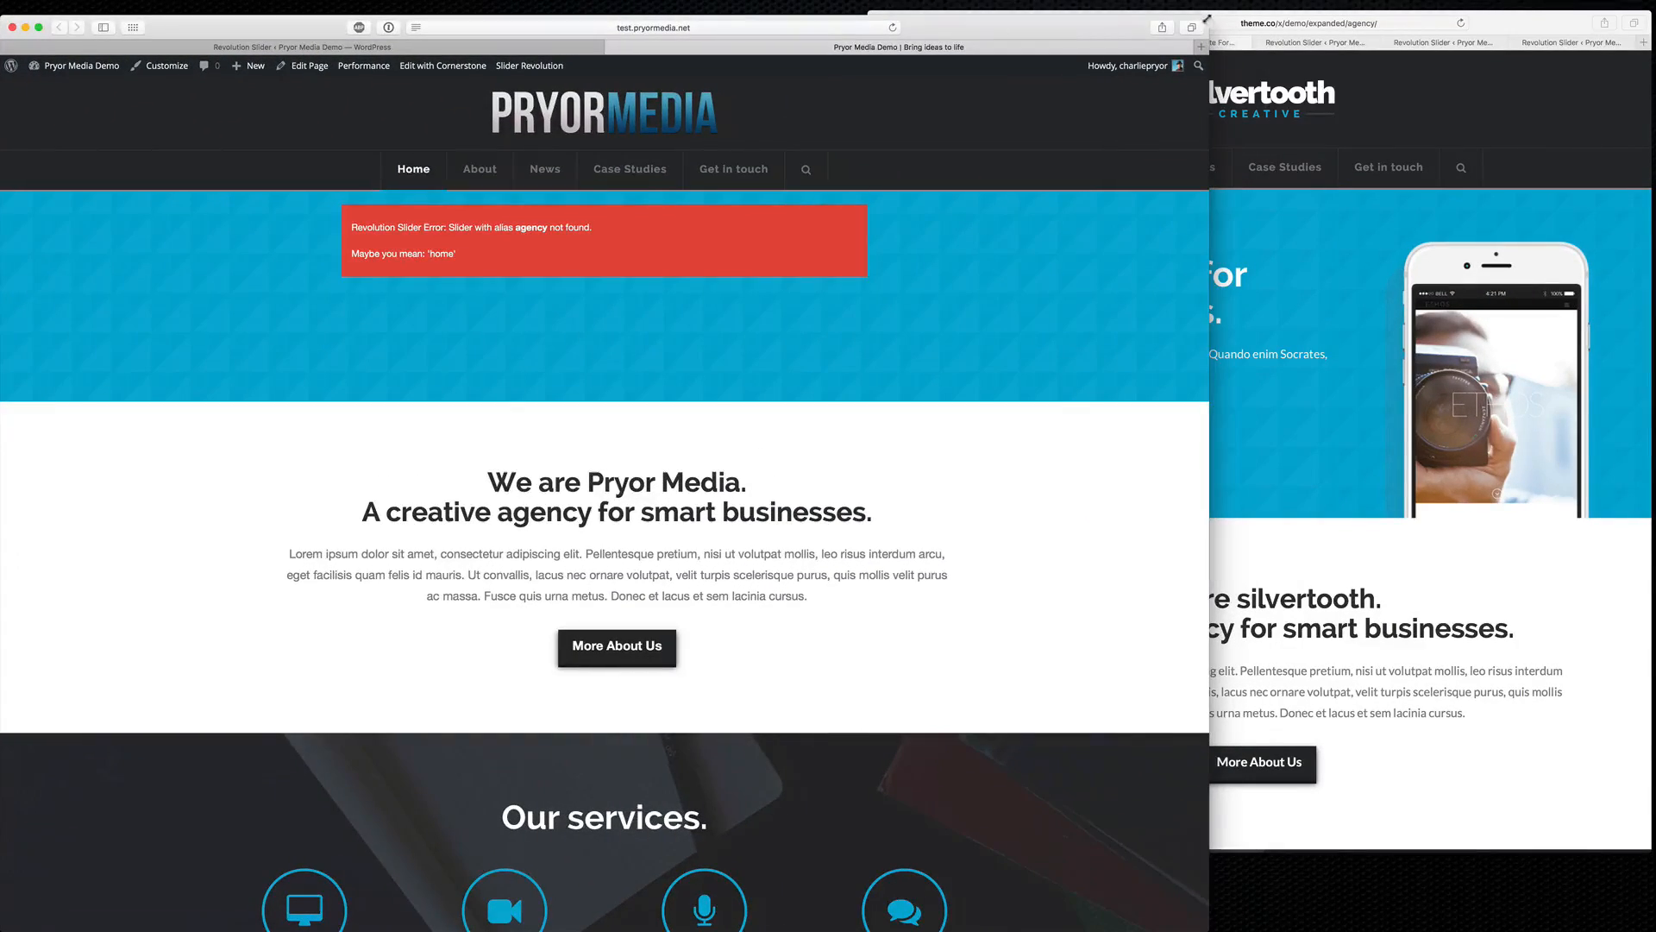
left_click_drag(1208, 14, 891, 23)
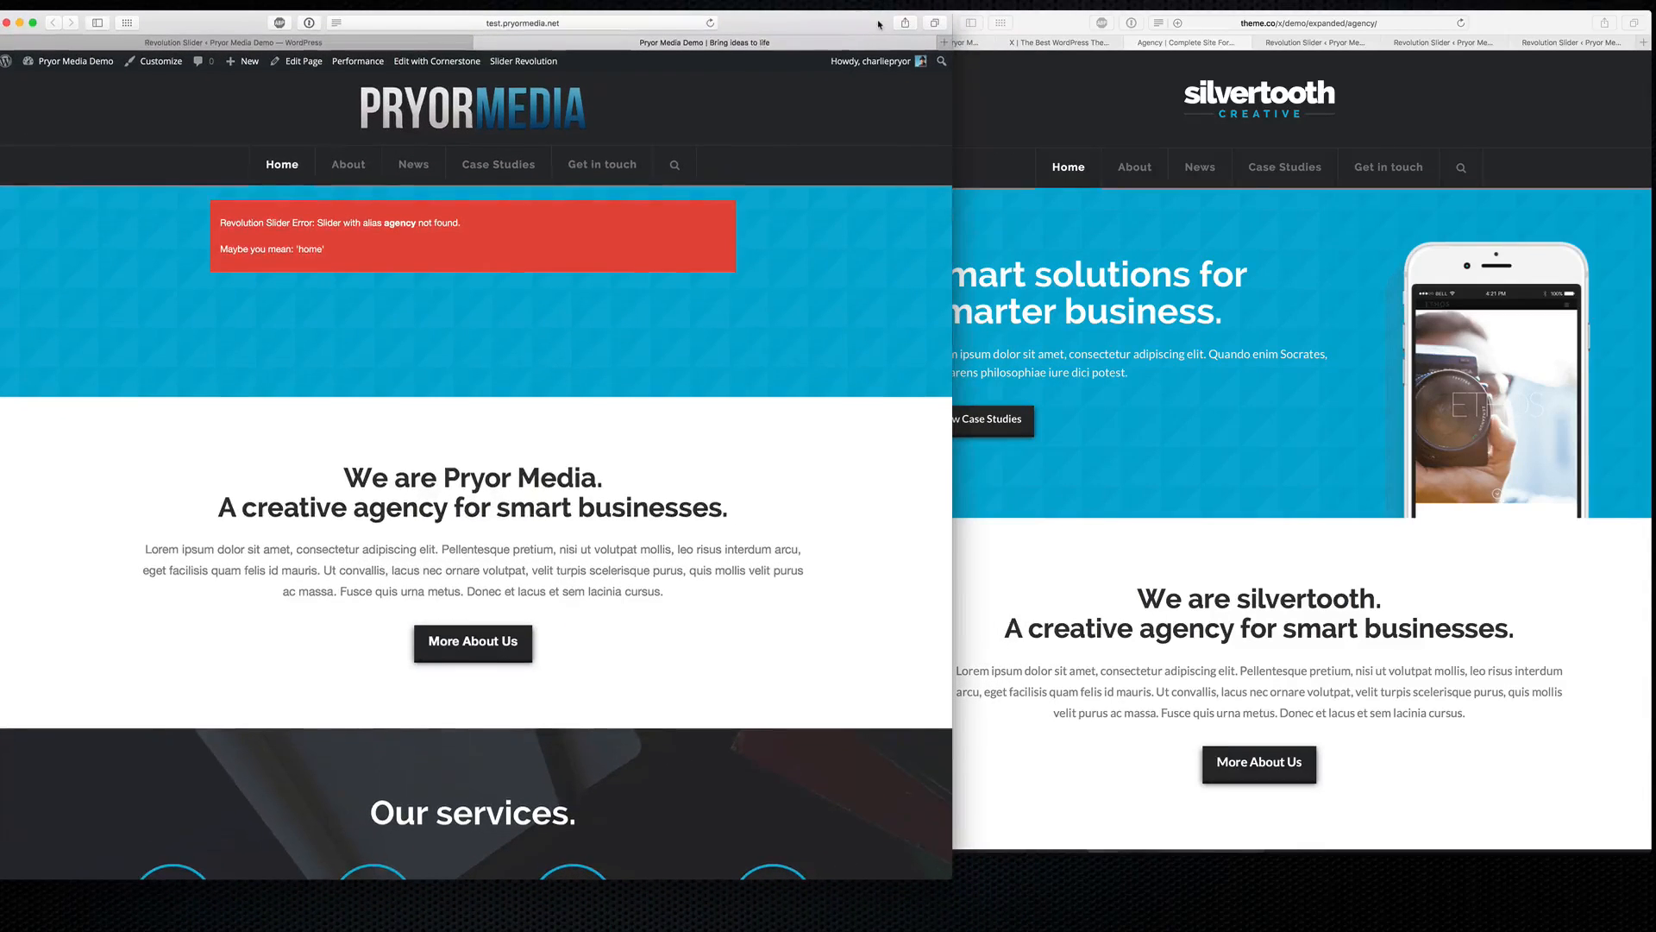
Step: Show the Revolution Slider admin page in both browser windows and fit the window sizes to each other
left_click(1283, 45)
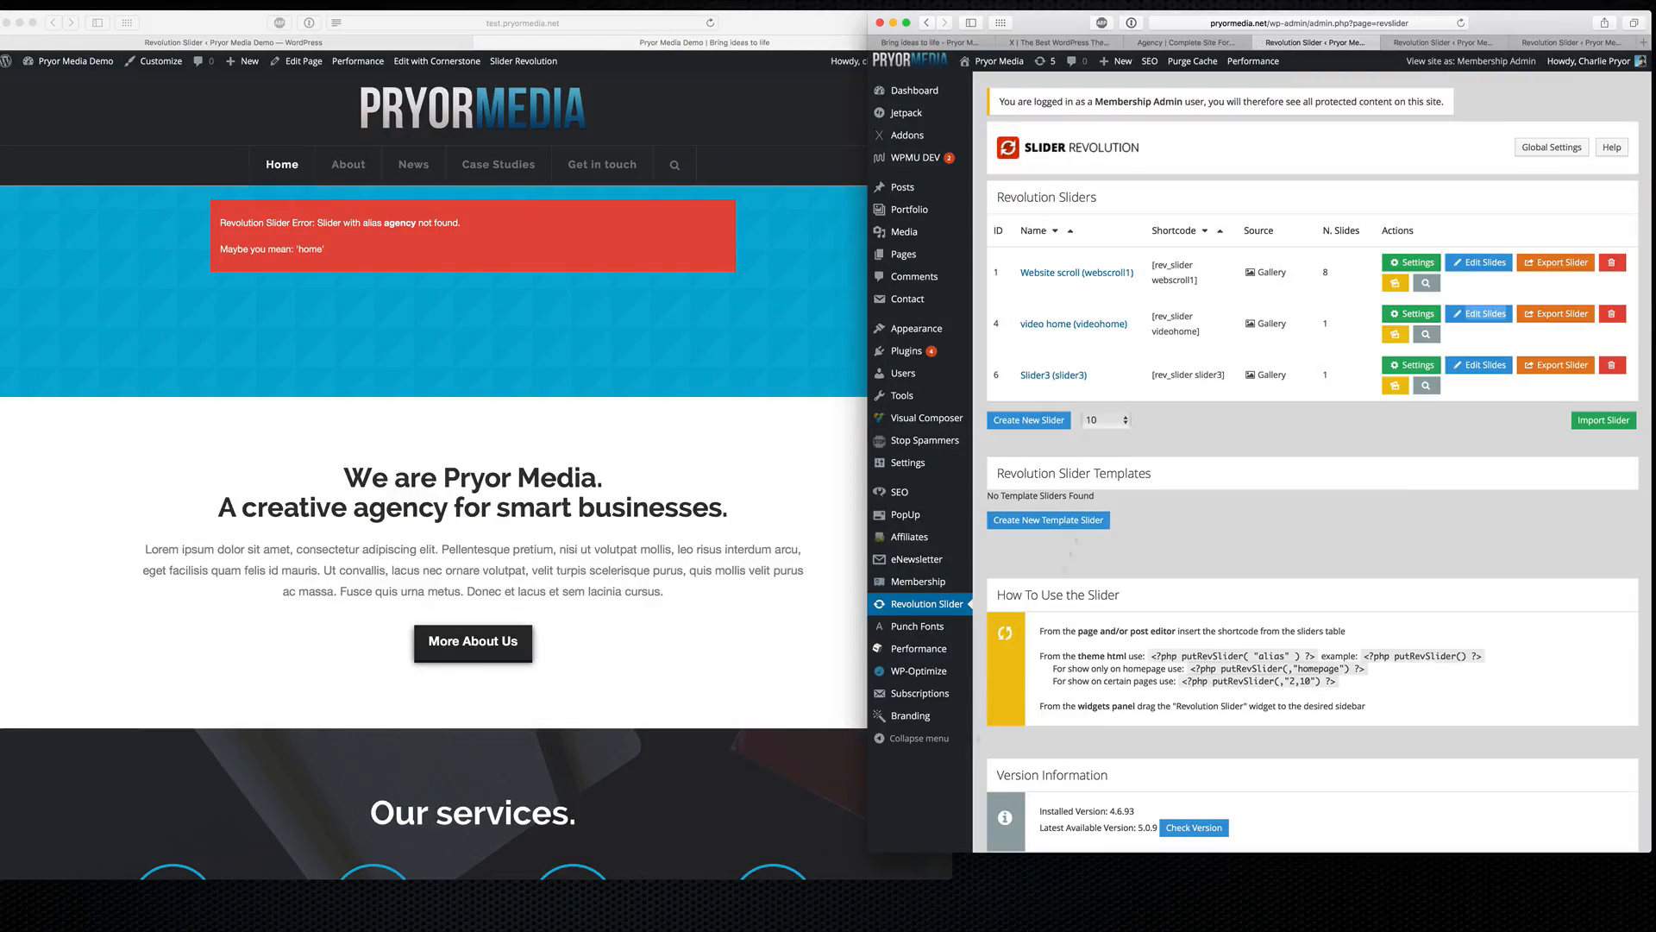
left_click_drag(868, 853, 830, 878)
left_click(658, 598)
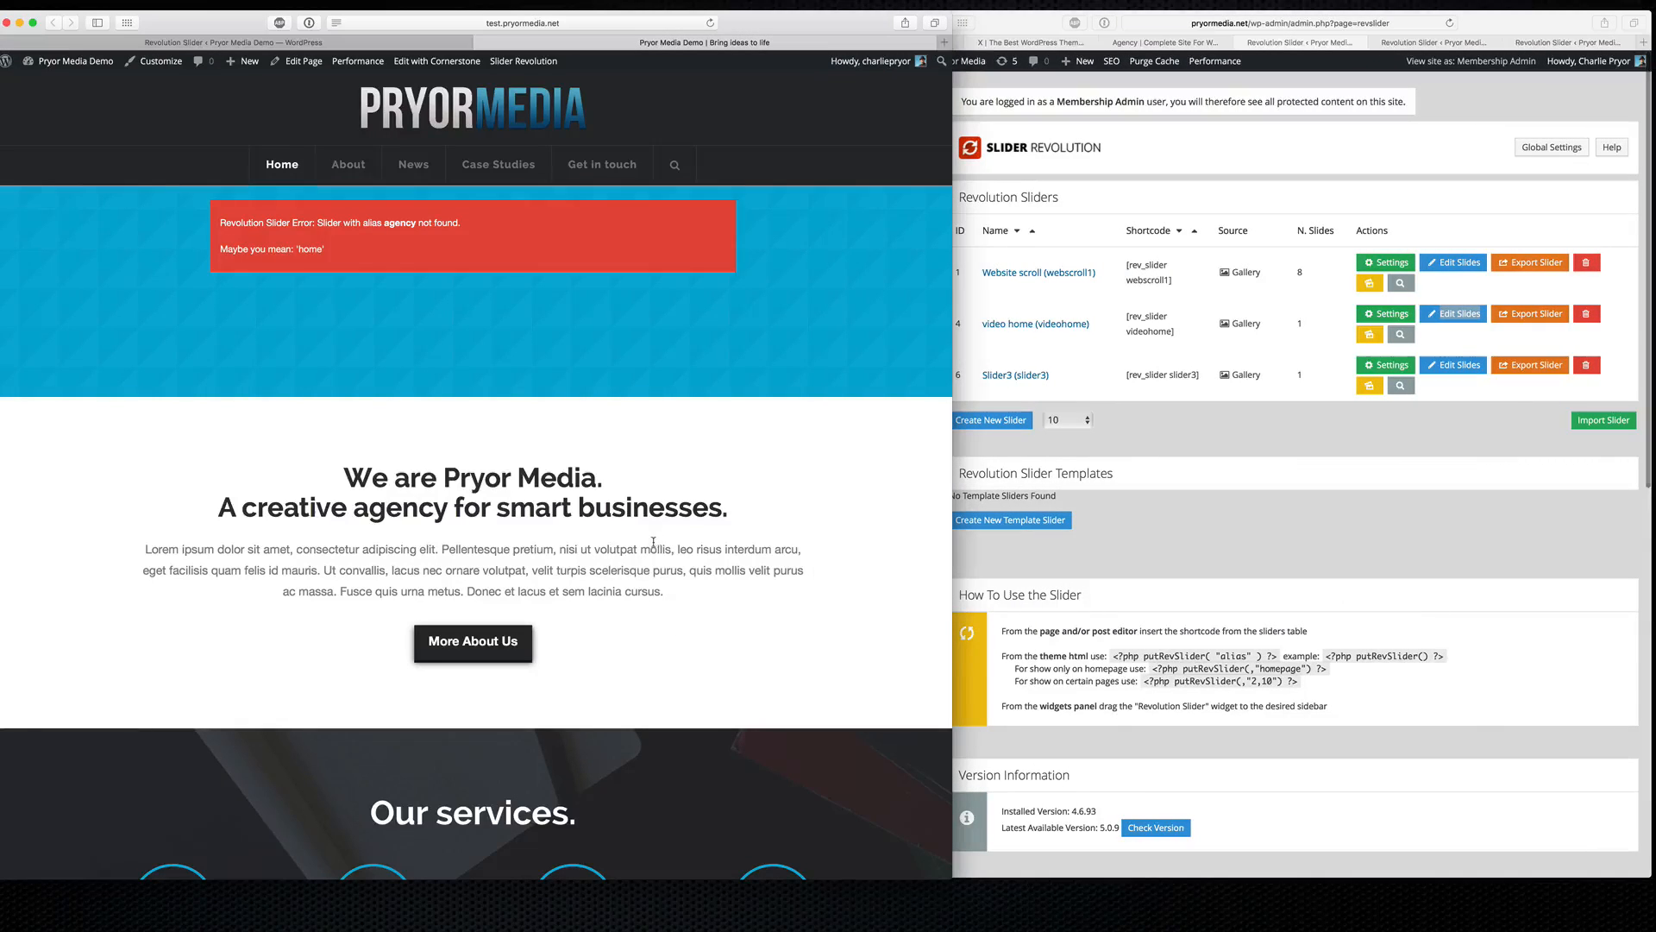
left_click(285, 45)
mouse_move(950, 13)
left_mouse_down()
mouse_move(843, 15)
mouse_move(930, 13)
left_mouse_up()
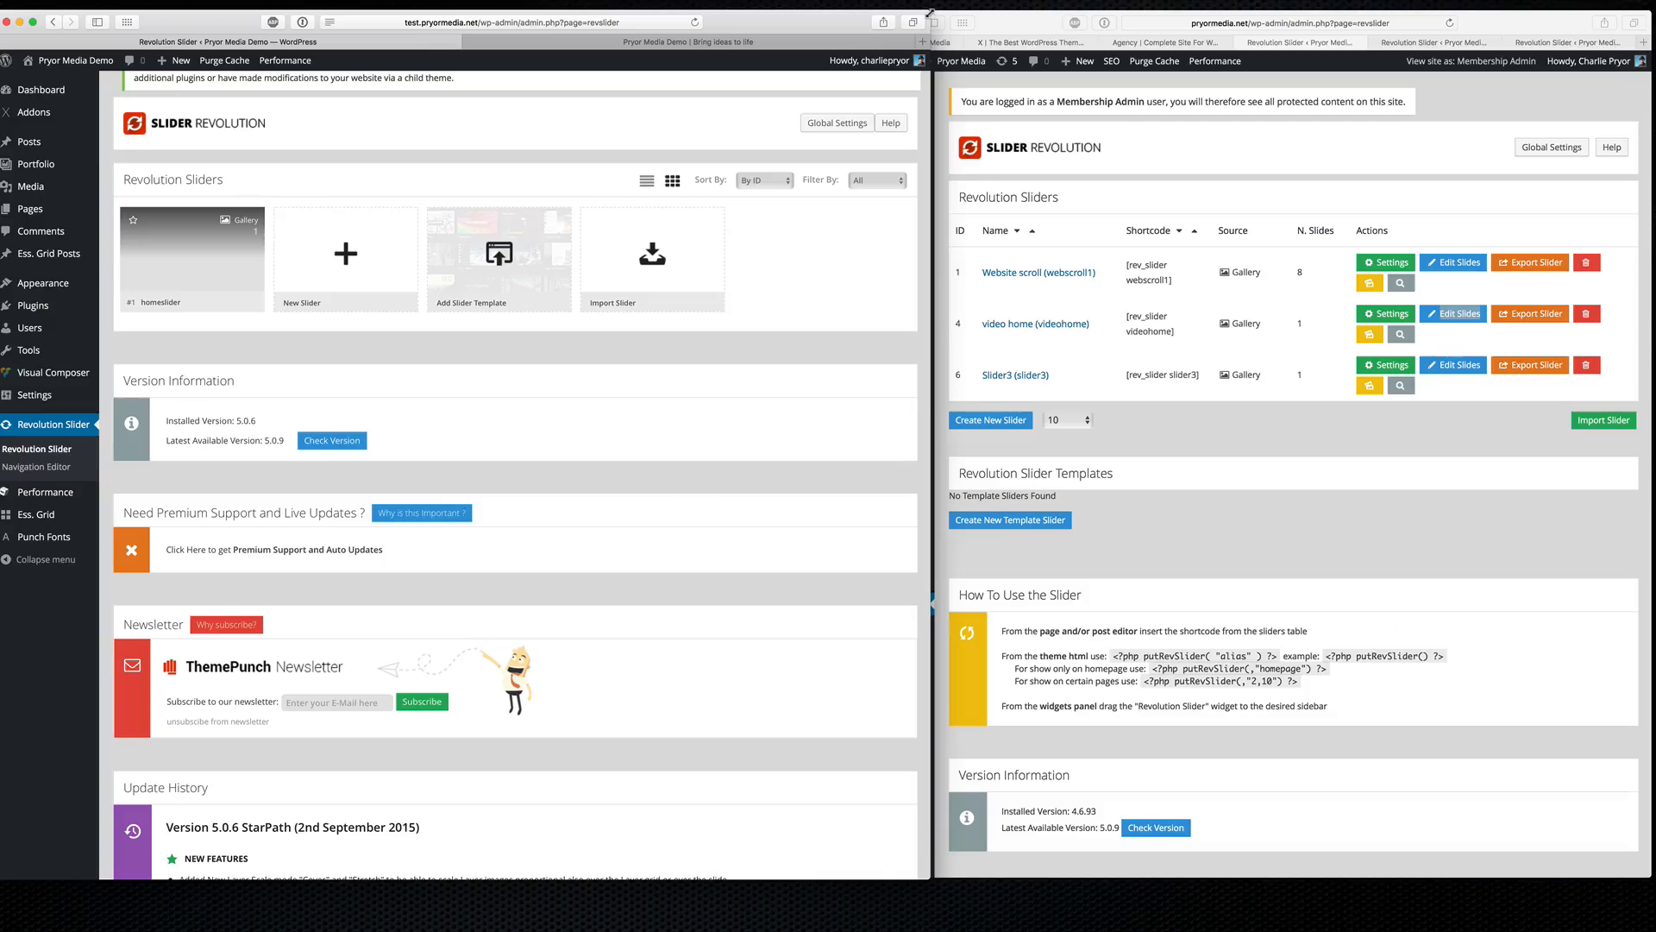
Step: Start a new slider in Revolution Slider on the Pryor Media Demo site
left_click(1230, 315)
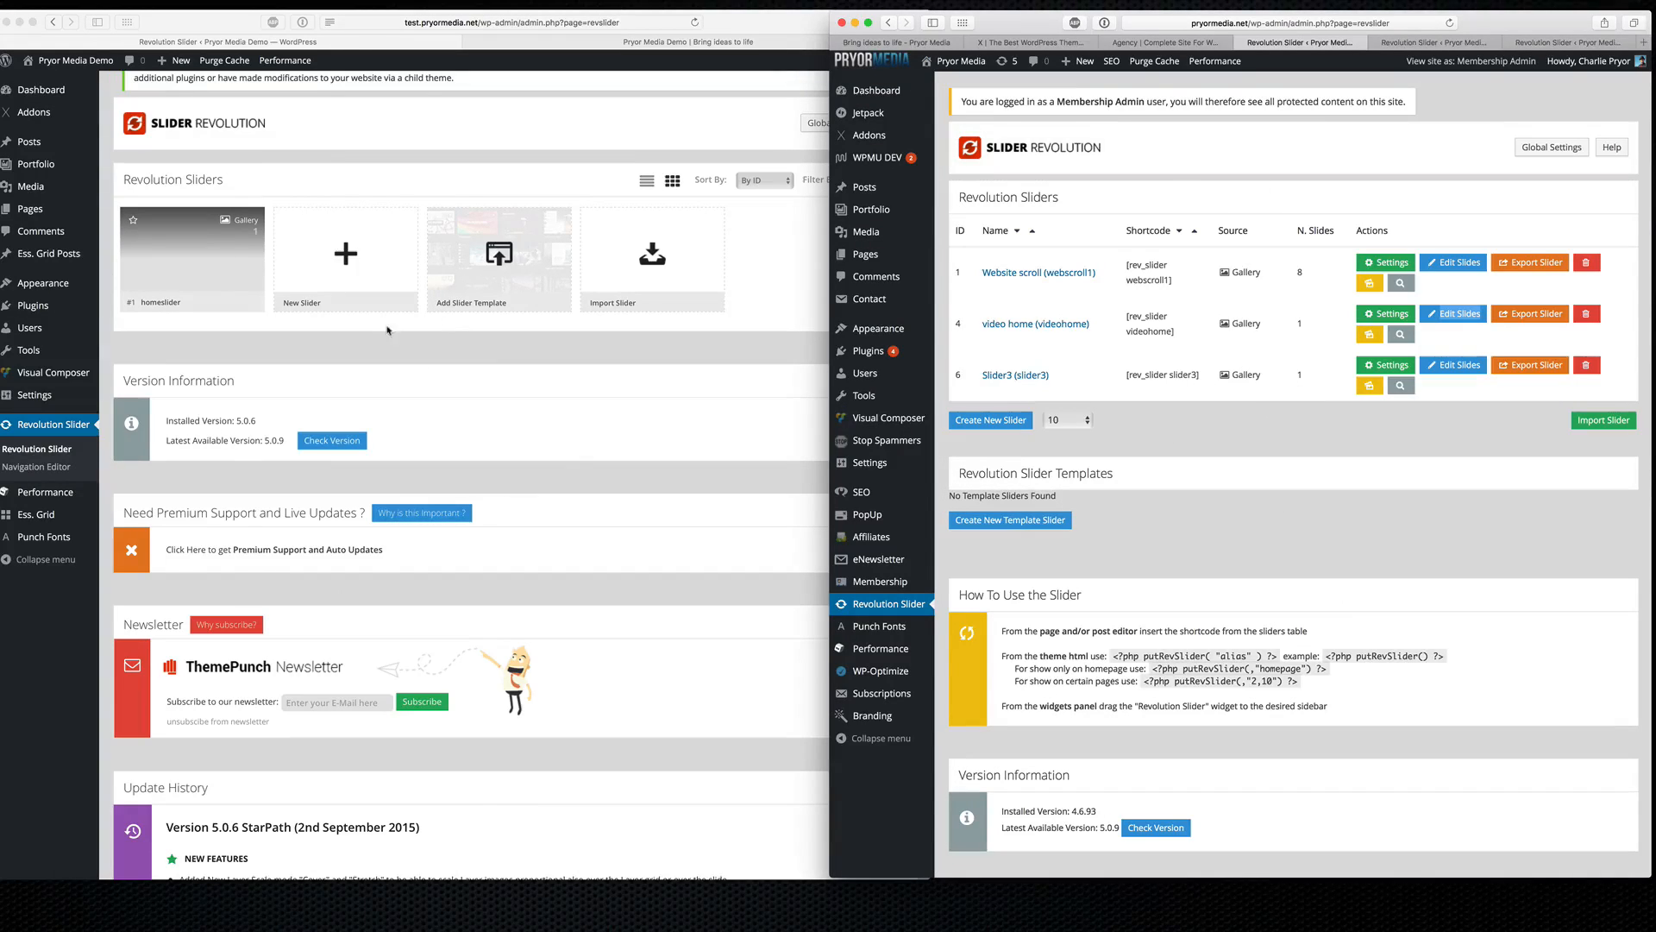
left_click(357, 297)
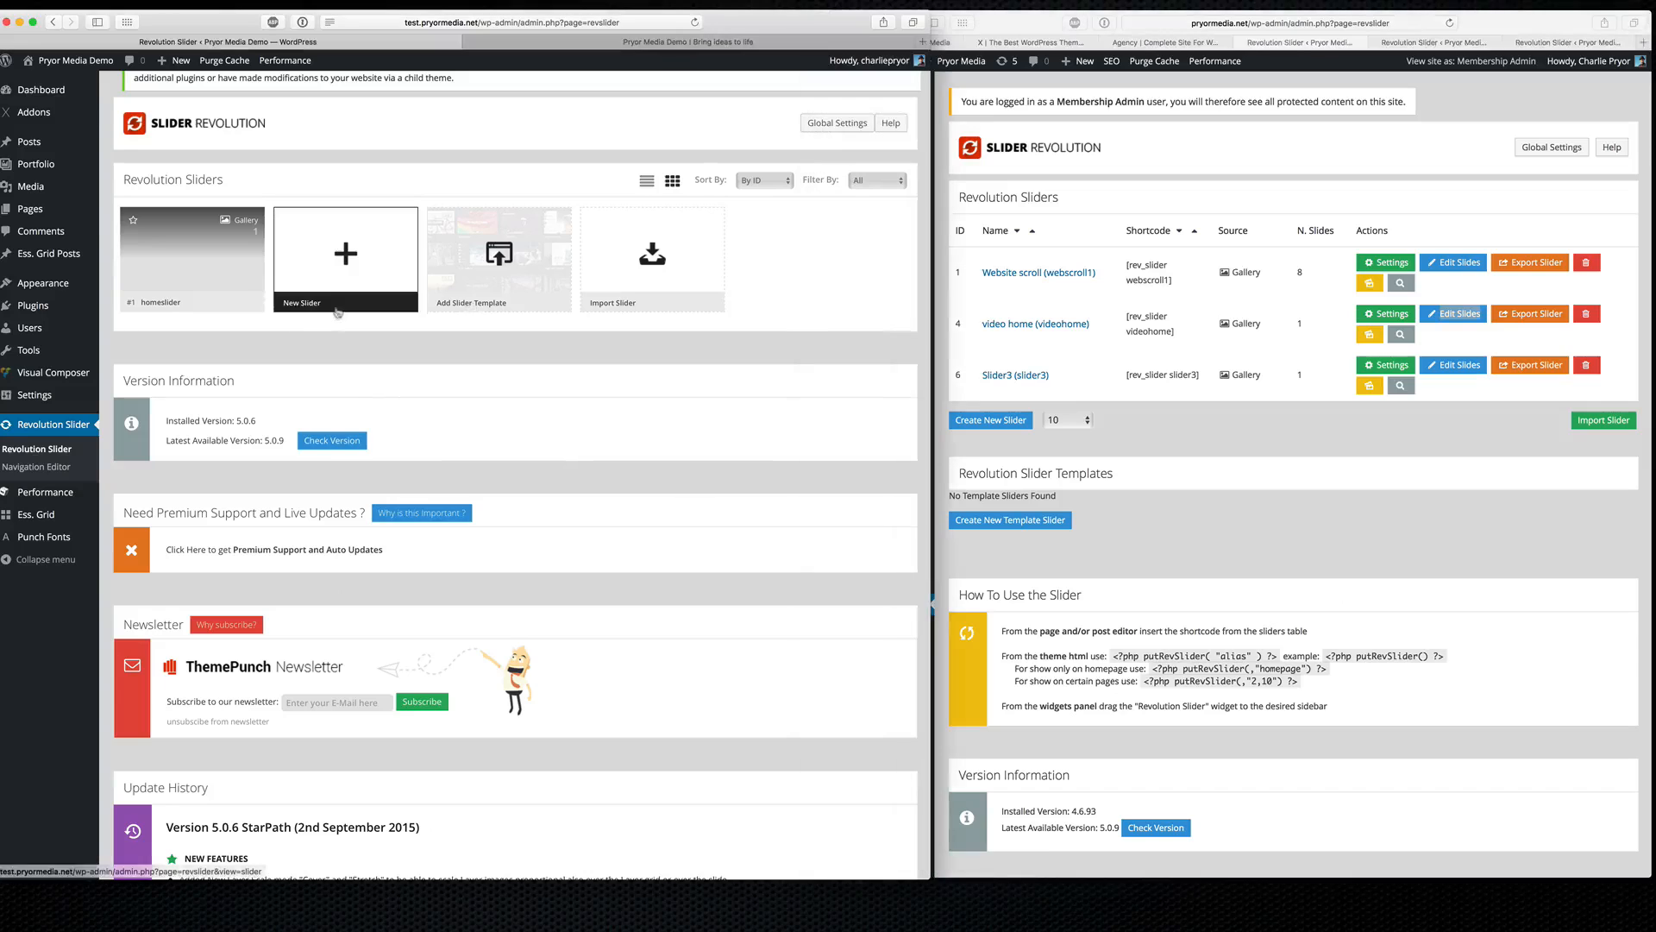
left_click(344, 259)
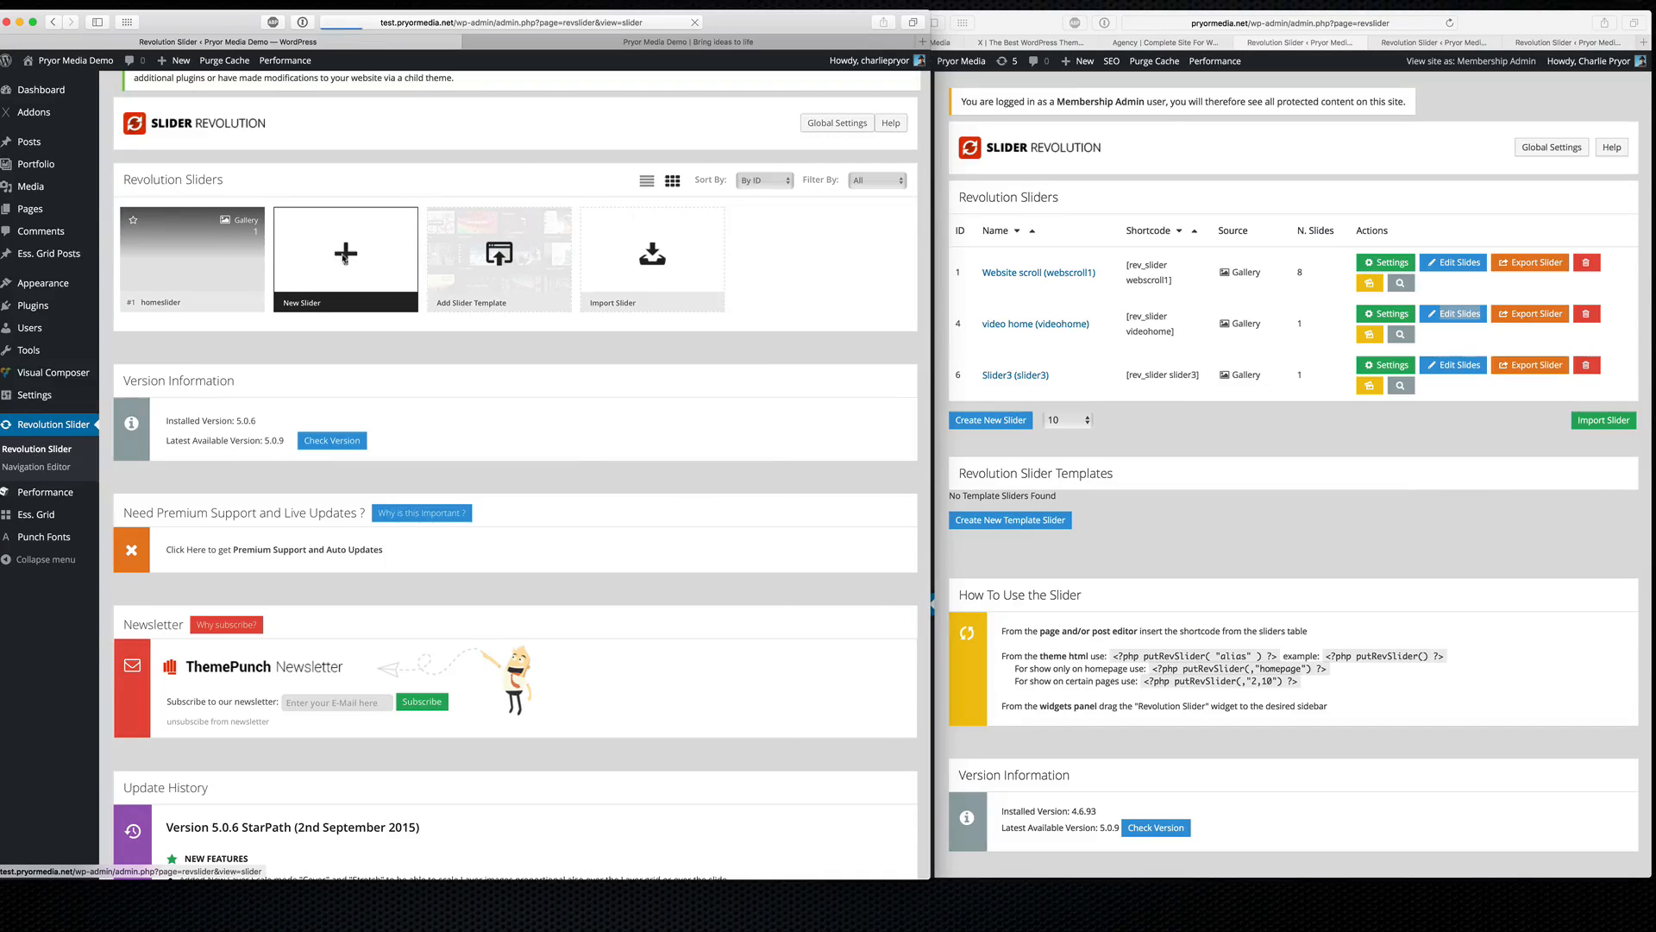
Step: Compare the settings page of the existing video home slider with the settings page of the new slider
left_click(1191, 428)
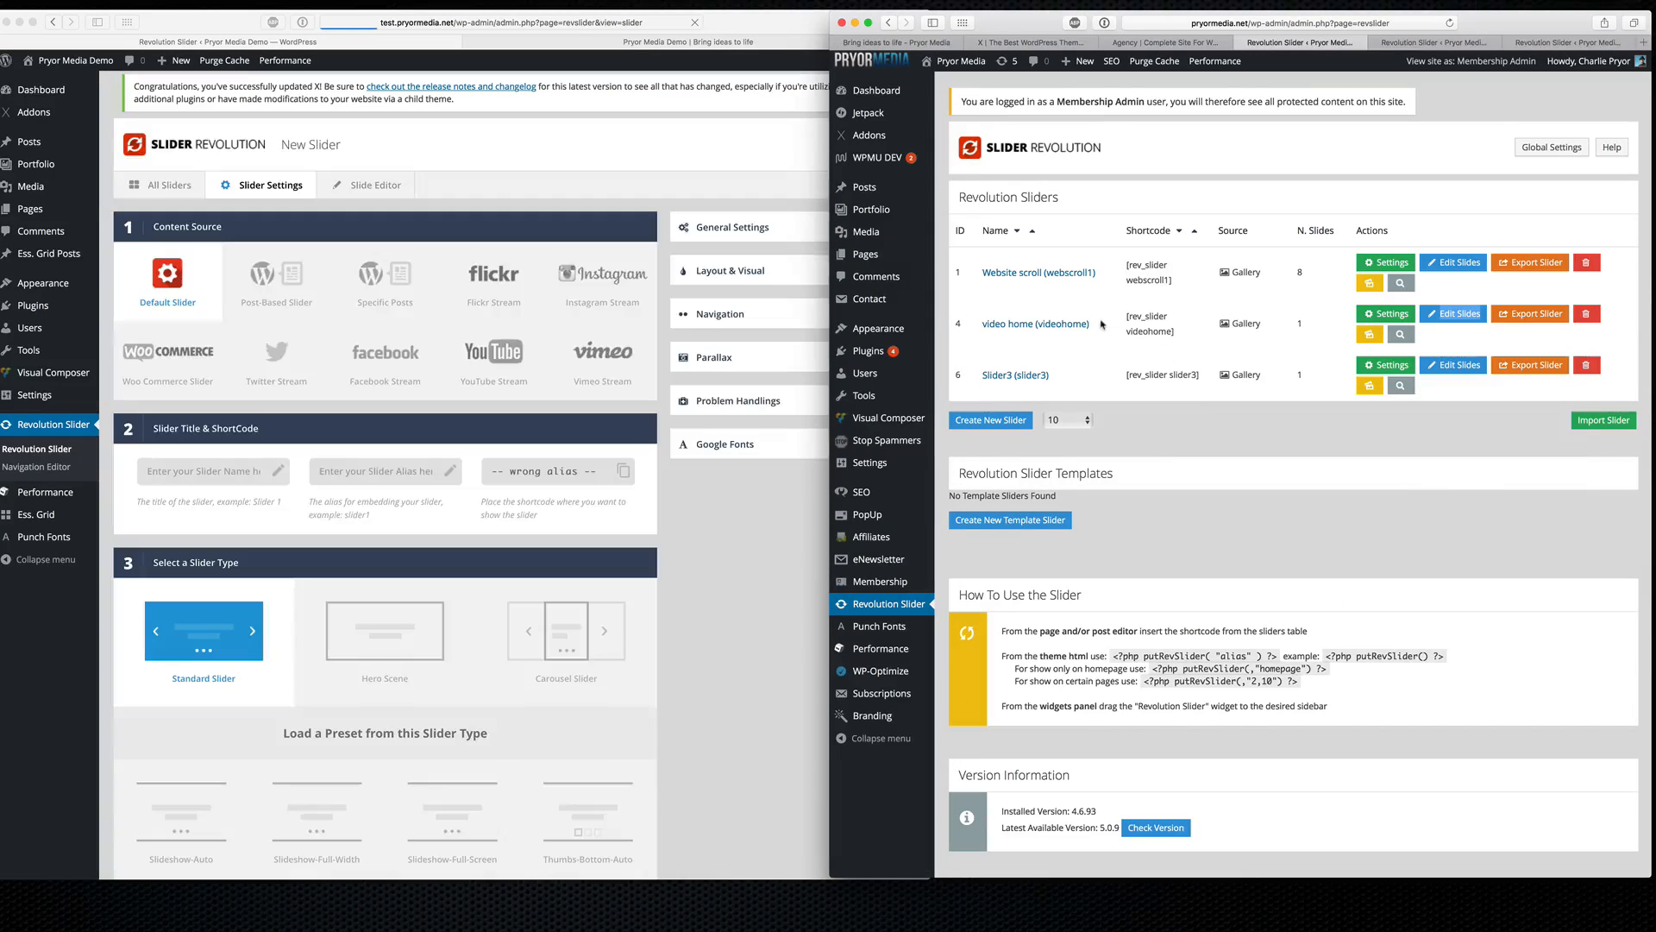
left_click(1243, 43)
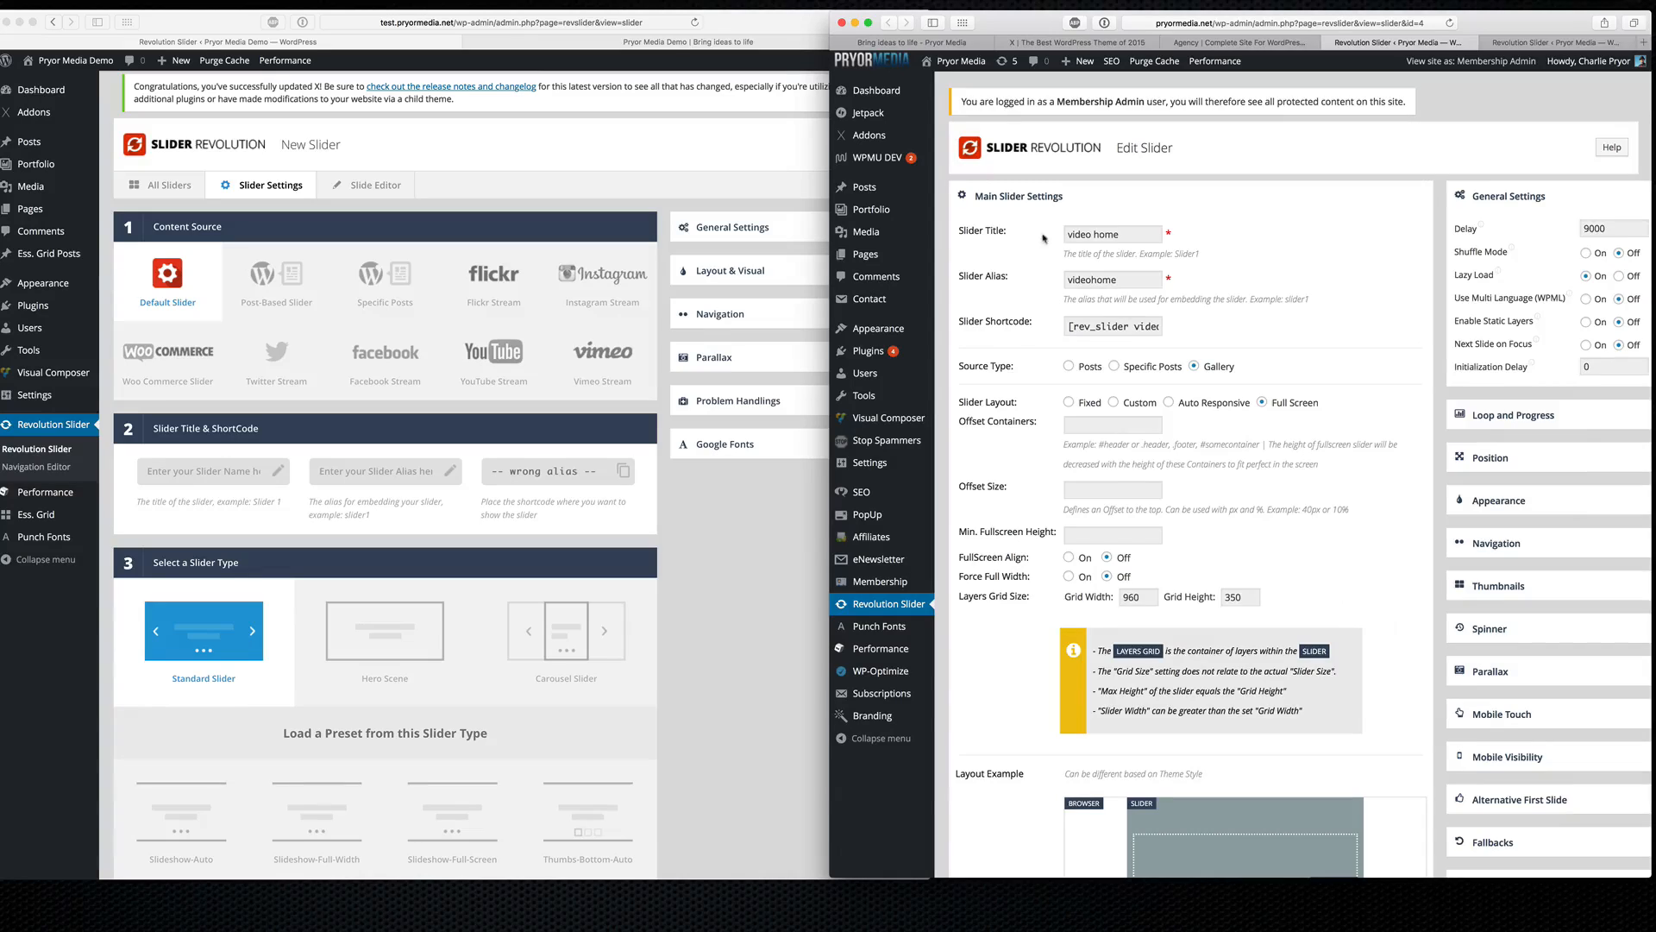
scroll(1046, 260, "down", 3)
scroll(1045, 261, "down", 5)
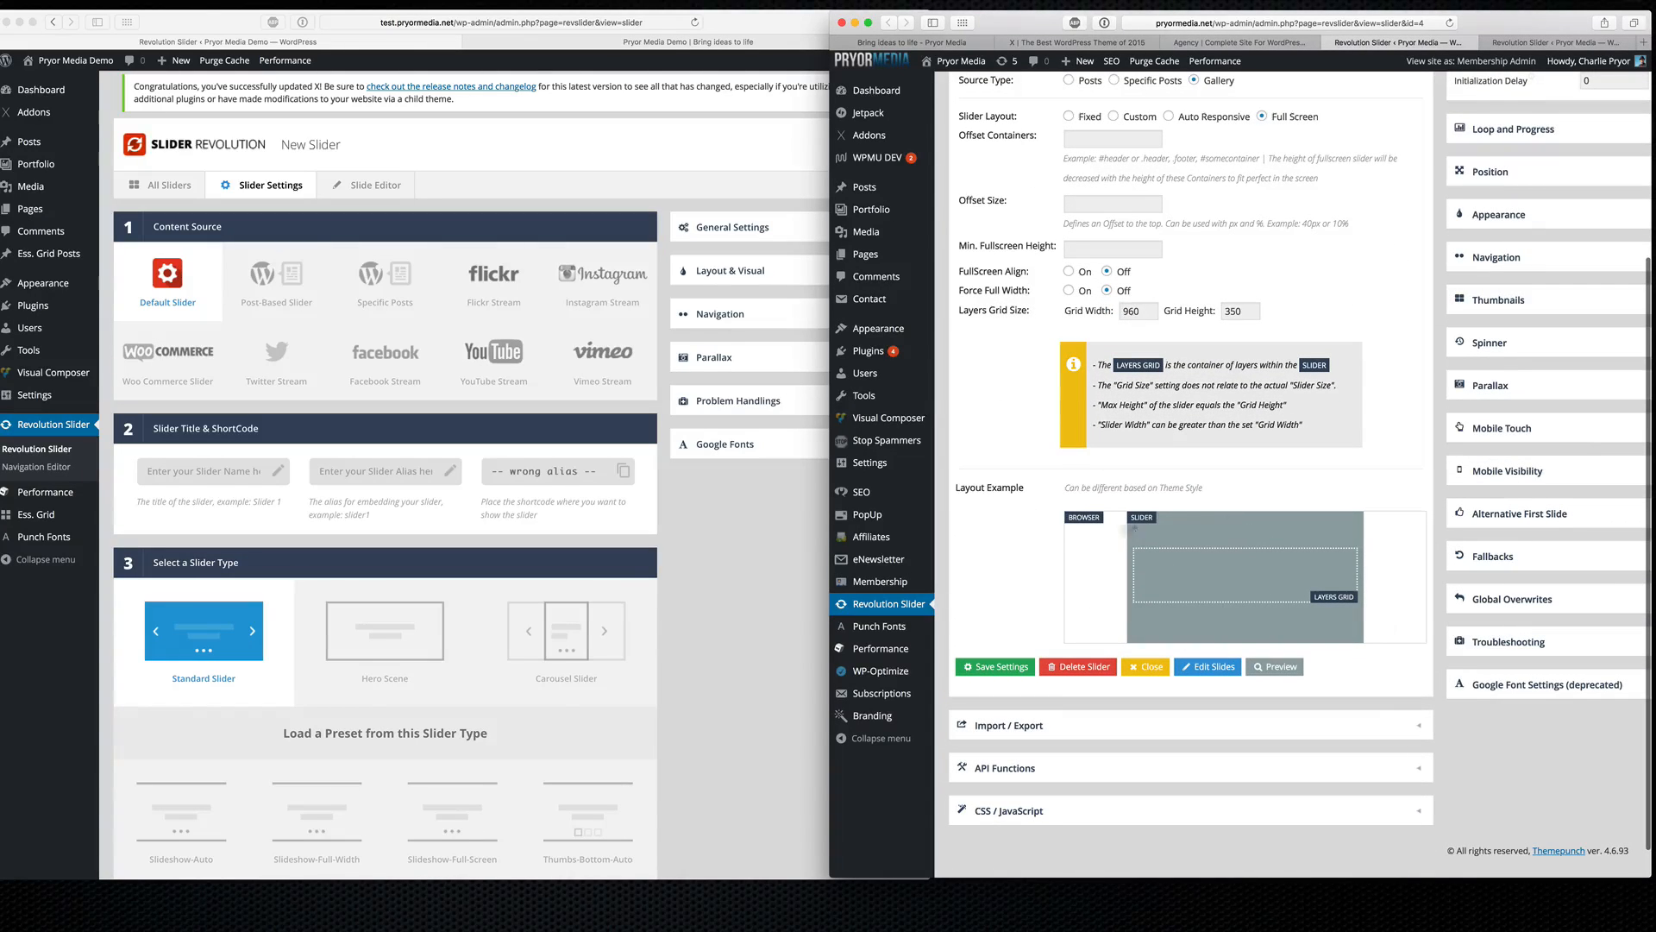
scroll(1206, 616, "up", 3)
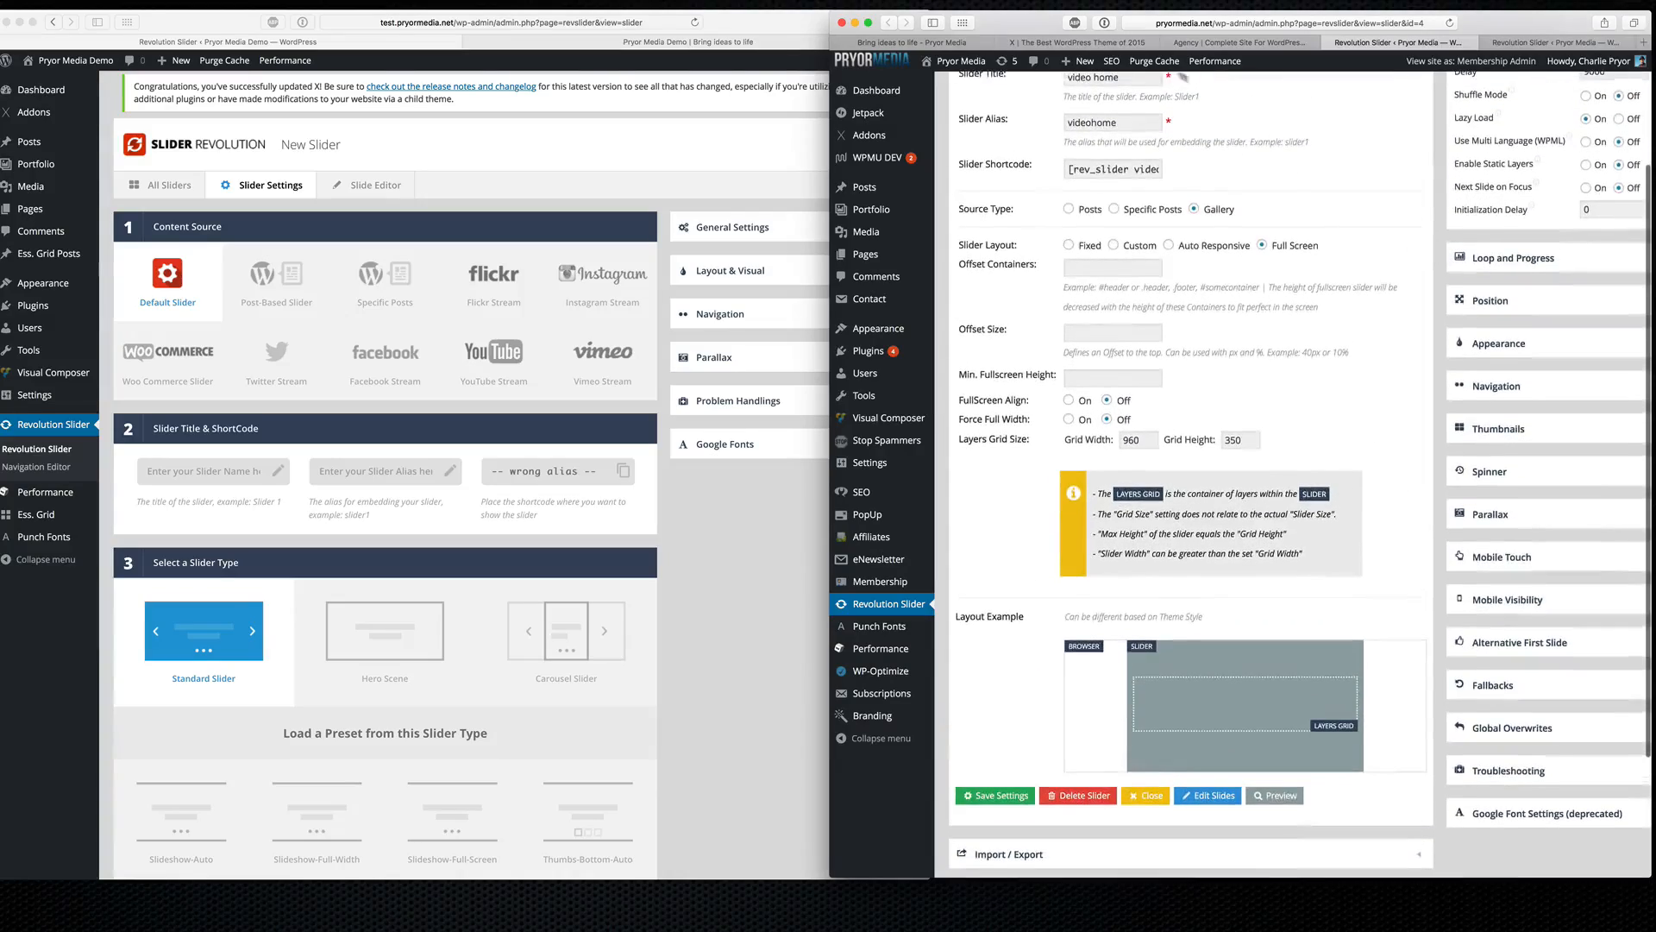
mouse_move(828, 12)
left_mouse_down()
mouse_move(806, 4)
mouse_move(909, 7)
mouse_move(819, 3)
left_mouse_up()
left_click(737, 31)
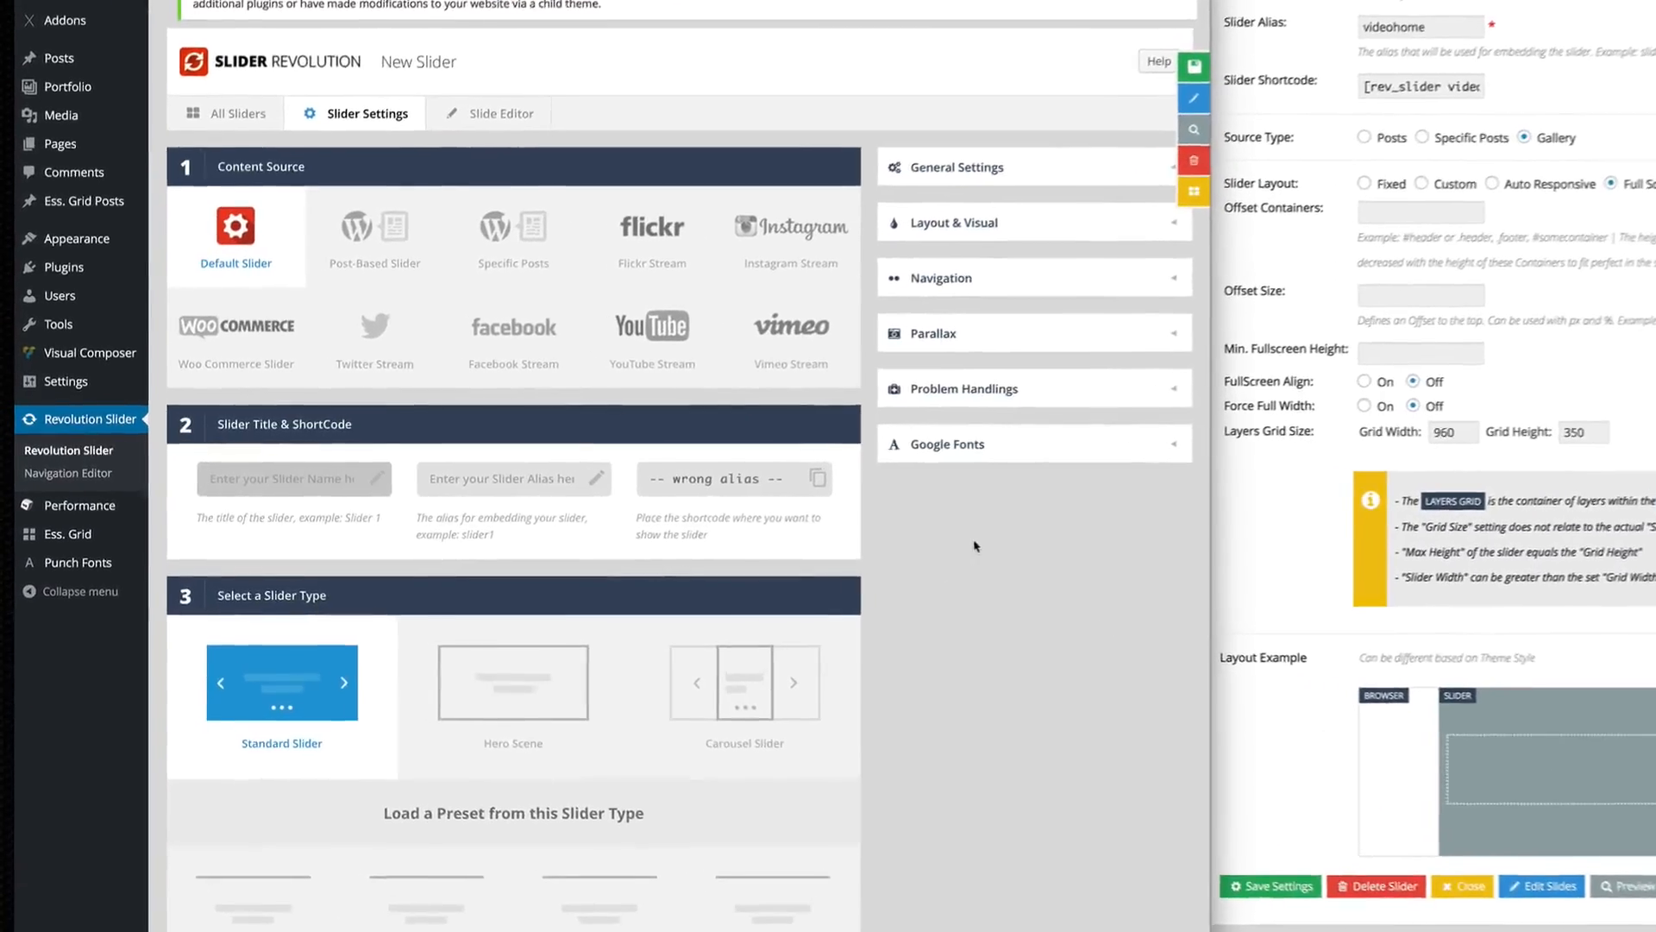
scroll(486, 278, "down", 15)
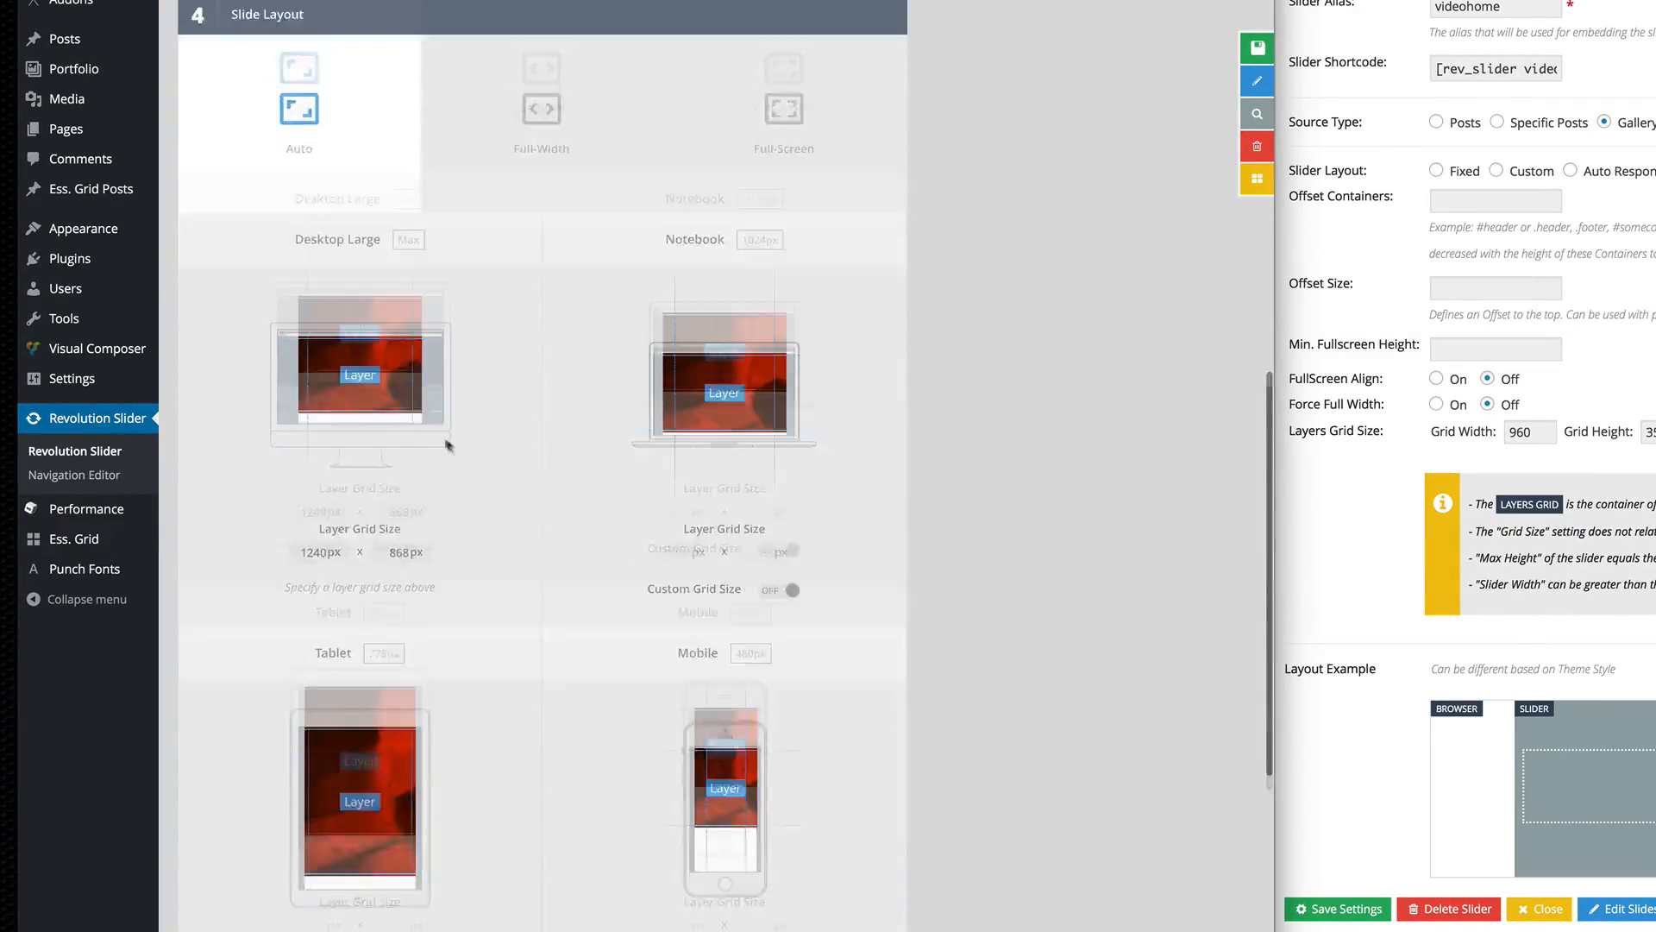
scroll(526, 472, "up", 15)
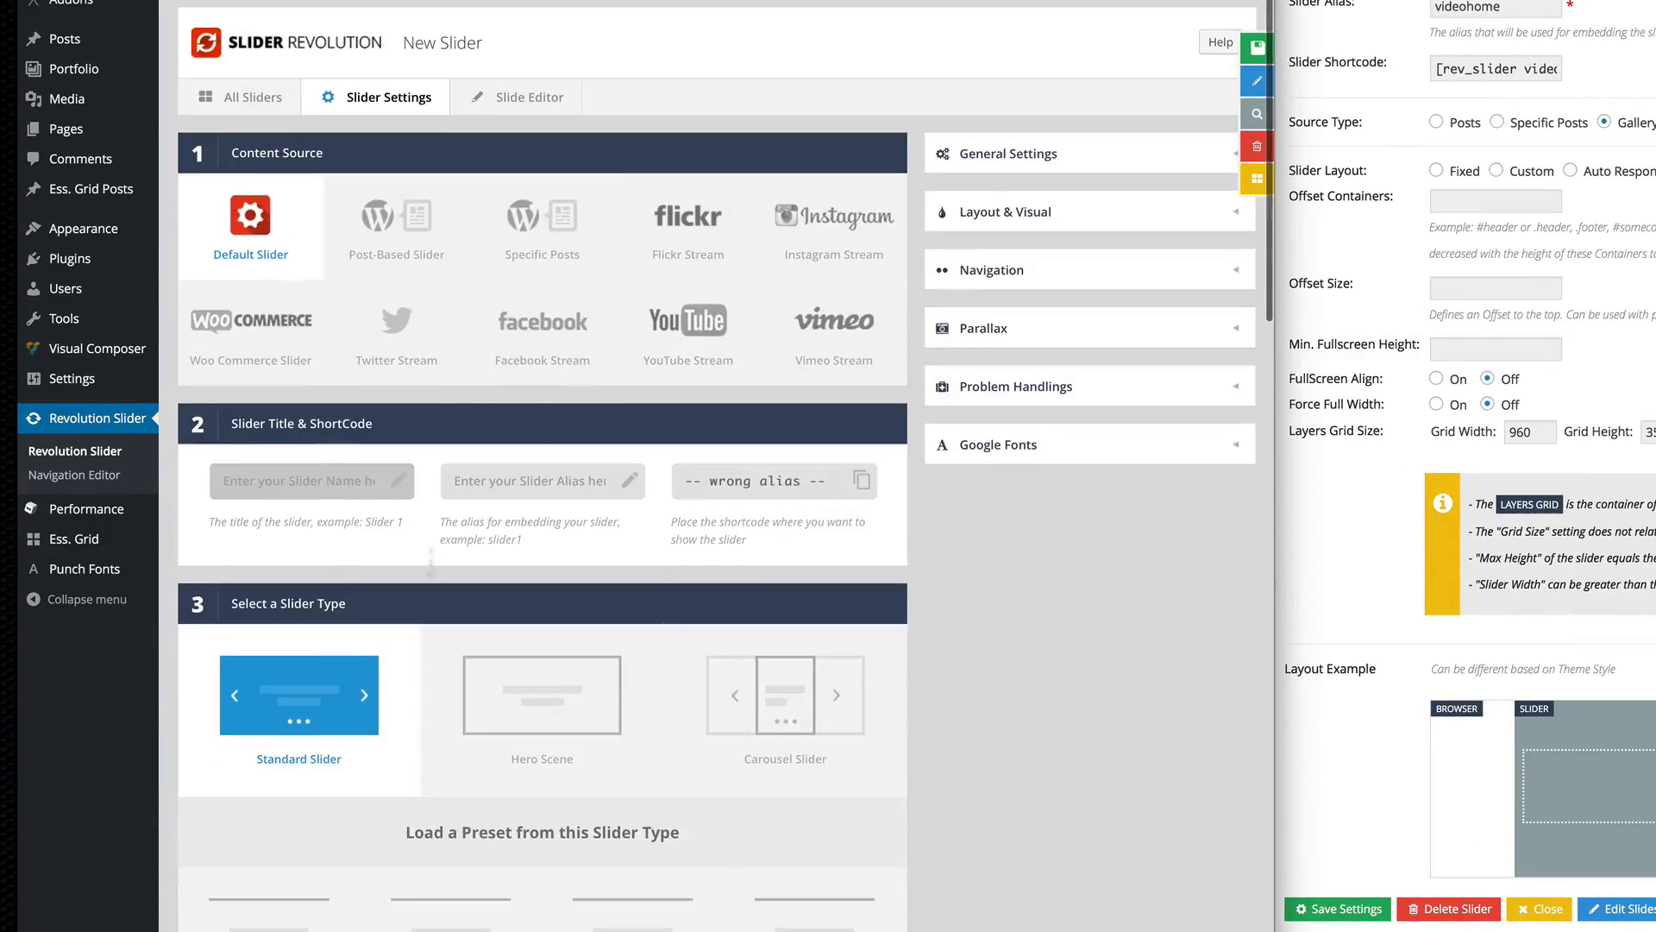
Step: Review the new slider's General Settings, Layout & Visual (including Spinner and Mobile) and Navigation options
left_click(1166, 153)
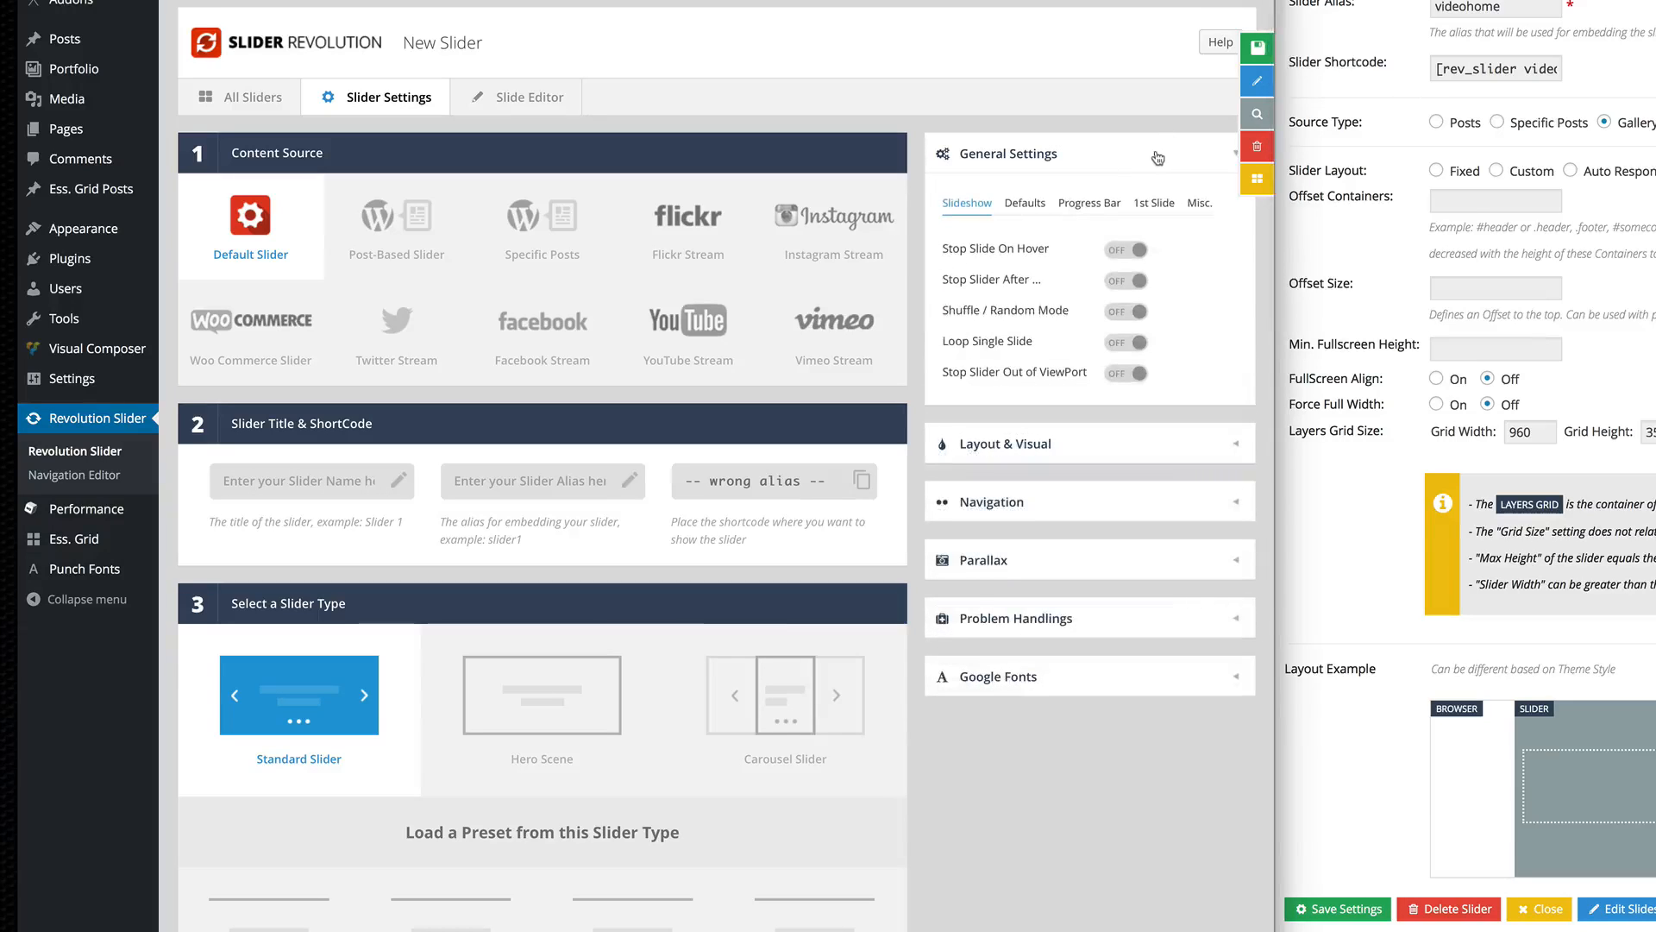
left_click(1144, 431)
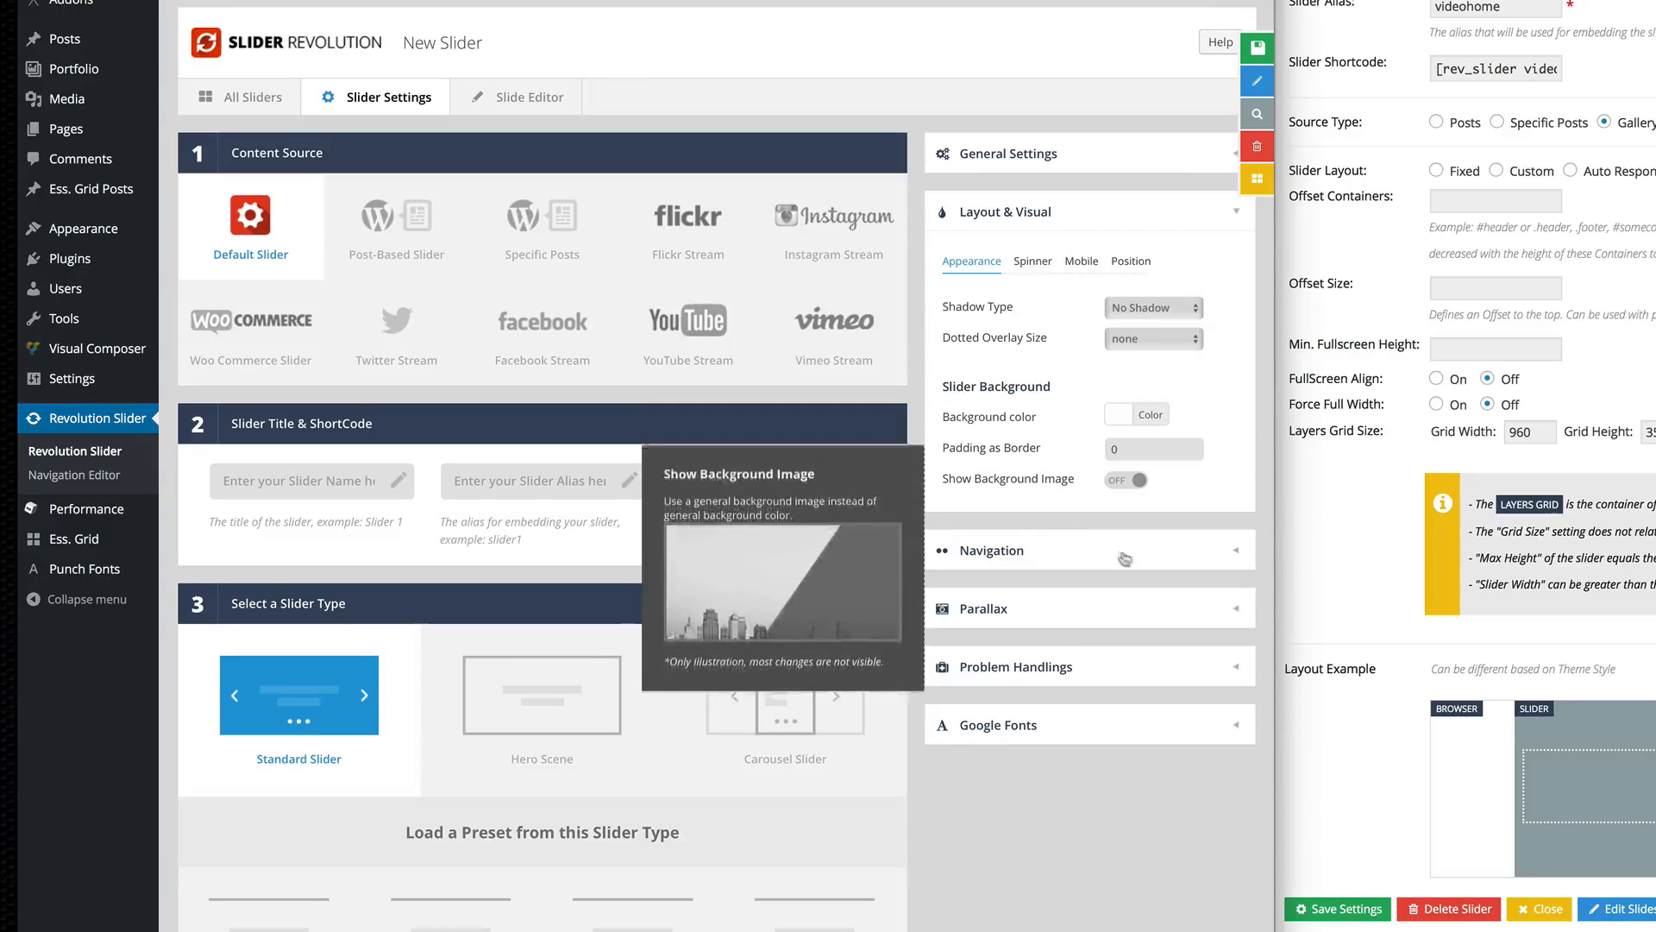
left_click(1018, 547)
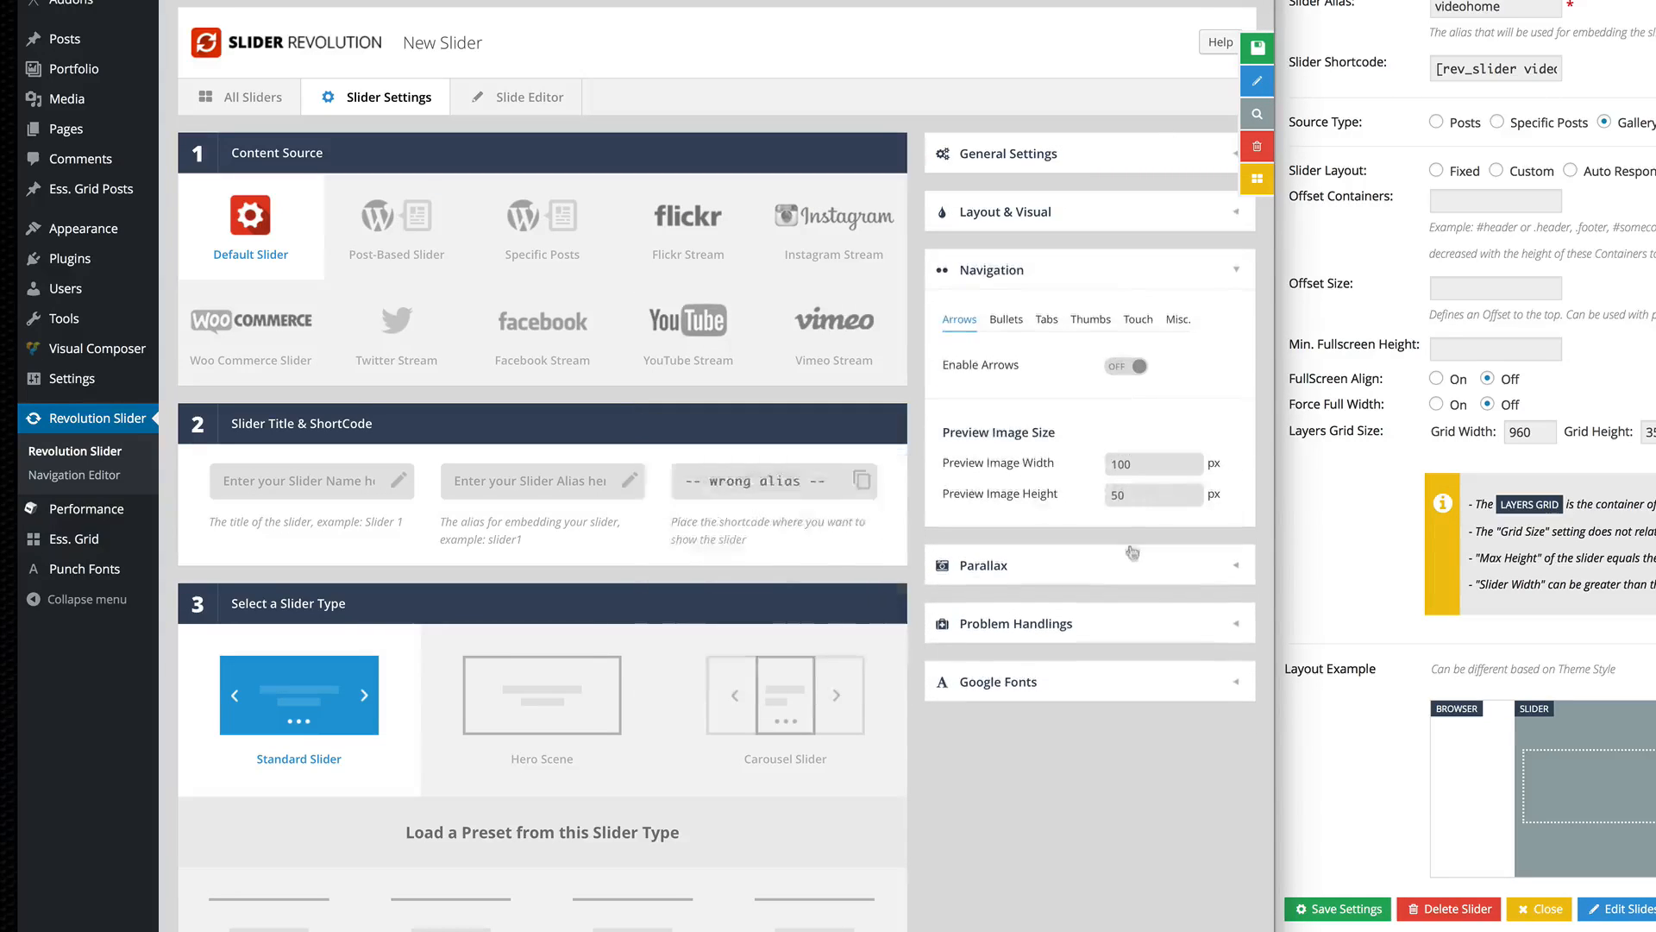
left_click(1091, 223)
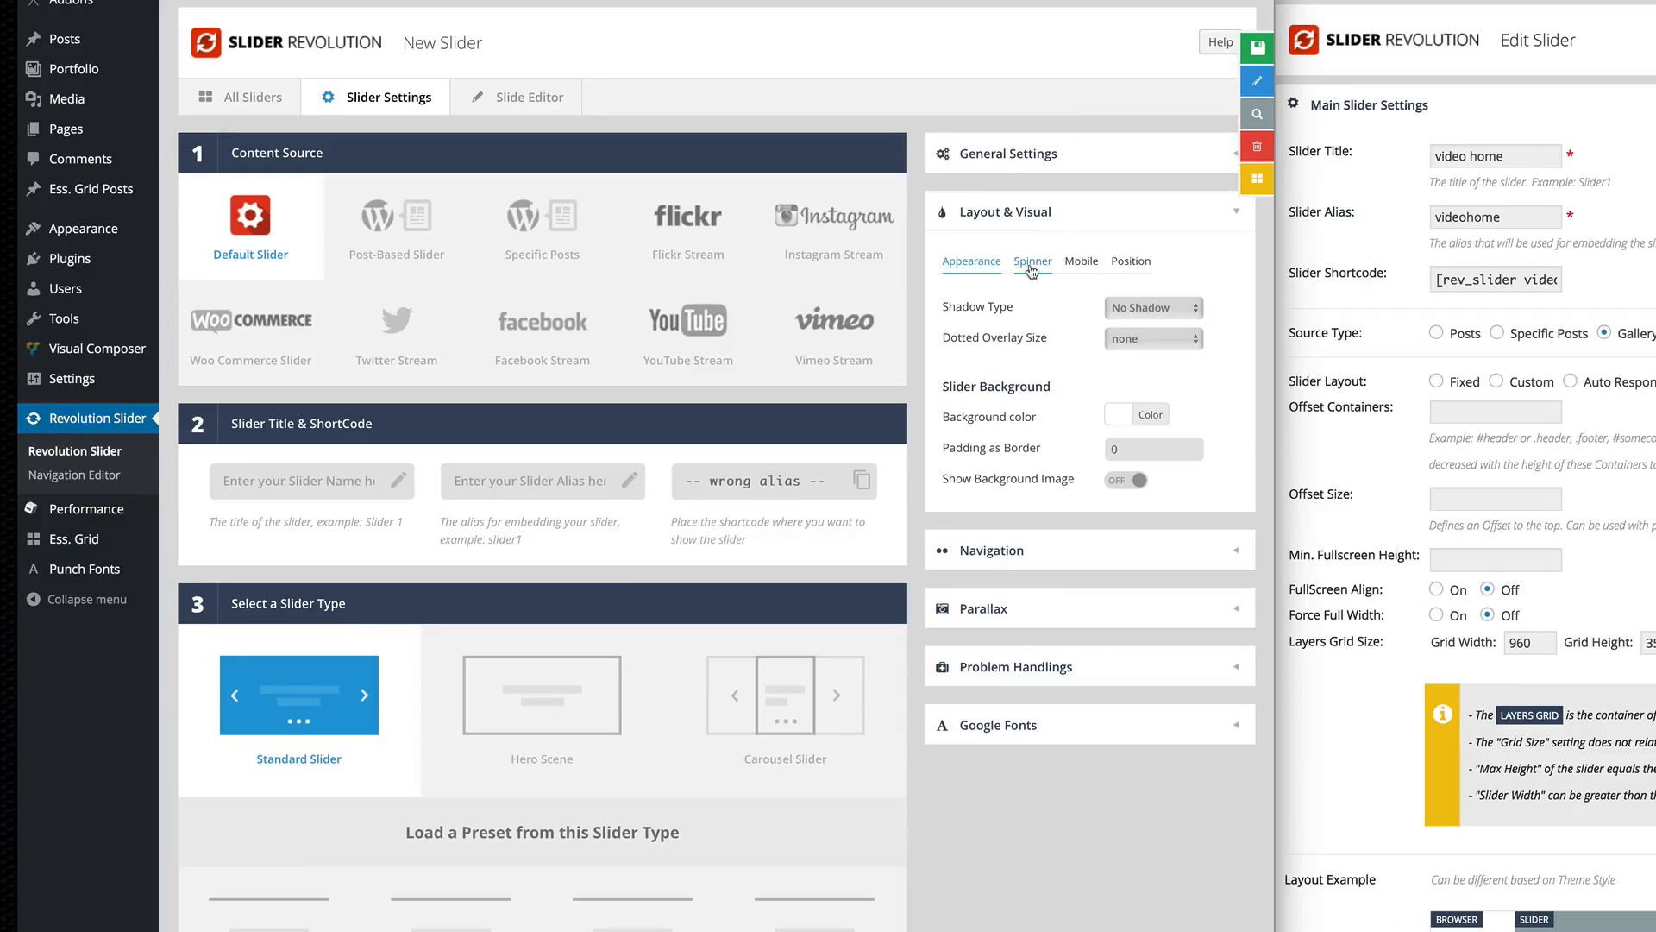
left_click(1031, 264)
left_click(1081, 262)
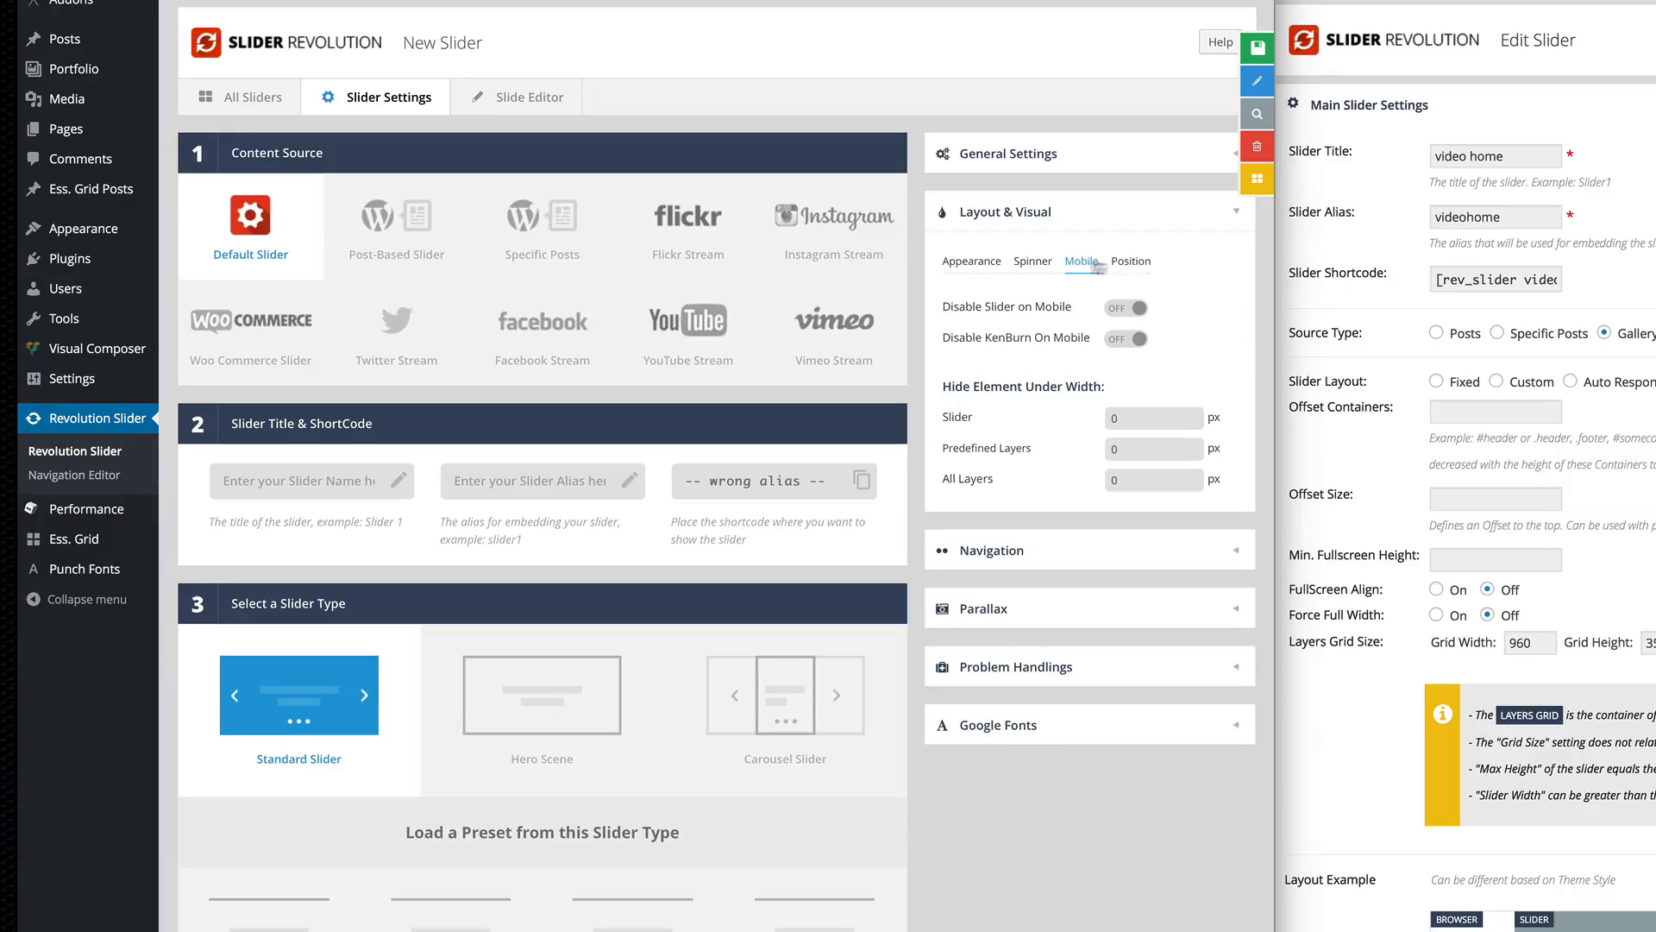
left_click(972, 262)
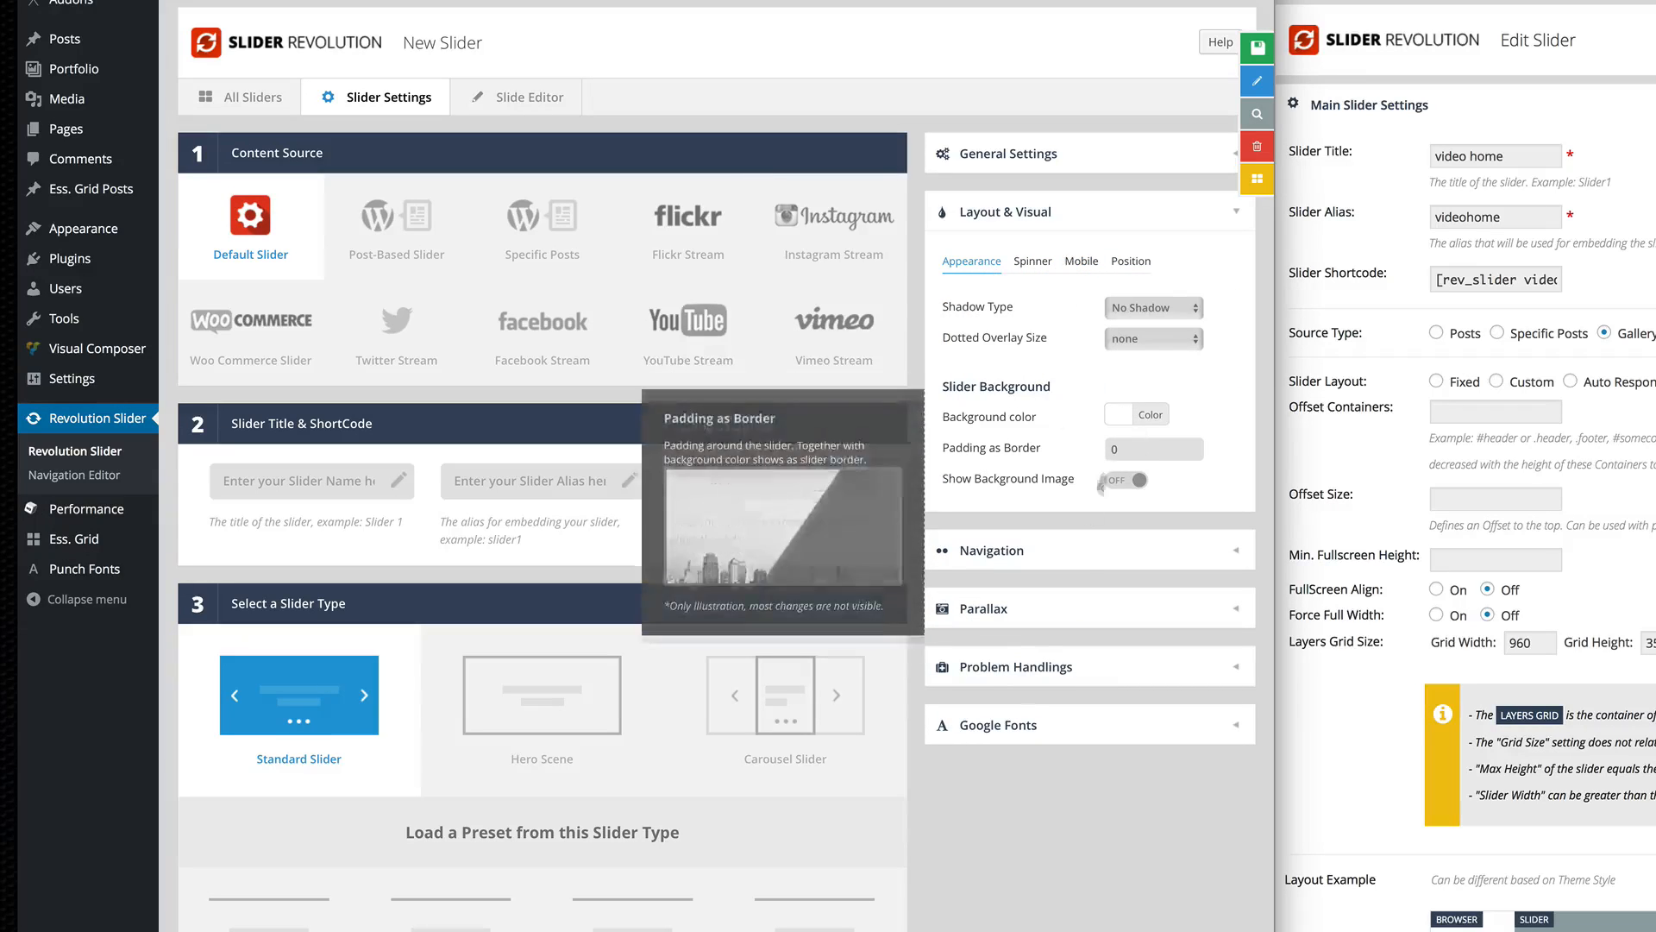
left_click(1076, 566)
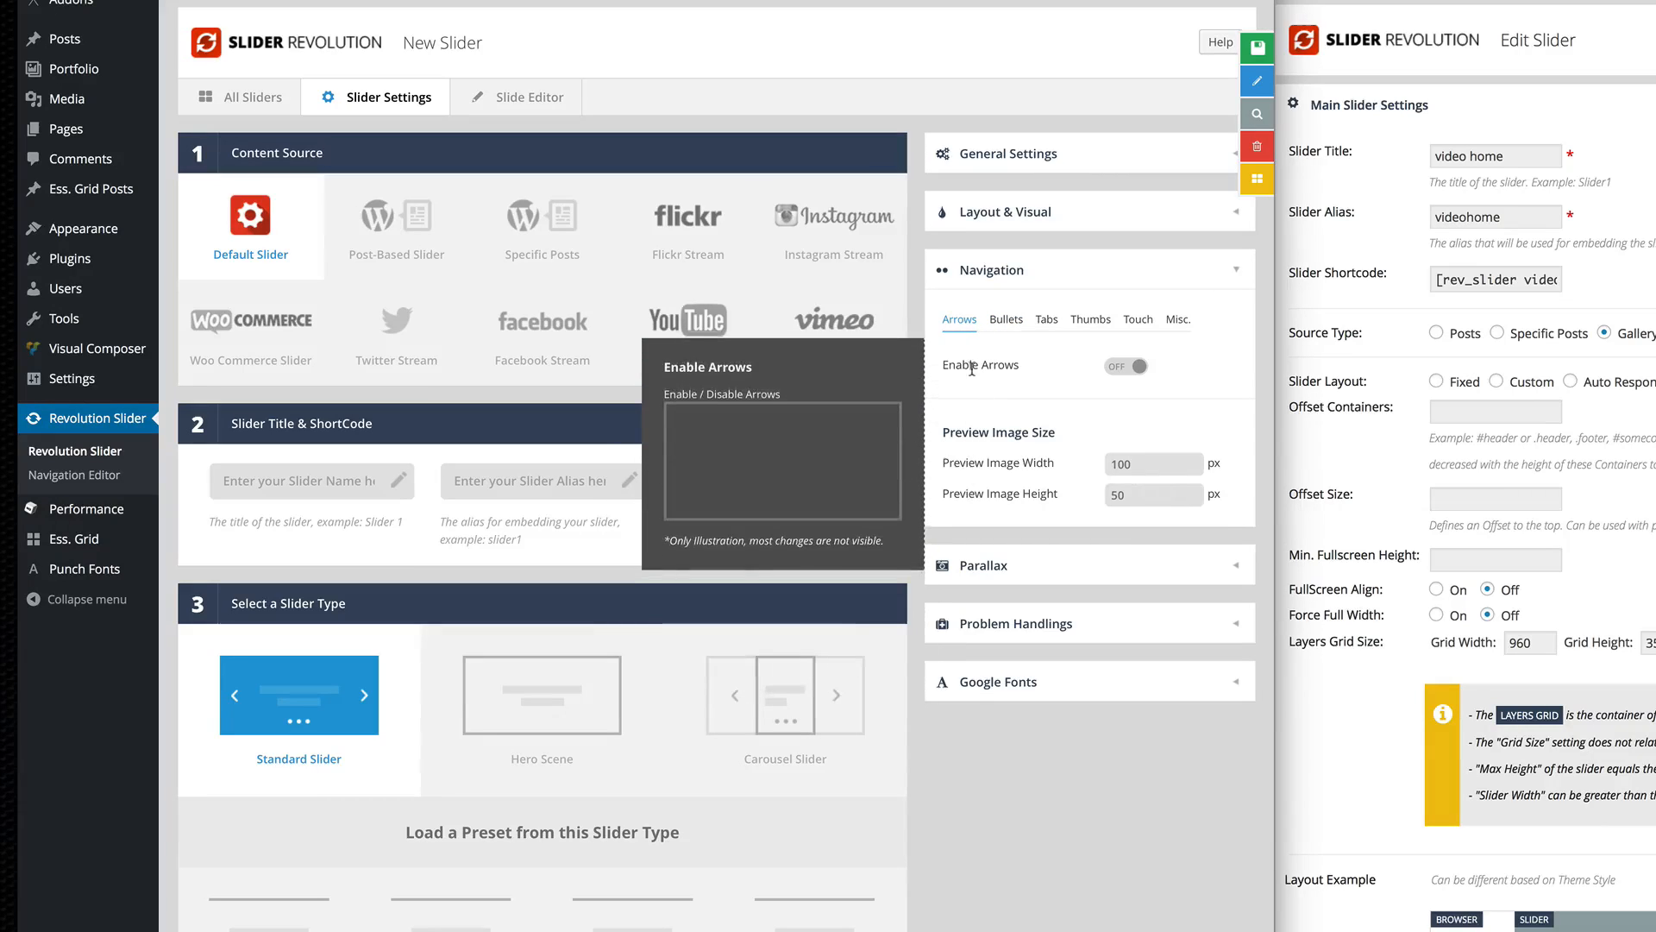
left_click(1036, 269)
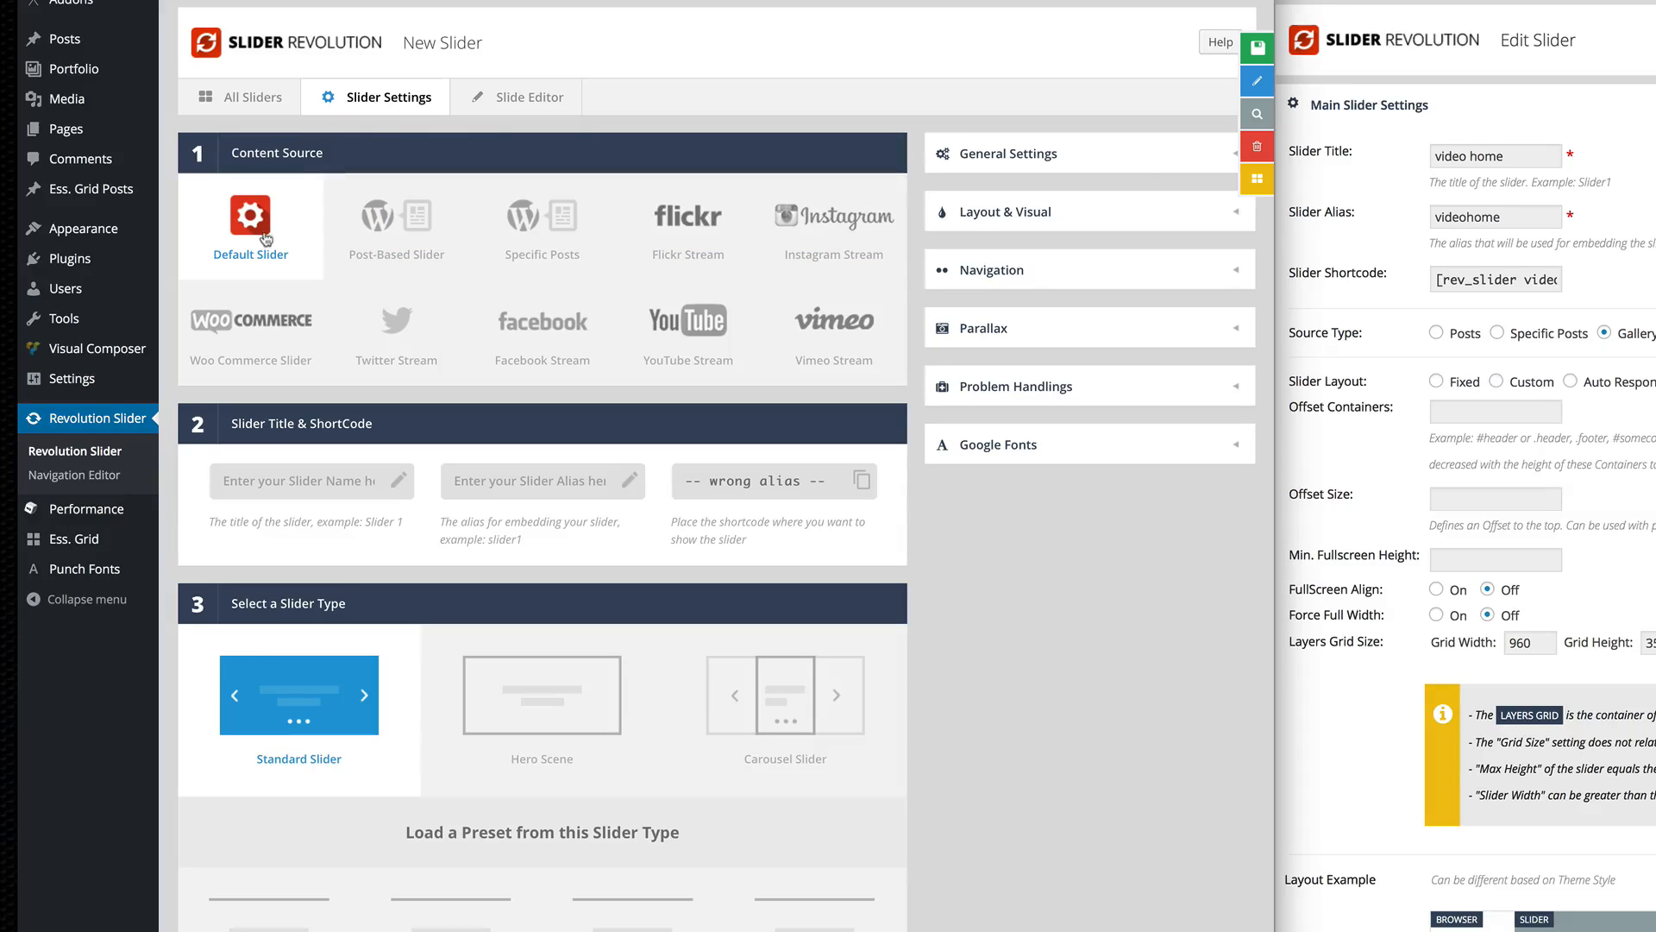
Step: Title the new slider "Agency Demo Slider" and set its alias to "agency"
scroll(287, 436, "down", 2)
left_click(287, 373)
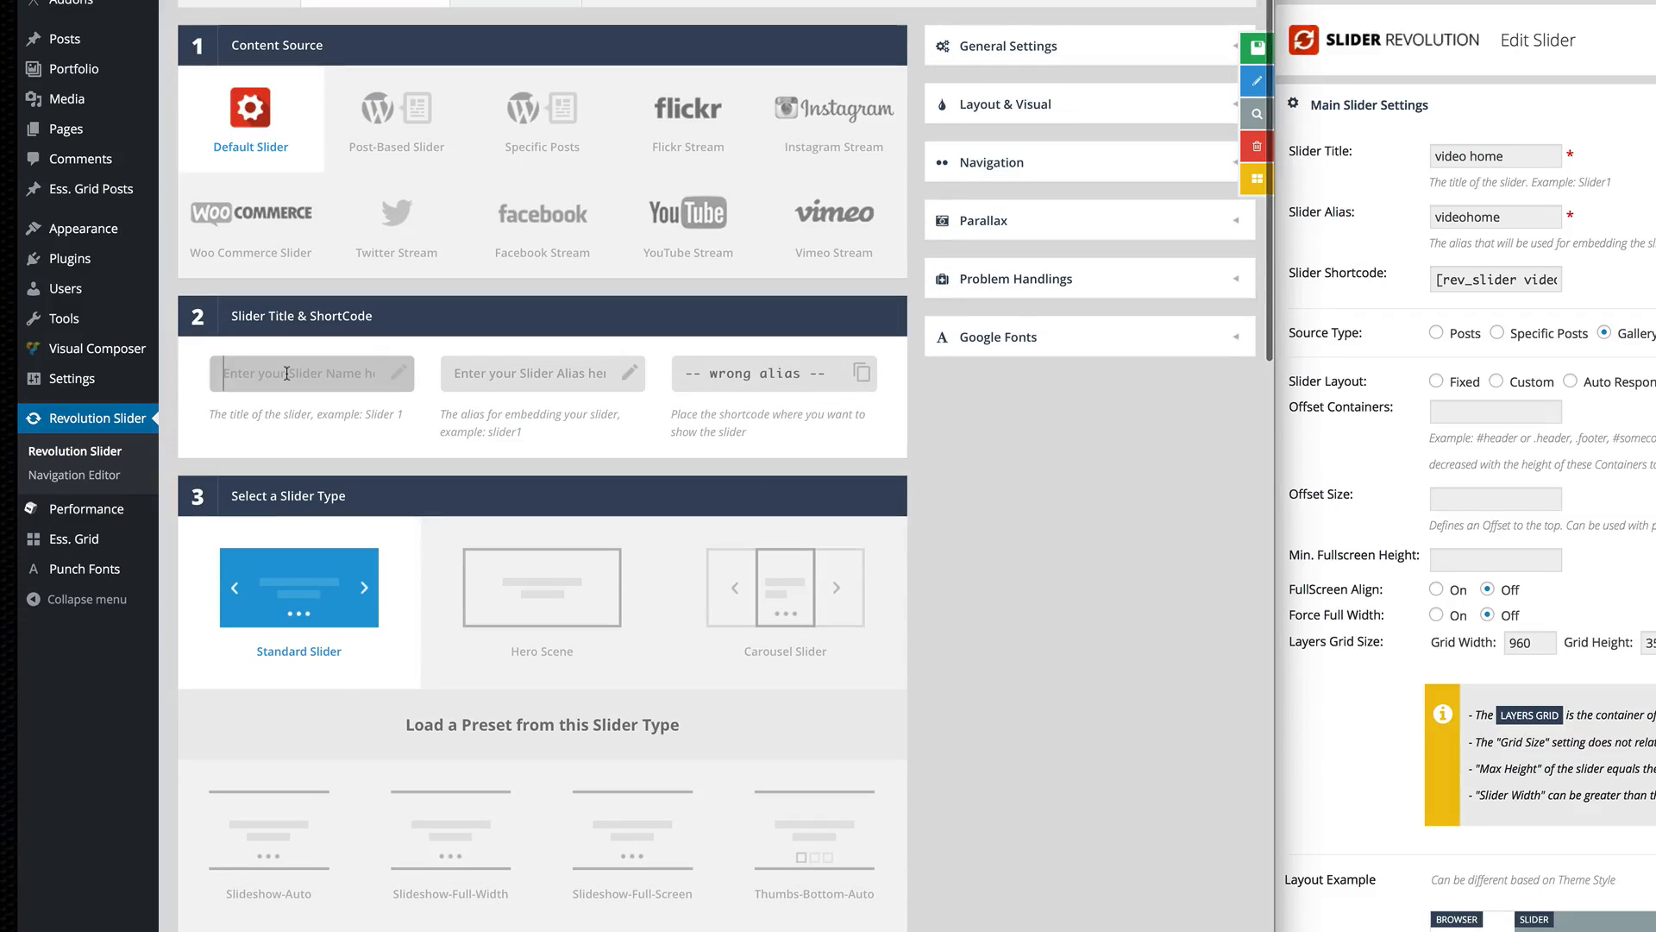
type("agency Demo Slider")
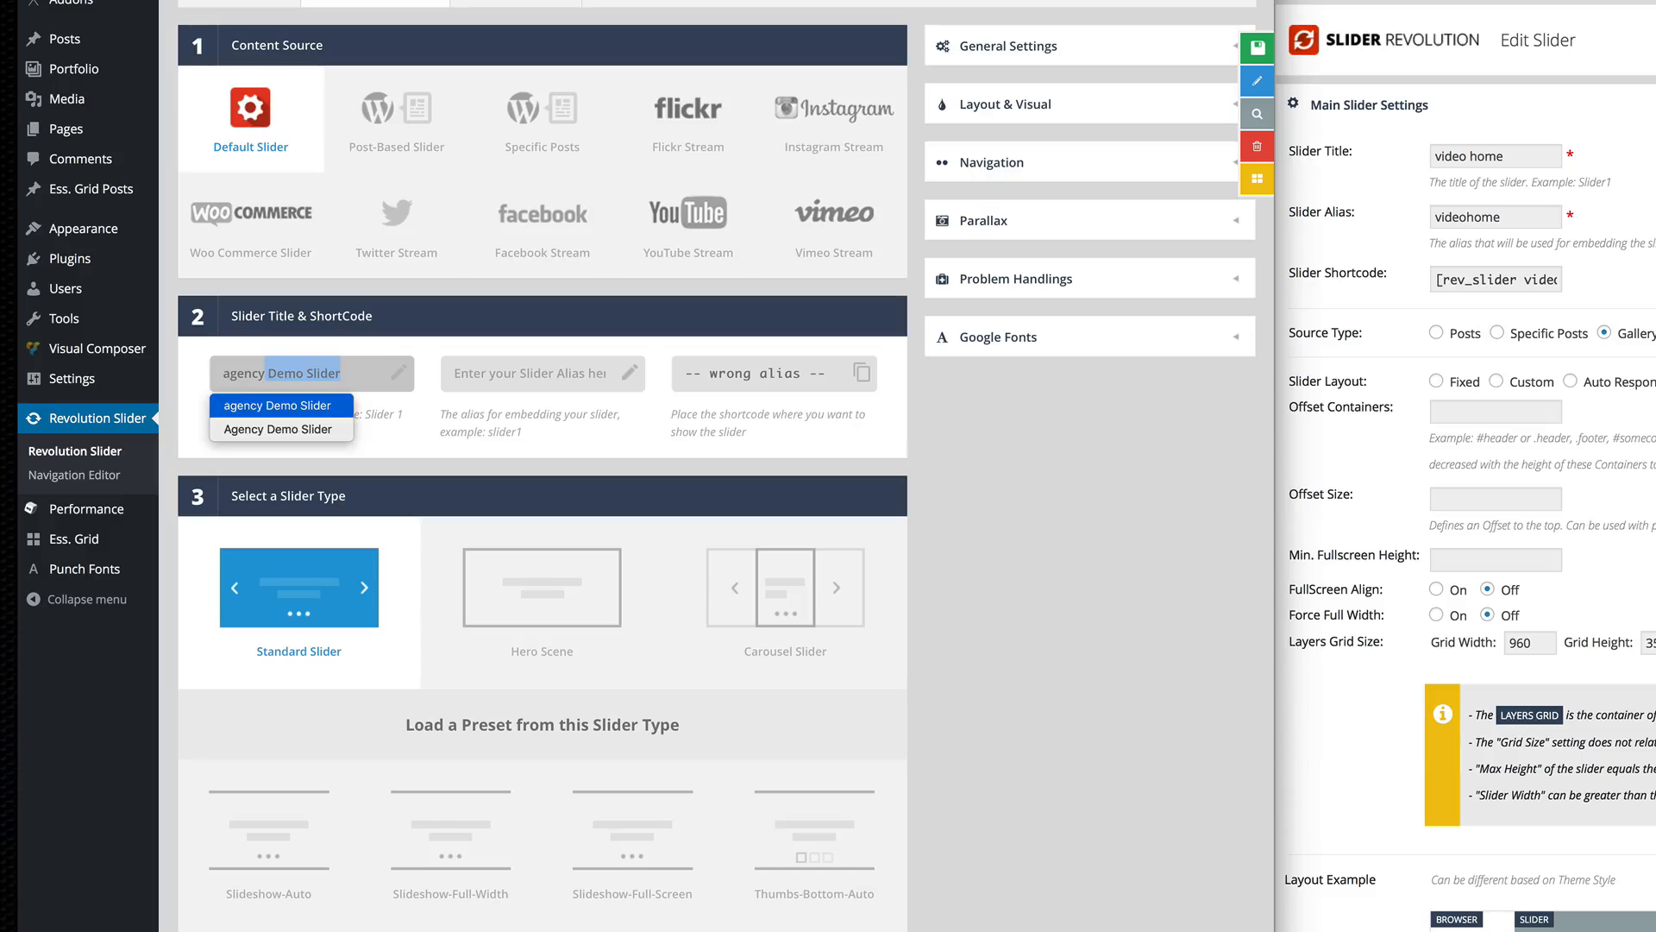
key("Down")
key("Right")
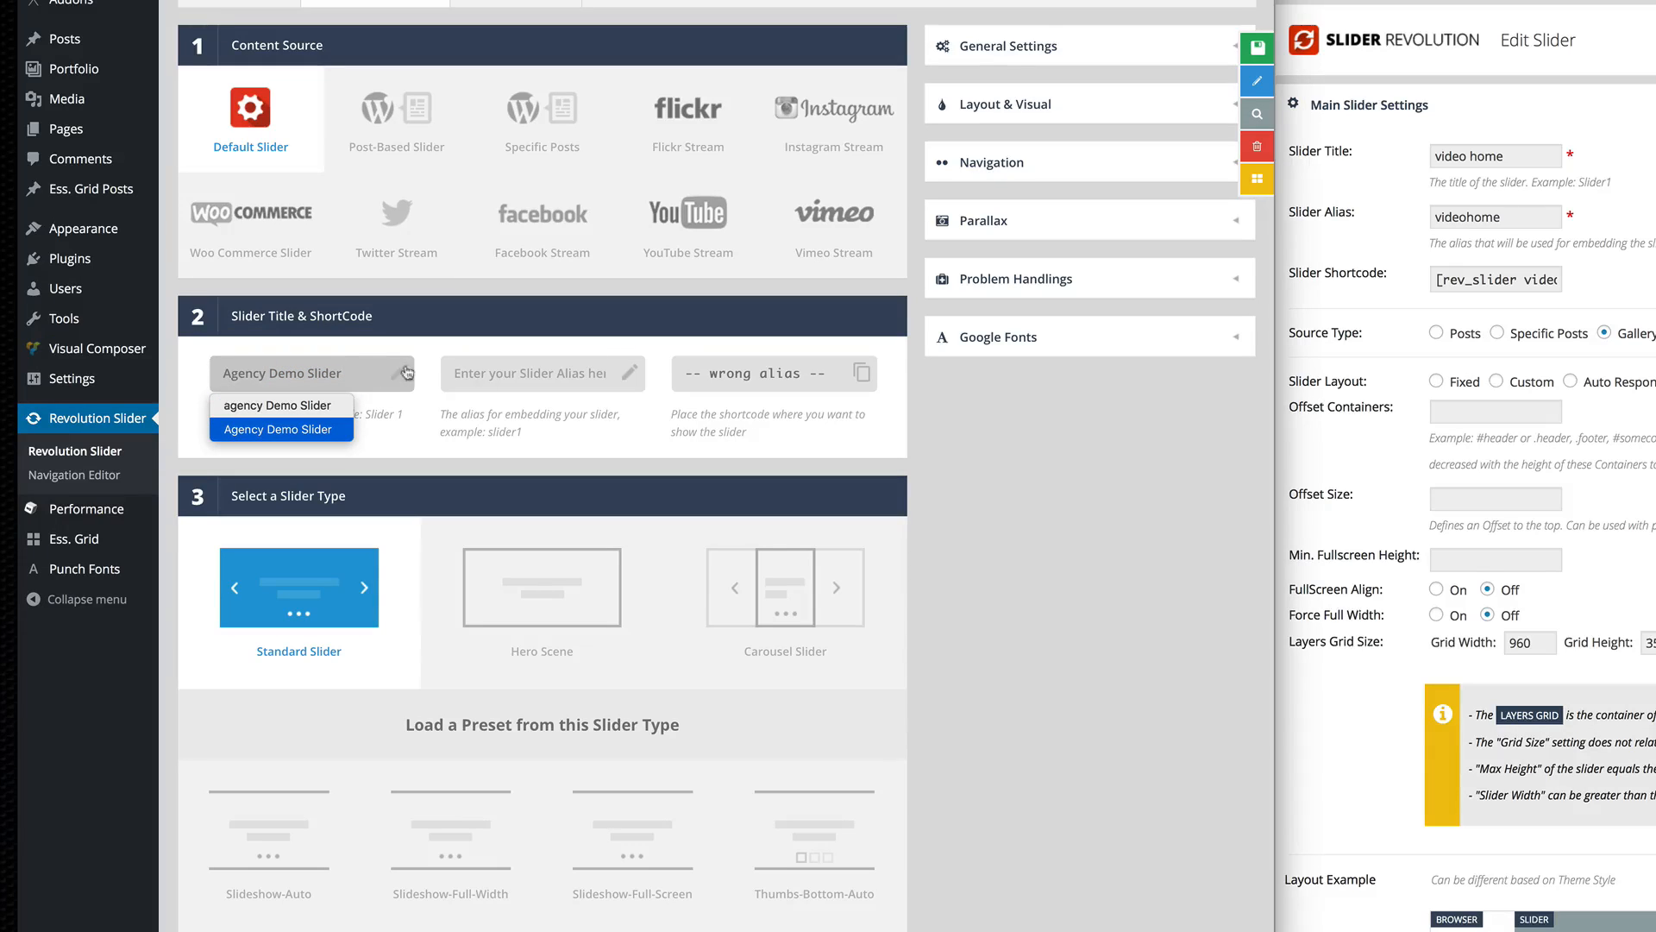
left_click(527, 384)
type("age")
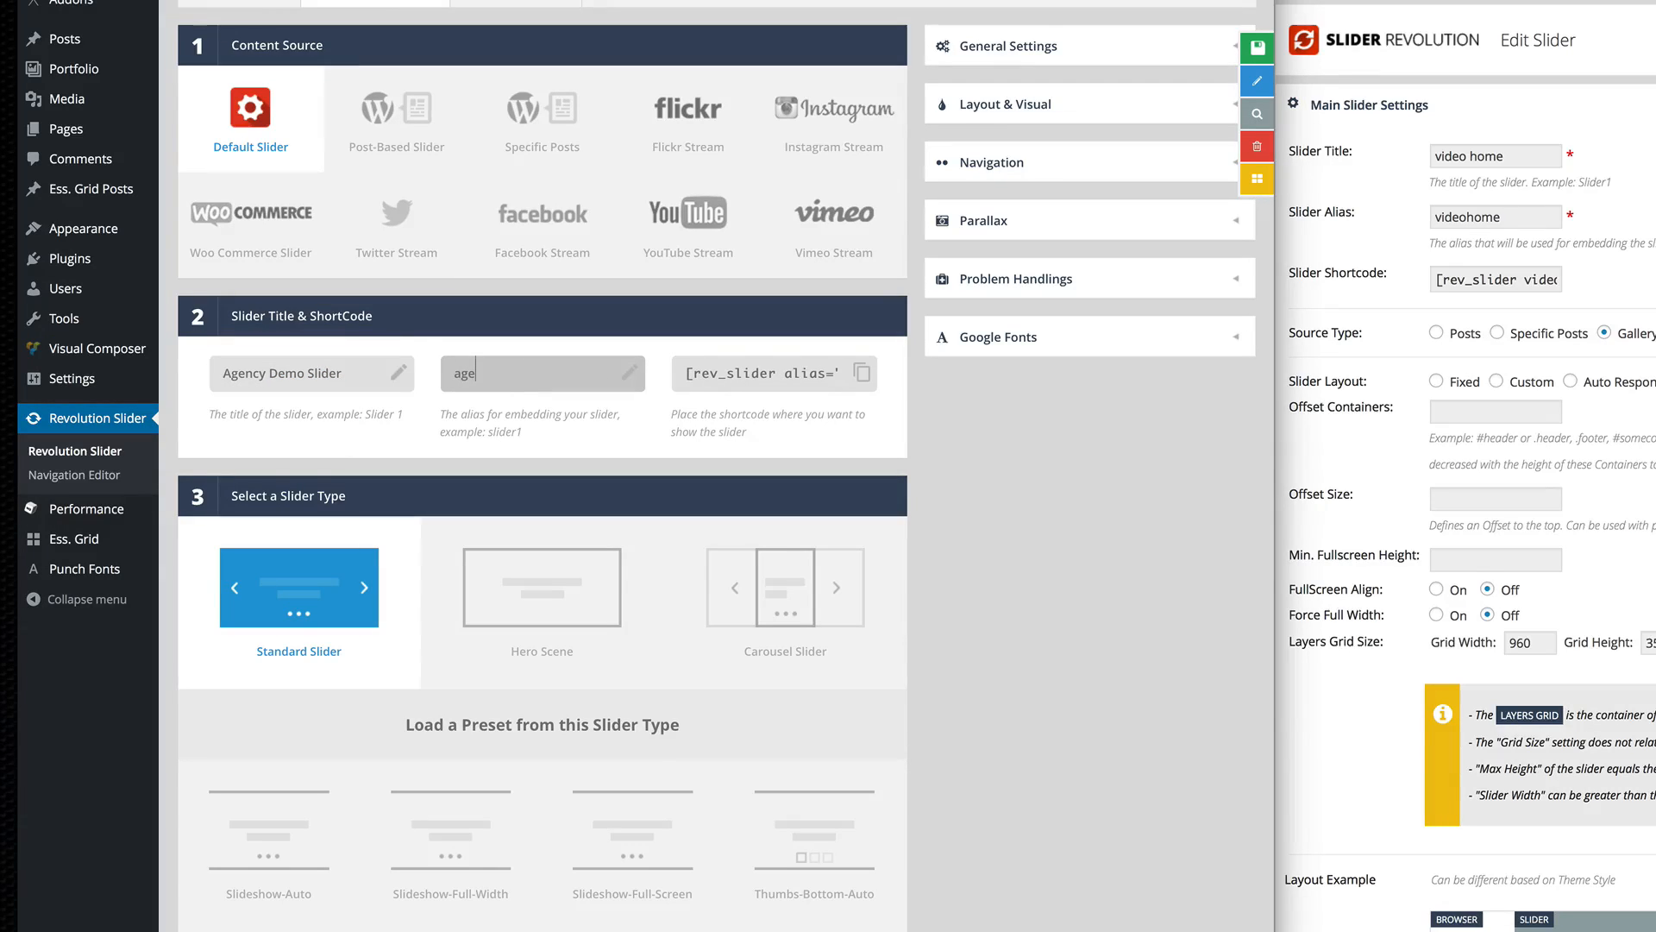
type("ncy")
left_click(1028, 505)
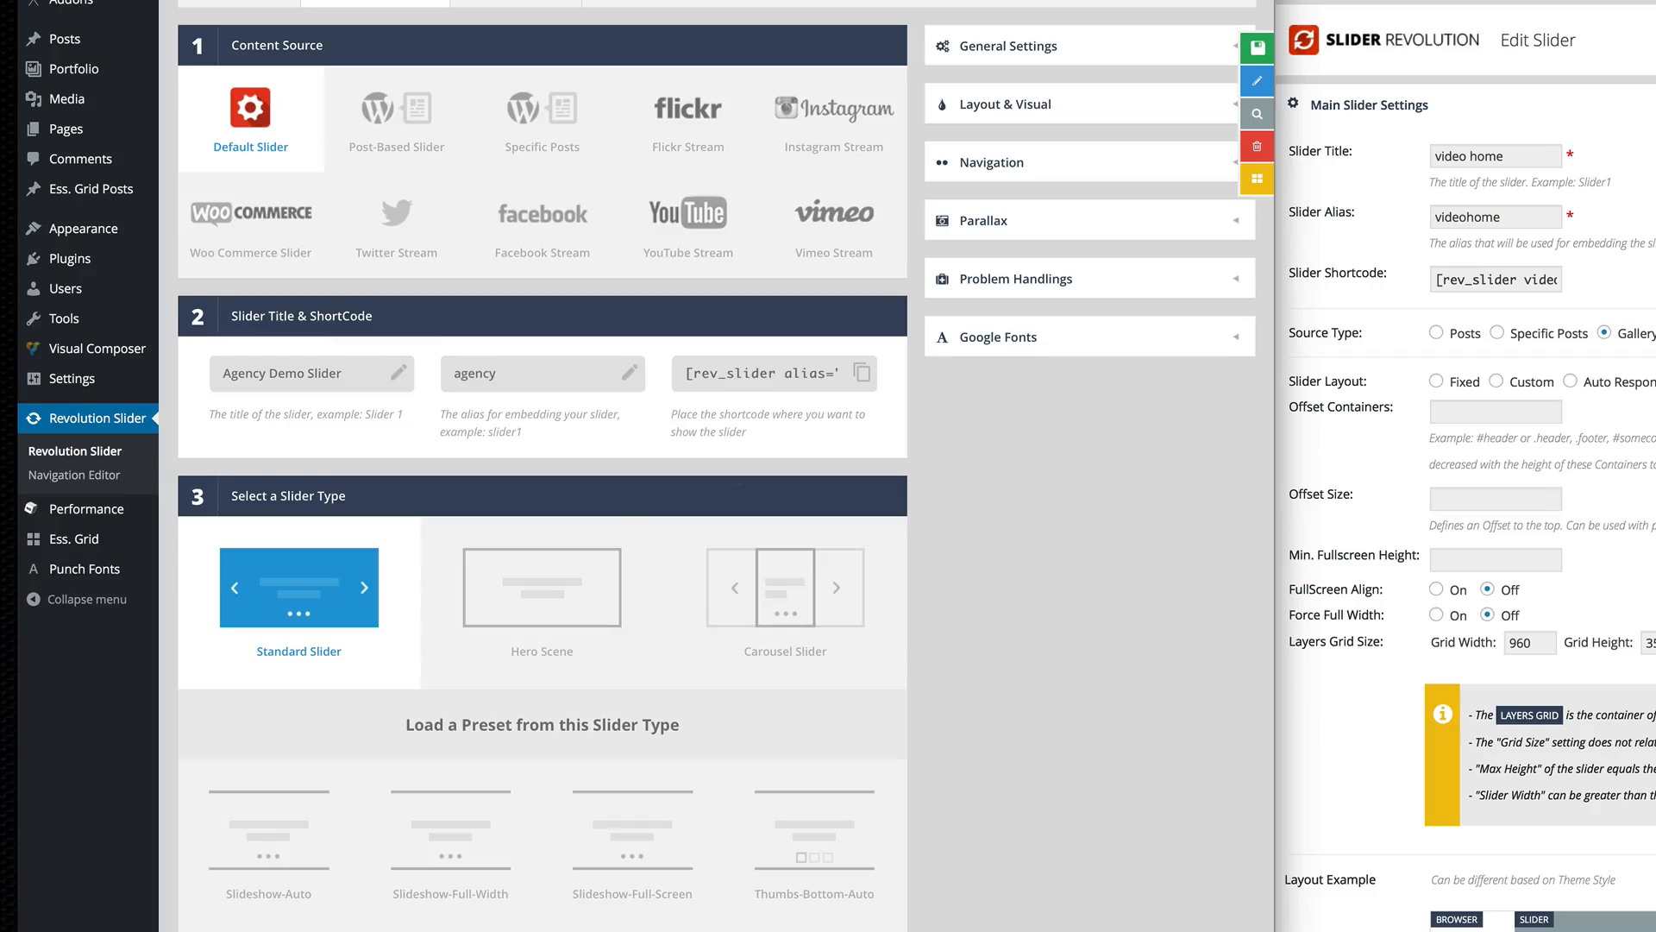
Step: Try the Carousel Slider and Hero Scene slider types to compare their presets, and go back to Standard Slider
scroll(382, 469, "down", 3)
scroll(382, 469, "down", 1)
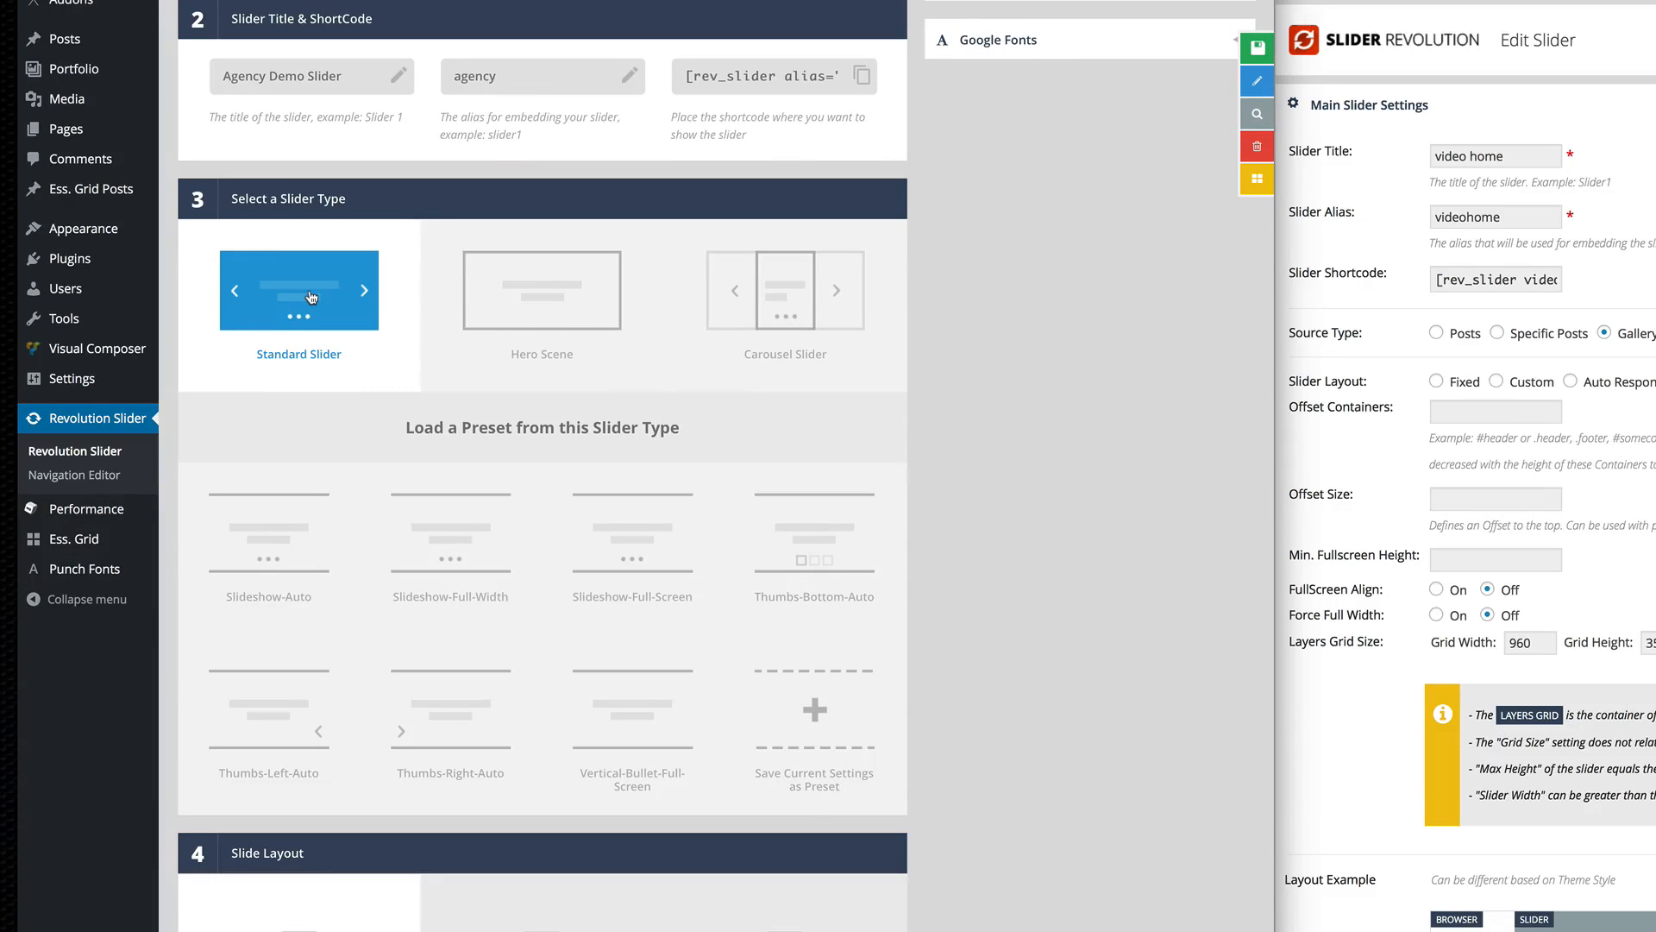
left_click(755, 312)
scroll(518, 578, "down", 2)
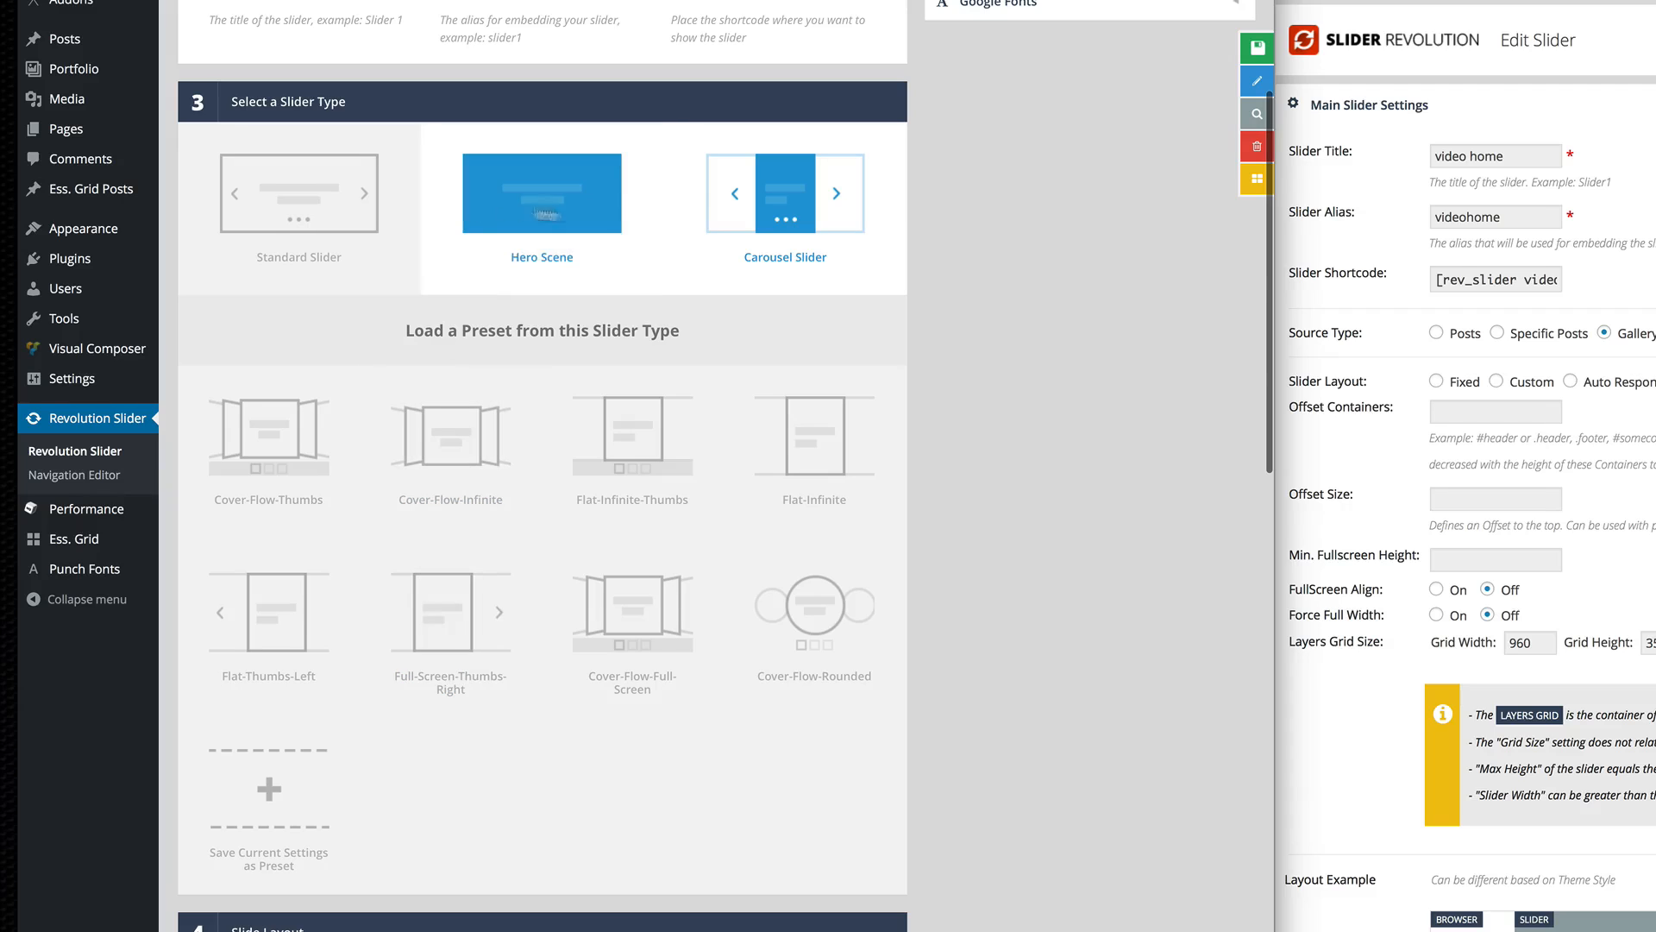
left_click(636, 204)
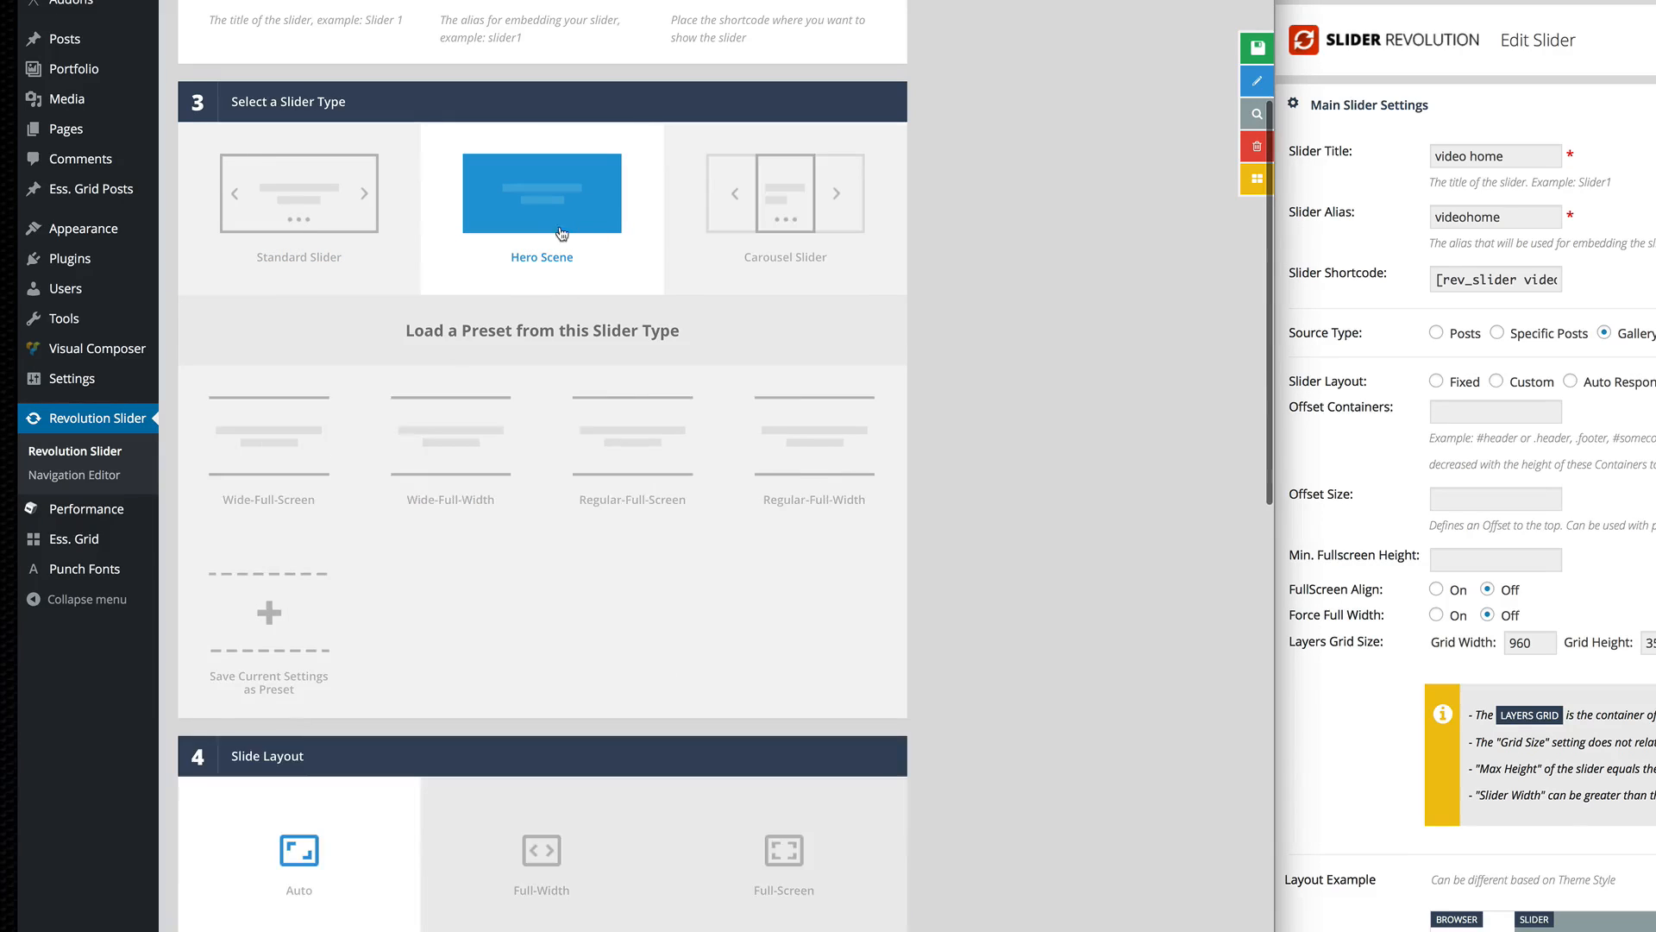
left_click(349, 232)
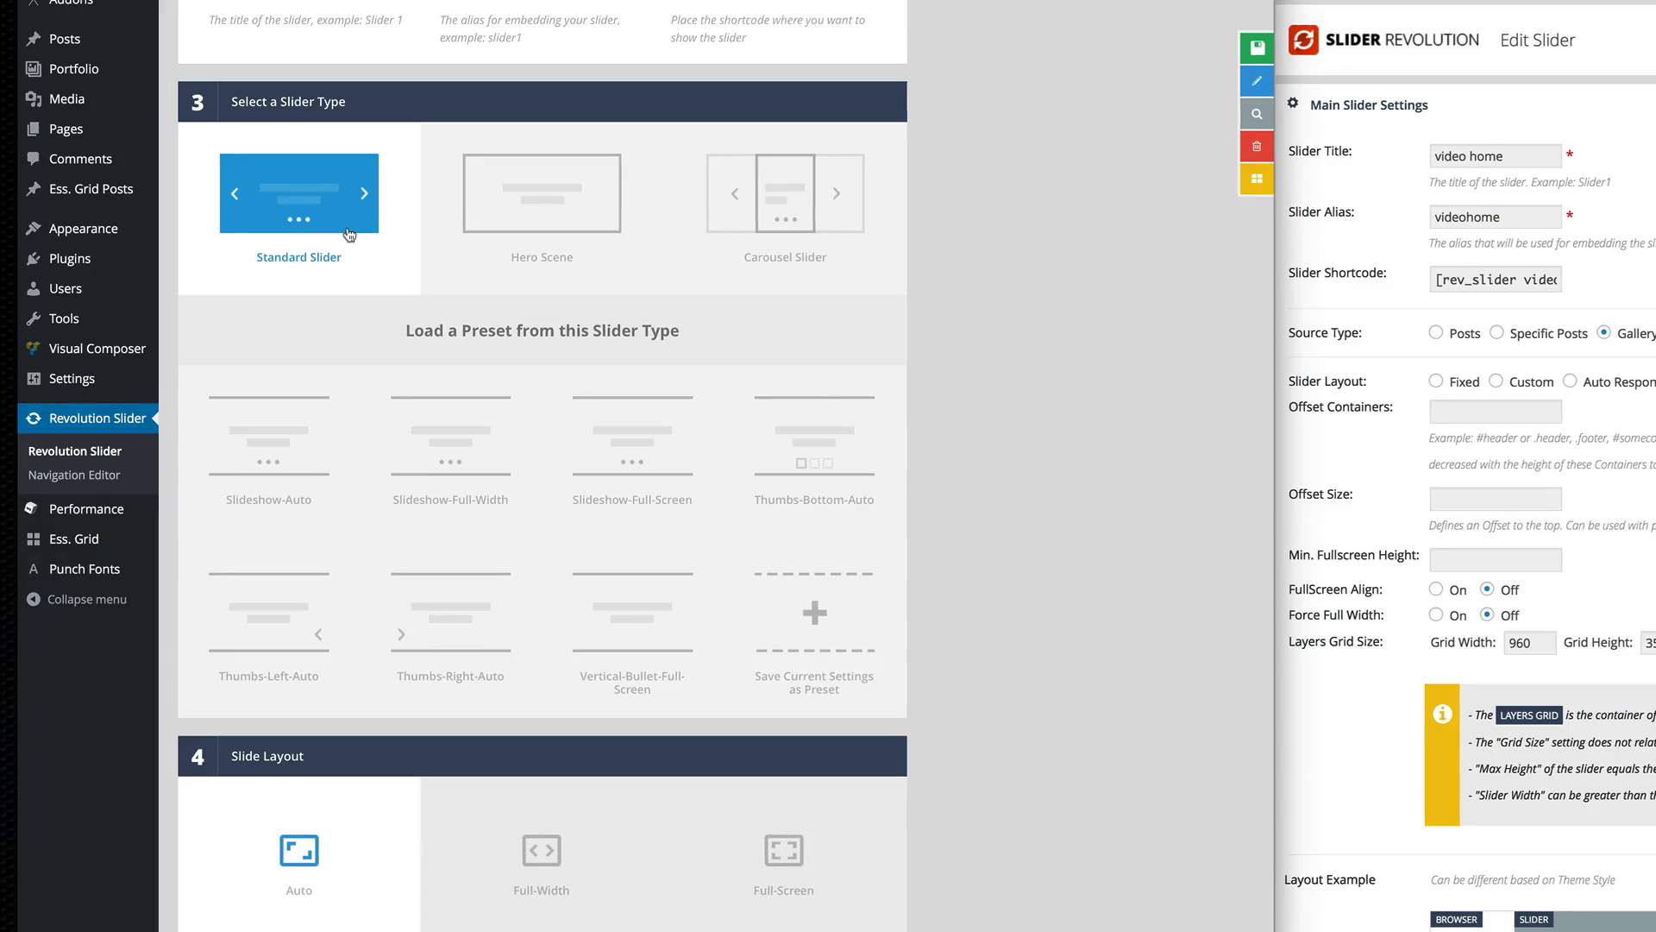
Step: Compare the slider area on the Pryor Media Demo home page with the slider on the X theme's agency demo page
scroll(949, 455, "down", 5)
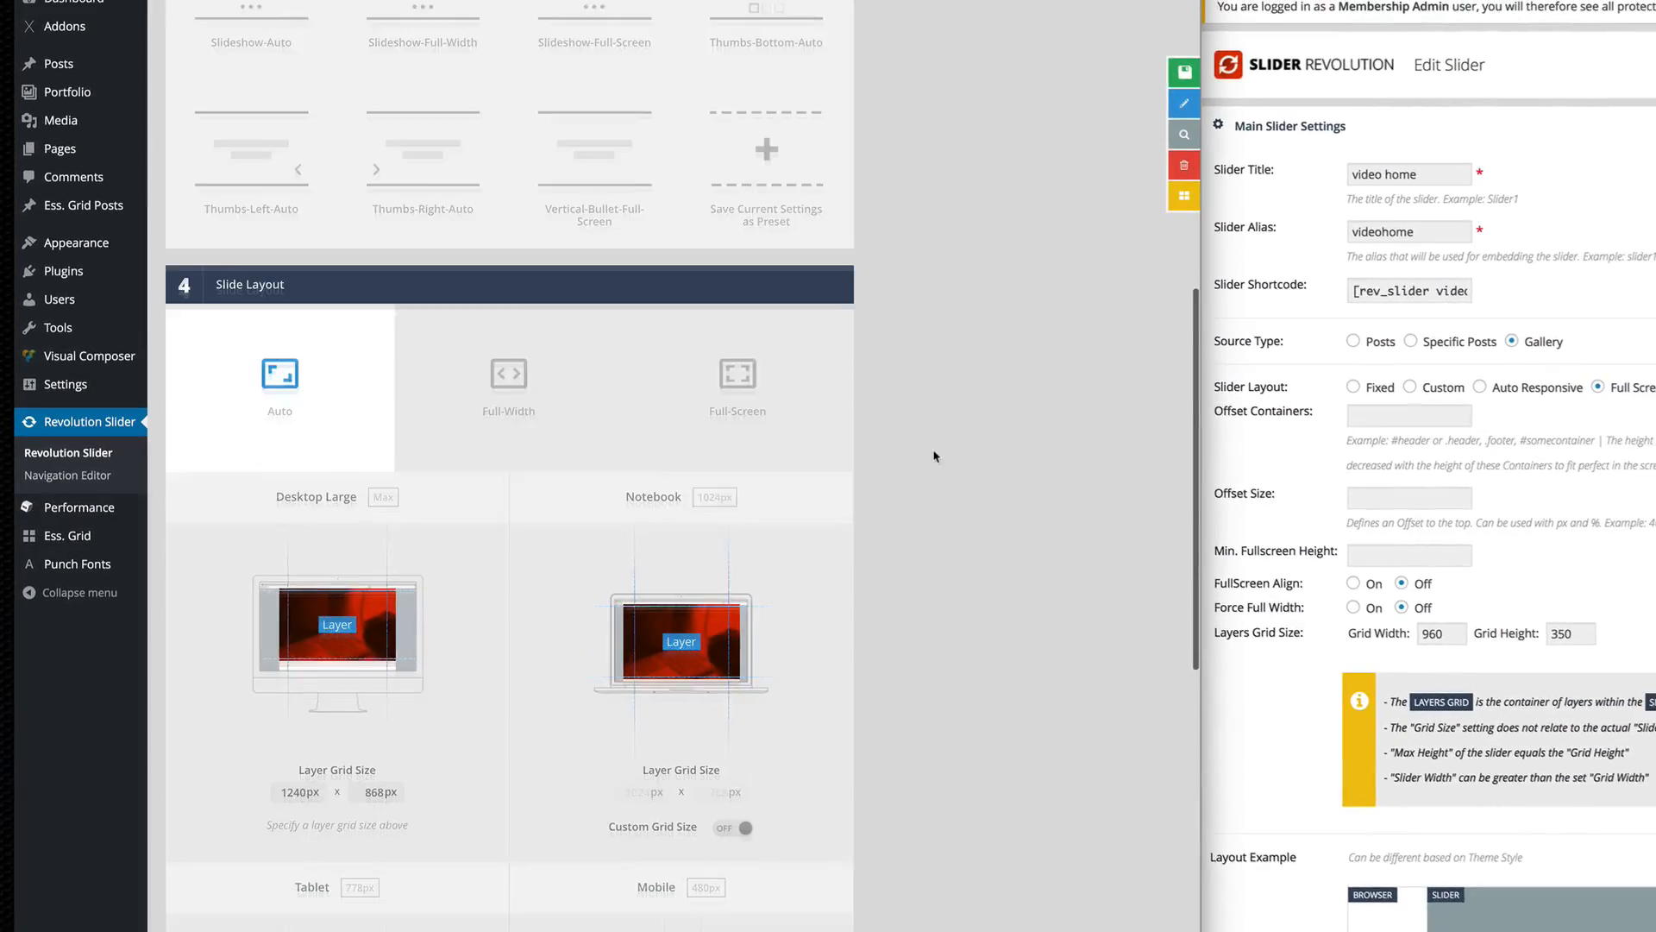
scroll(935, 455, "down", 5)
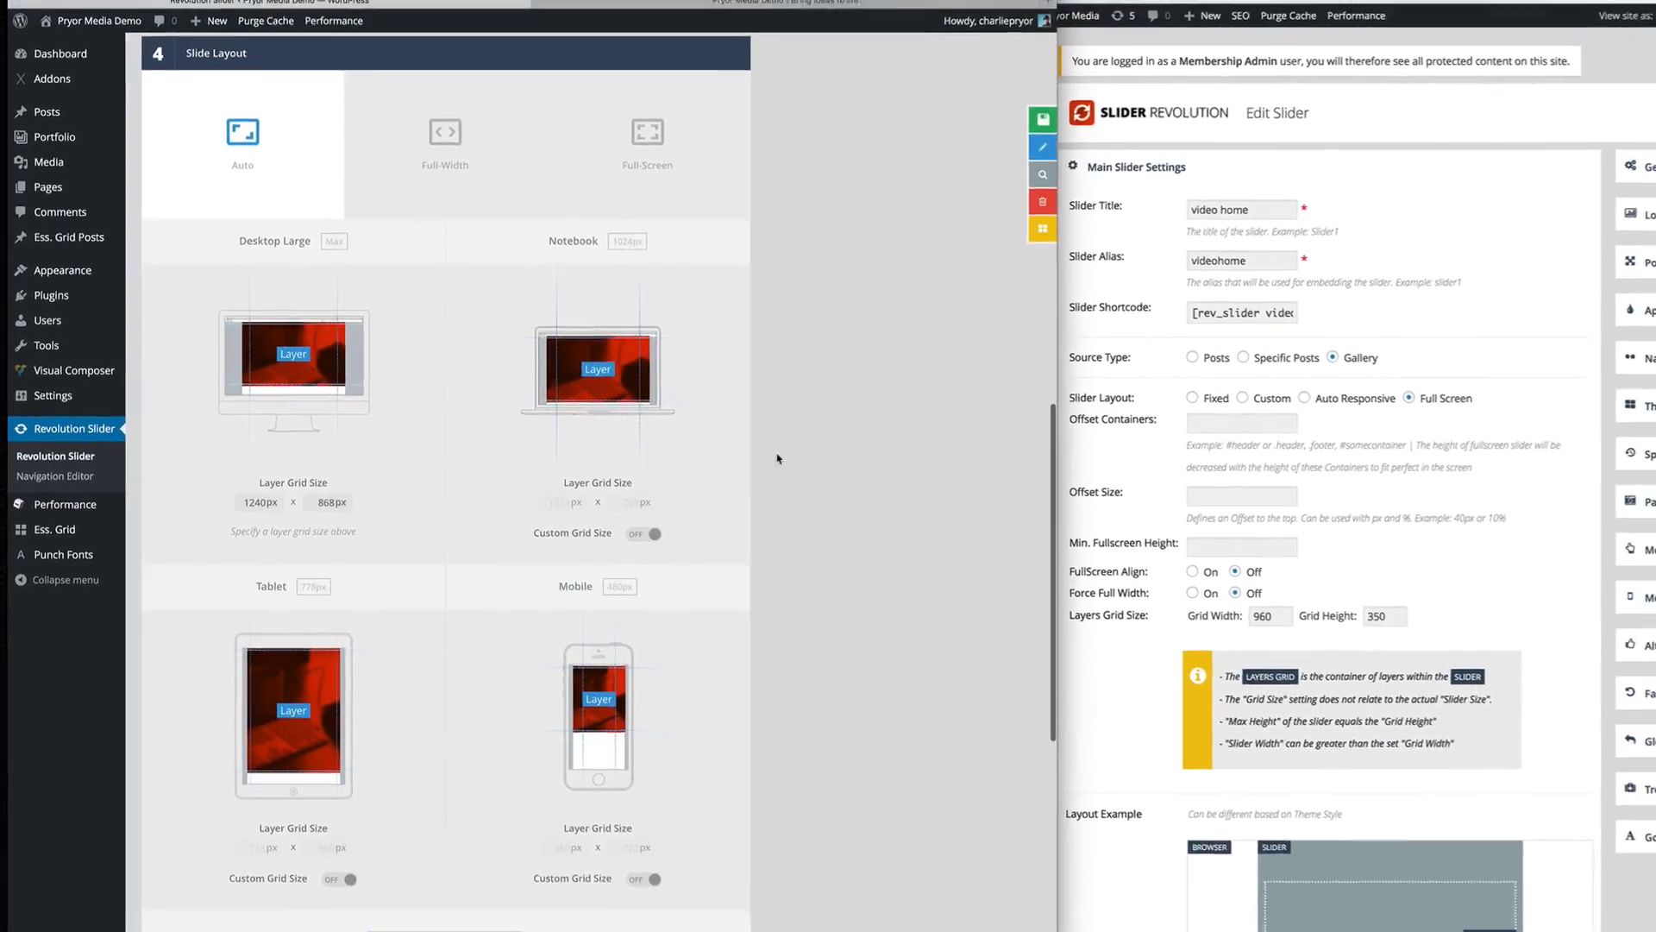
left_click(850, 3)
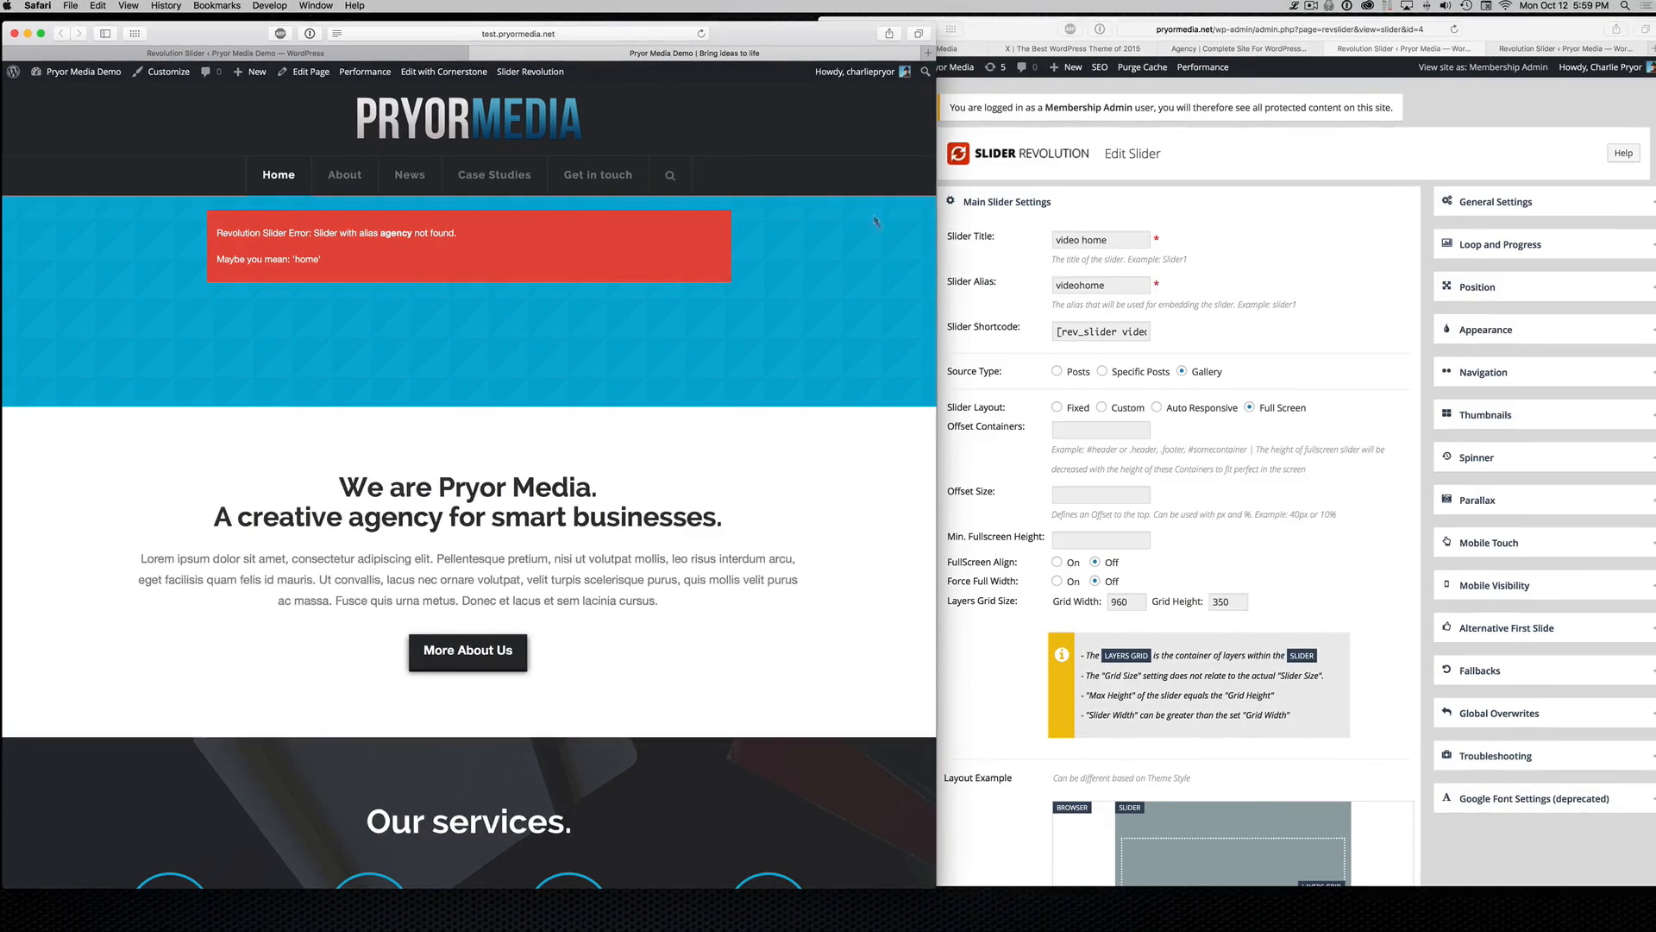
left_click(1027, 31)
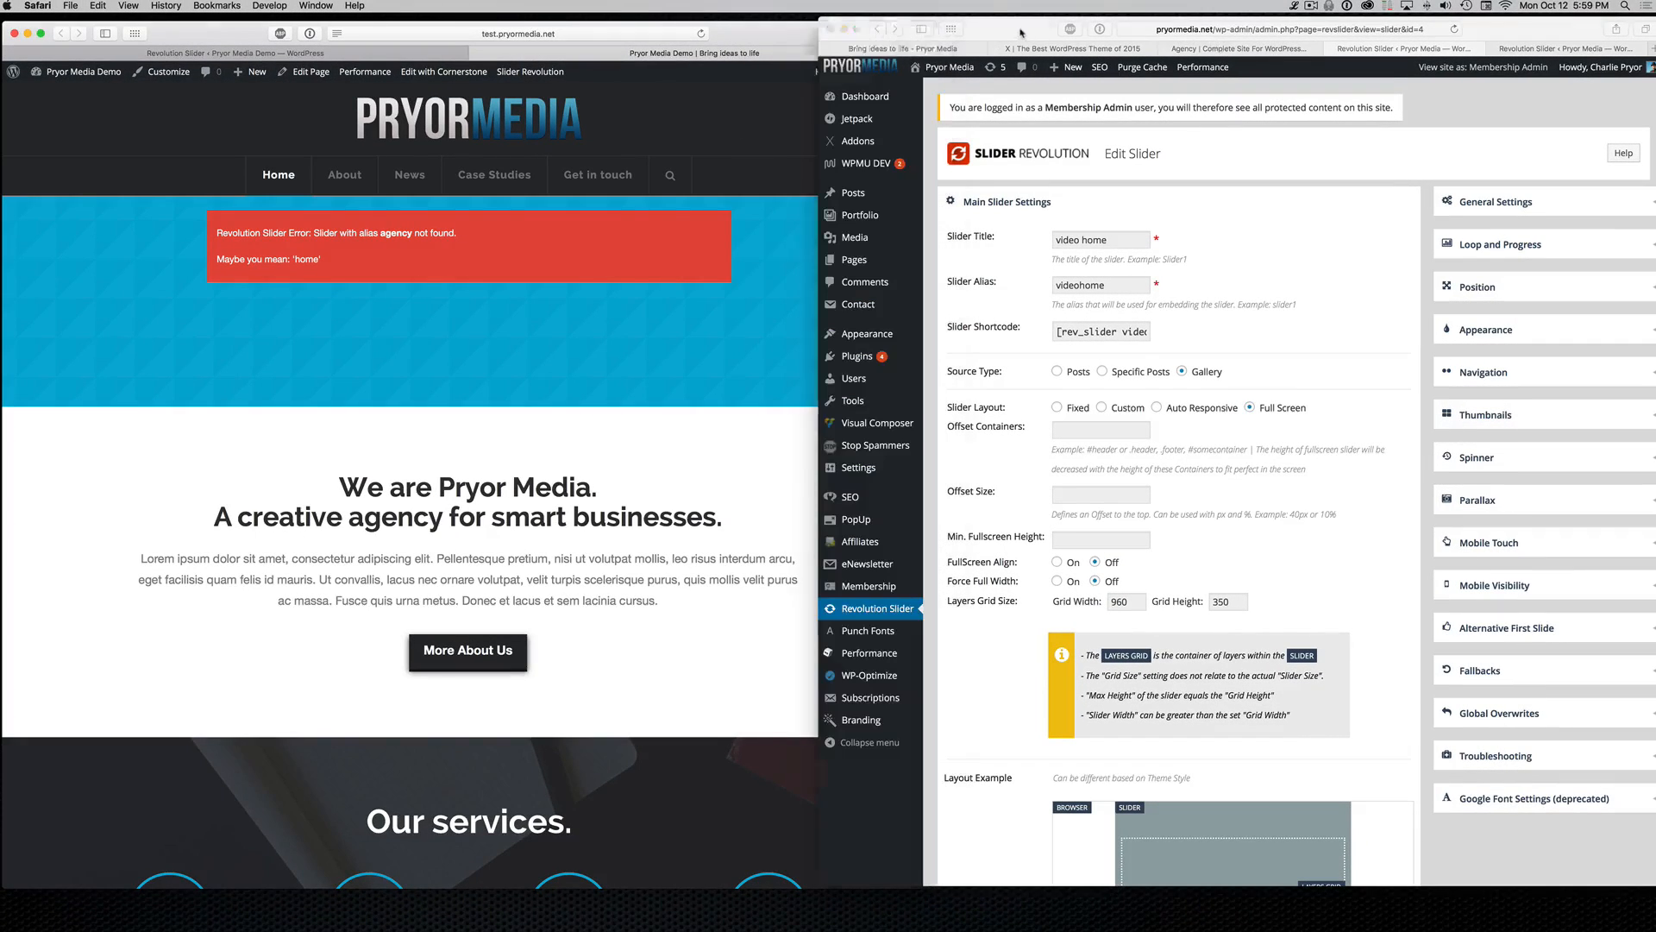
left_click(1208, 48)
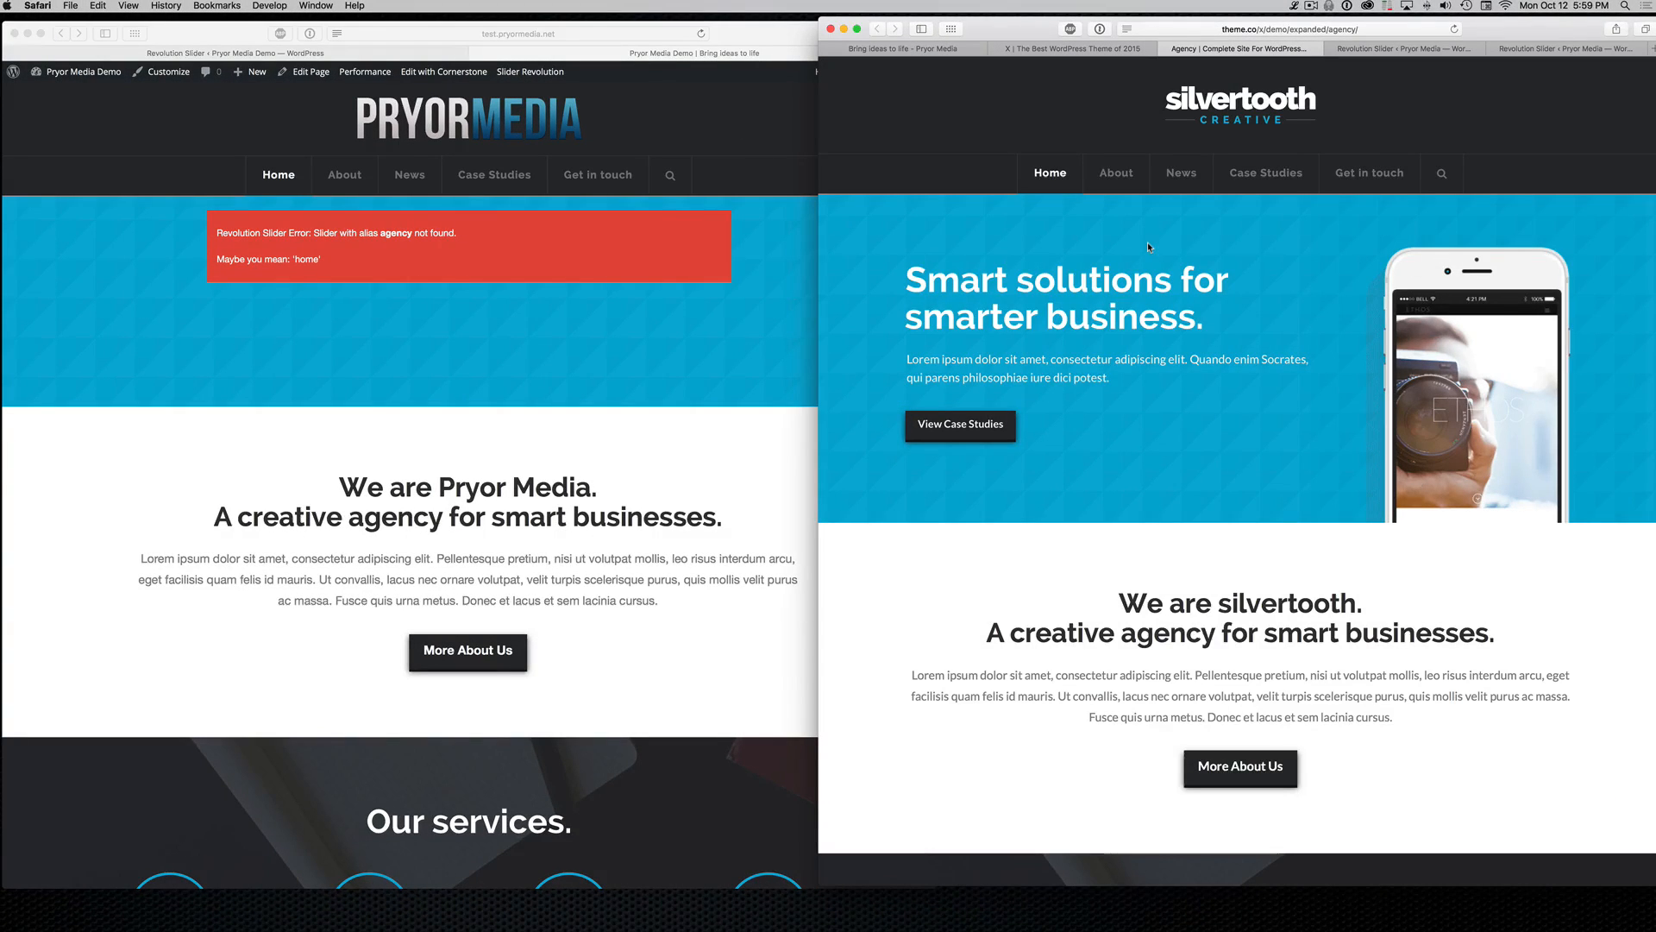
left_click(799, 334)
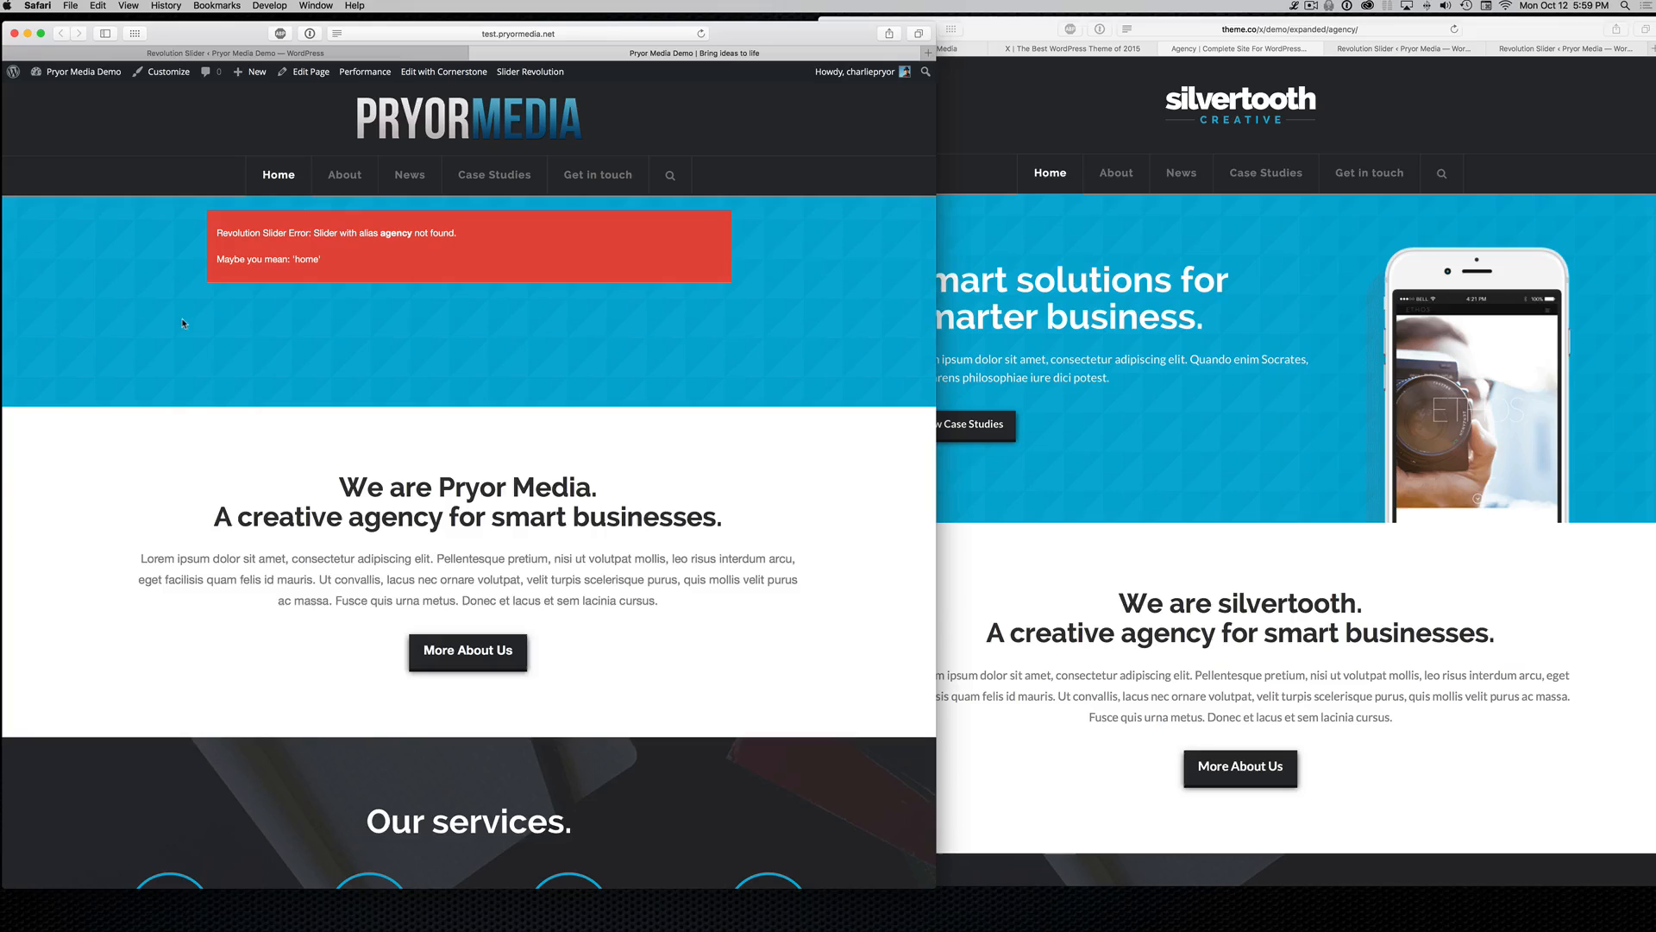
Step: Set the new slider's slide layout to Full-Width and widen the browser window to fit all four device grids in one row
left_click(407, 53)
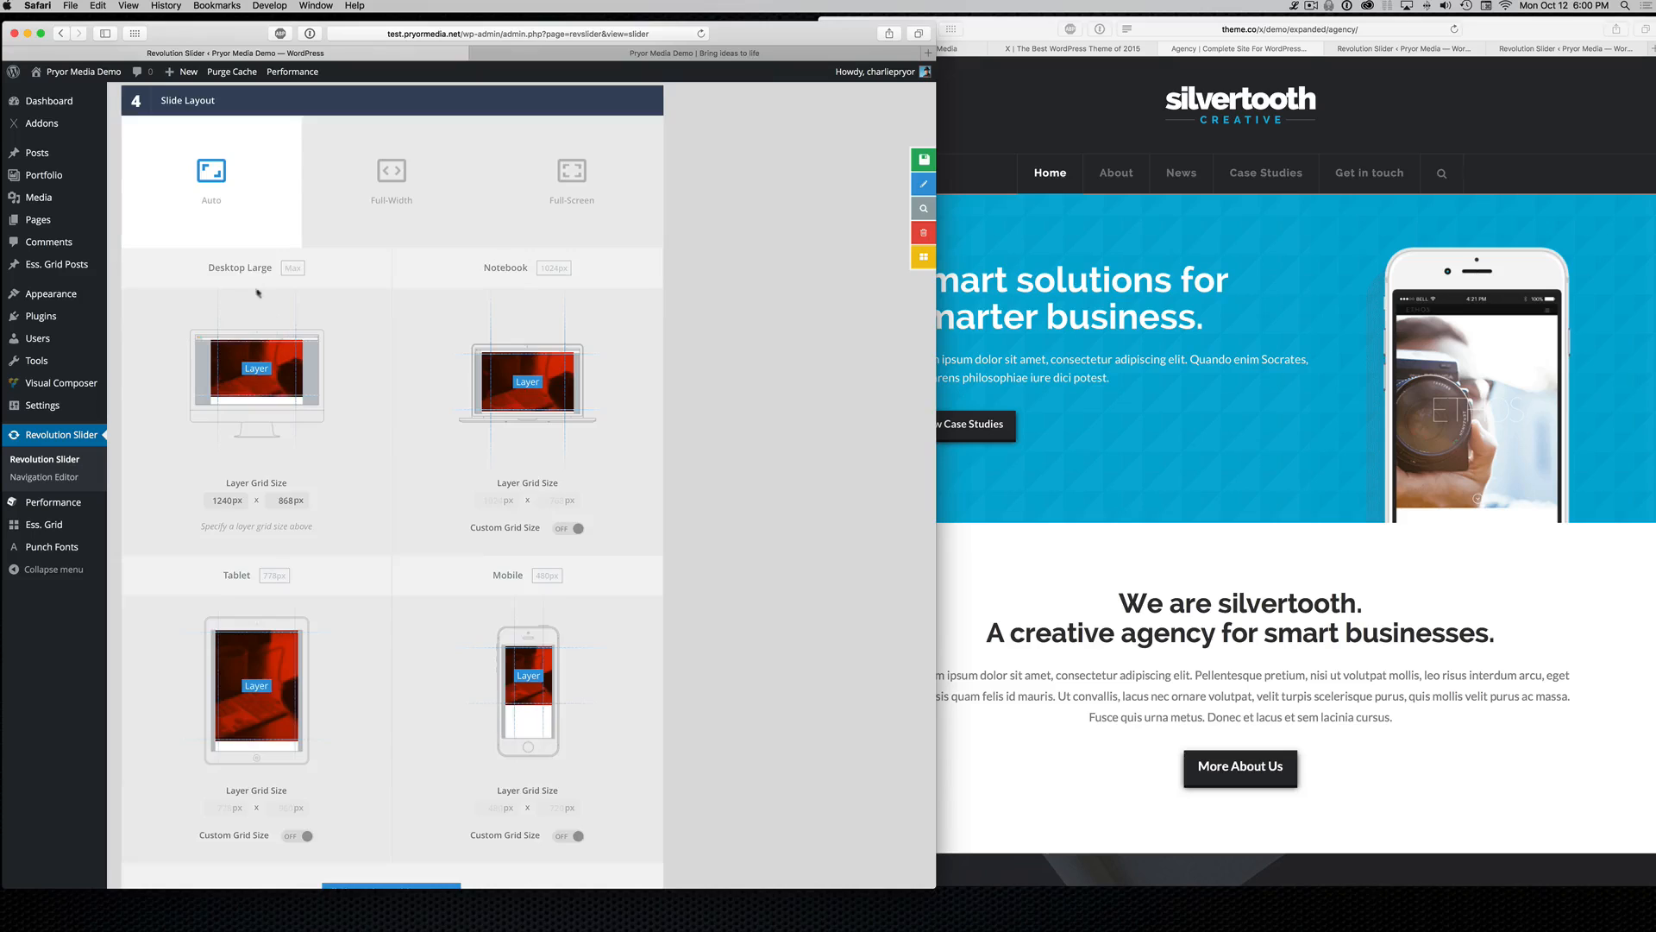
scroll(178, 220, "up", 1)
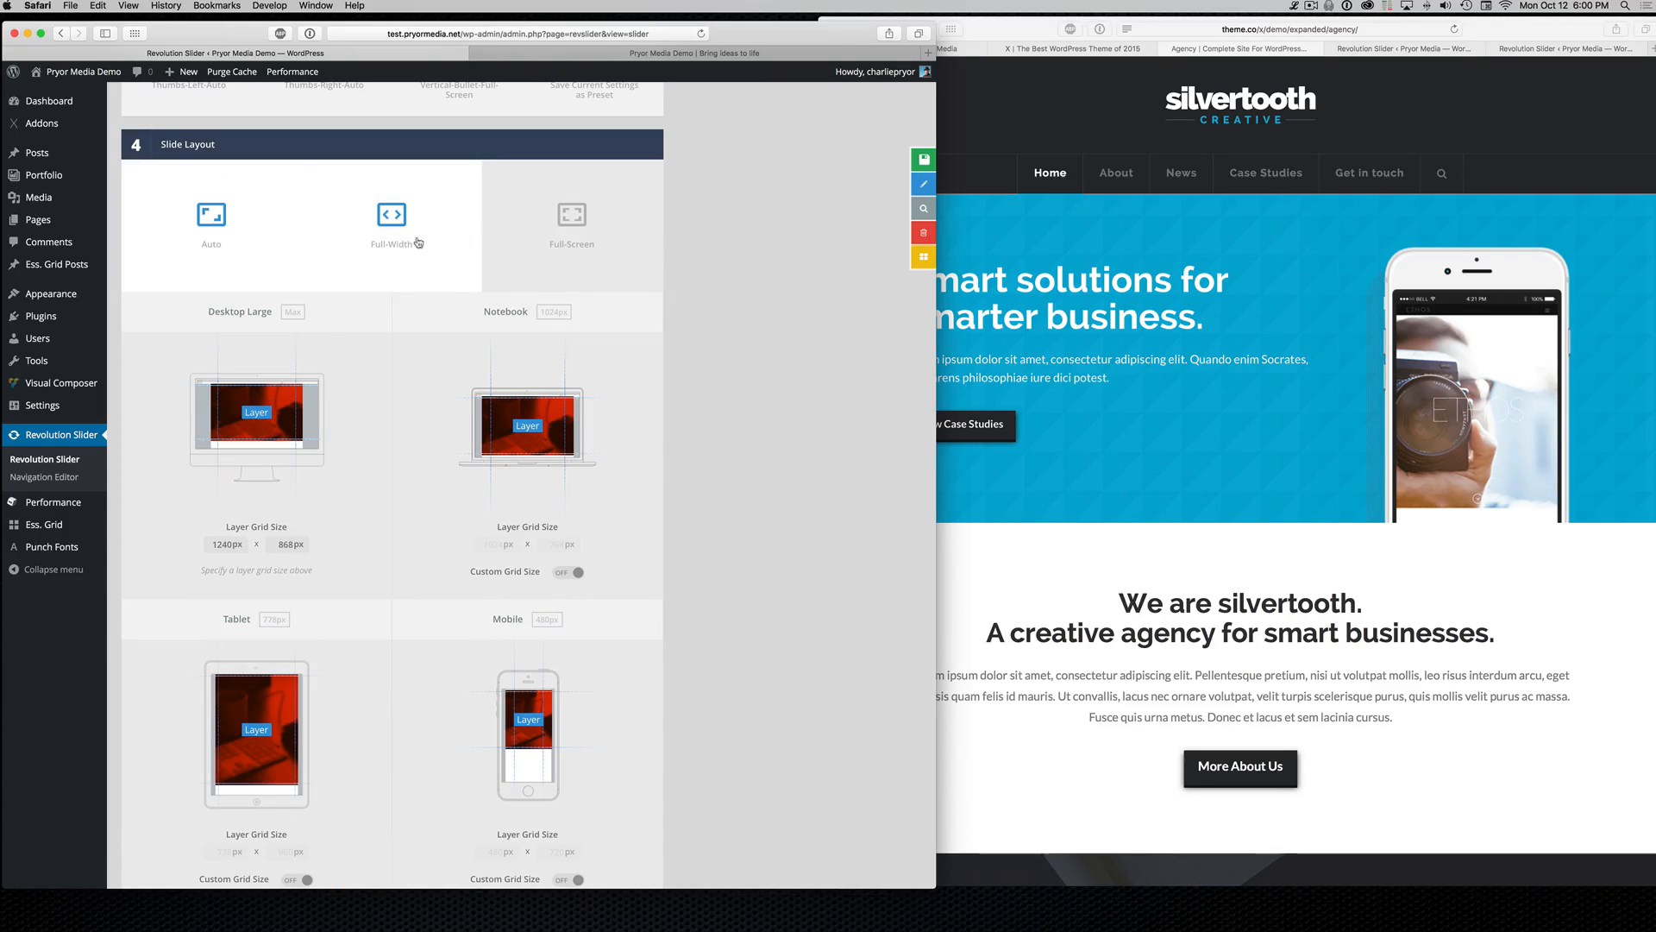
left_click(360, 242)
left_click(278, 233)
left_click(374, 234)
scroll(423, 307, "down", 2)
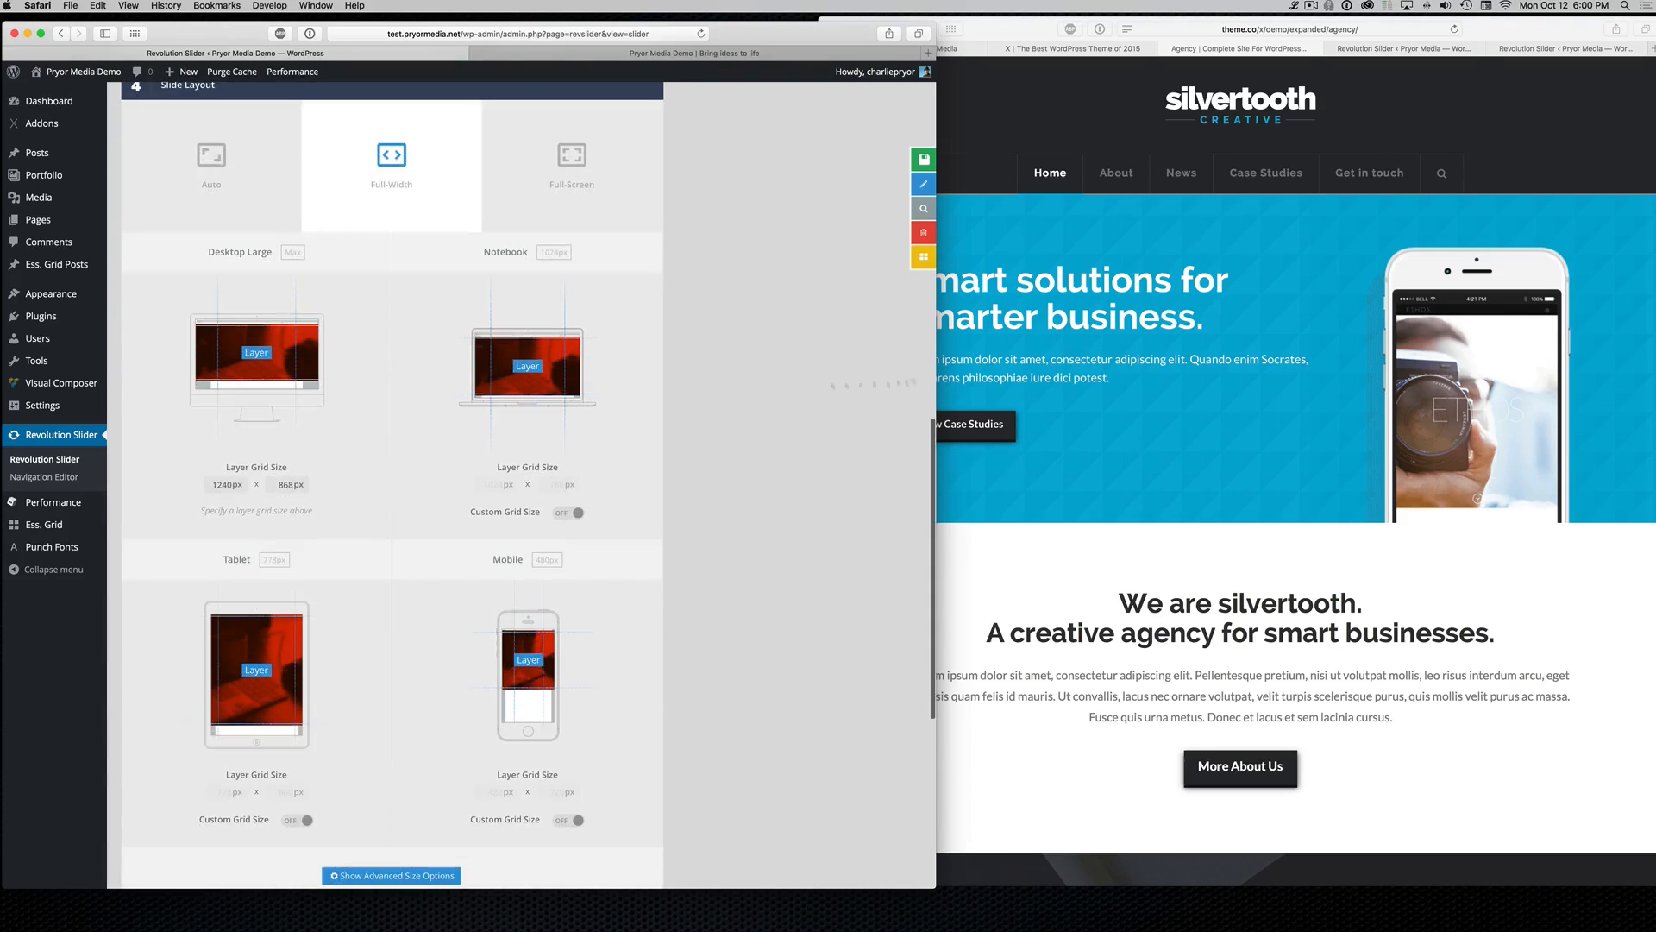
left_click_drag(949, 332, 1152, 325)
scroll(352, 389, "up", 5)
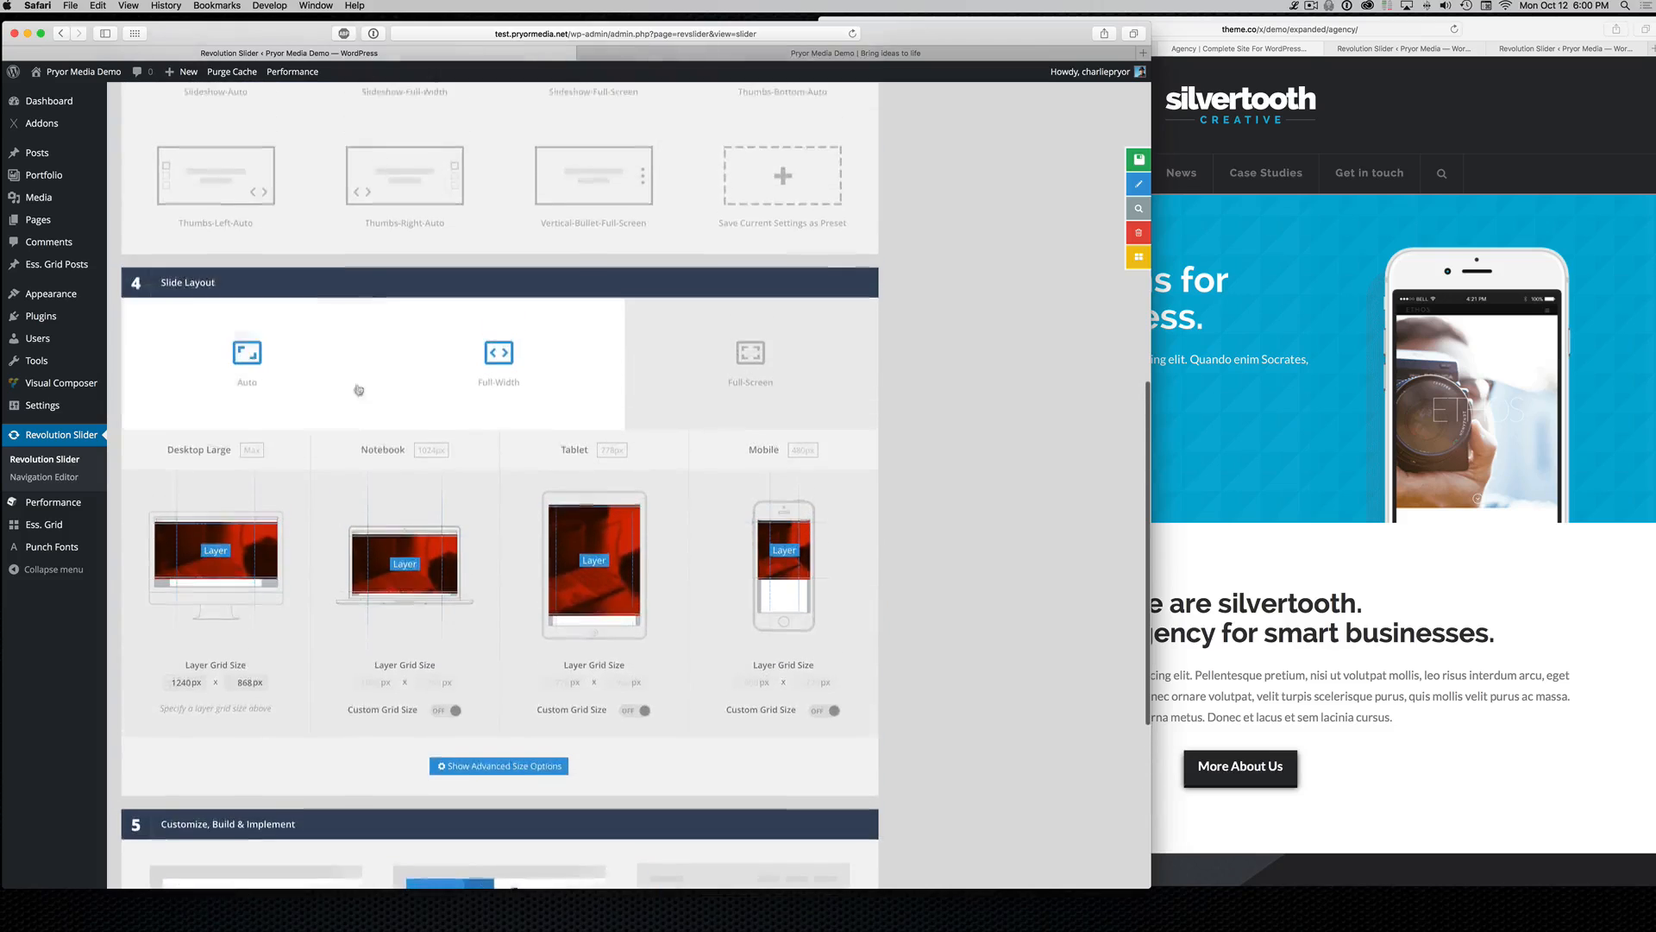
scroll(354, 386, "down", 3)
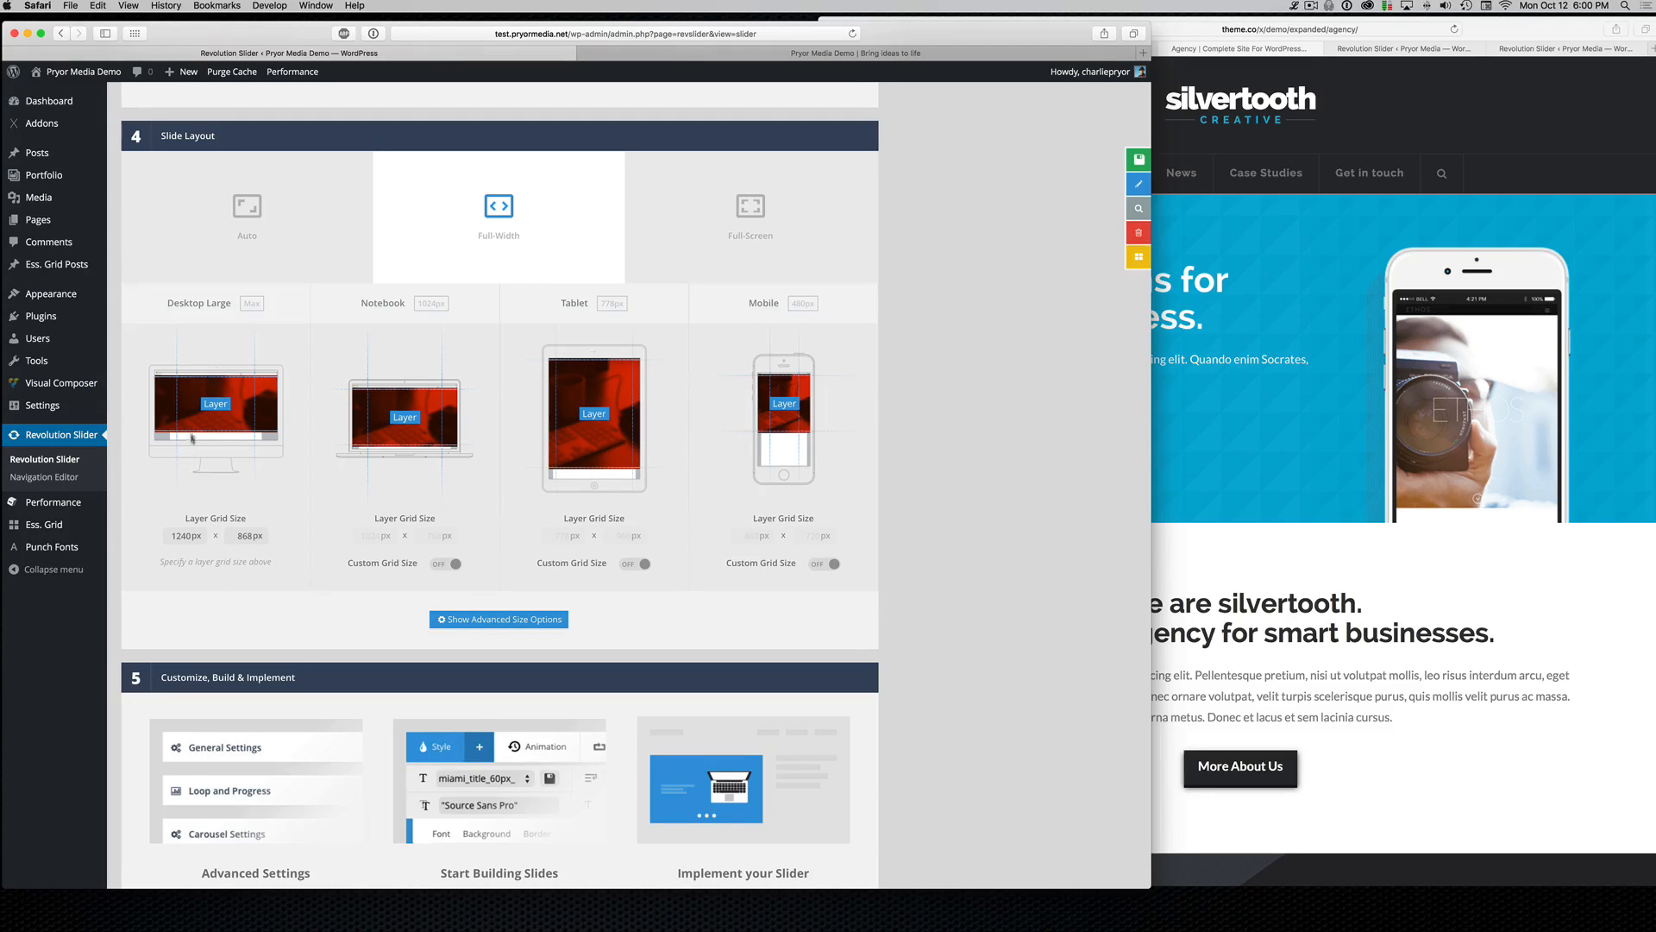
Step: Check the agency demo's slider proportions and set the Desktop Large layer grid height to 550 px
left_click(1202, 493)
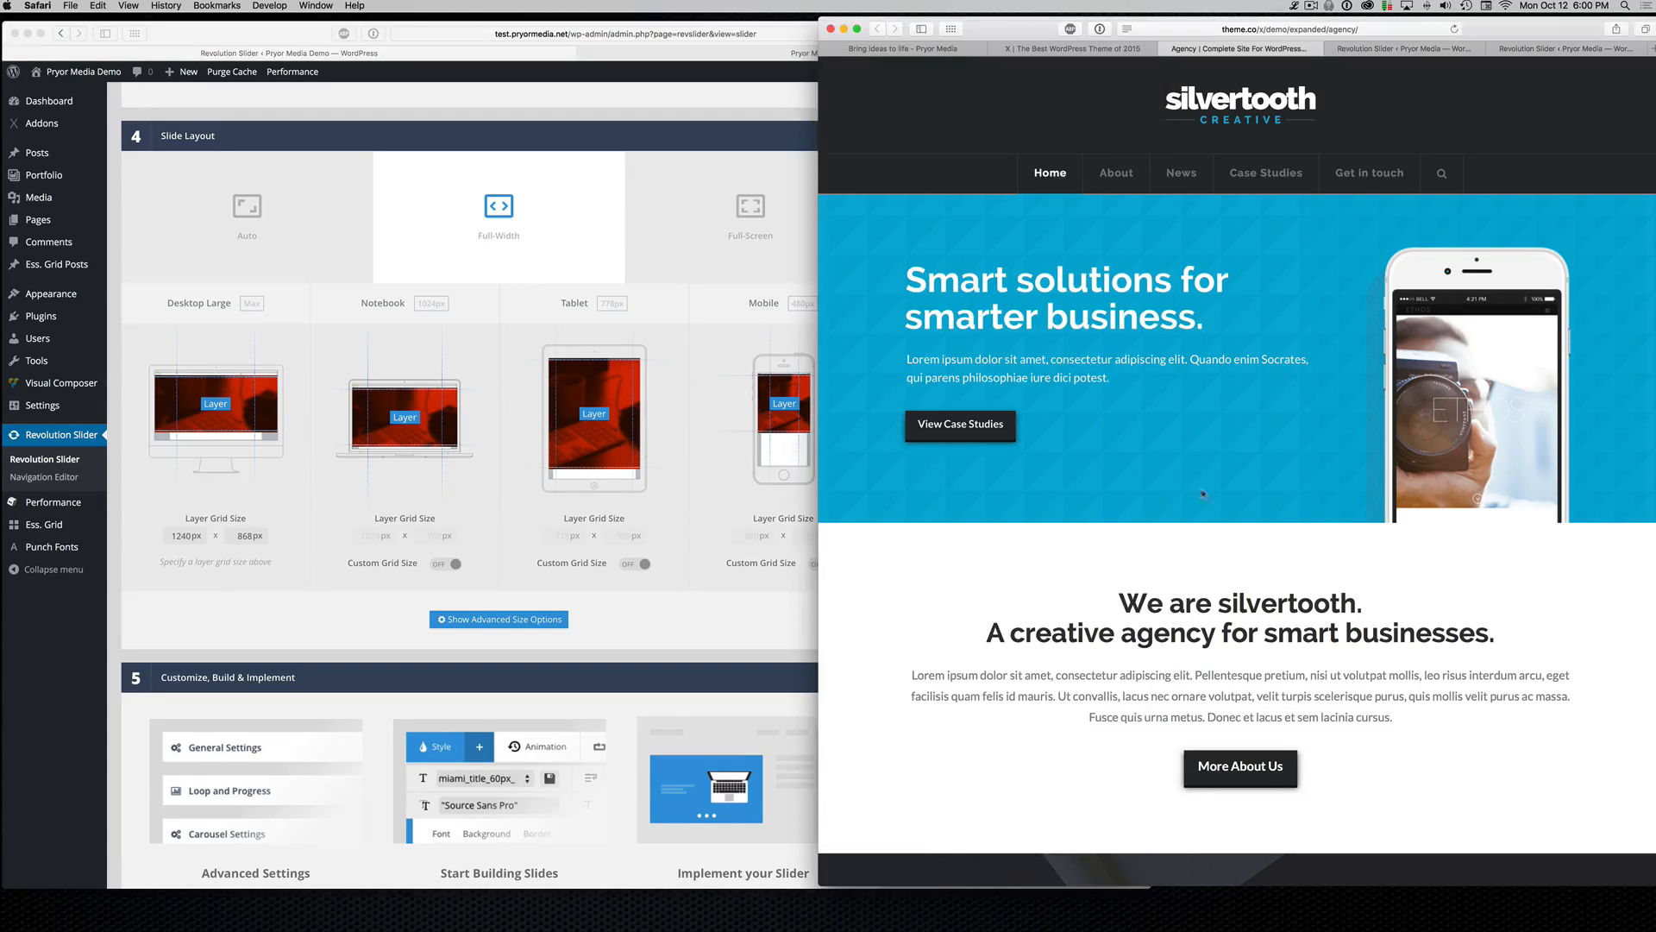
left_click(158, 430)
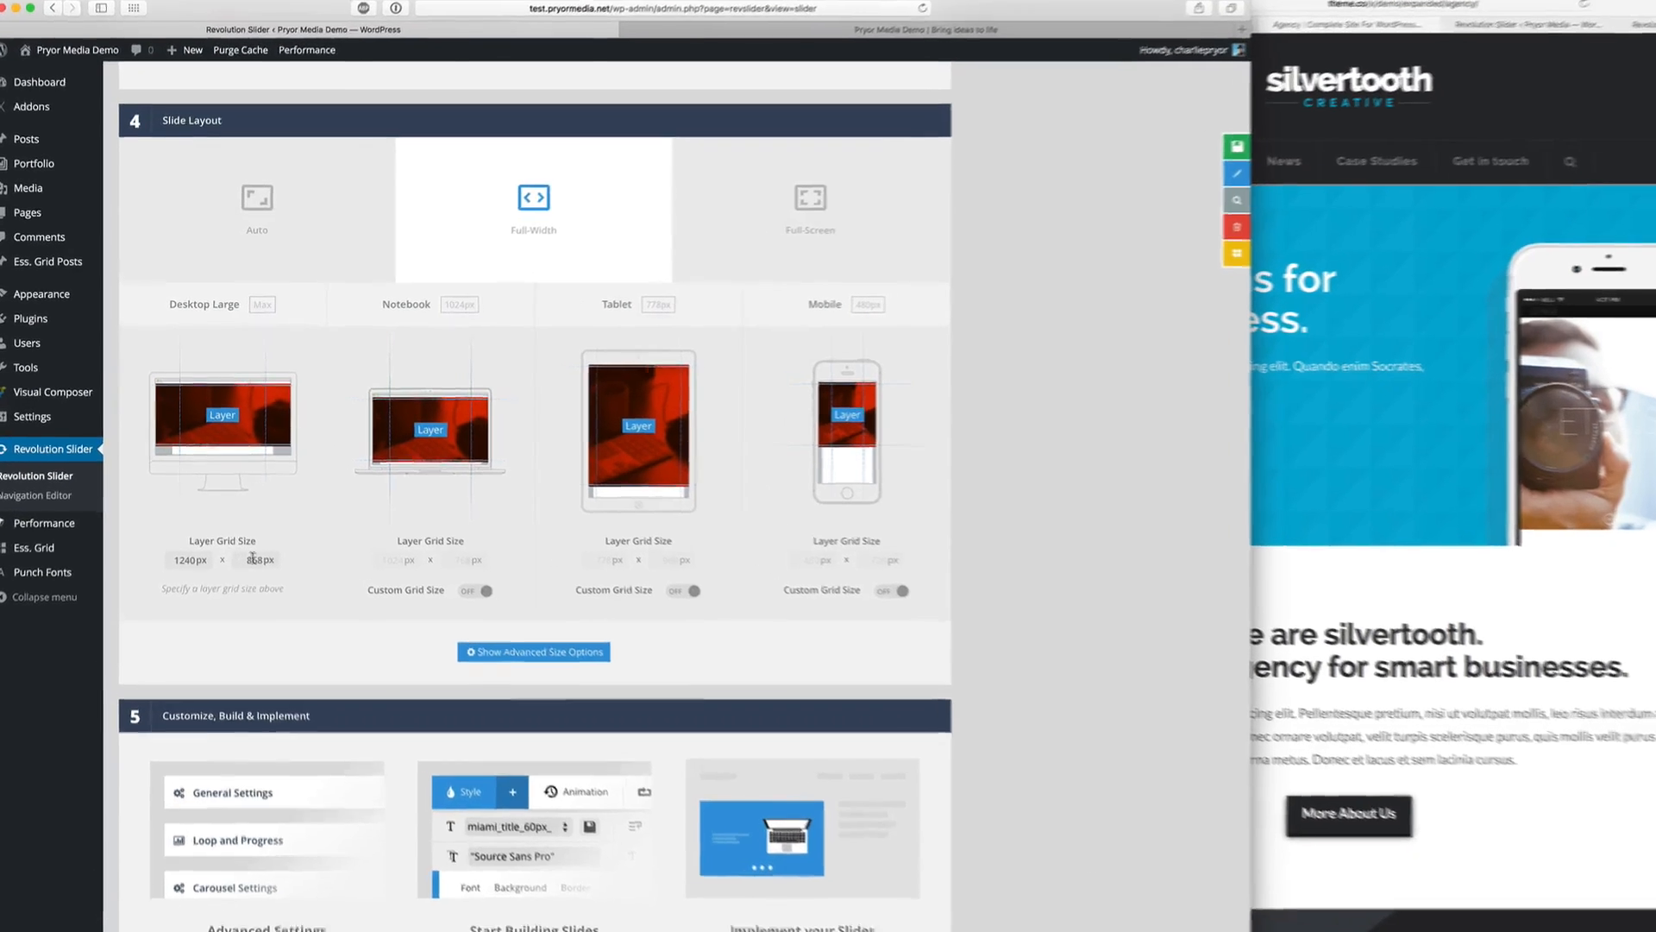
double_click(245, 535)
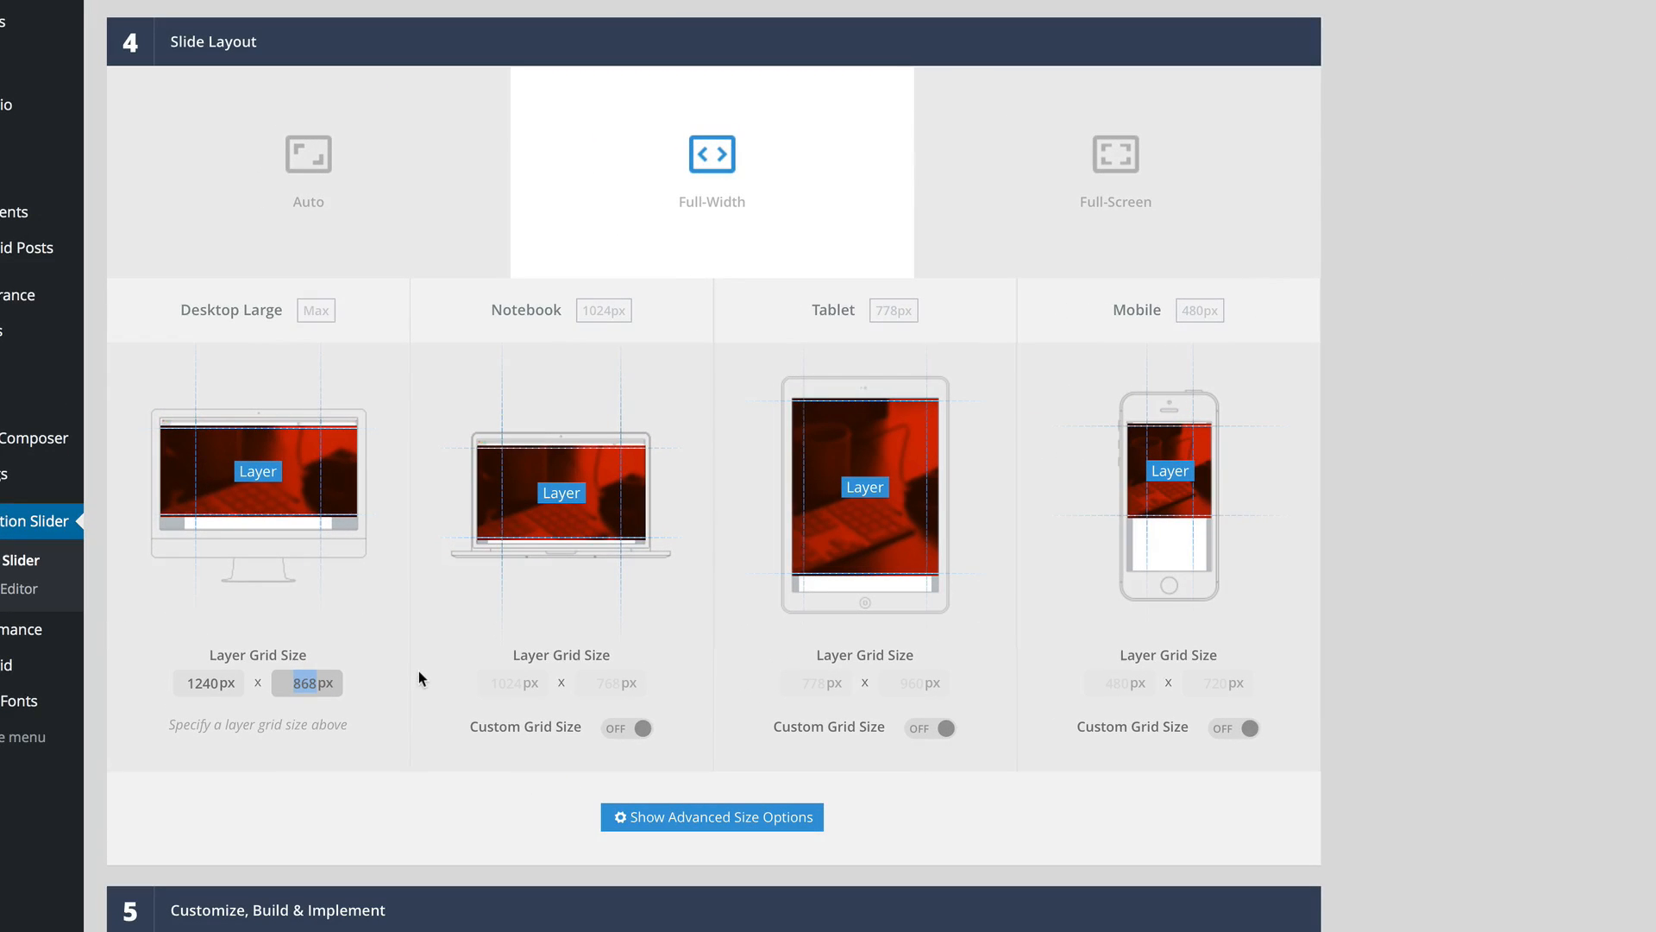
type("50")
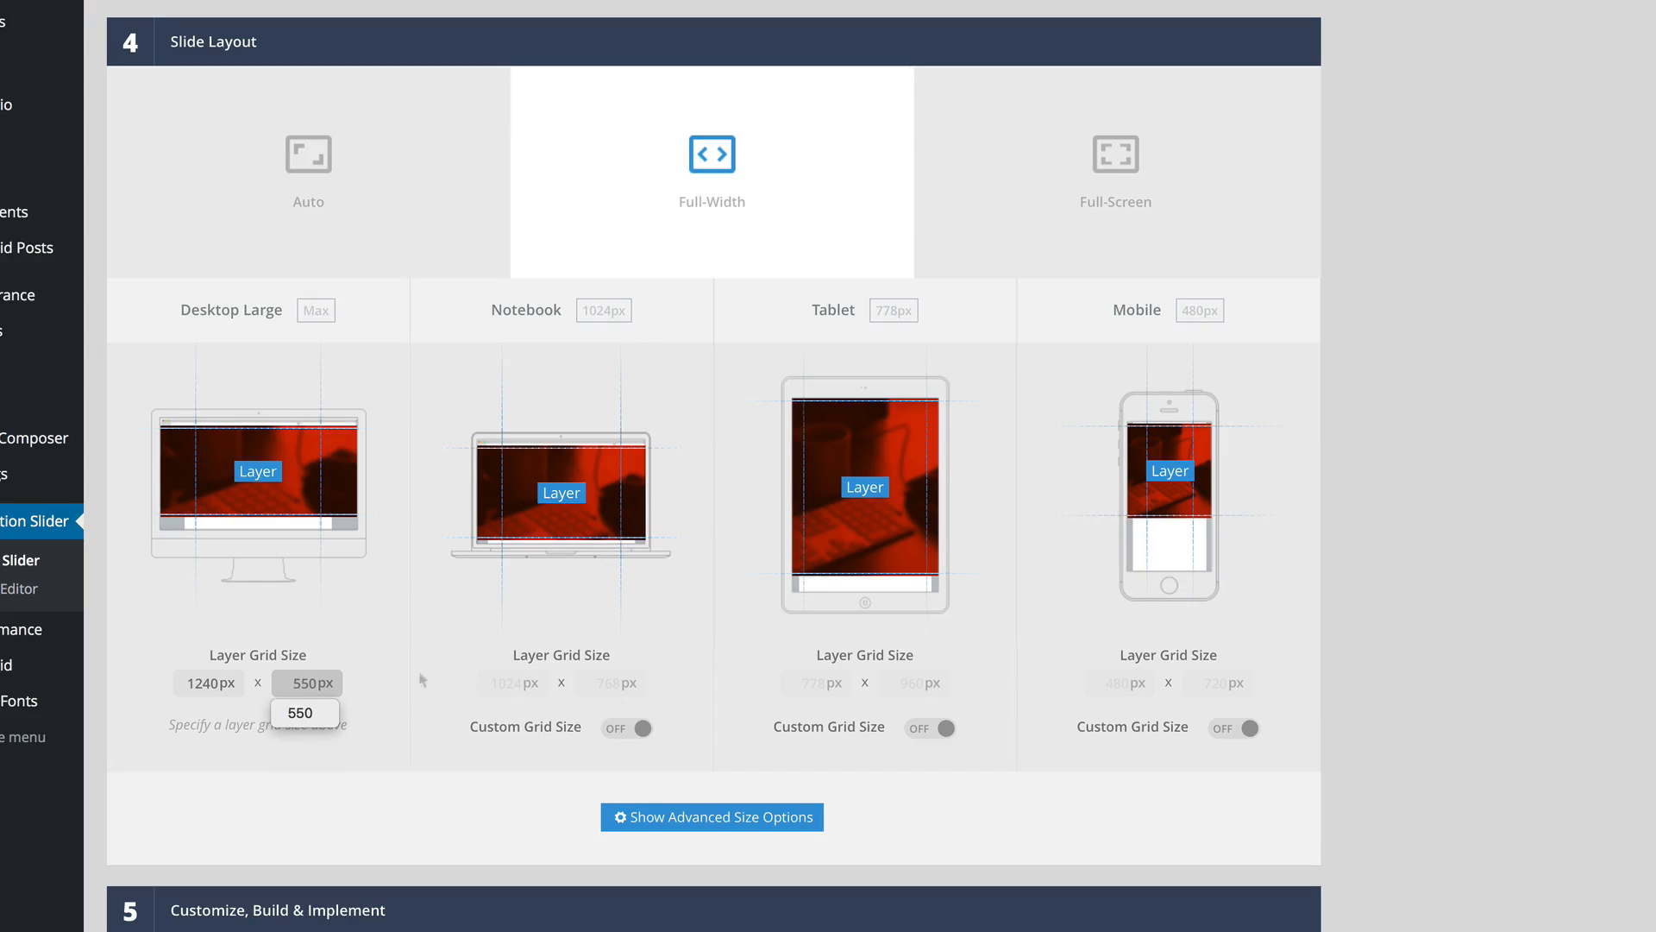
left_click(423, 646)
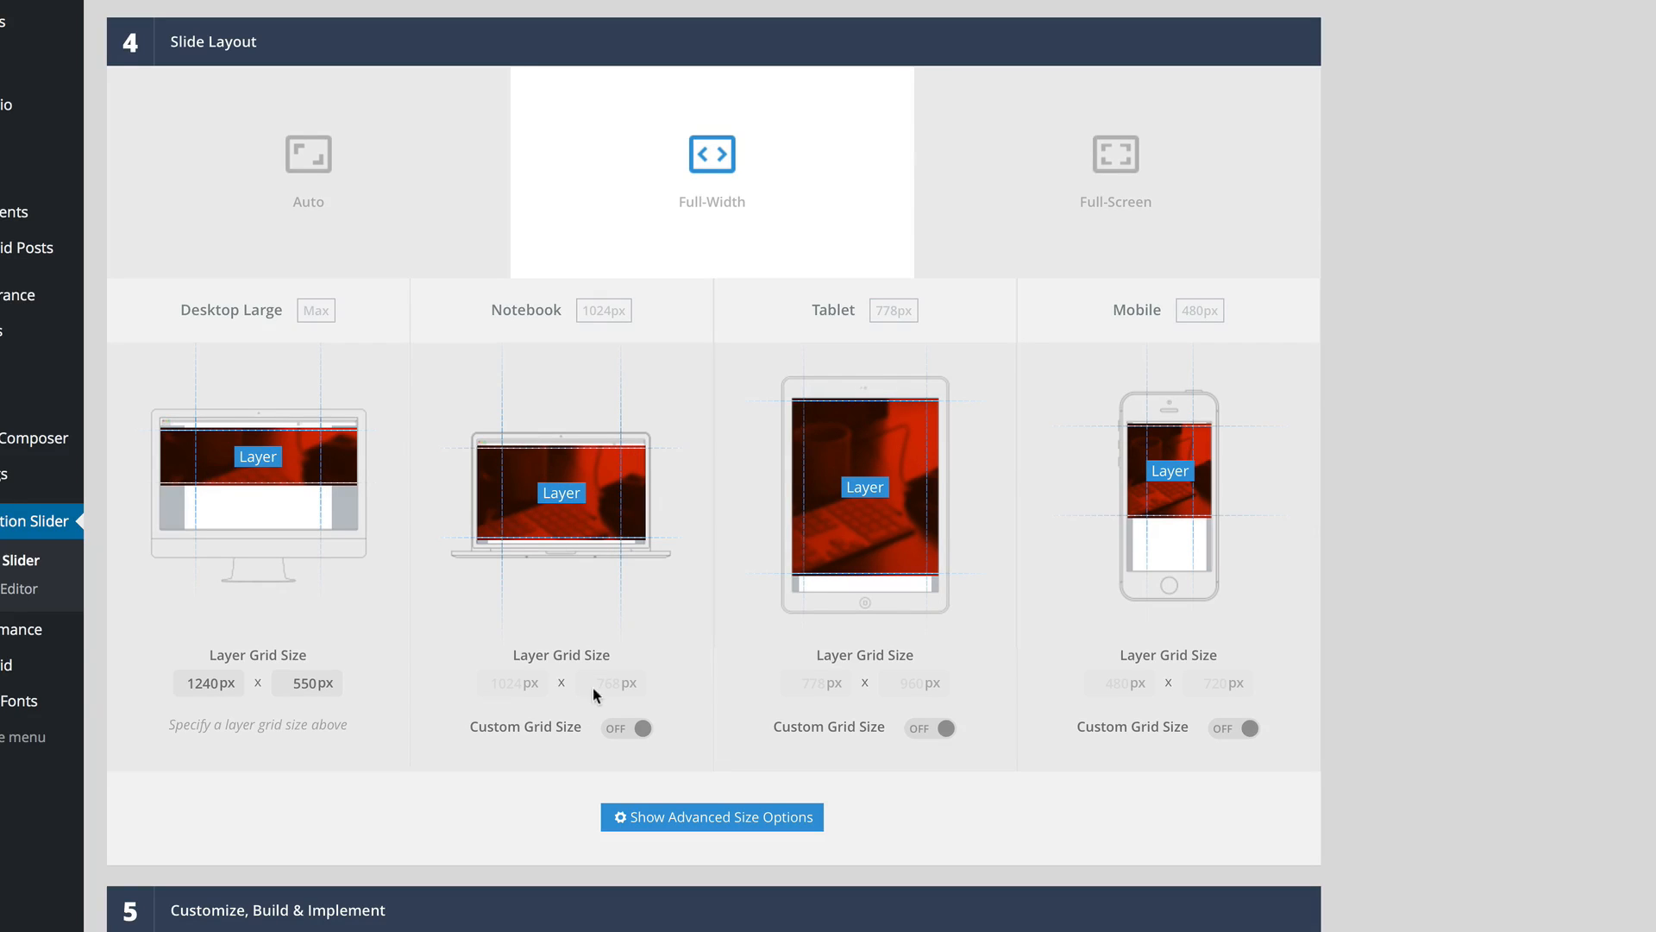
Step: Enable custom grid sizes for Notebook and Tablet, with heights of 500 px and 450 px respectively
left_click(633, 727)
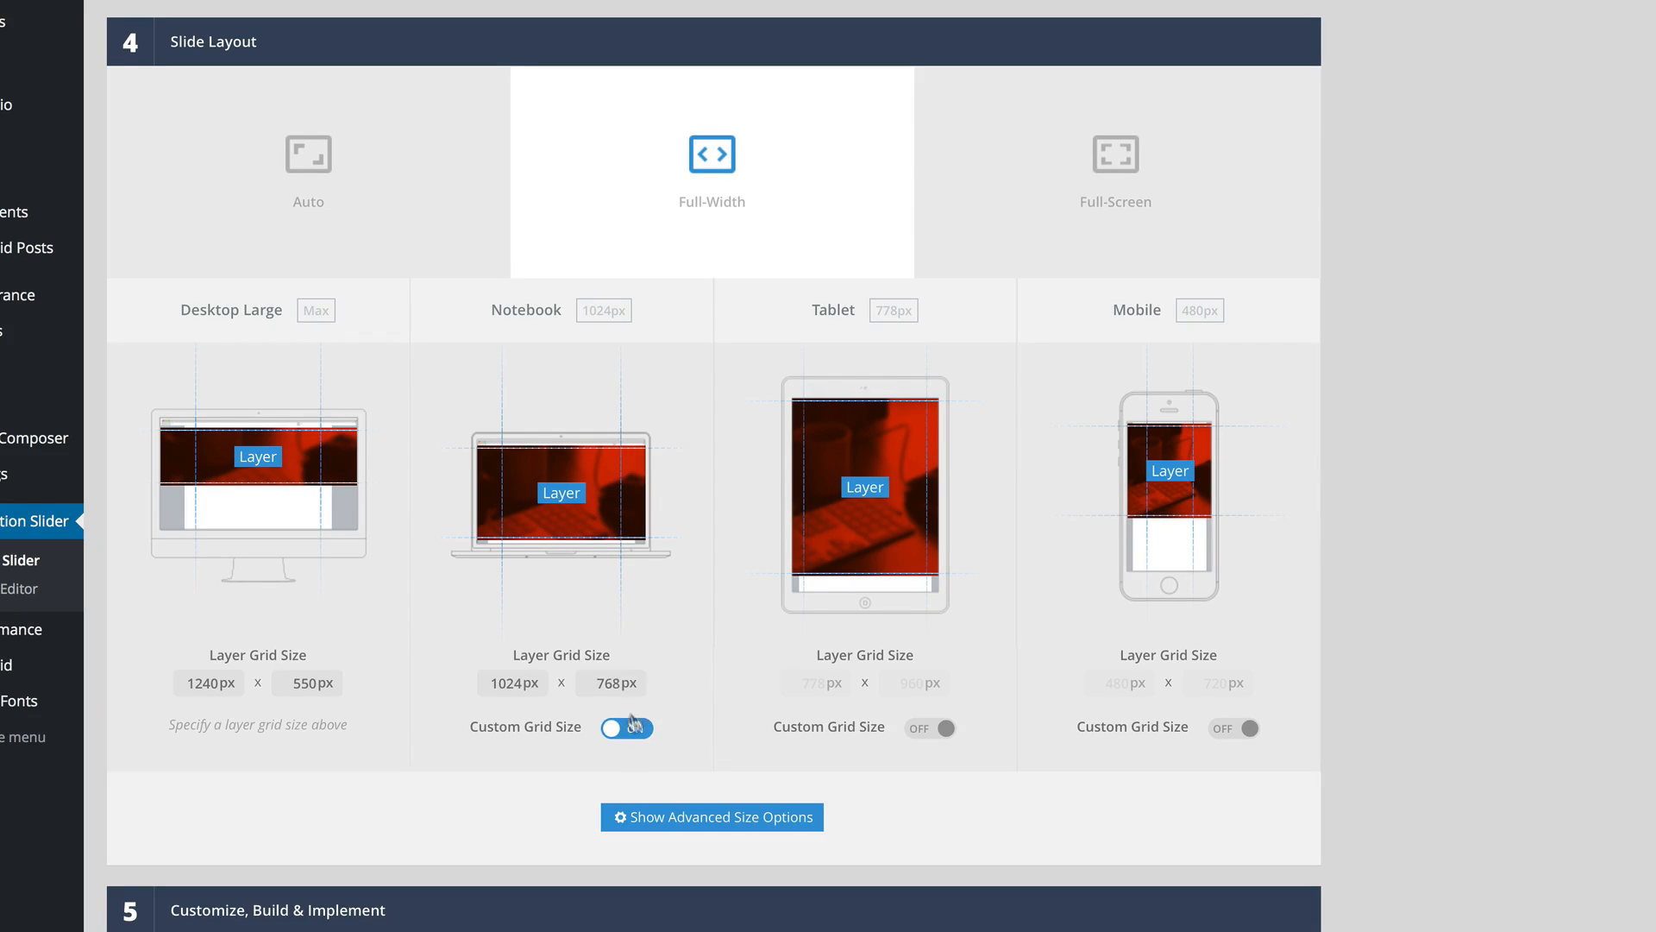
type("500")
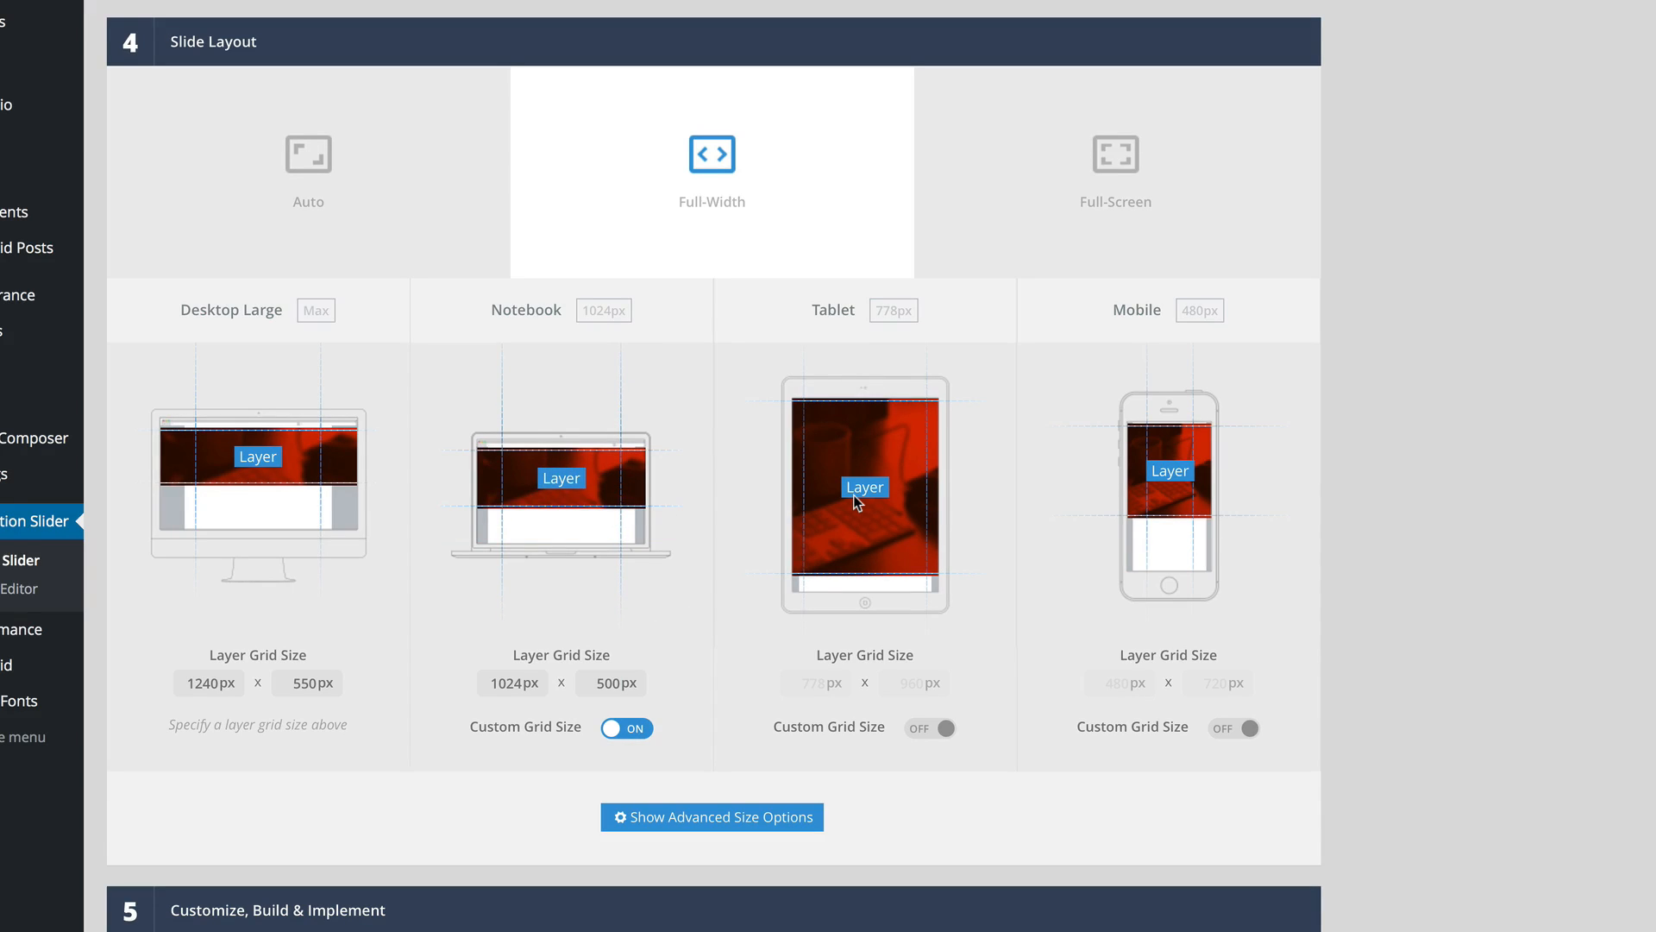
left_click(935, 731)
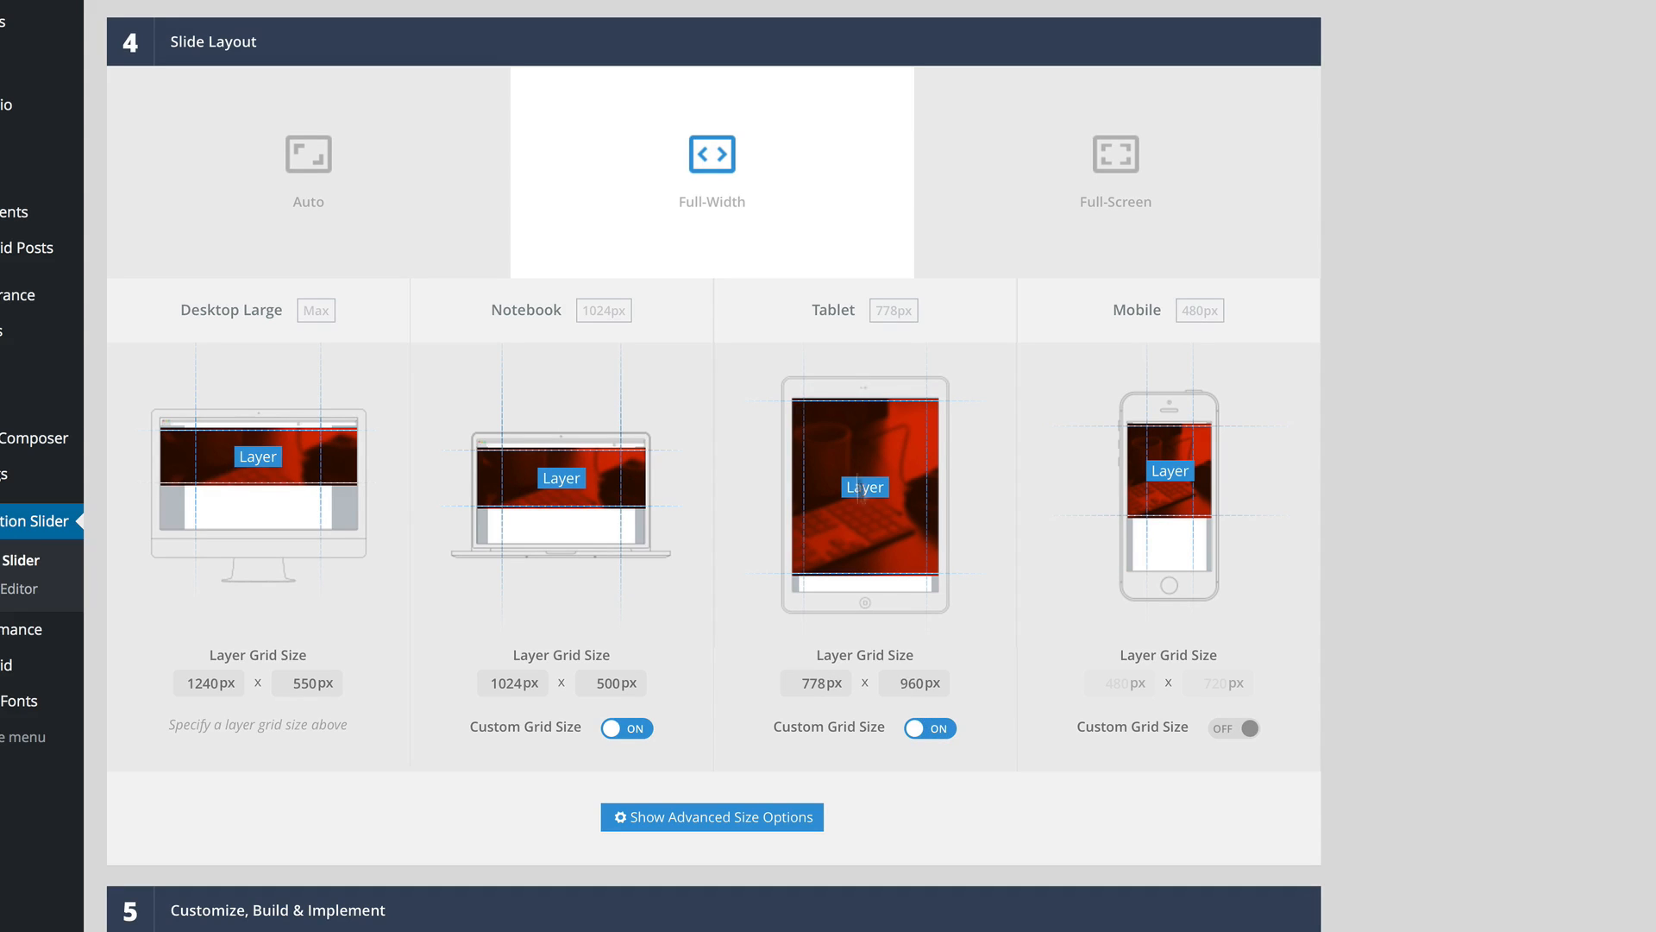
double_click(906, 683)
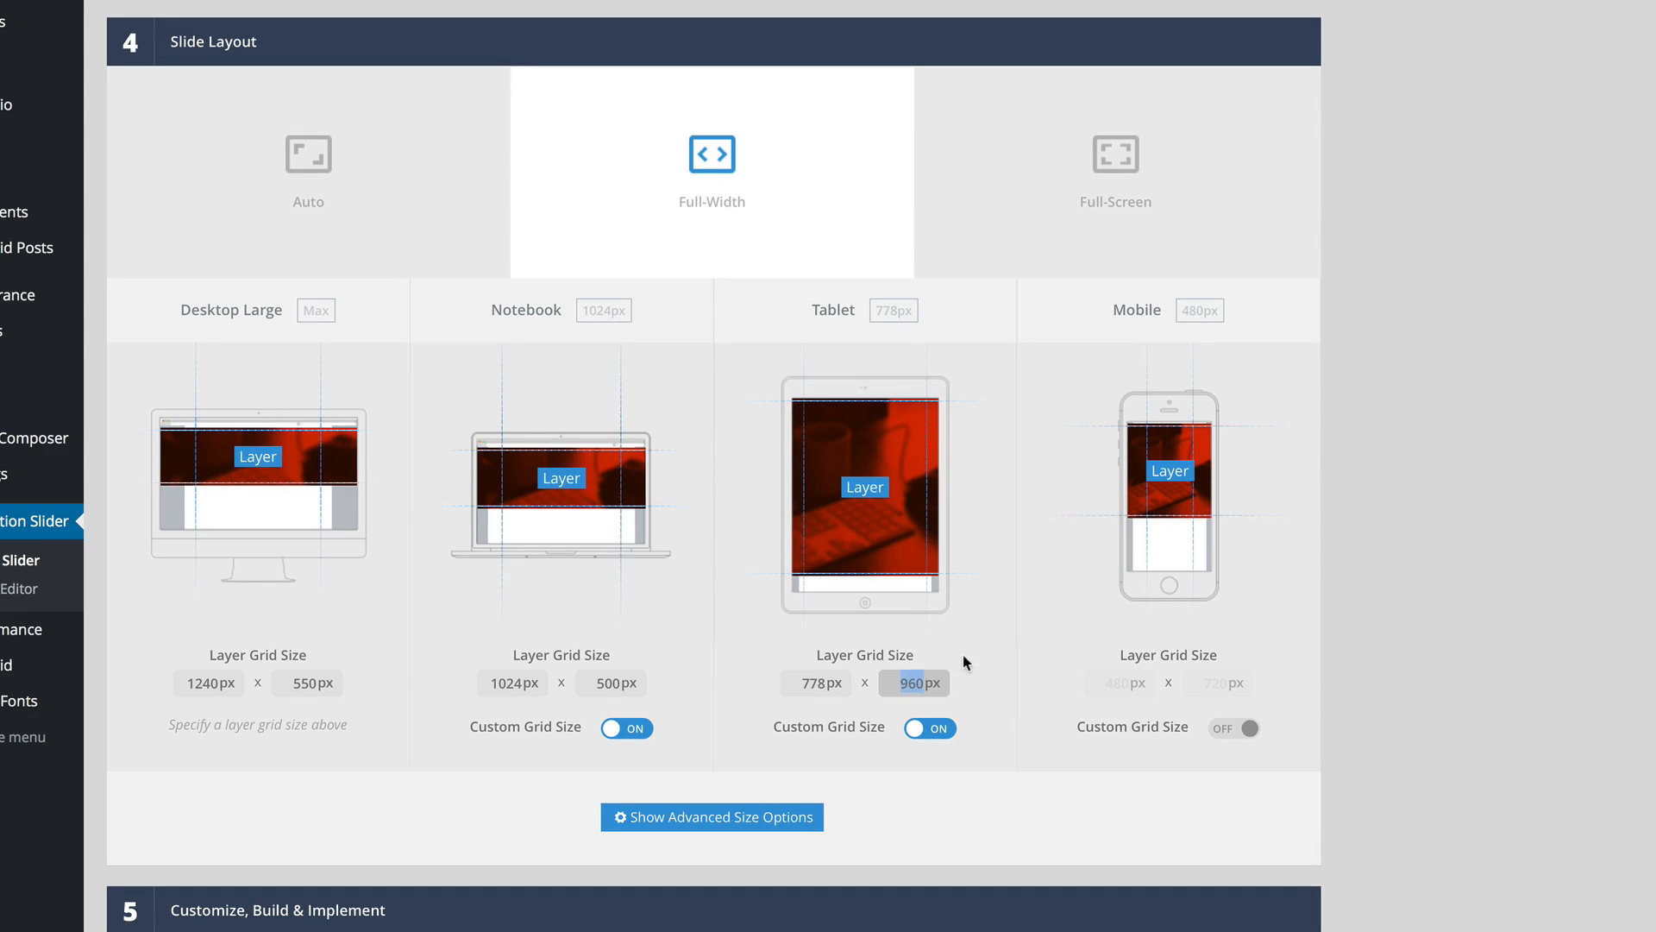
type("450")
left_click(968, 623)
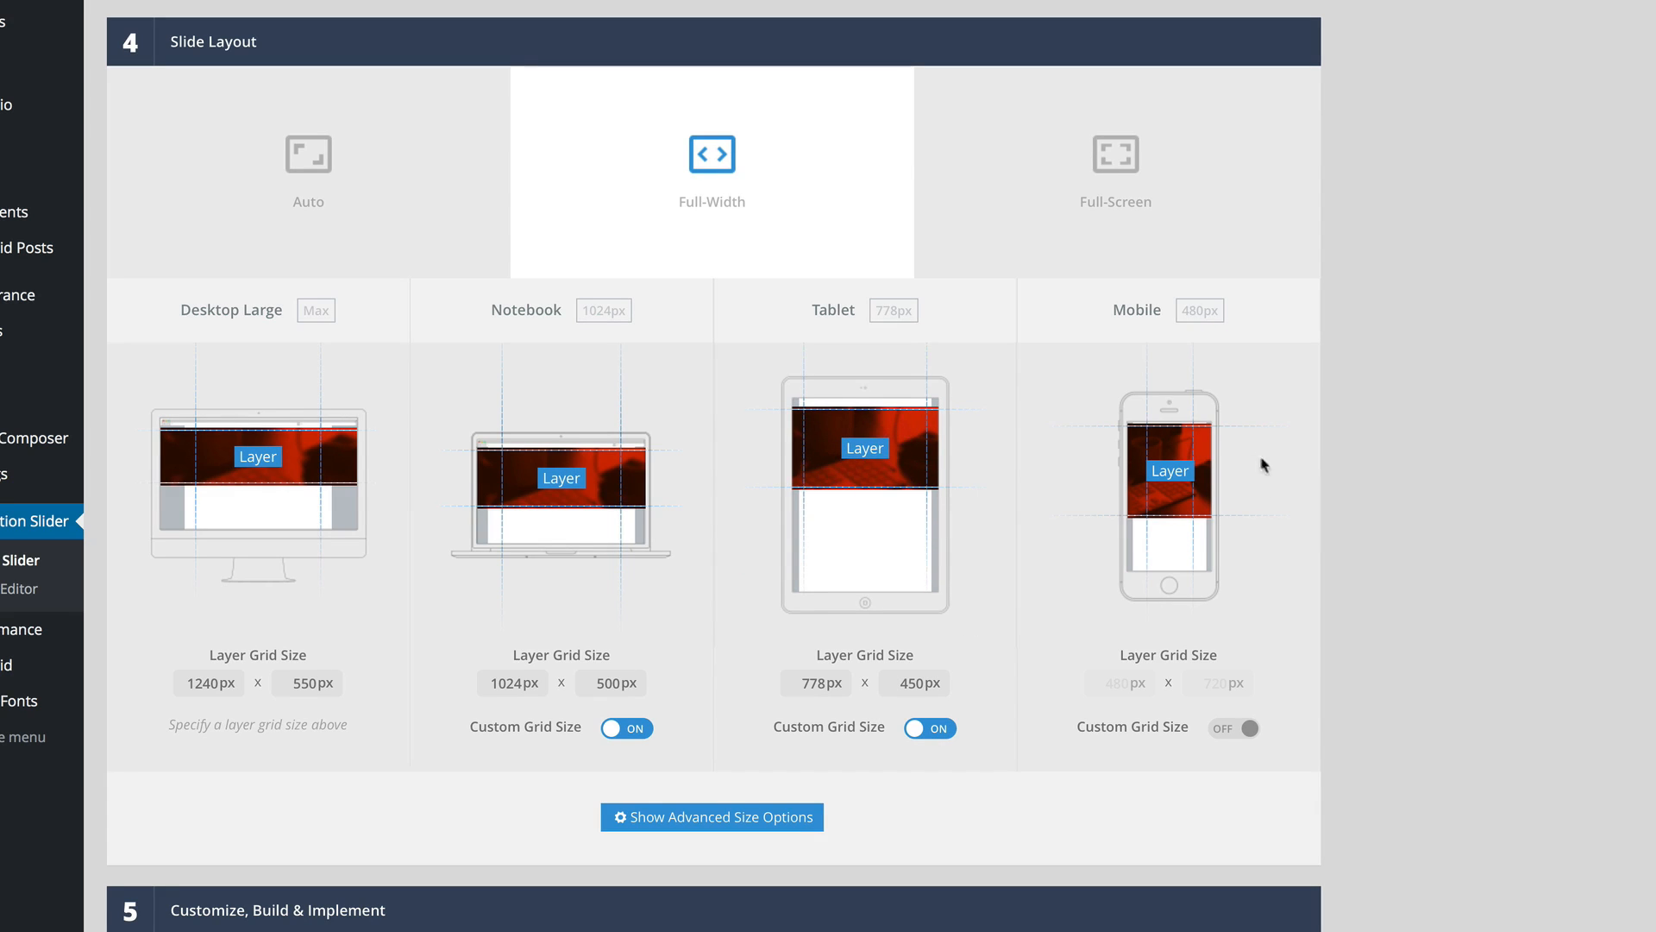
Step: Enable the custom grid size for Mobile and set its height to 650 px
left_click(1232, 728)
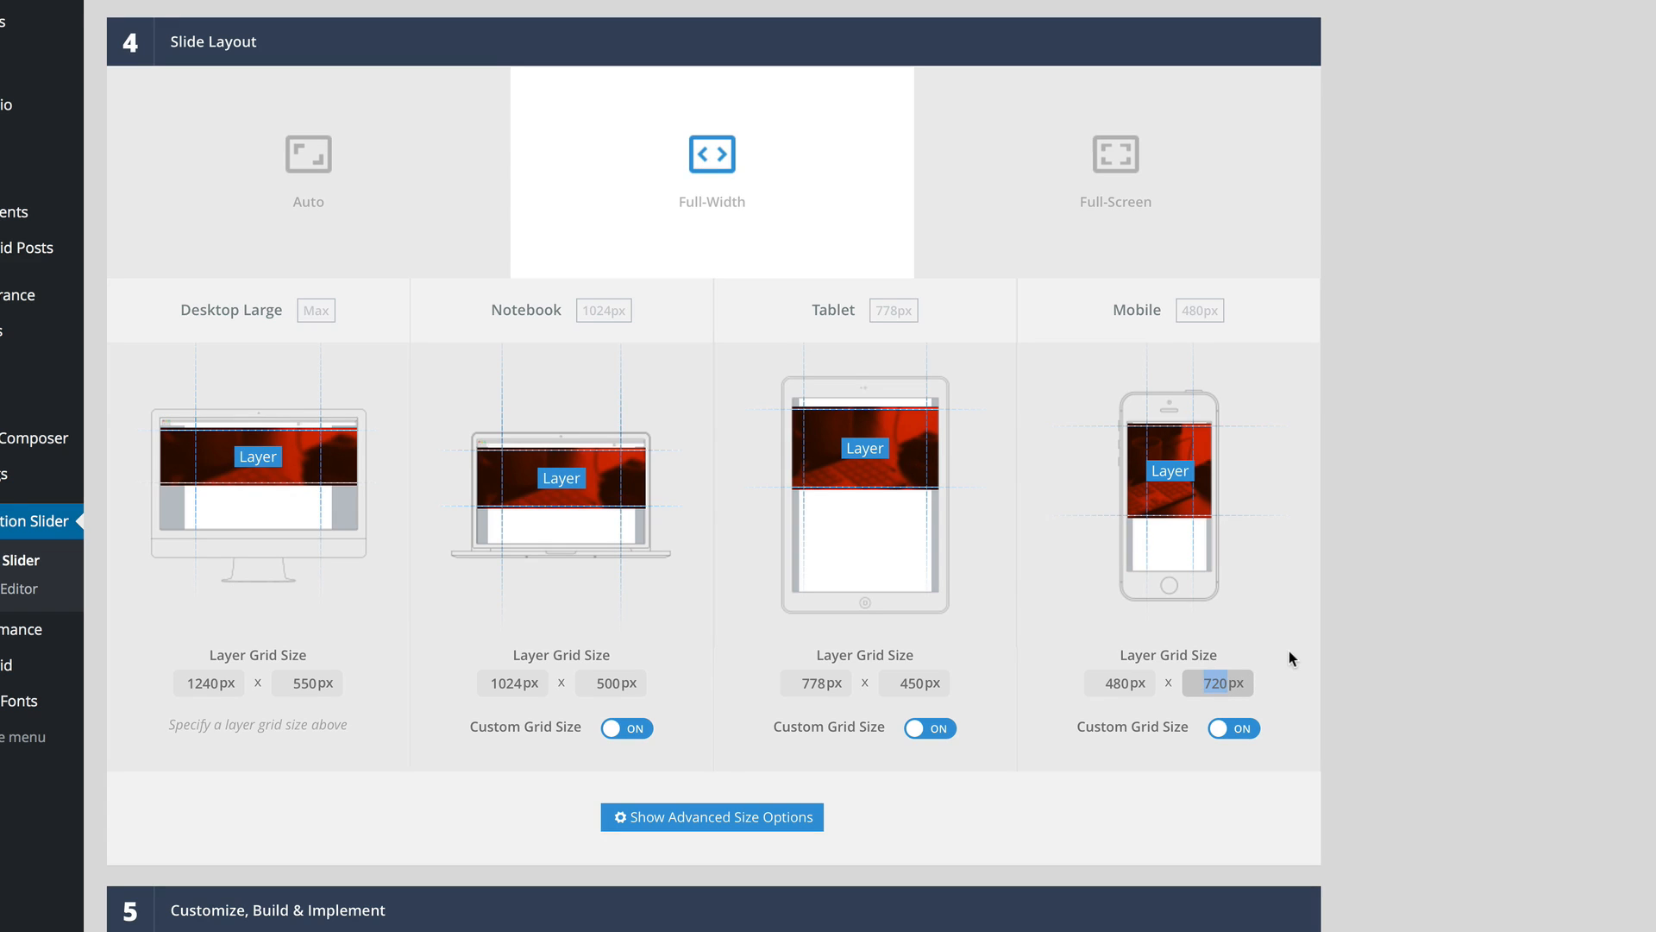
type("650")
left_click(1294, 611)
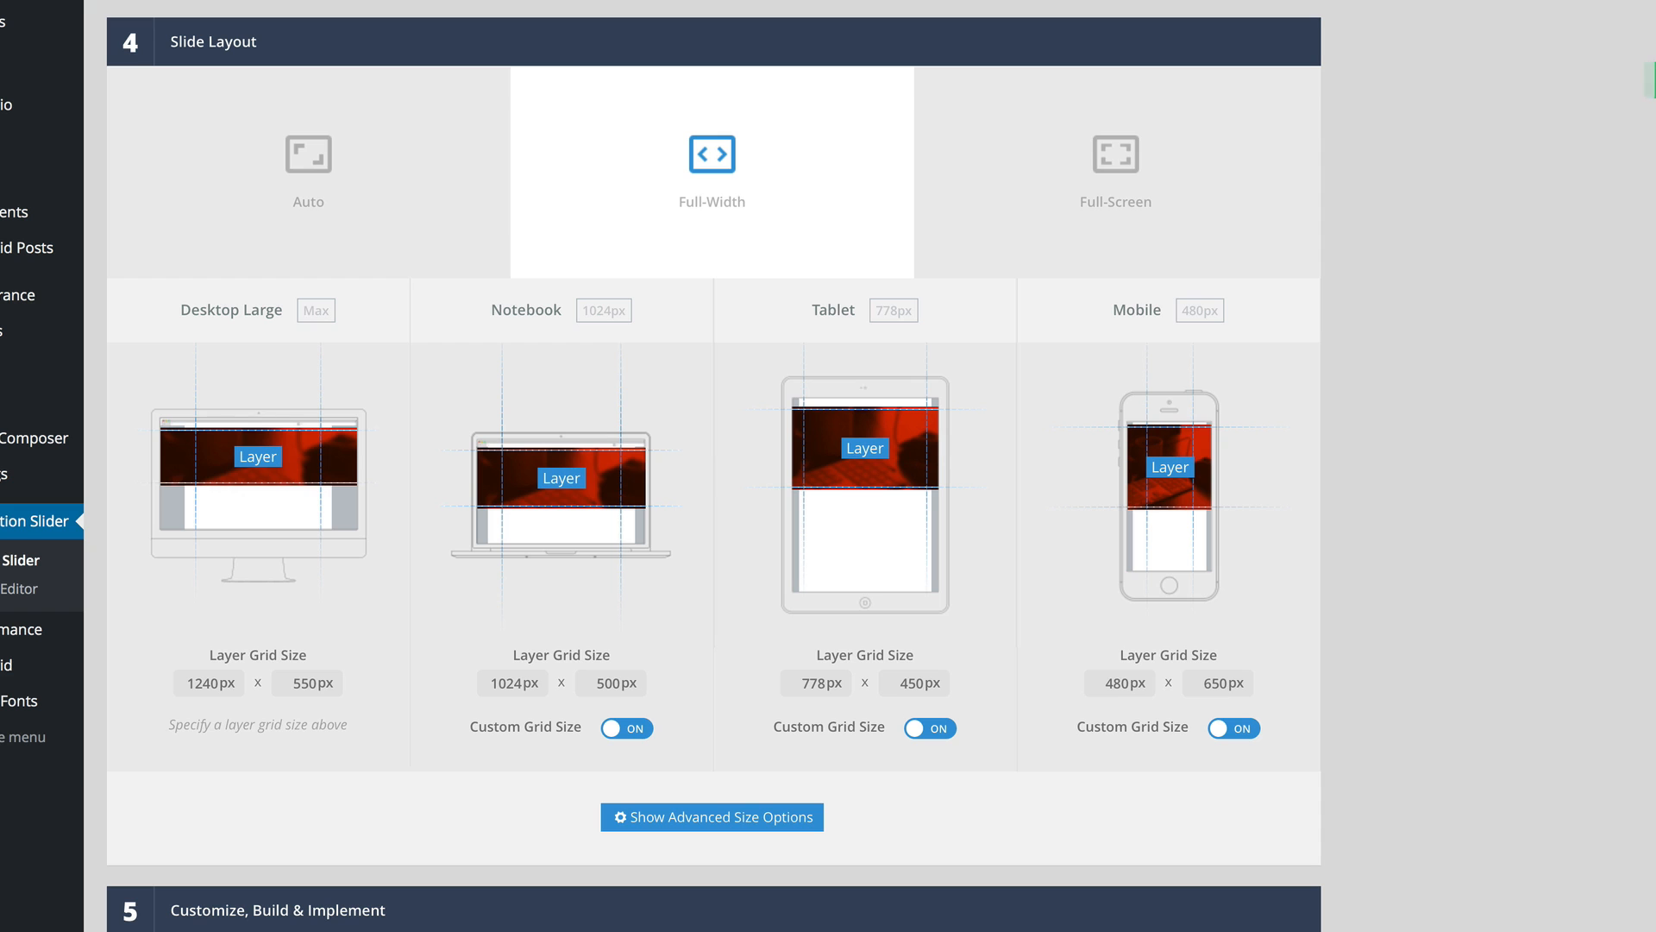
Step: Save the slider settings and open Agency Demo Slider in the slide editor
scroll(1235, 602, "down", 3)
scroll(1235, 603, "up", 4)
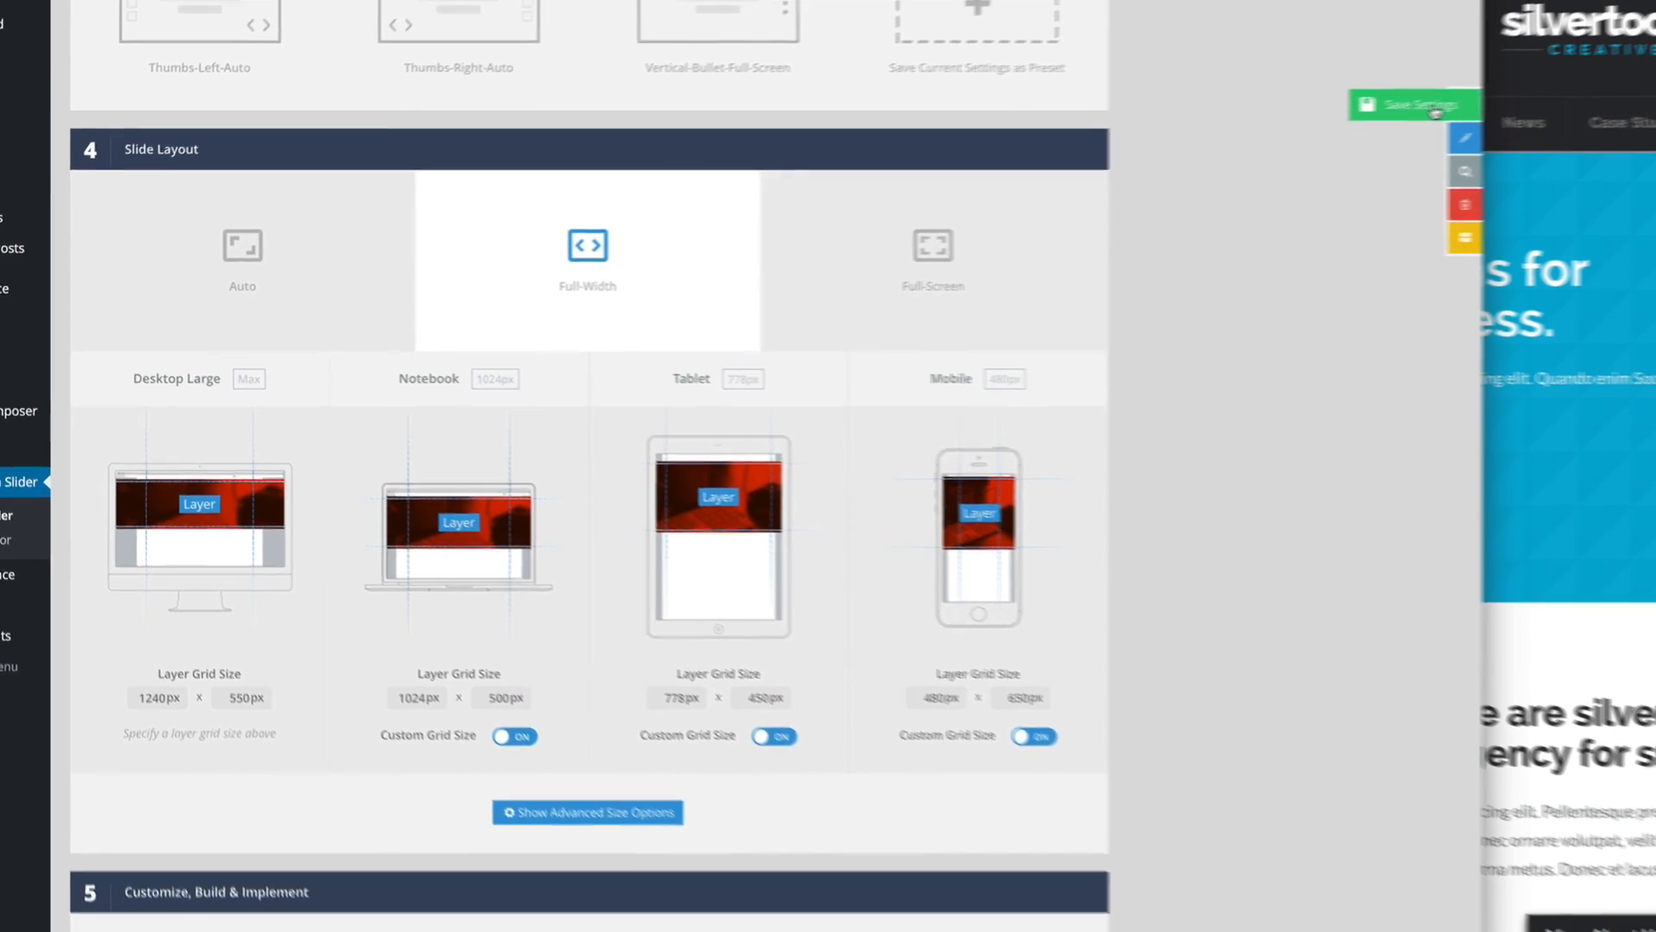
left_click(1616, 91)
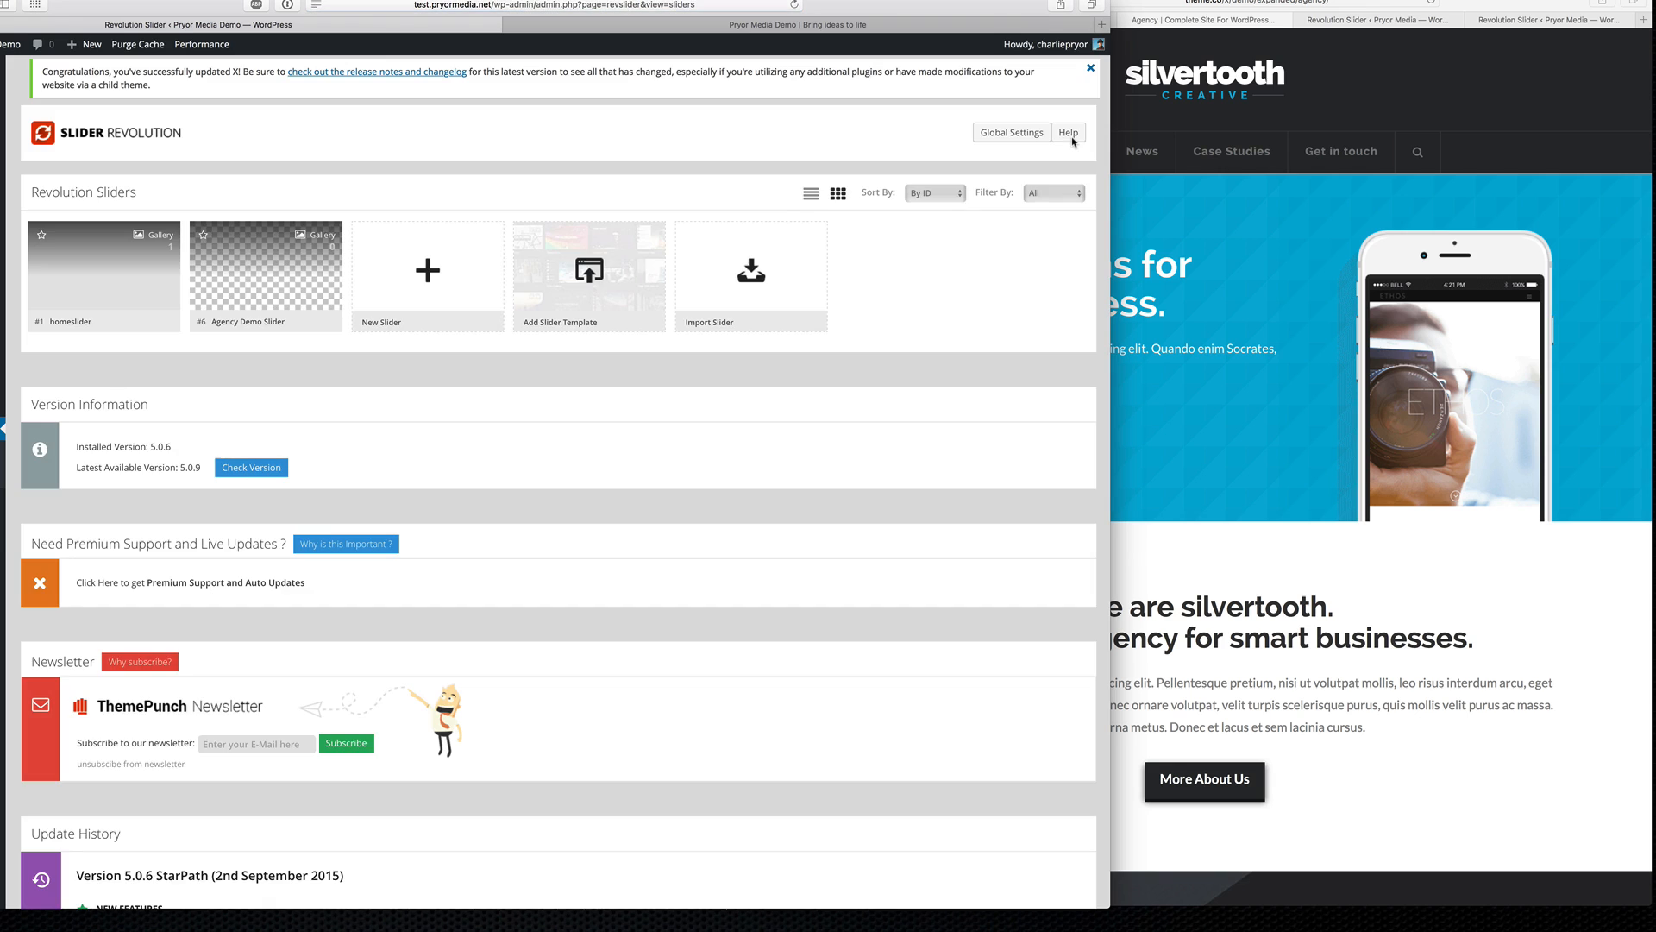
mouse_move(257, 286)
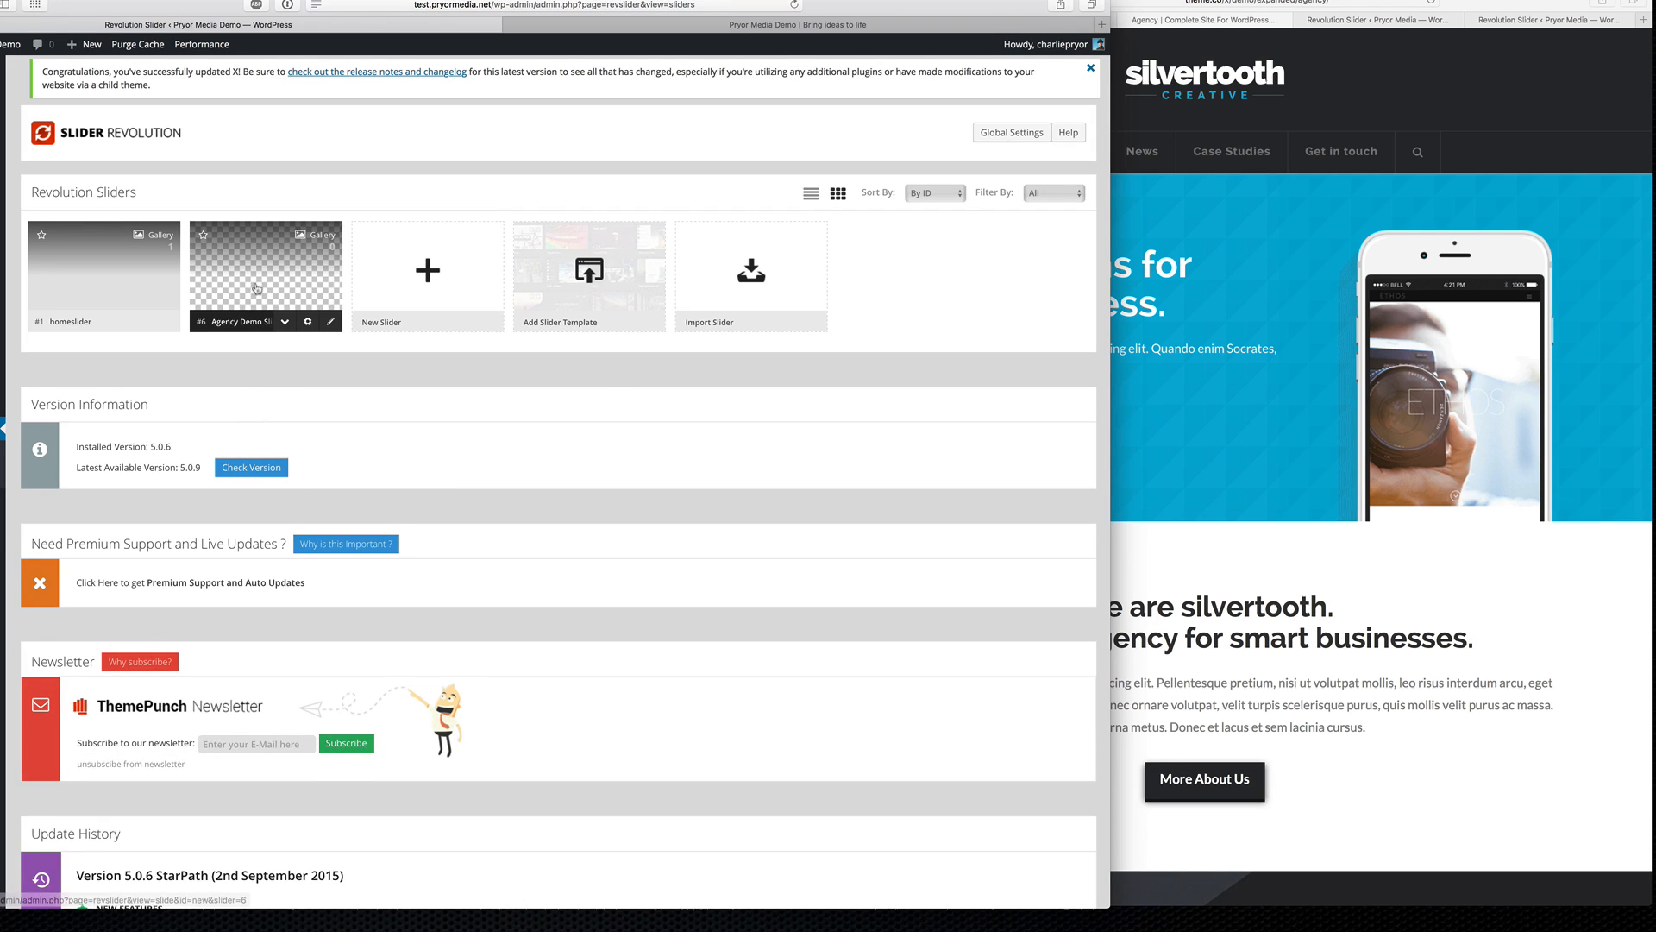
left_click(256, 265)
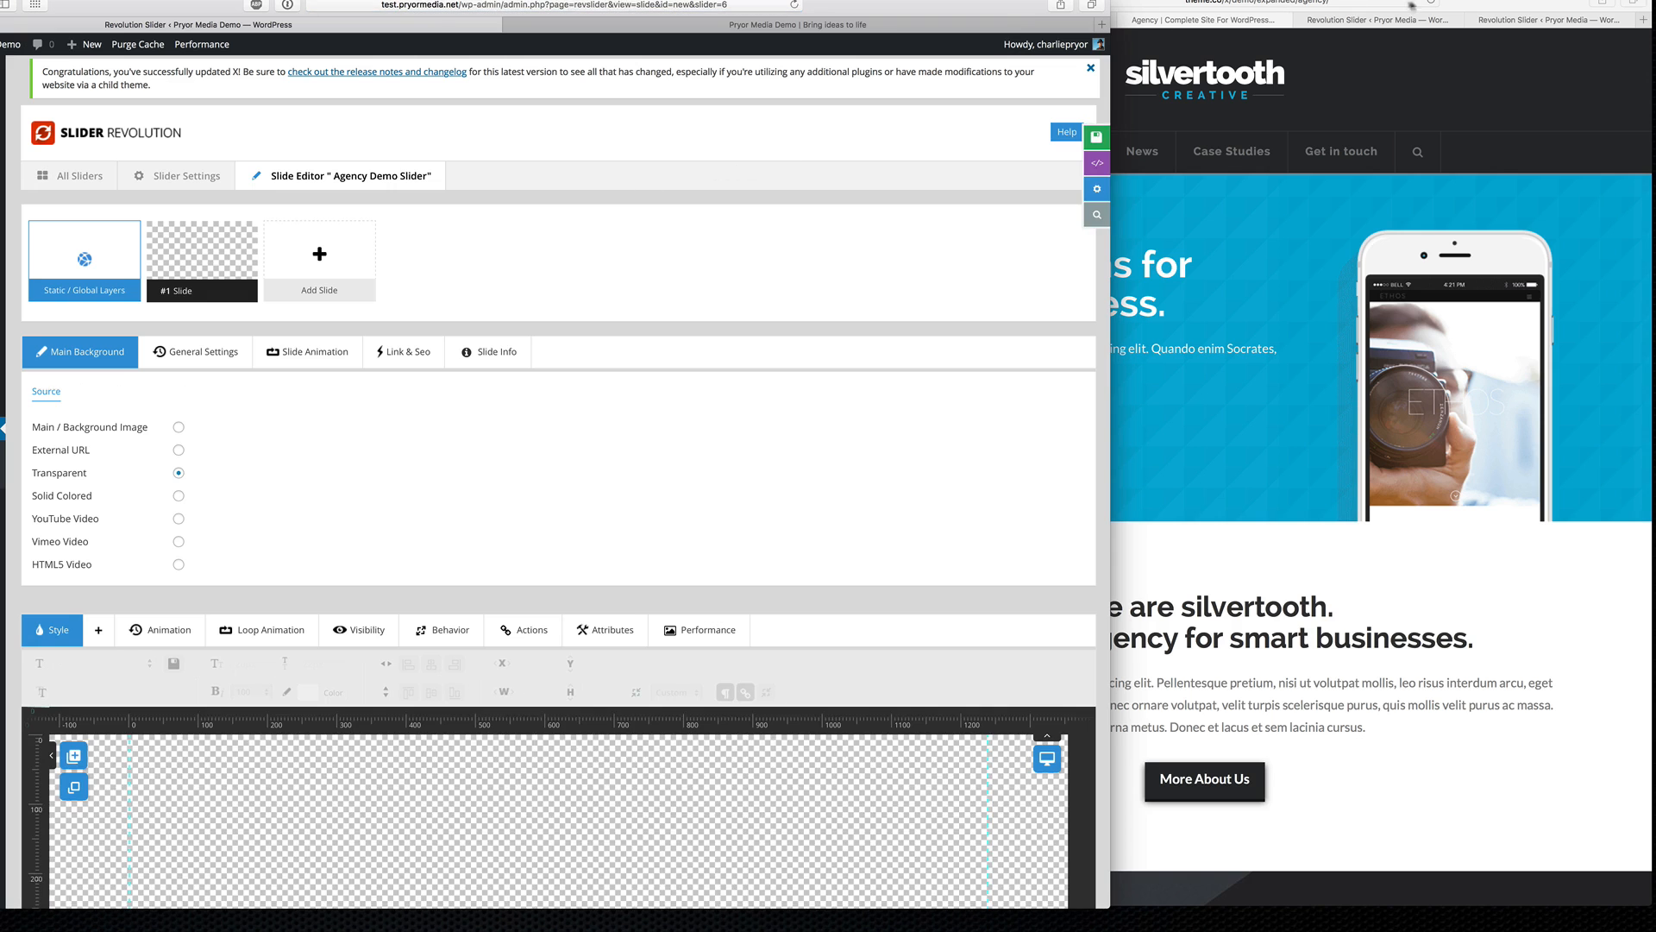
Step: Examine the video home slider's slide page, including its transitions, background source, layer parameters and layer timing
left_click(1462, 4)
left_click(1436, 21)
left_click(1503, 21)
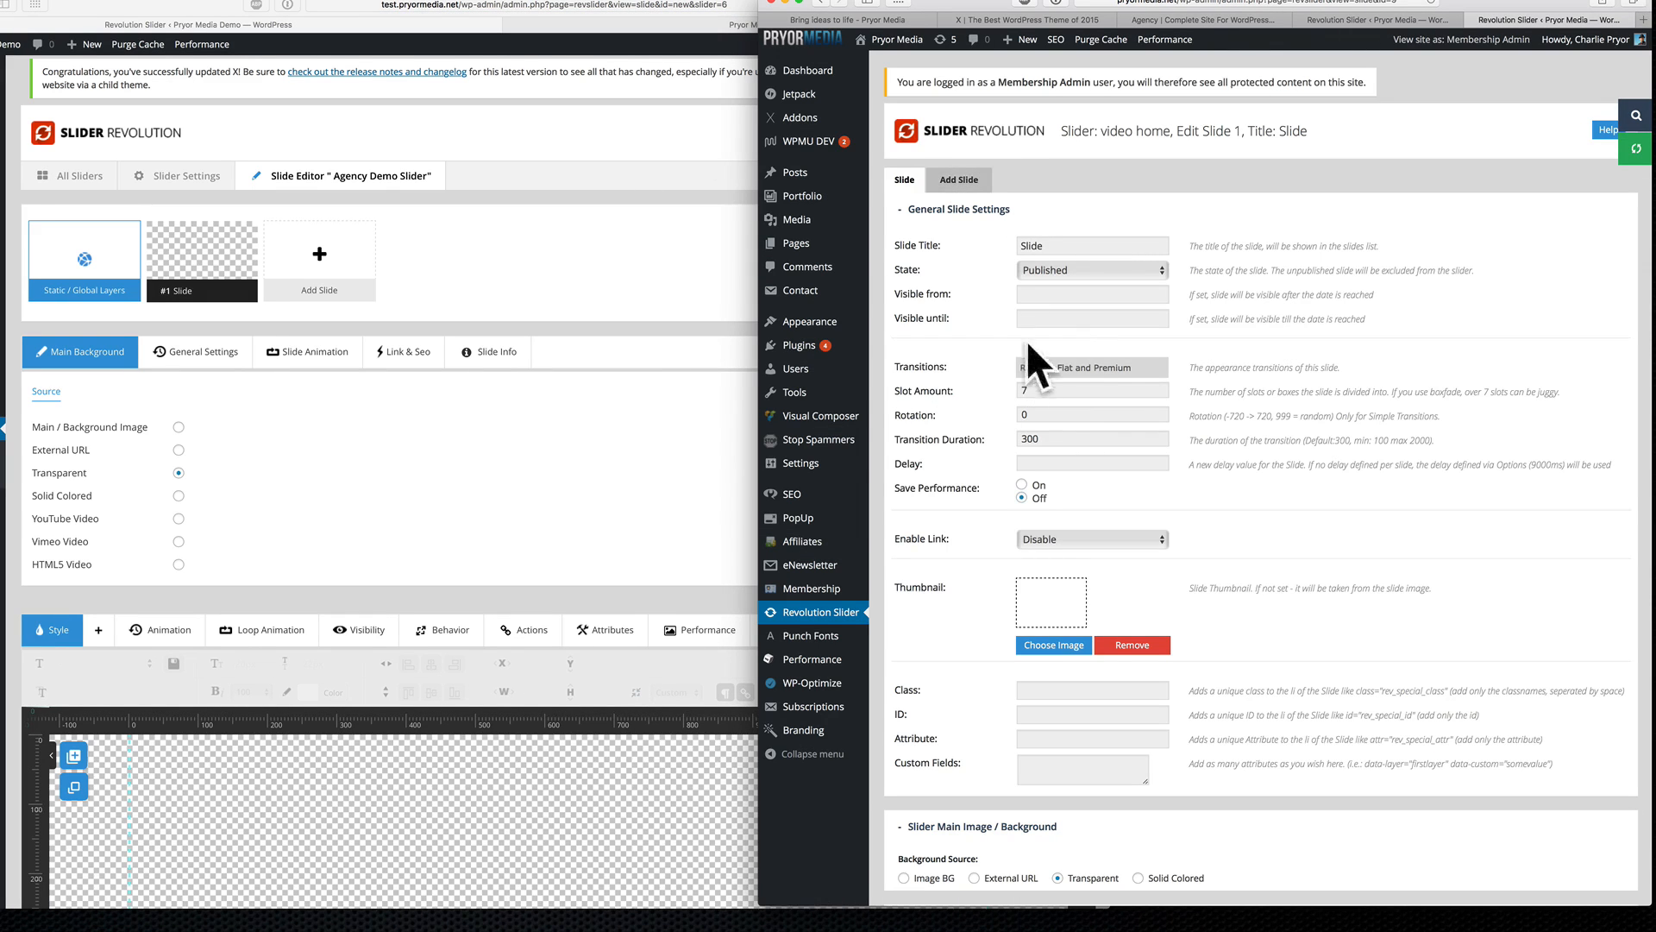
scroll(967, 290, "down", 7)
scroll(967, 290, "up", 6)
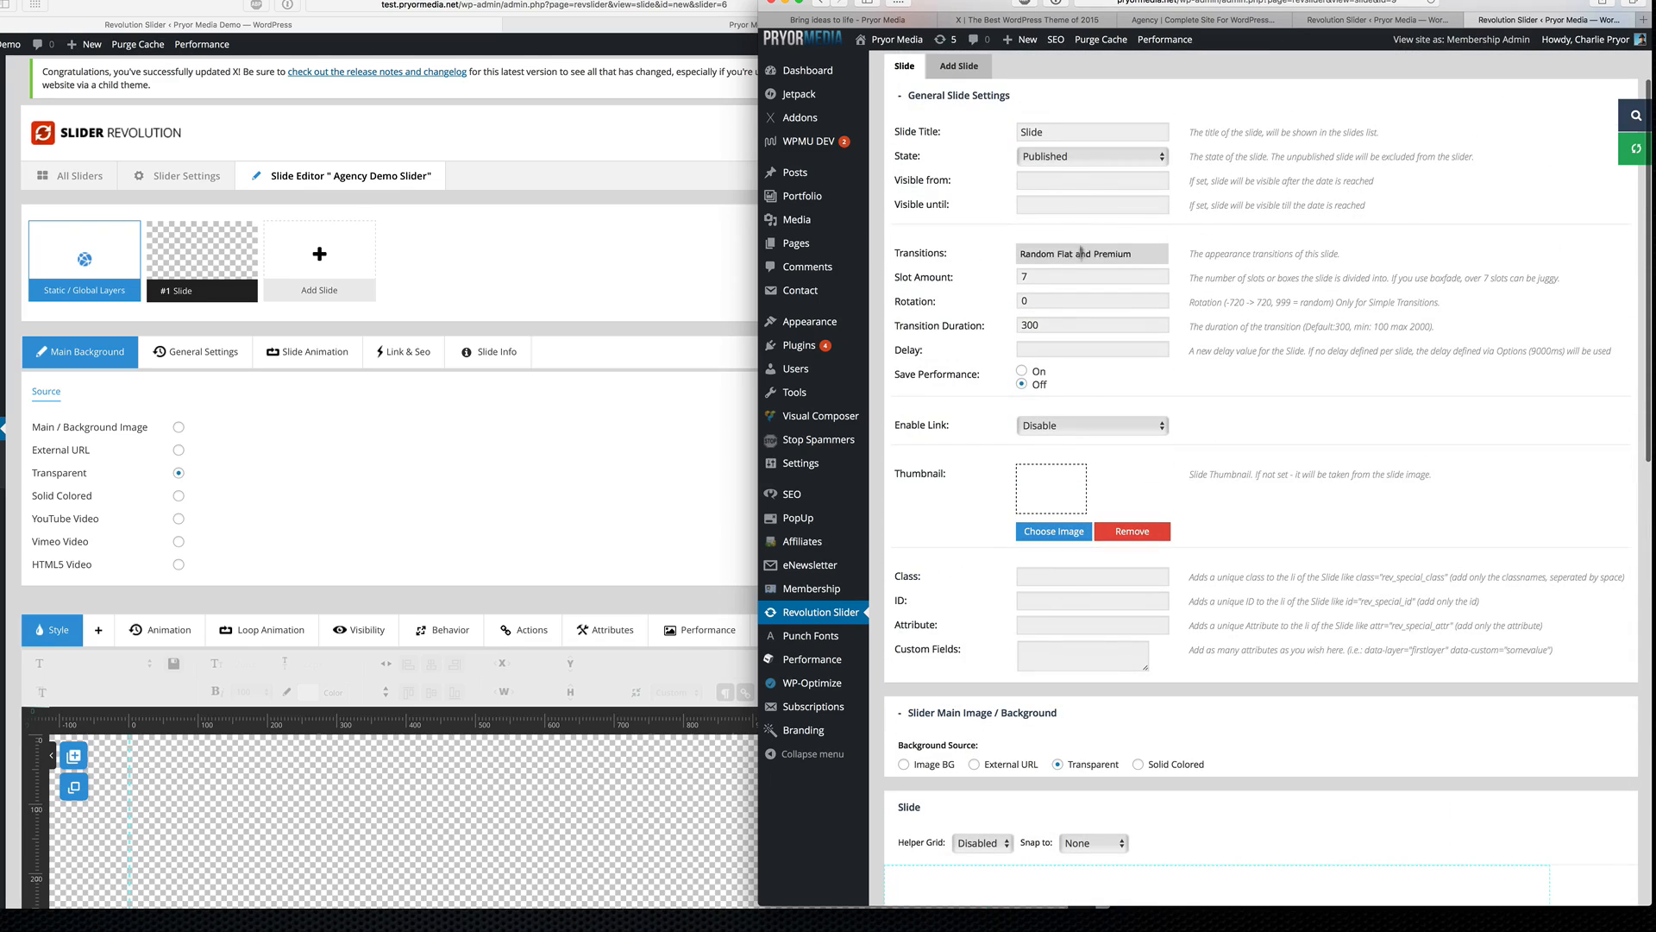
left_click(1094, 249)
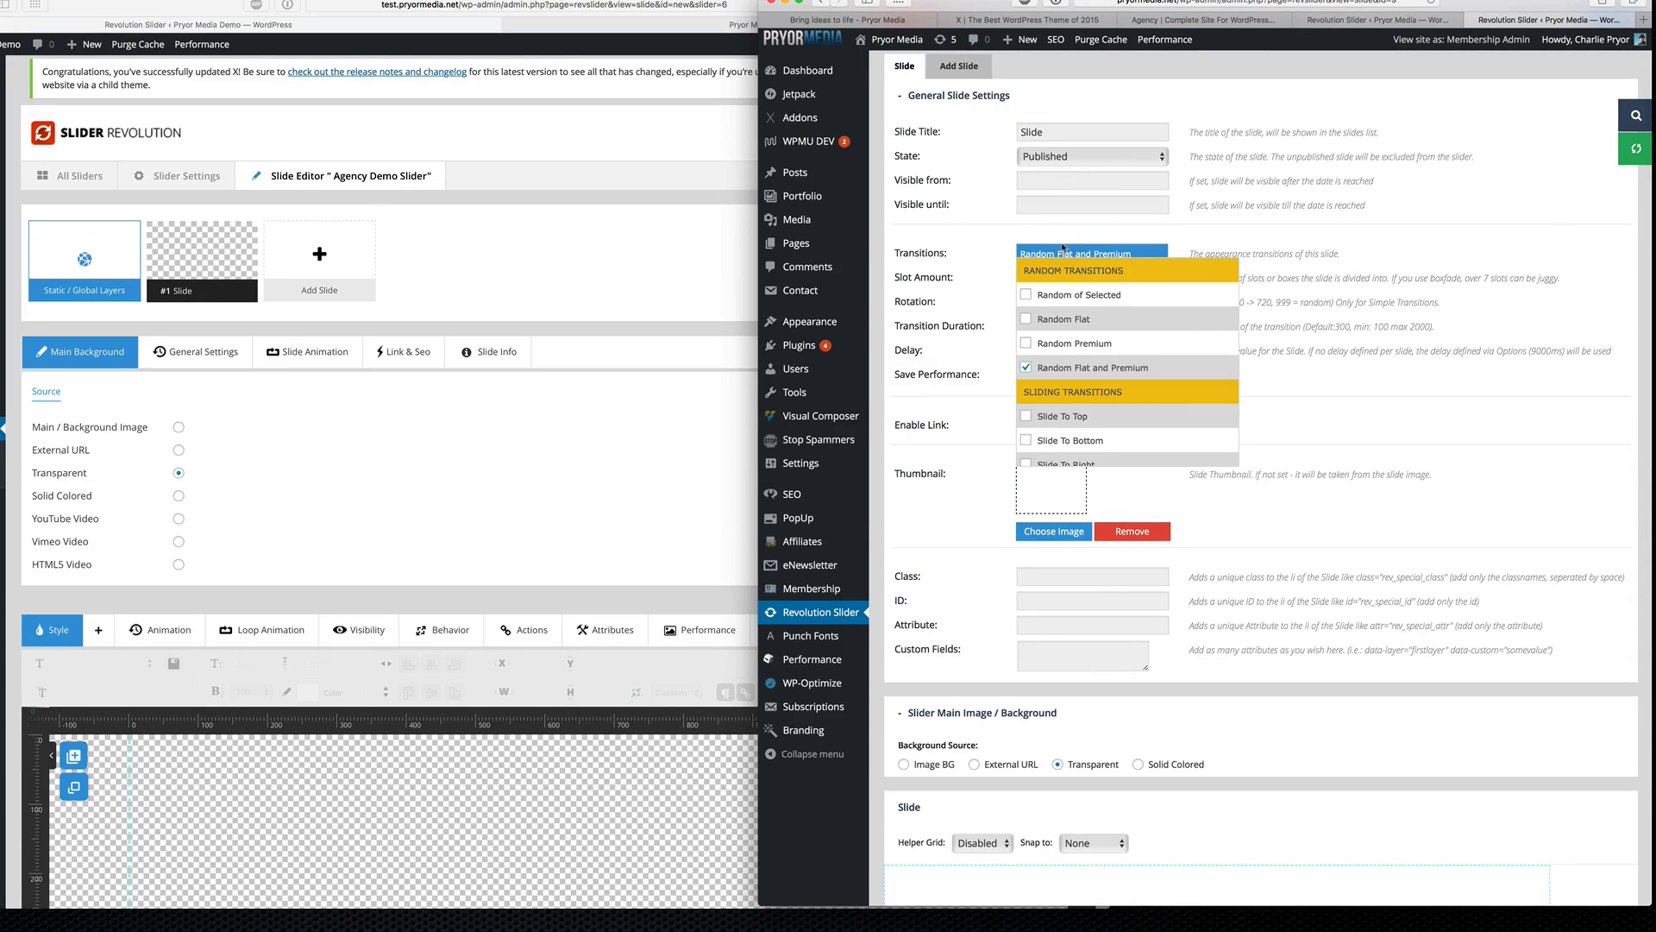
left_click(1094, 249)
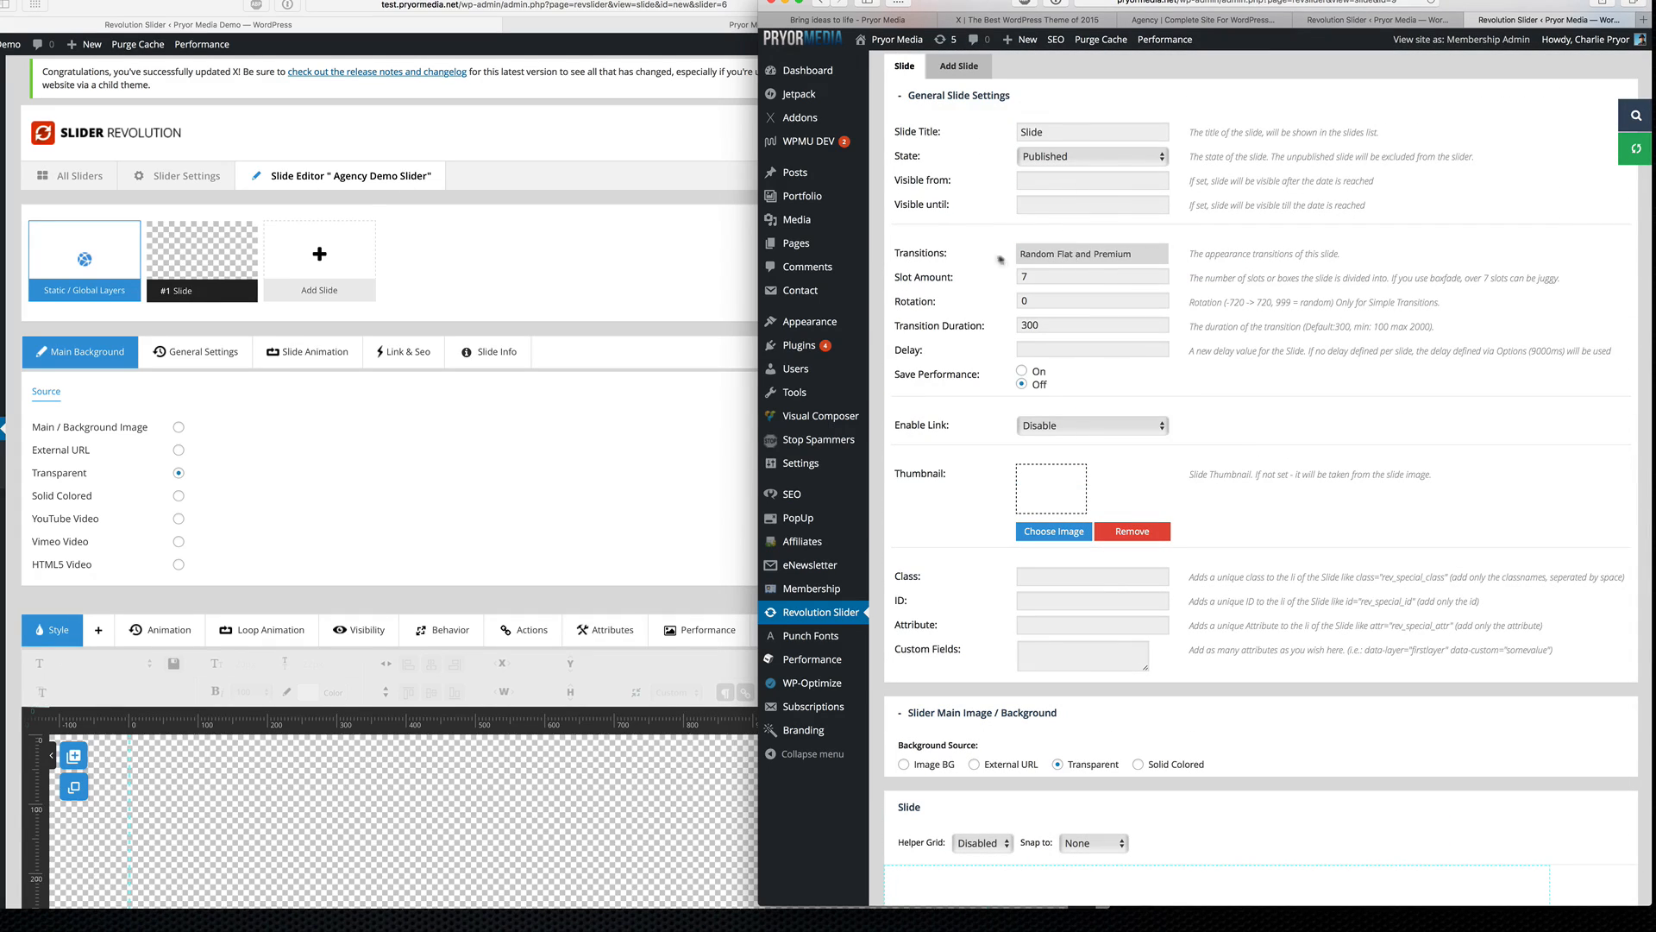
left_click(1137, 259)
left_click(1137, 259)
scroll(1137, 258, "down", 10)
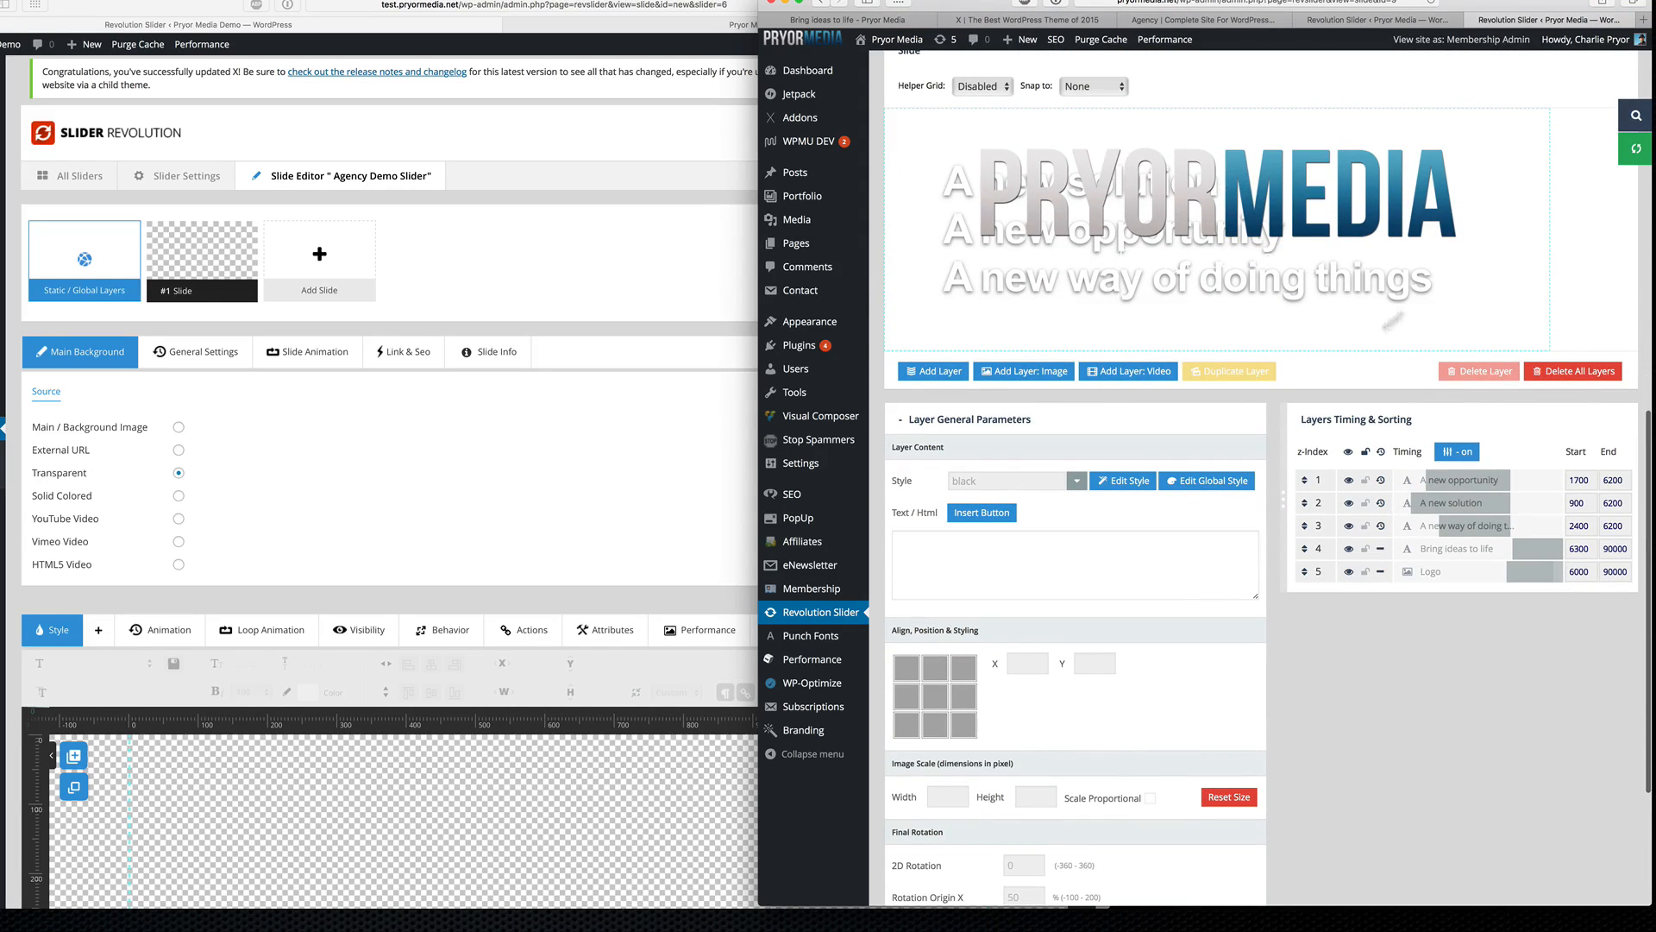
scroll(1161, 219, "down", 3)
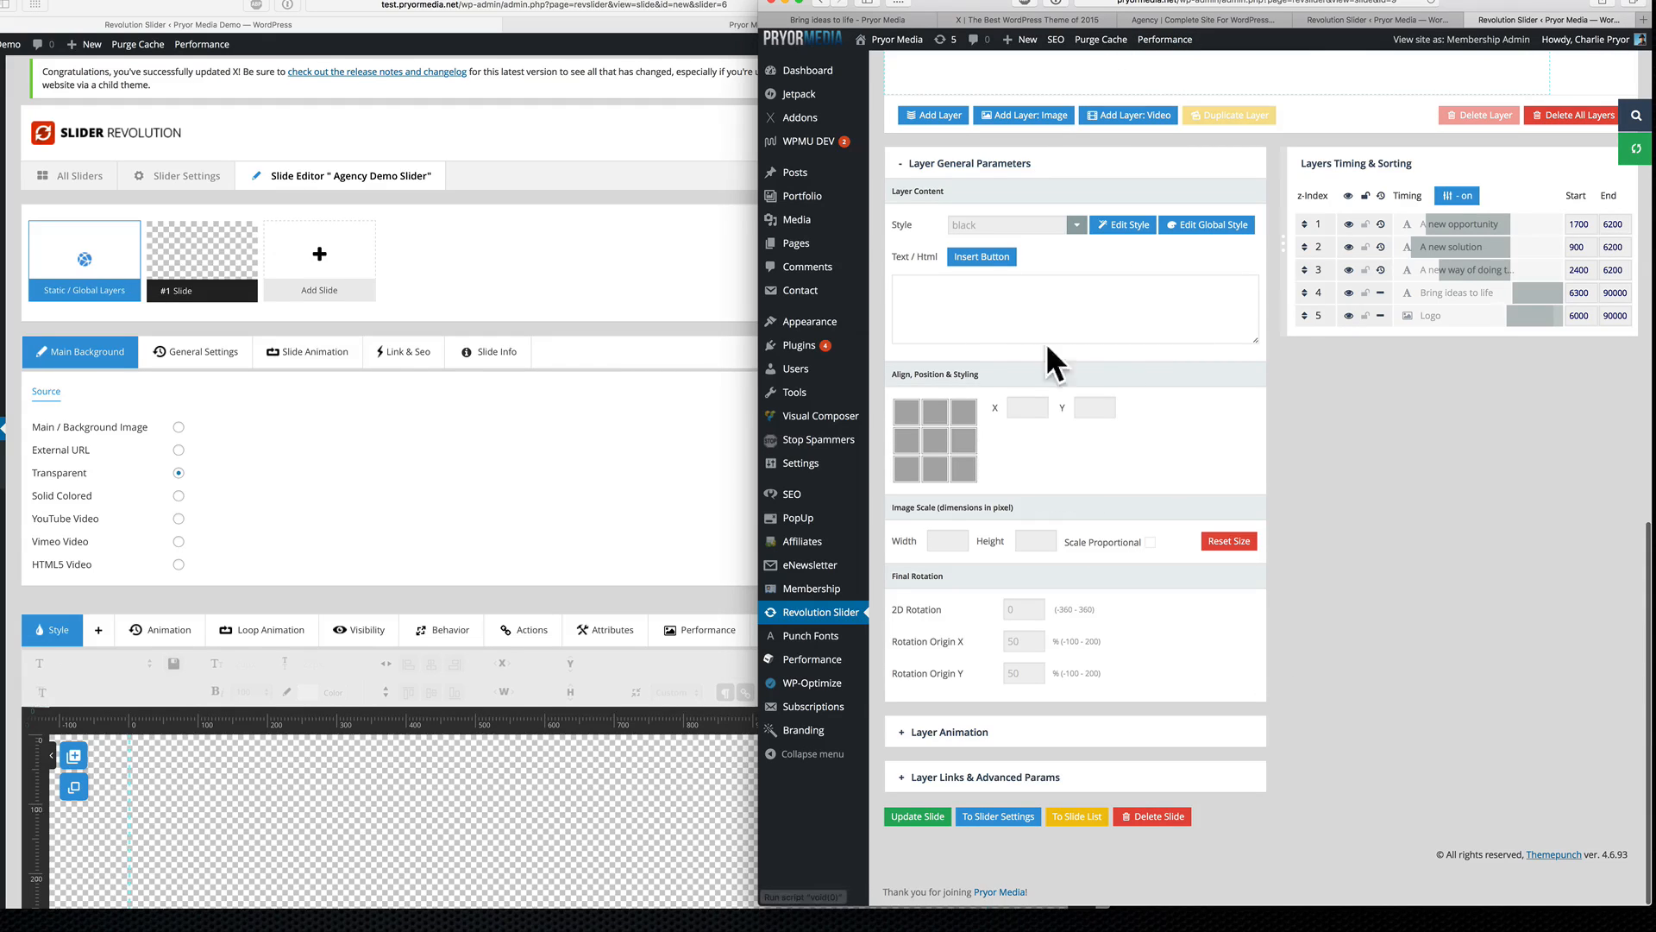
Step: Compare the new slide's canvas and timeline with the Layers Timing & Sorting list of the video home slide
left_click(606, 347)
scroll(627, 308, "down", 5)
scroll(626, 308, "down", 2)
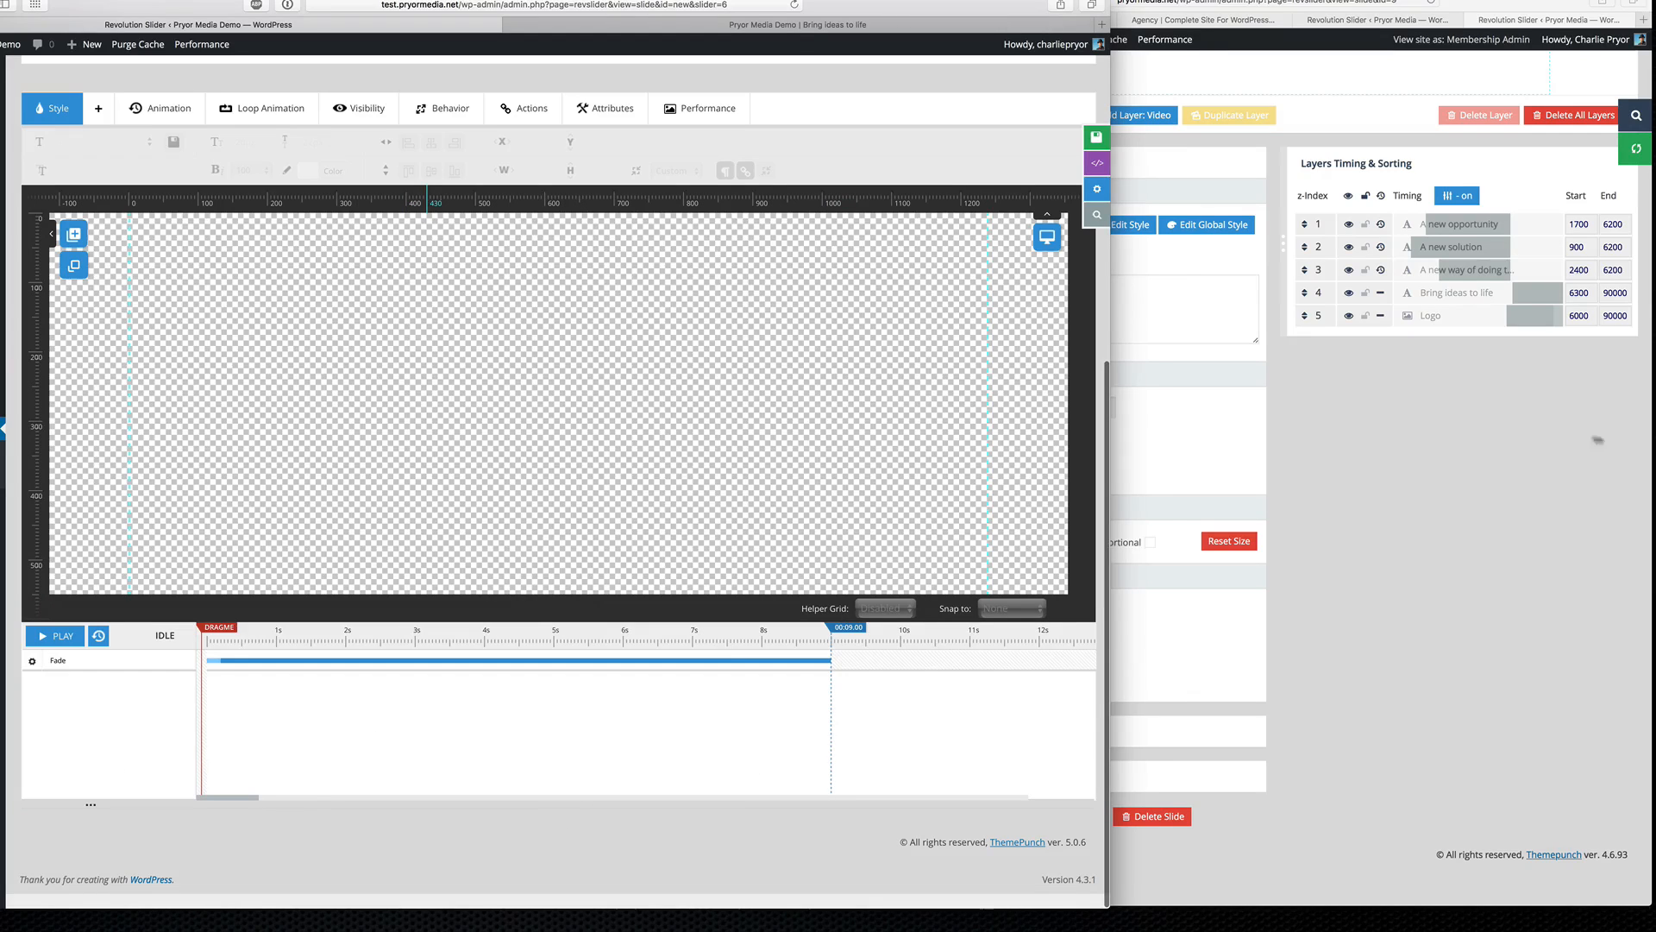
left_click(1598, 440)
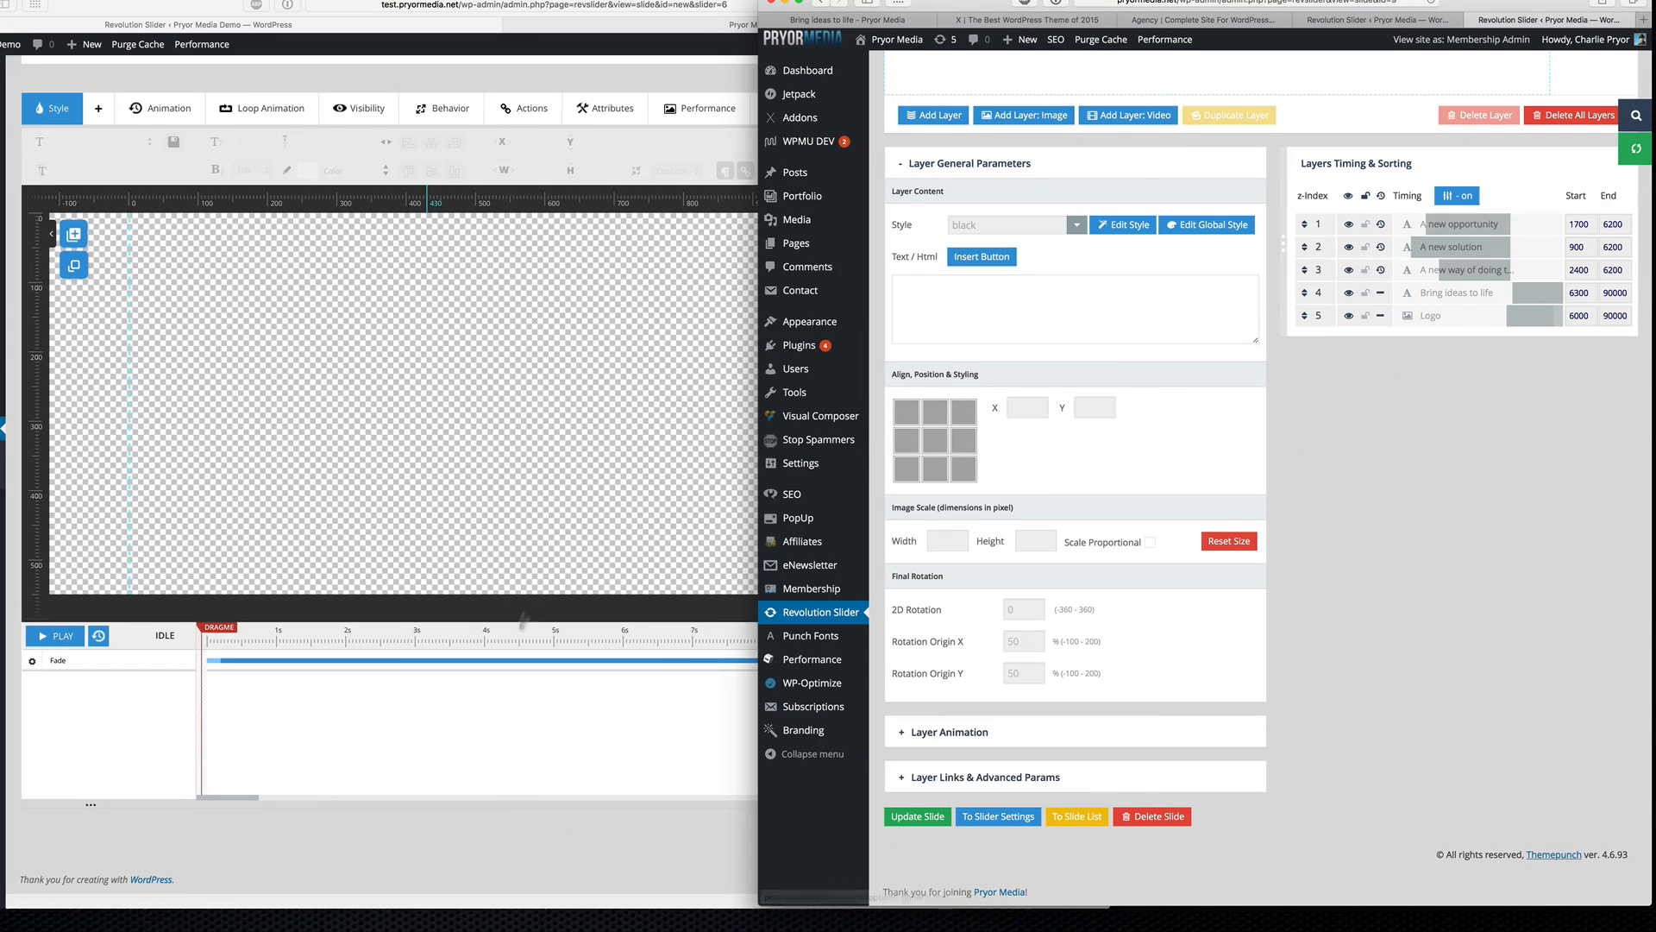
Step: Examine the new slide's layer options for style, animation, loop animation, visibility, attributes and performance against the video home slide's layer list
left_click(518, 777)
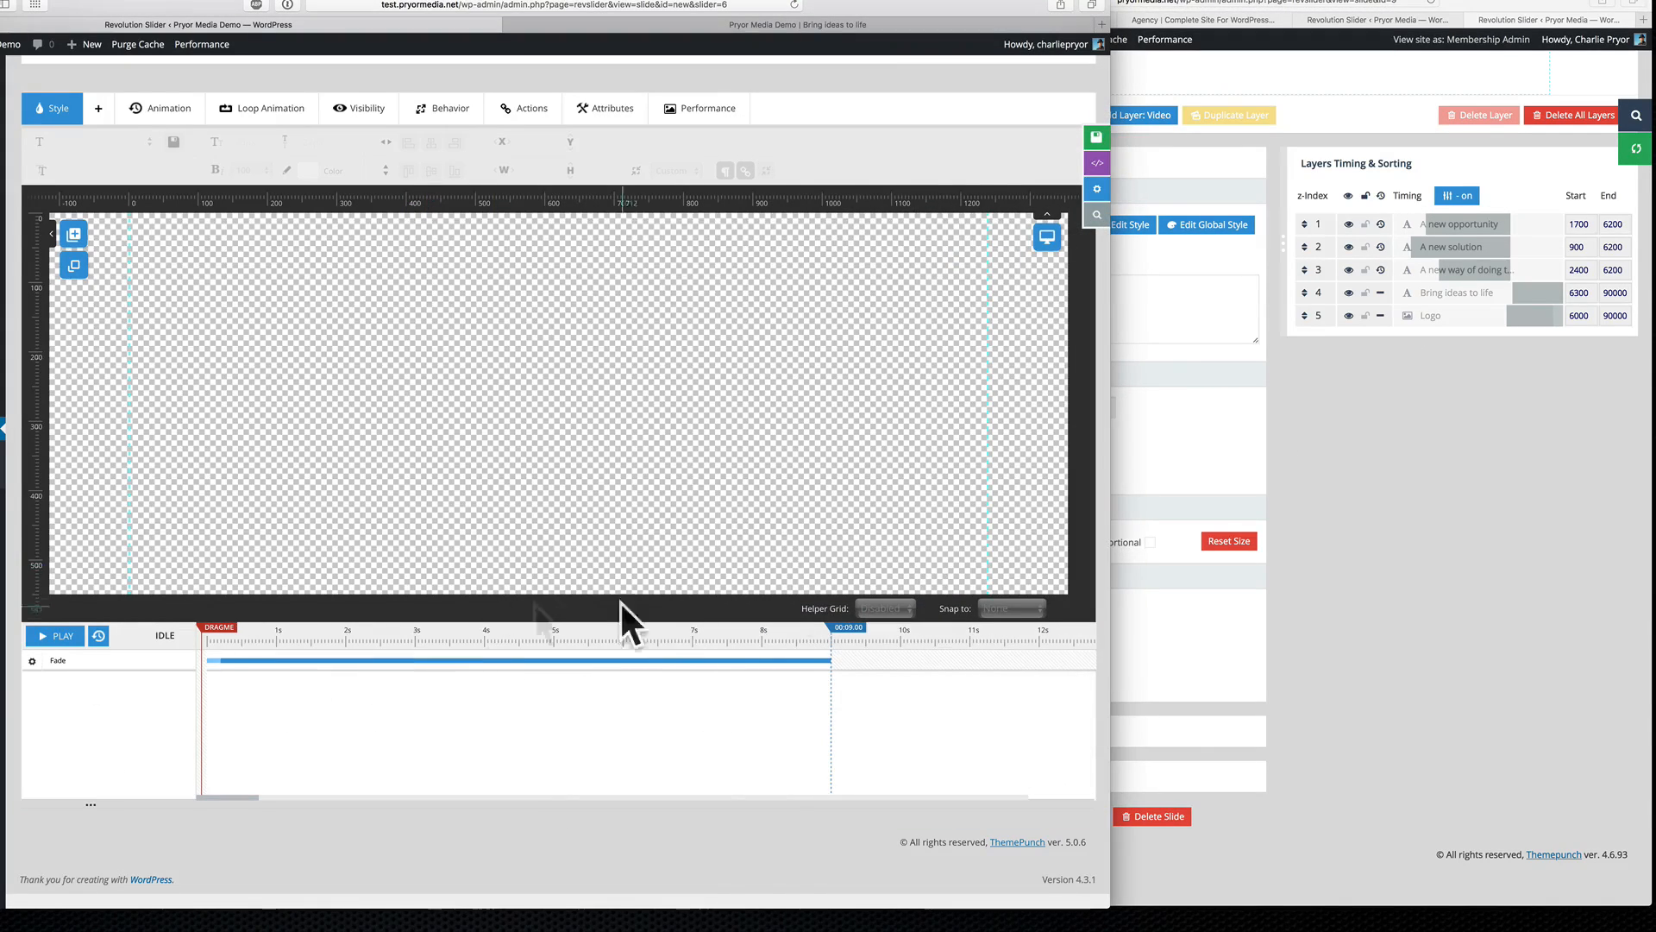
scroll(627, 620, "up", 1)
left_click(1320, 481)
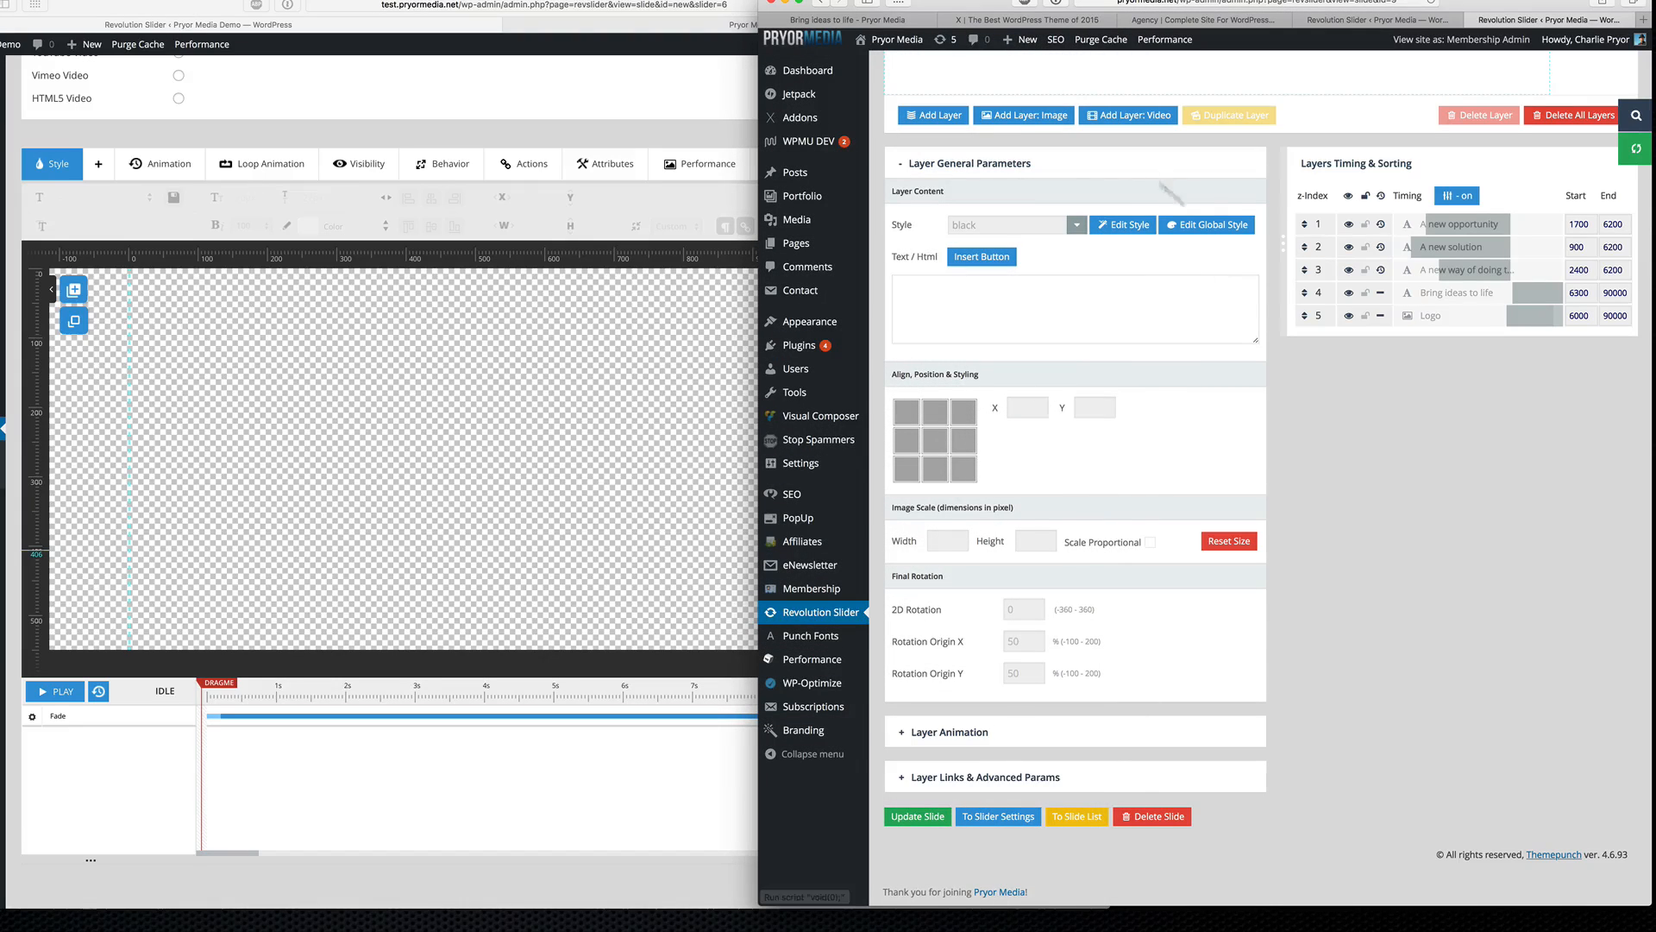
scroll(843, 489, "up", 2)
left_click(394, 773)
scroll(319, 430, "up", 1)
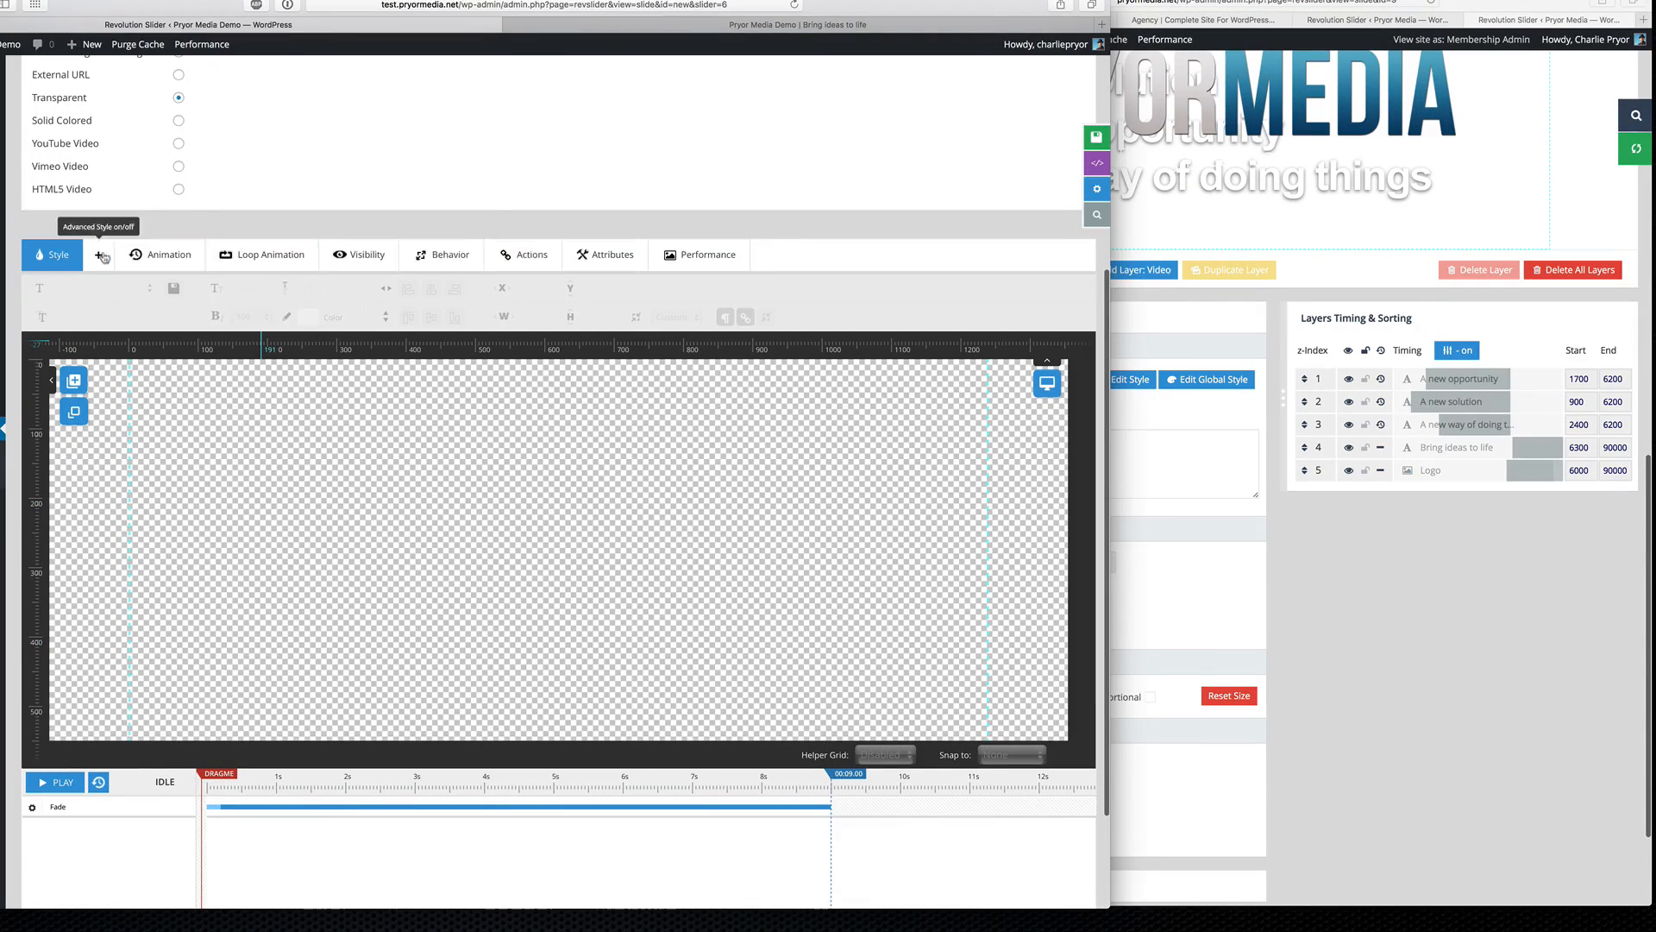
left_click(147, 254)
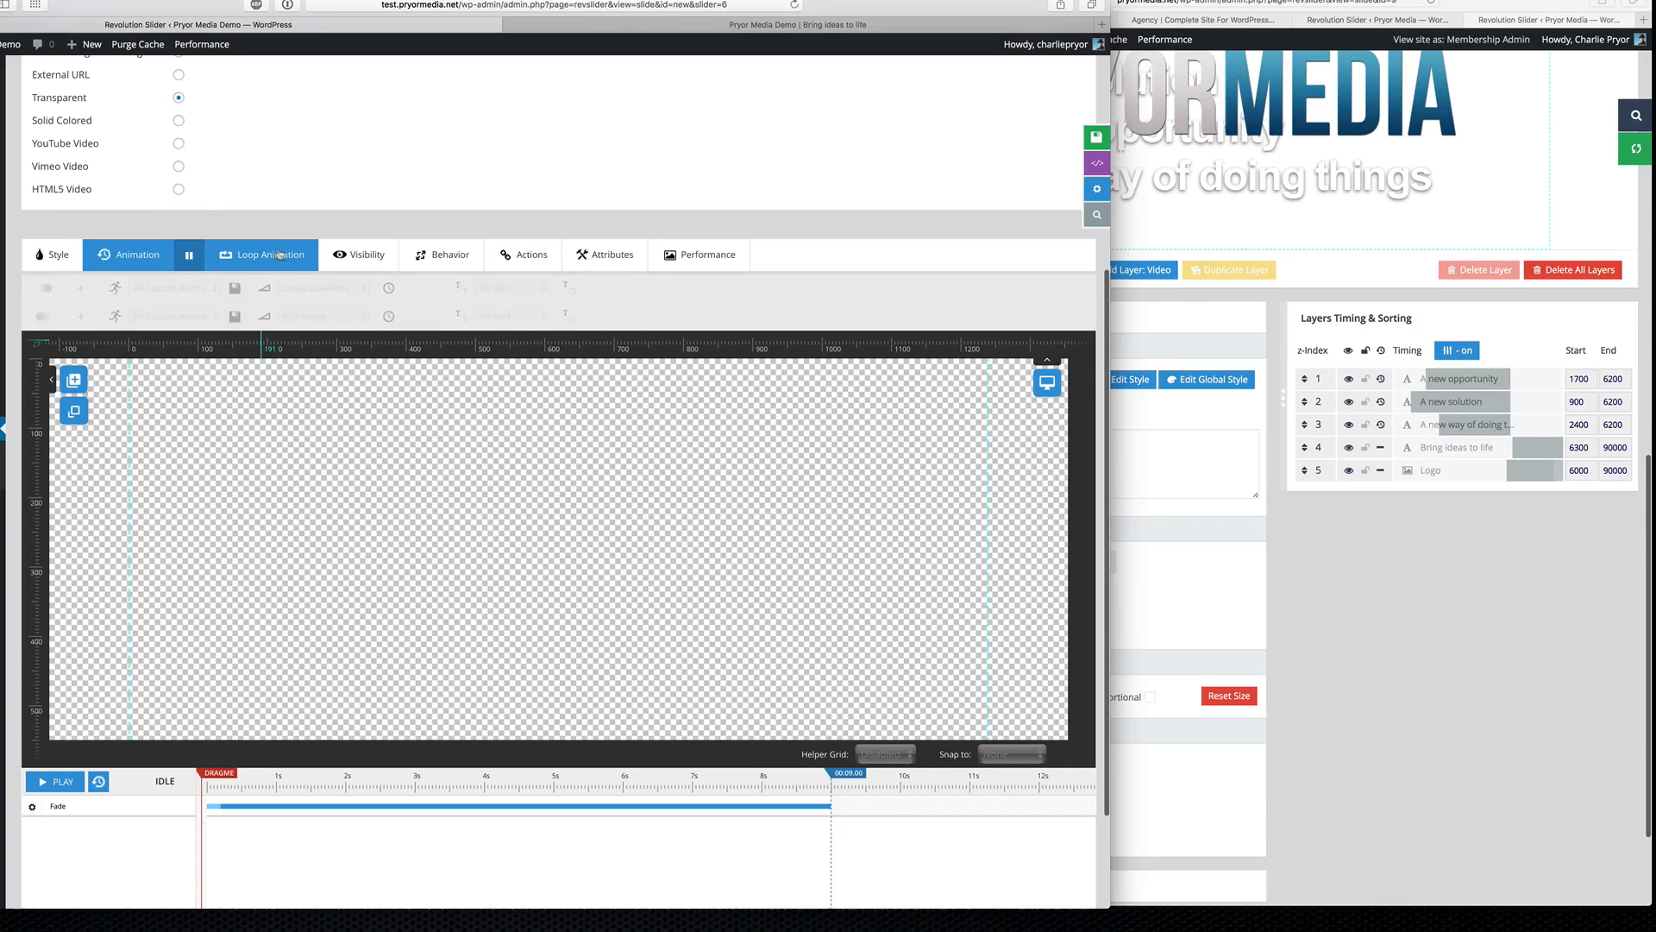
left_click(279, 255)
left_click(358, 255)
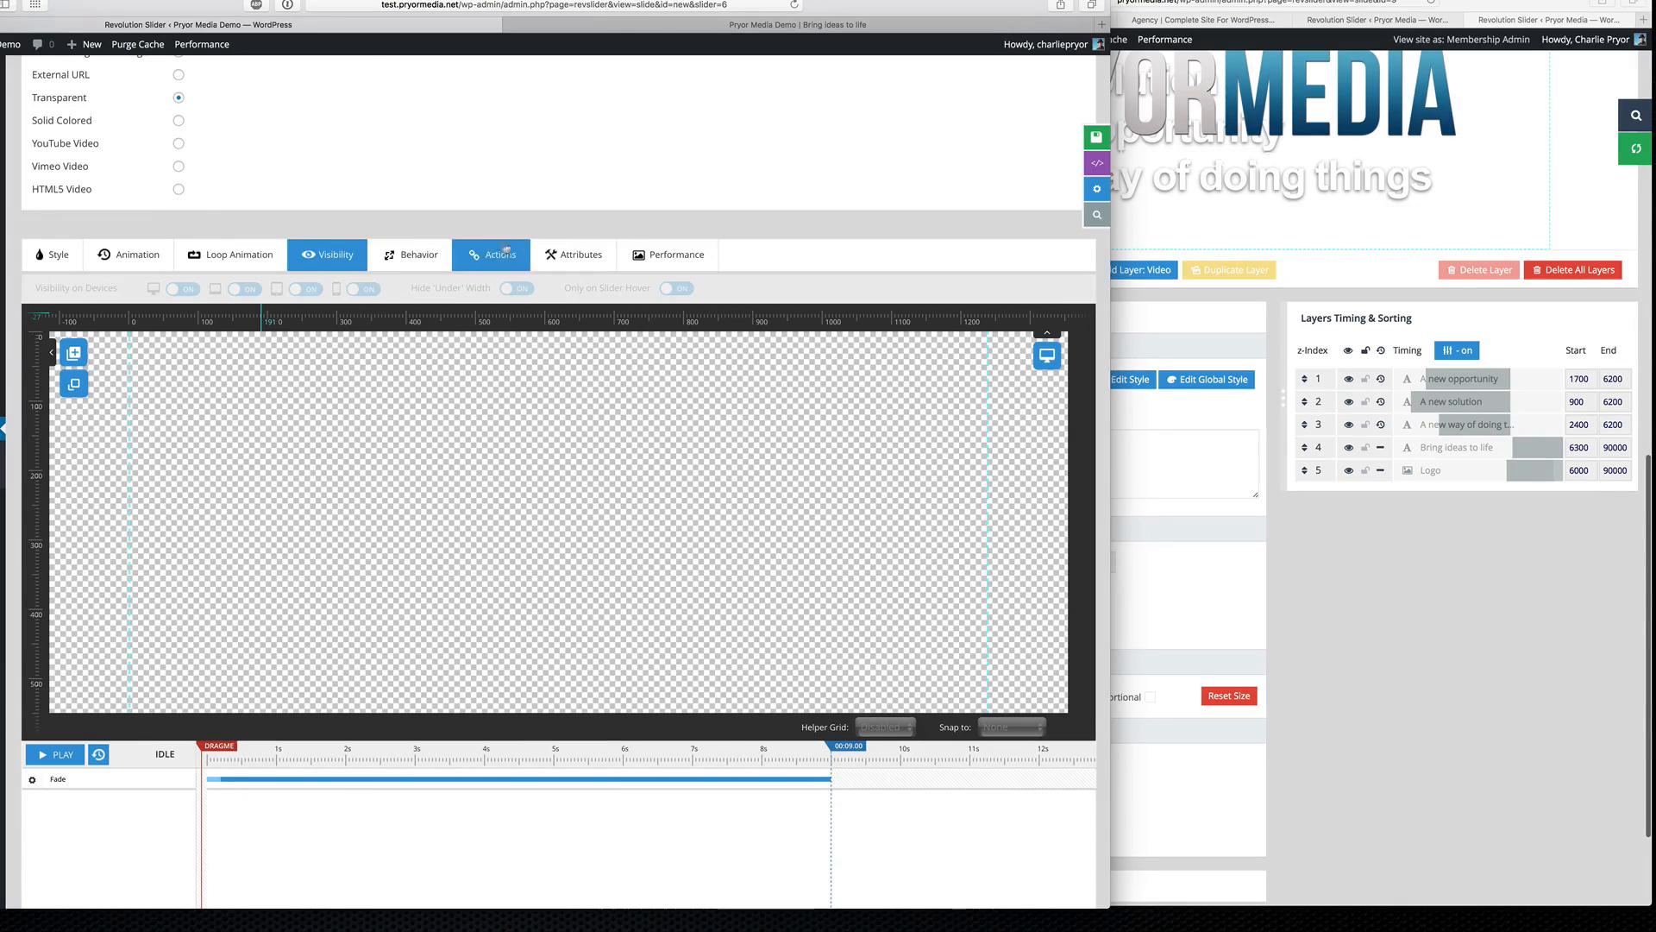
left_click(602, 255)
left_click(682, 253)
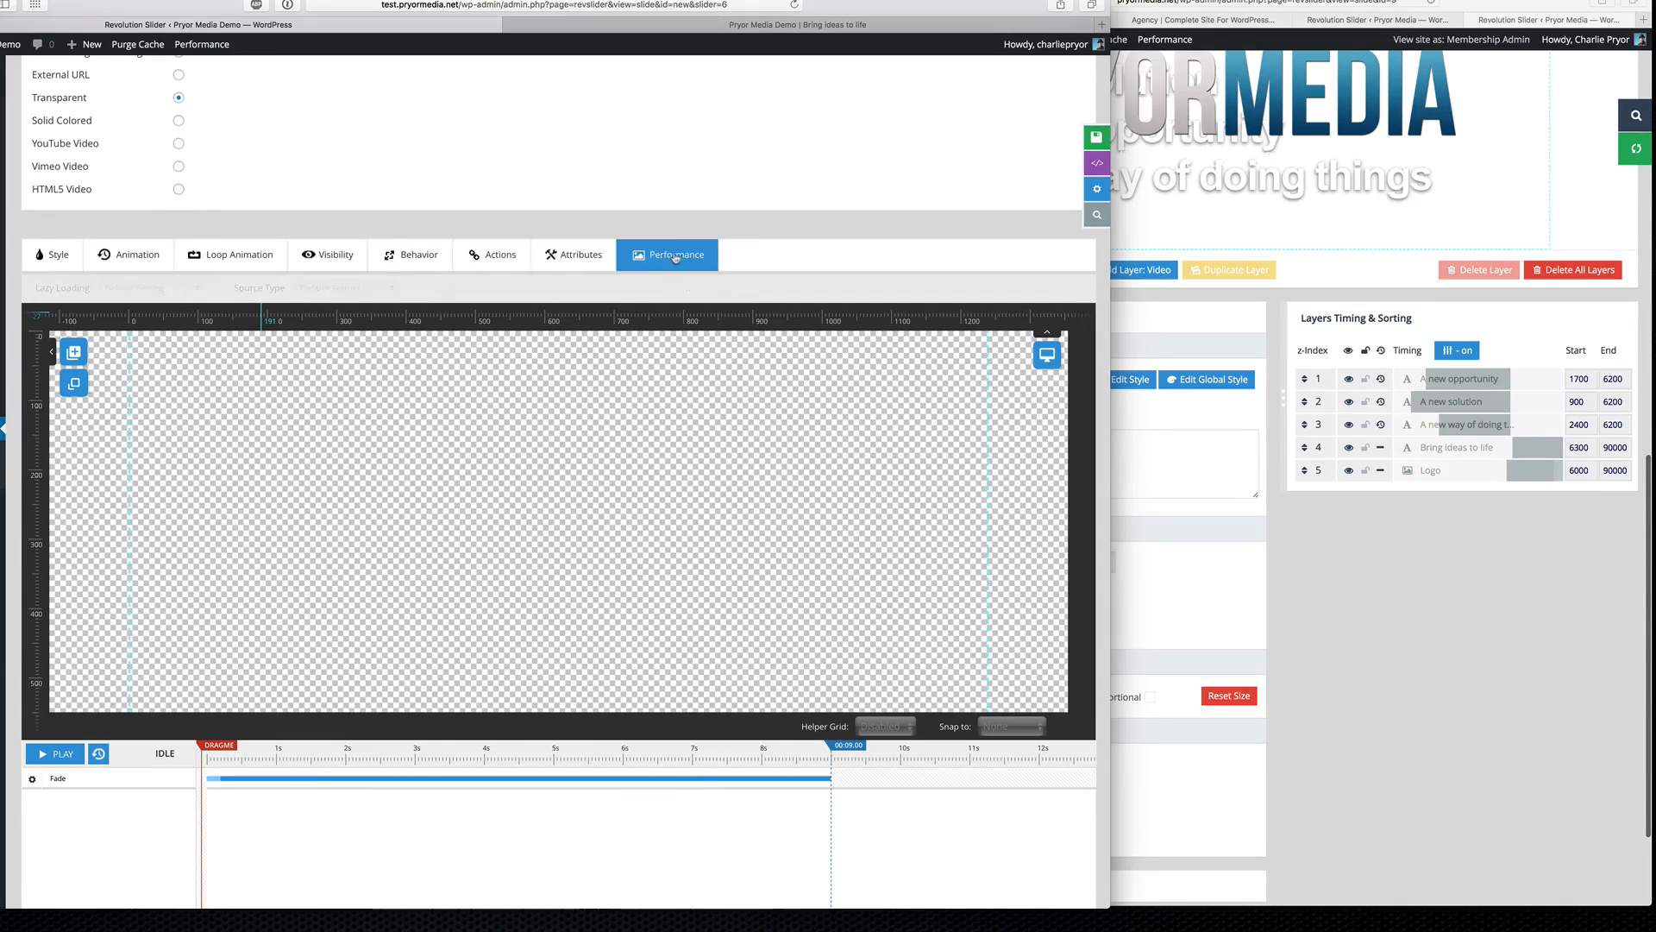
left_click(119, 251)
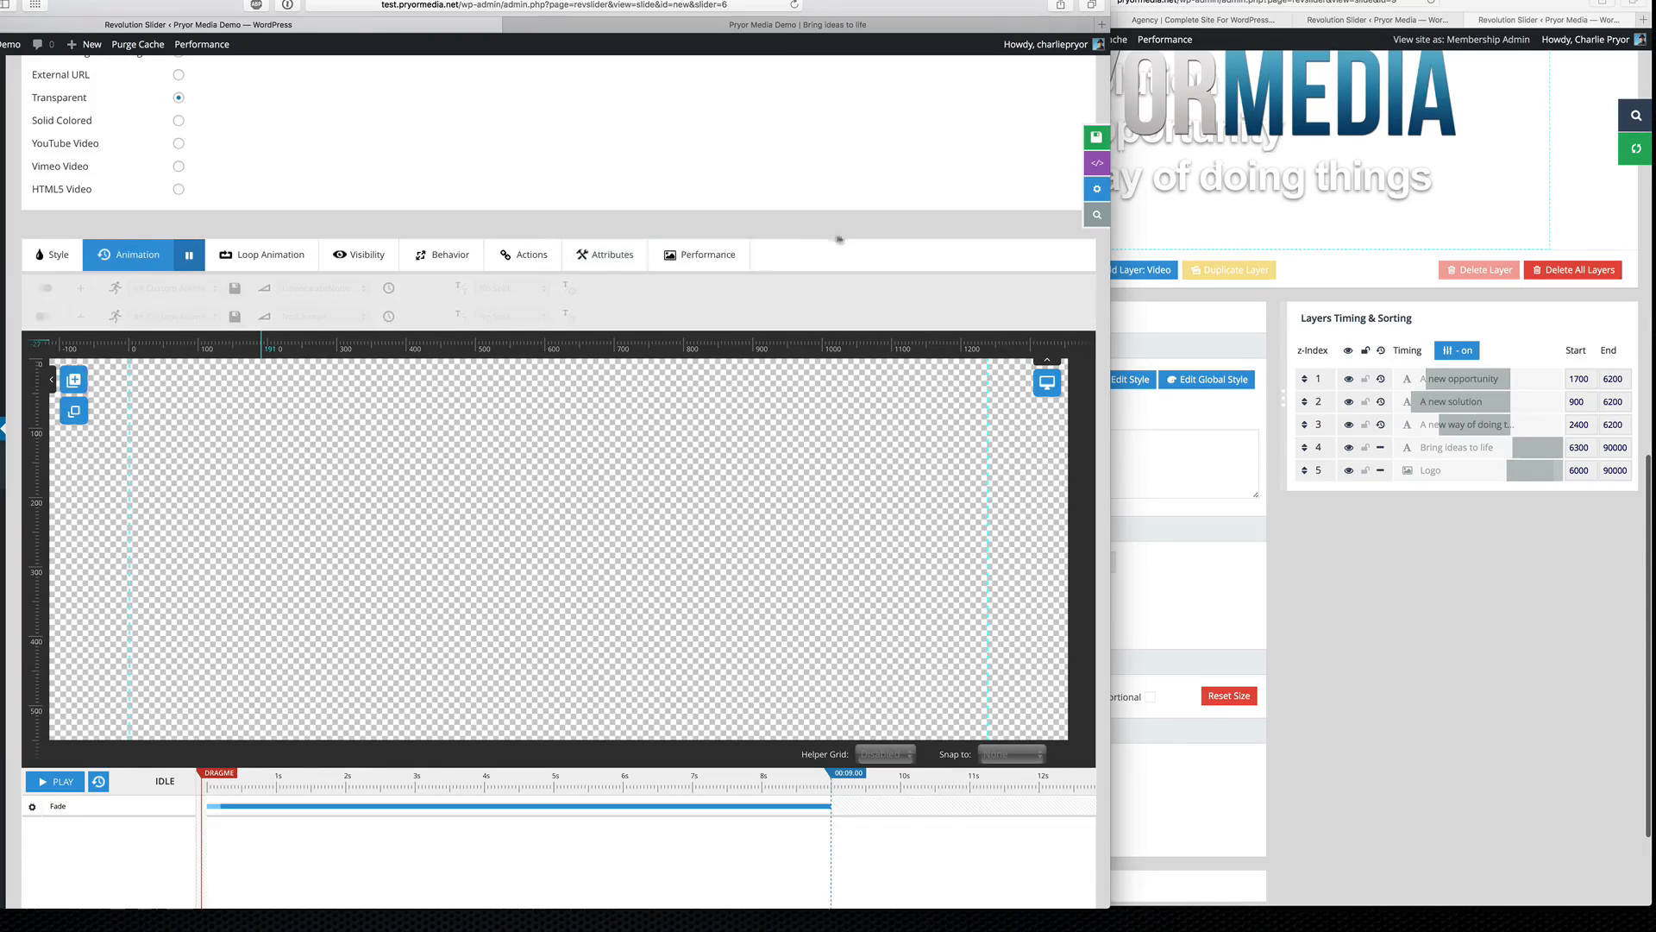
left_click(677, 255)
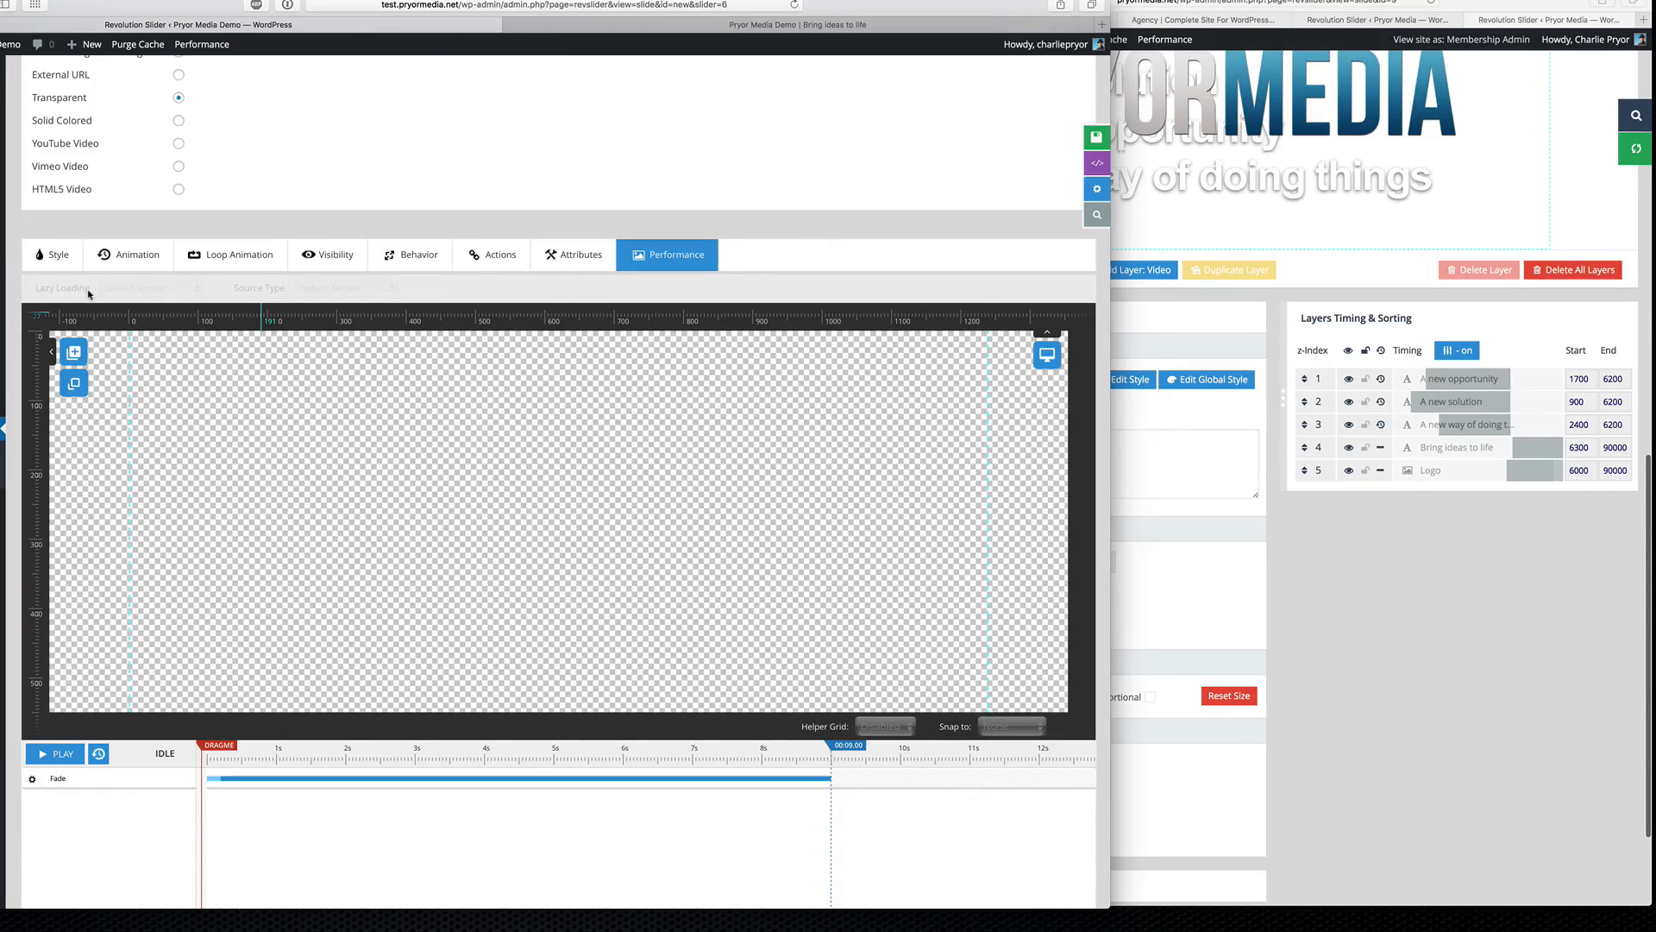
left_click(129, 255)
left_click(53, 254)
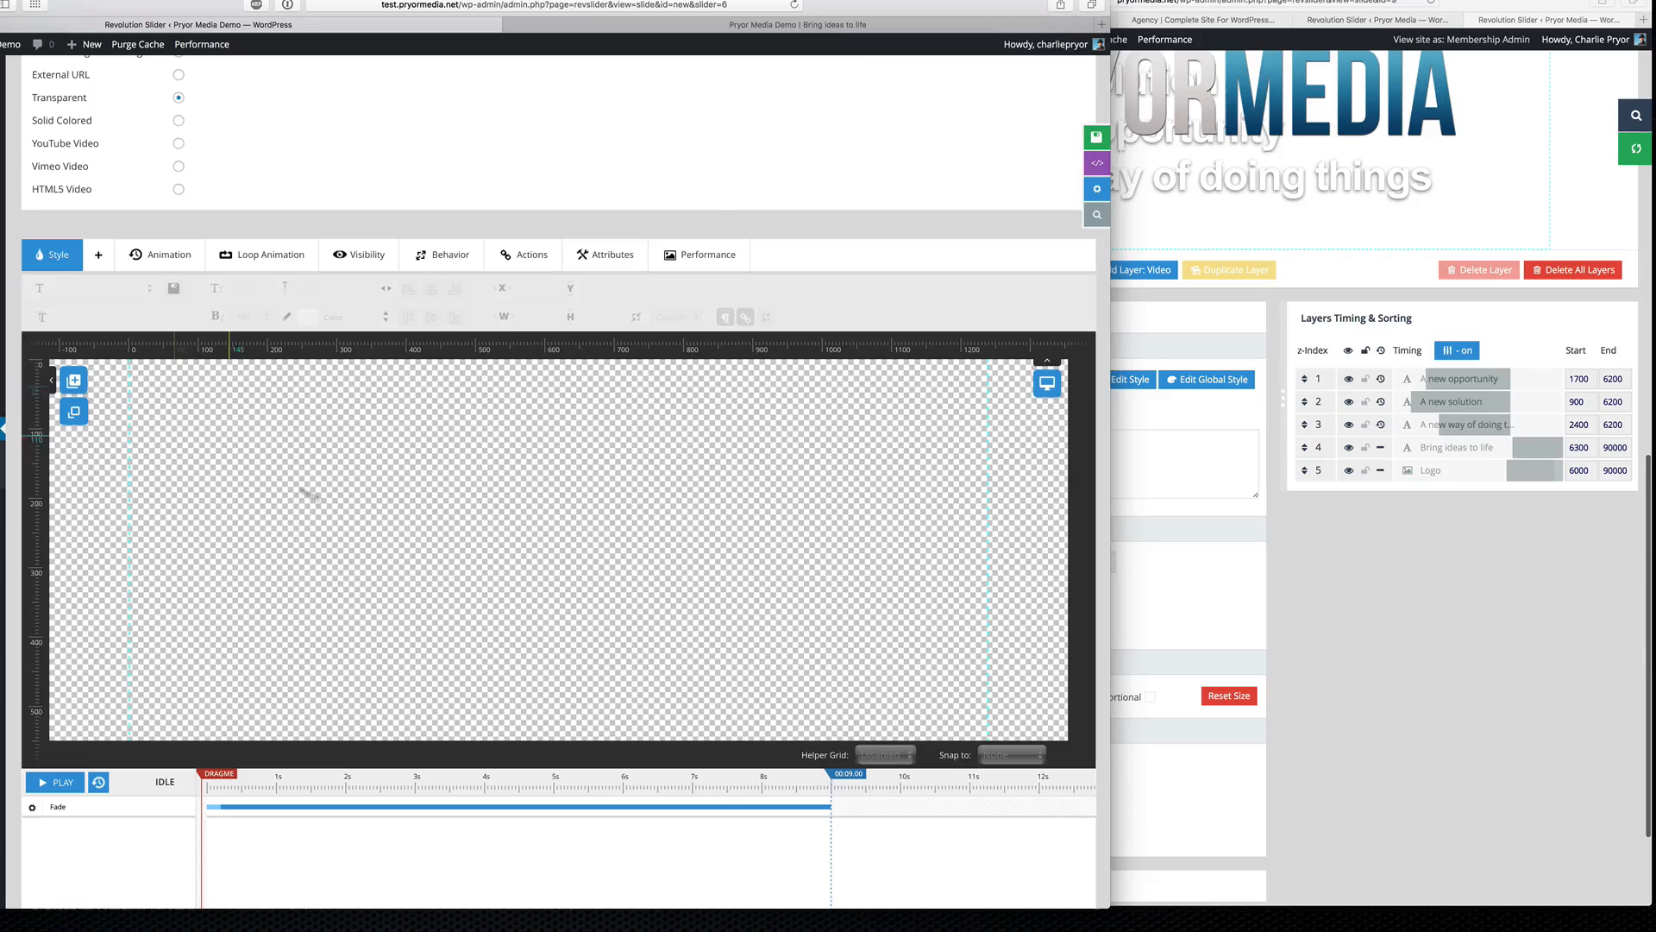
Step: Check the top of the video home slide's settings, then reload the agency demo page and review its hero section
left_click(1386, 555)
scroll(1109, 414, "up", 15)
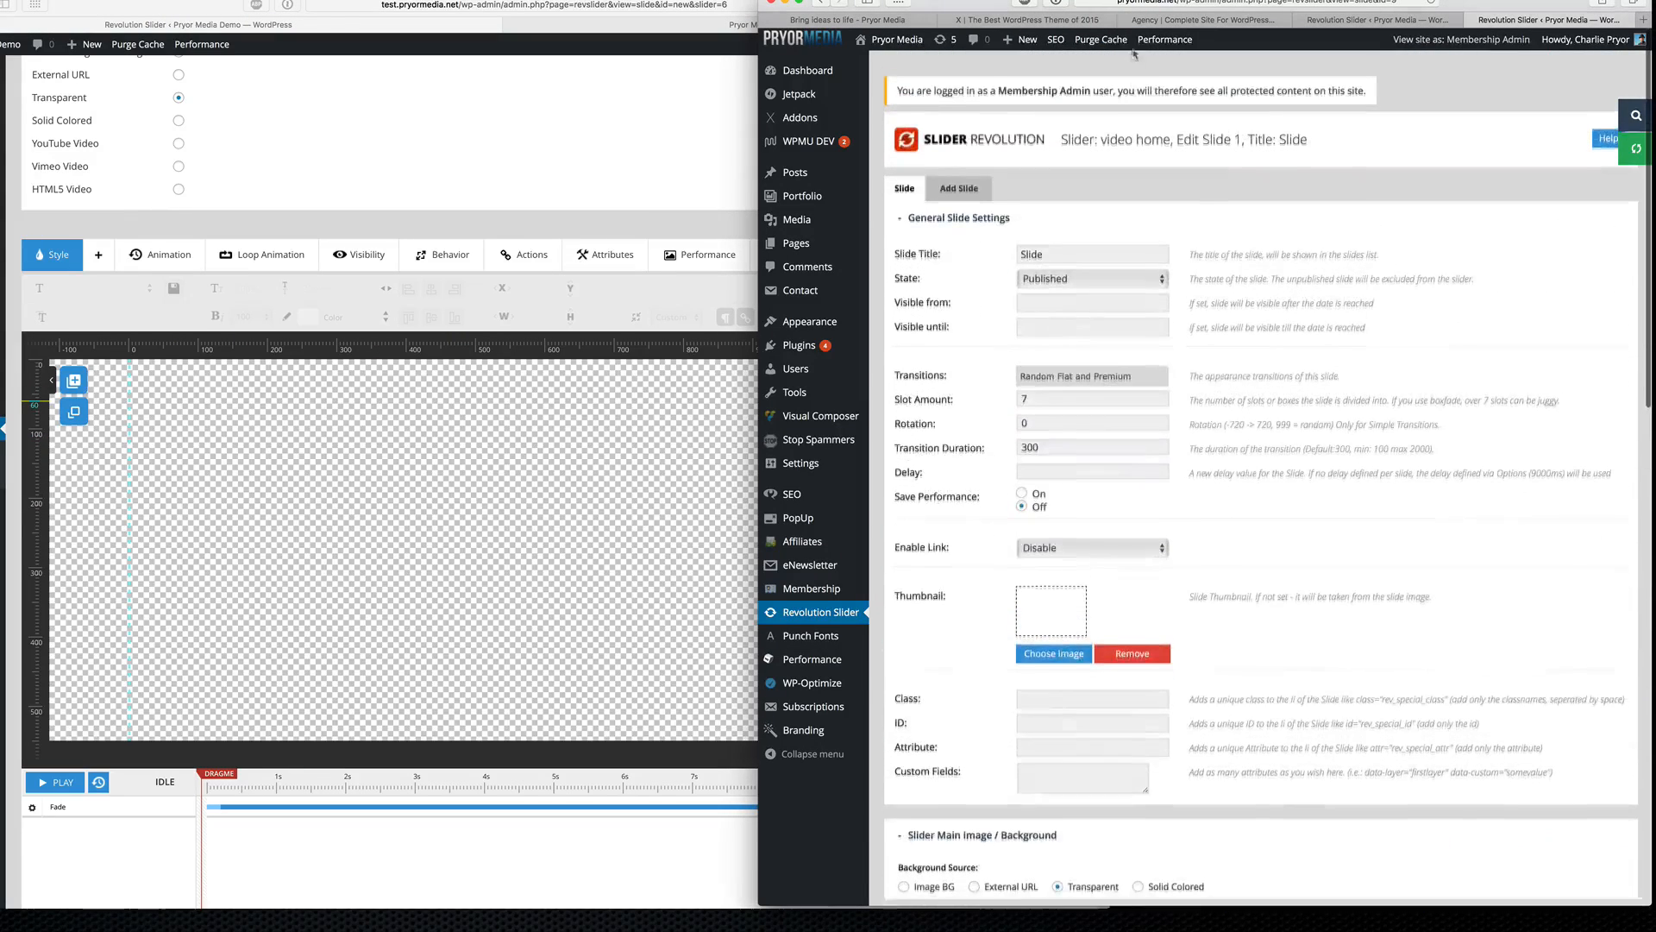
left_click(1204, 19)
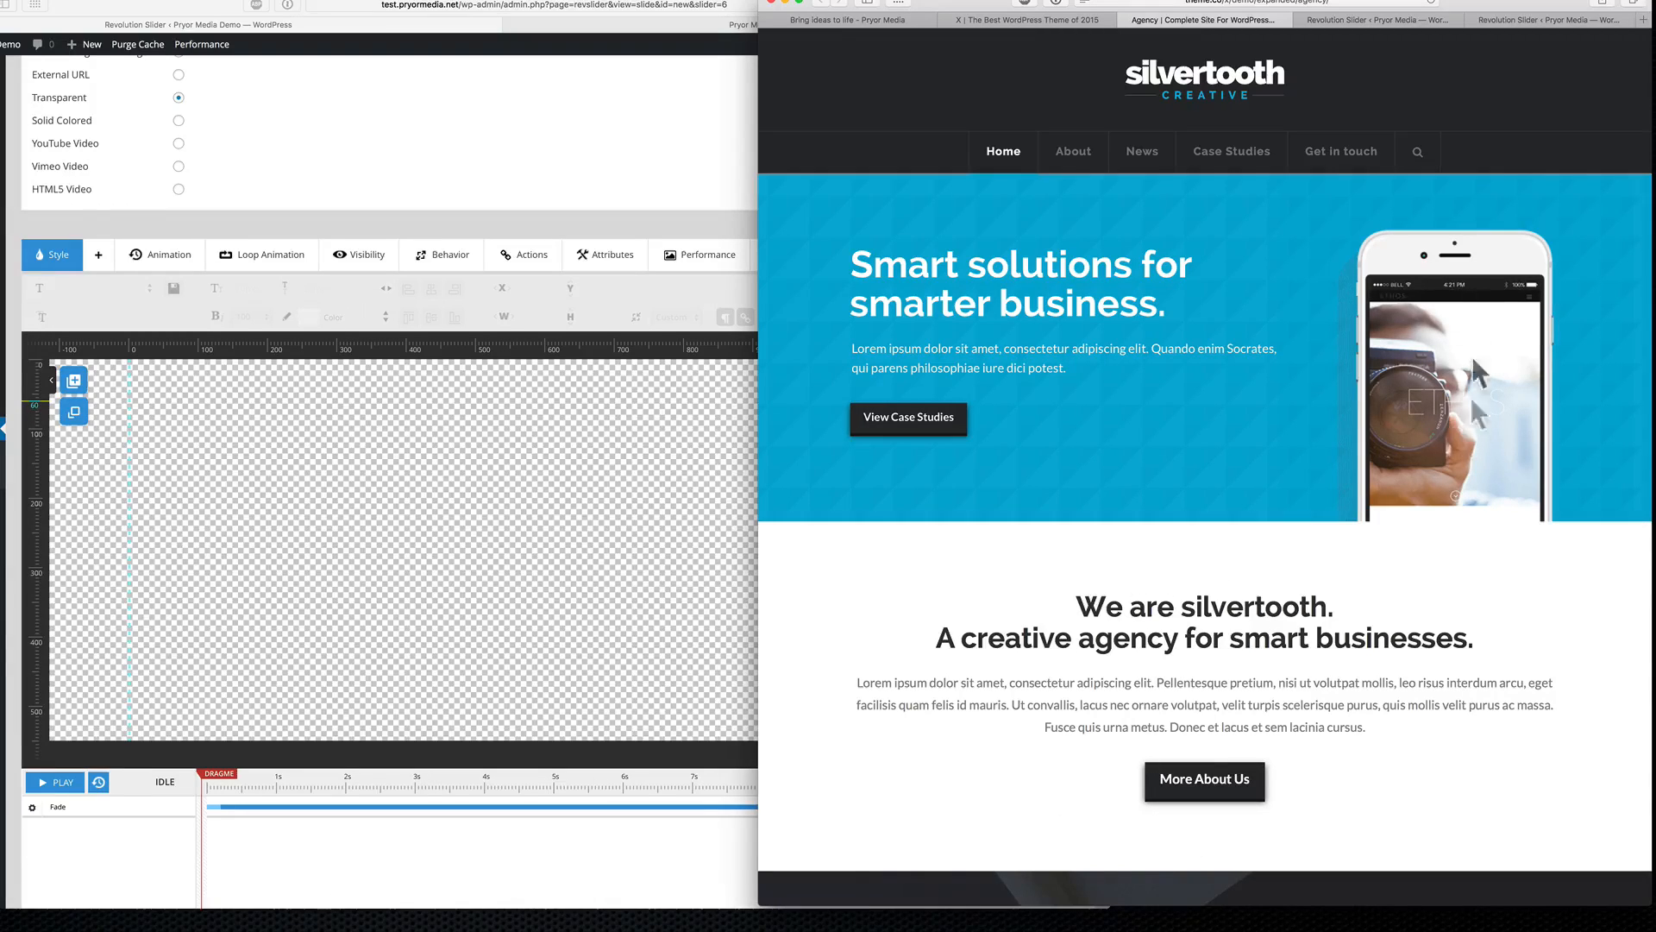
left_click(1283, 3)
key("Return")
Step: Add a new Text/Html layer to the Agency Demo slide's canvas
left_click(448, 502)
scroll(528, 393, "down", 3)
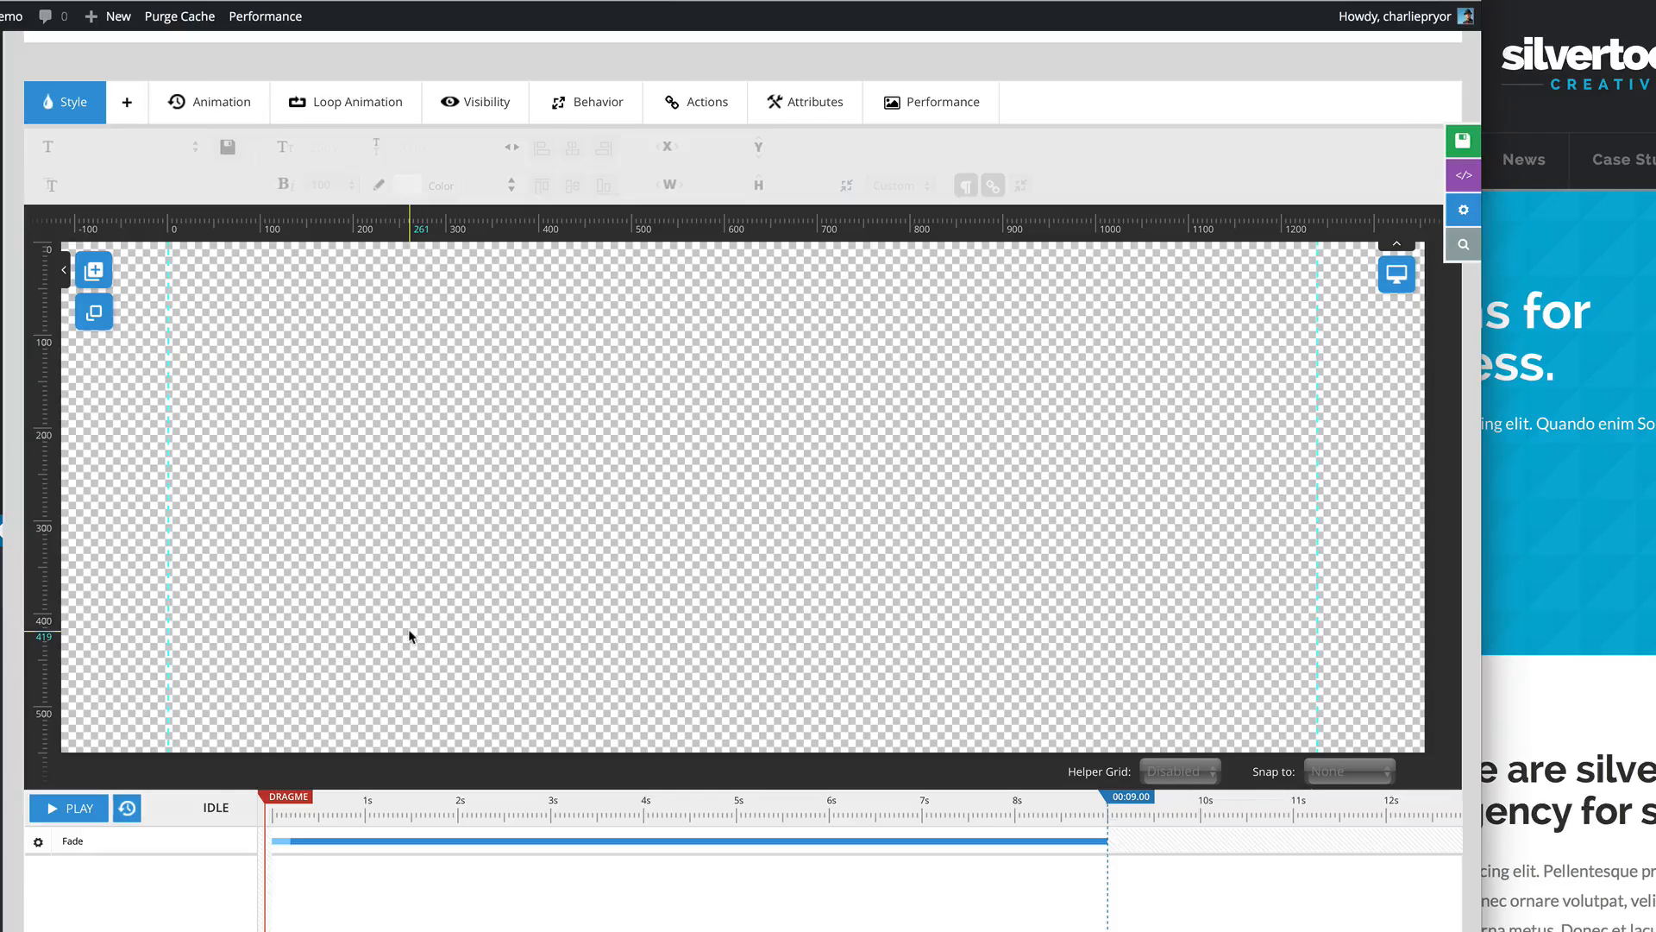
scroll(185, 374, "up", 1)
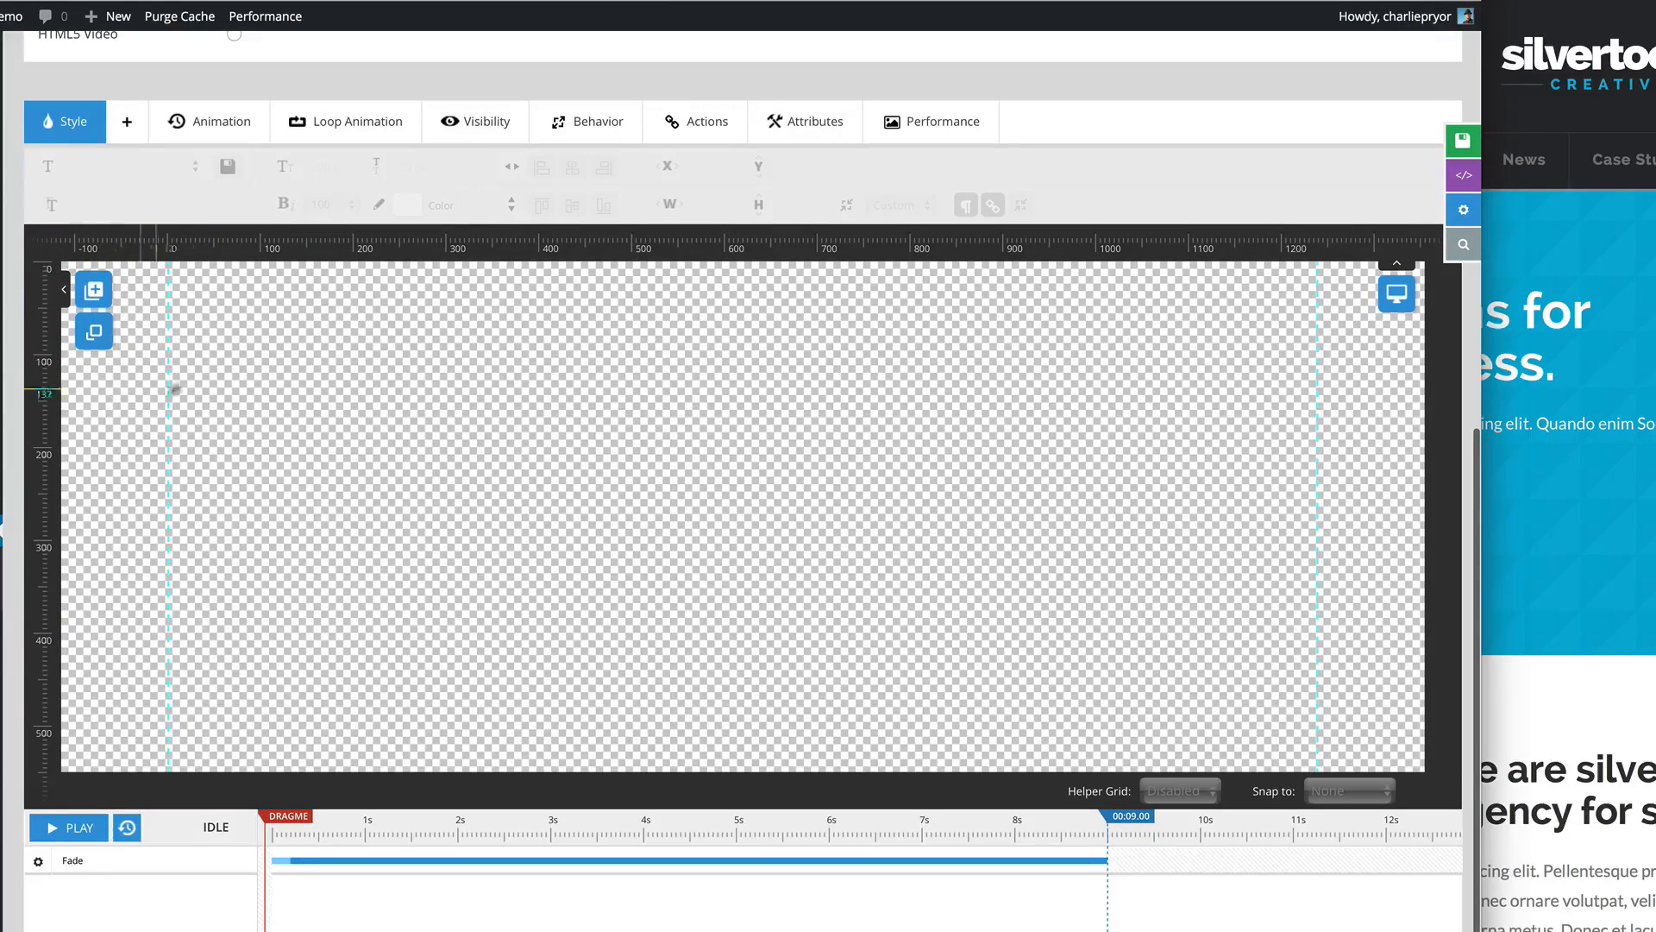
mouse_move(93, 291)
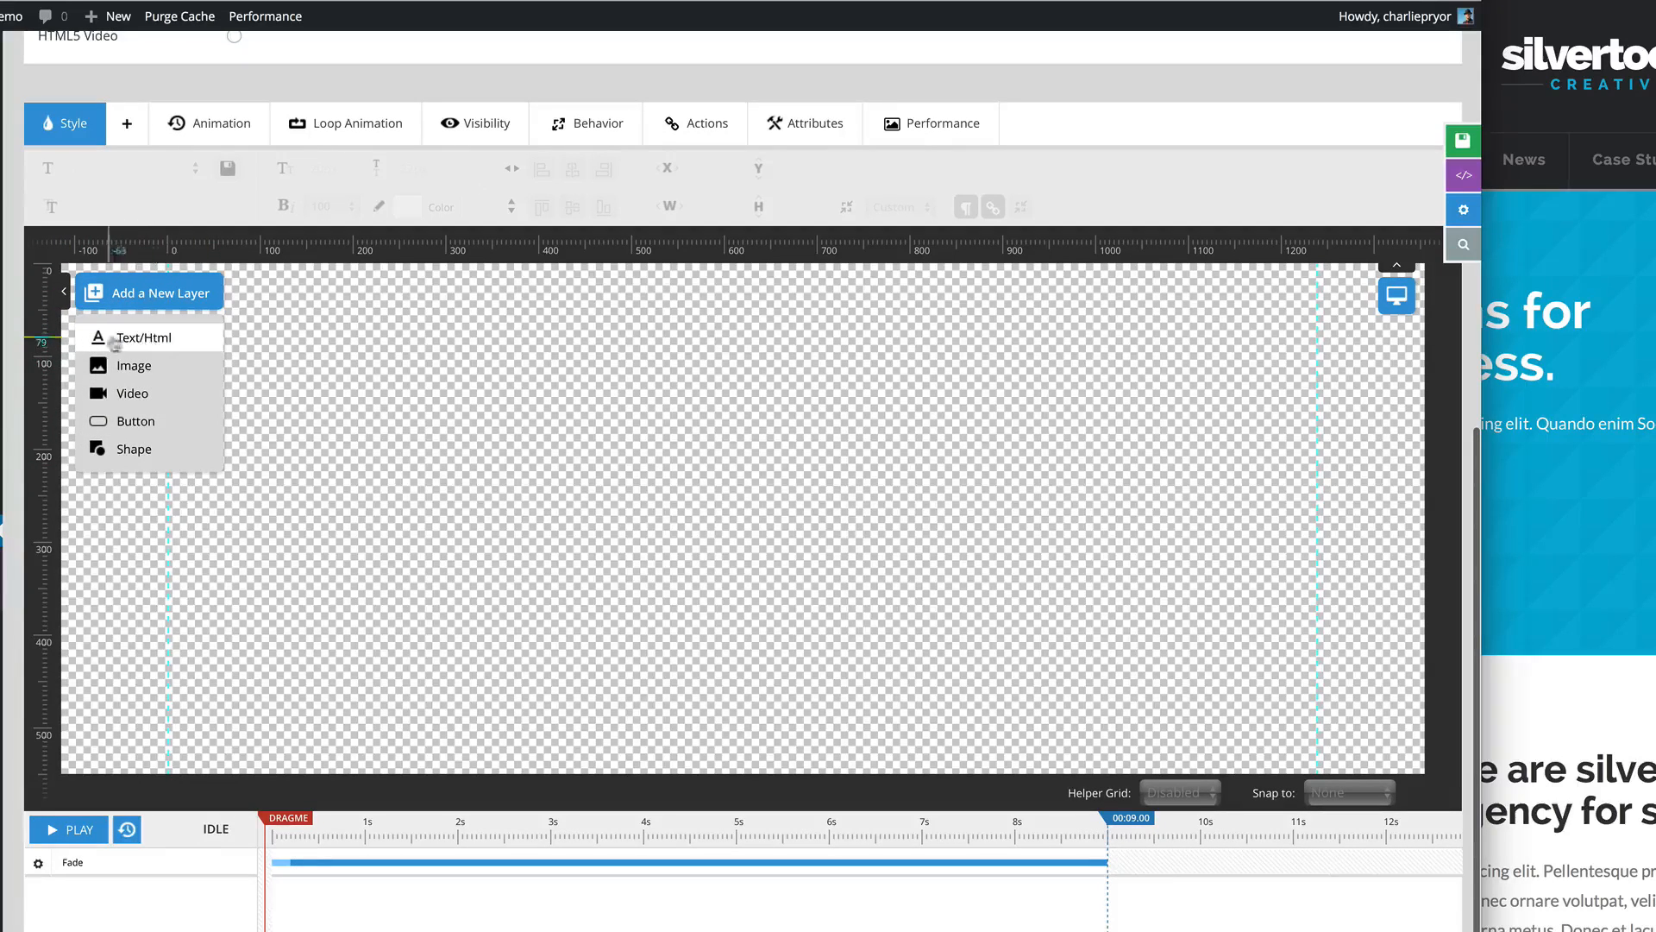
left_click(140, 339)
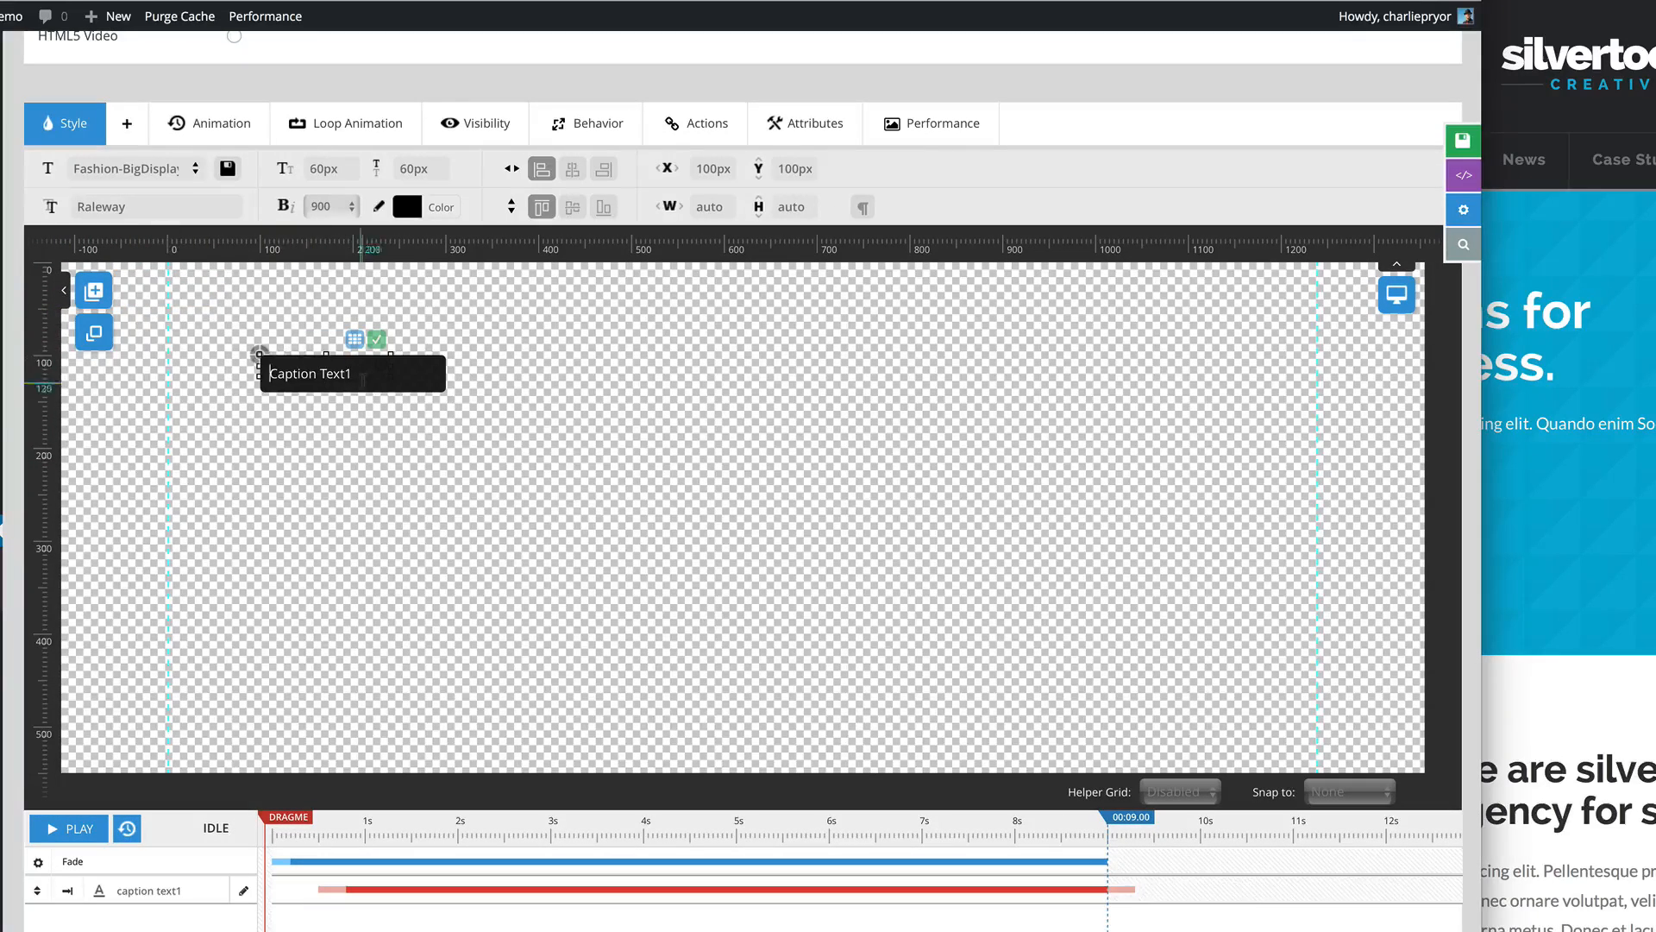
Step: Replace the new layer's caption text with "Smart solutions for smarter business"
left_click_drag(363, 377, 258, 373)
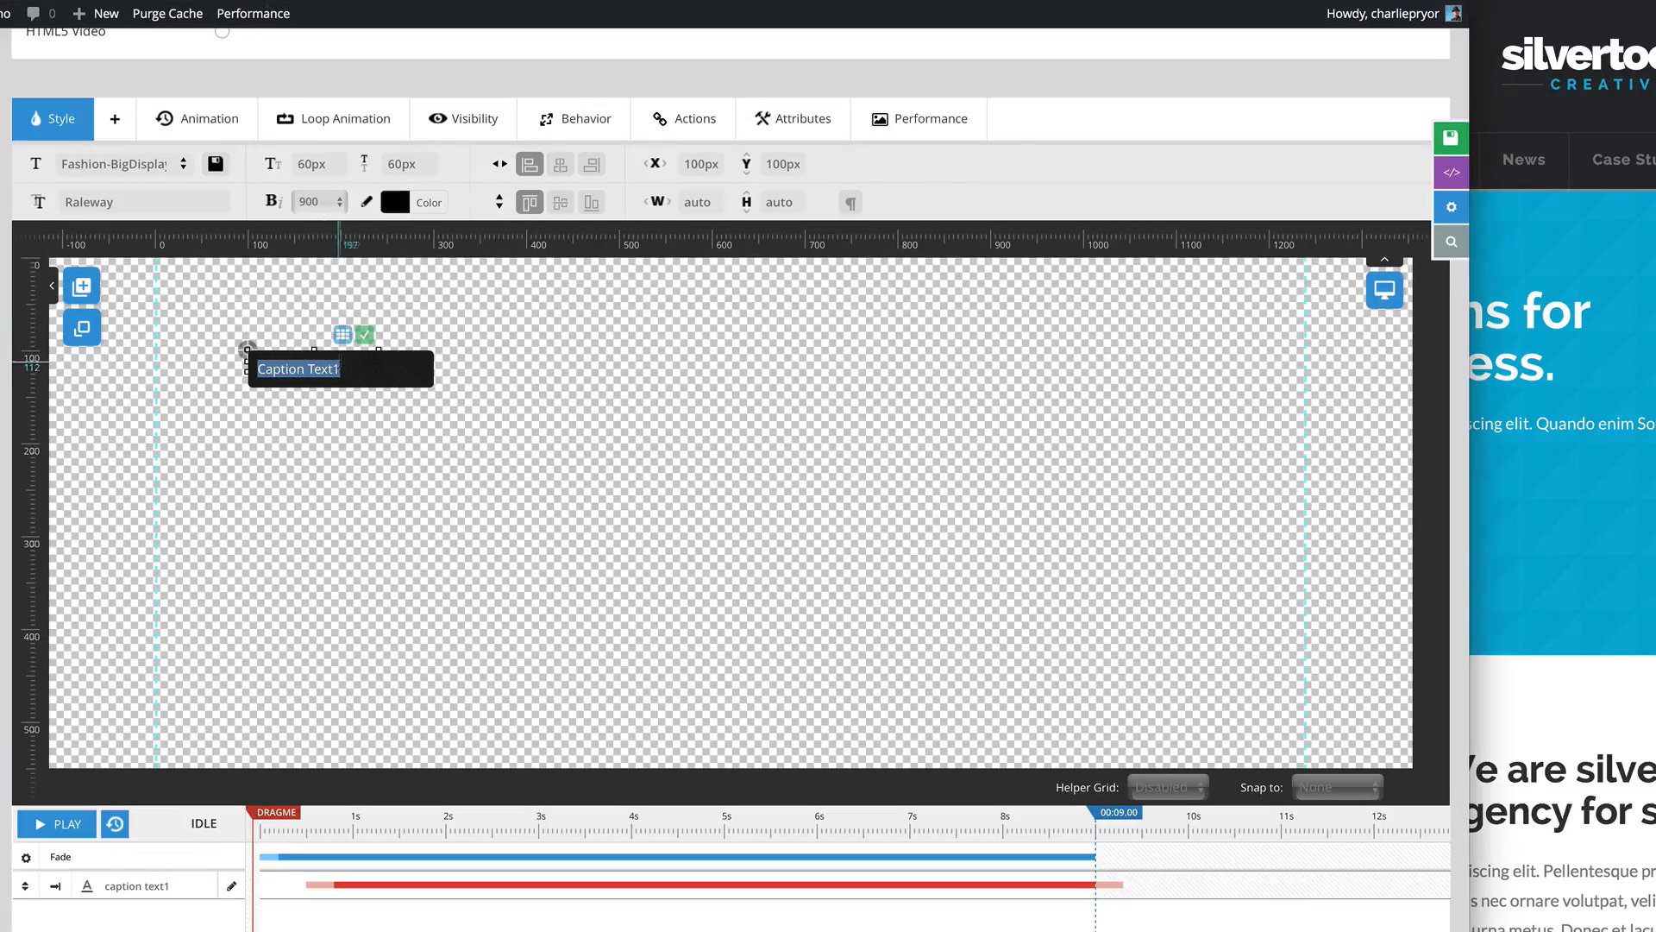
double_click(344, 372)
left_click_drag(351, 368, 199, 363)
type("Smart sol")
type("u")
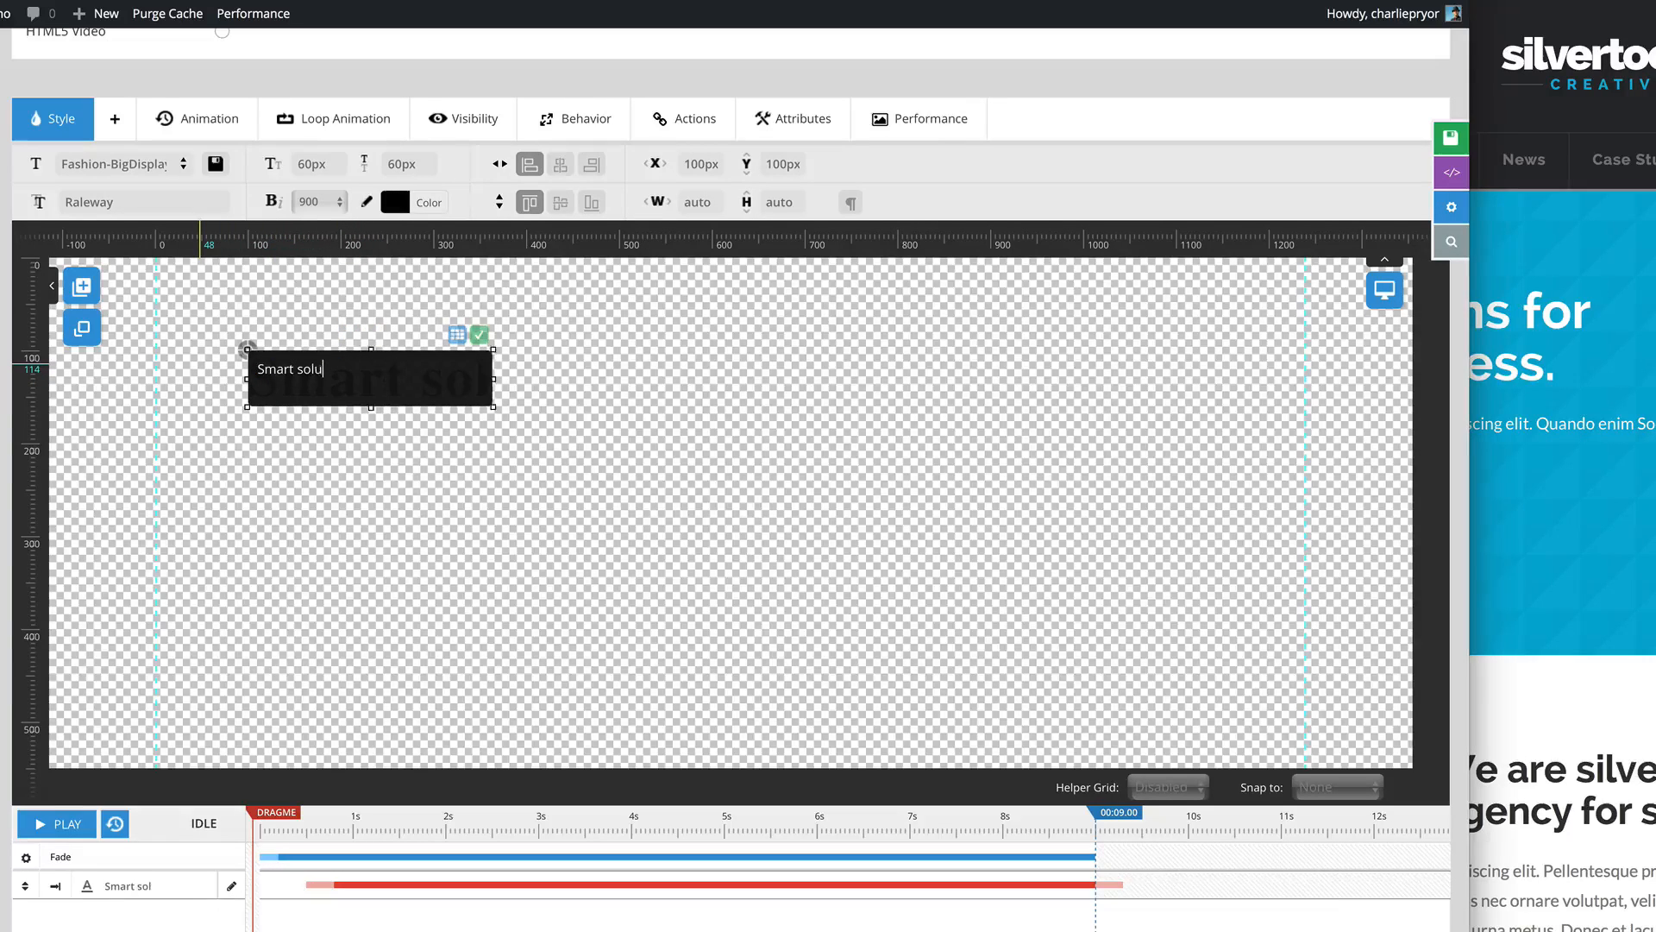
type("tions for sm")
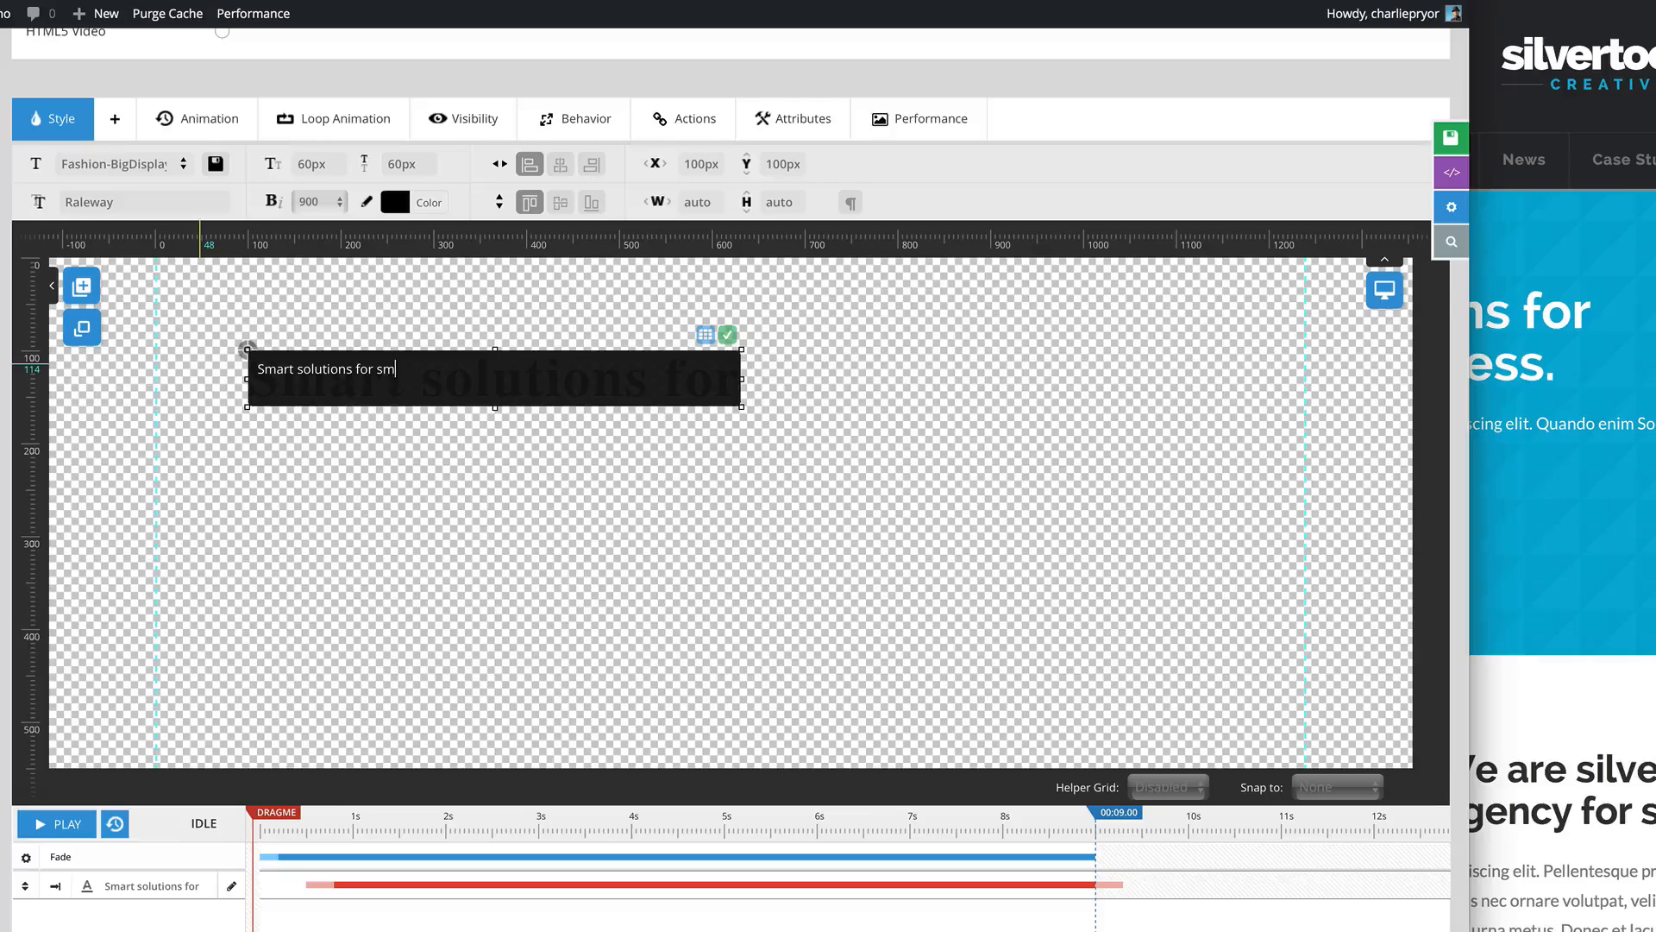
type("arter busin")
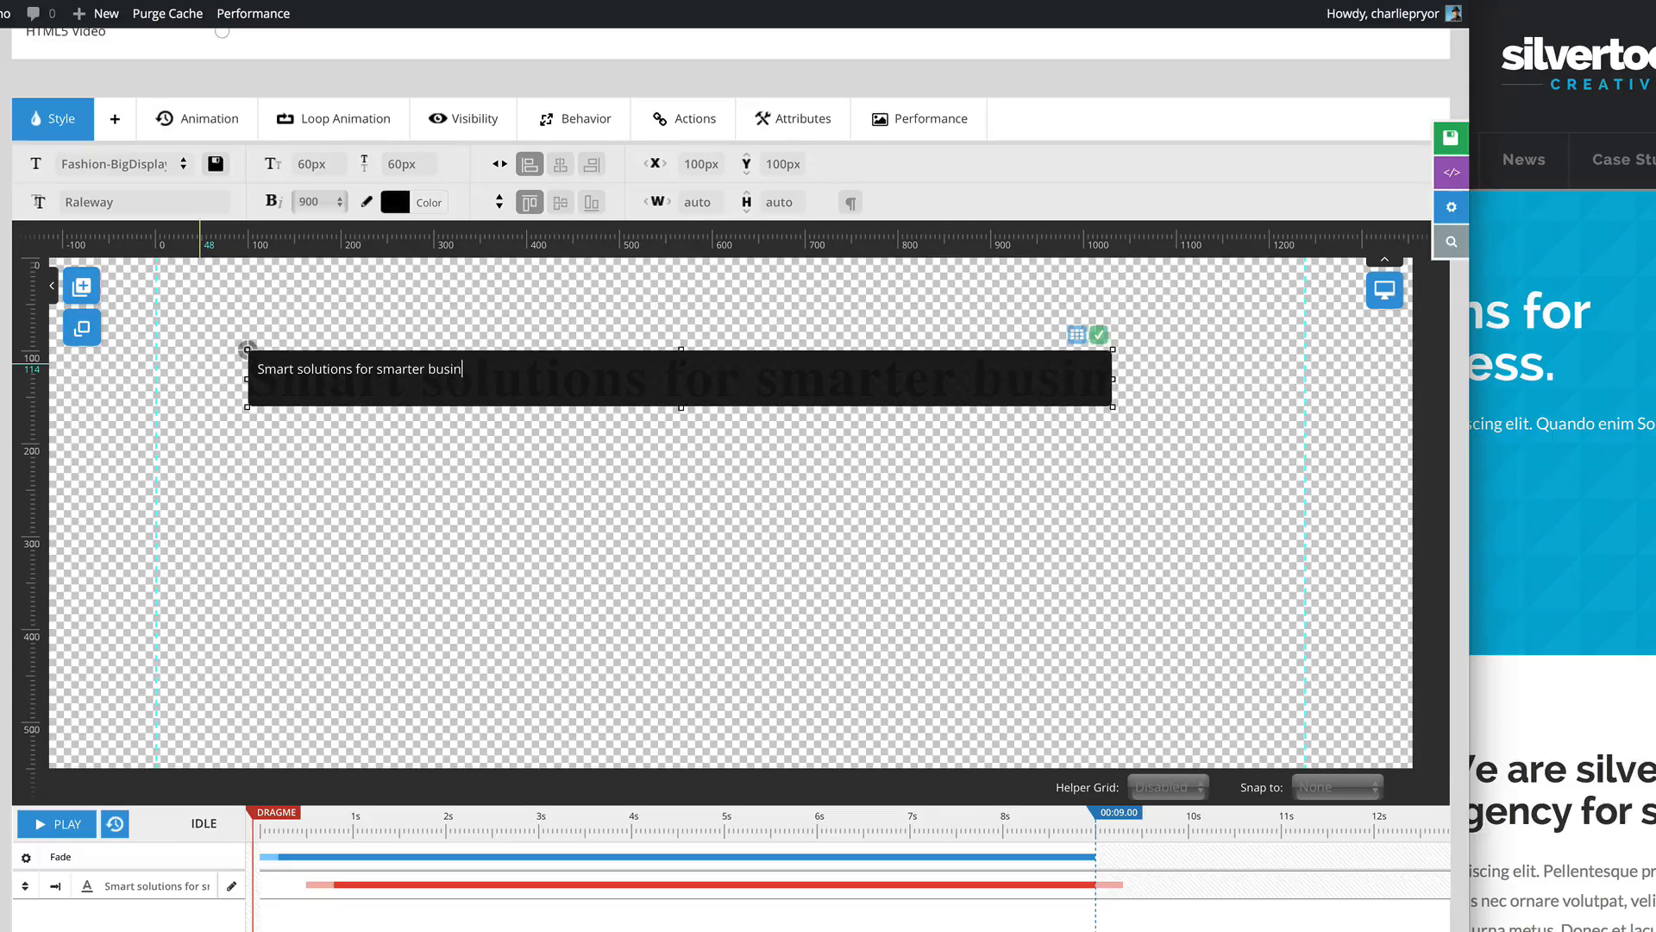
type("ess")
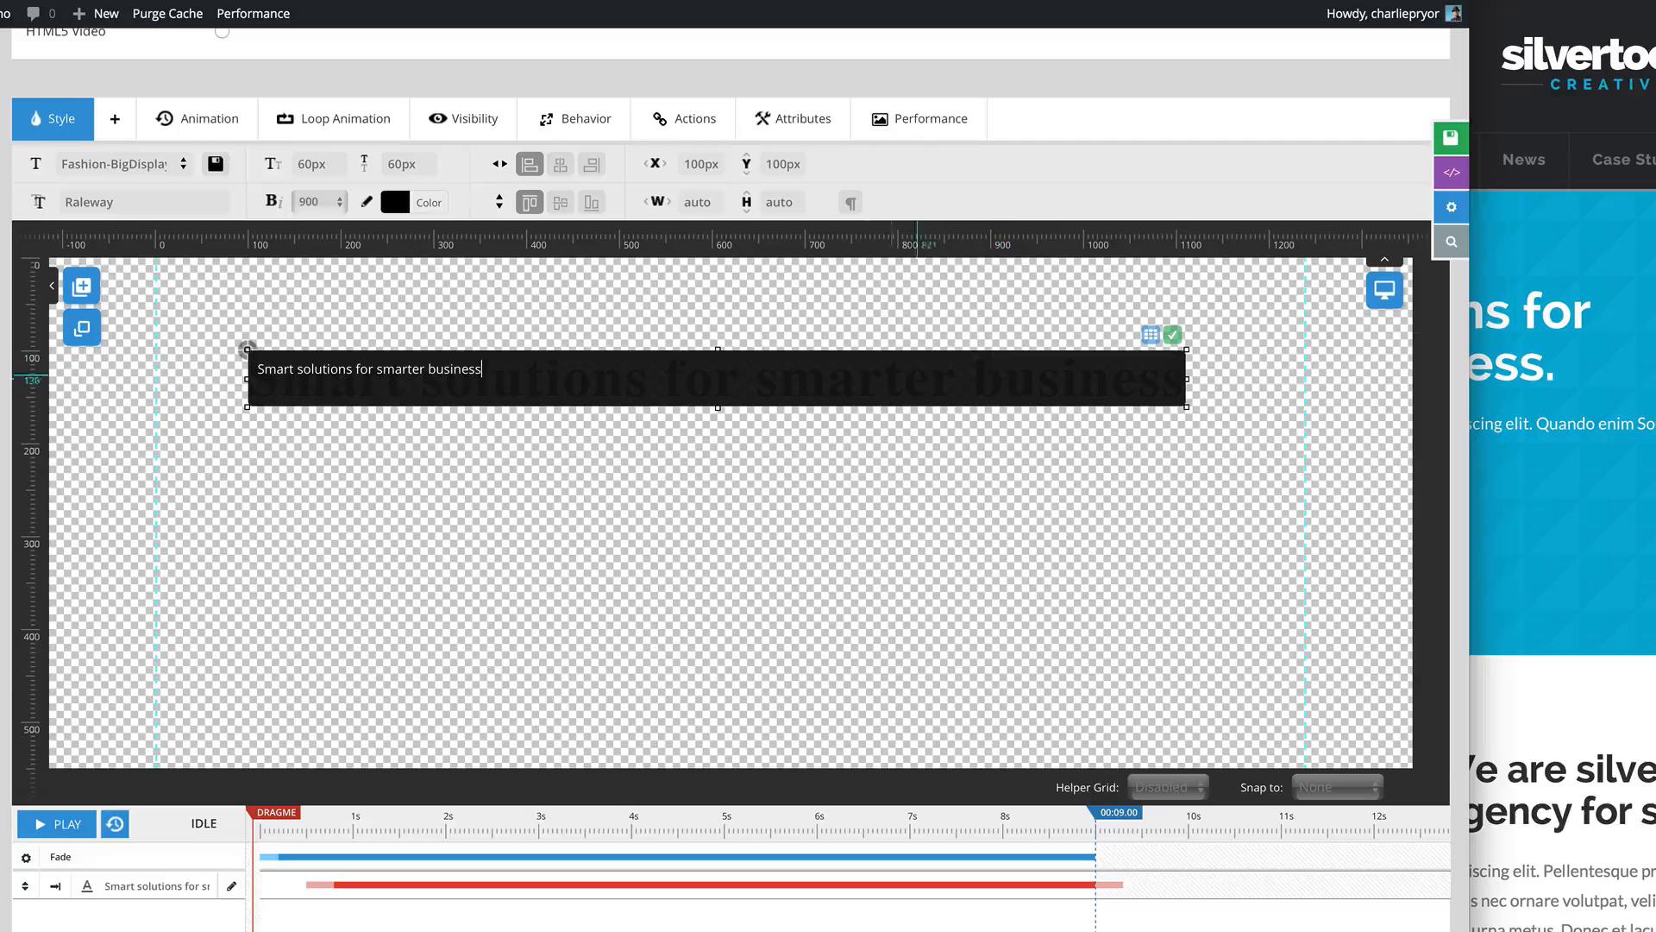
Step: Split the heading into two lines with a <br /> tag after "Smart solutions for", and nudge the layer to X 97 px, Y 99 px
left_click(1562, 361)
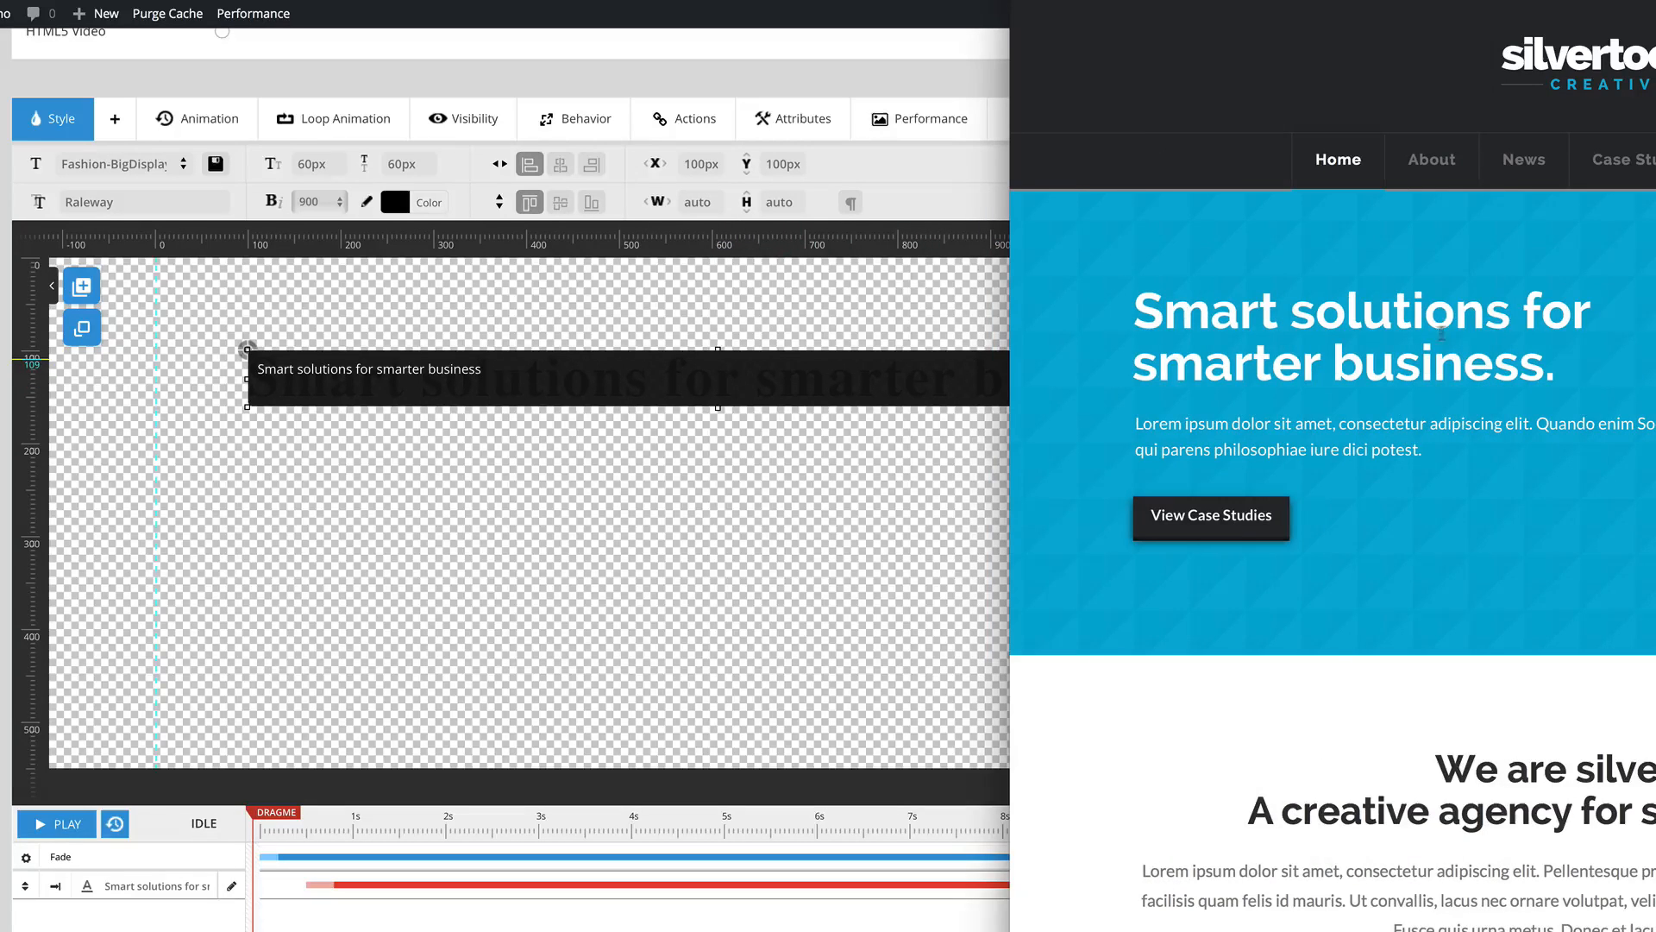
left_click(377, 370)
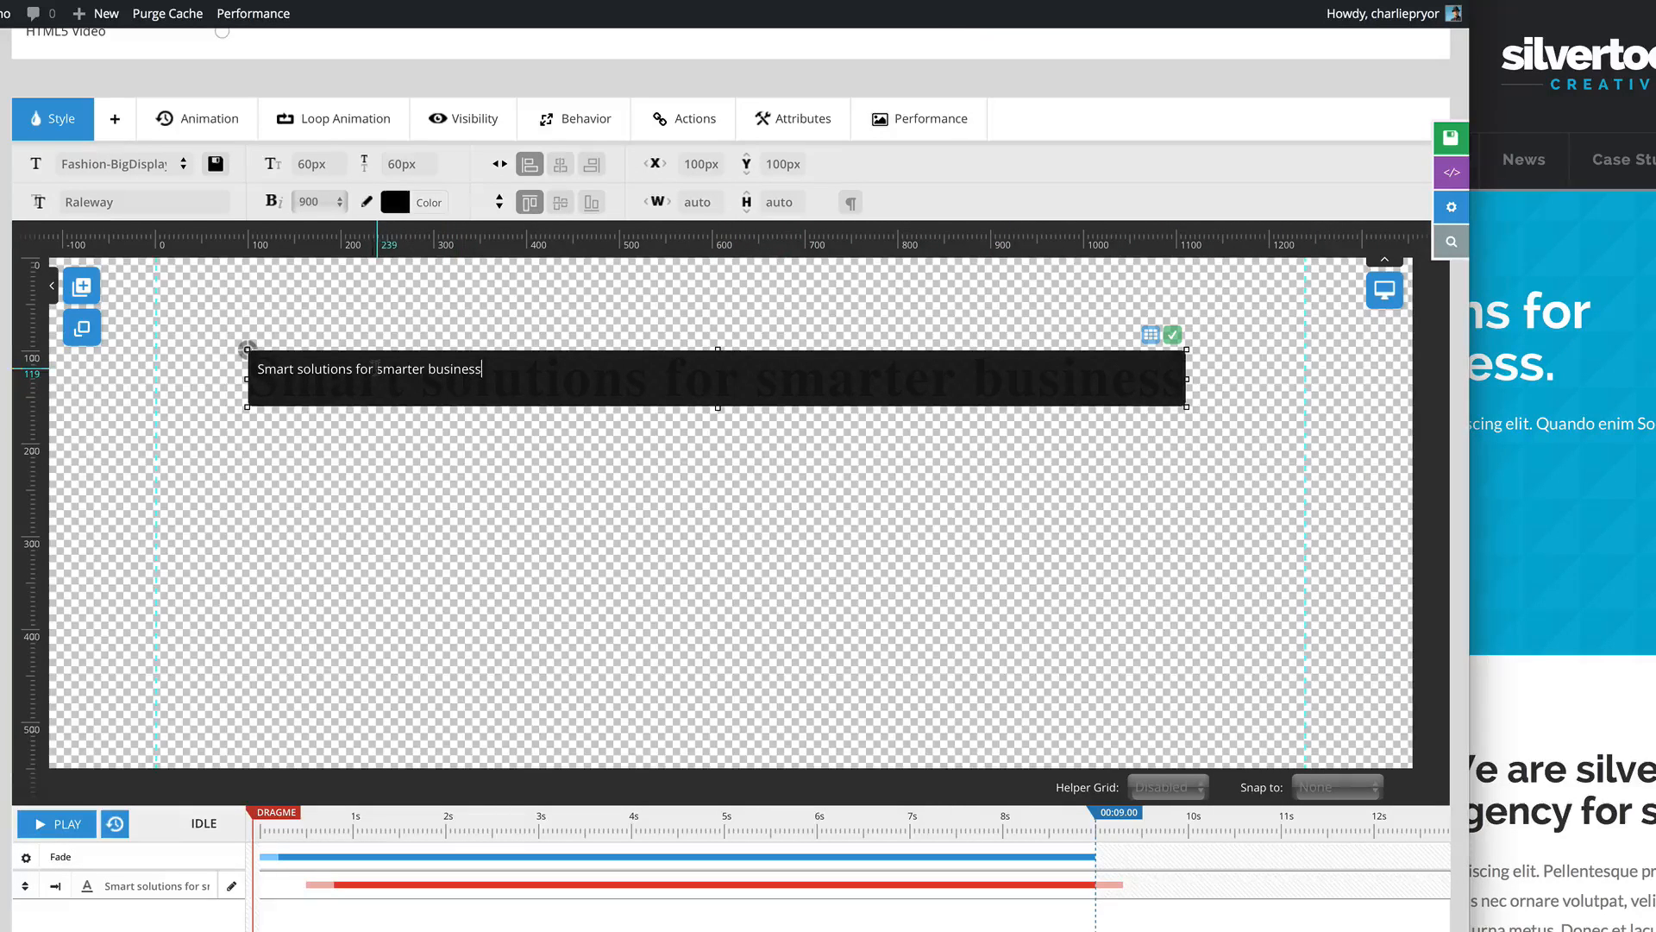
key("Return")
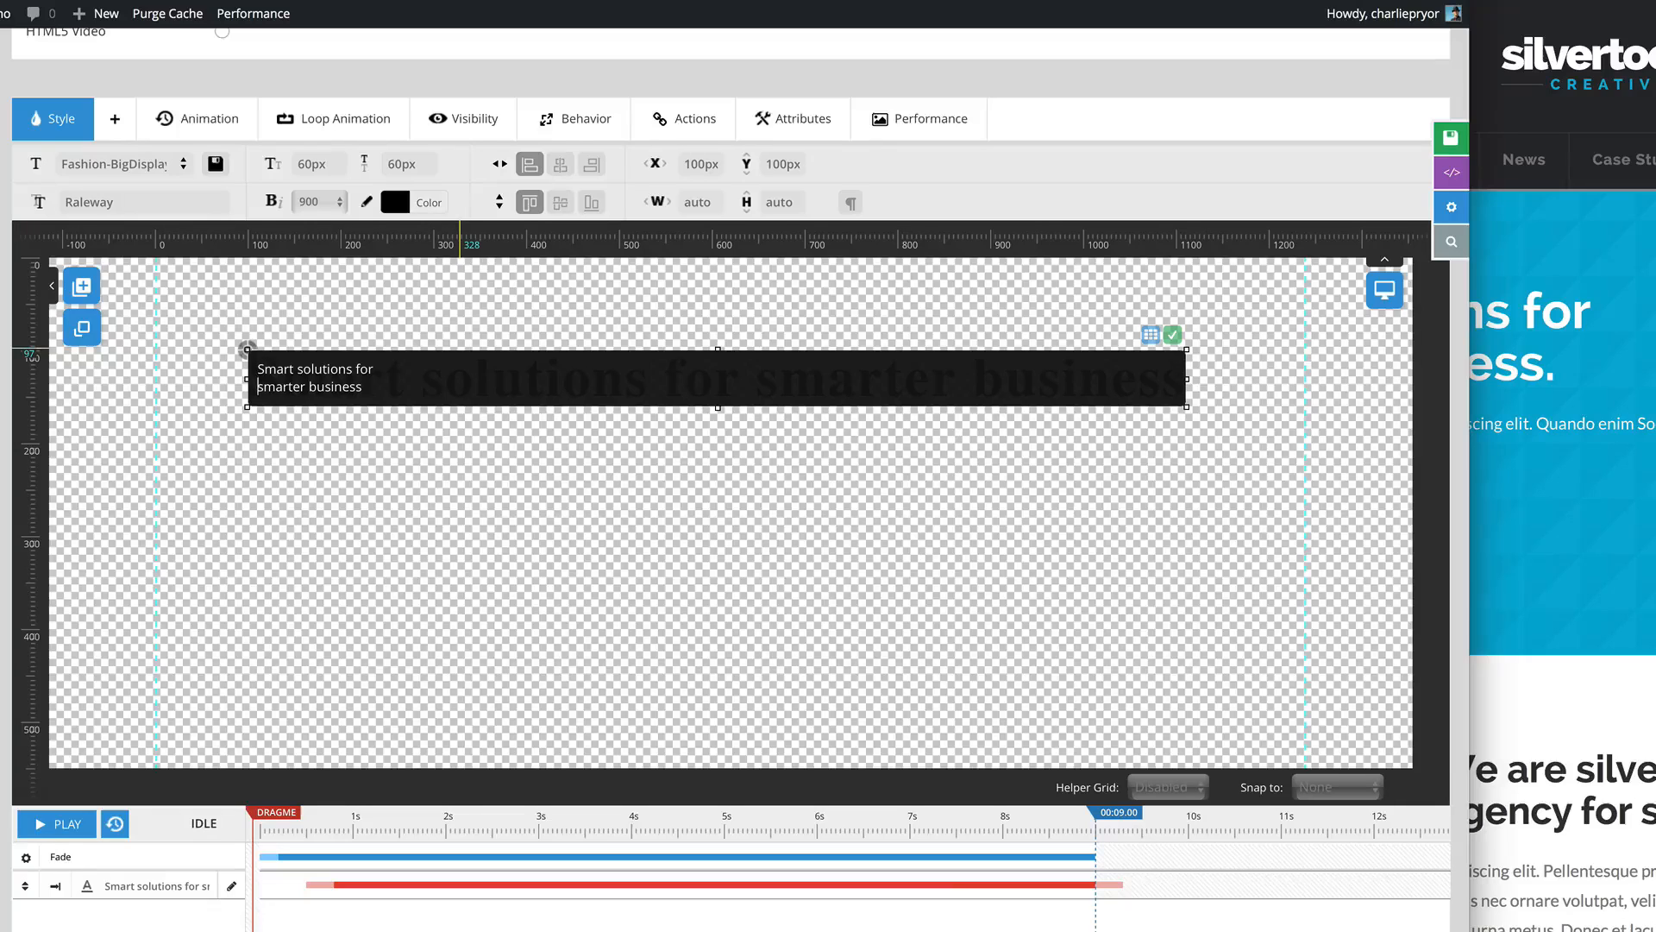
key("BackSpace")
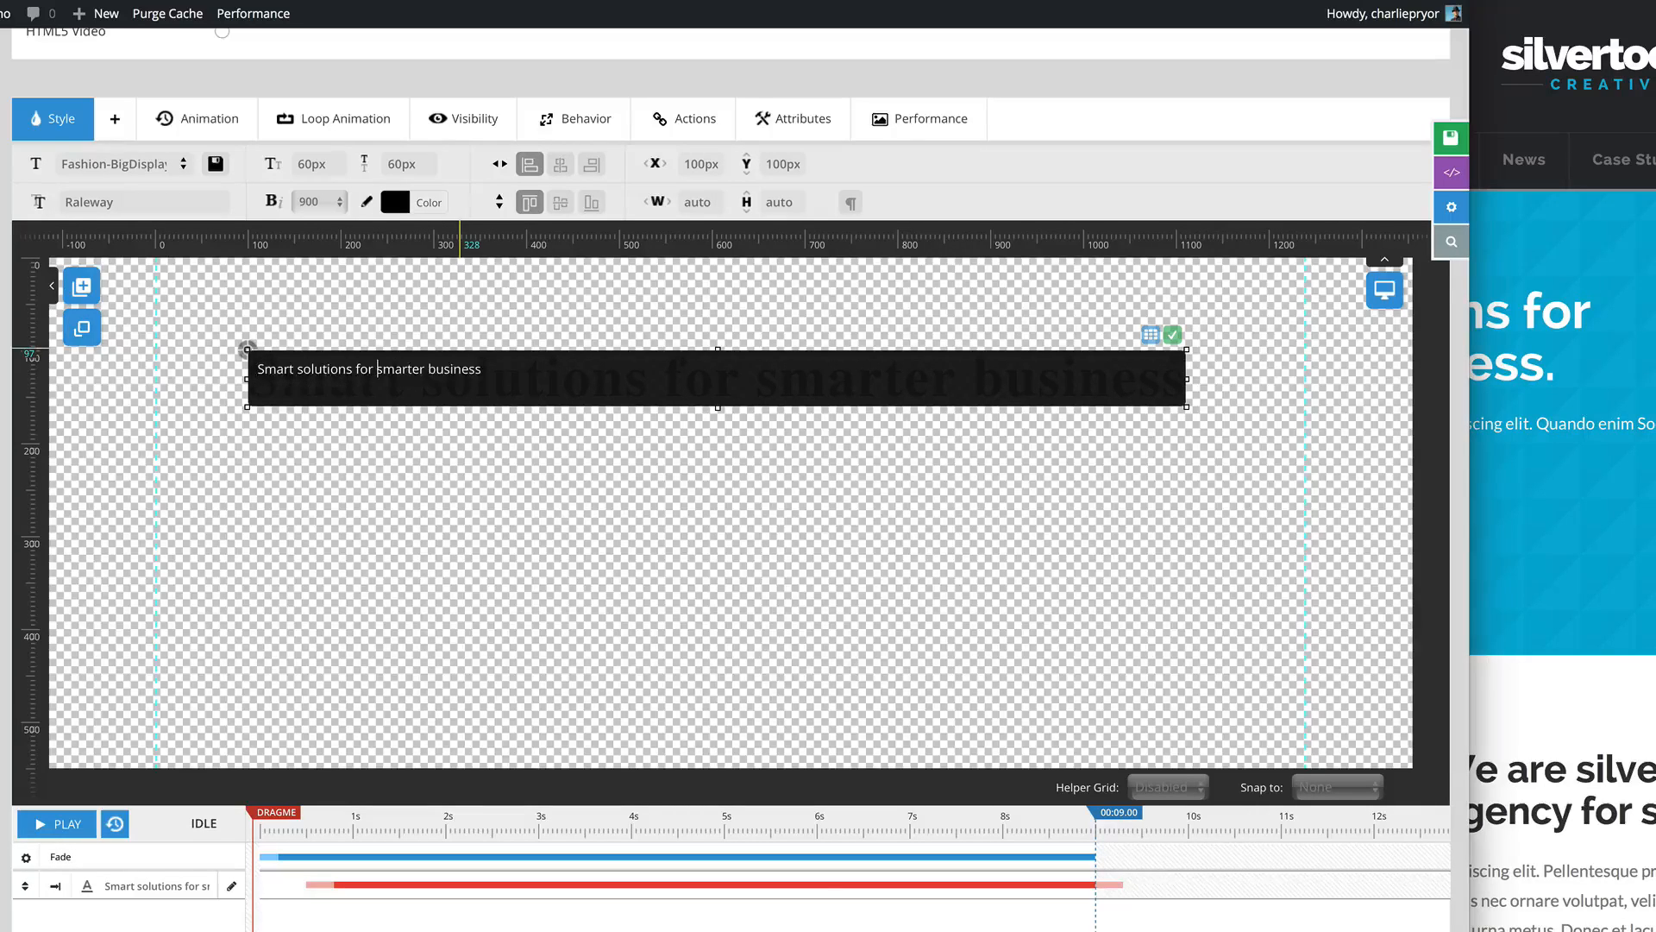
key("Return")
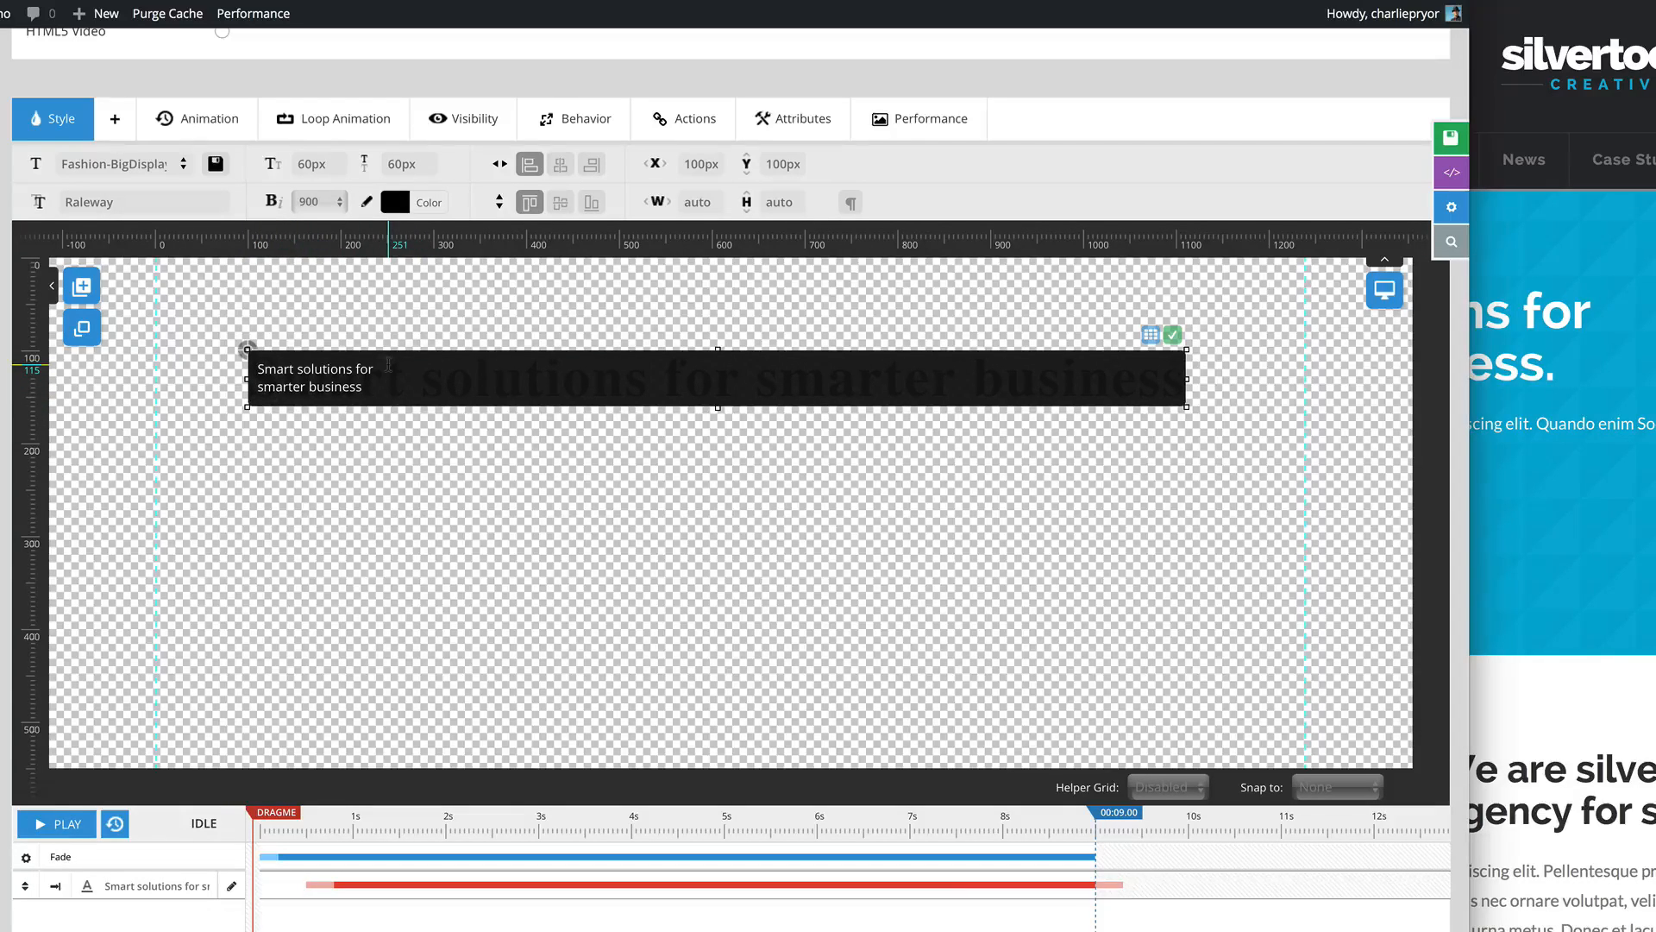
type("<b")
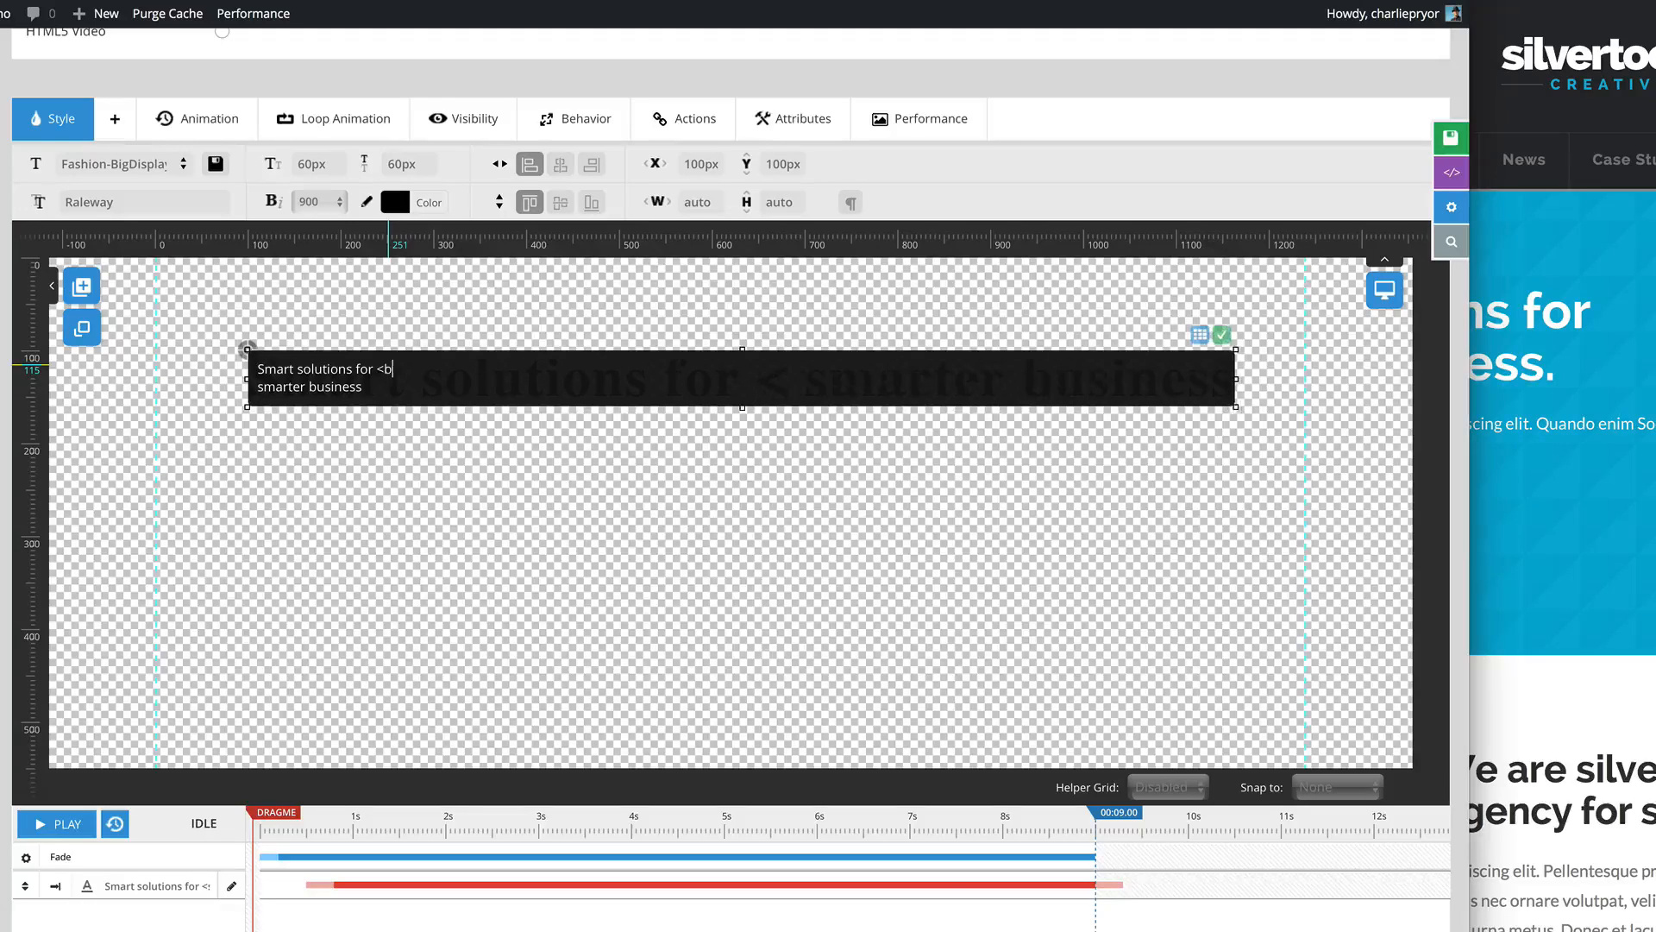
type("r />")
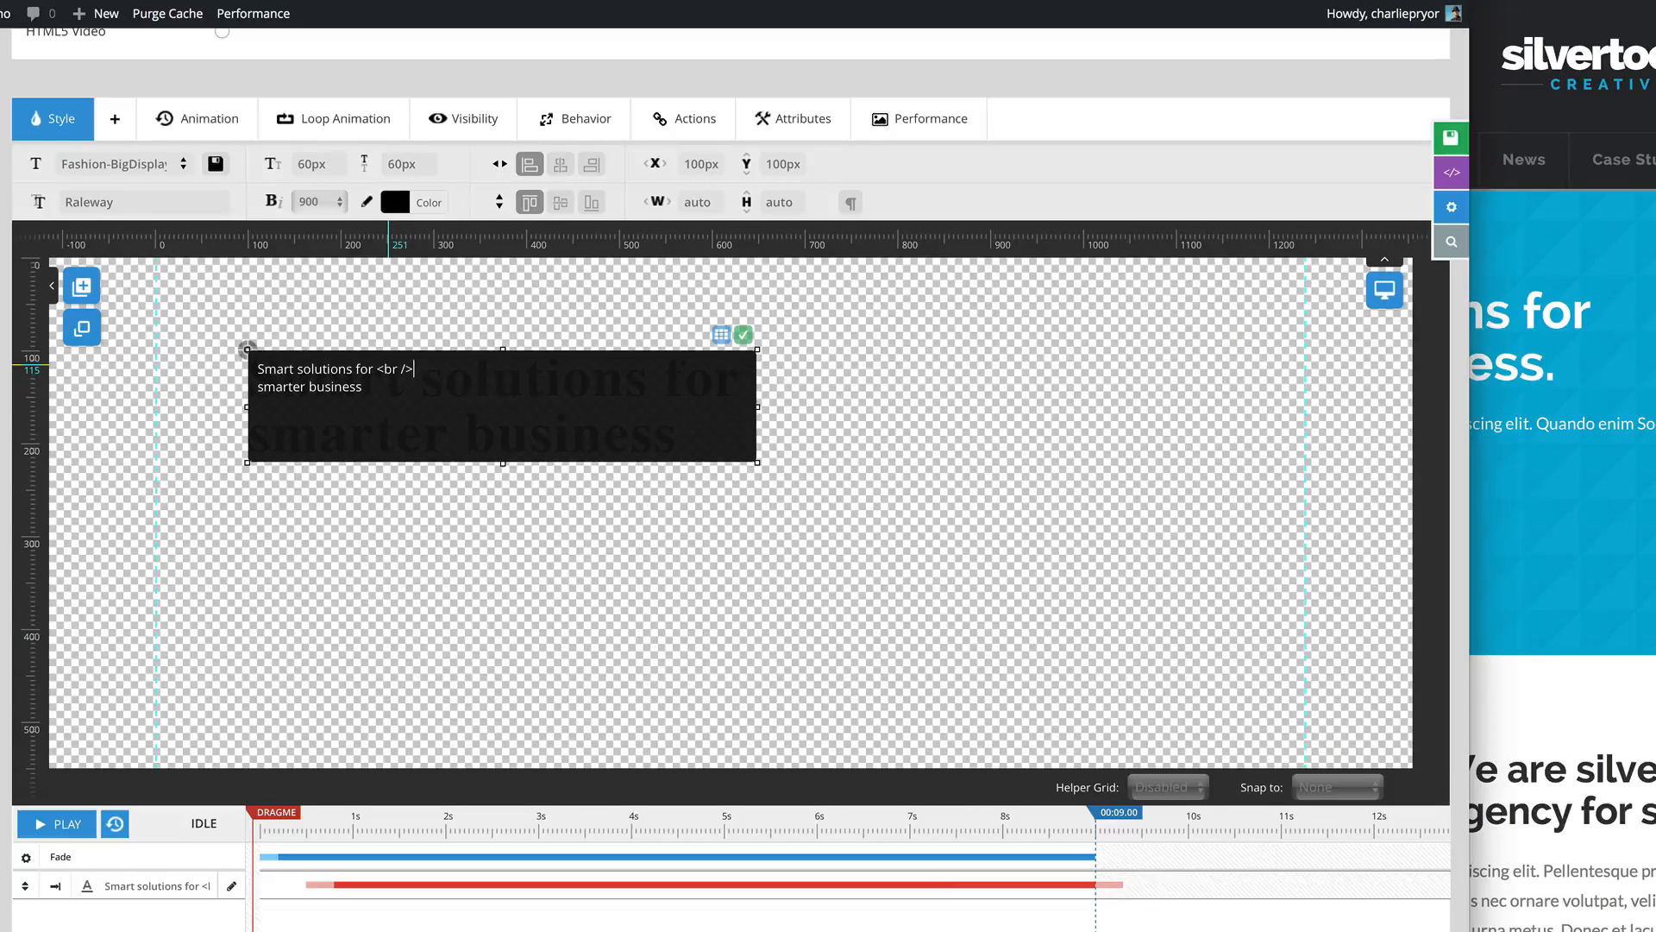
left_click(745, 333)
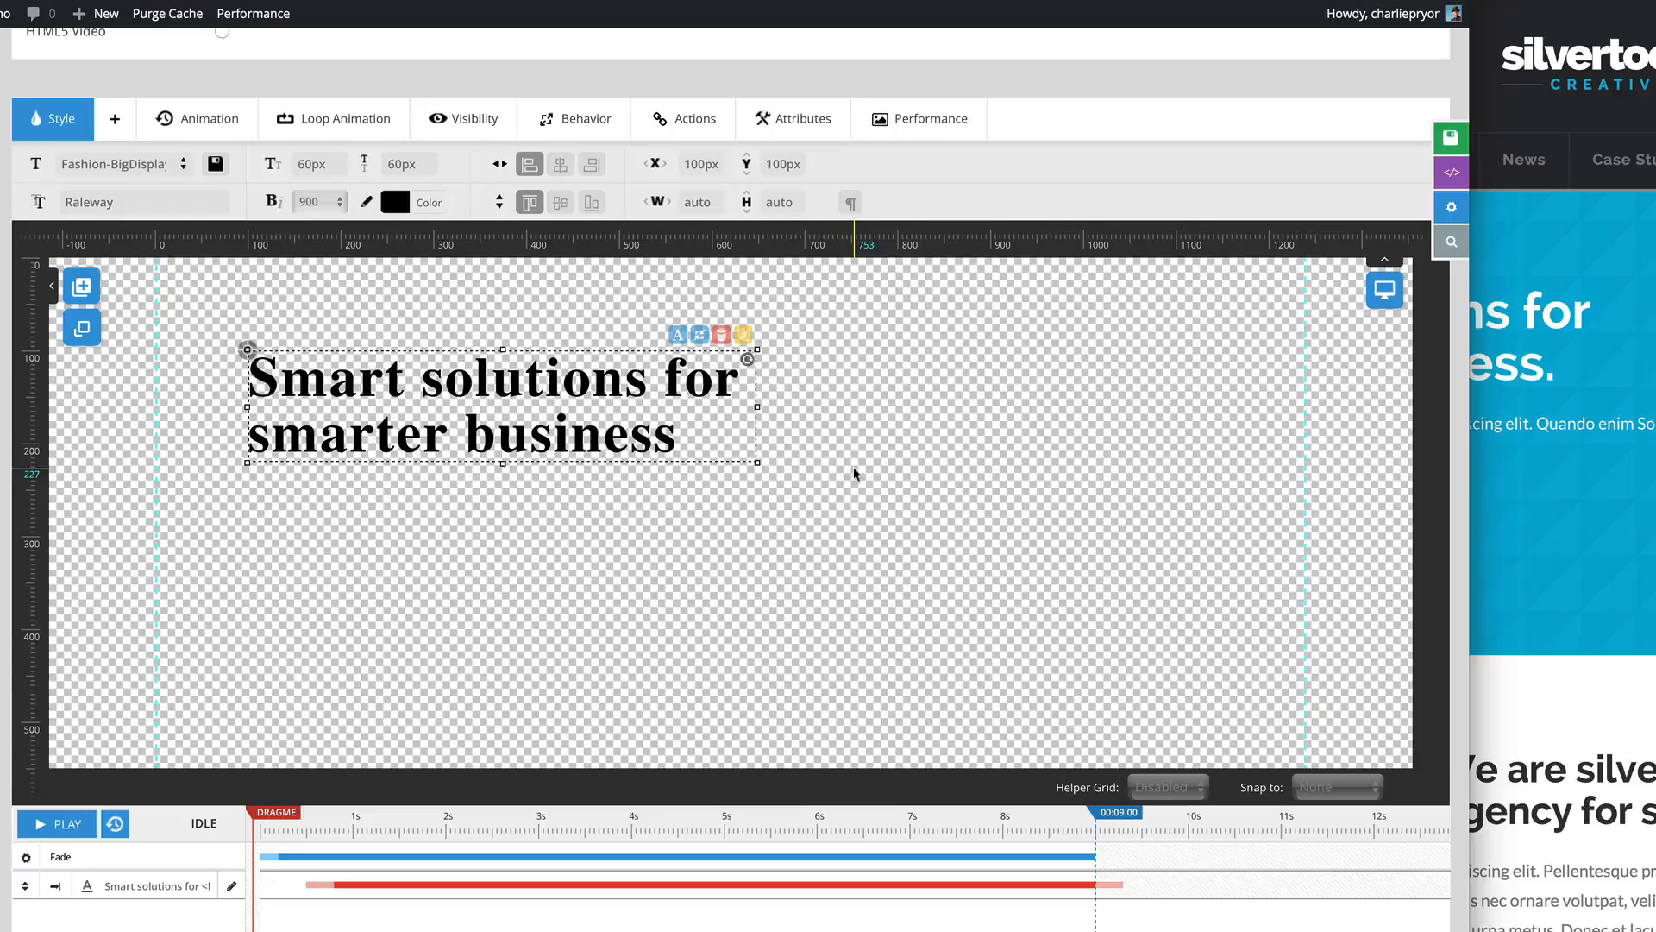
mouse_move(693, 450)
left_mouse_down()
mouse_move(675, 441)
mouse_move(691, 449)
left_mouse_up()
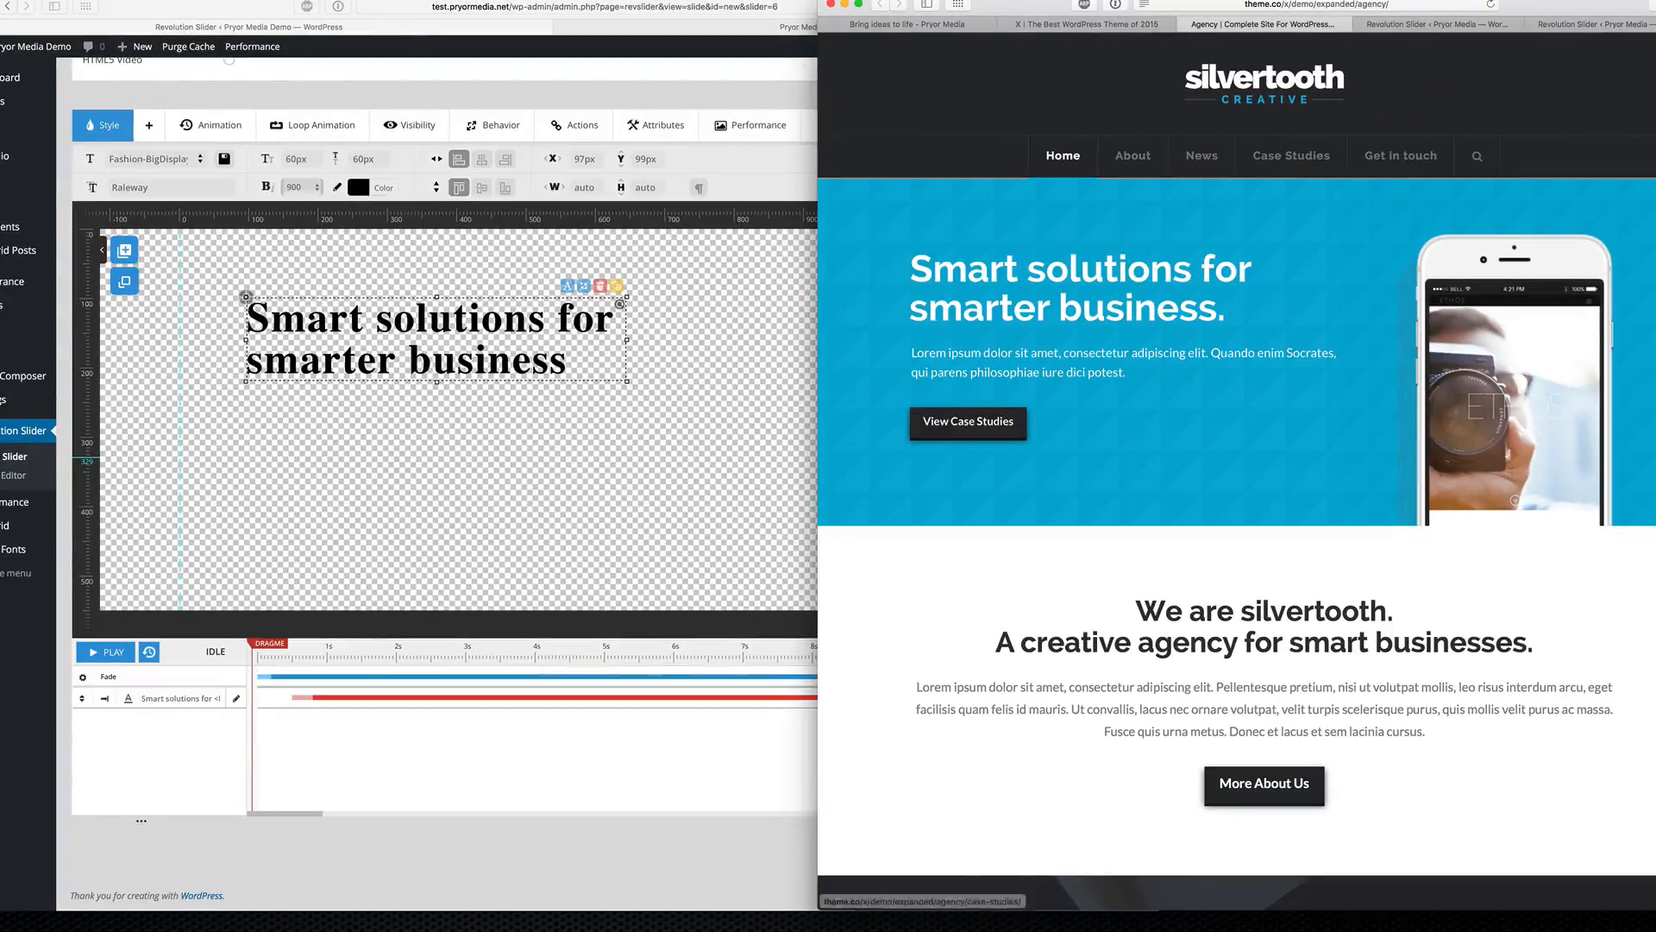
Step: Narrow the slide editor and agency demo windows so that both fit side by side
left_click(781, 888)
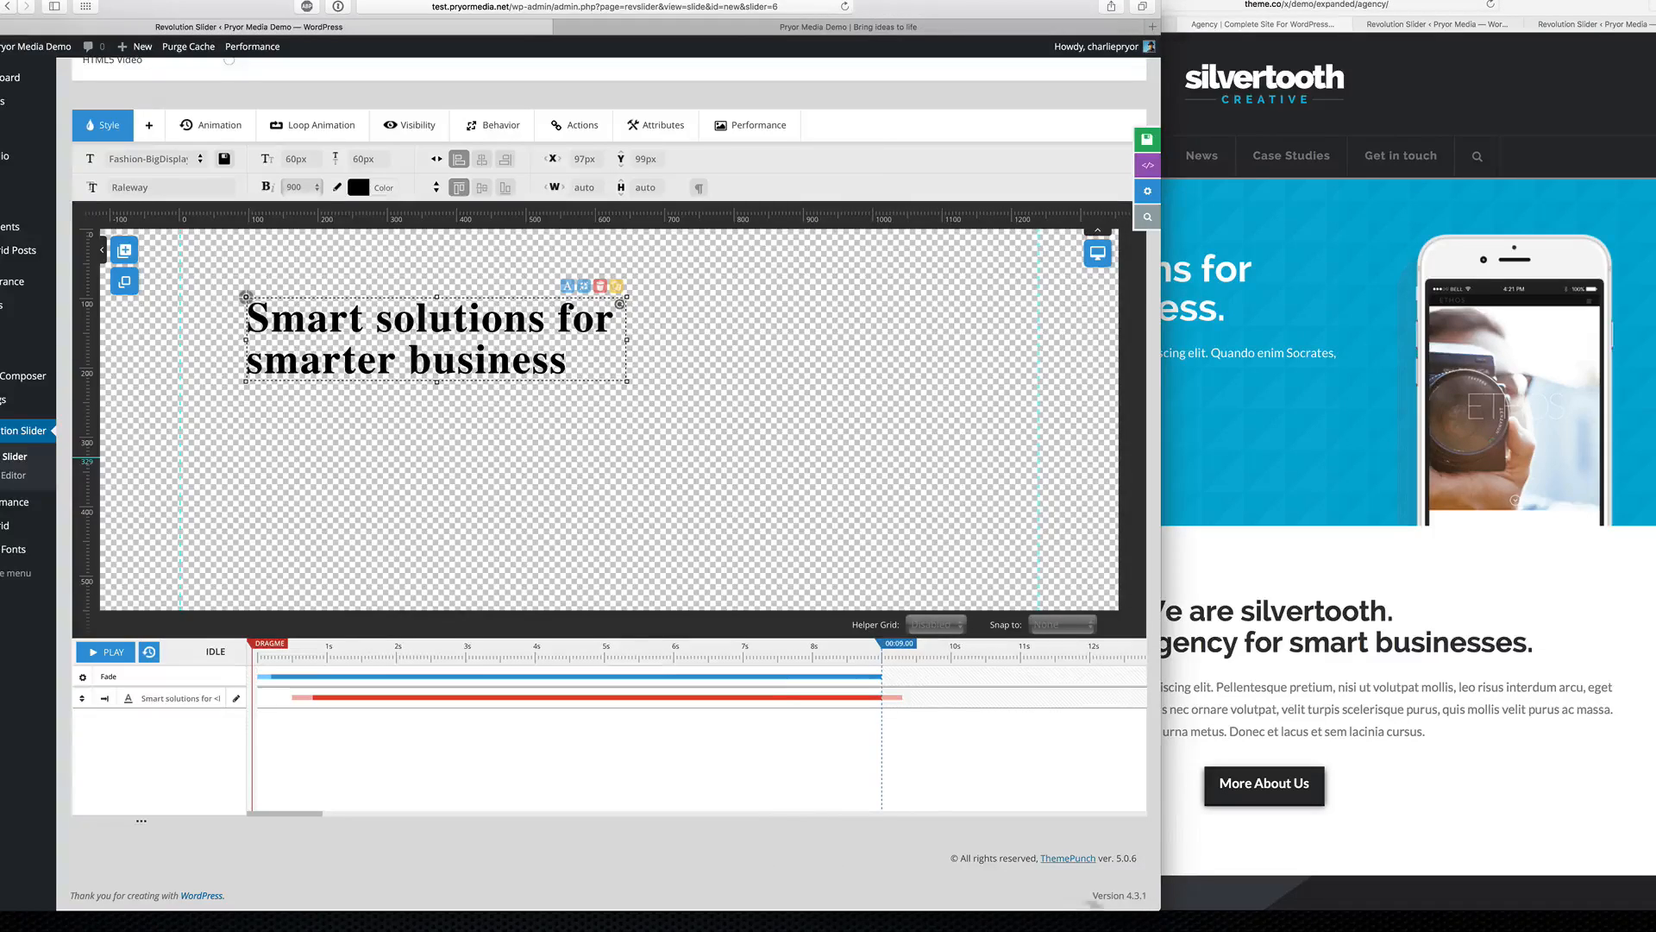
left_click_drag(1093, 904, 952, 904)
left_click(1056, 545)
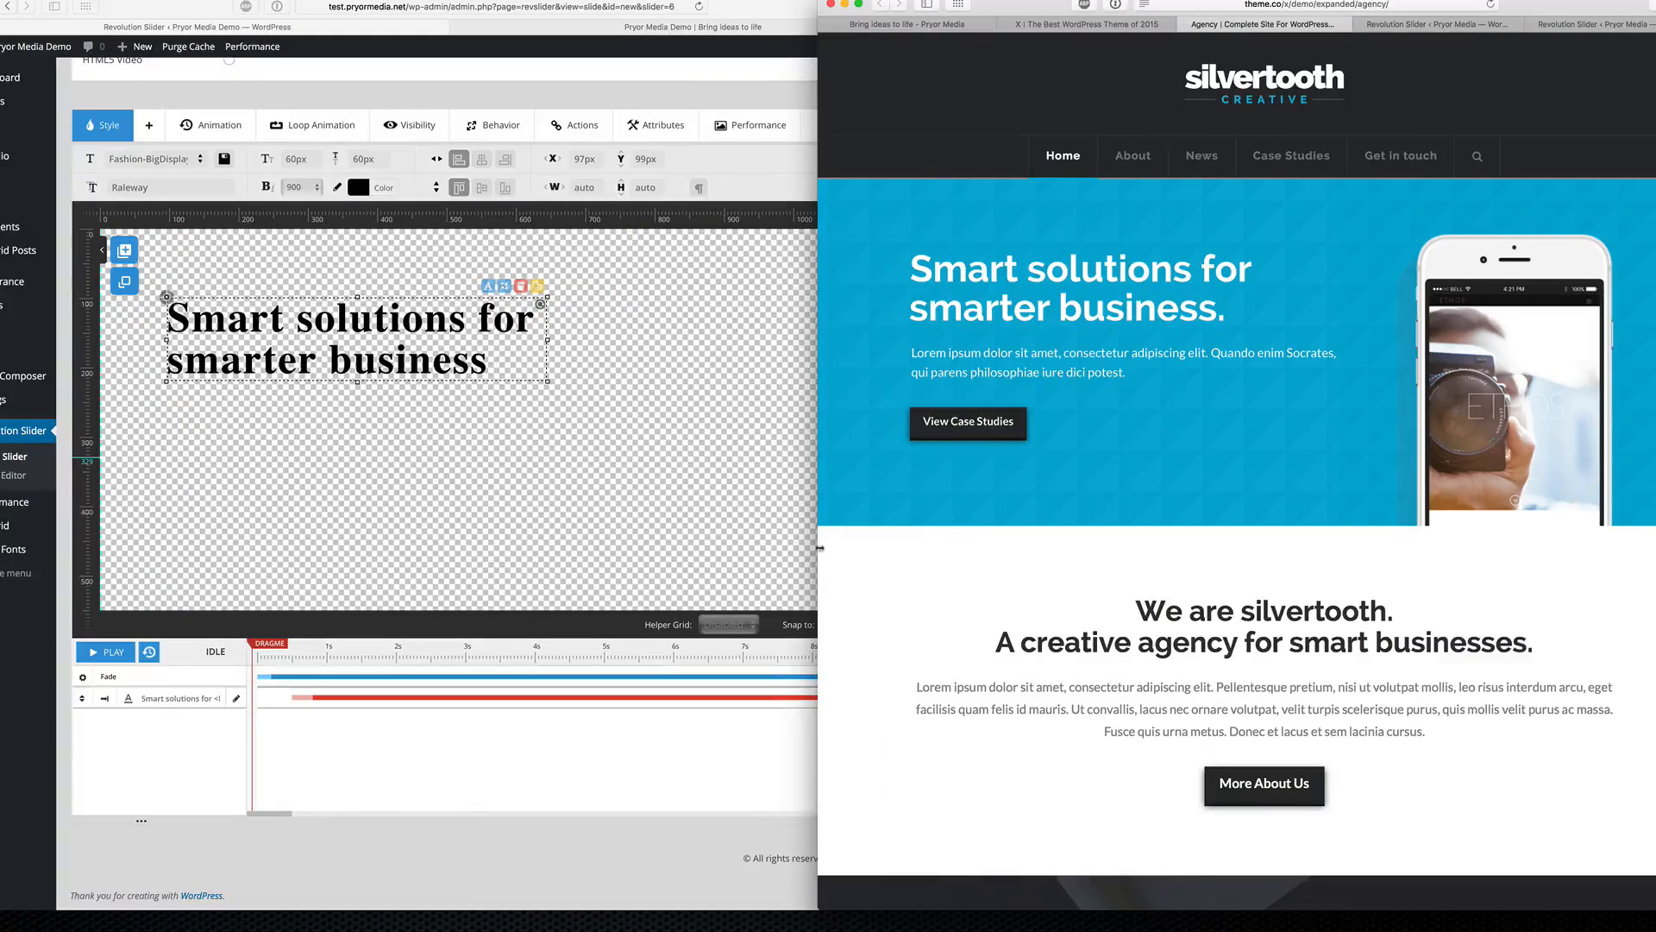
left_click_drag(819, 547, 1000, 543)
left_click(927, 860)
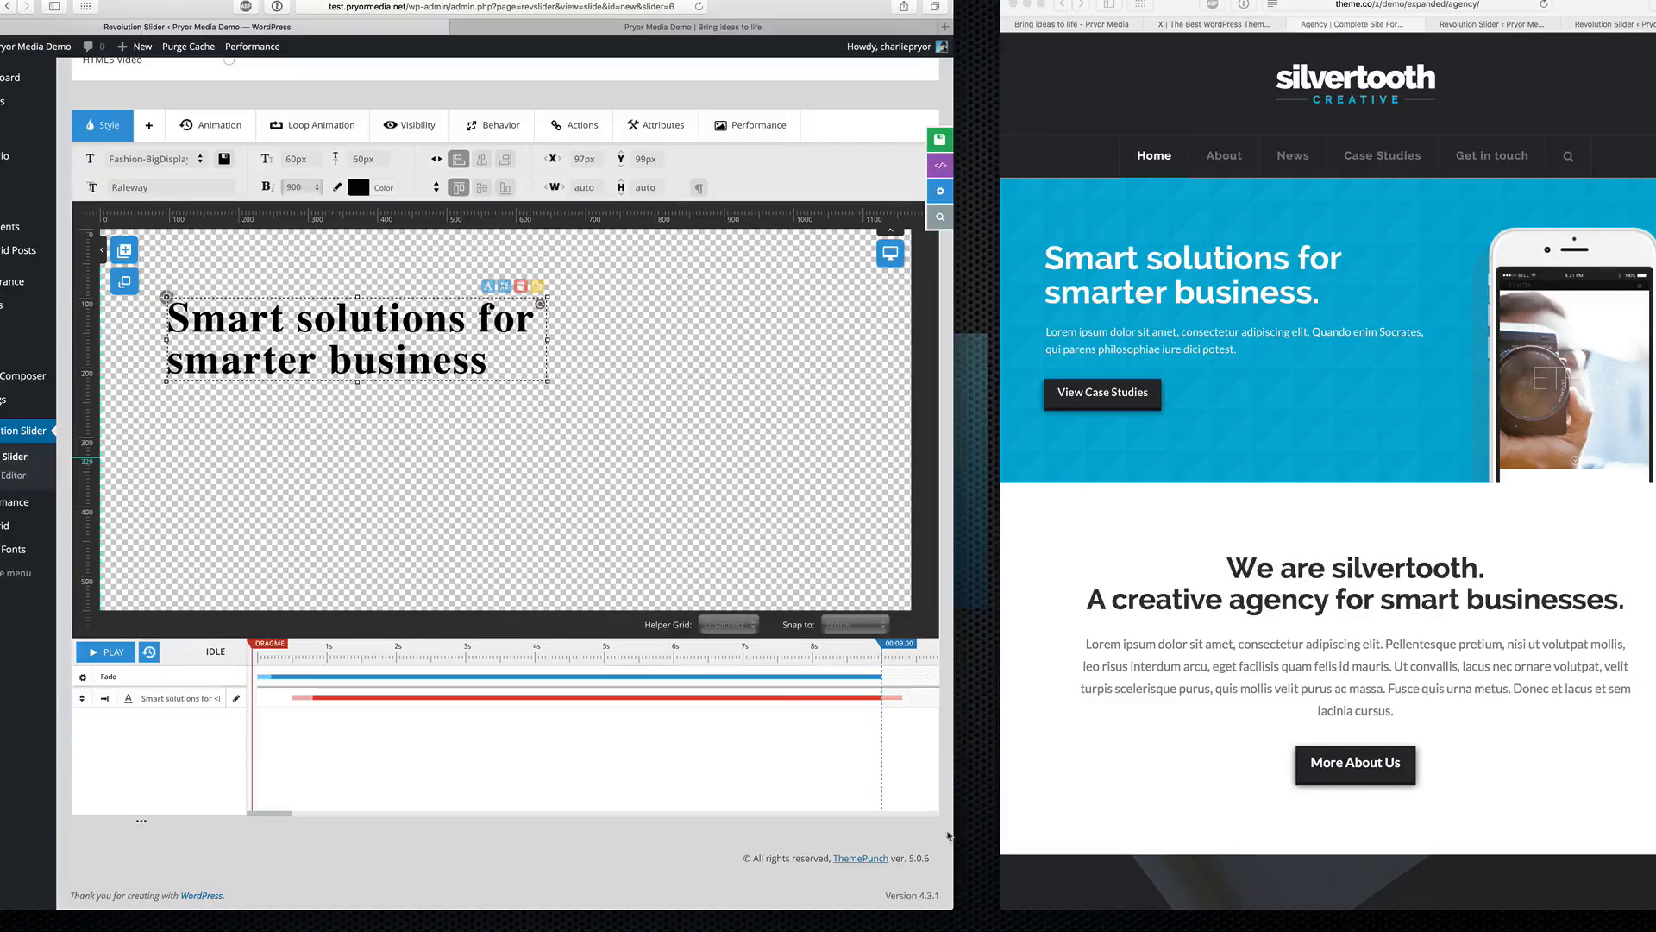
left_click_drag(956, 826, 1020, 817)
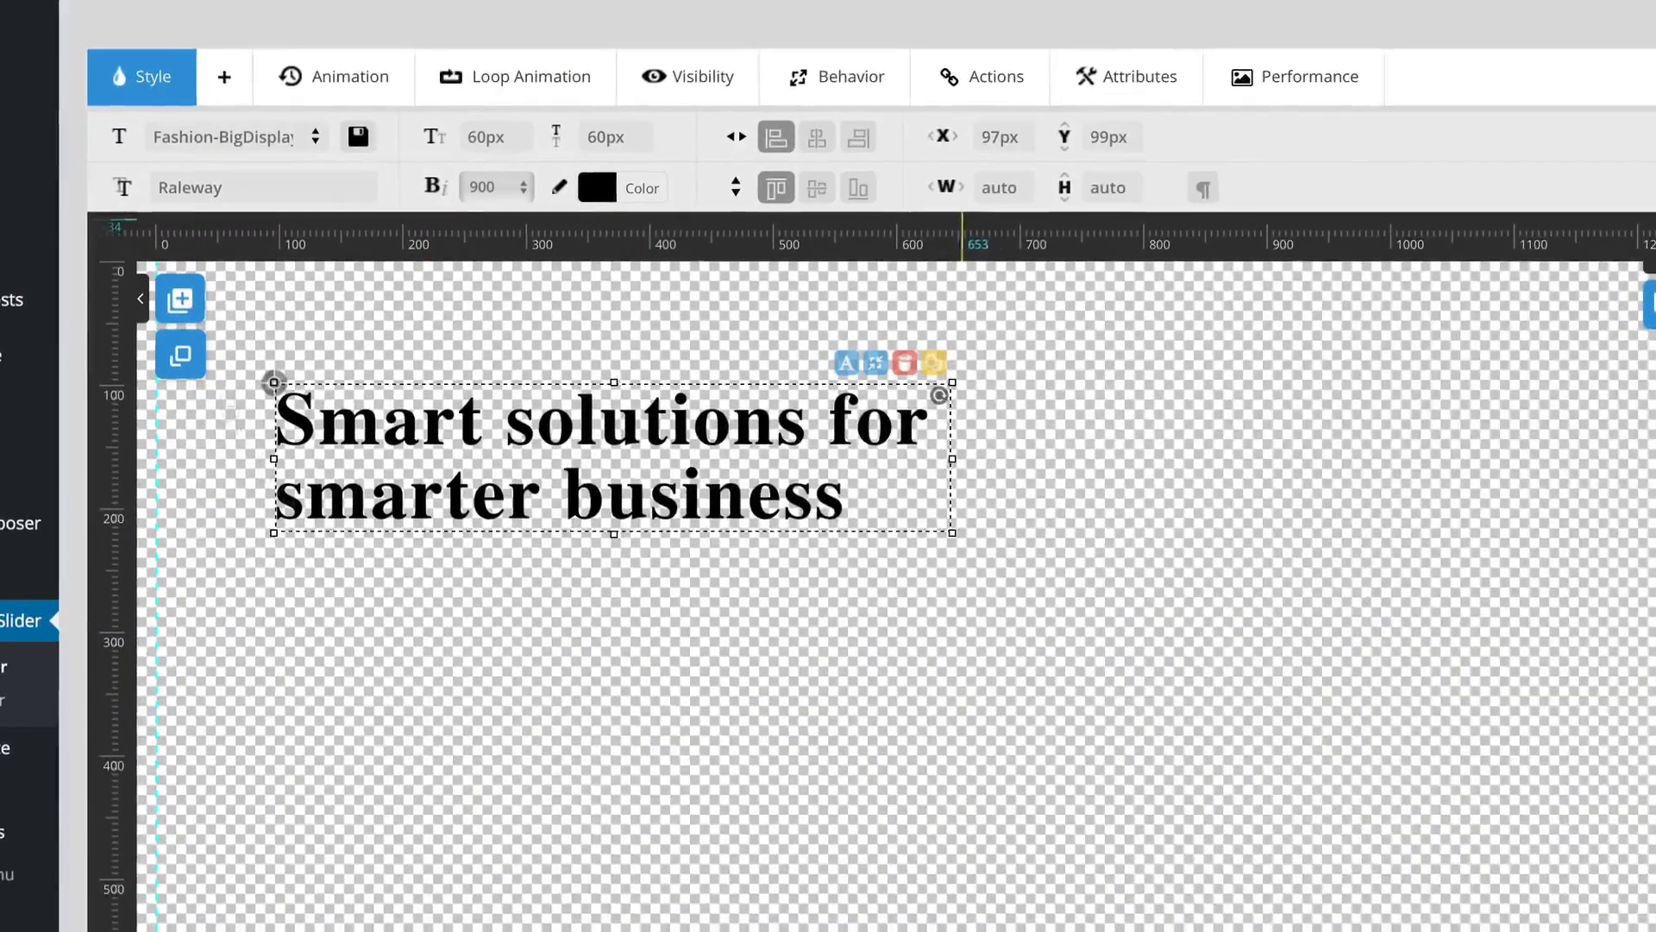
Step: Set the heading layer's font size to 50 px and its line height to 48 px
left_click(522, 569)
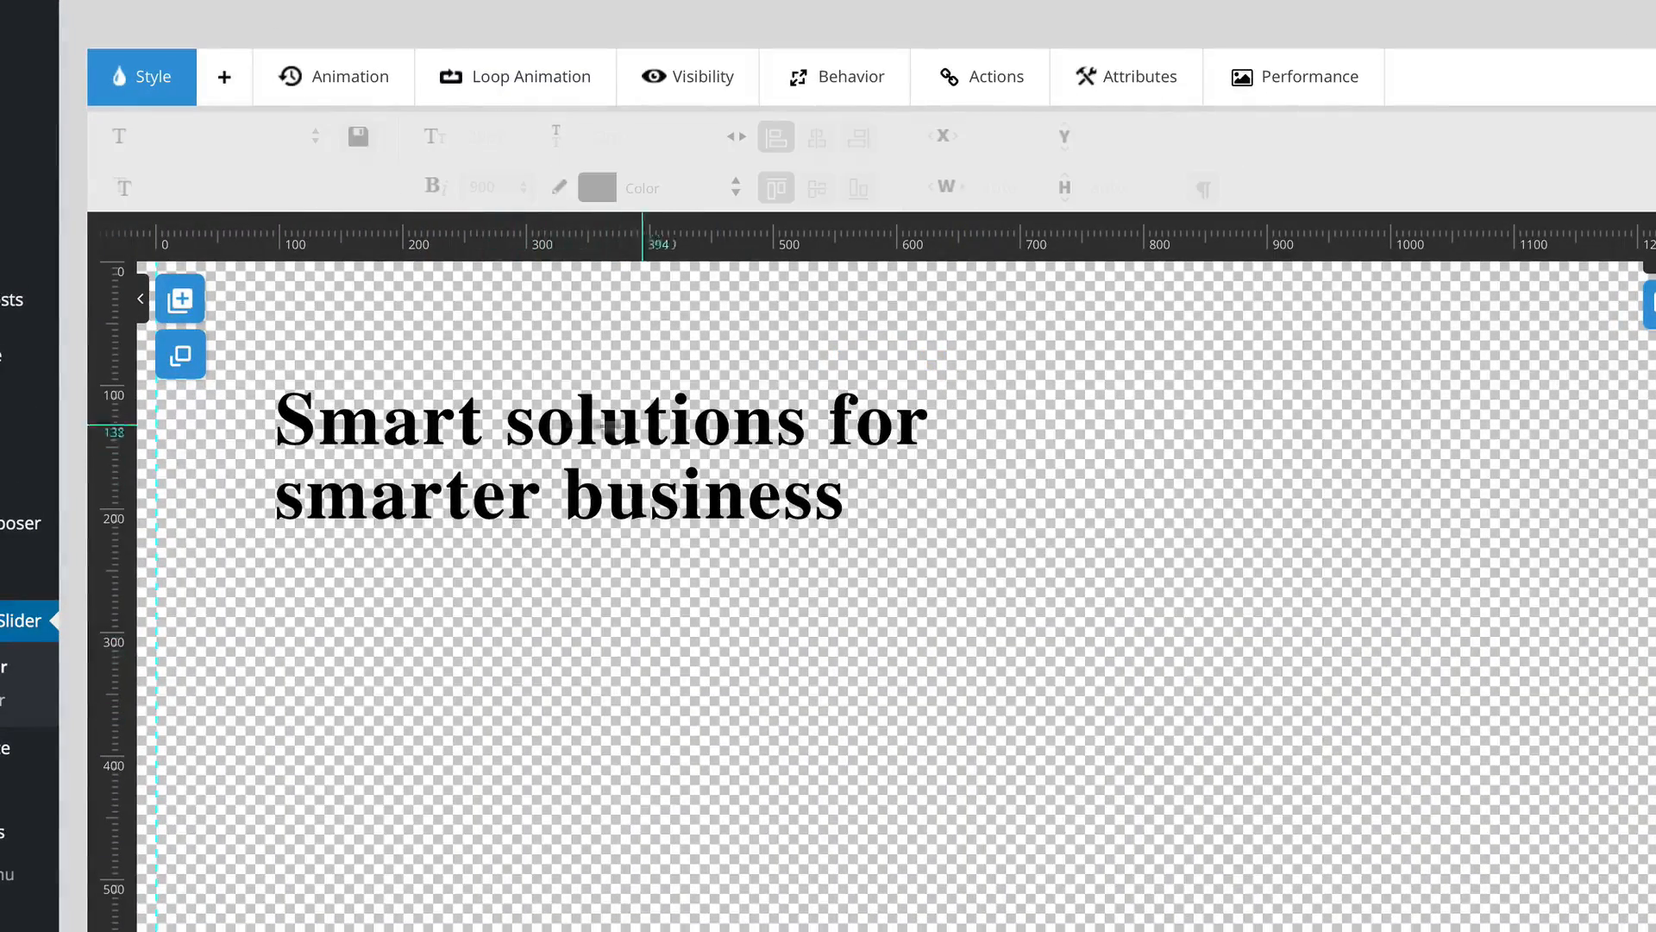
left_click(585, 435)
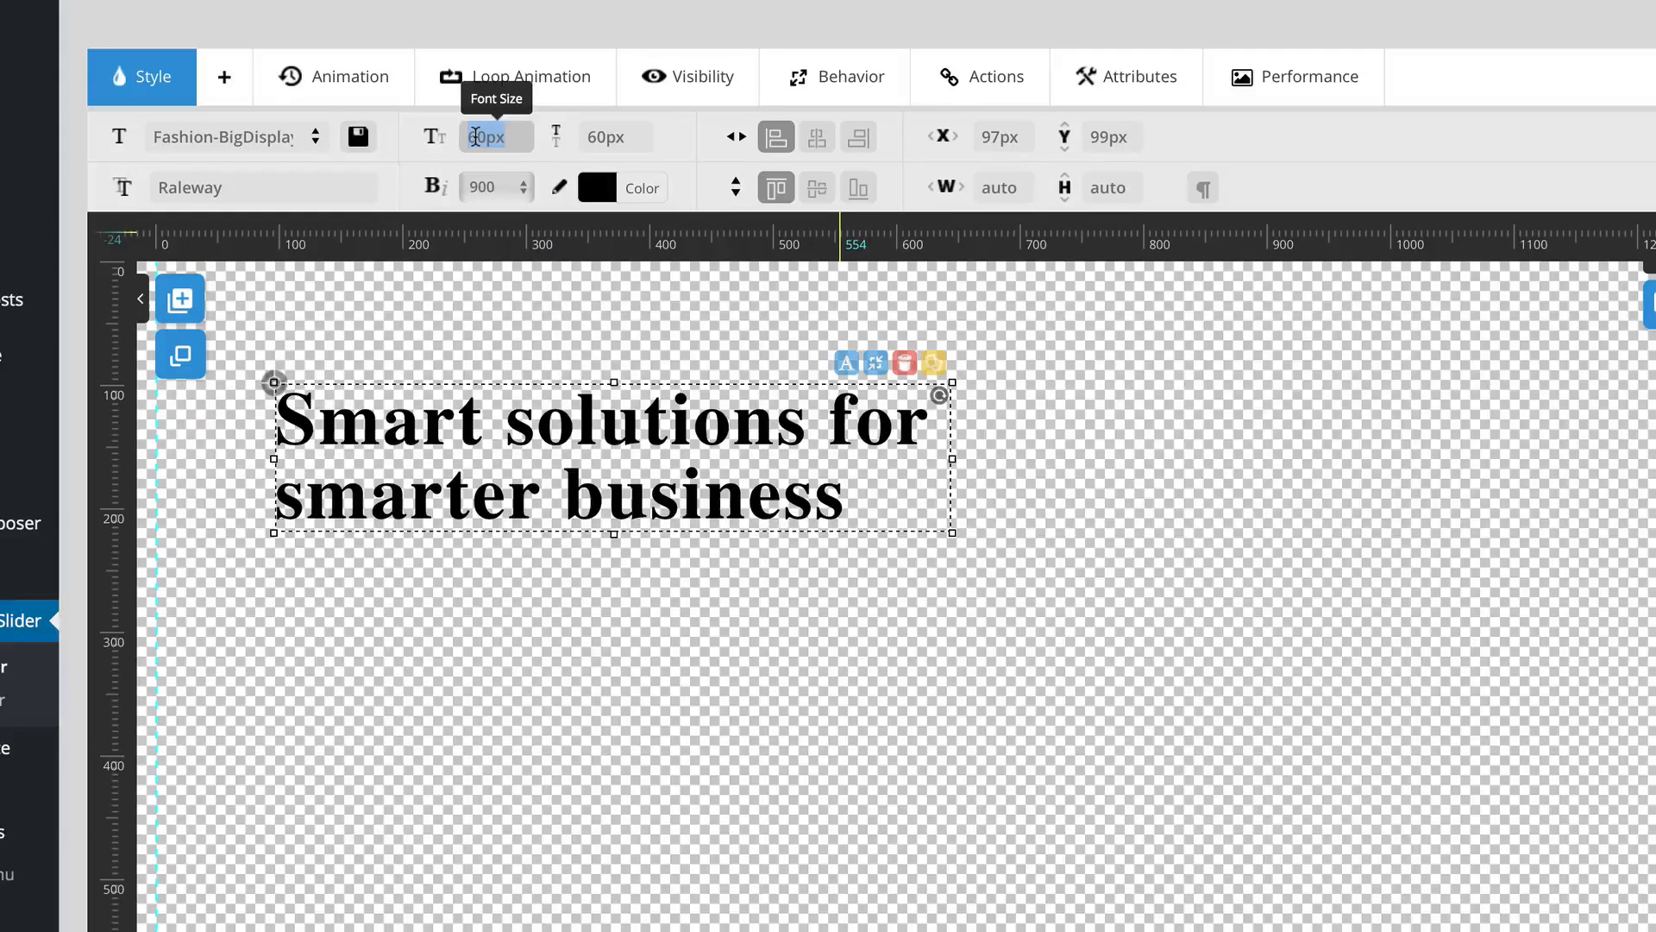
type("50")
key("Return")
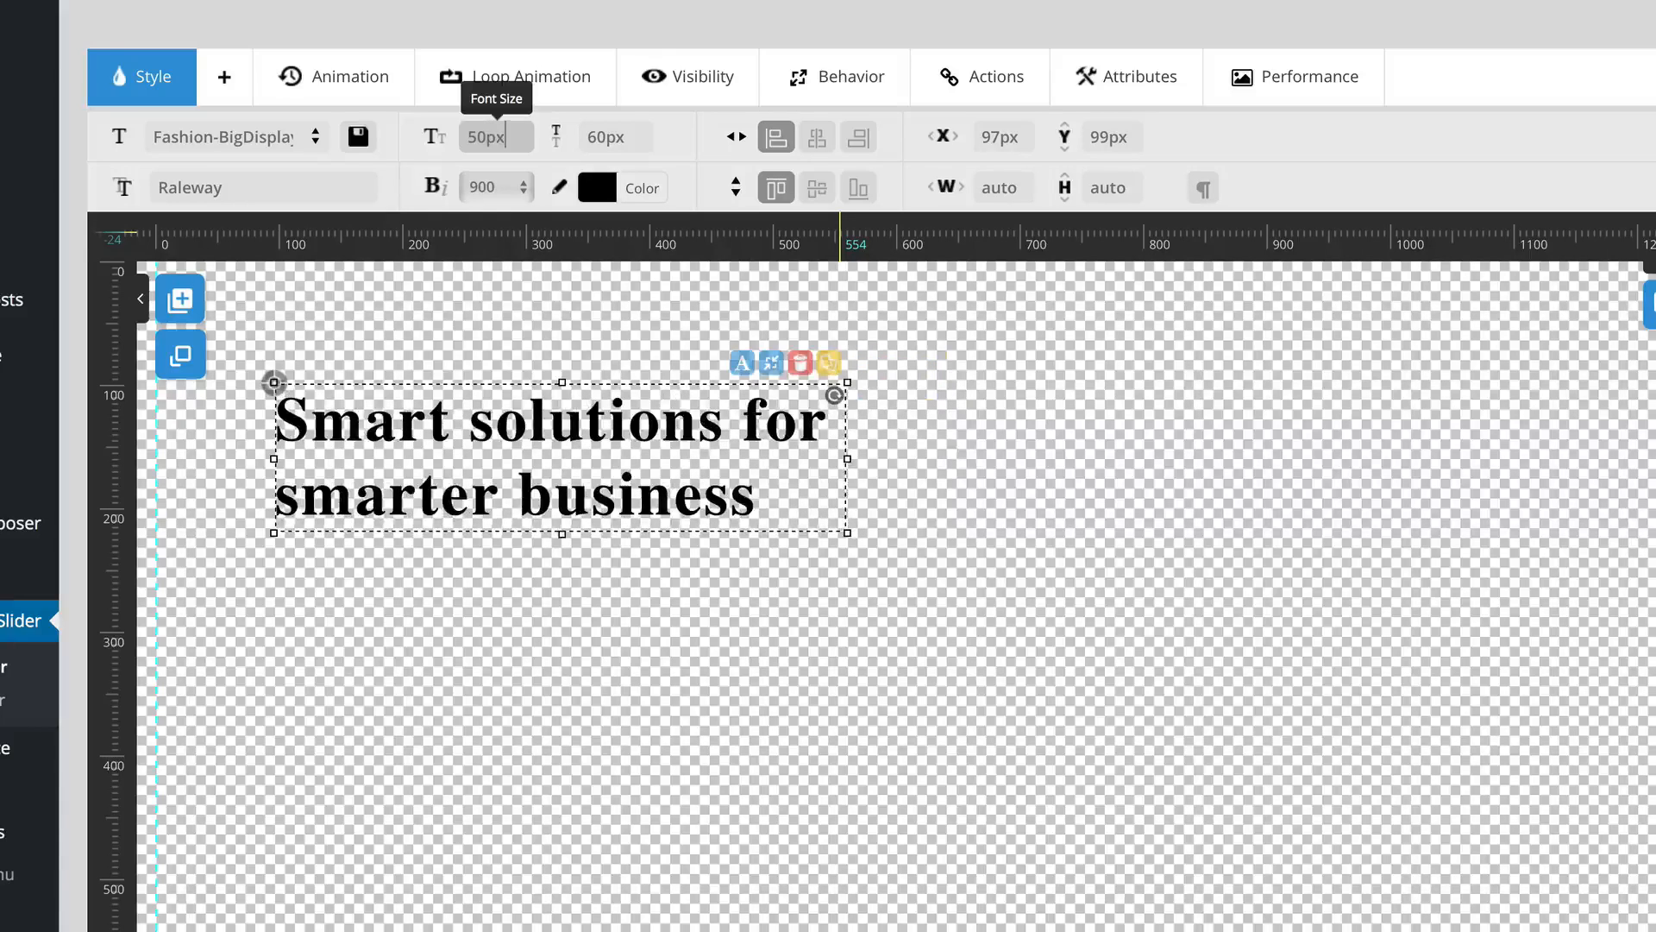
left_click(597, 136)
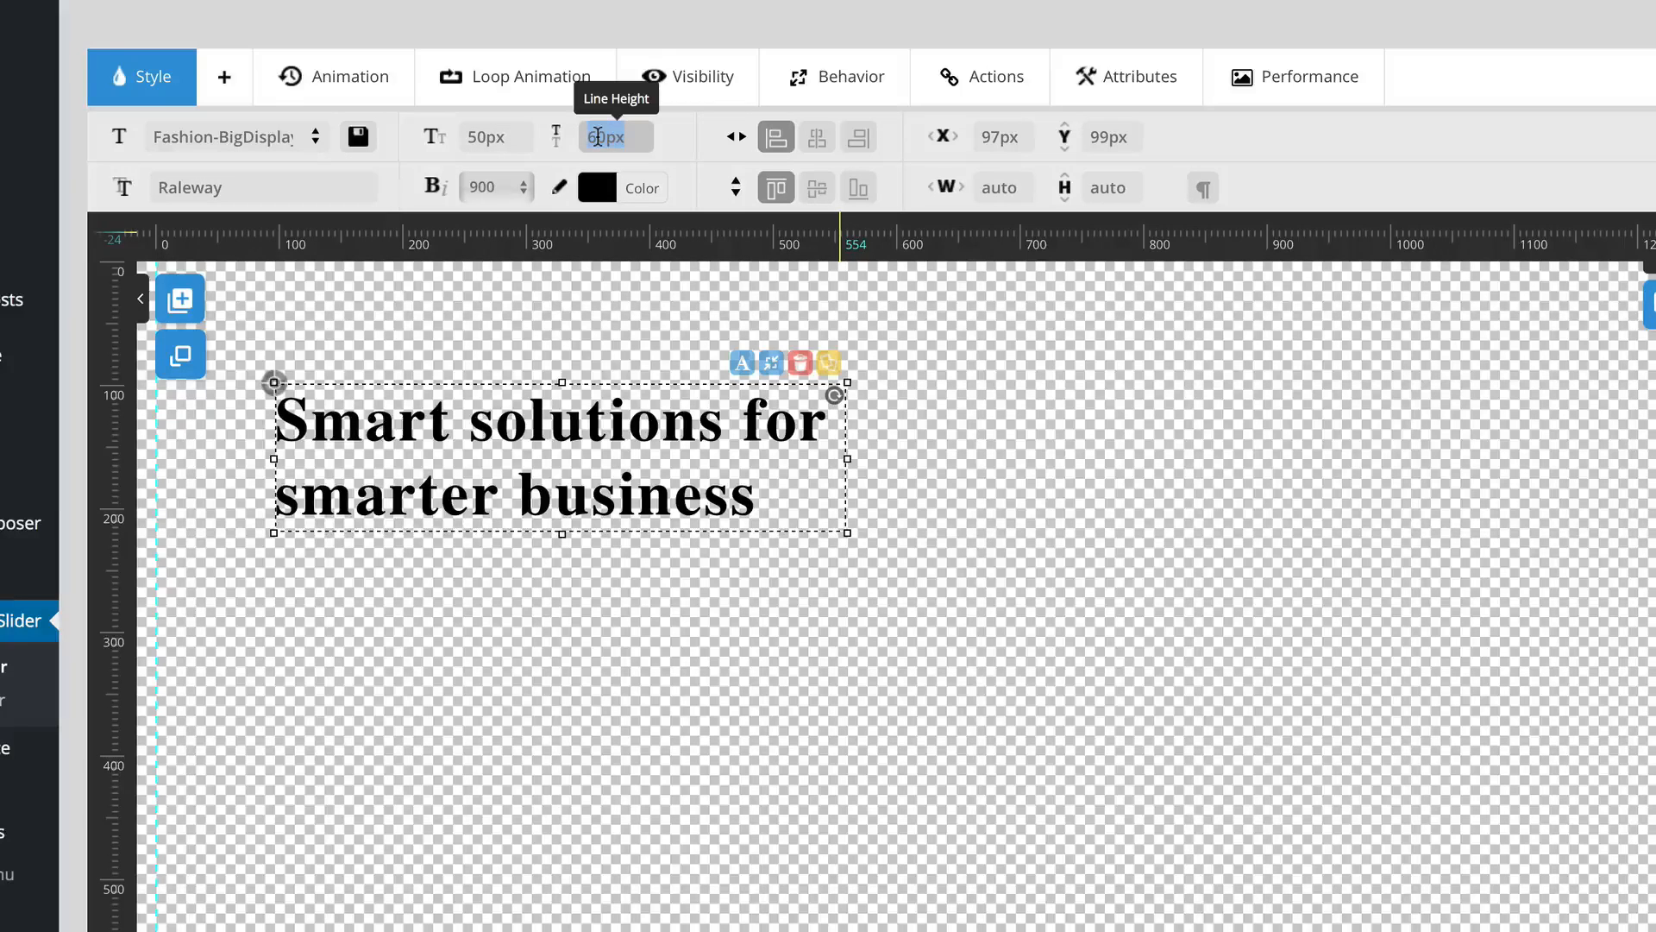
type("48")
key("Return")
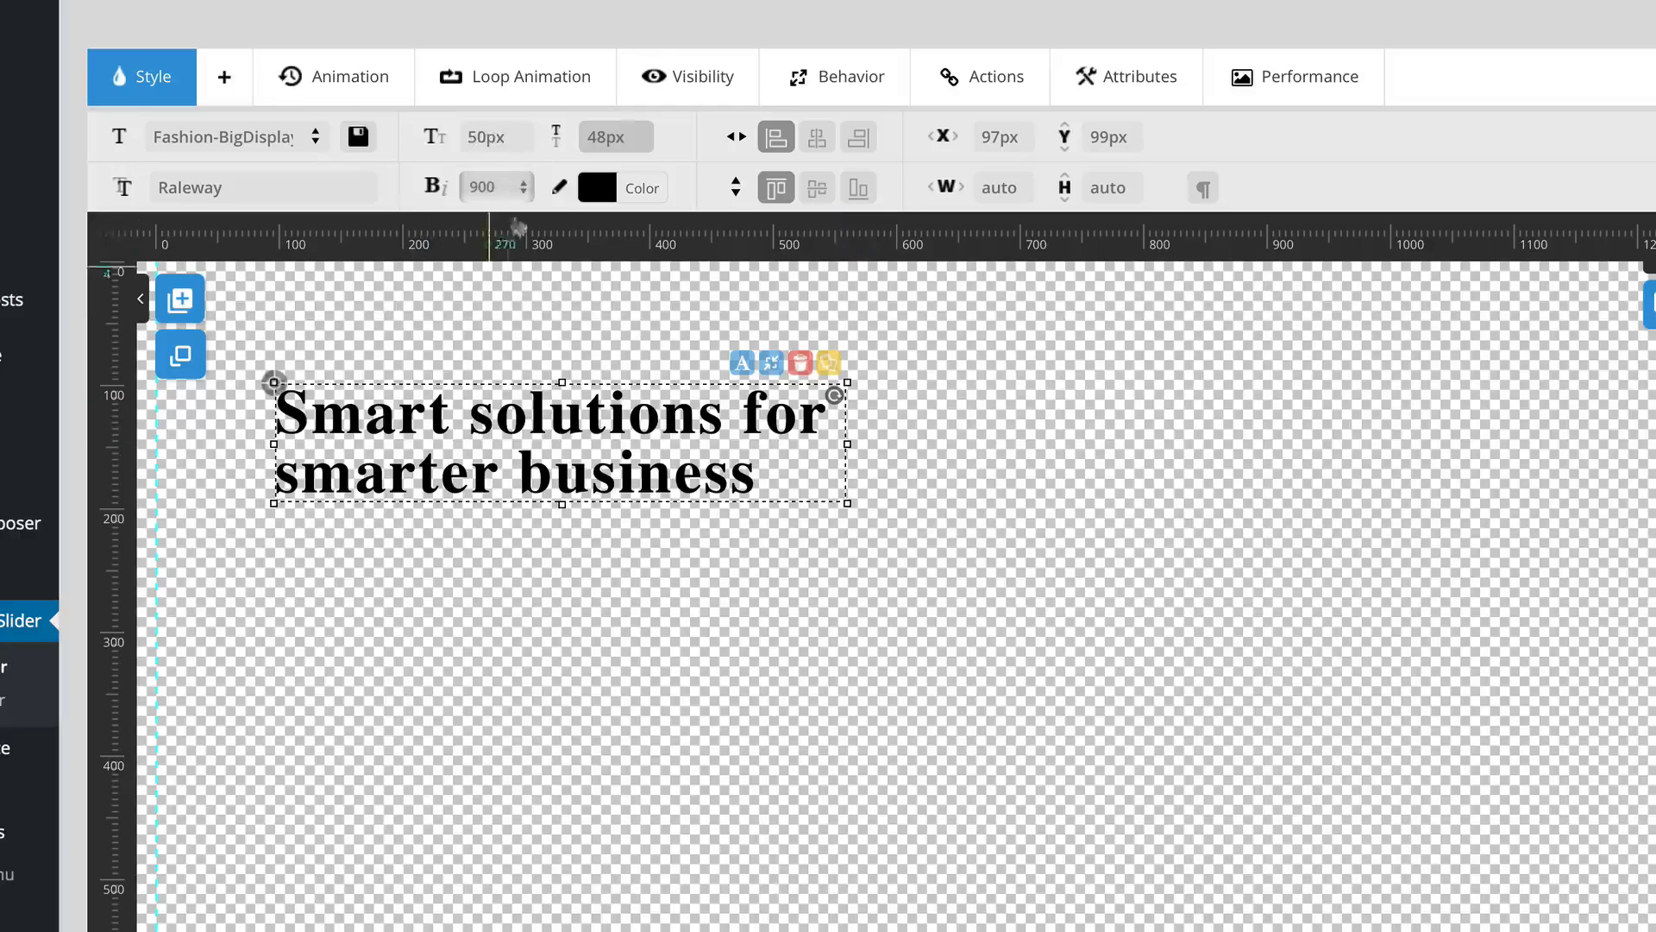
Step: Keep the heading's font weight at 900 and set its text colour to white, #ffffff
left_click(509, 187)
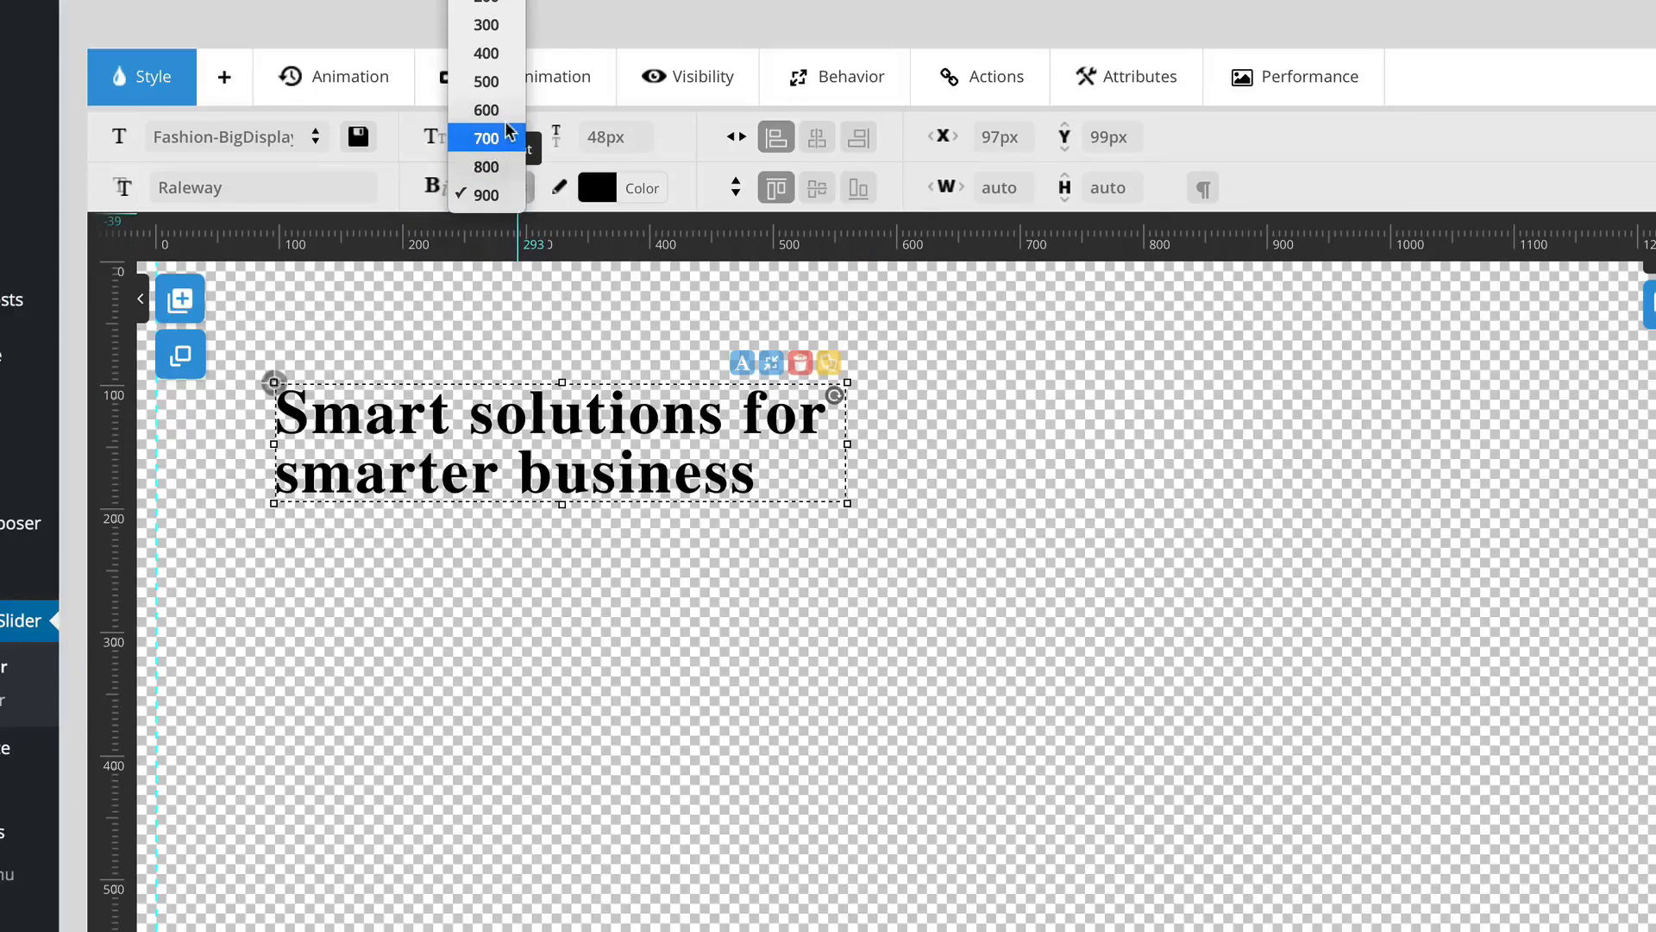
left_click(487, 195)
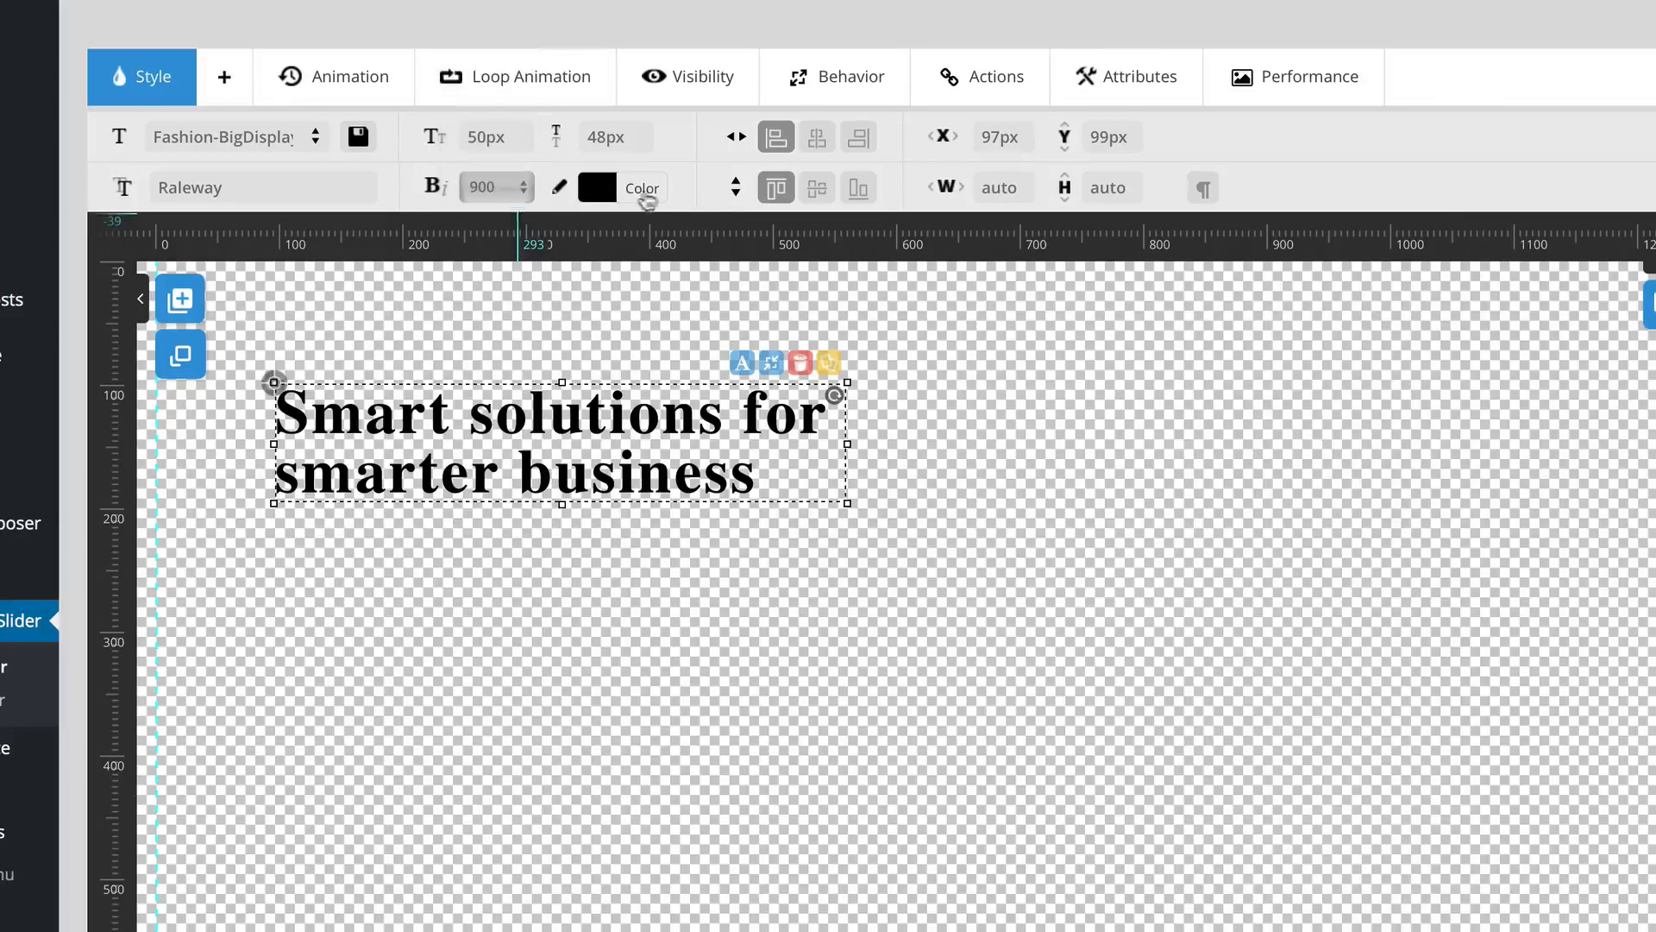
left_click(589, 191)
left_click(651, 287)
double_click(627, 471)
type("ffffff")
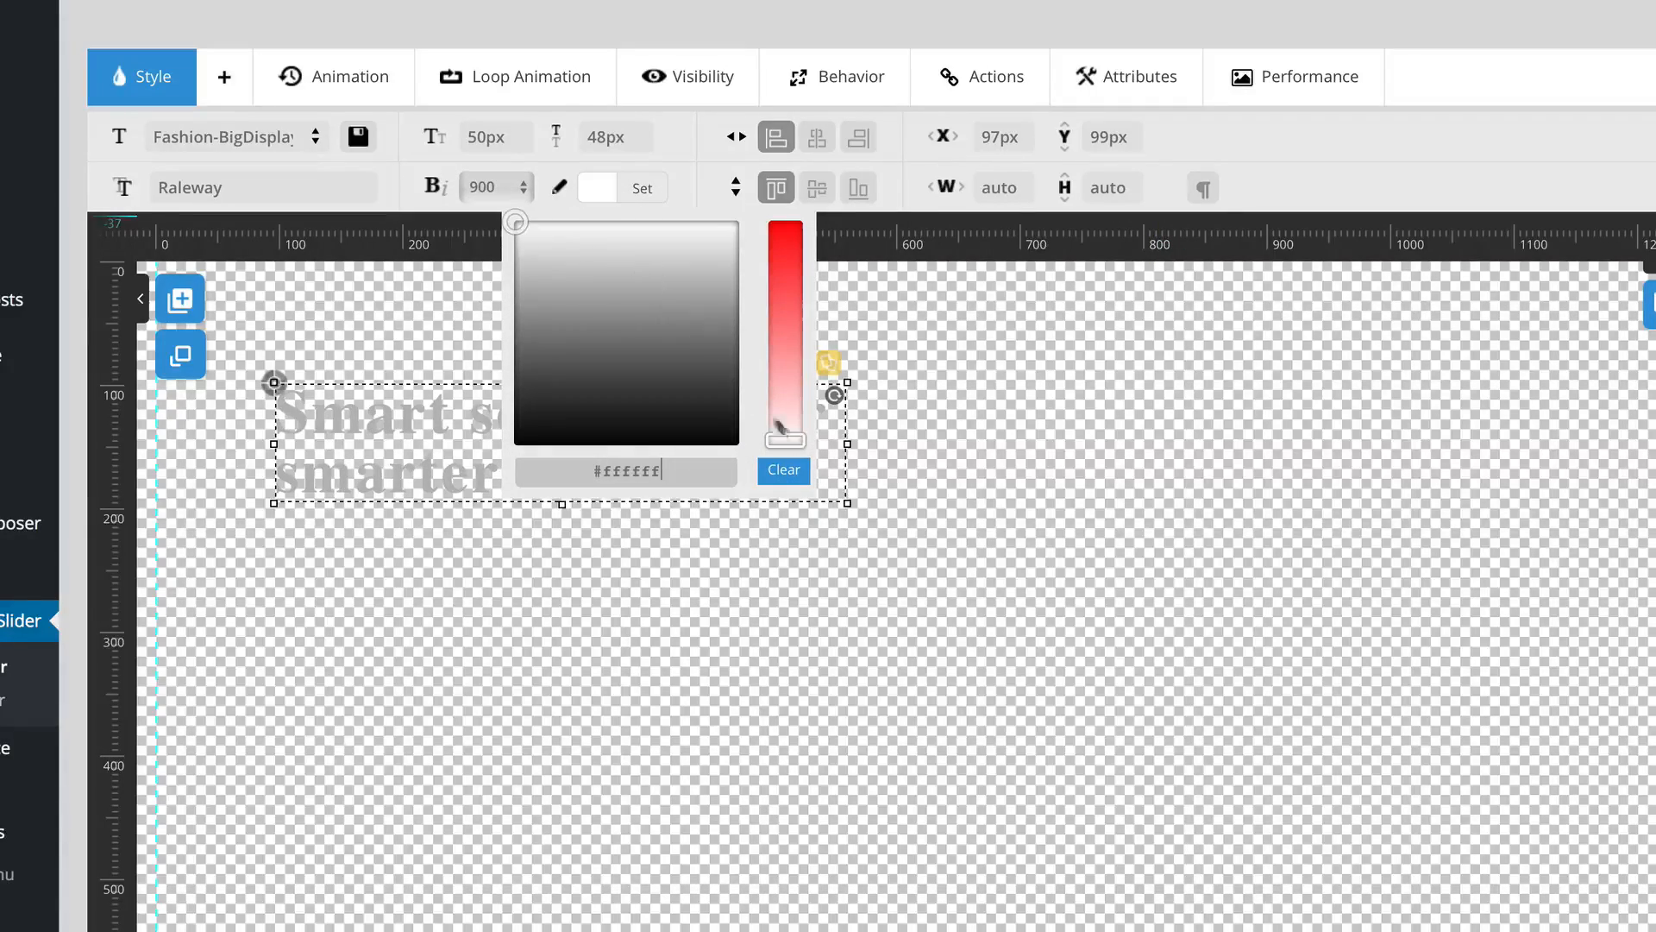
left_click(1016, 523)
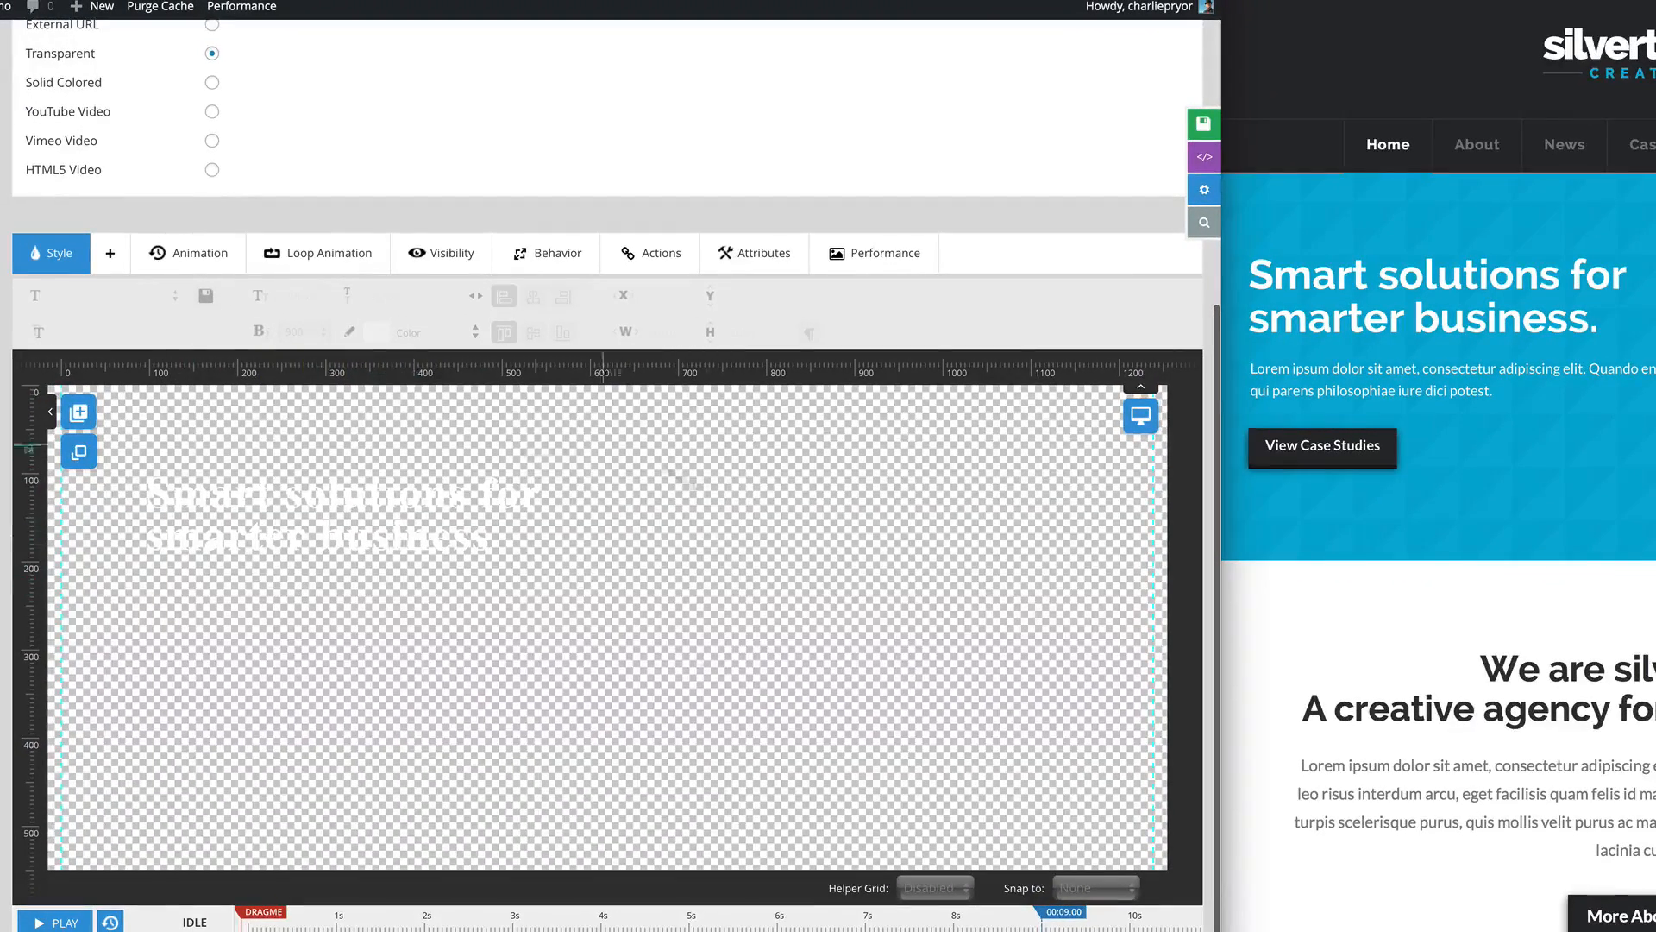
Step: Switch the slide's main background to Solid Colored and choose a medium grey so the white heading stands out
scroll(307, 592, "up", 3)
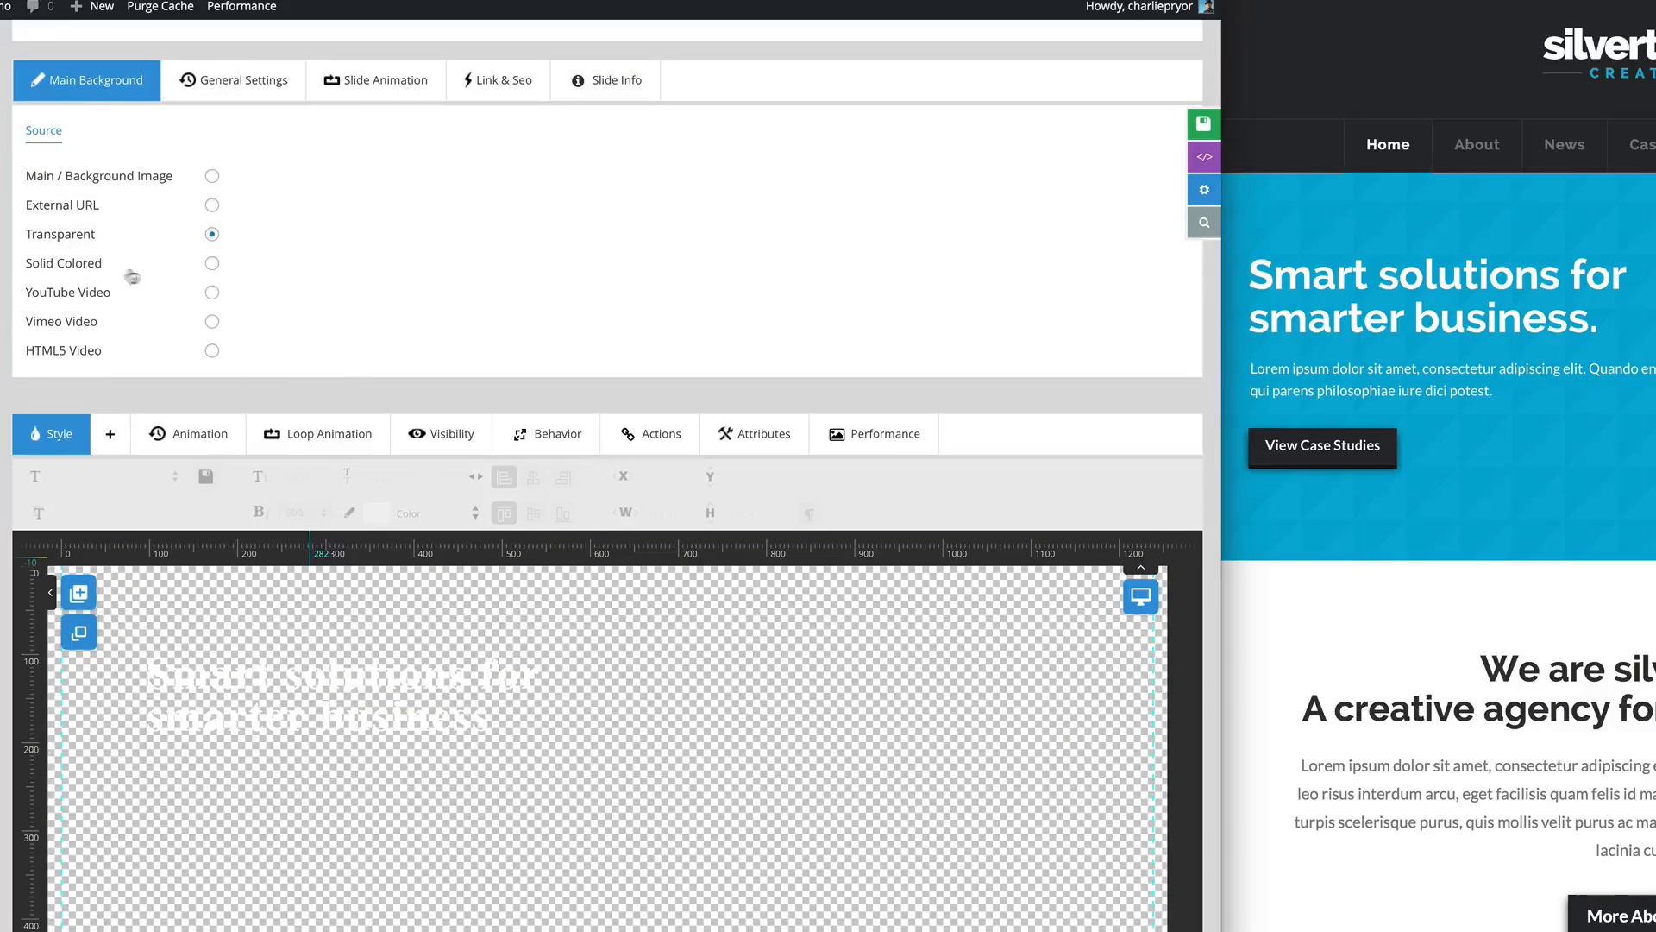
left_click(212, 264)
left_click(250, 268)
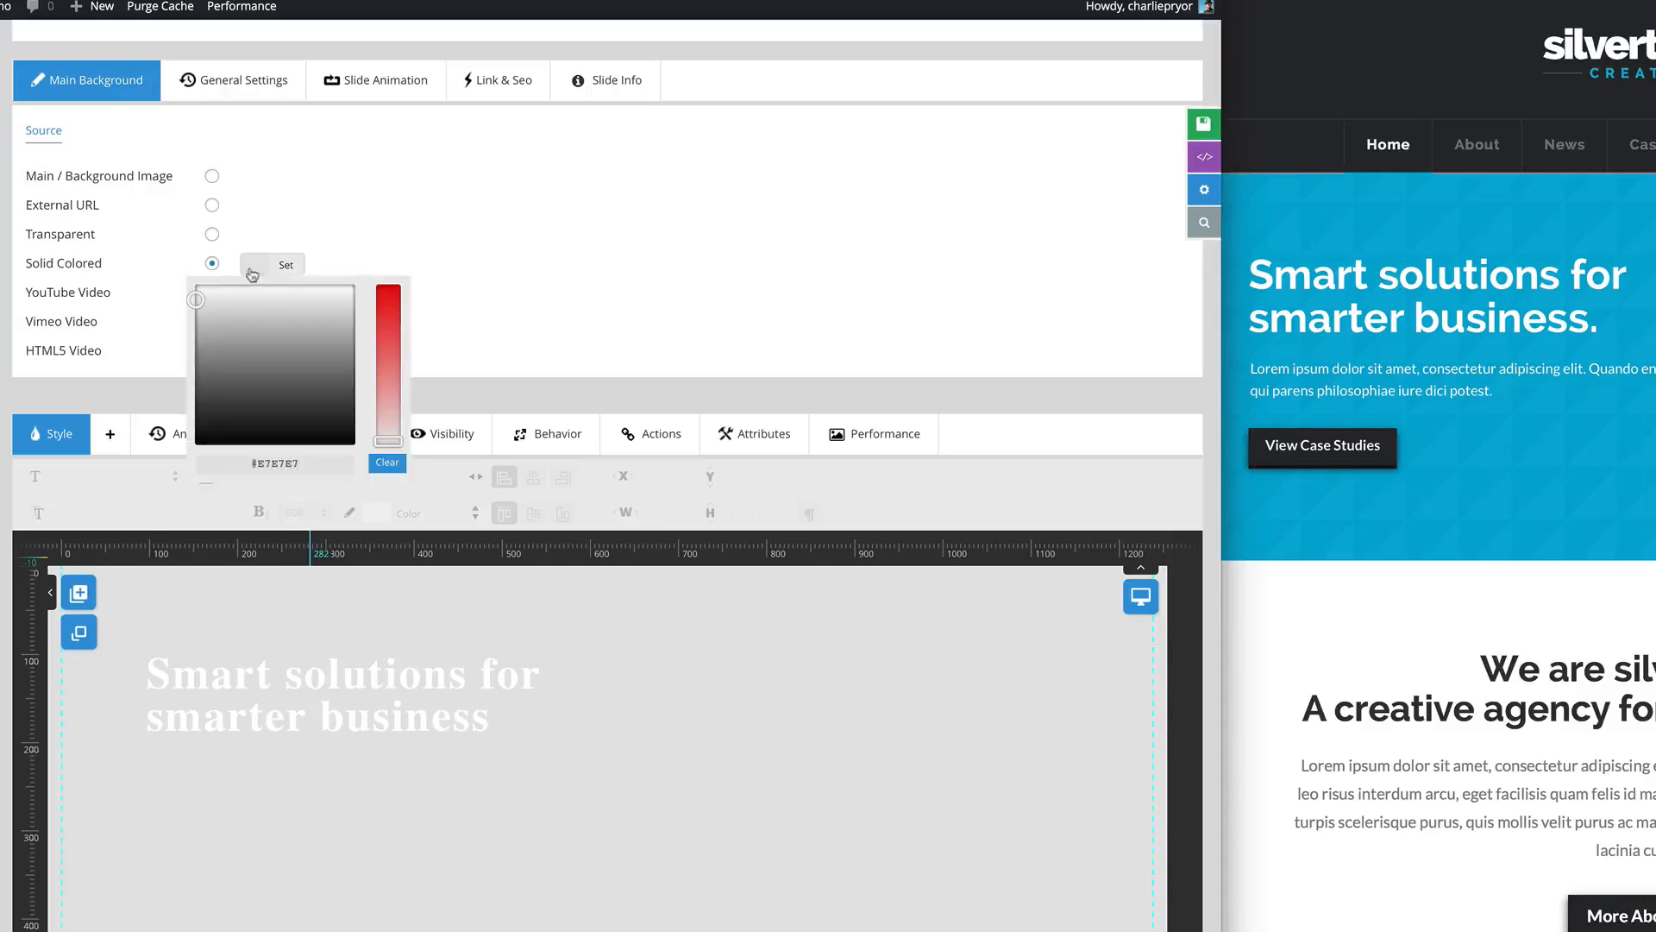
left_click_drag(197, 303, 200, 332)
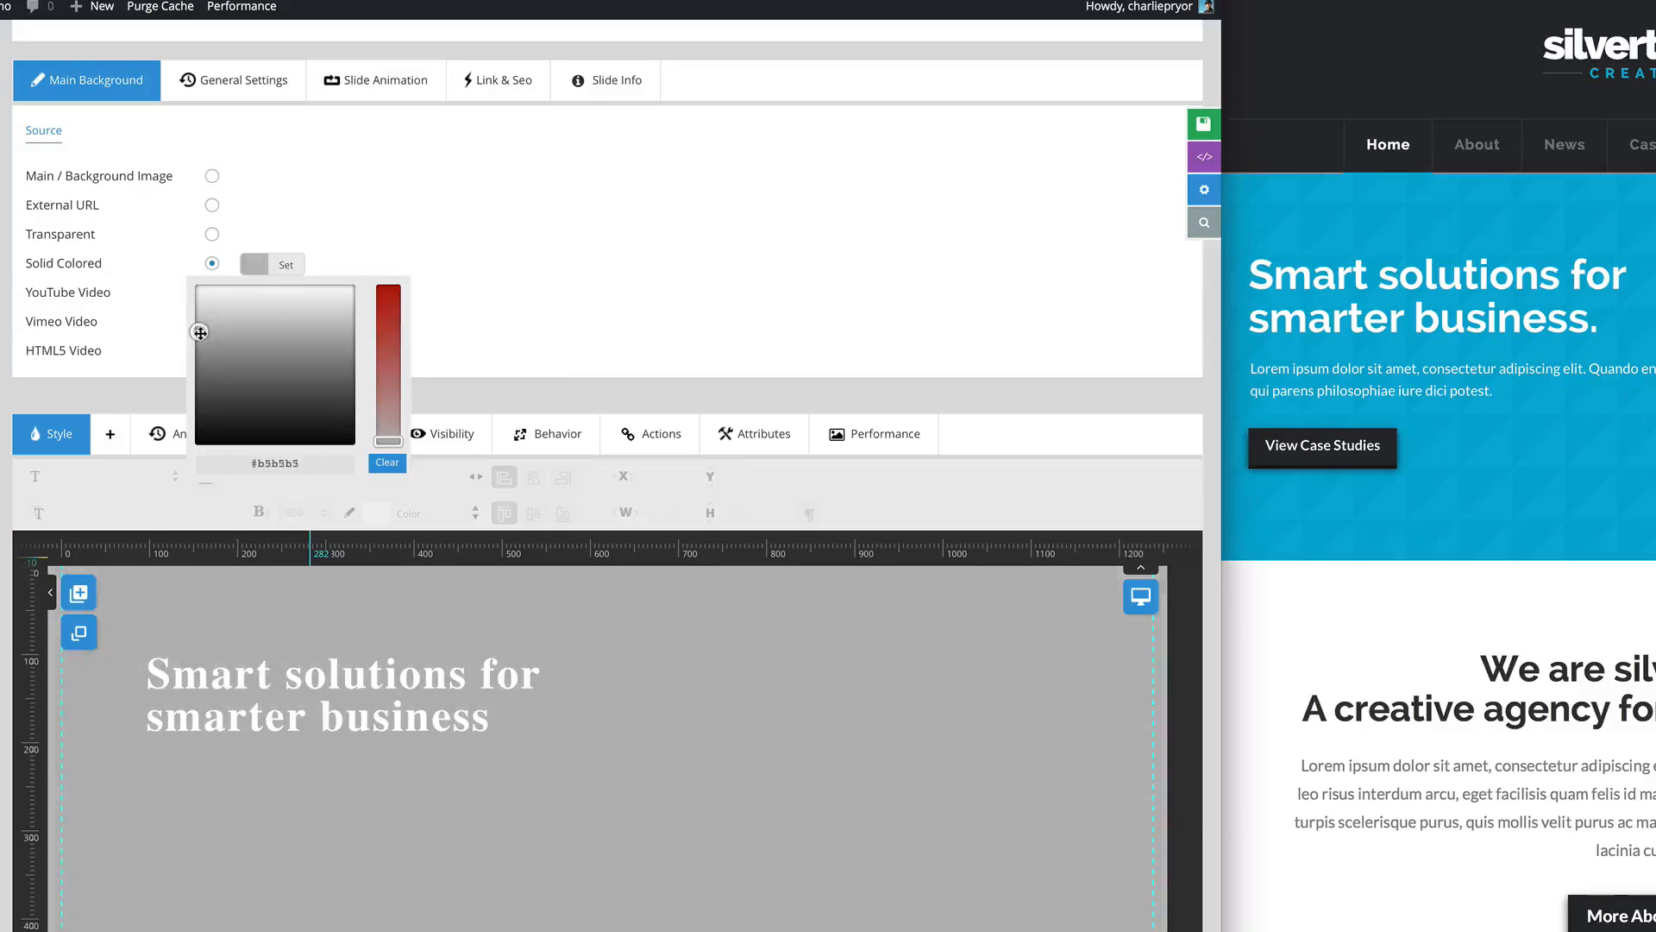
left_click(492, 336)
Step: Add a second Text/Html layer and place it below the heading at X 100 px, Y 244 px
scroll(494, 392, "down", 3)
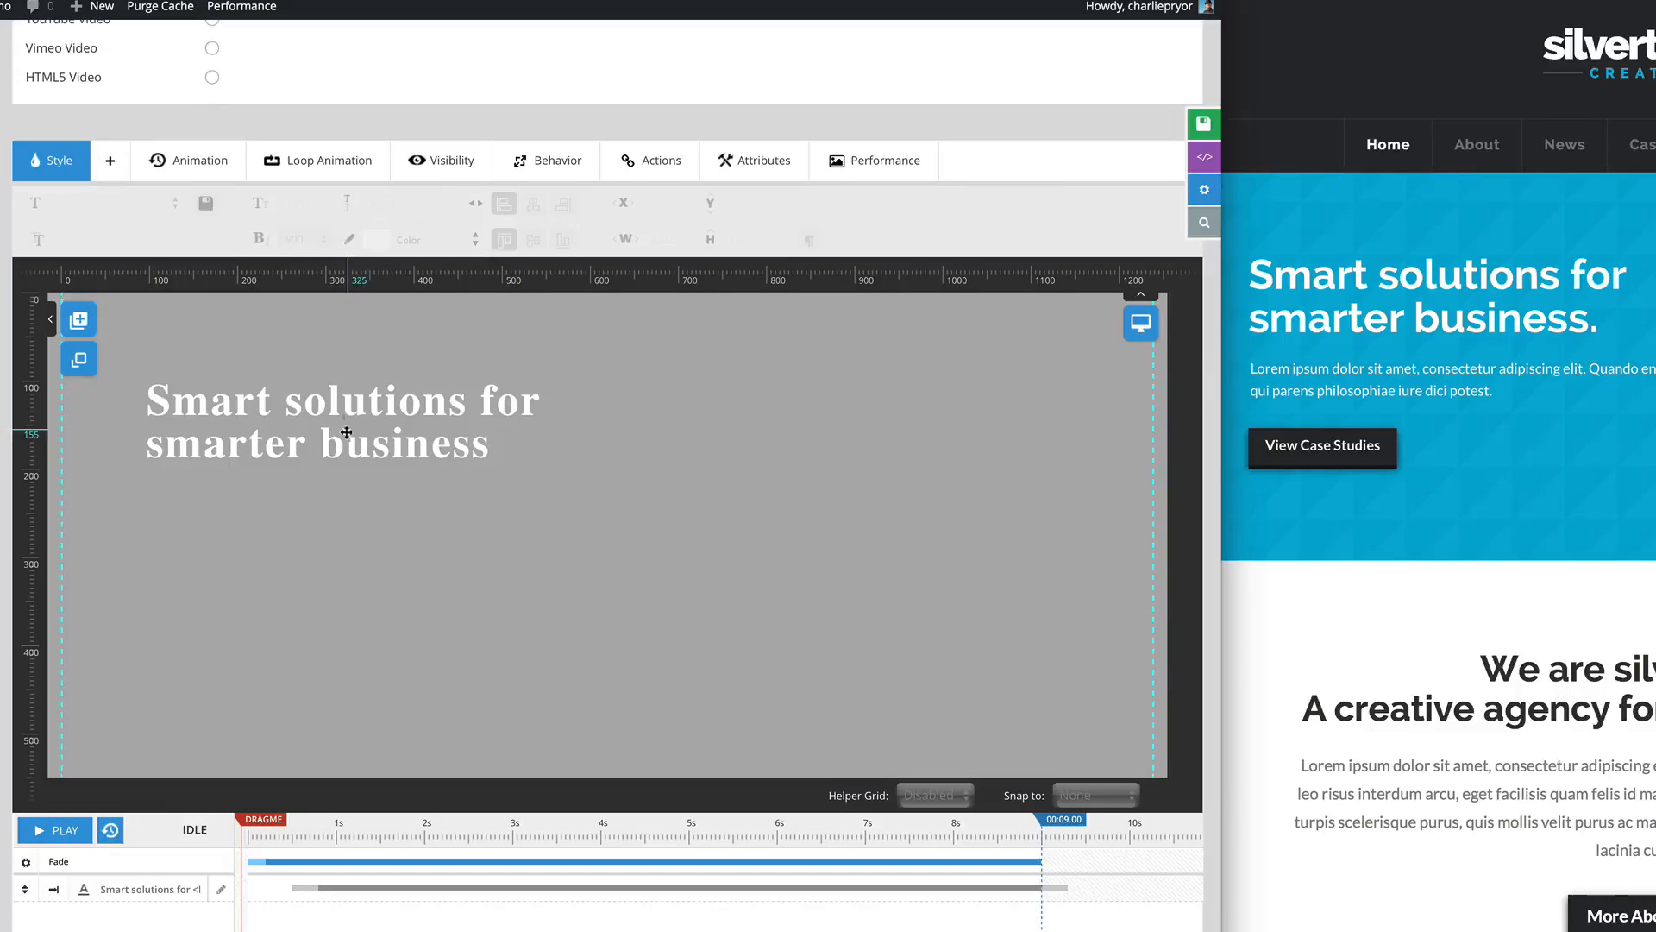
scroll(325, 436, "up", 3)
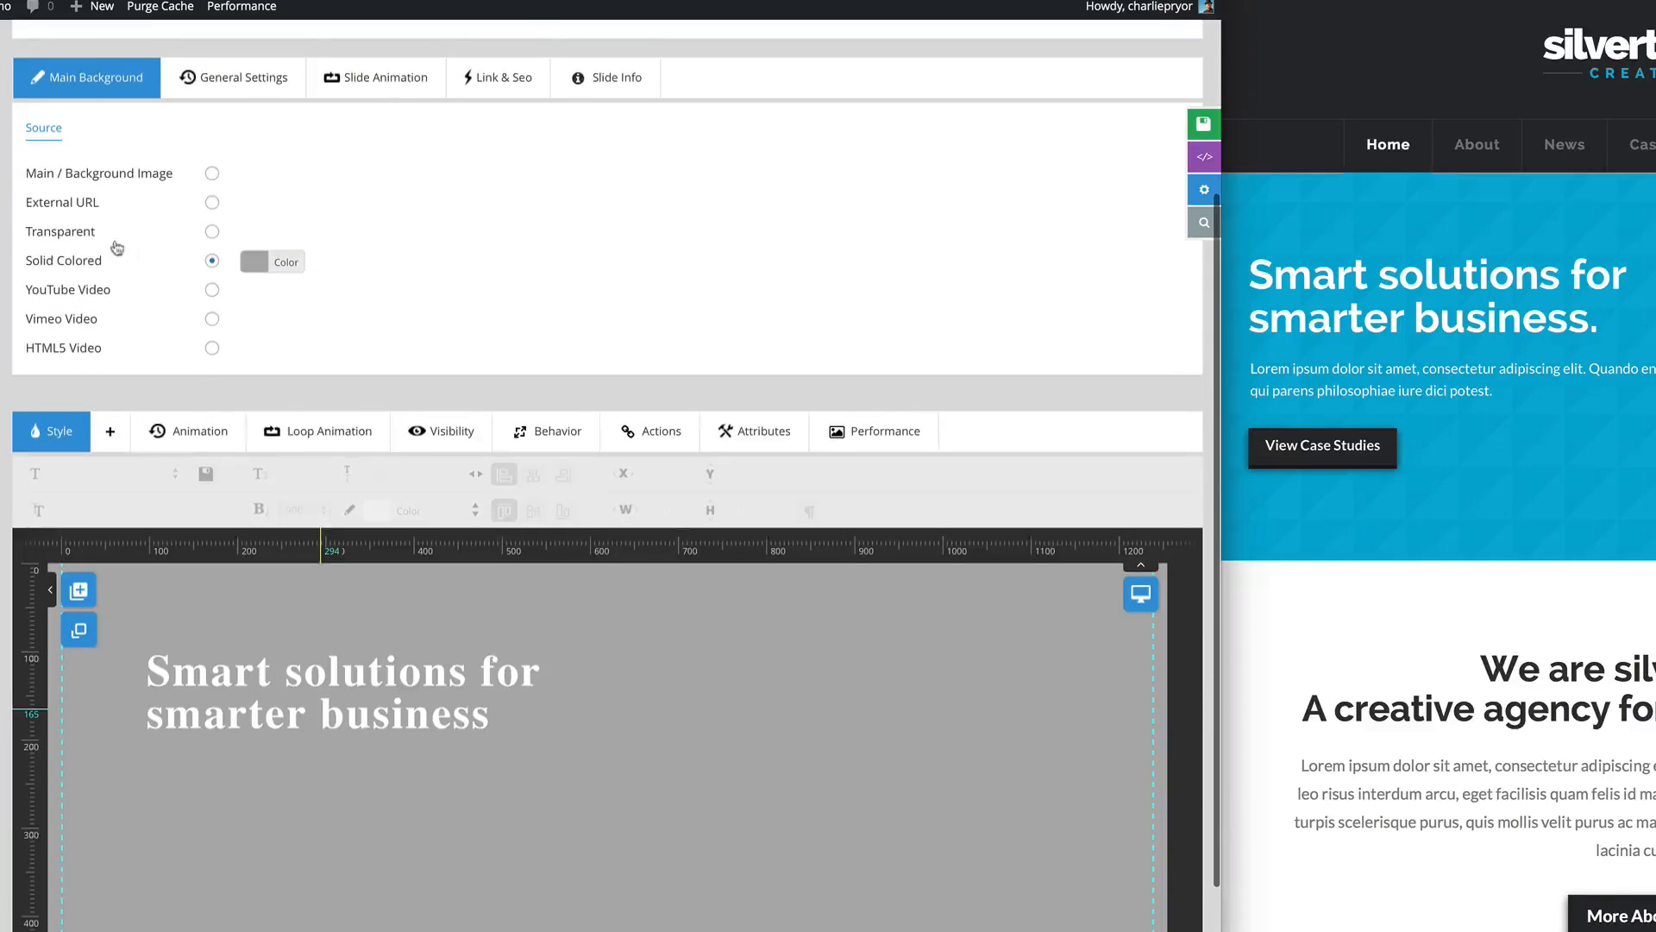
scroll(318, 321, "down", 4)
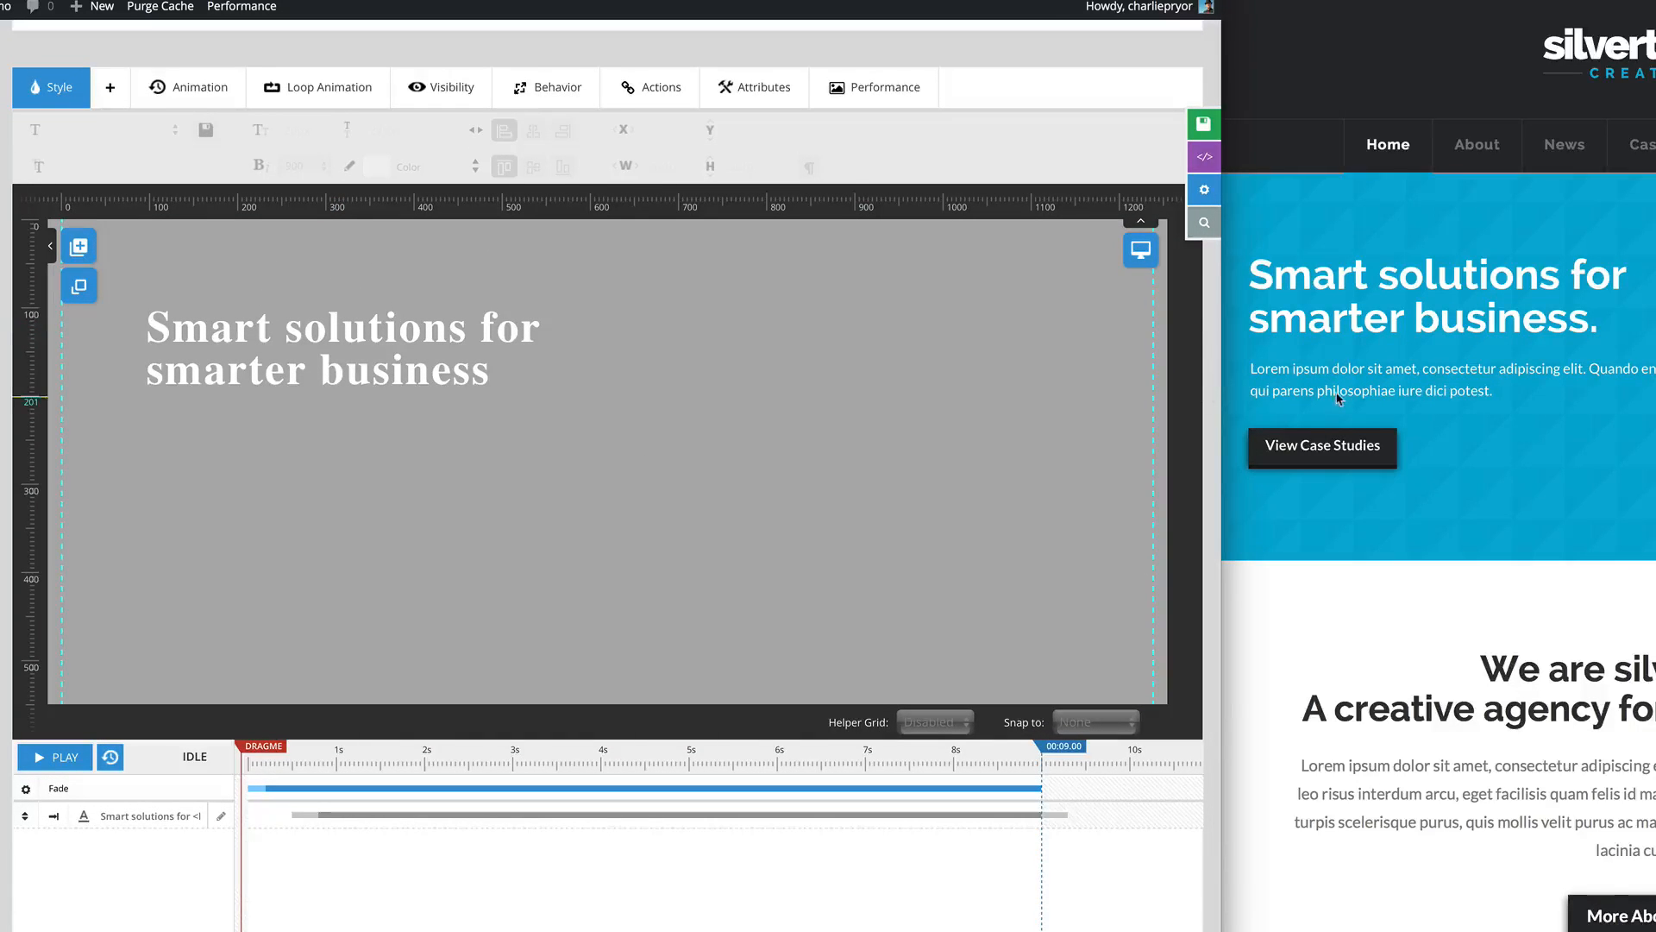
mouse_move(107, 256)
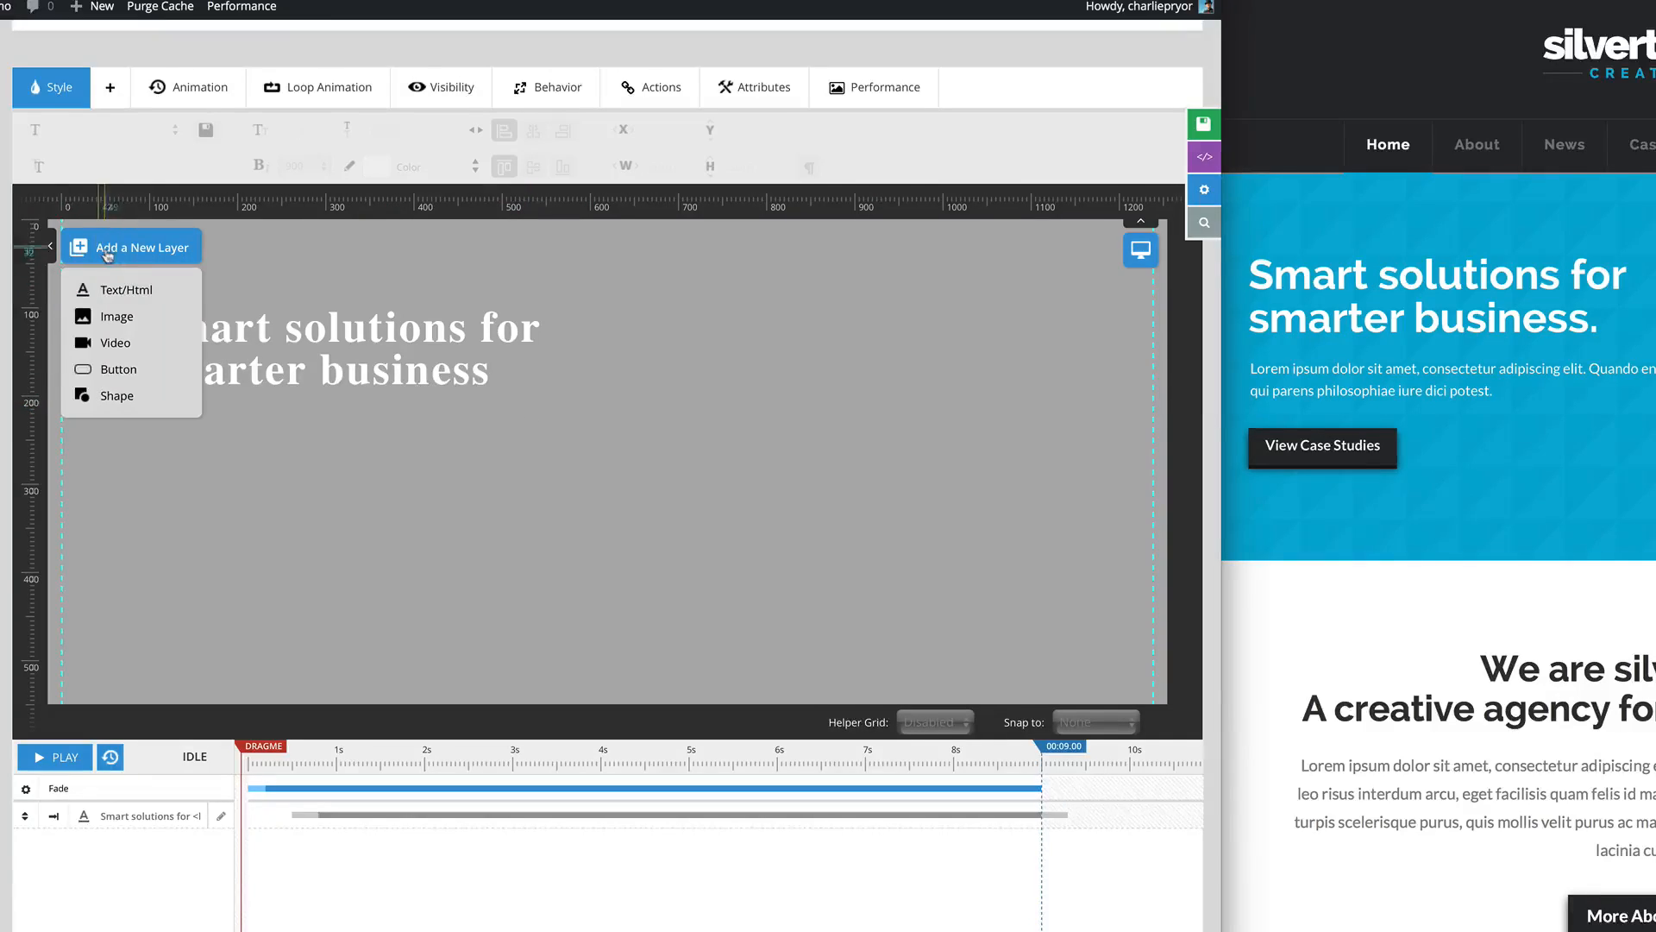
left_click(126, 290)
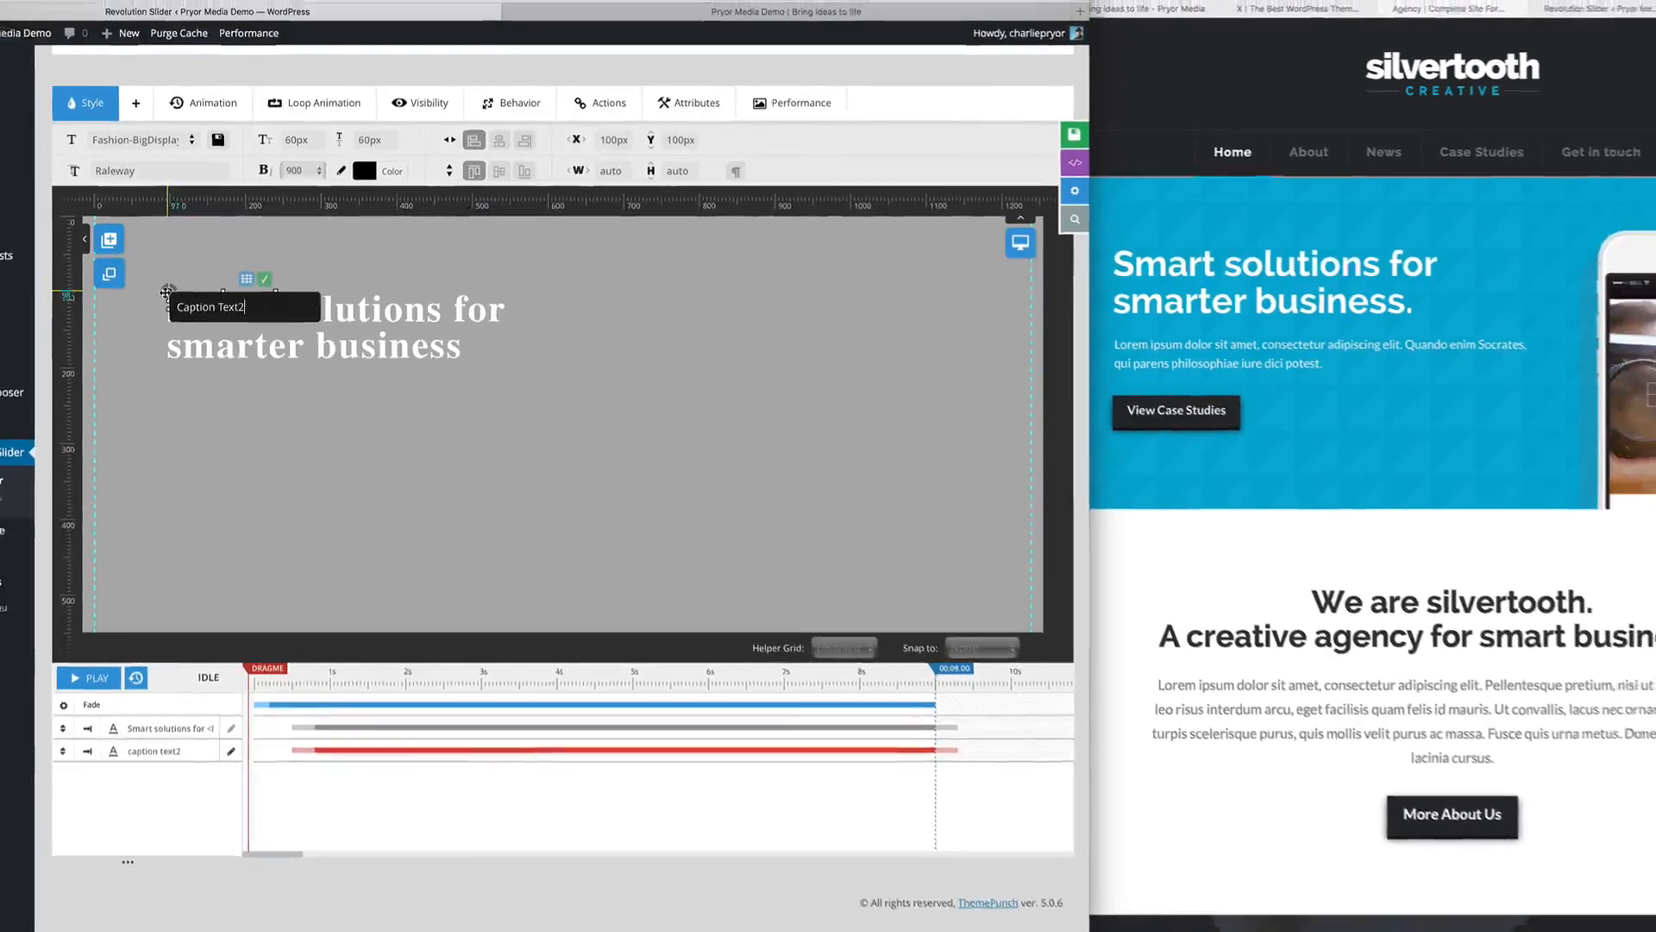
left_click_drag(166, 293, 150, 397)
Step: Replace the new layer's caption with placeholder text copied from the menu-bar text generator, and move the layer to X 97 px, Y 214 px
double_click(212, 412)
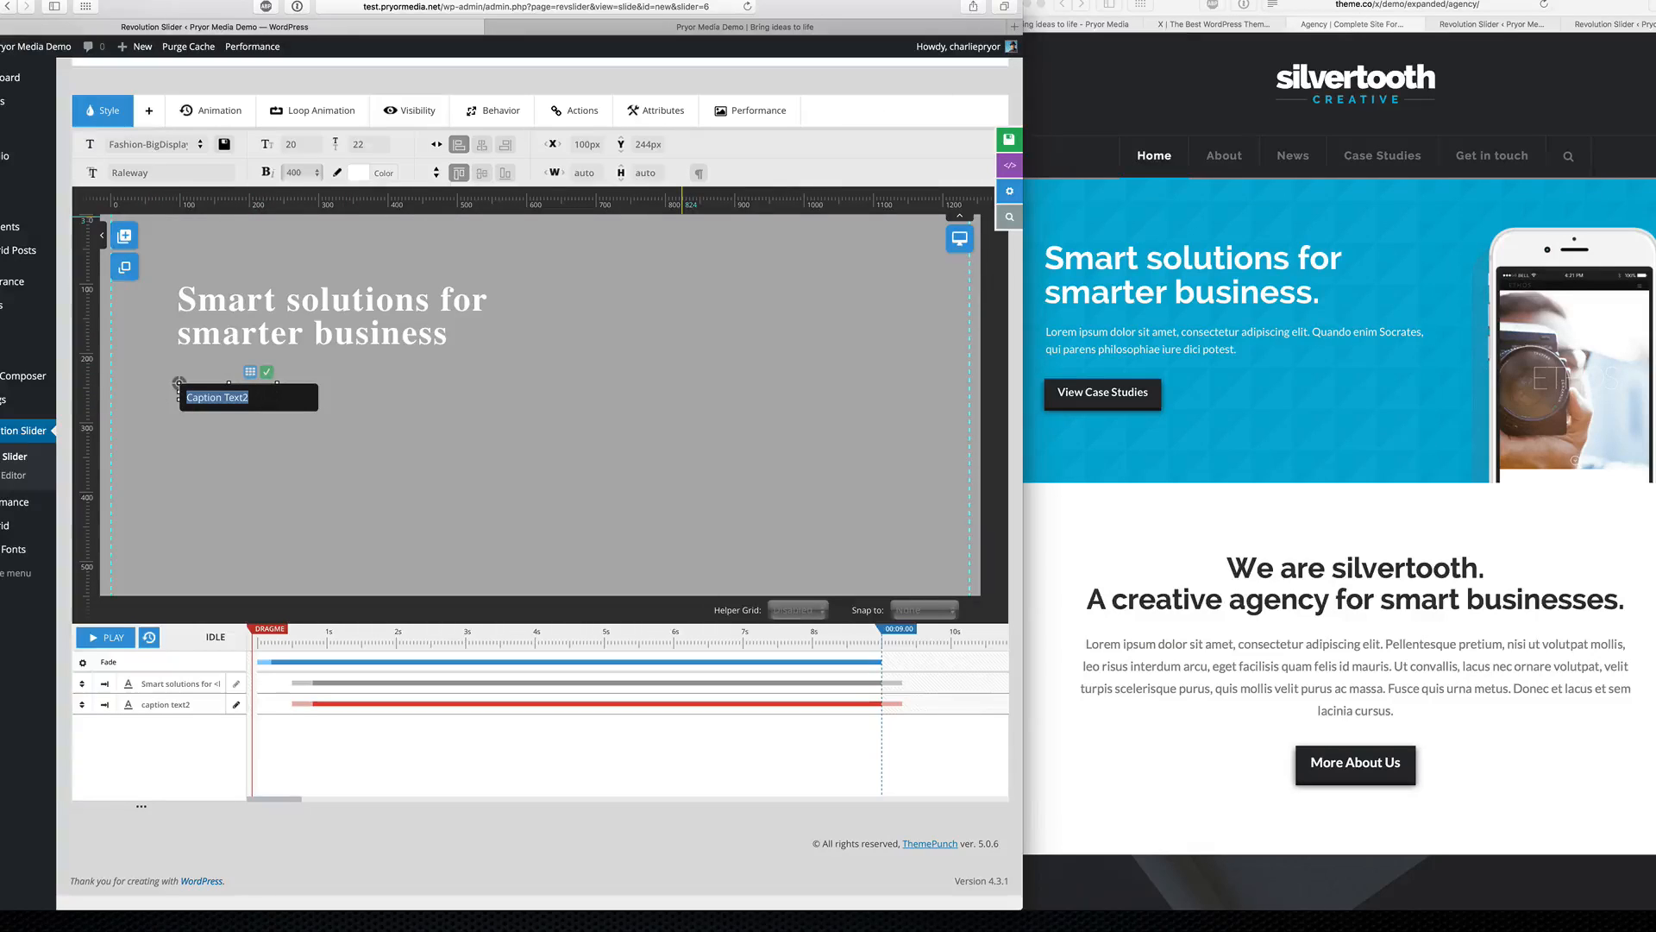
left_click(1324, 0)
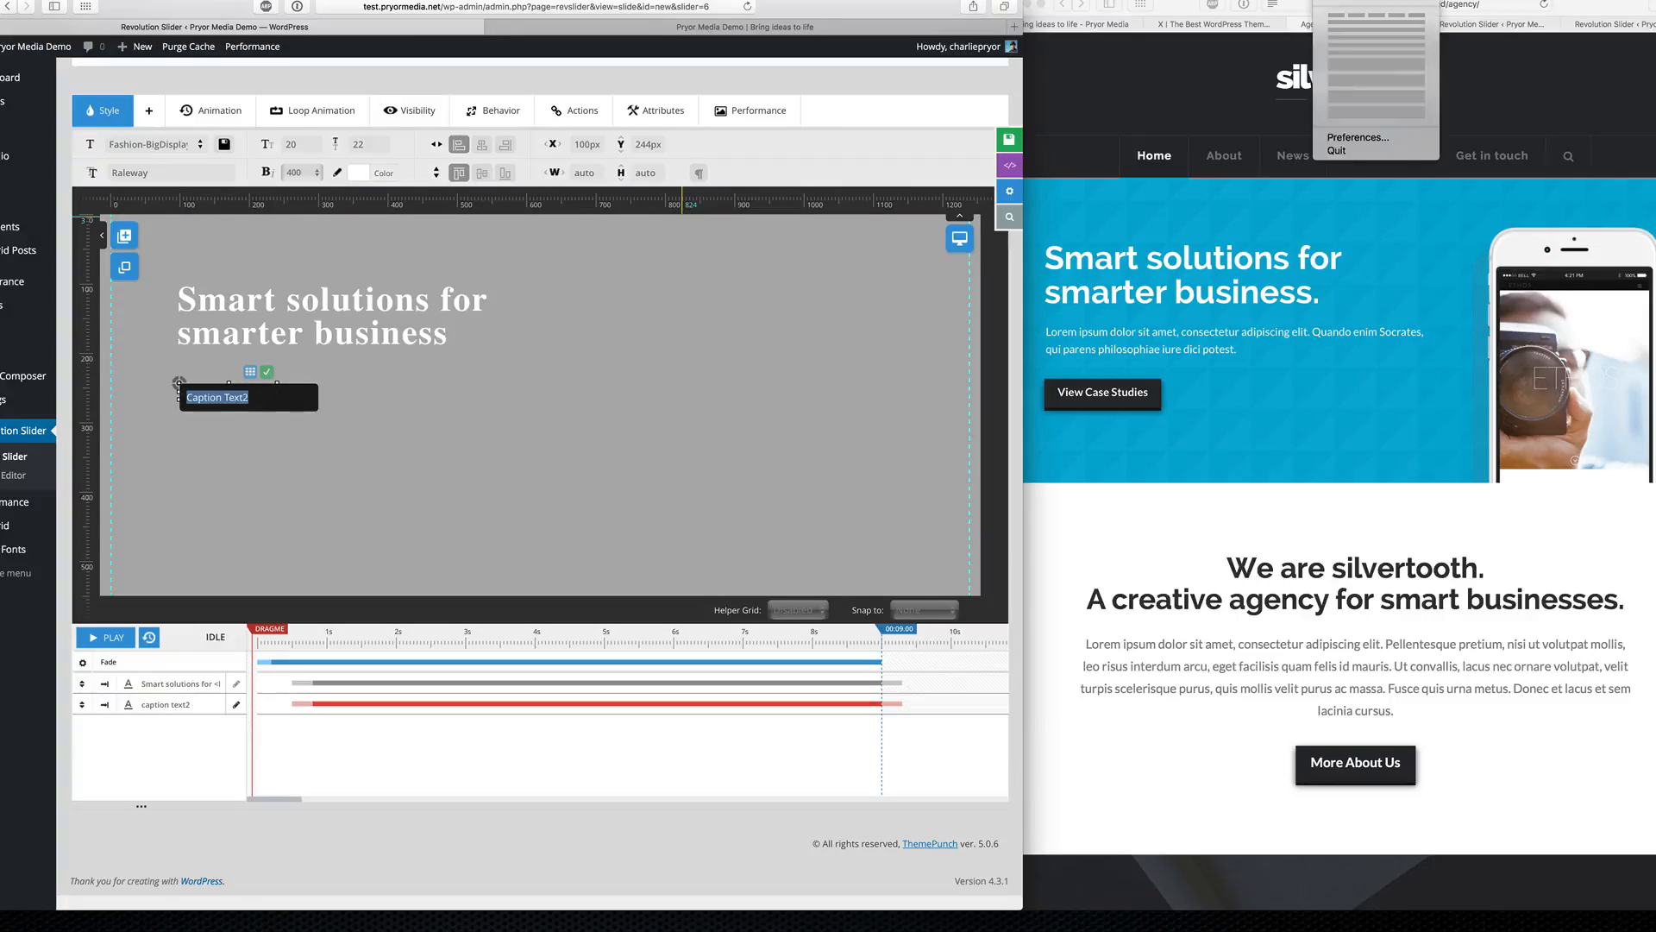
left_click(1345, 41)
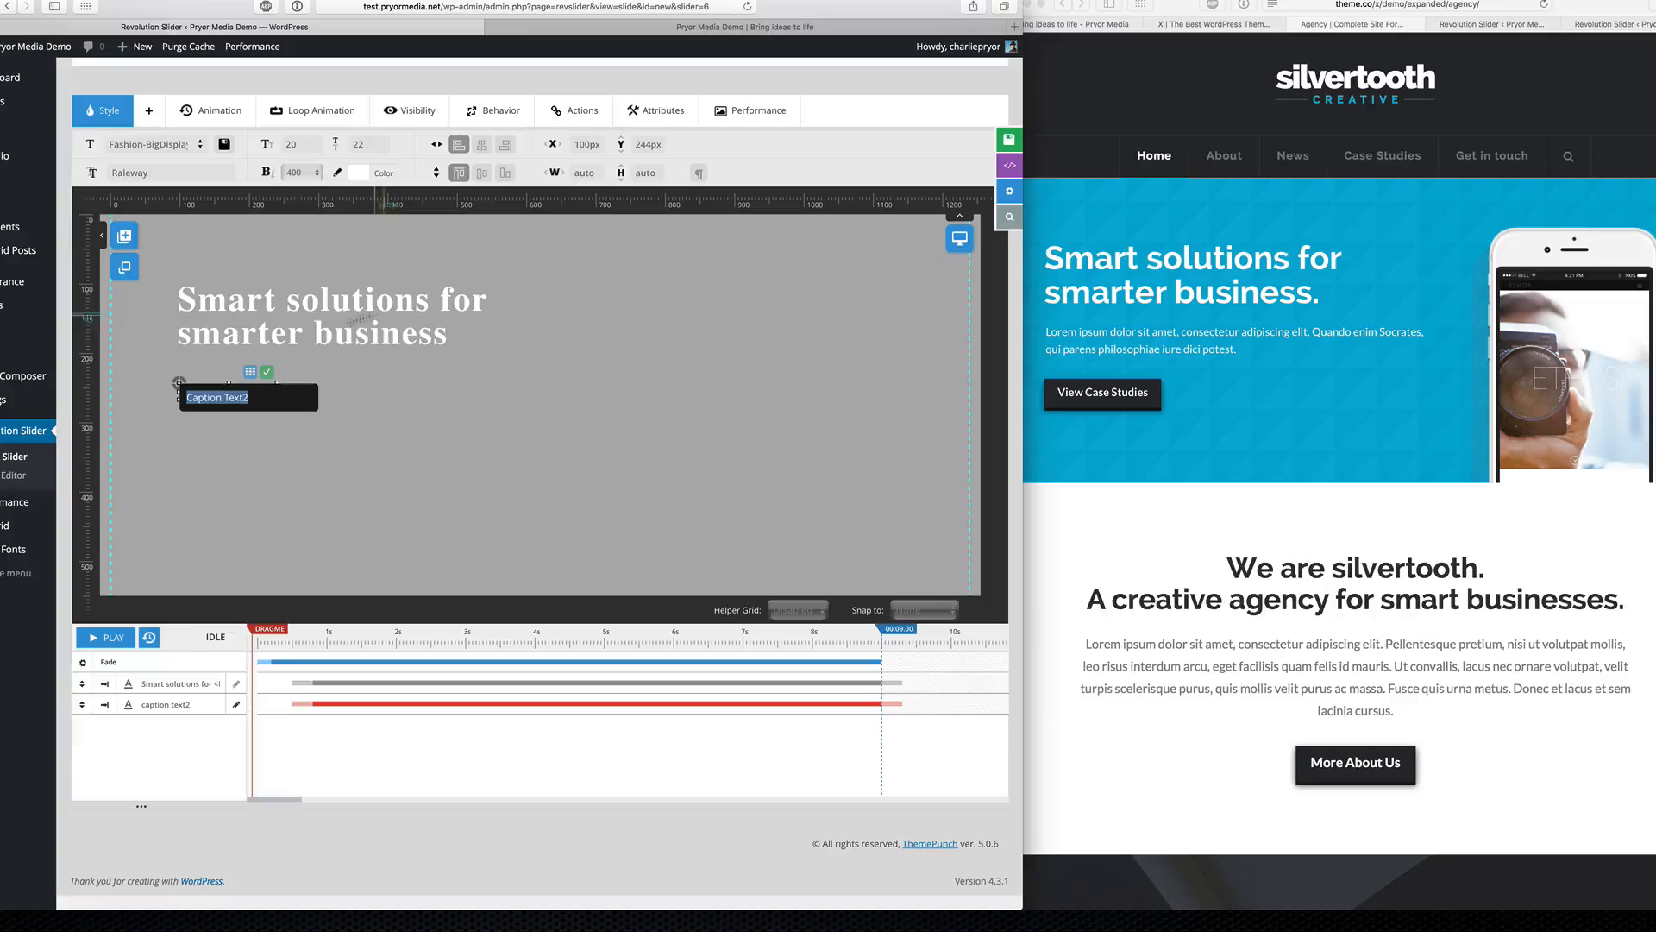
left_click(244, 399)
left_click_drag(251, 397, 143, 396)
key("ctrl+v")
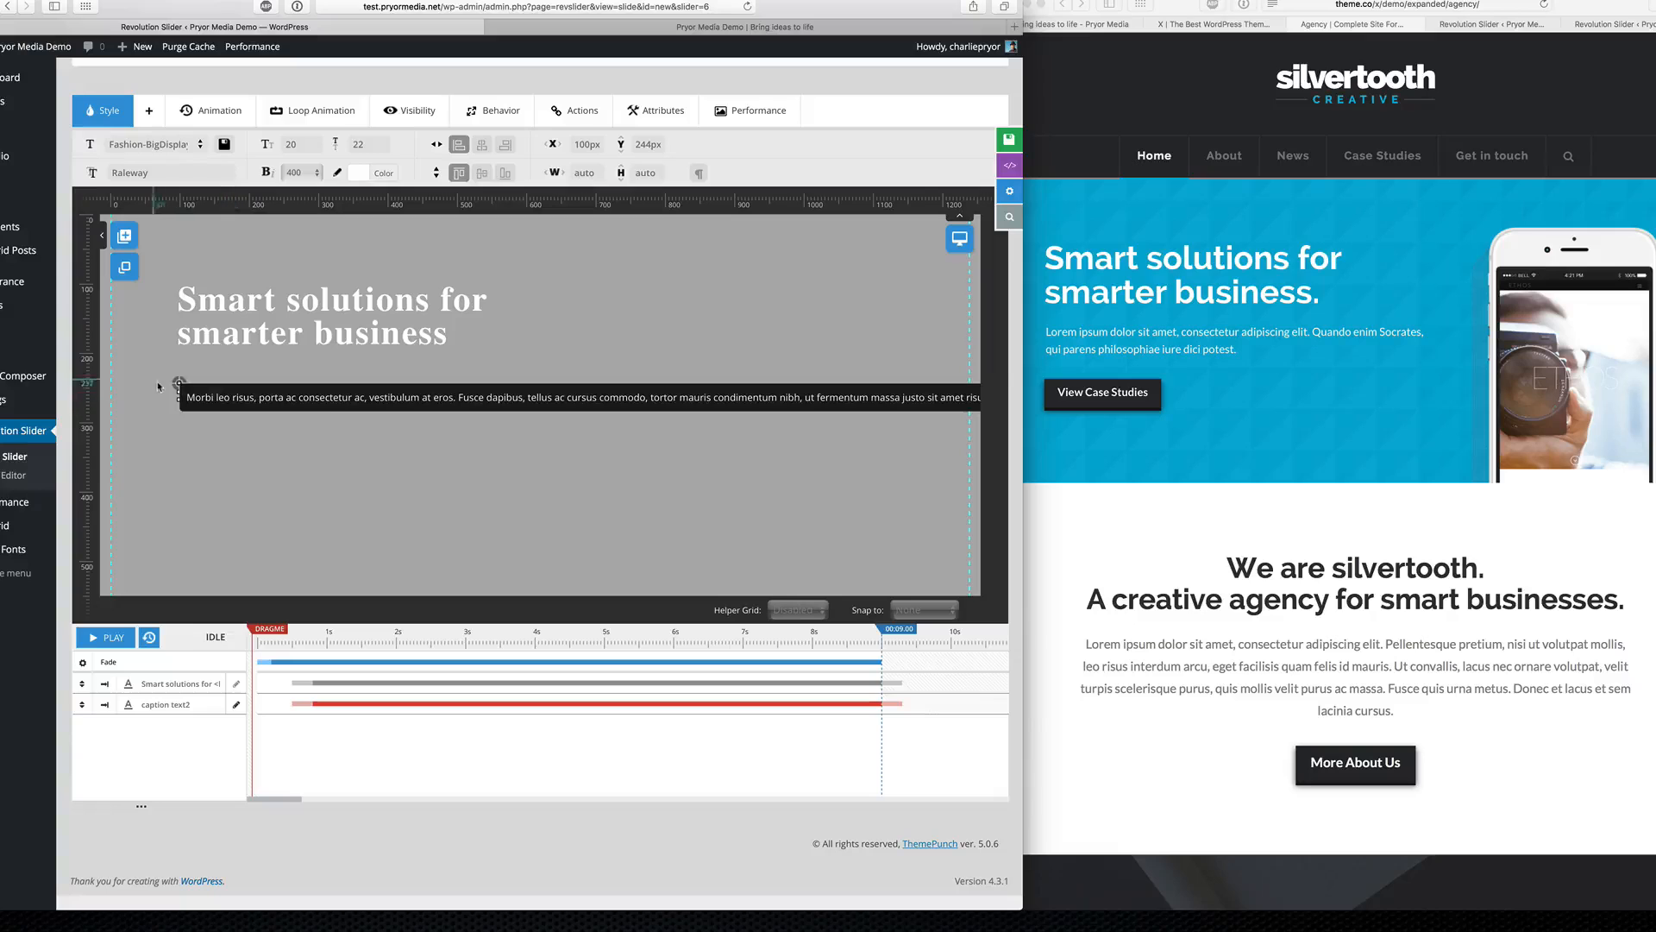
left_click_drag(177, 383, 175, 363)
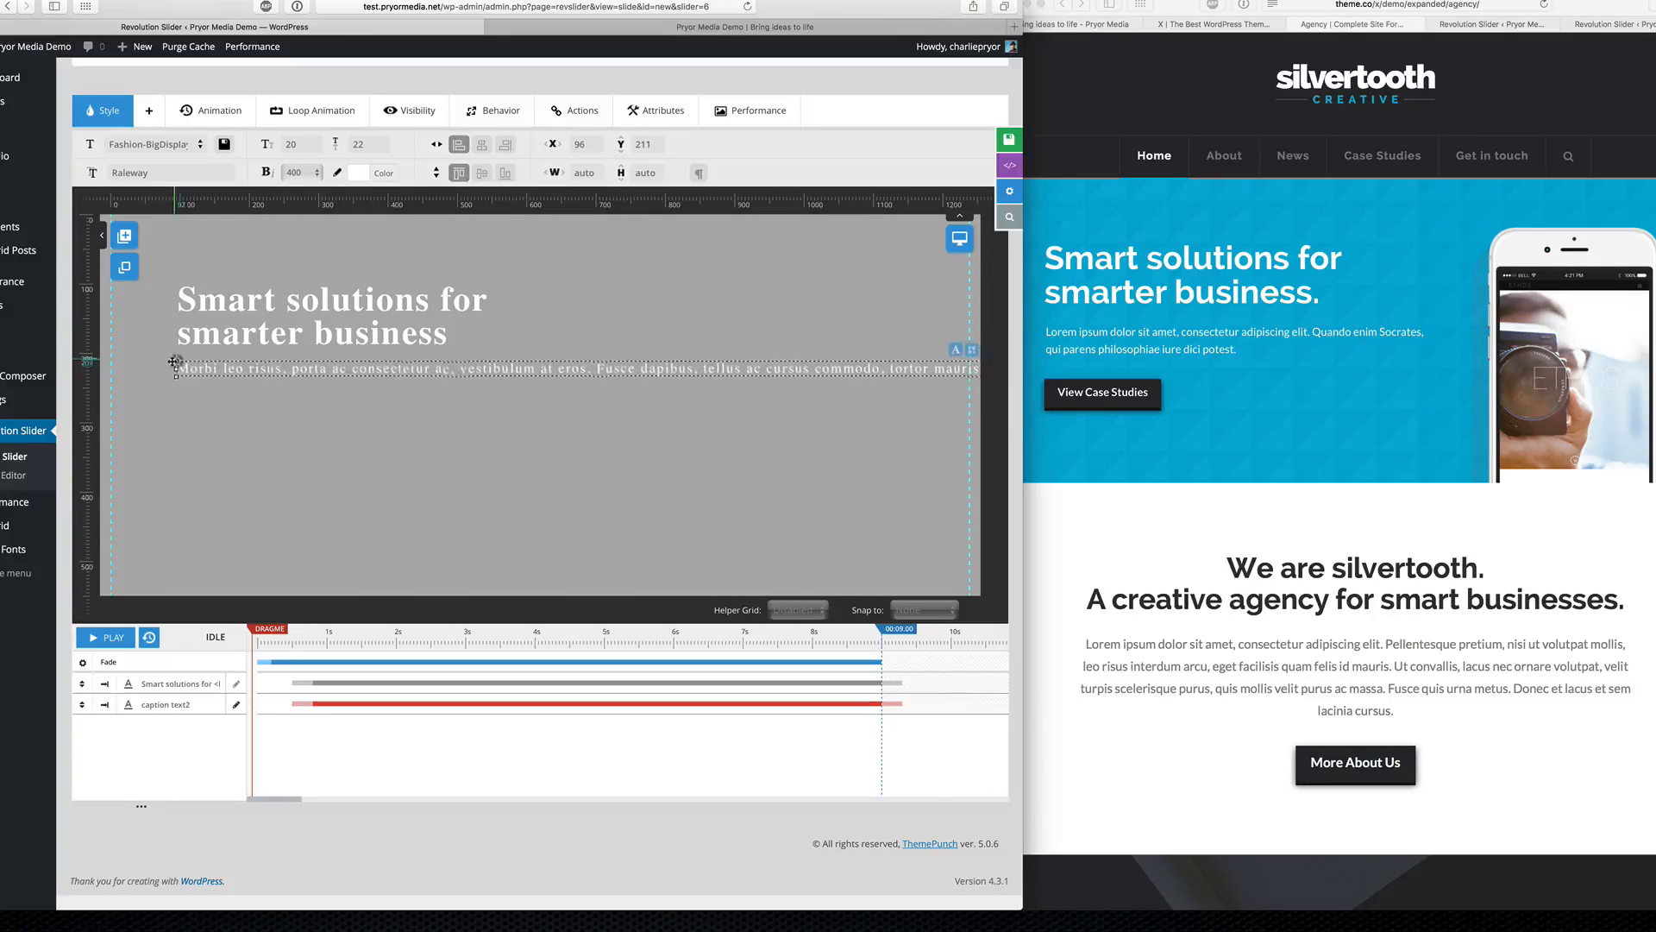
Step: Shorten the placeholder paragraph by deleting everything after "tortor mauris condimentum"
double_click(699, 371)
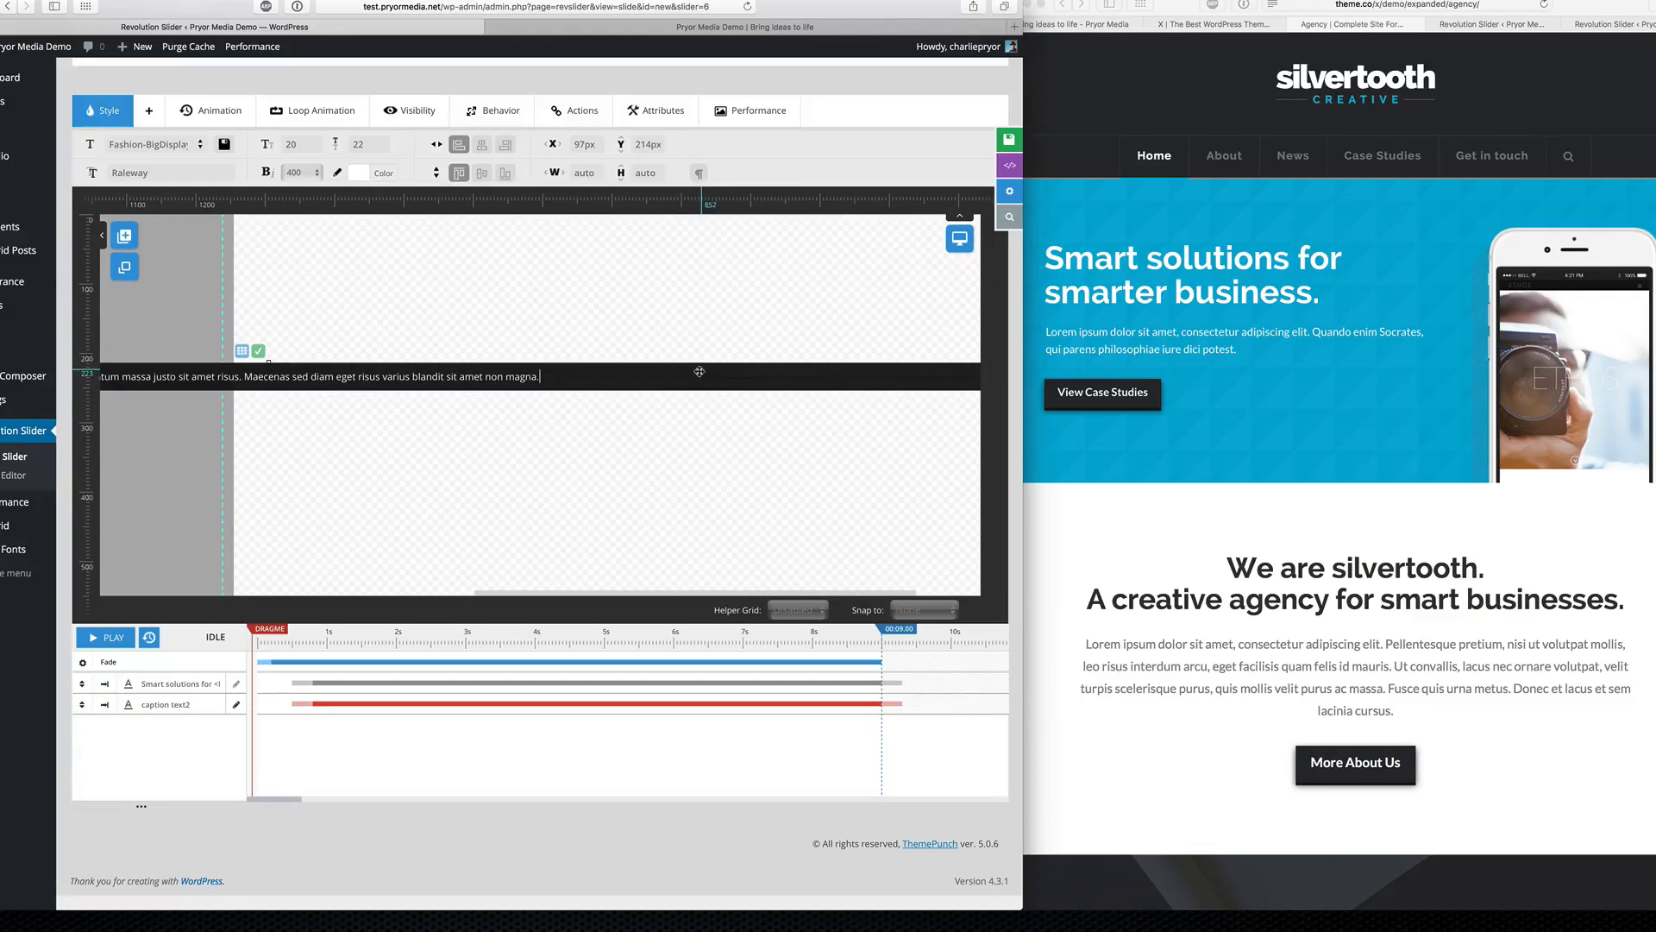
left_click_drag(550, 380, 313, 370)
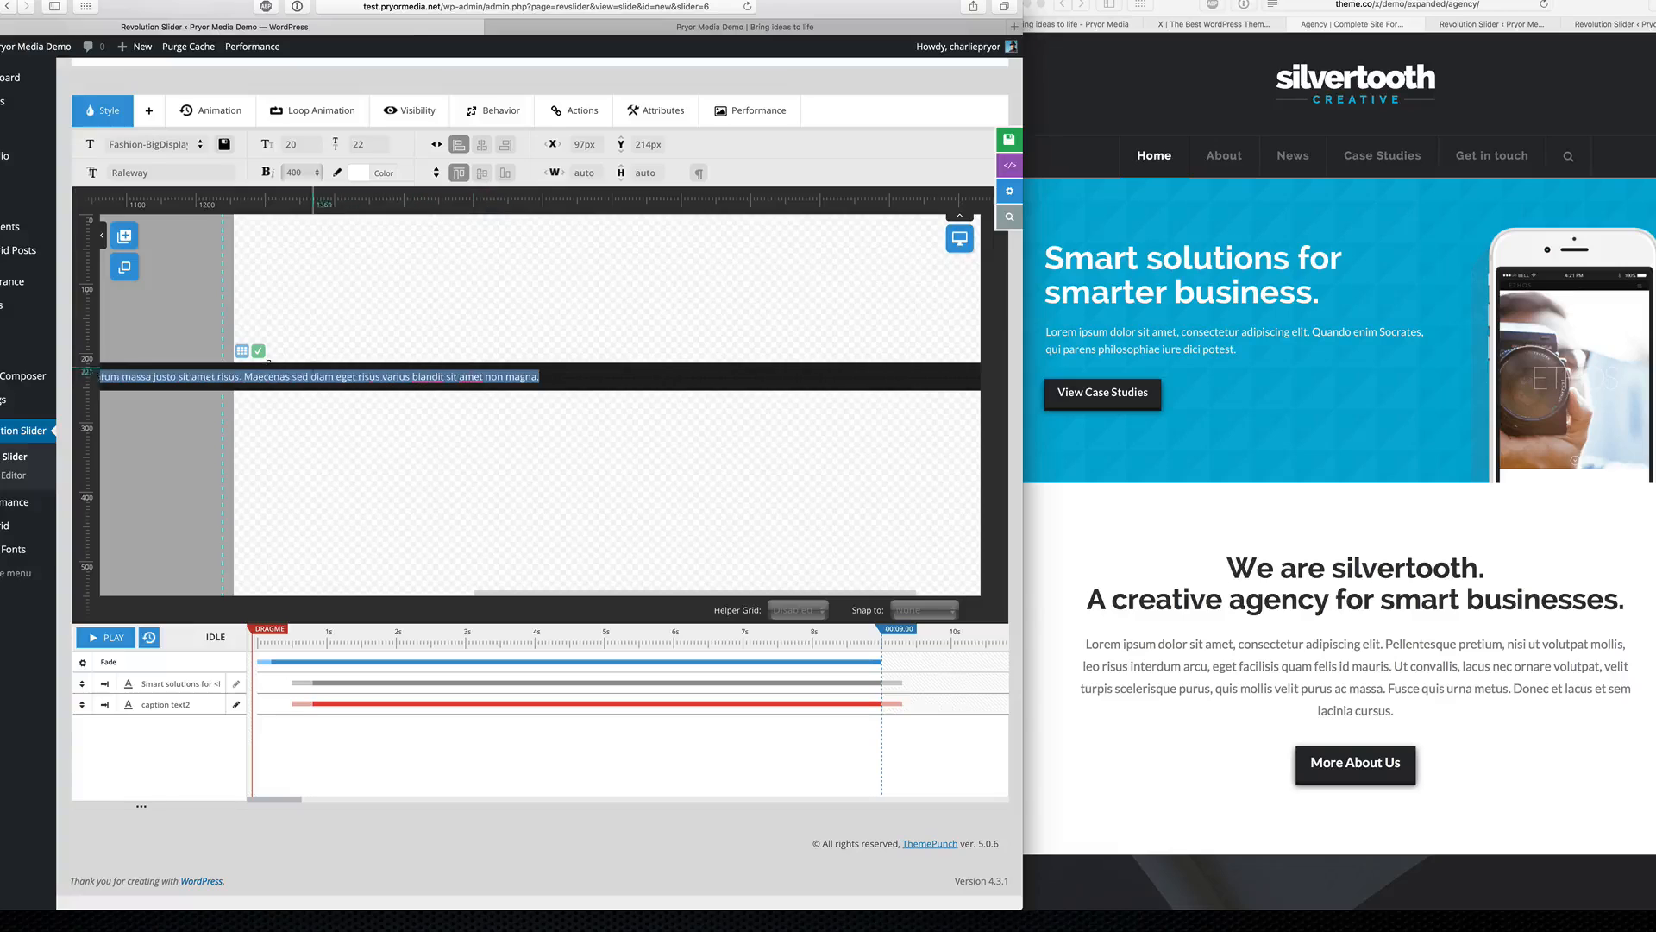
left_click_drag(84, 372, 177, 376)
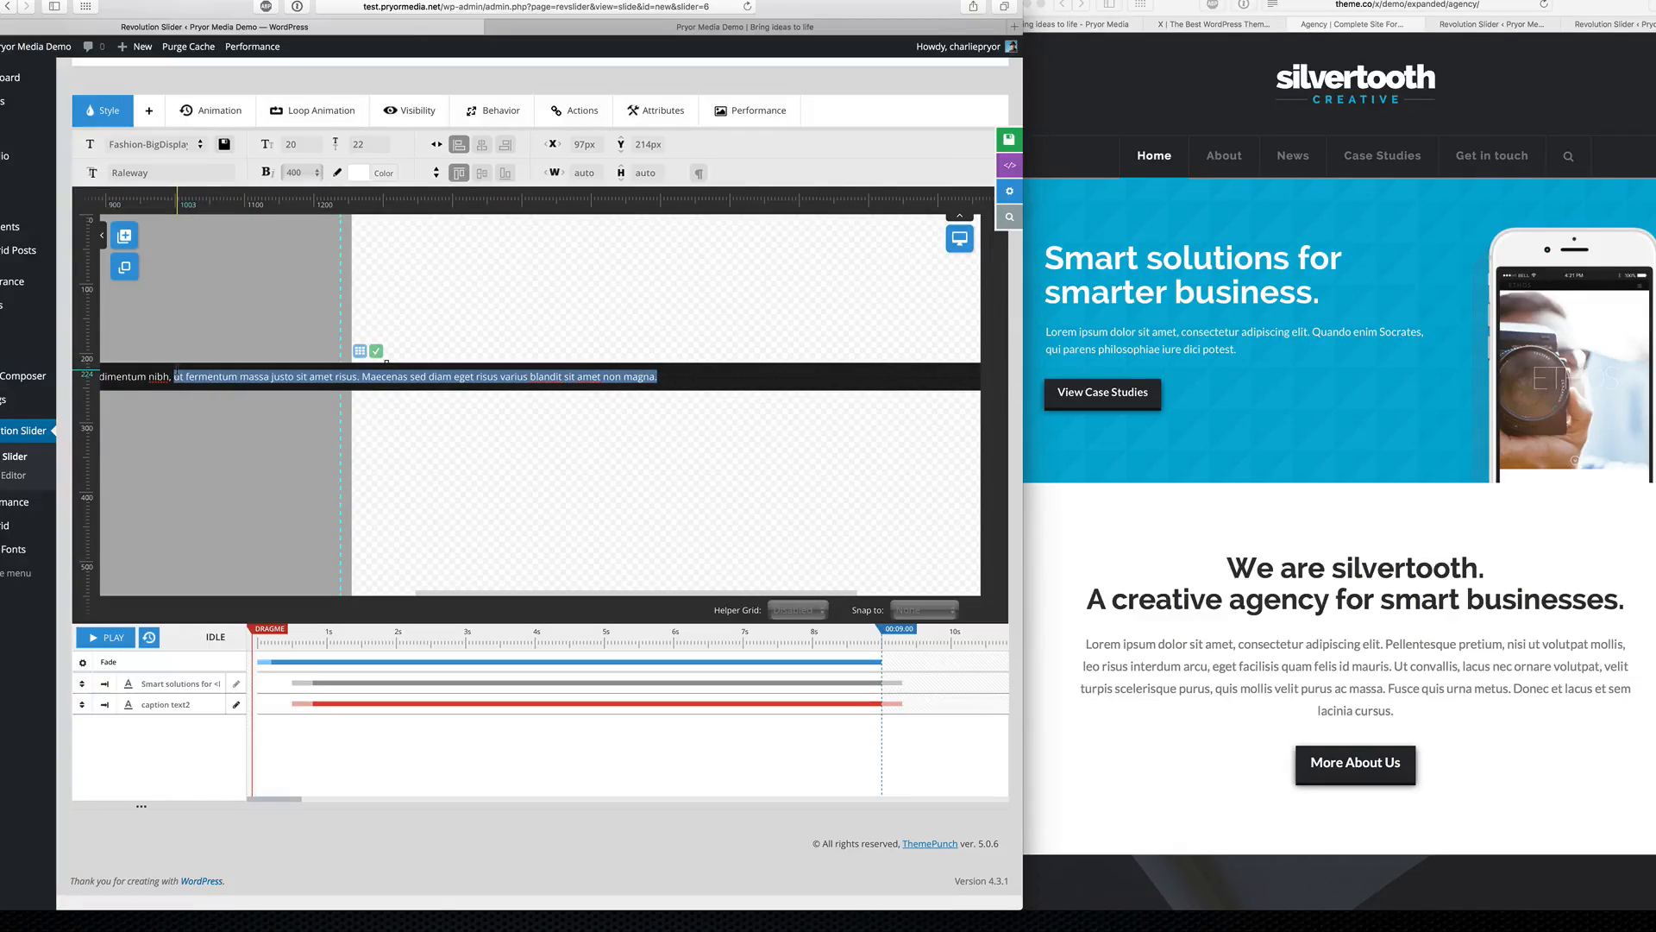
key("BackSpace")
key("BackSpace")
key("BackSpace")
key("BackSpace")
key("BackSpace")
key("BackSpace")
key("BackSpace")
key("BackSpace")
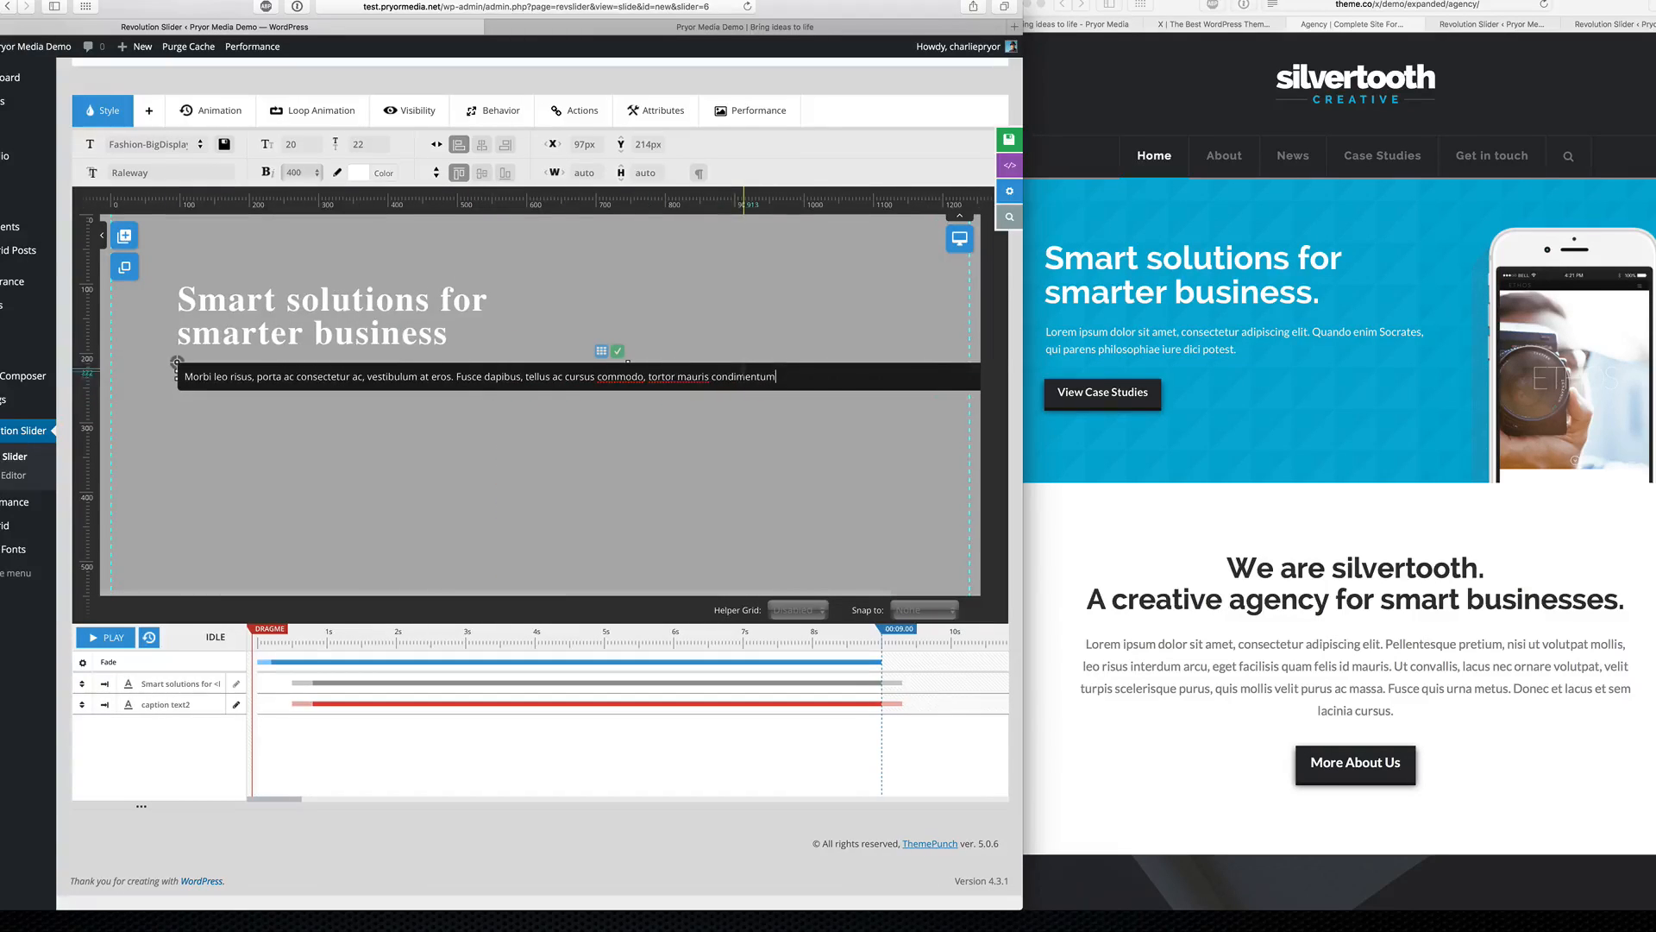
left_click(738, 423)
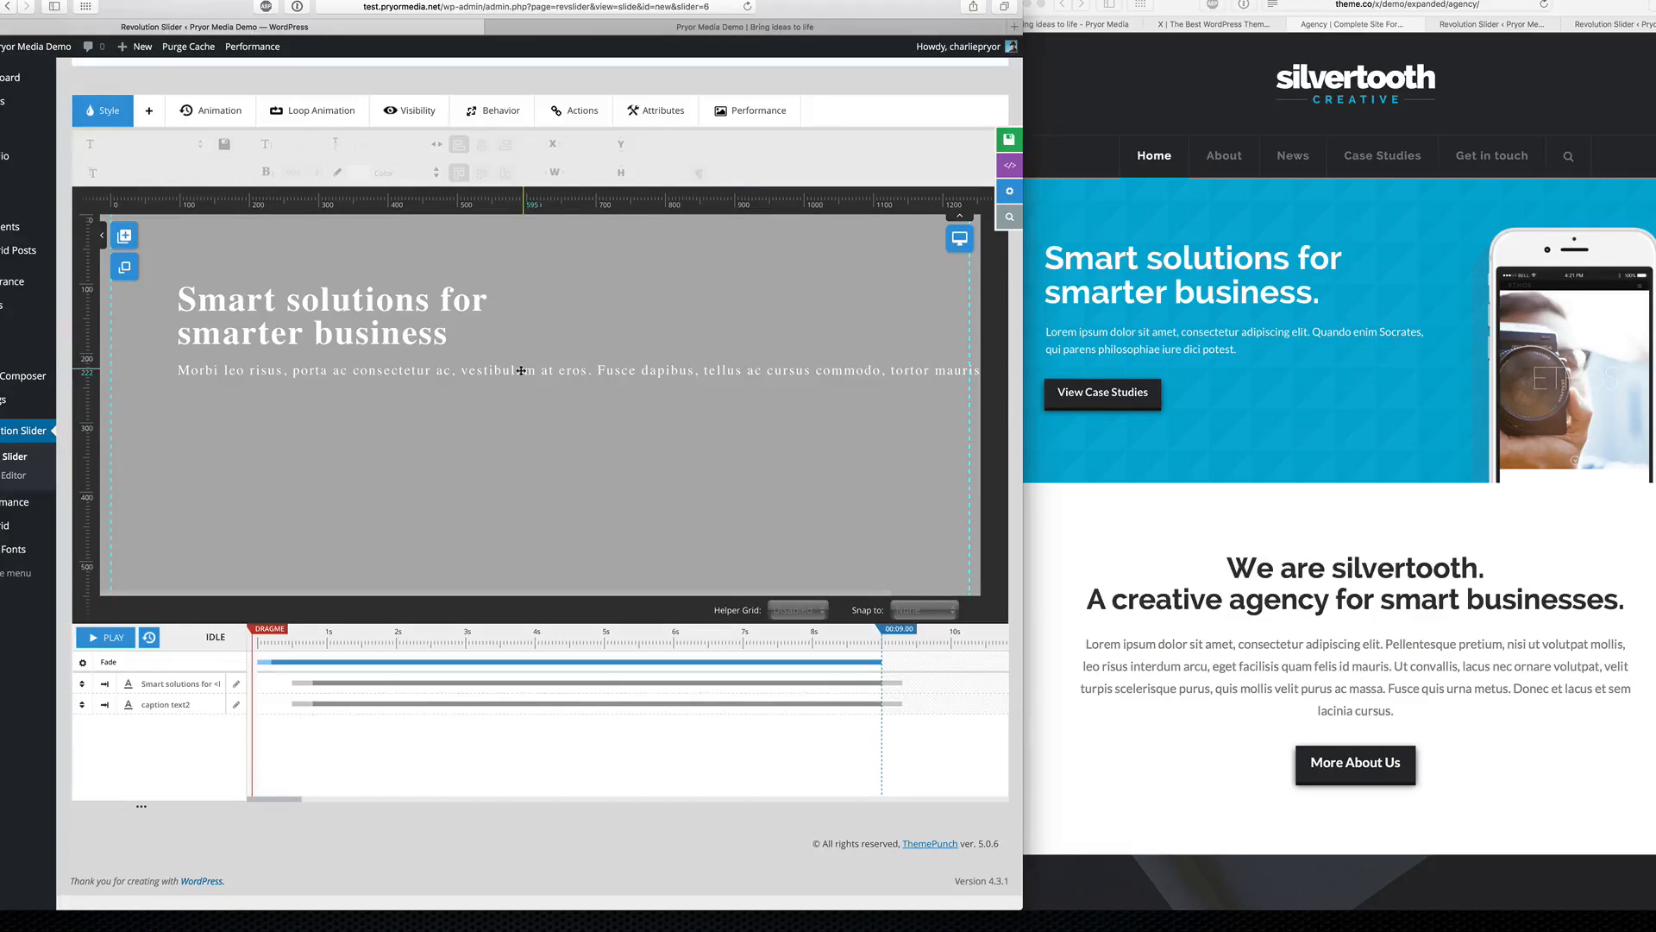
Step: Trim the paragraph further so that it ends after "tellus ac cursus"
double_click(630, 370)
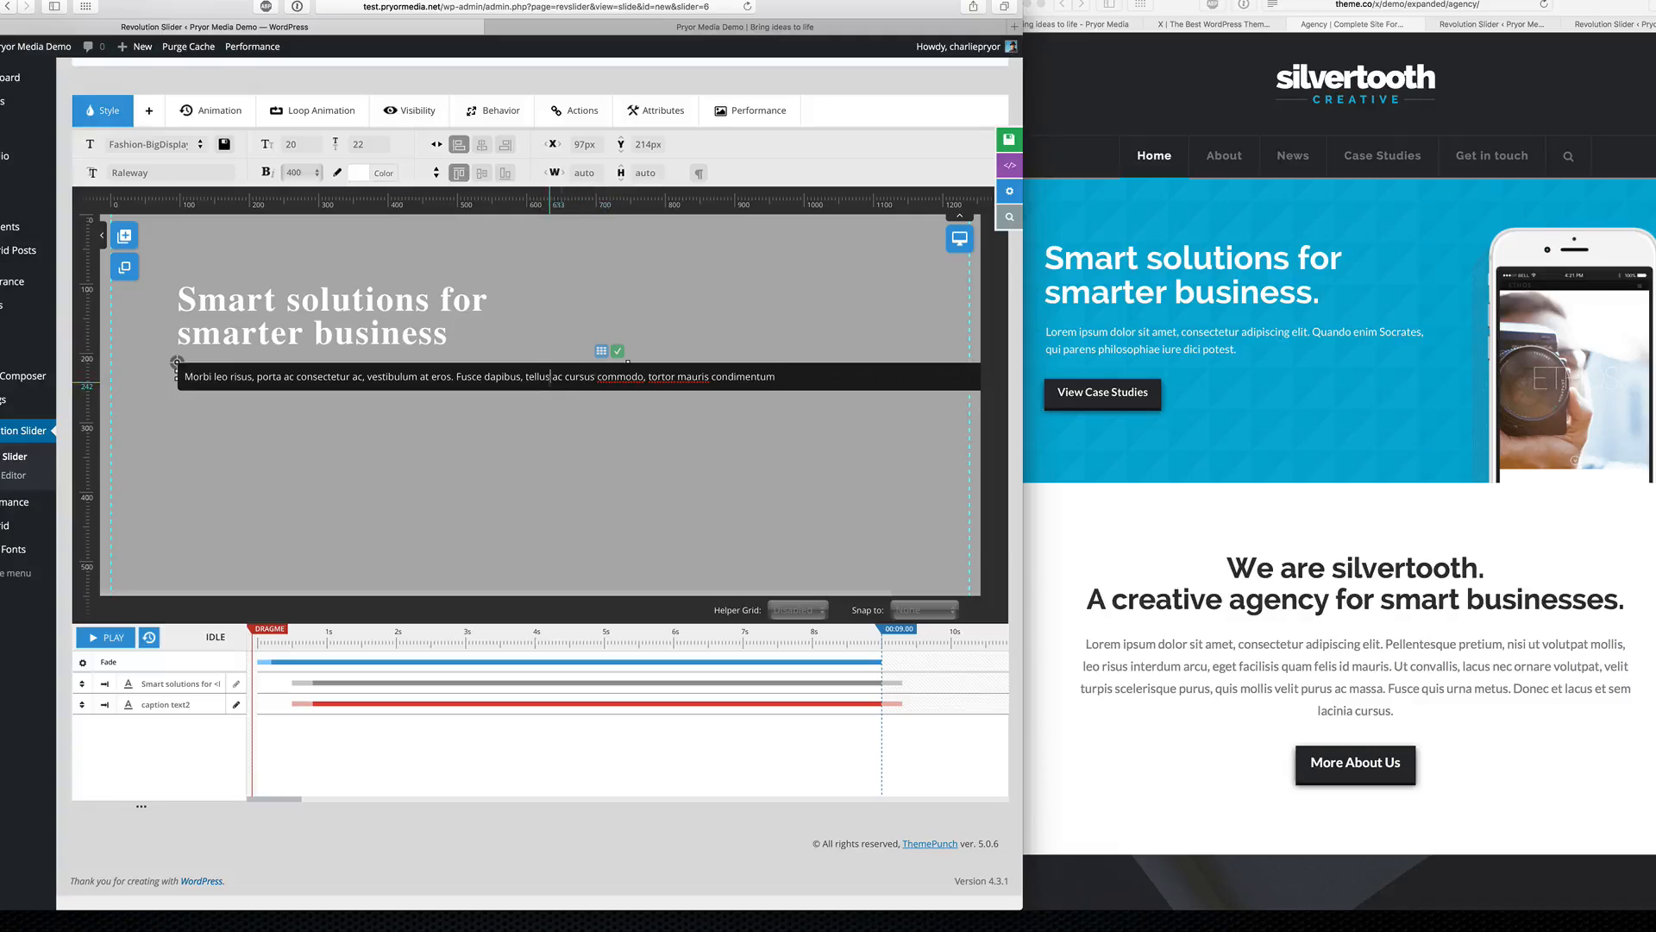
left_click(565, 377)
left_click_drag(598, 377, 776, 377)
key("BackSpace")
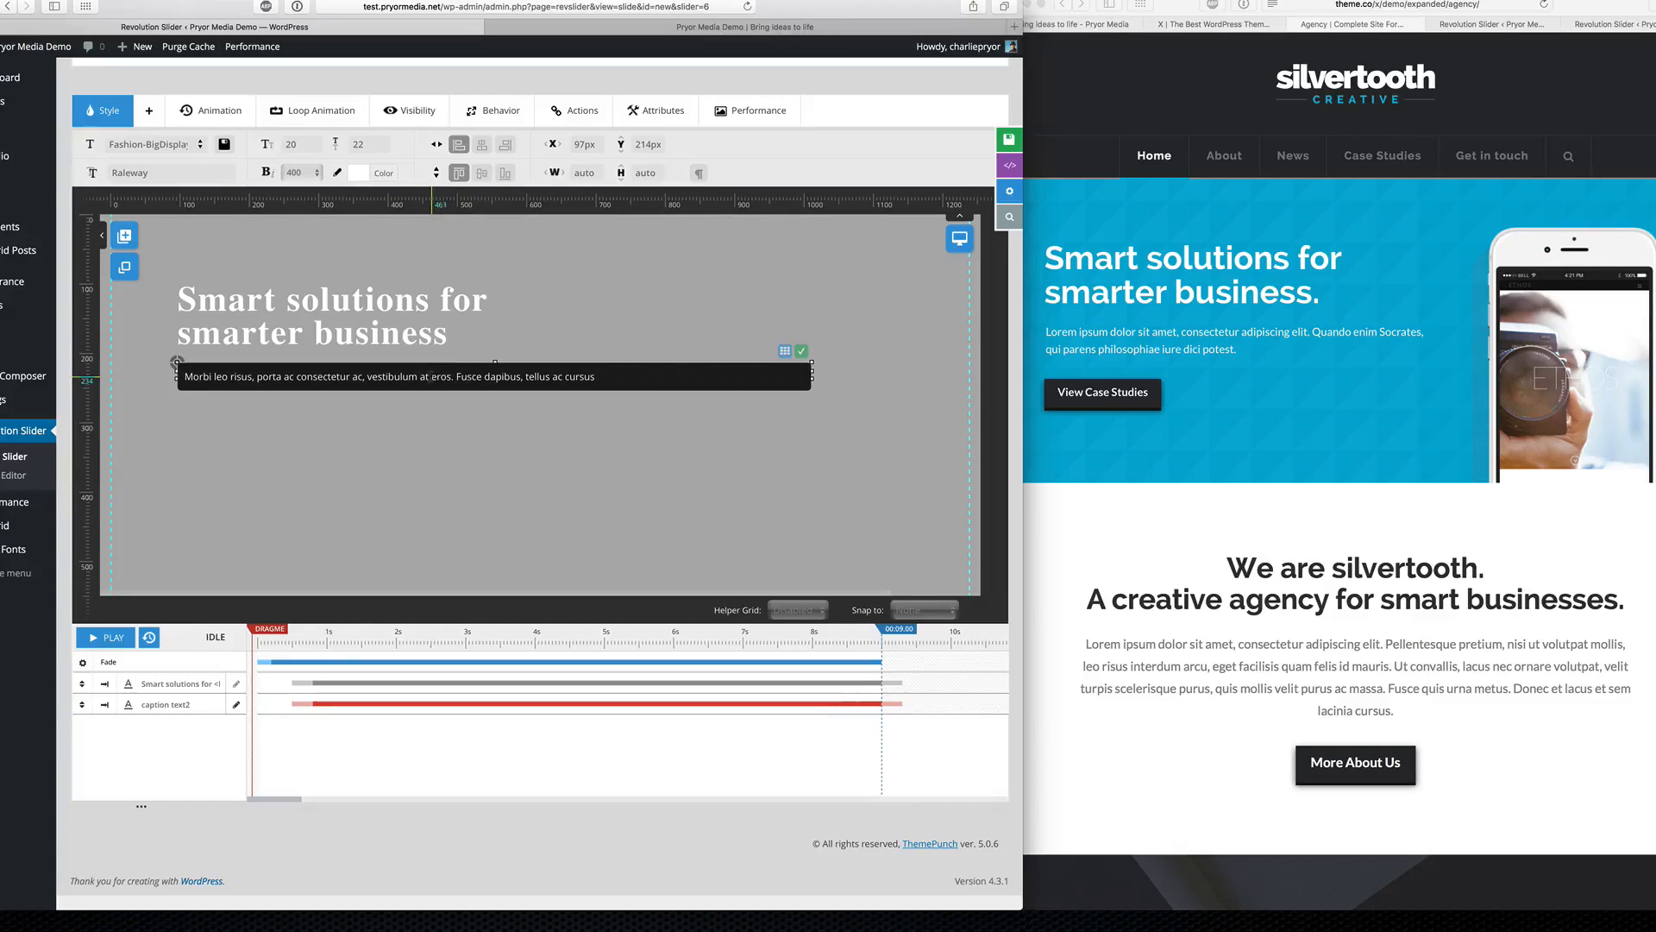
Step: Split the paragraph into two lines with a <br /> tag before "eros", and nudge the layer up to Y 211 px
type("<br /")
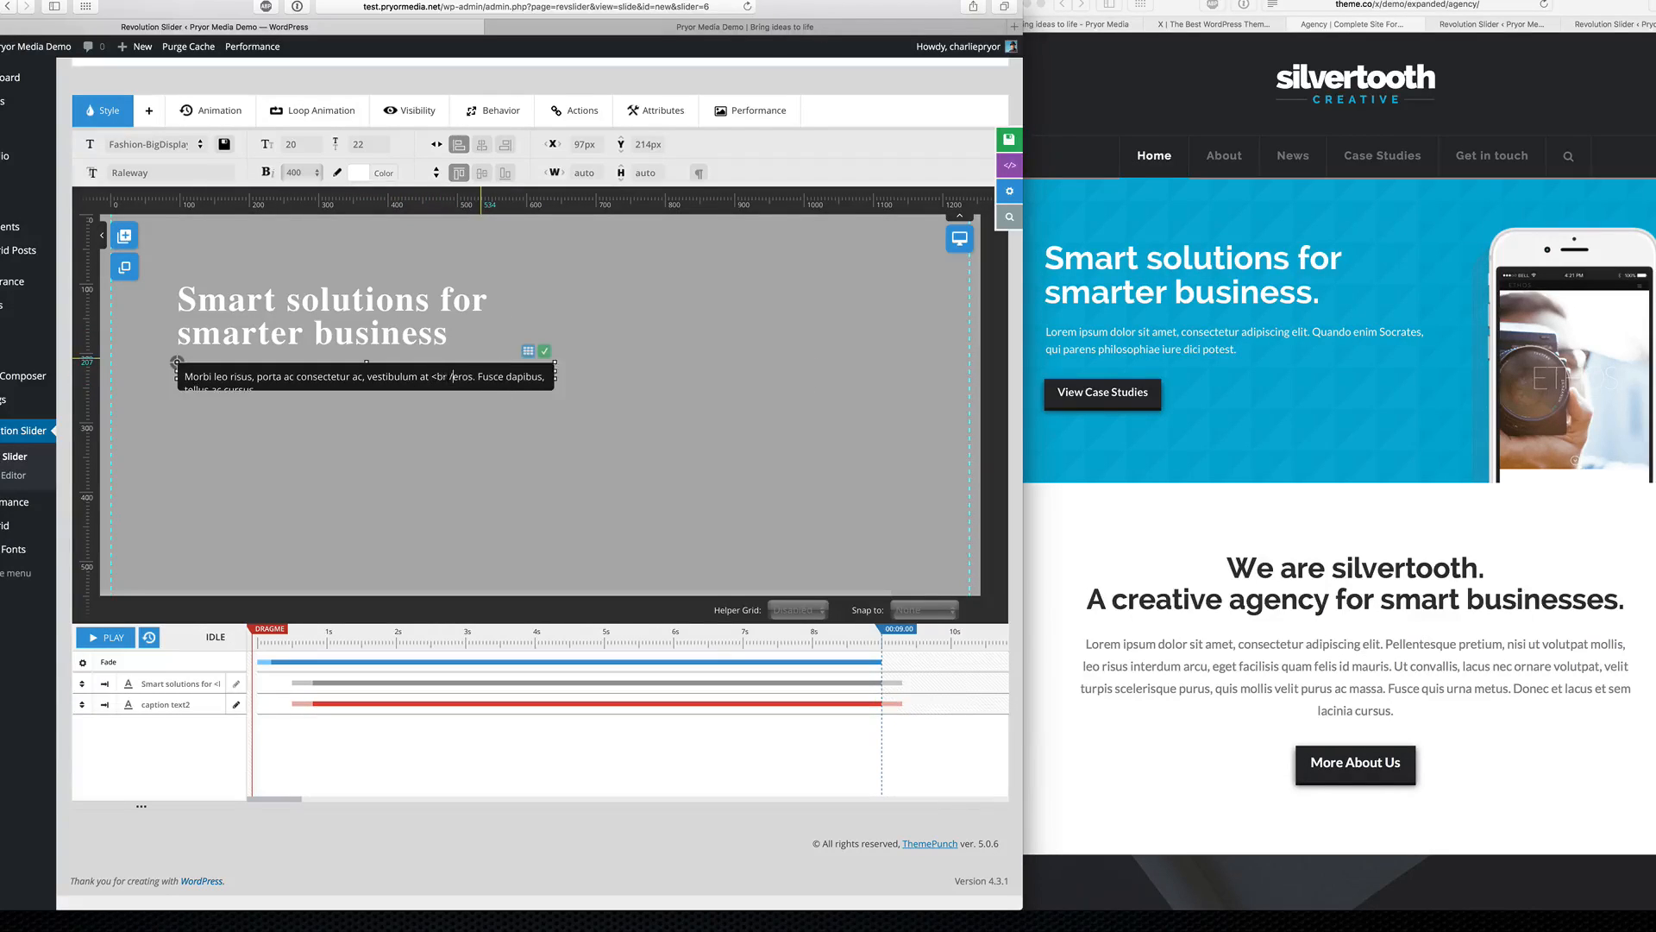
type(">")
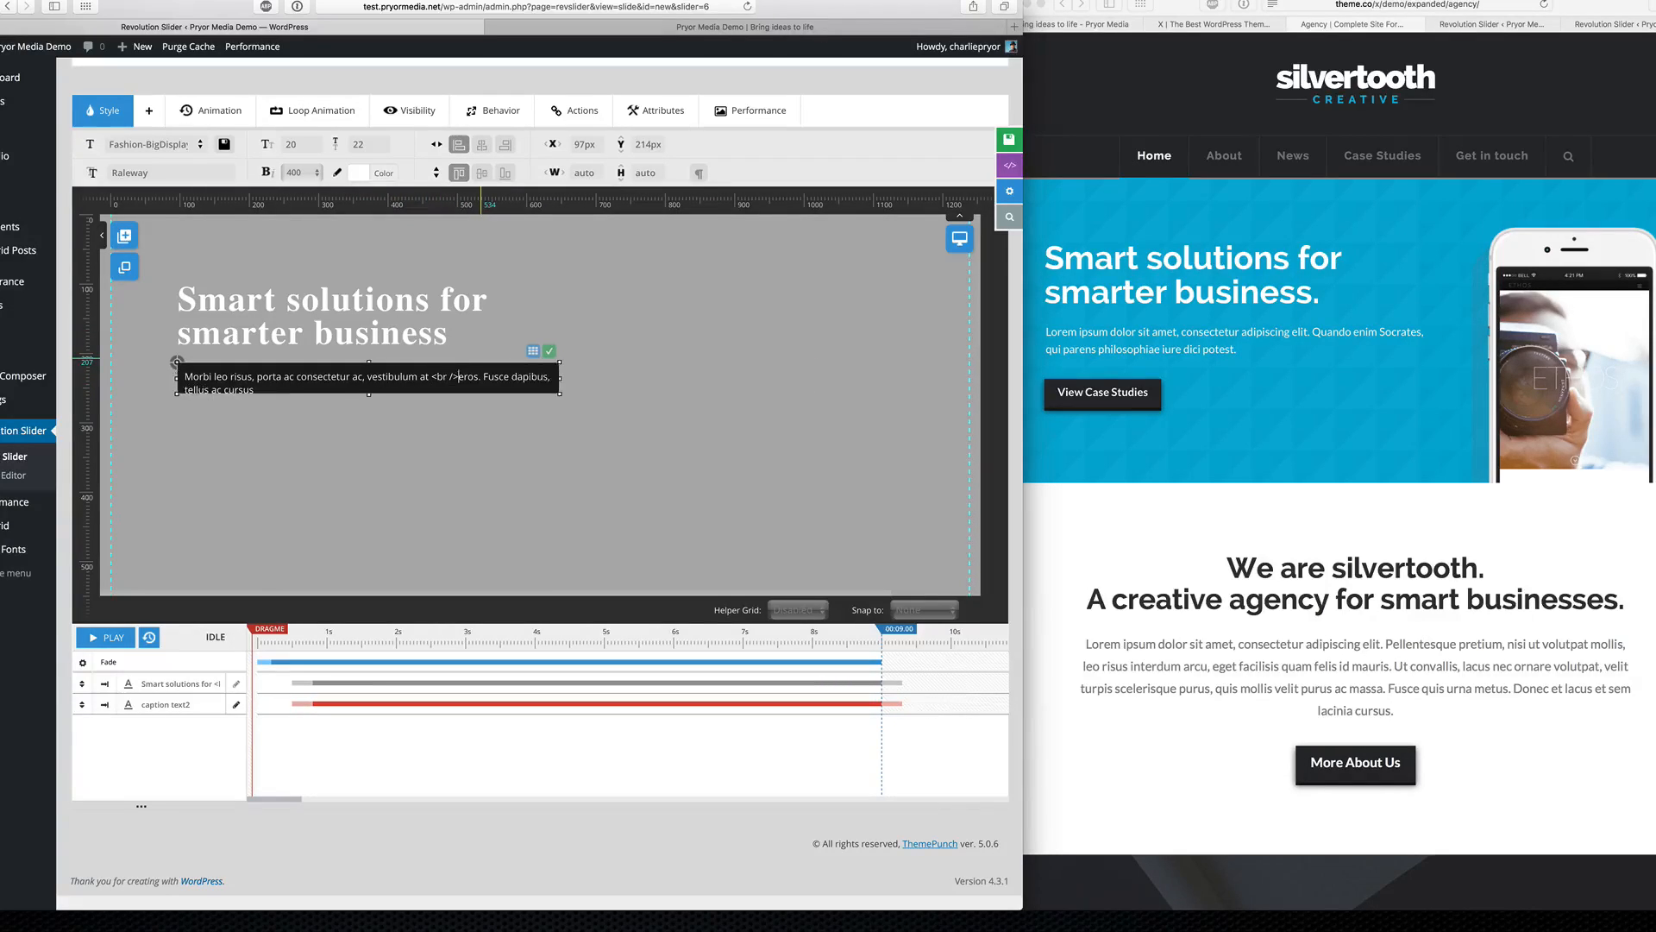
left_click(553, 349)
left_click(506, 510)
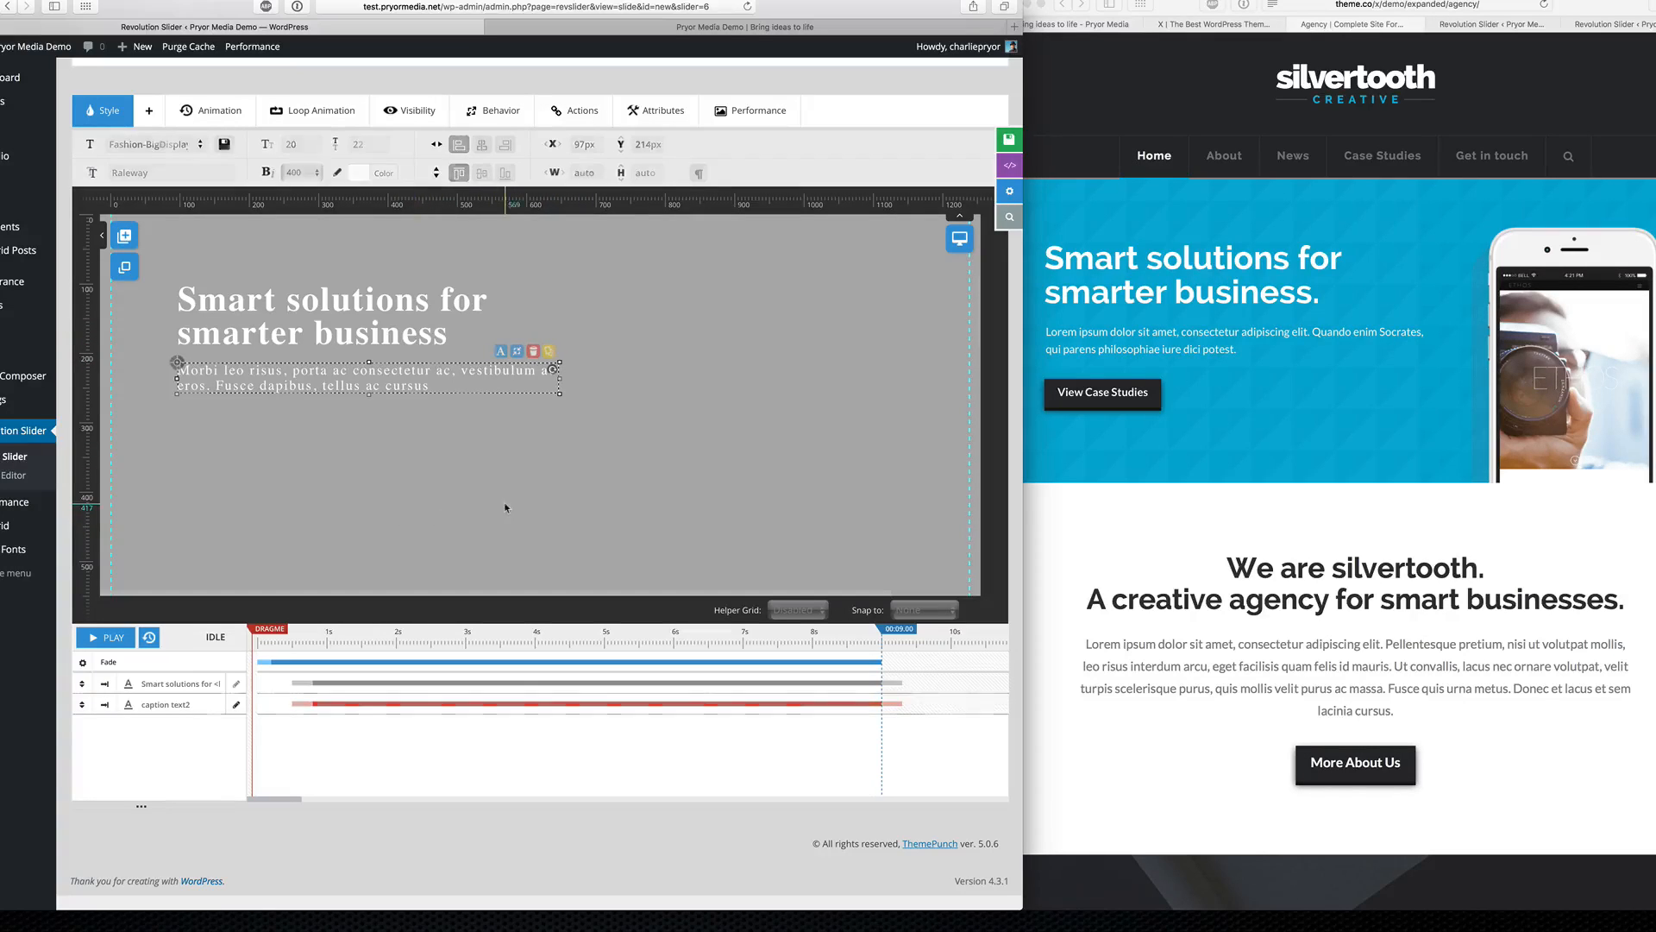
left_click(258, 384)
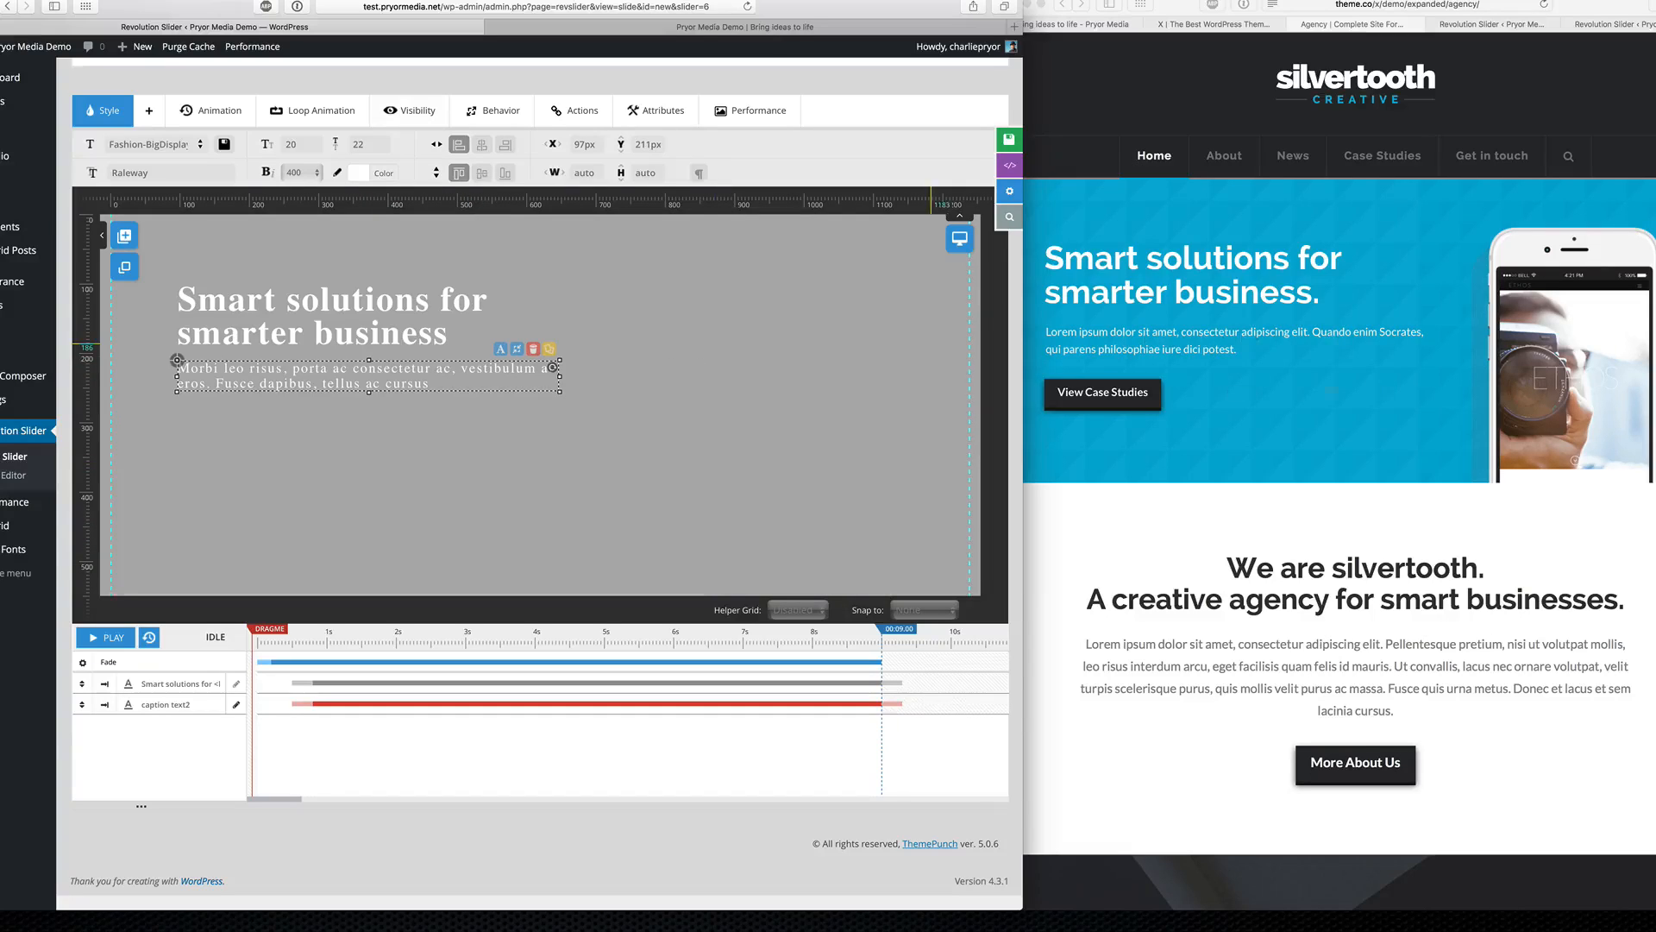
Step: Set the placeholder paragraph layer's font size to 18px and its line height to 18px
double_click(346, 383)
left_click(341, 410)
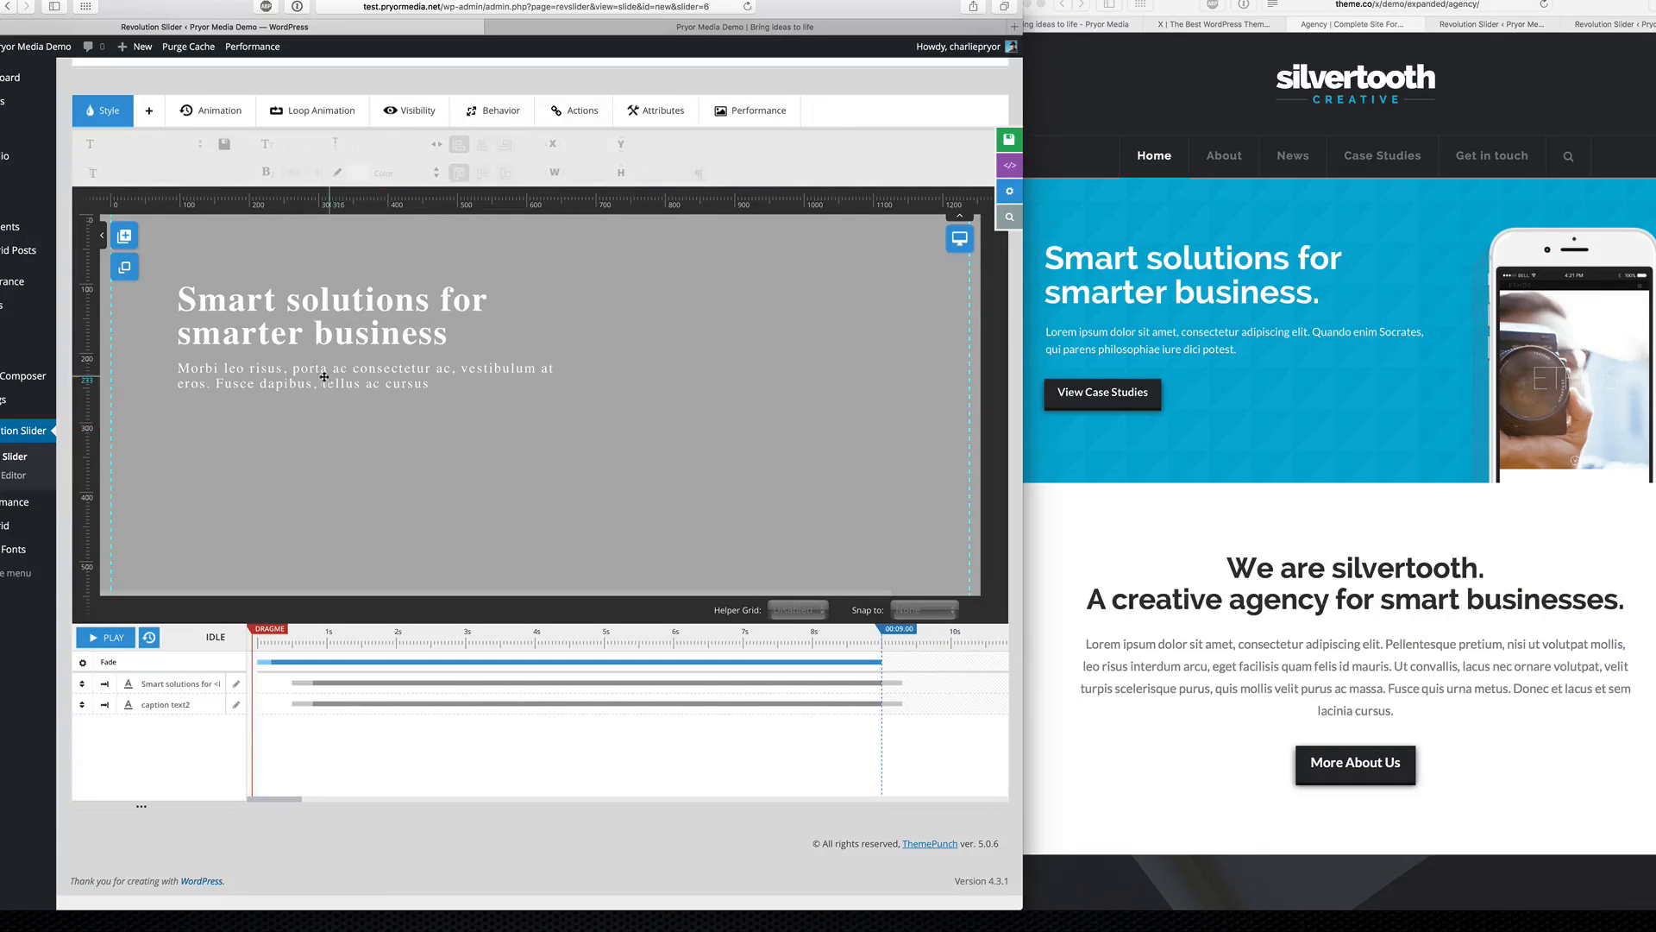
double_click(276, 383)
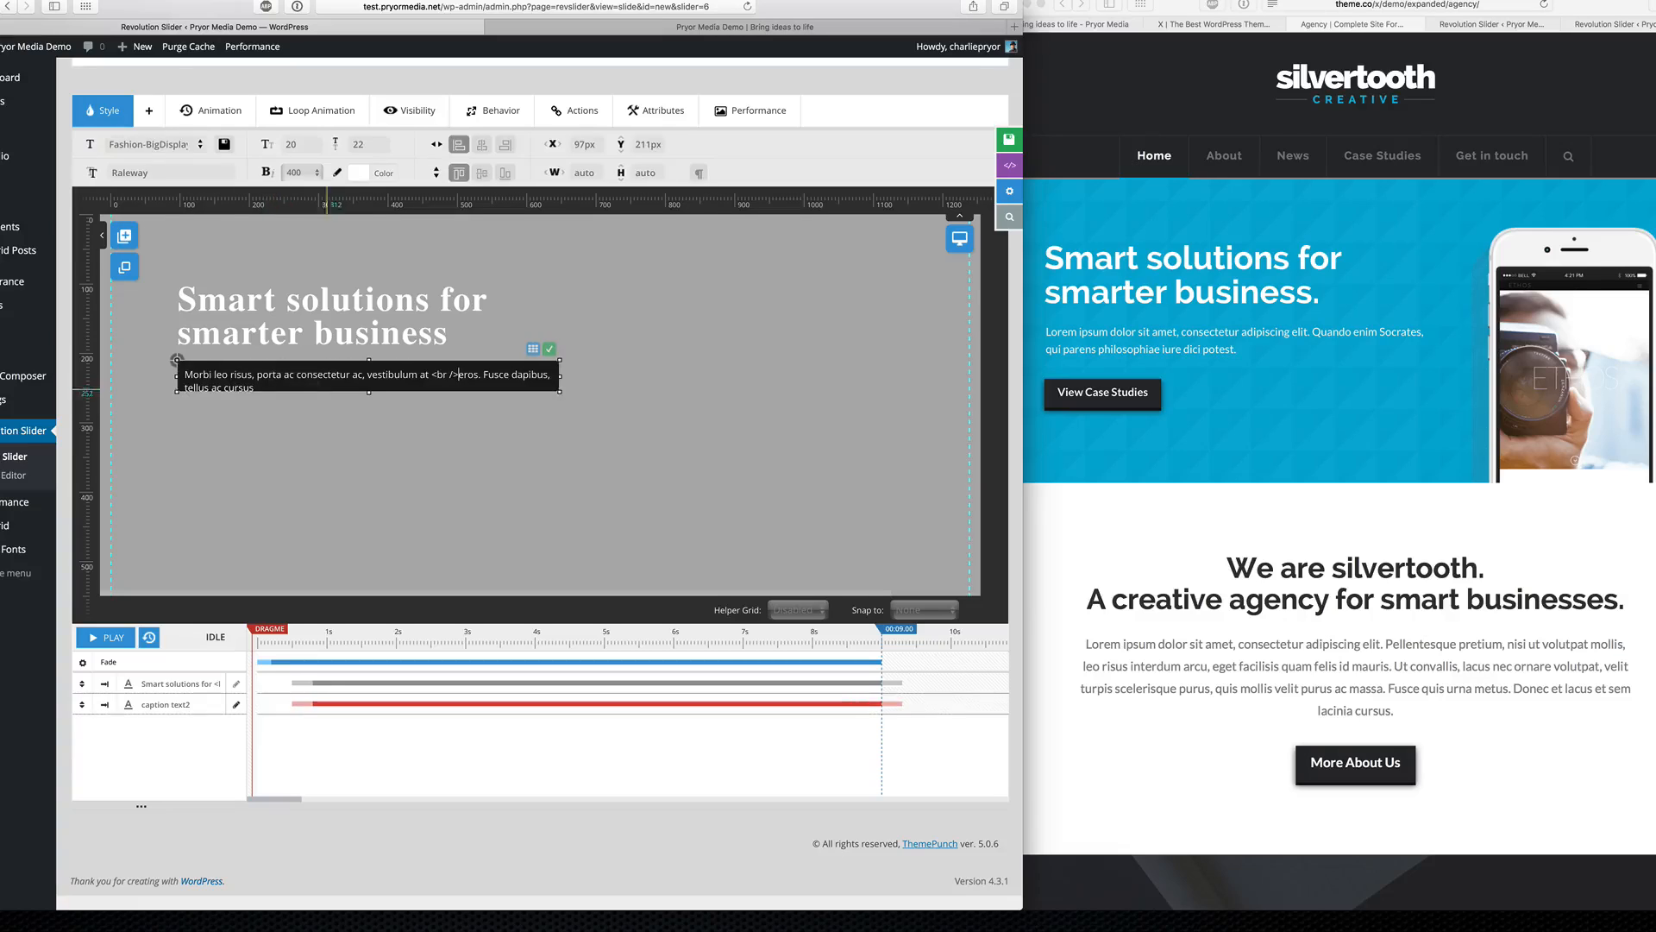
left_click(287, 414)
left_click(297, 377)
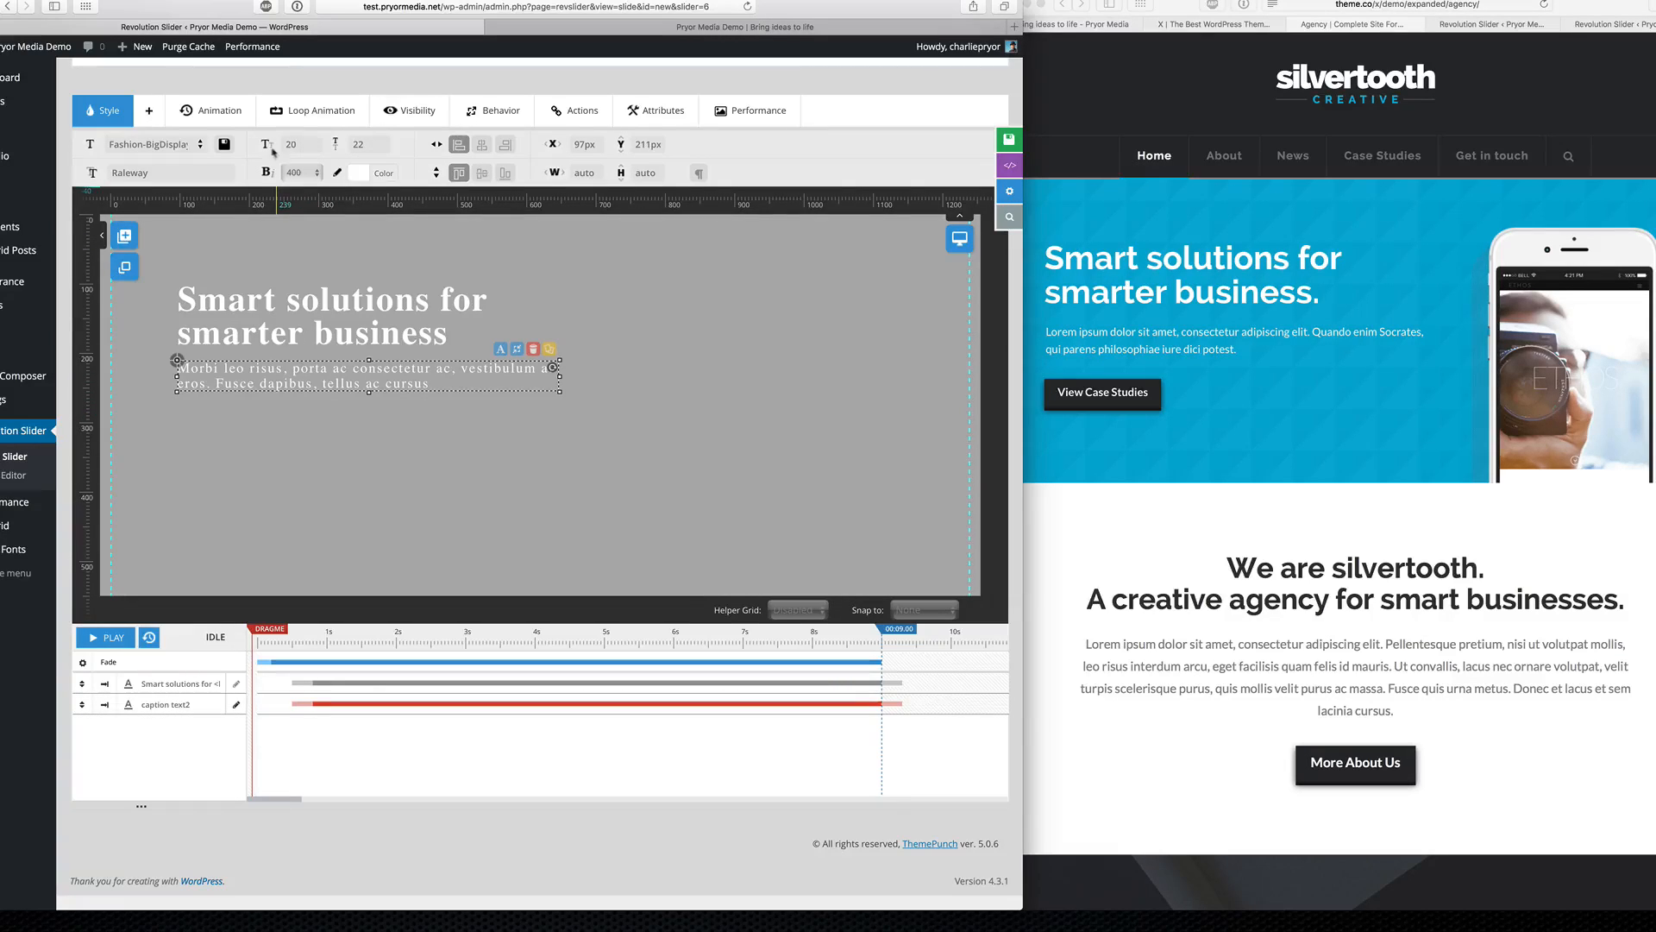
left_click(301, 145)
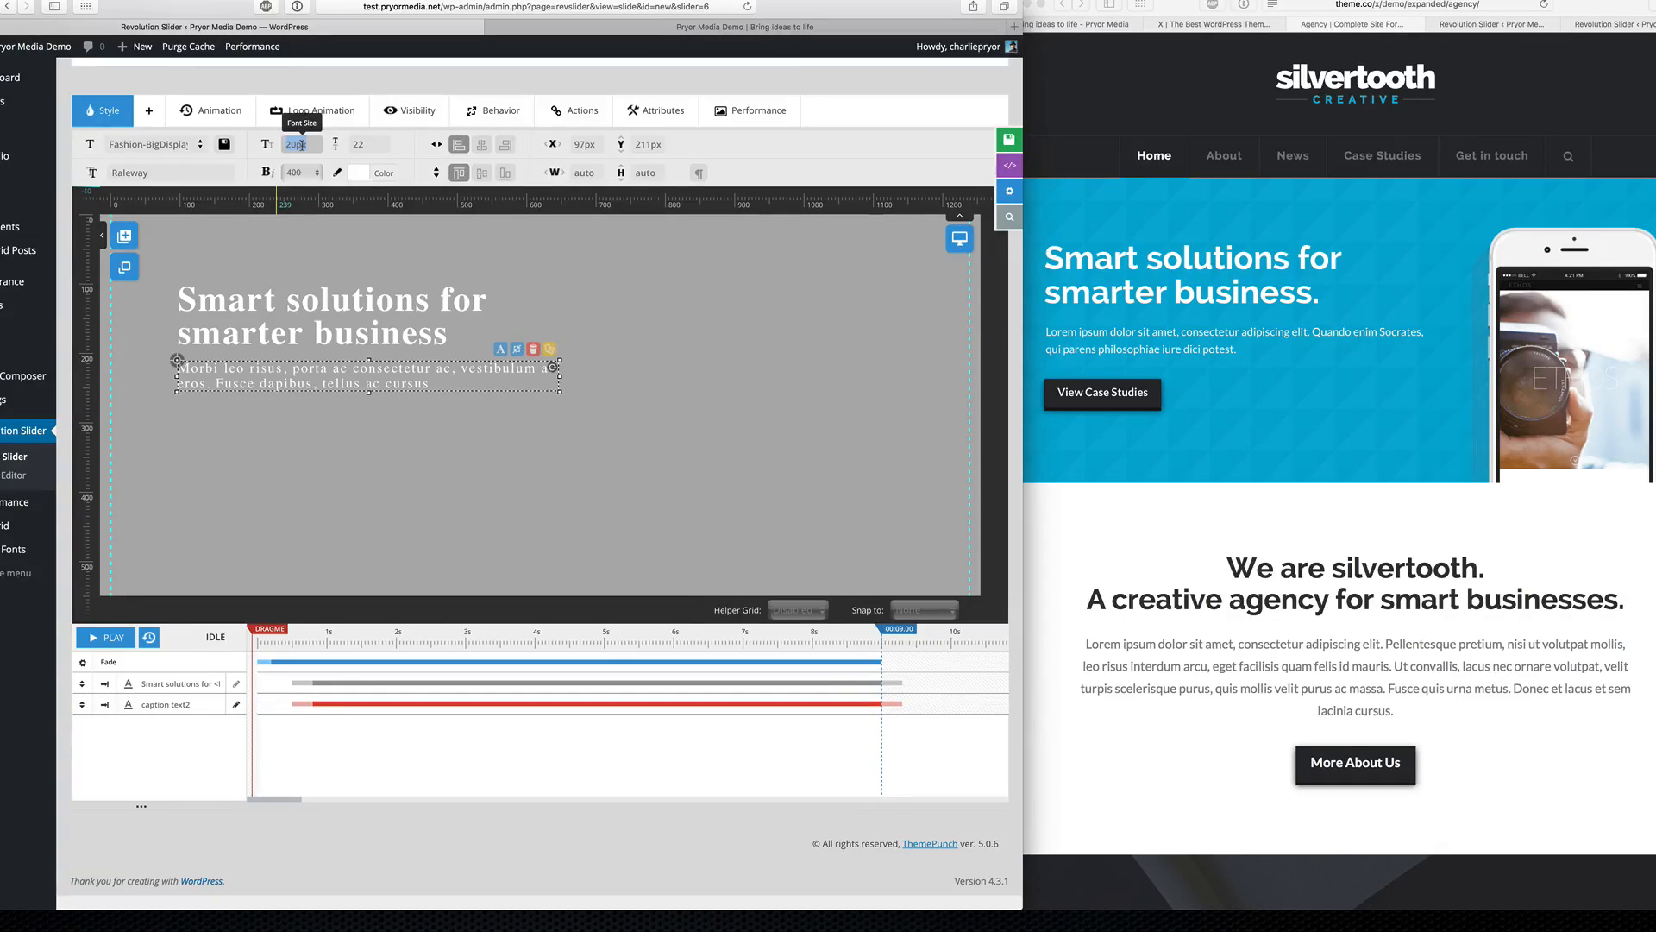
left_click(357, 145)
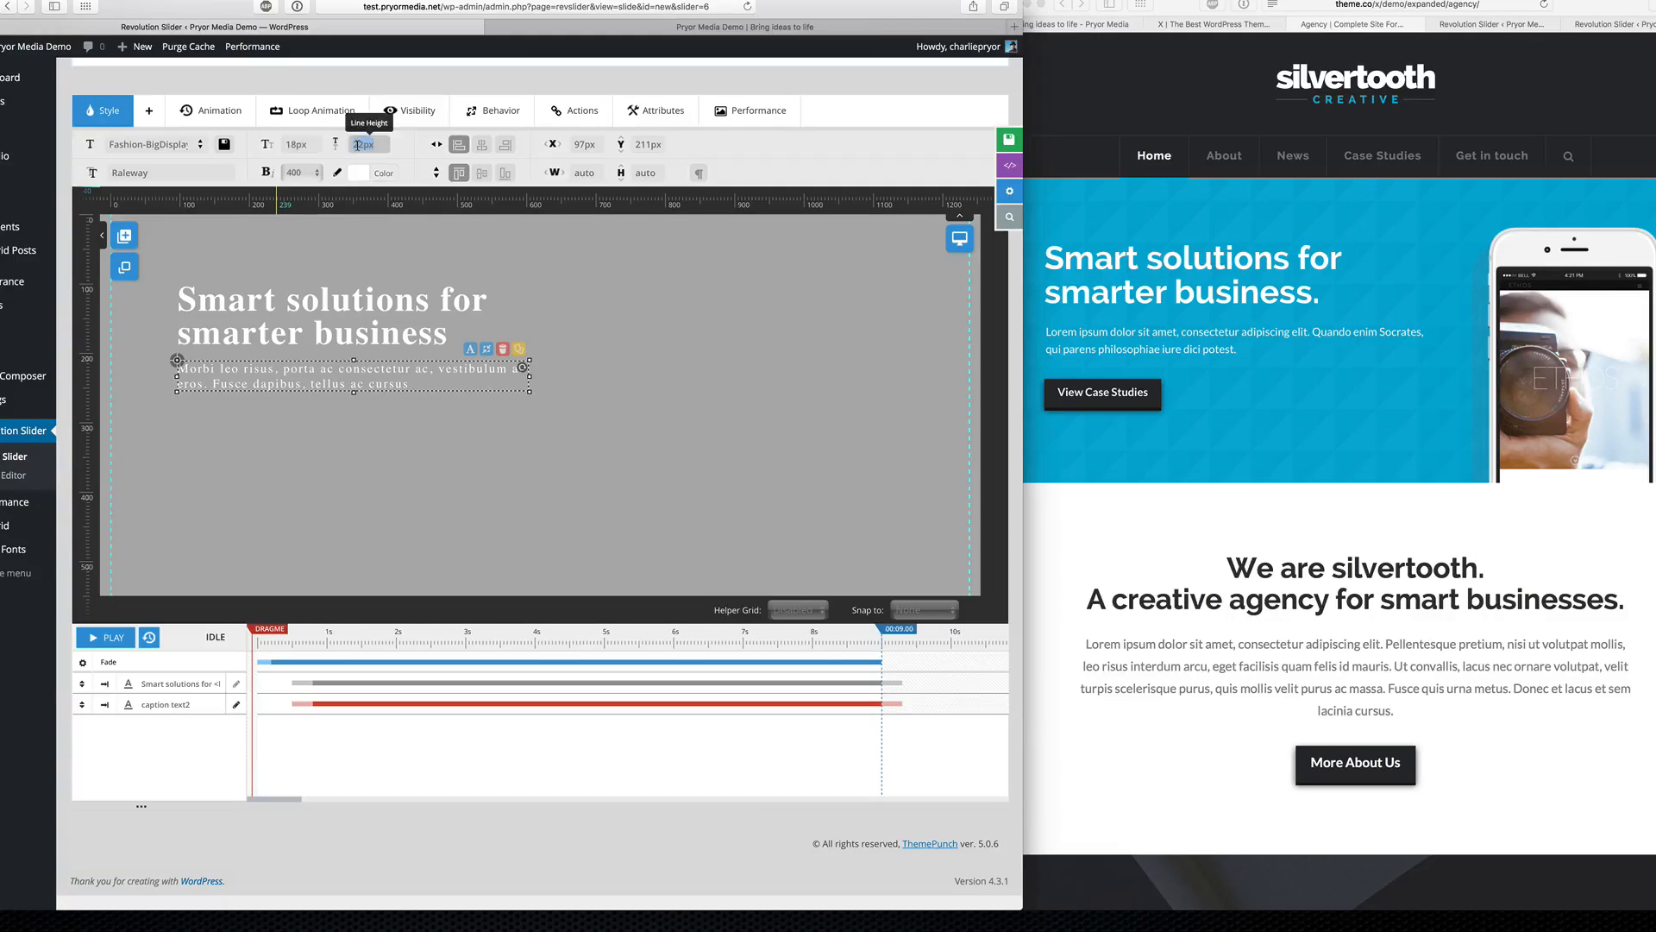
key("Return")
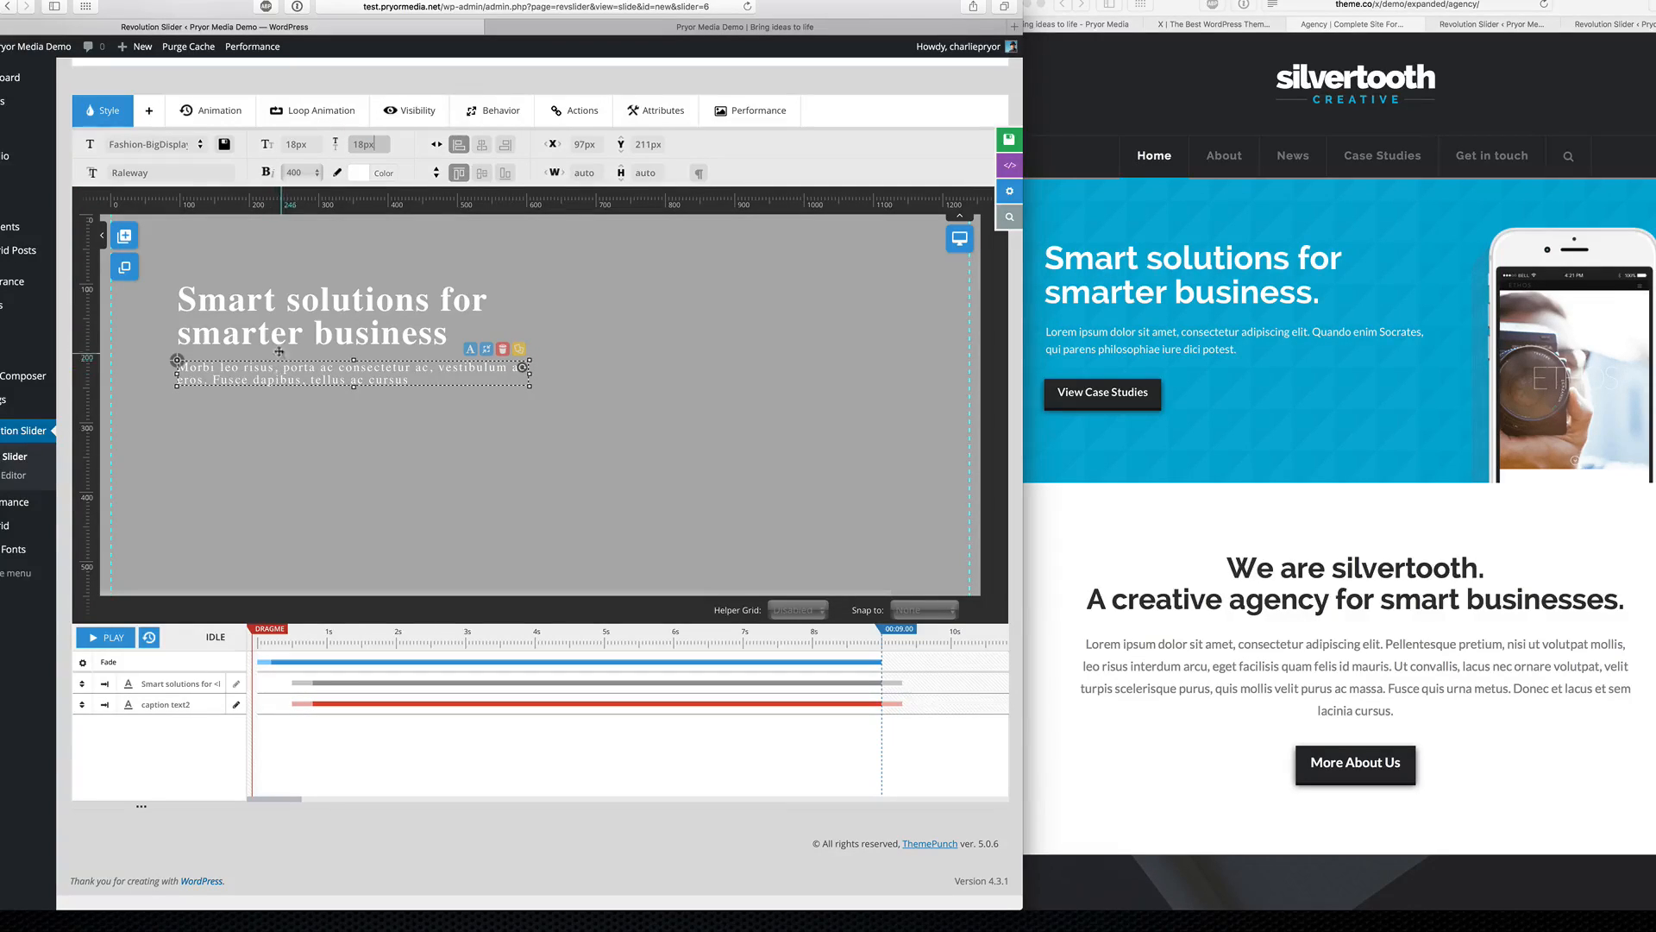
left_click(411, 533)
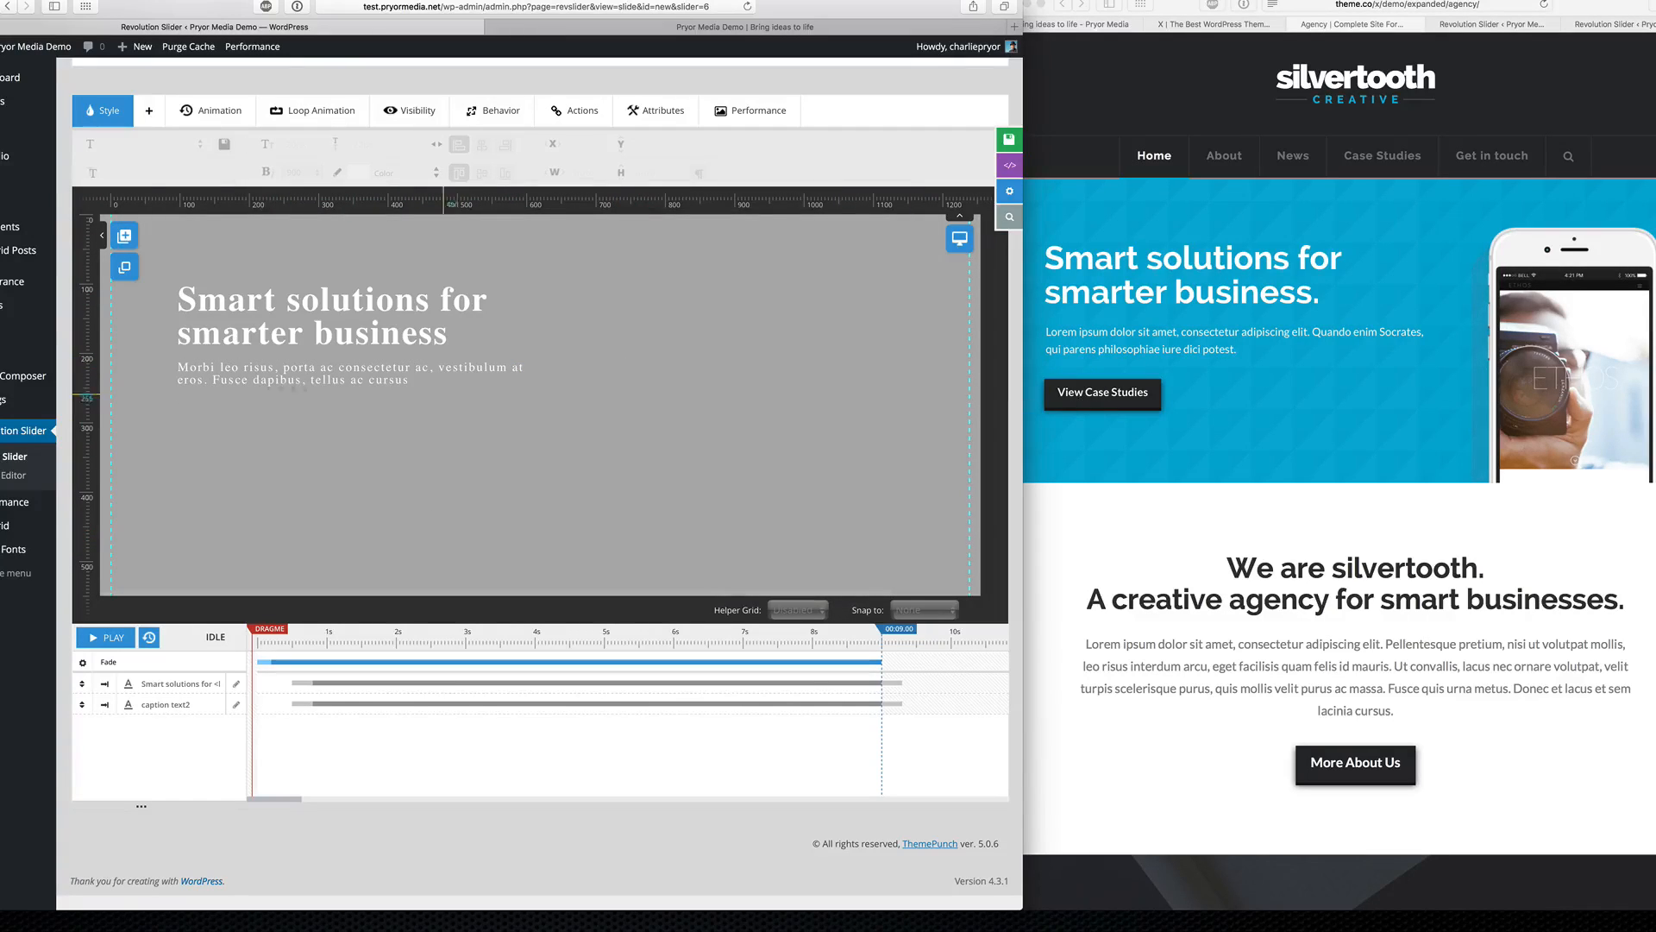
Step: Add the large dark button from the second row of presets and place it below the paragraph at X 102 px, Y 304 px
mouse_move(134, 263)
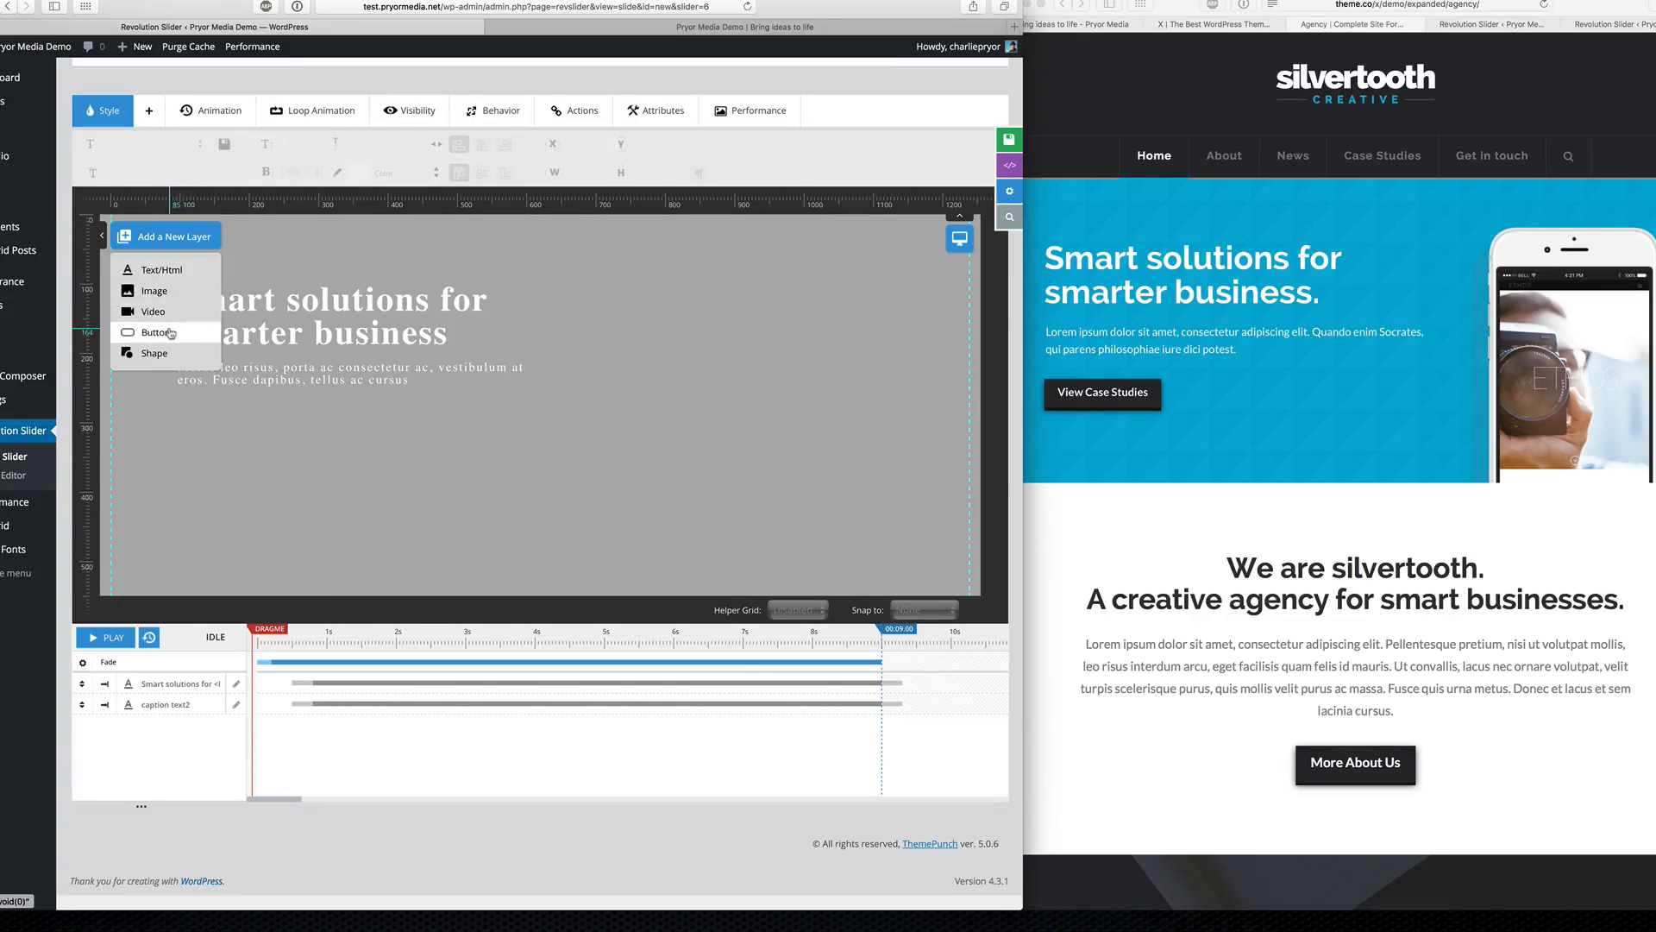
left_click(169, 336)
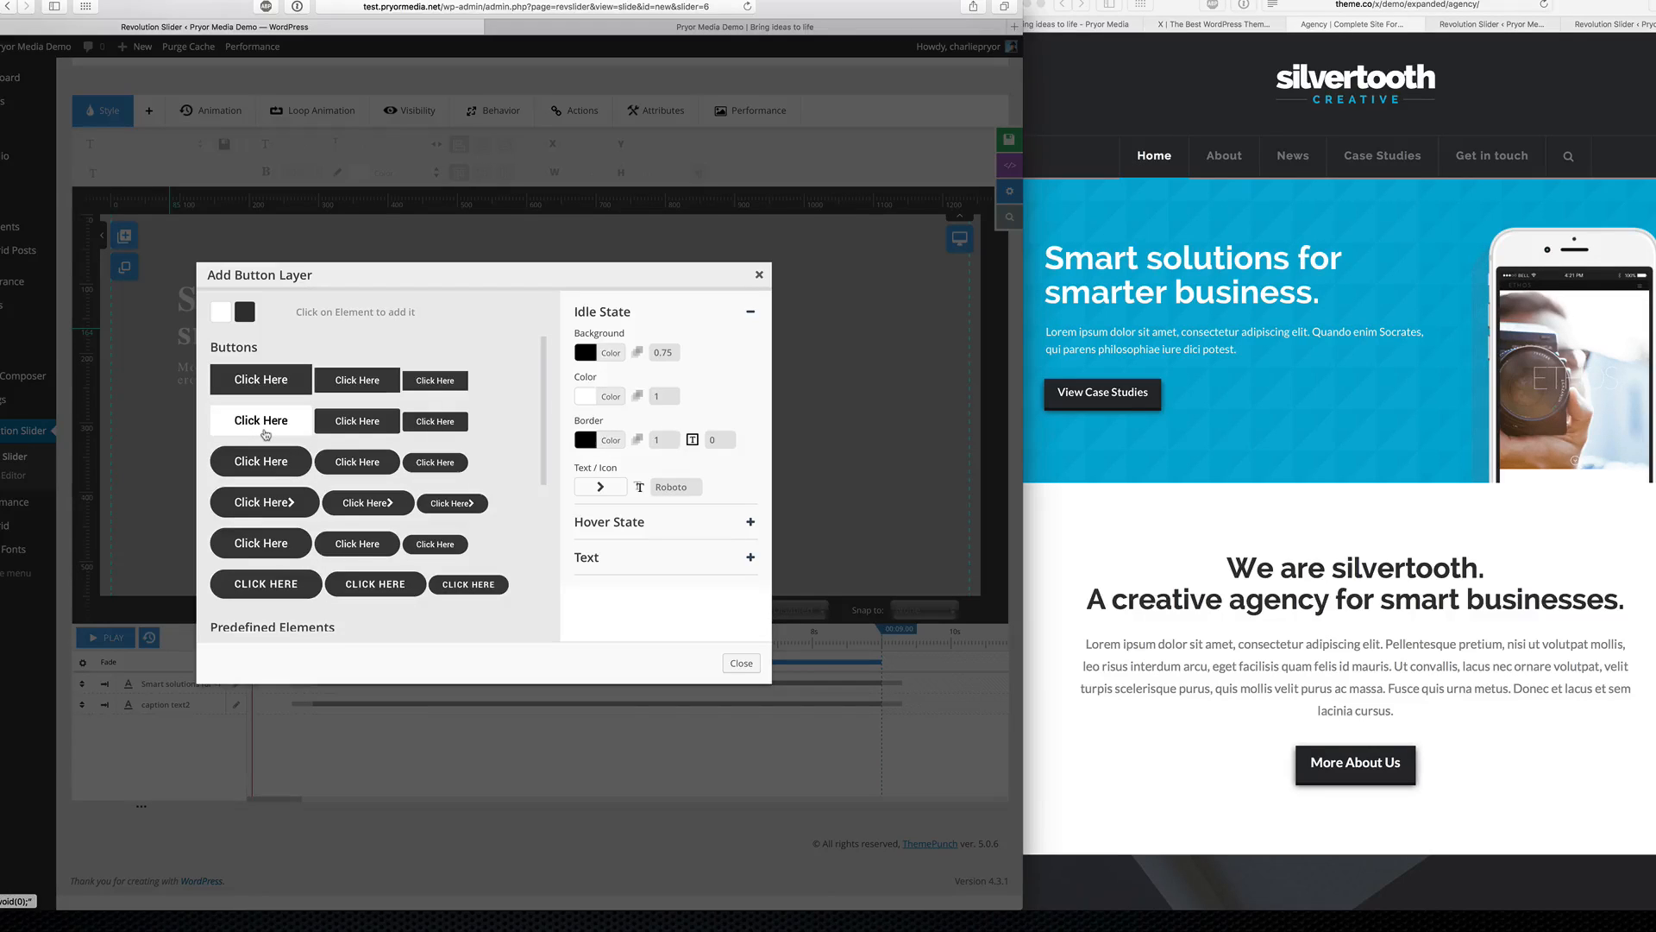
left_click(265, 421)
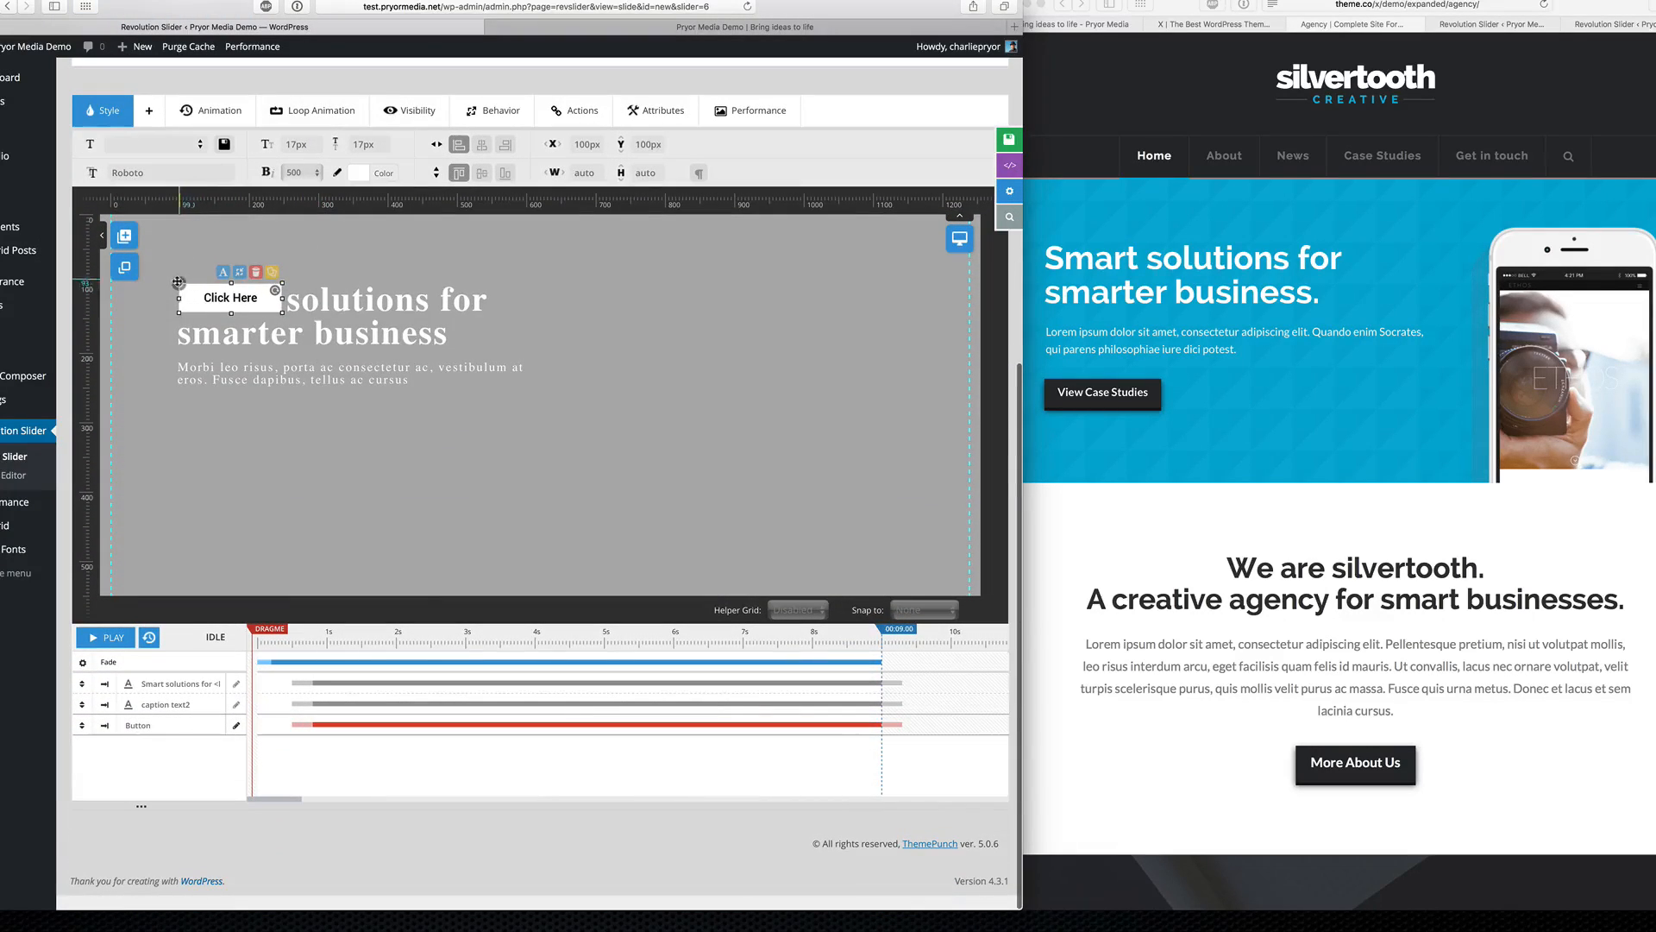
left_click_drag(178, 282, 156, 431)
Step: Change the button layer's caption to "View Case Studies"
double_click(238, 442)
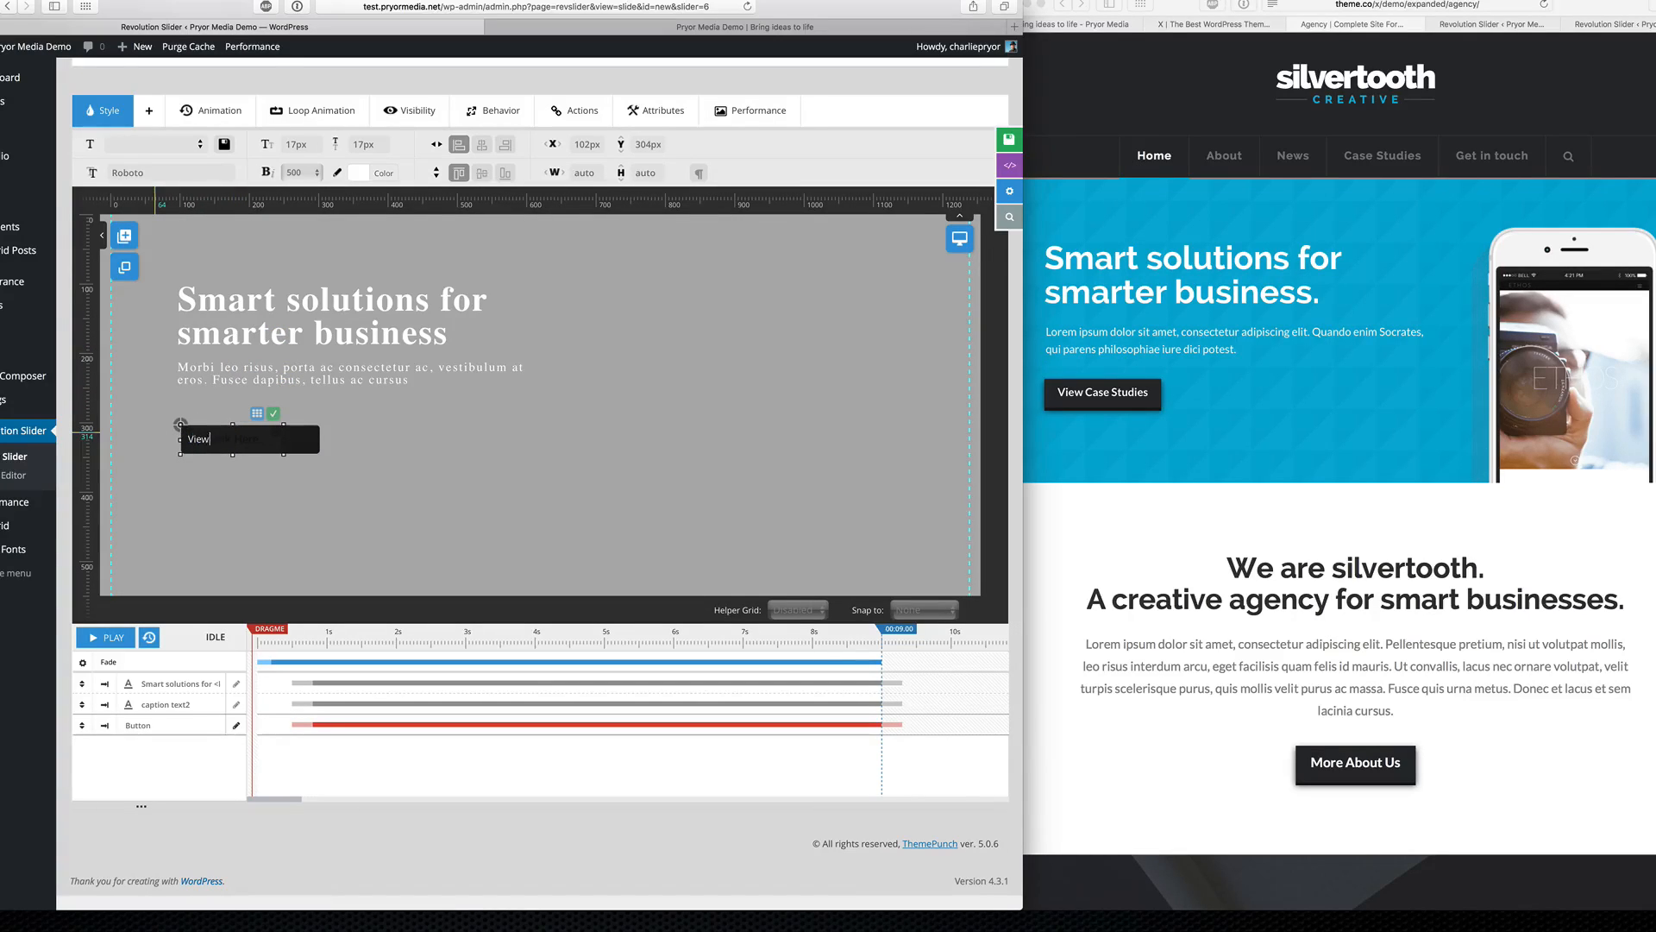
type("View Case Studi")
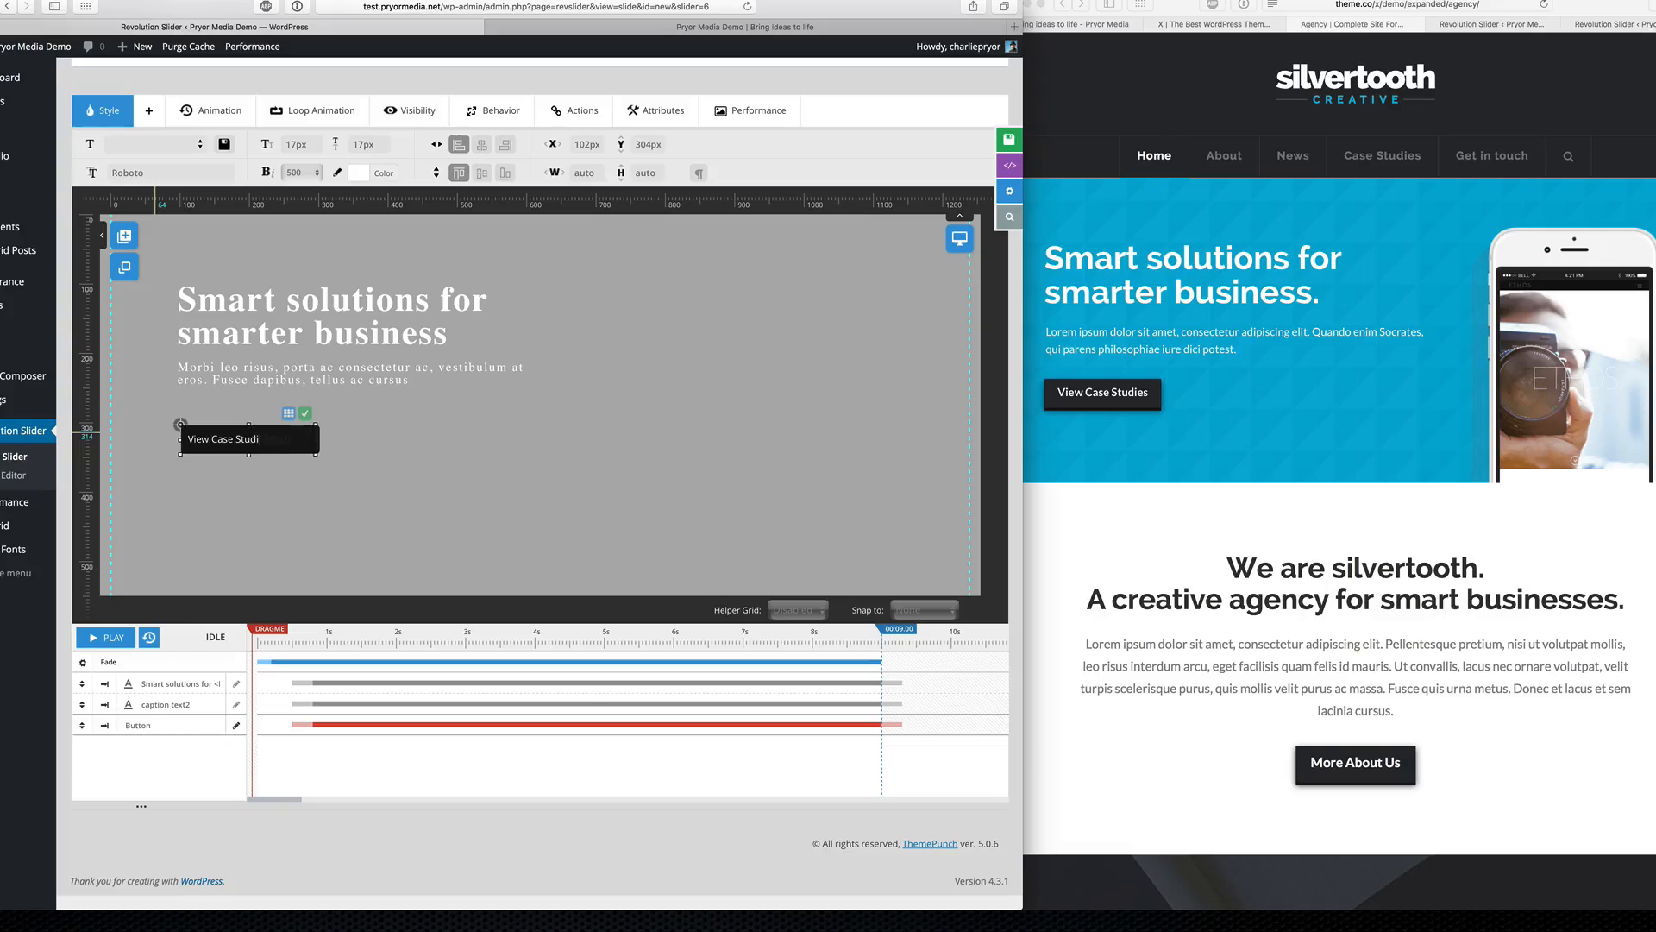
type("es")
left_click(317, 415)
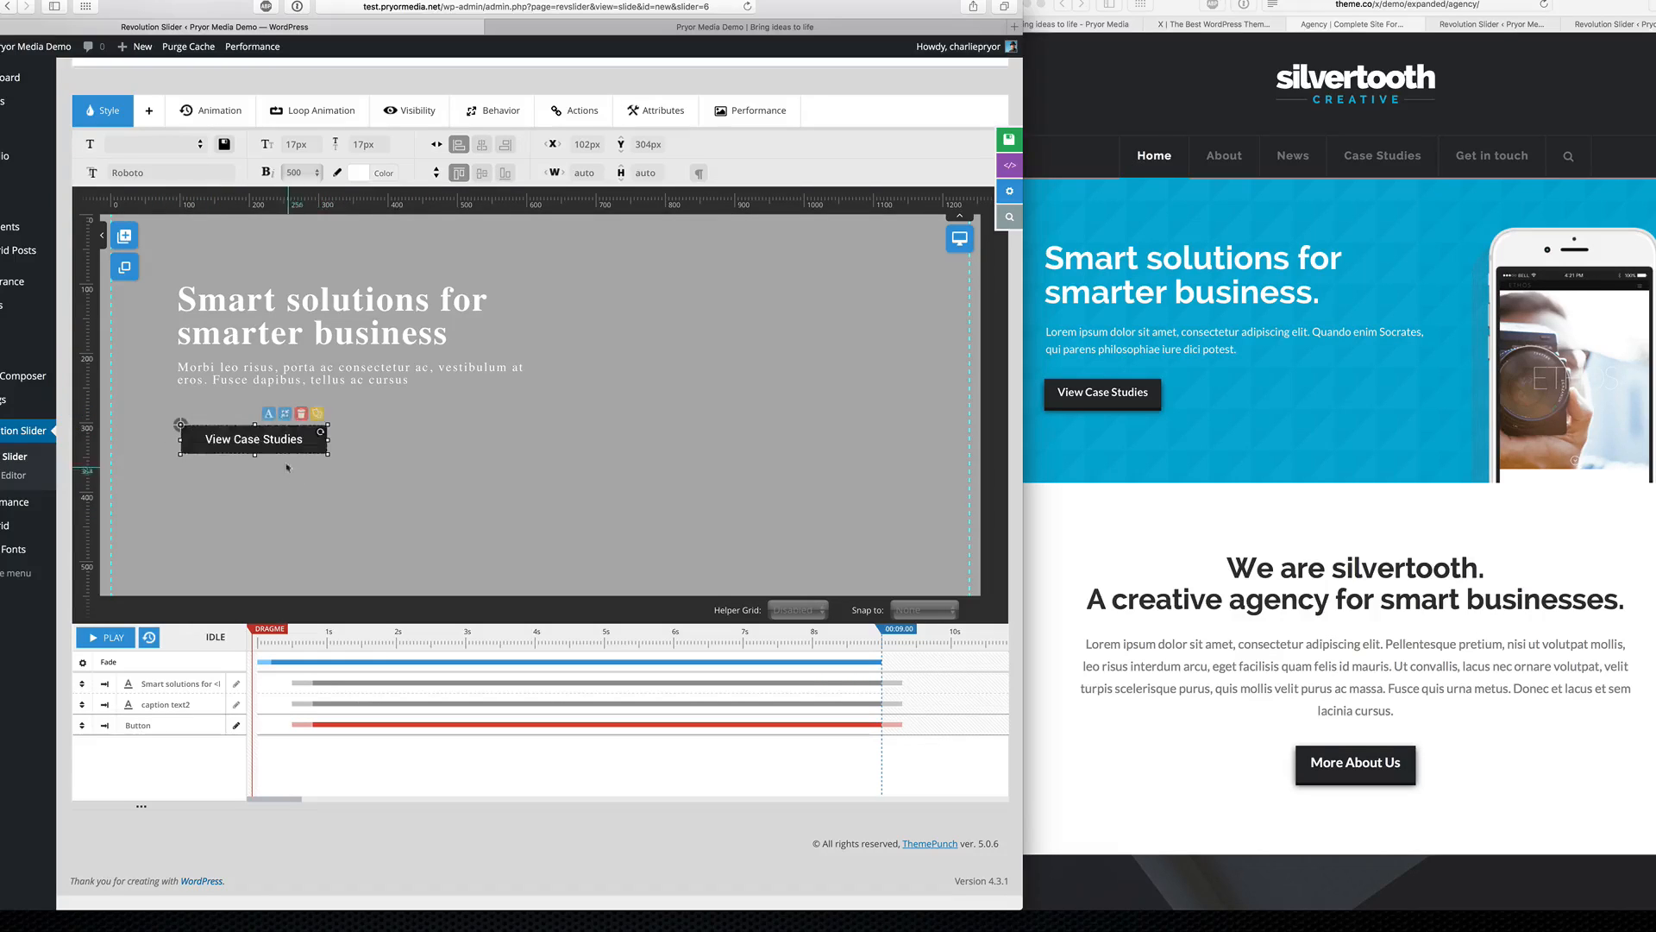
left_click(410, 492)
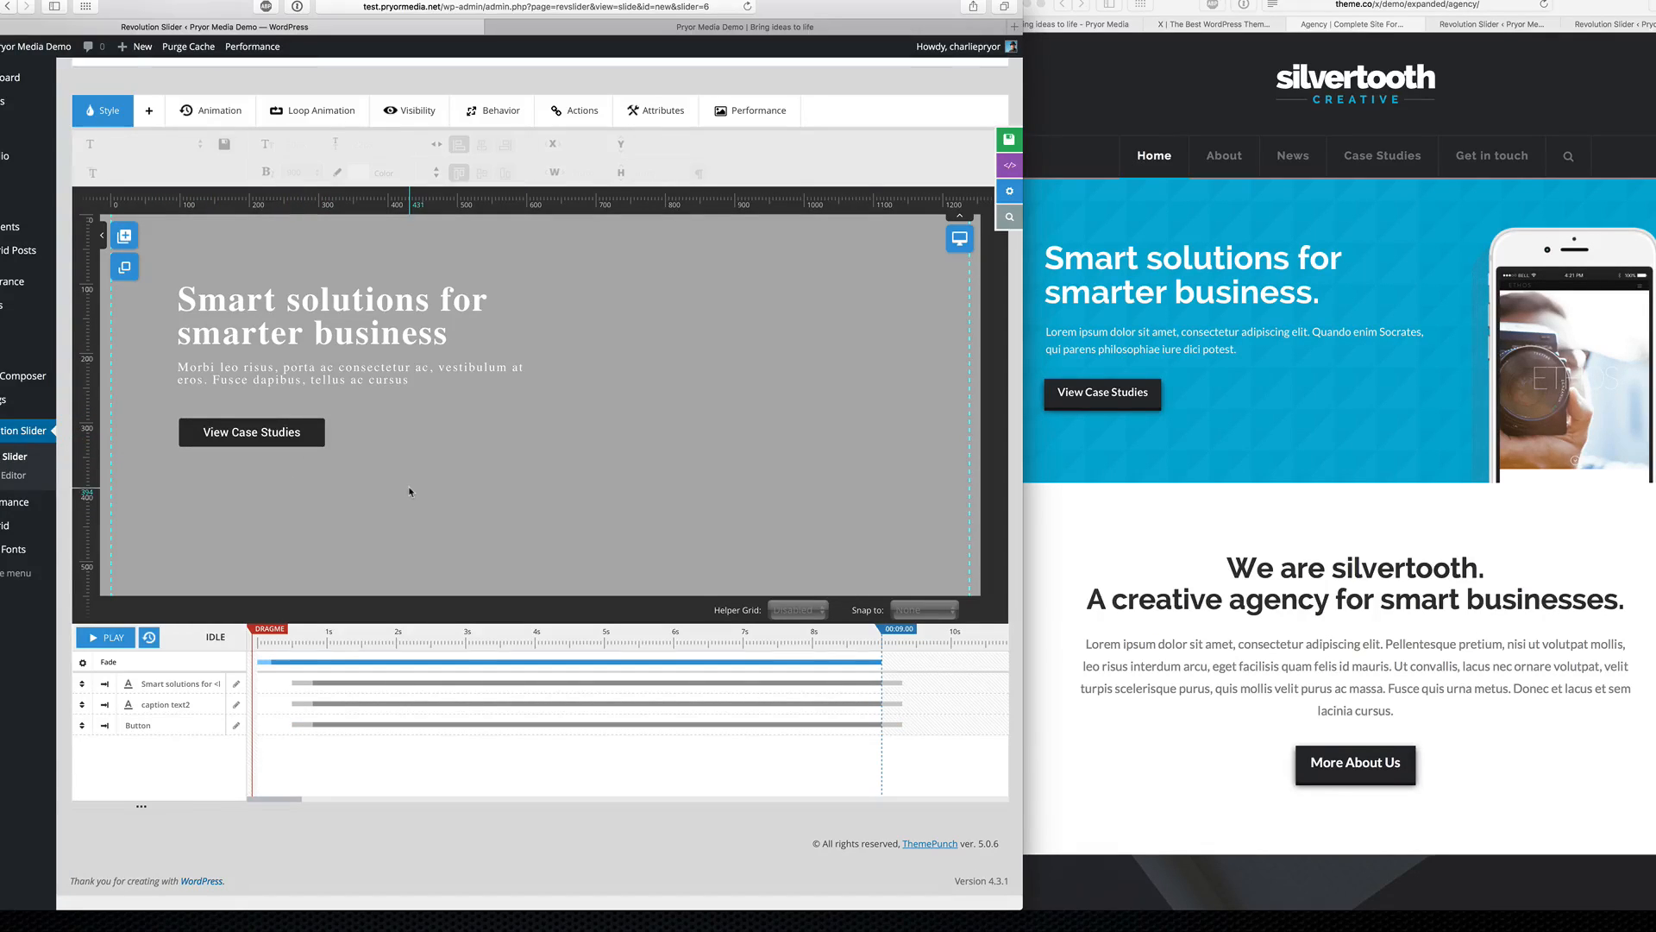
Step: Compare the styling of the View Case Studies and More About Us buttons on the agency demo page
left_click(1318, 328)
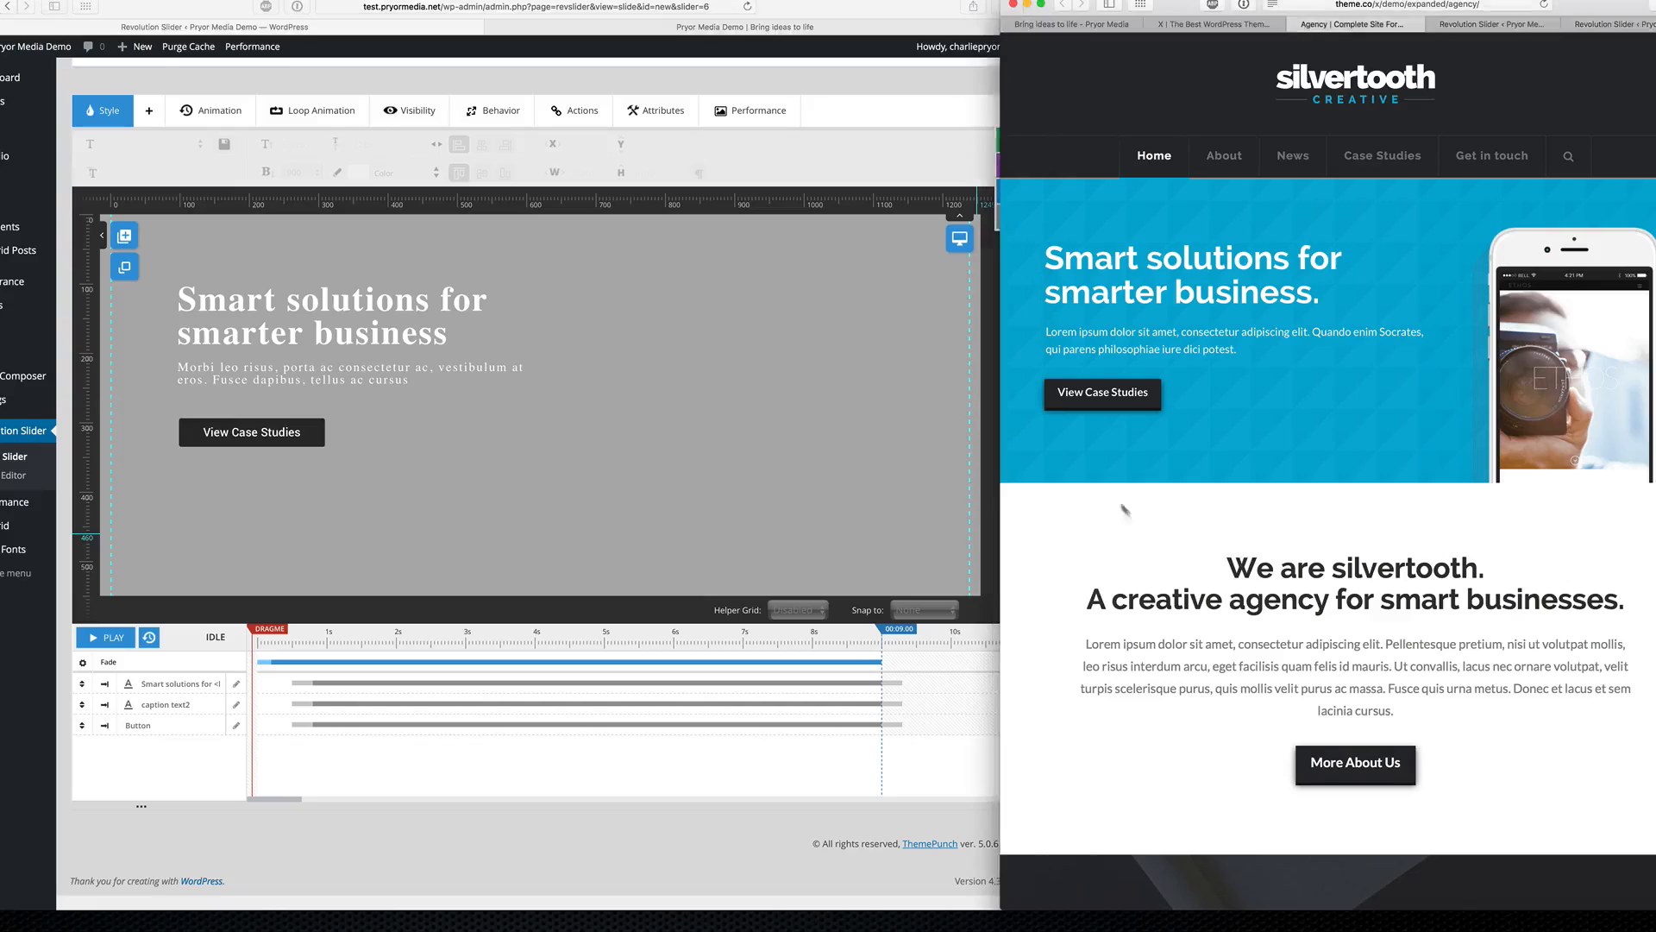
scroll(1318, 328, "down", 6)
scroll(1318, 328, "up", 4)
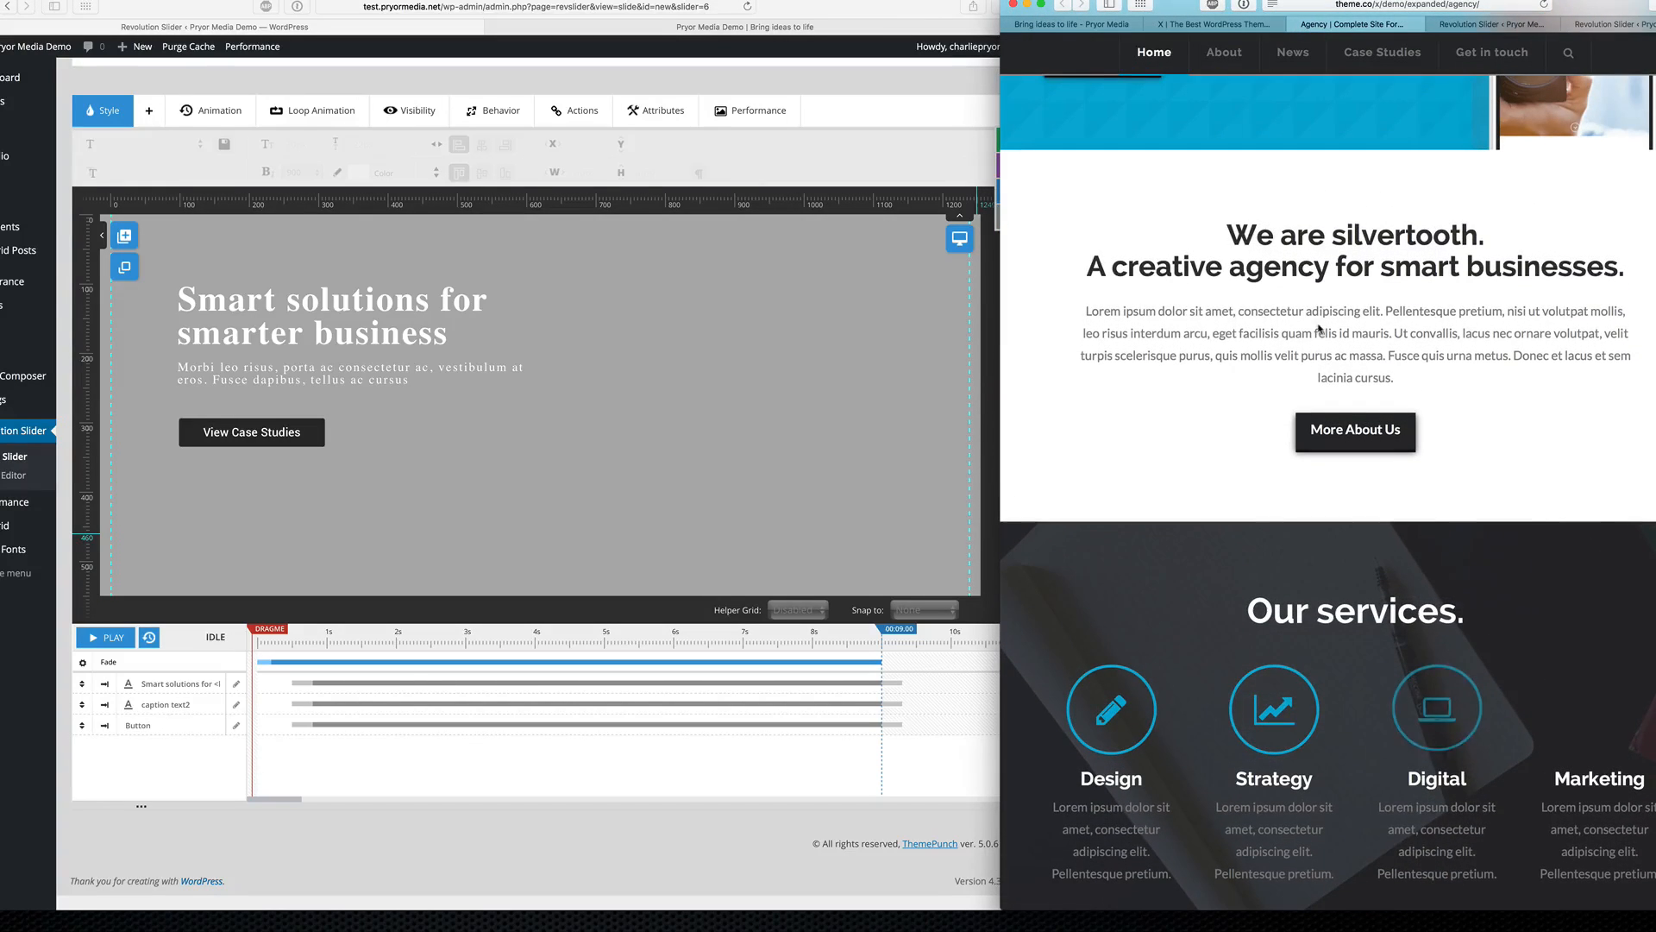
scroll(1318, 328, "up", 2)
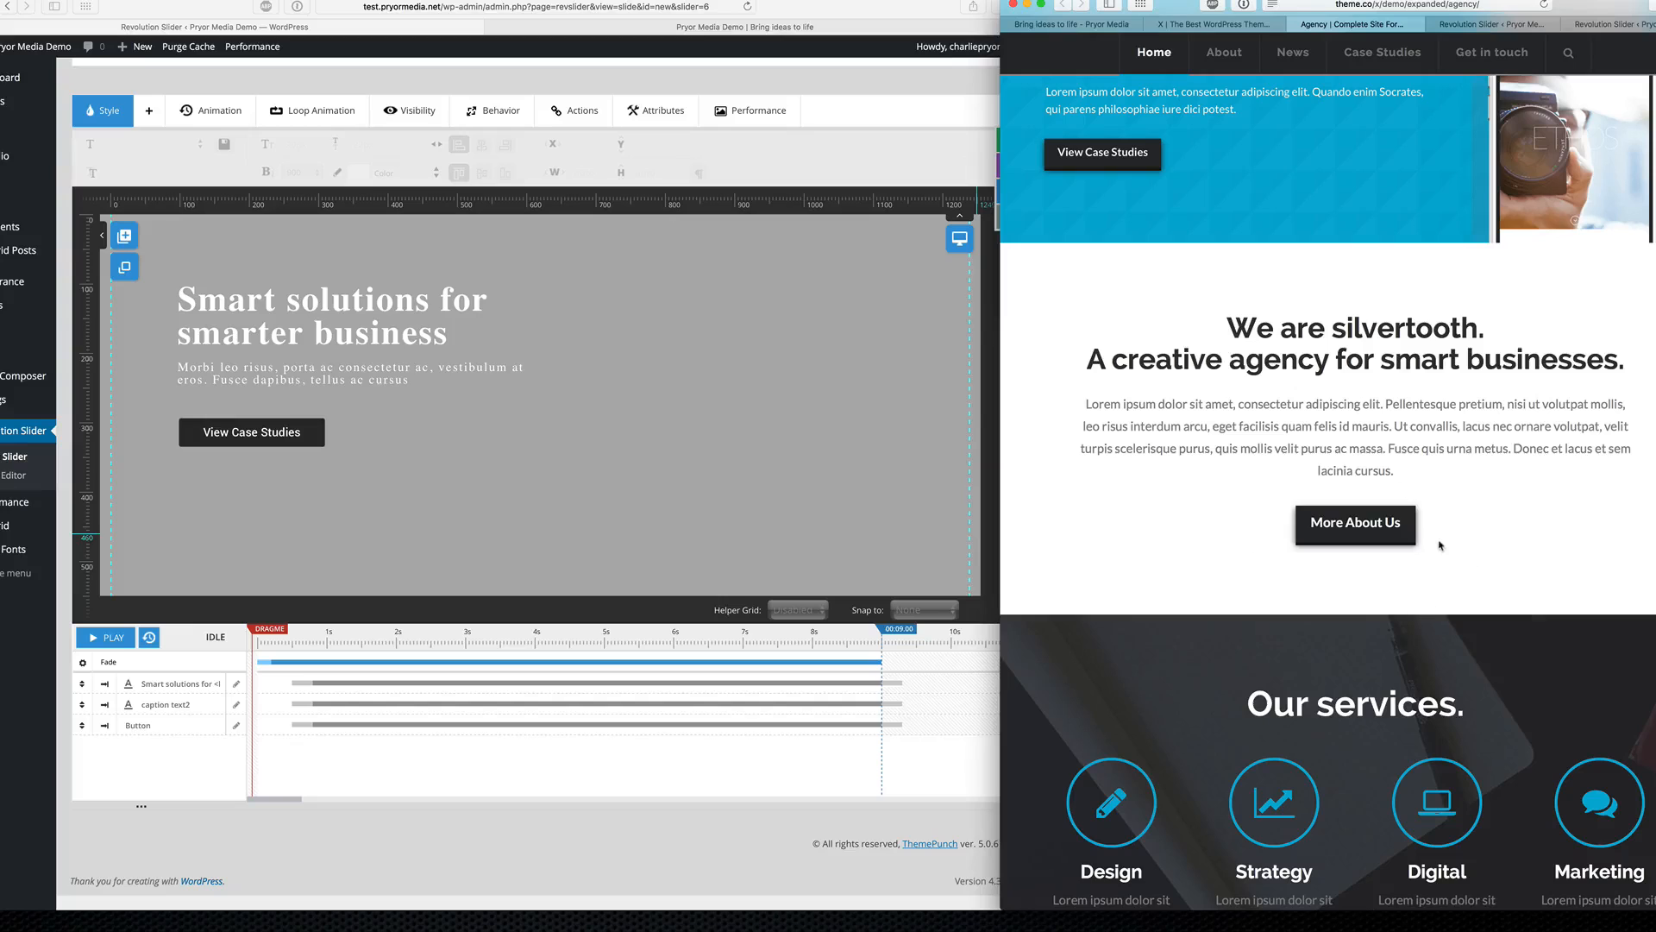
scroll(1440, 545, "up", 3)
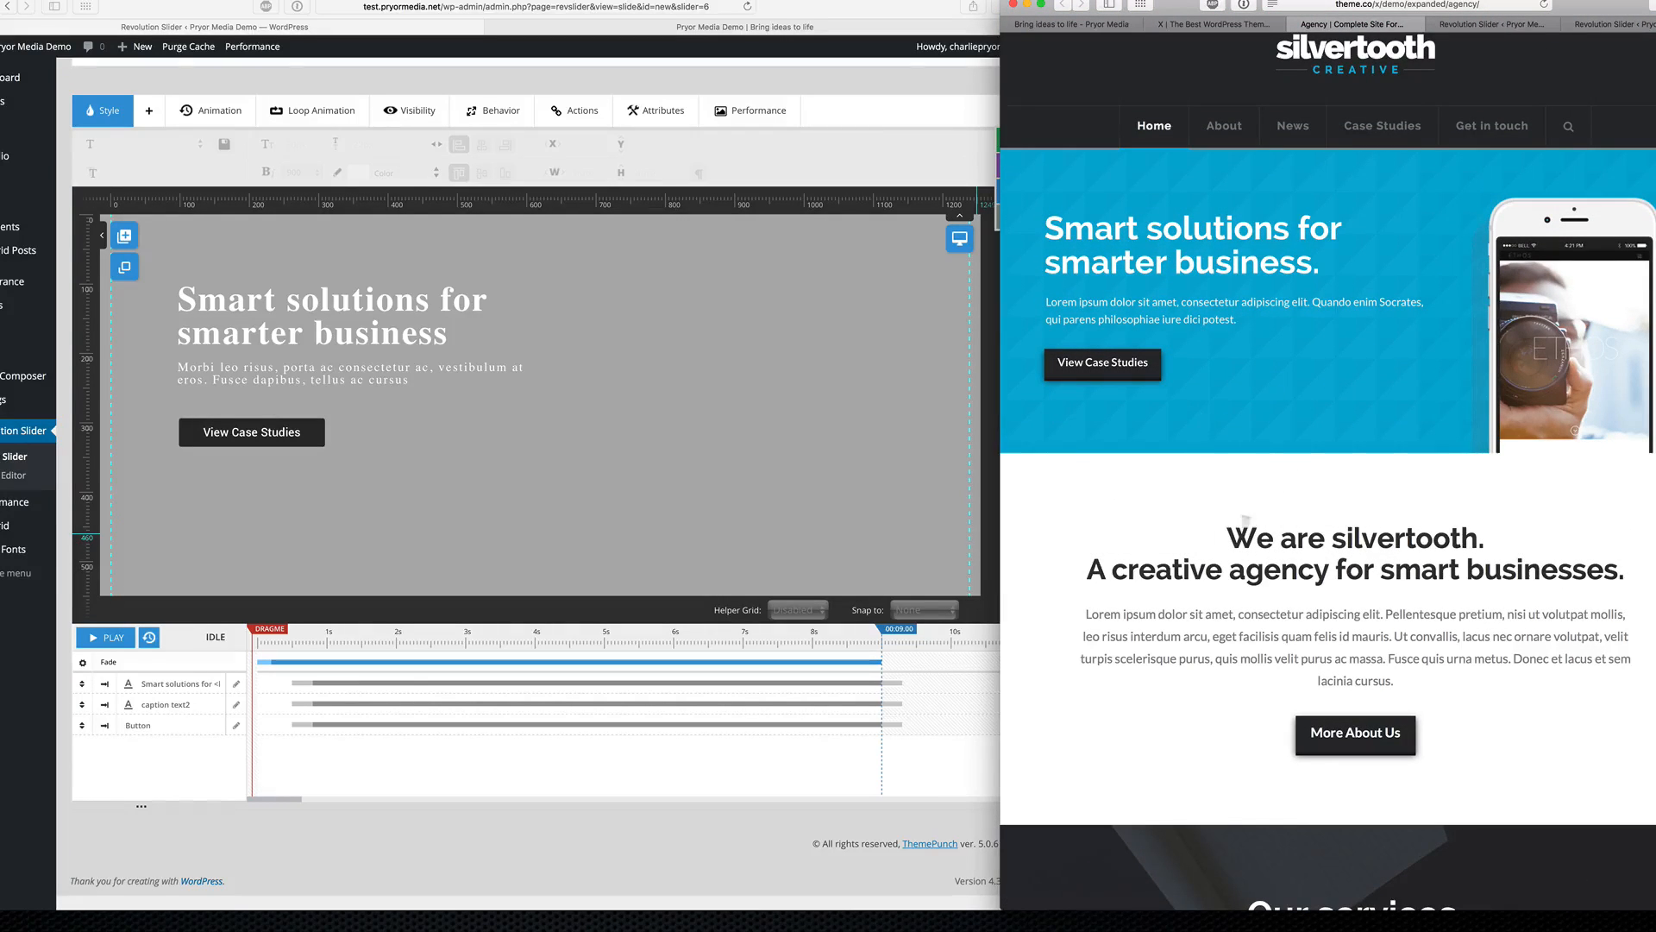
scroll(1188, 561, "down", 3)
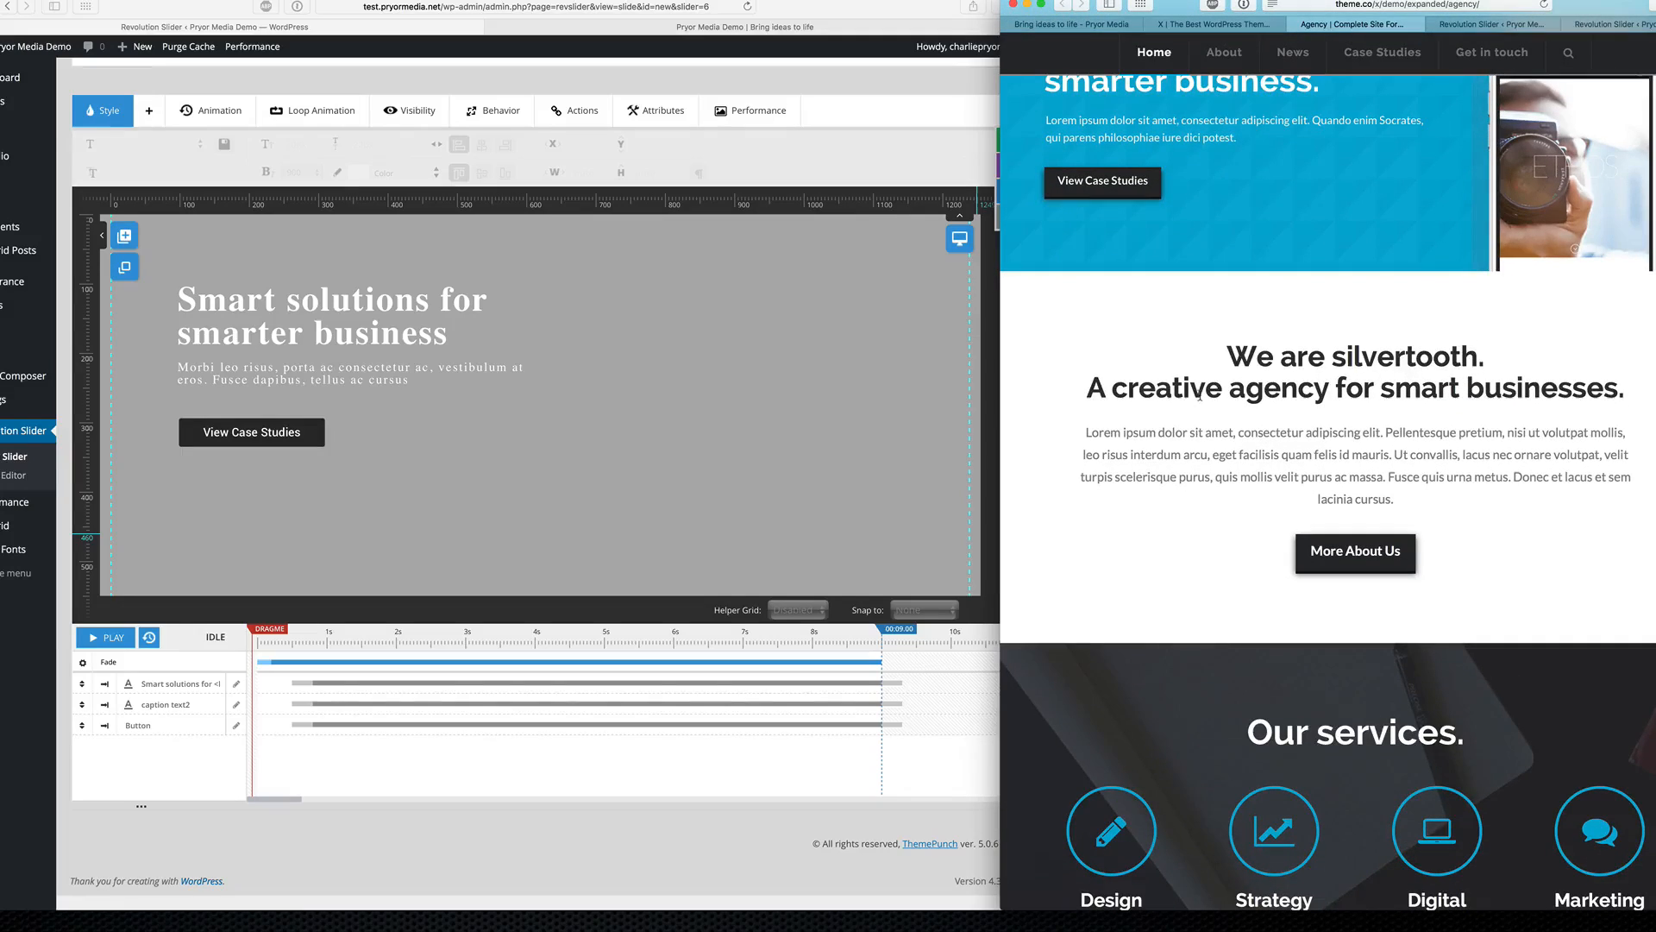
scroll(1222, 378, "up", 3)
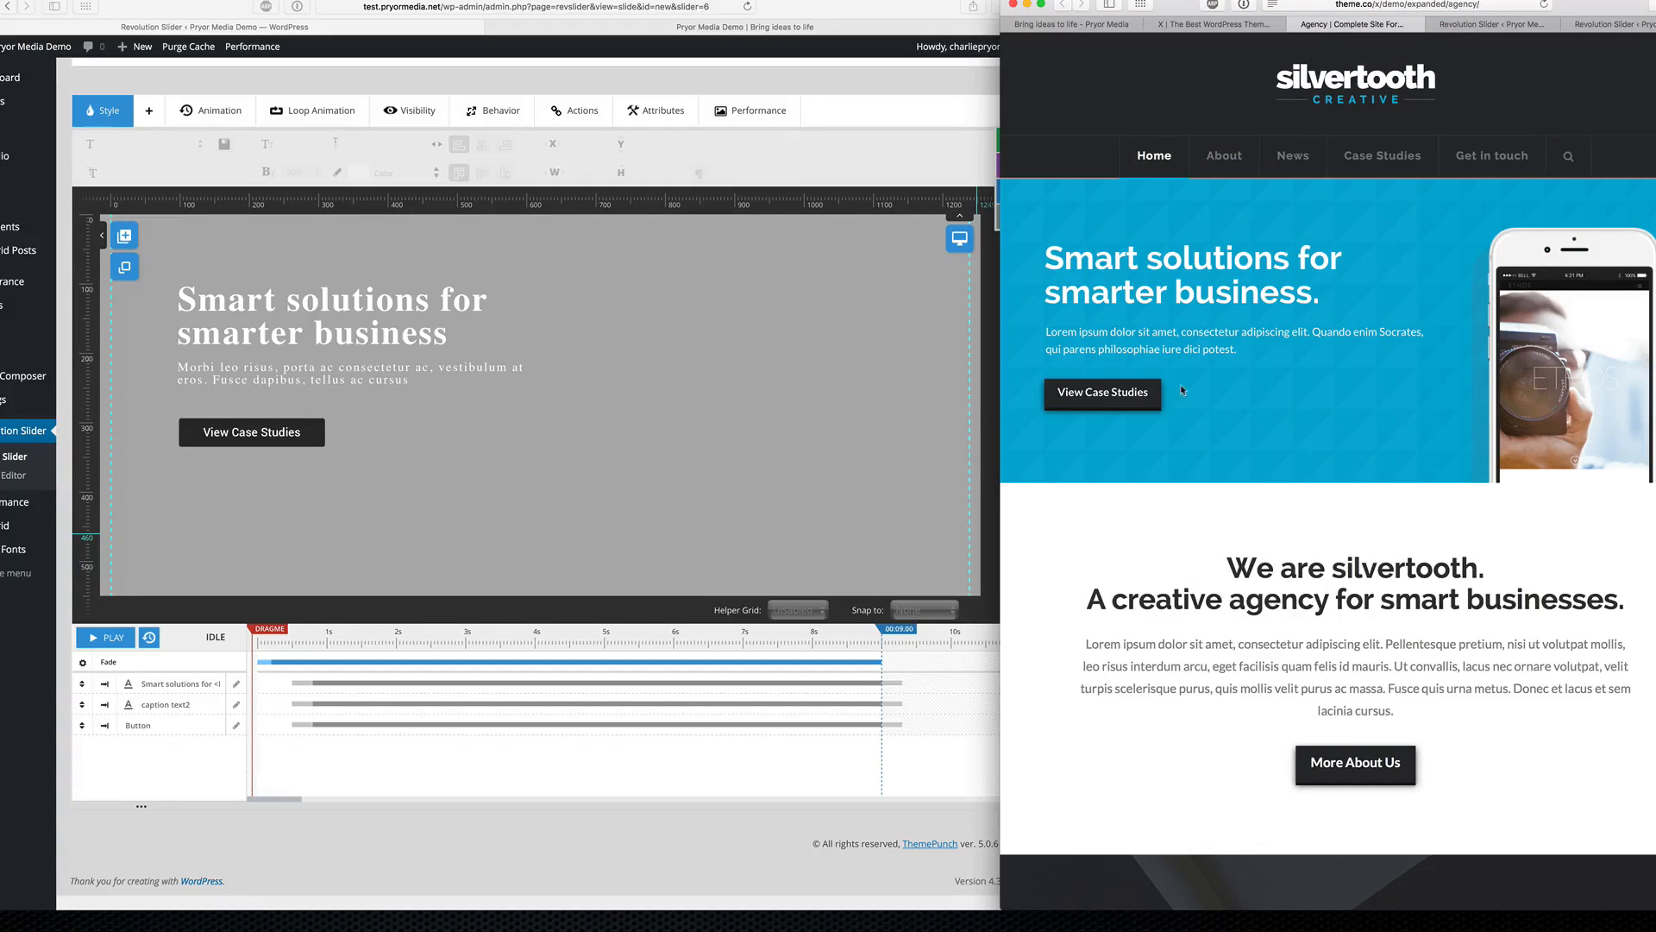
Step: Inspect the demo page's View Case Studies button, copy its link element as HTML, and close the inspector
right_click(1137, 400)
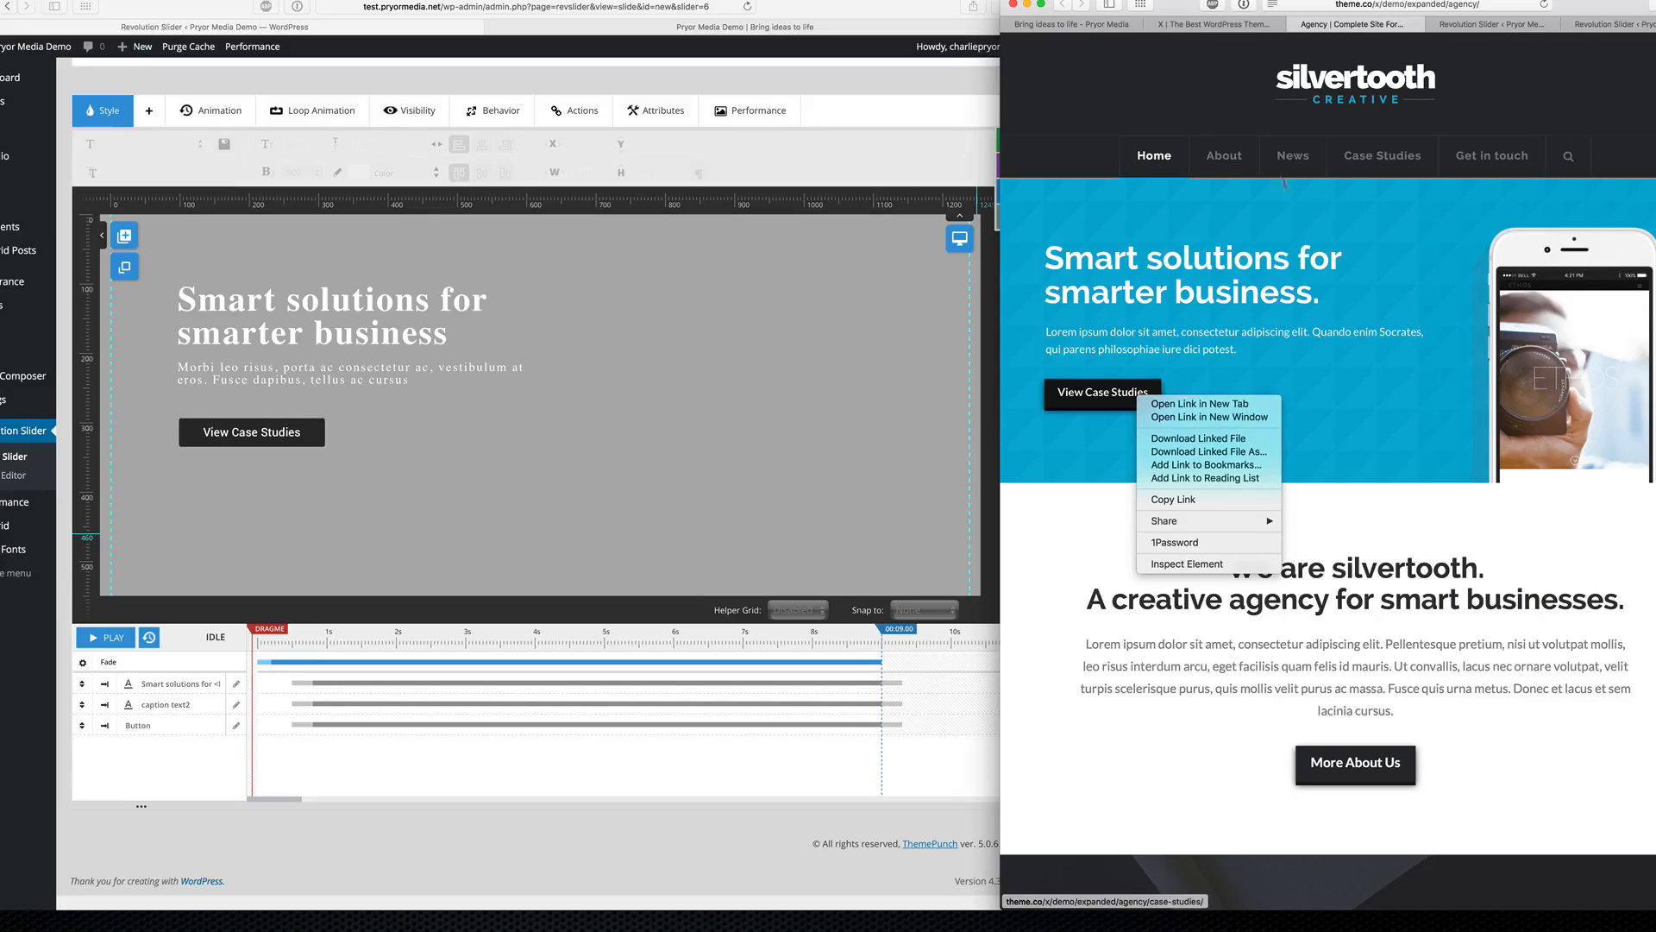
left_click(1177, 564)
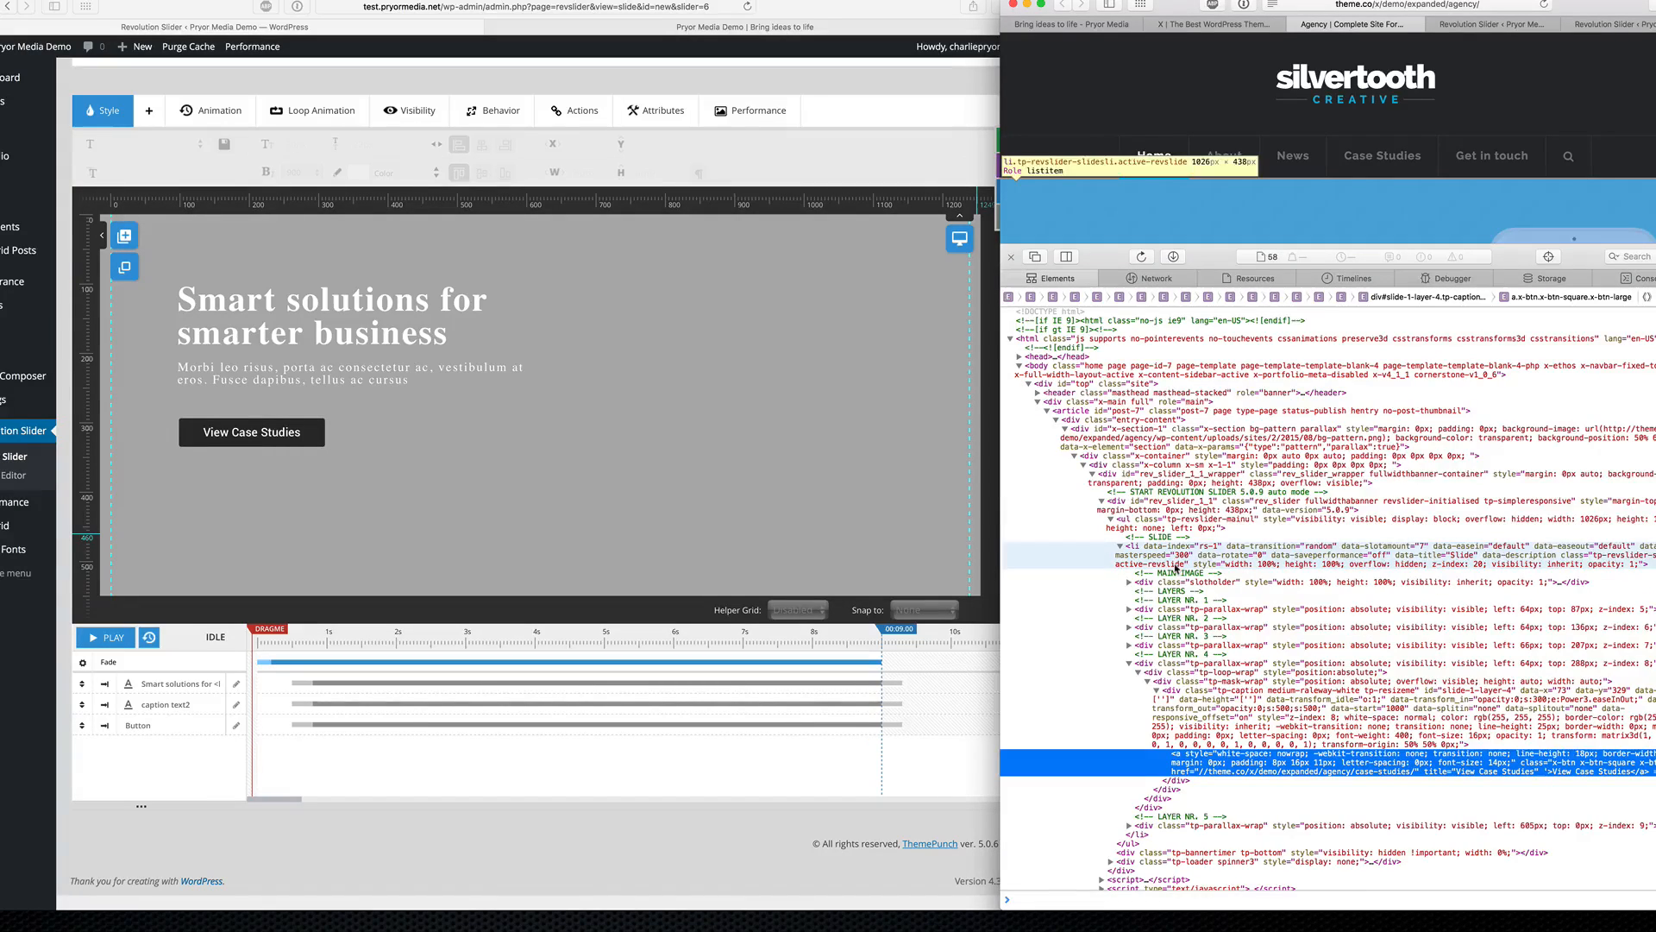
scroll(1204, 495, "down", 5)
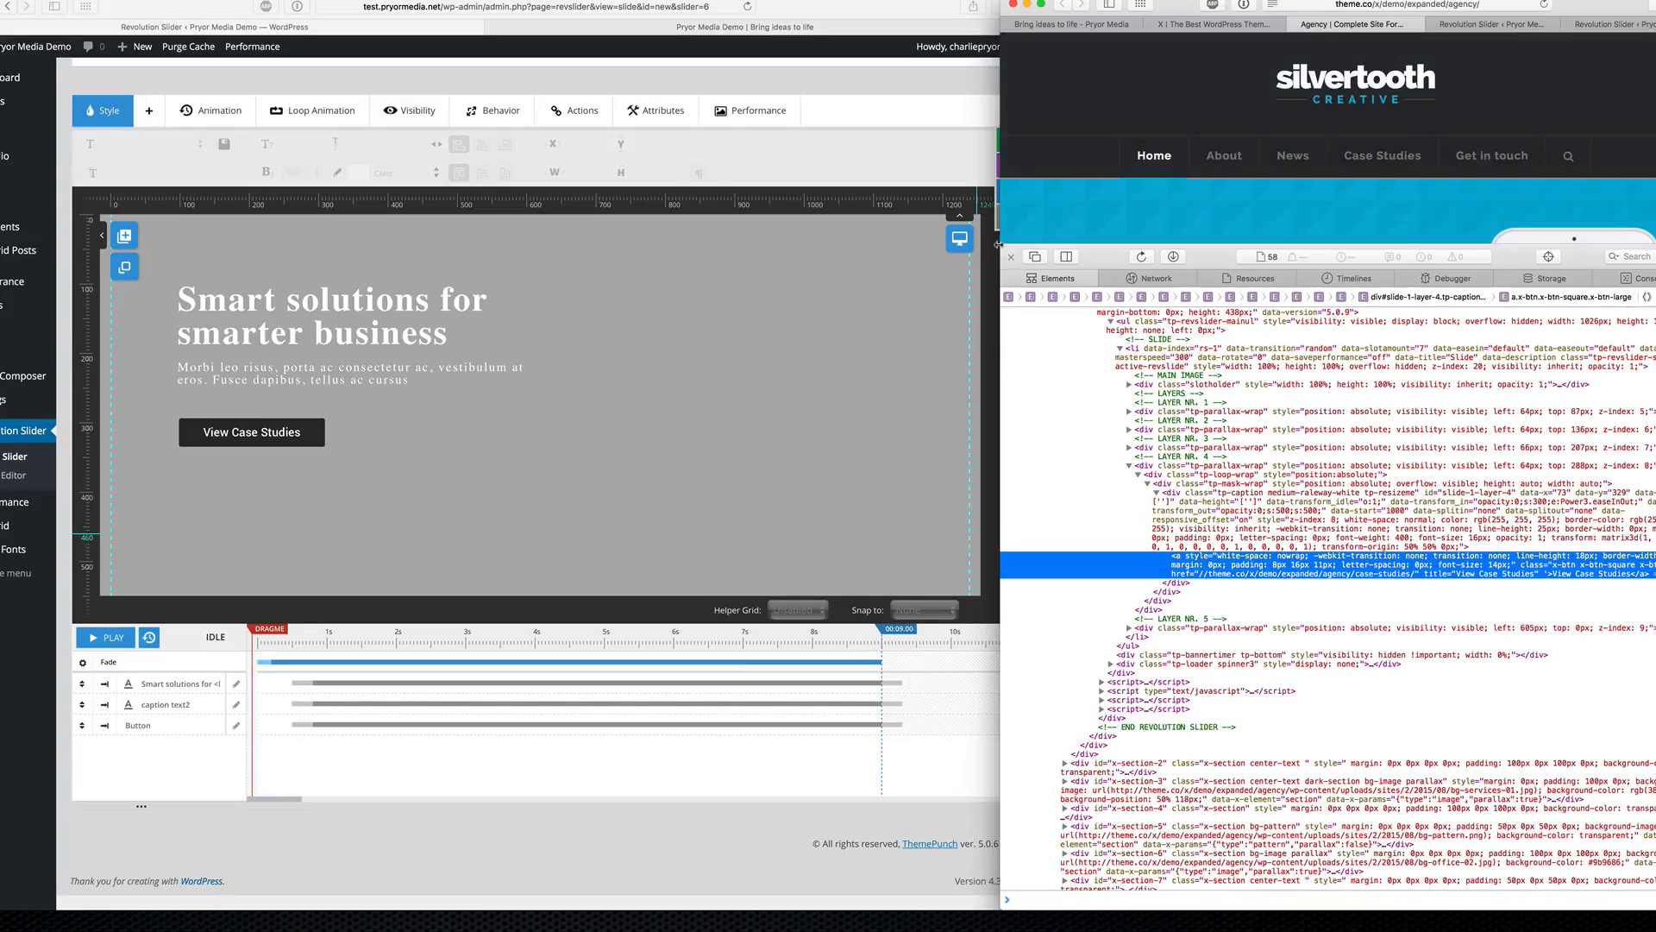
left_click_drag(944, 241, 773, 241)
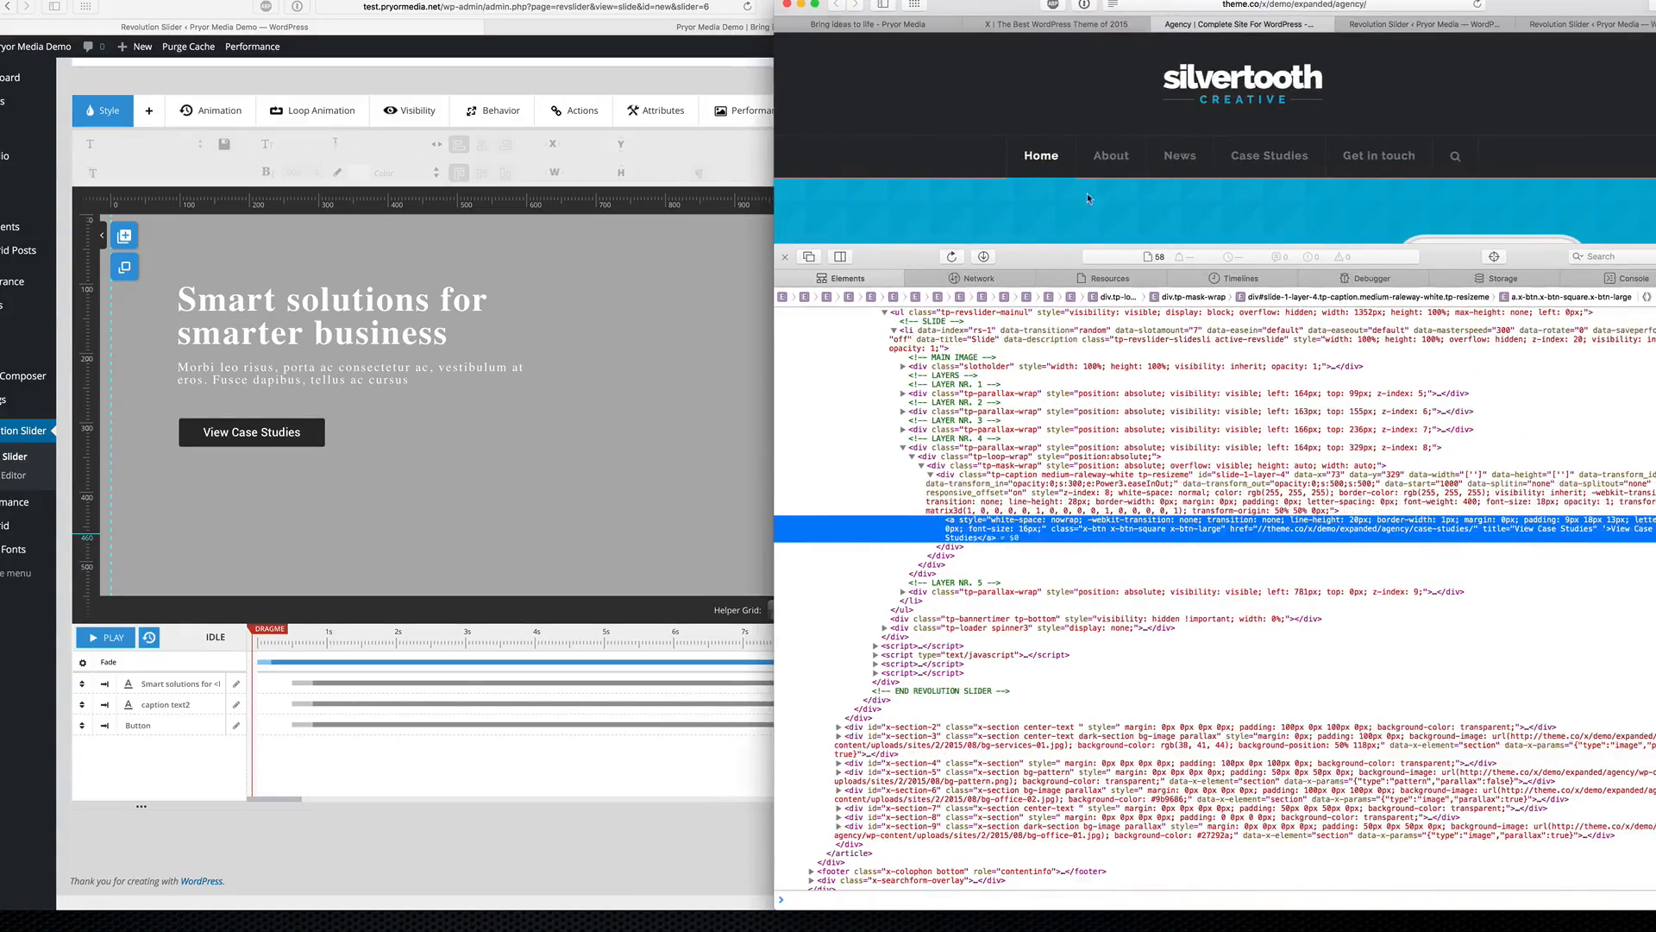
scroll(1089, 198, "down", 5)
scroll(1089, 198, "down", 3)
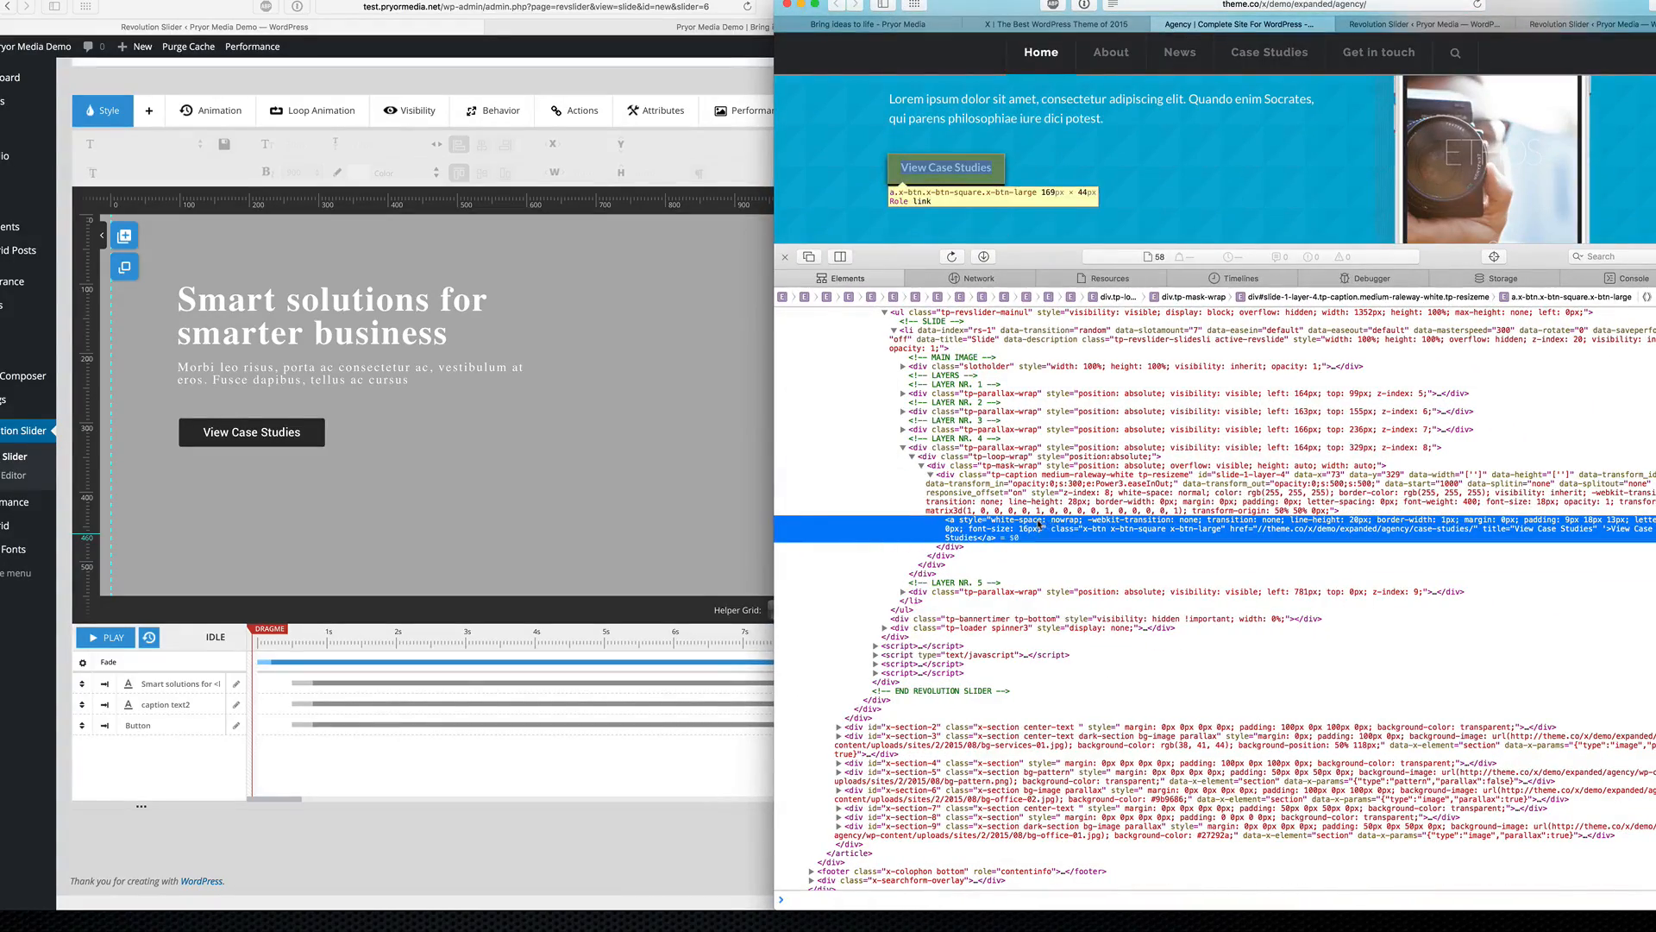
right_click(991, 523)
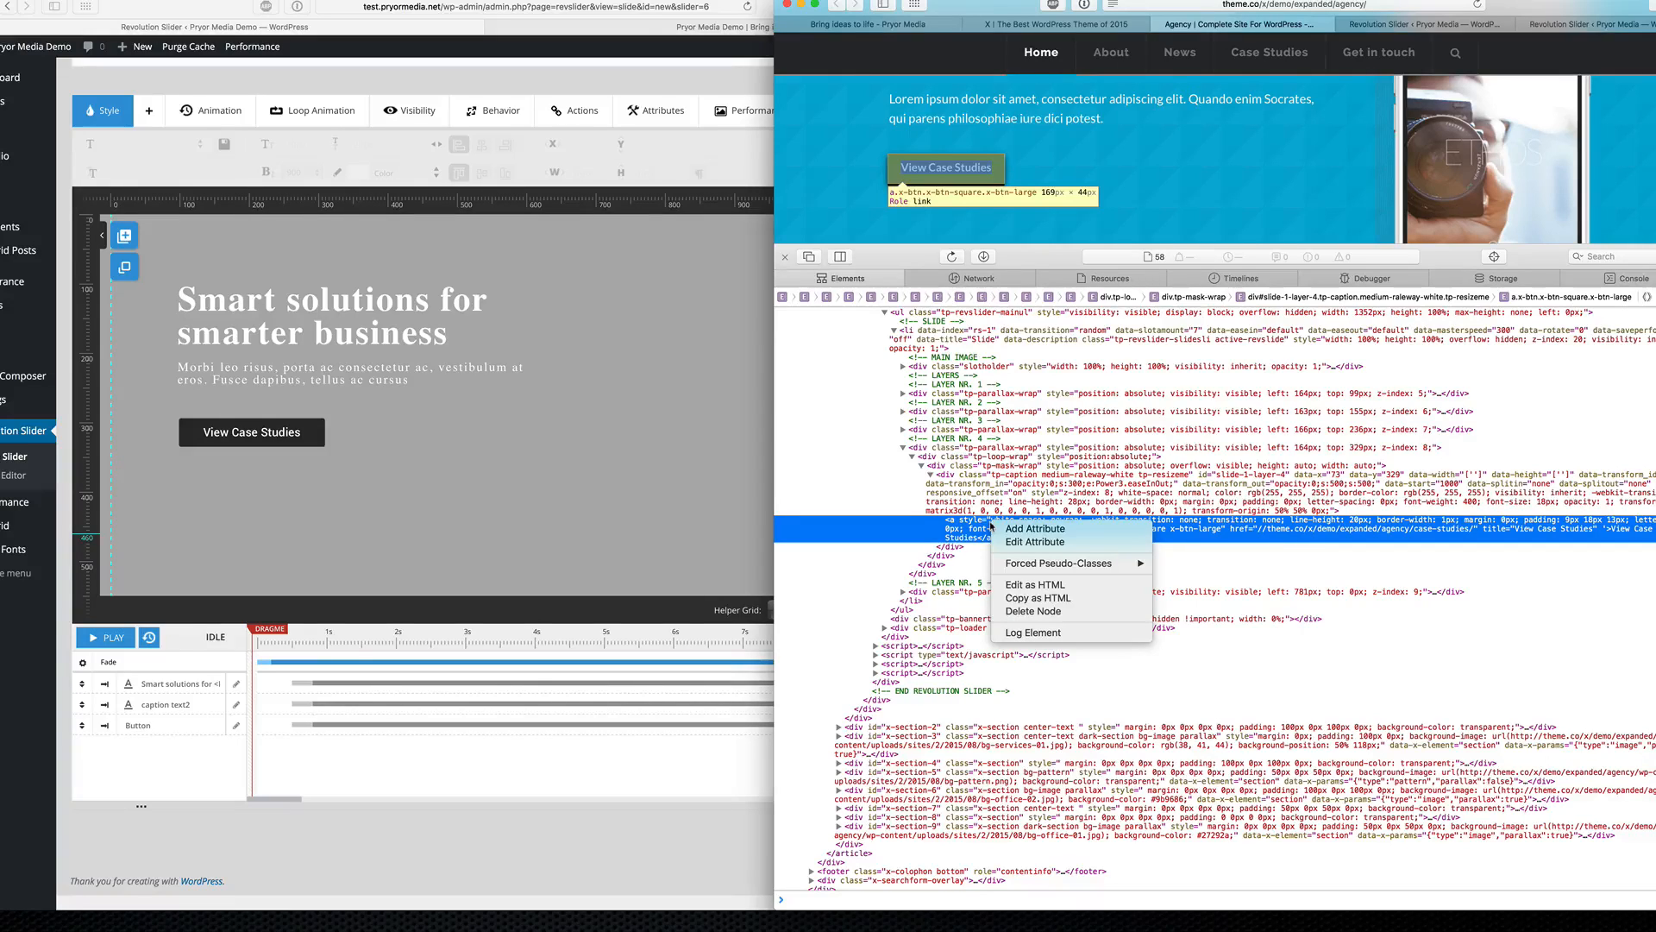
left_click(1069, 601)
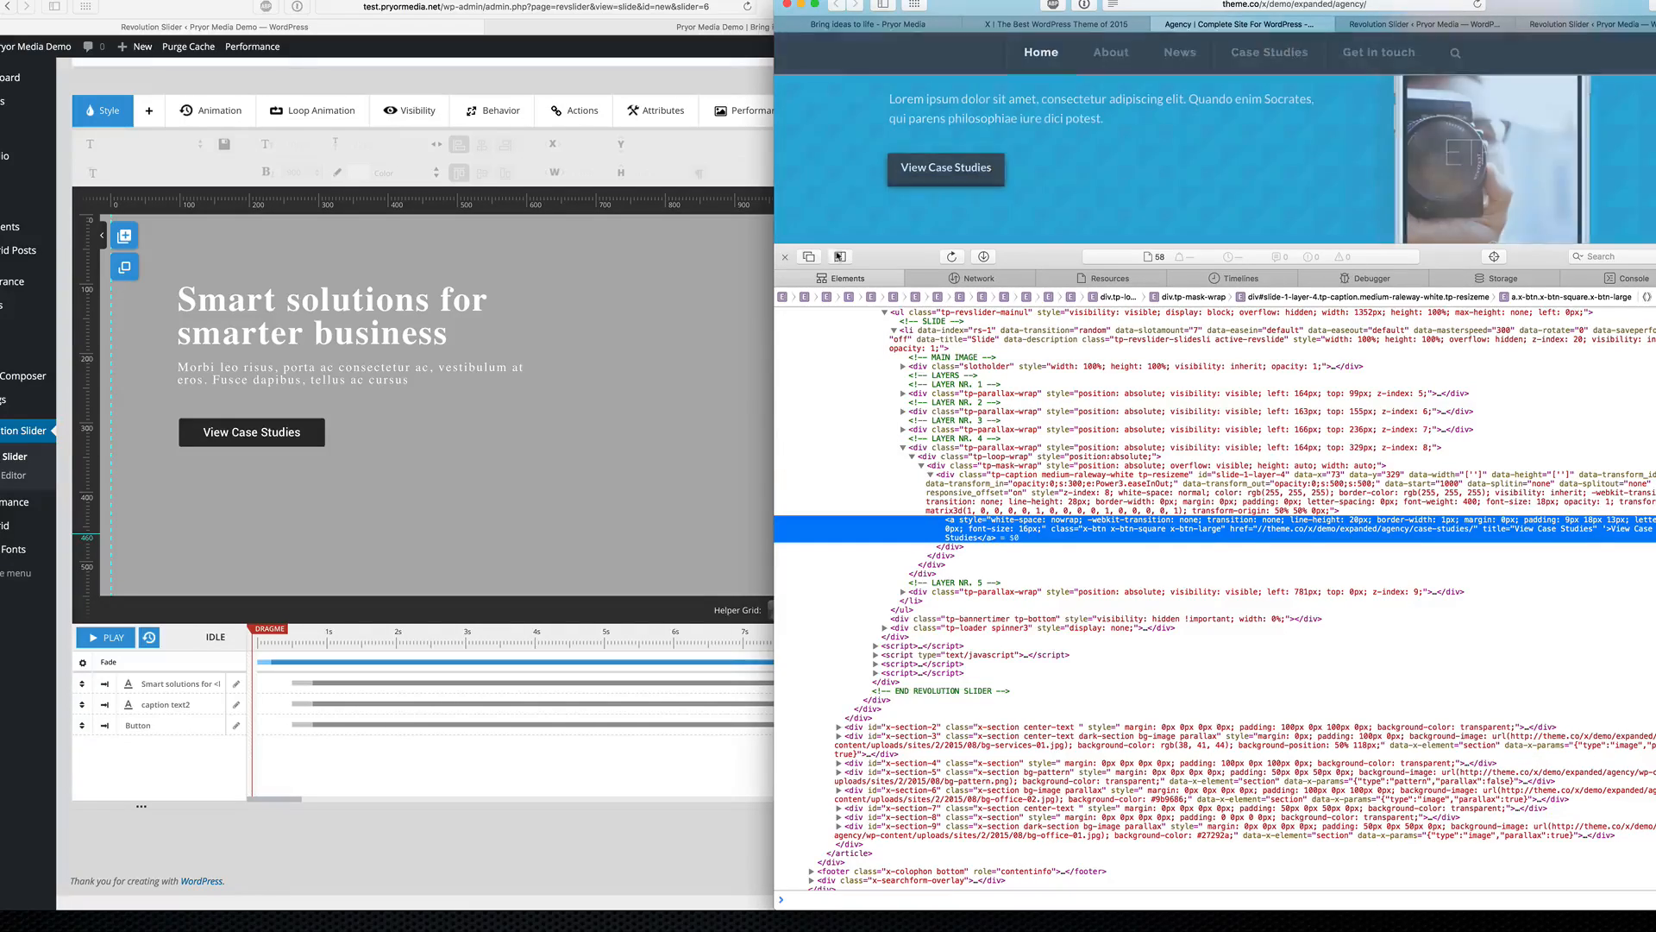
left_click(785, 256)
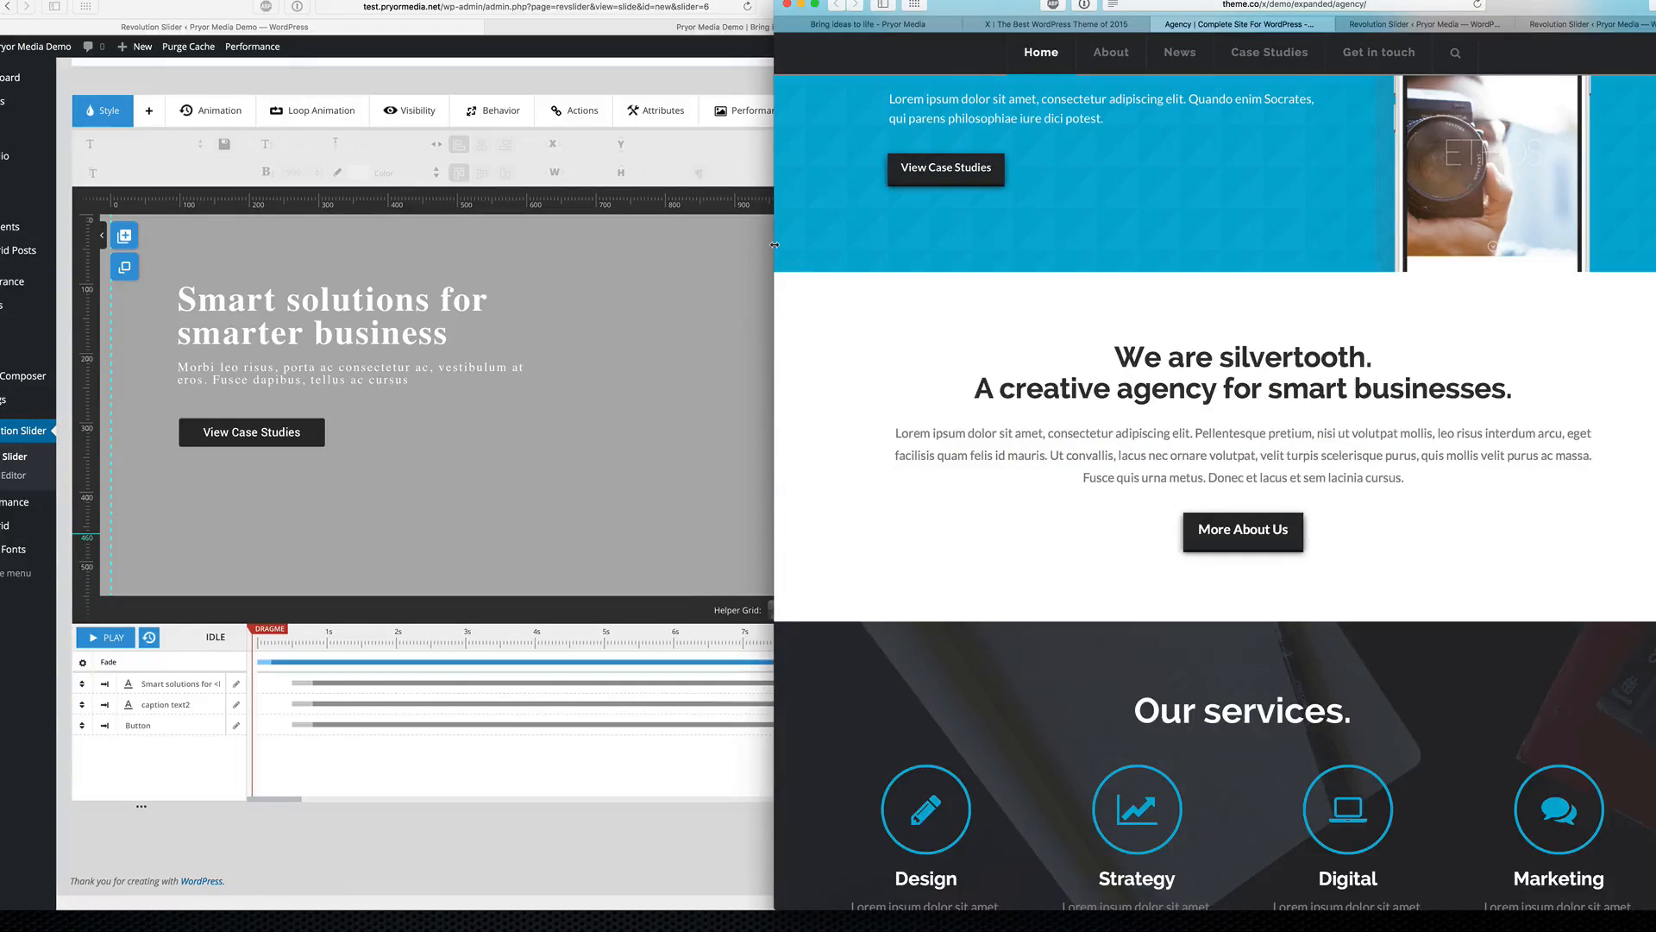
left_click_drag(775, 245, 1009, 245)
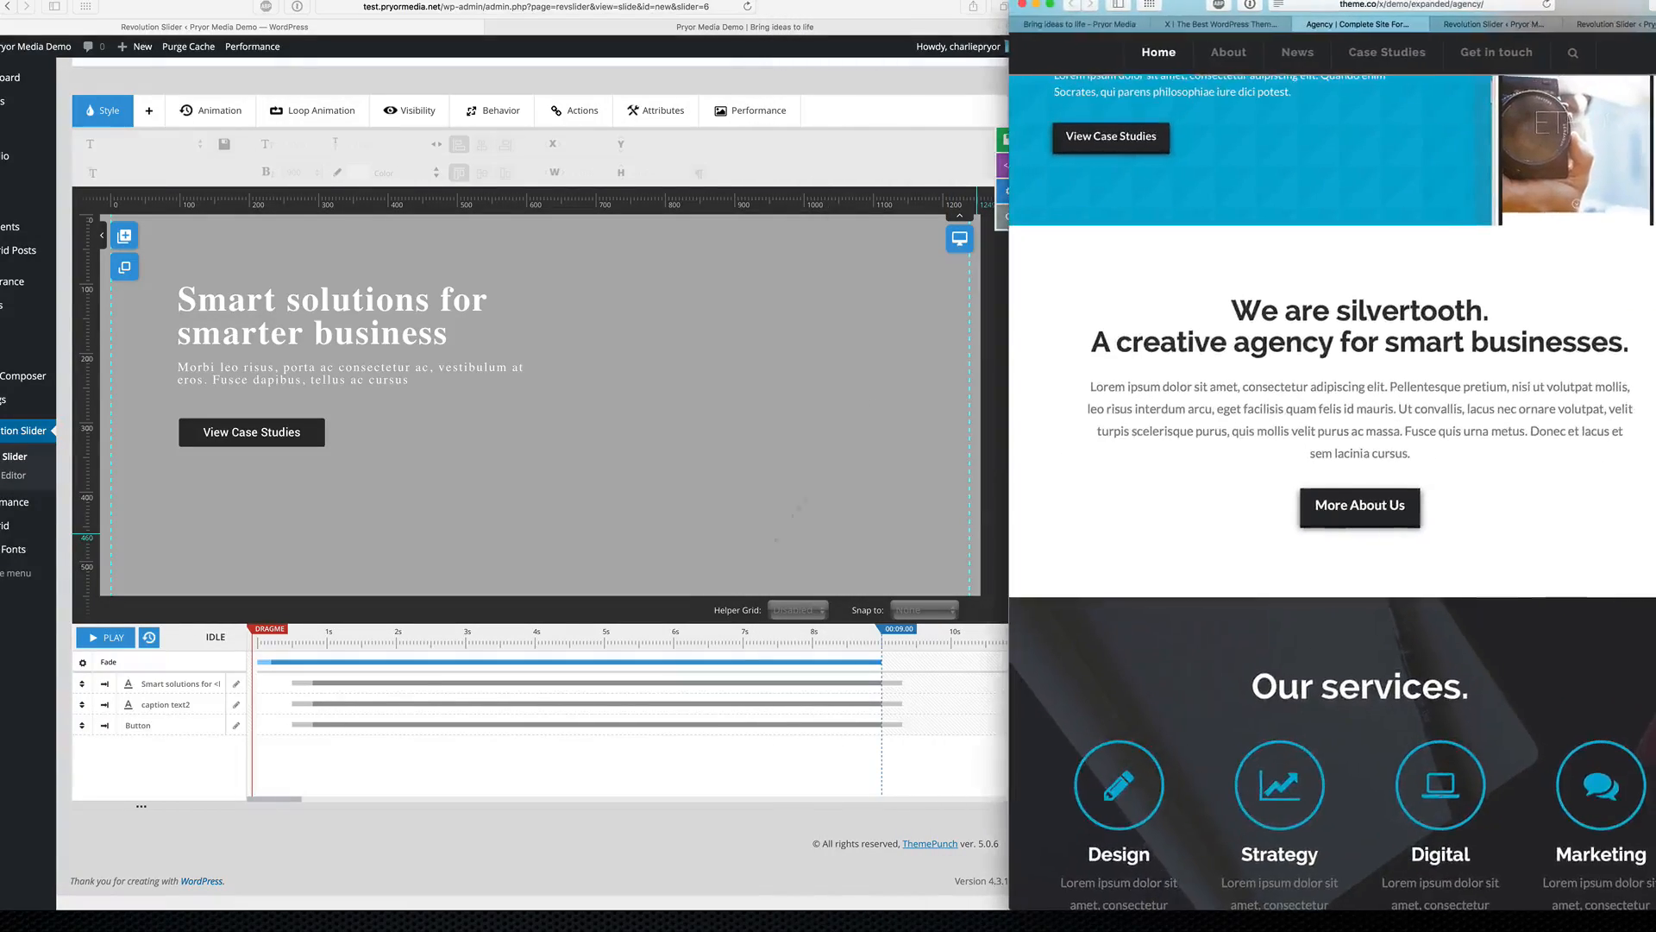
scroll(489, 823, "up", 3)
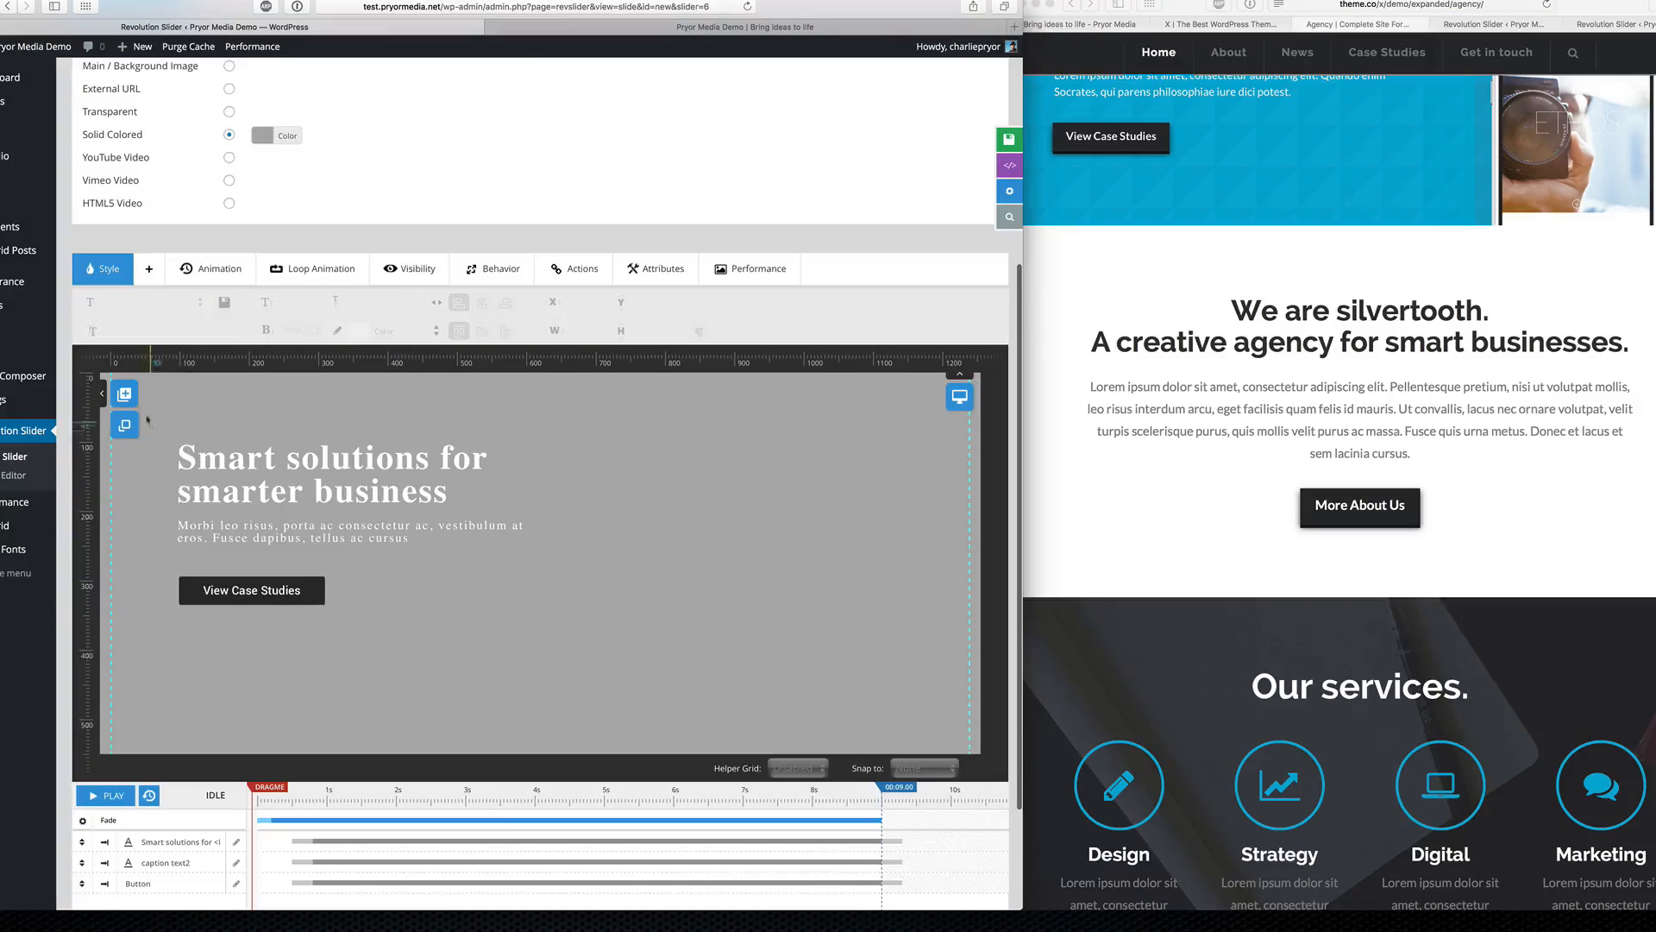
mouse_move(132, 395)
left_click(156, 427)
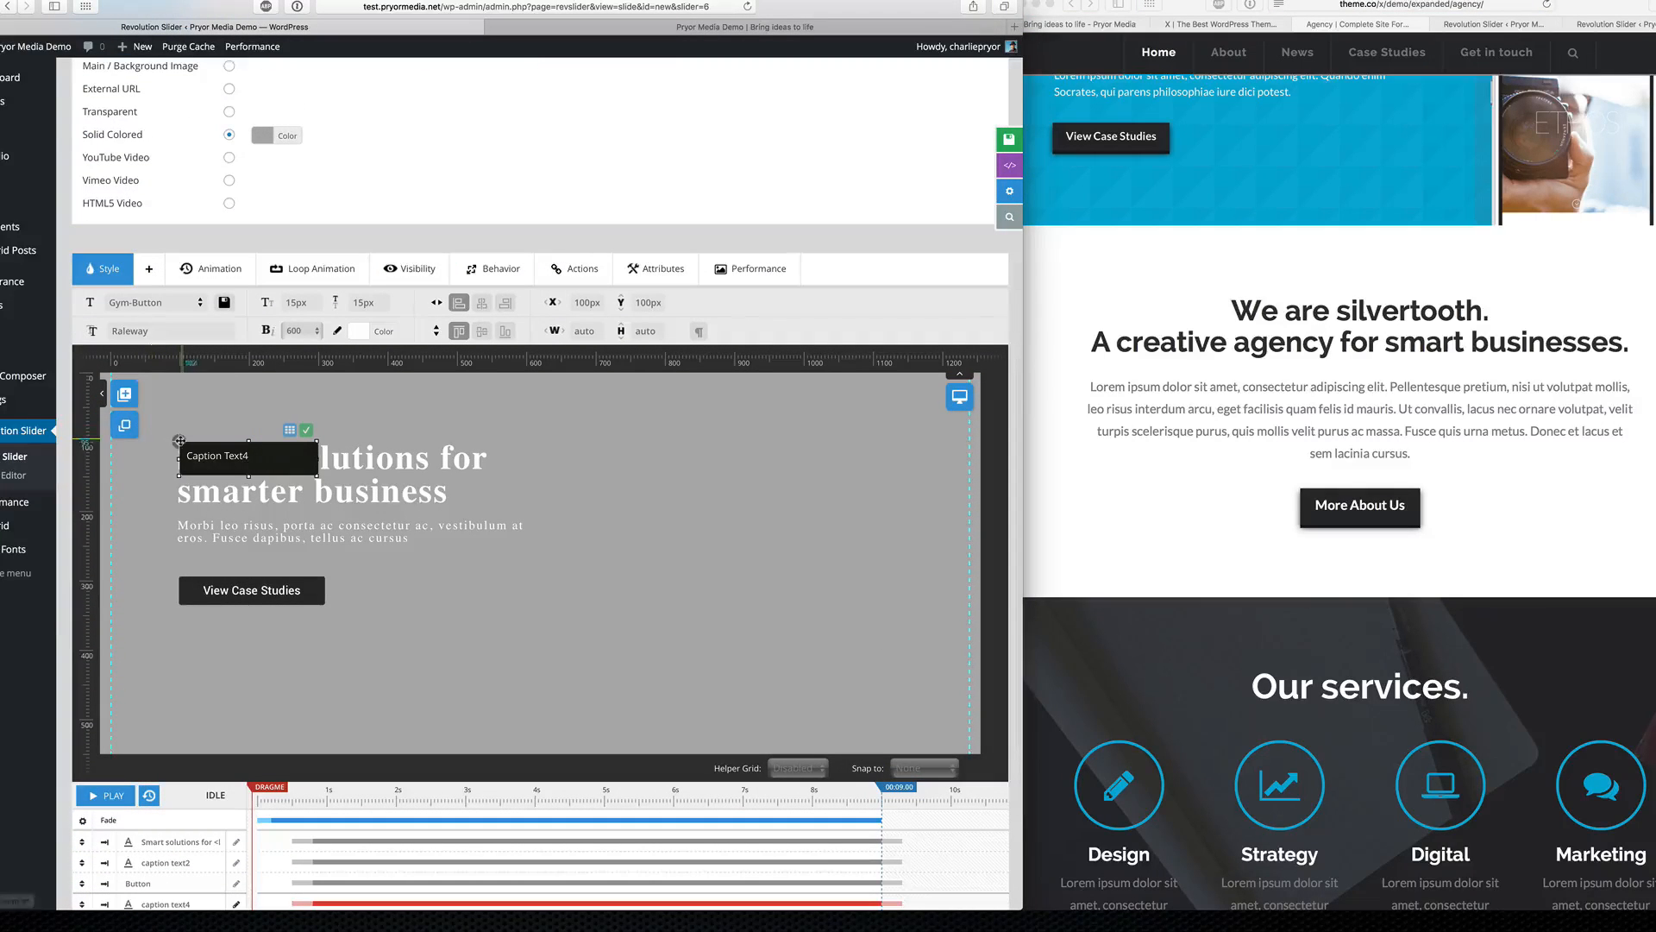
left_click_drag(177, 441, 193, 675)
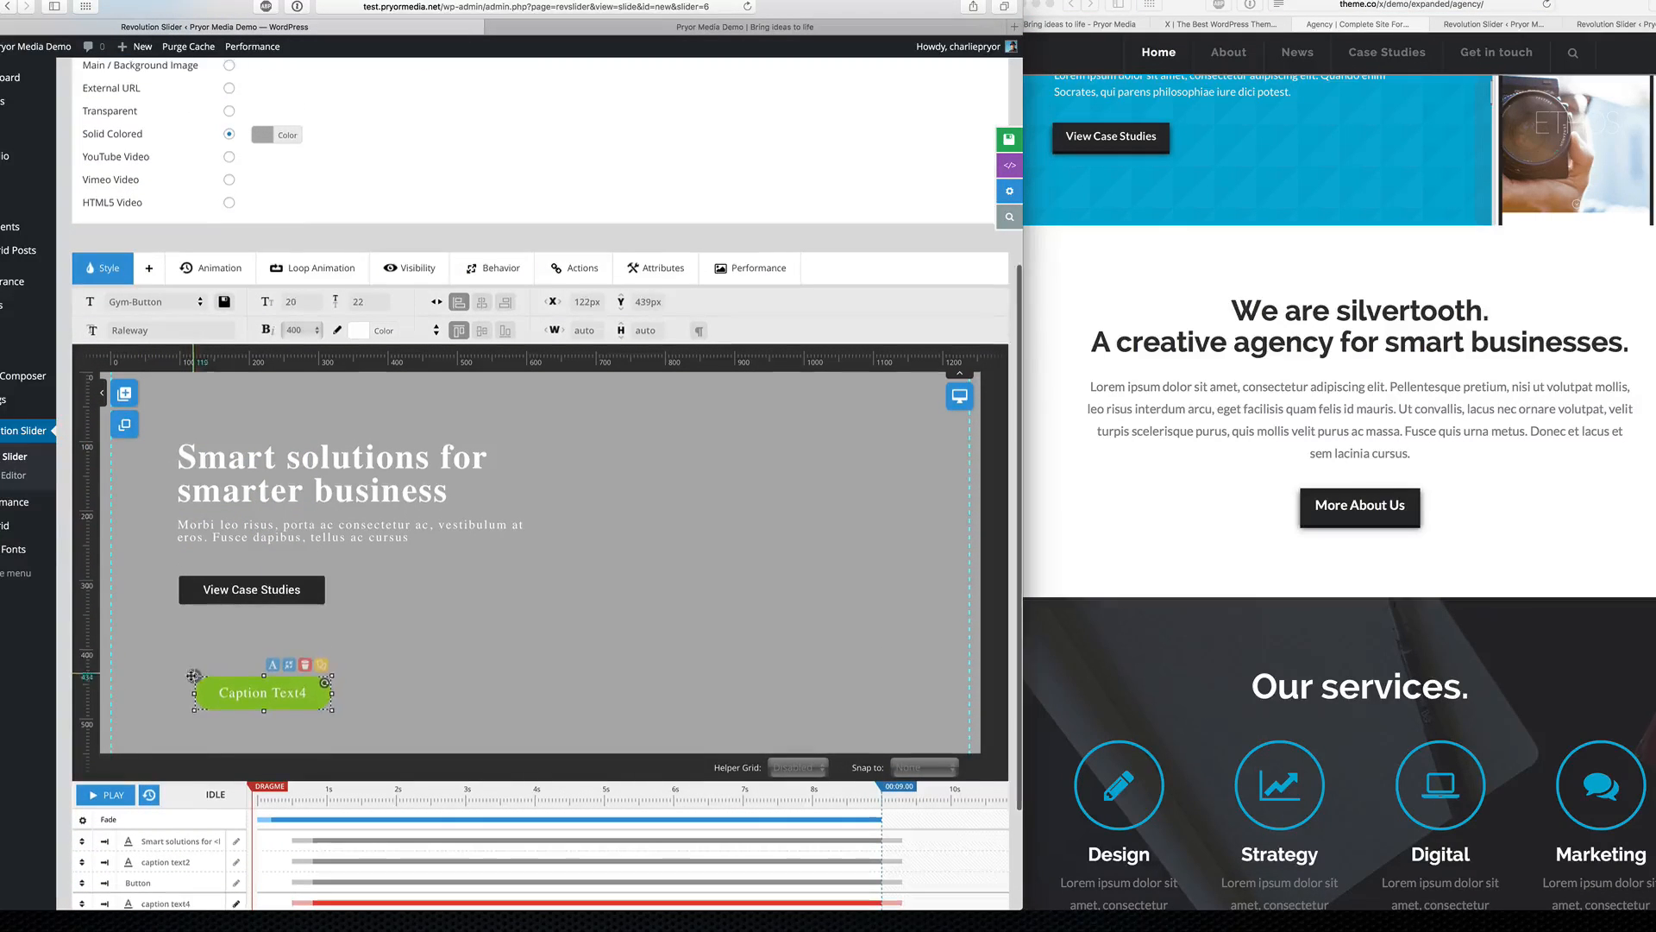
left_click(305, 664)
Step: Add a text layer below the button at X 106 px, Y 392 px and replace its caption with the copied View Case Studies link HTML
mouse_move(125, 393)
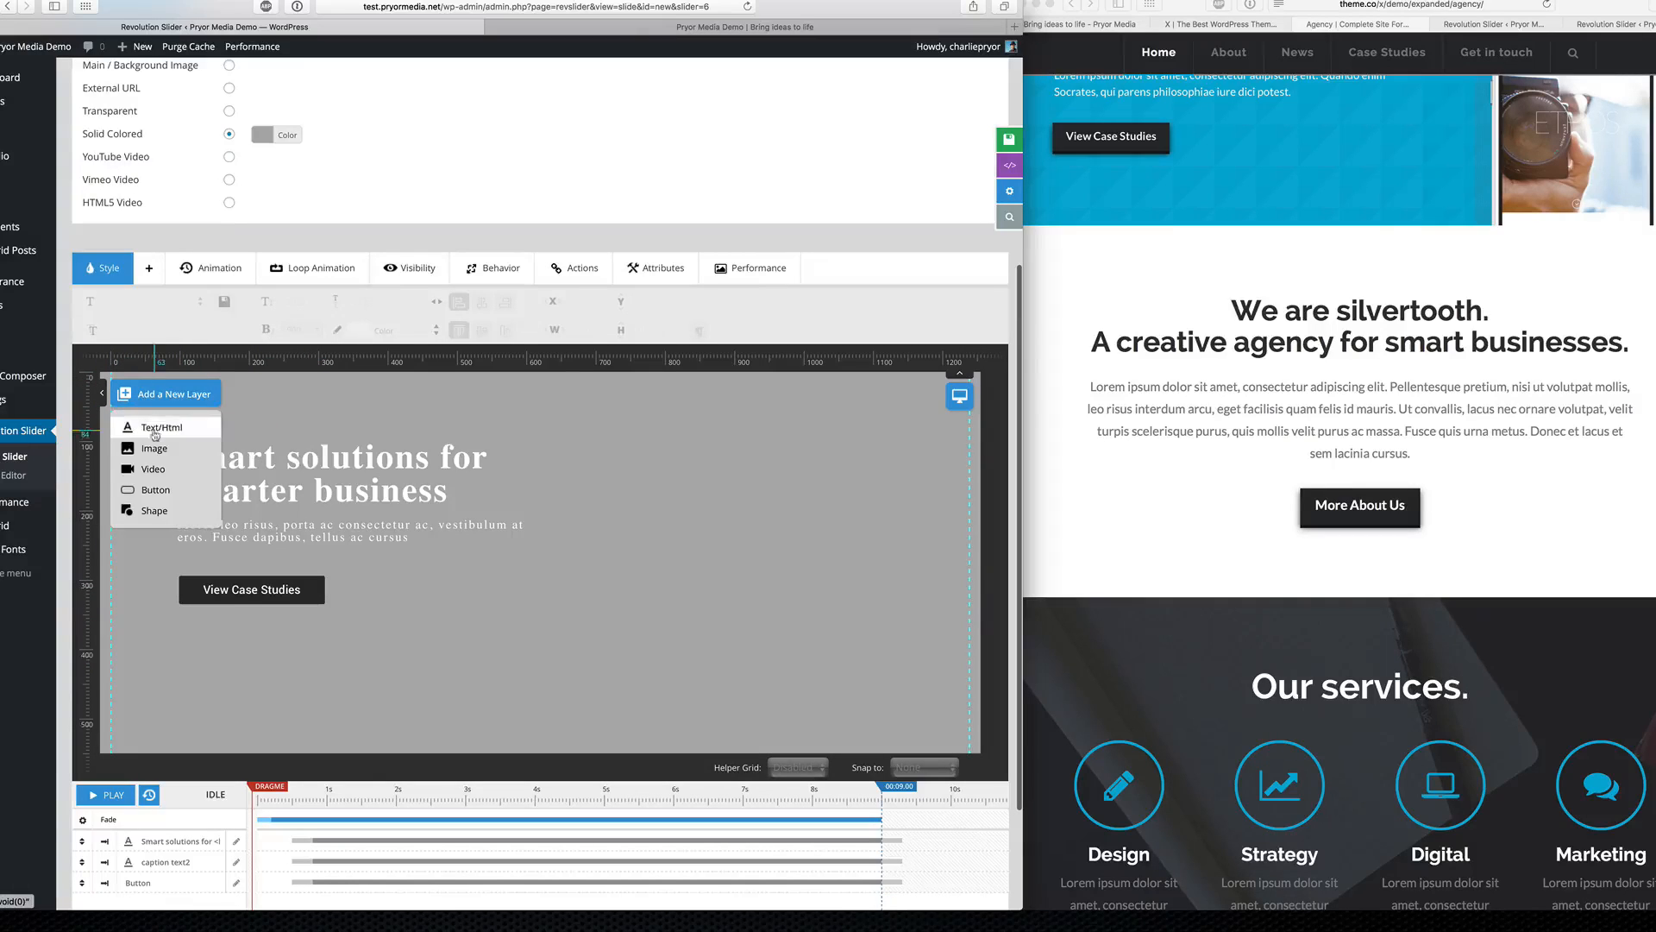
left_click(155, 426)
left_click_drag(178, 442, 182, 645)
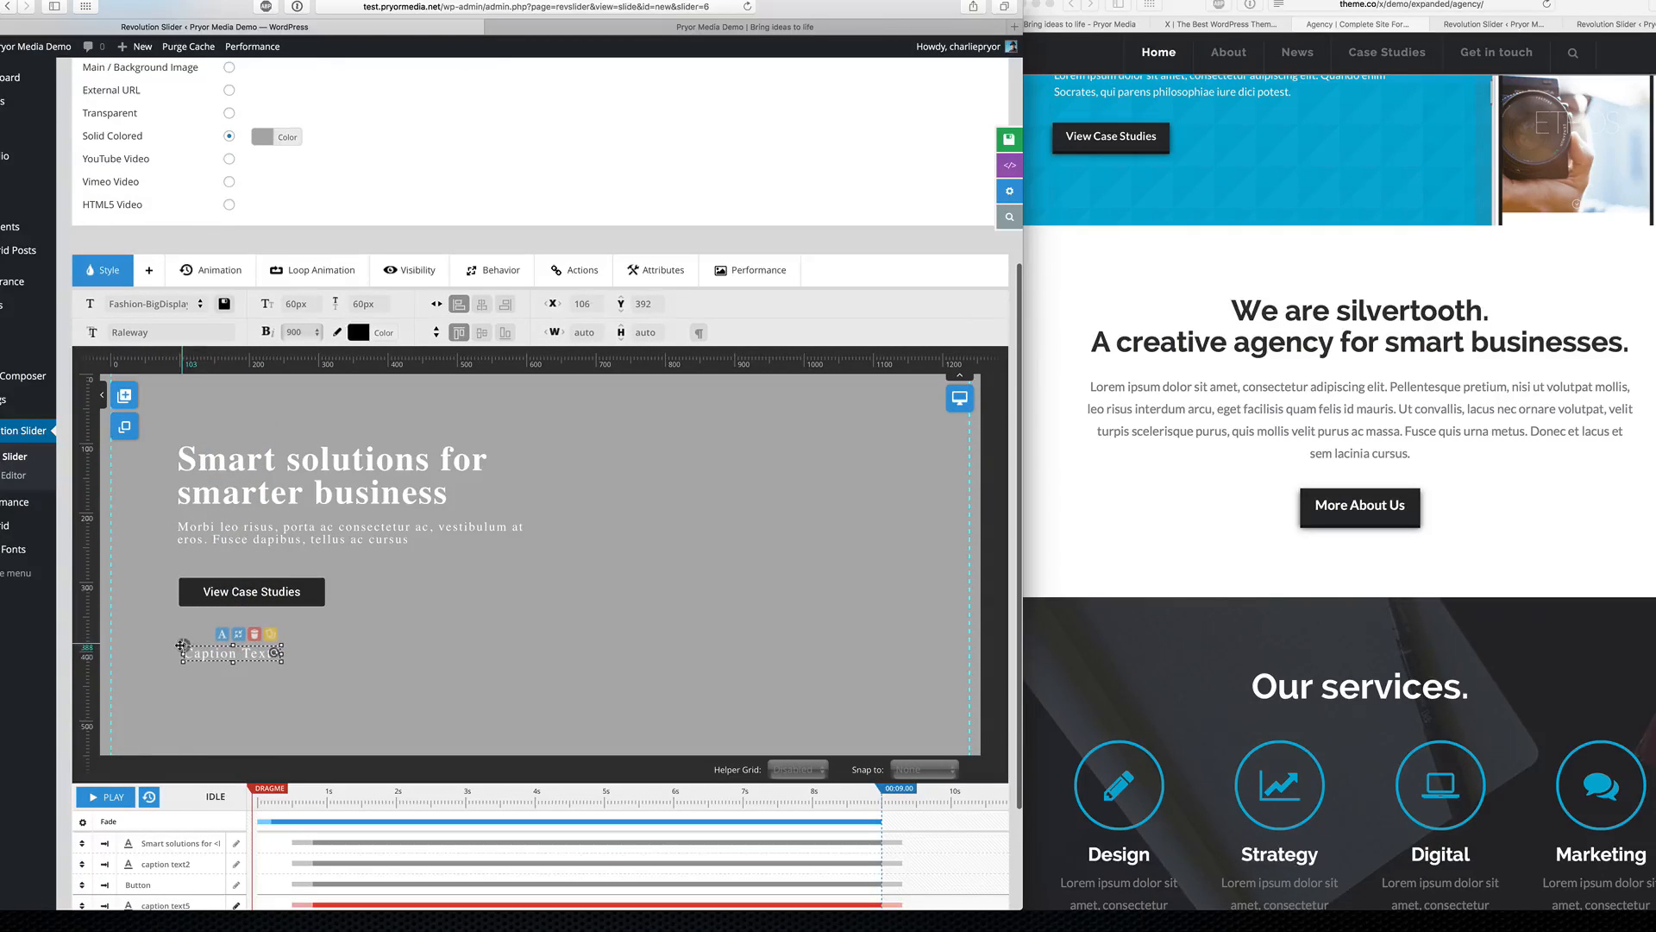
double_click(223, 654)
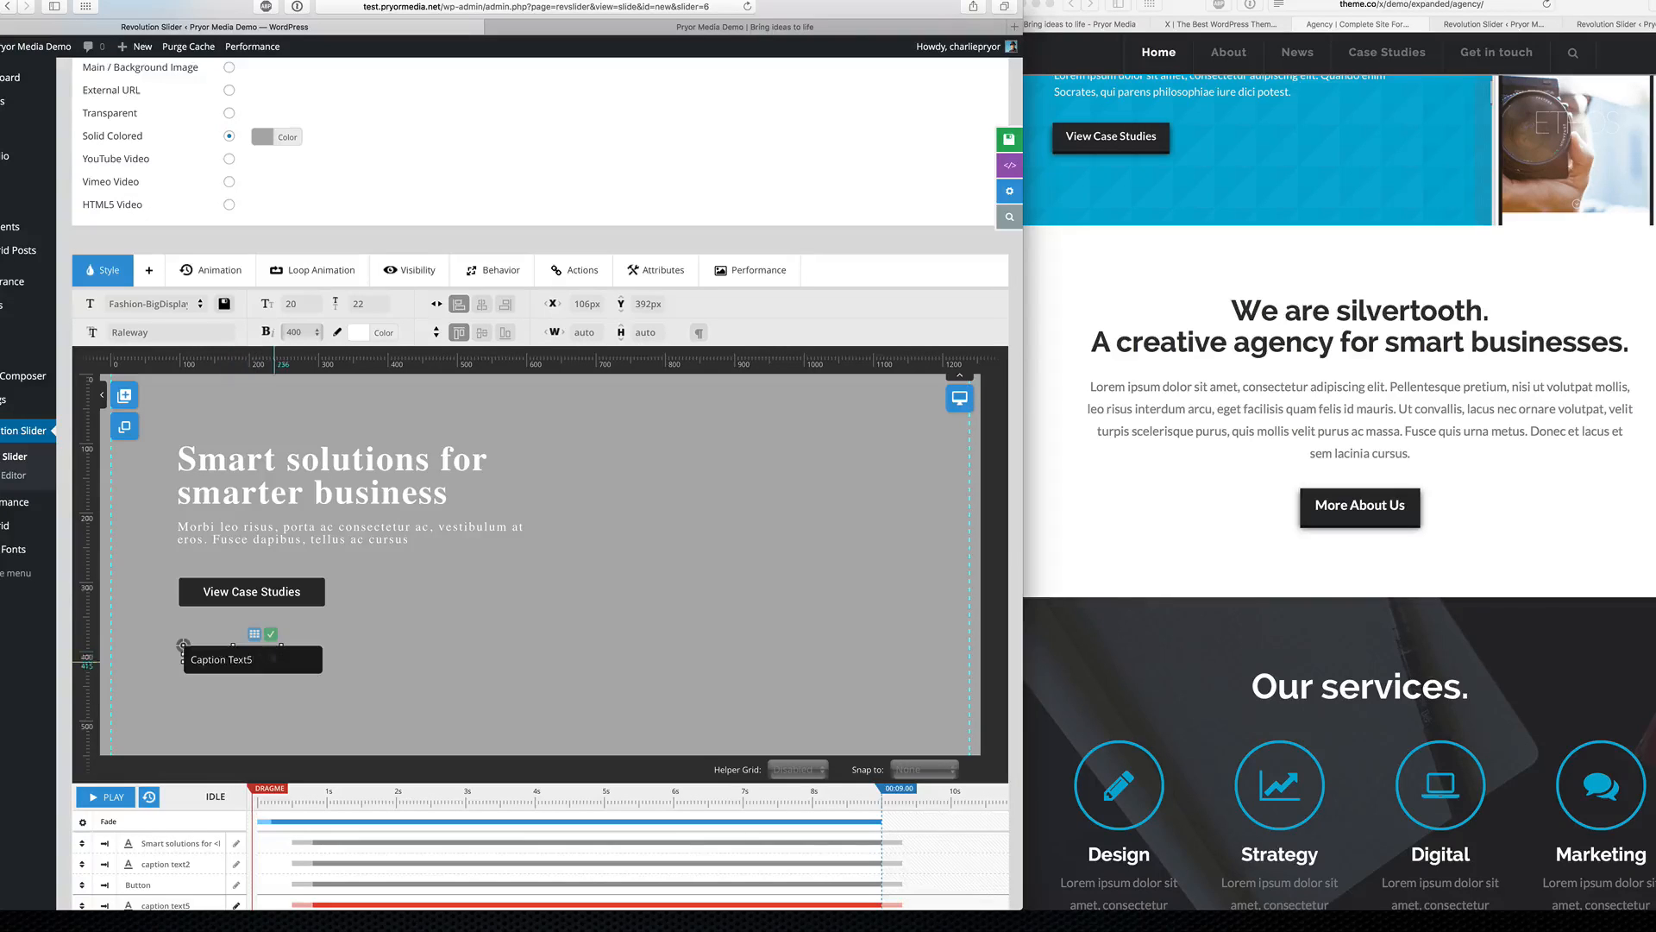
left_click_drag(276, 664, 139, 658)
key("ctrl+v")
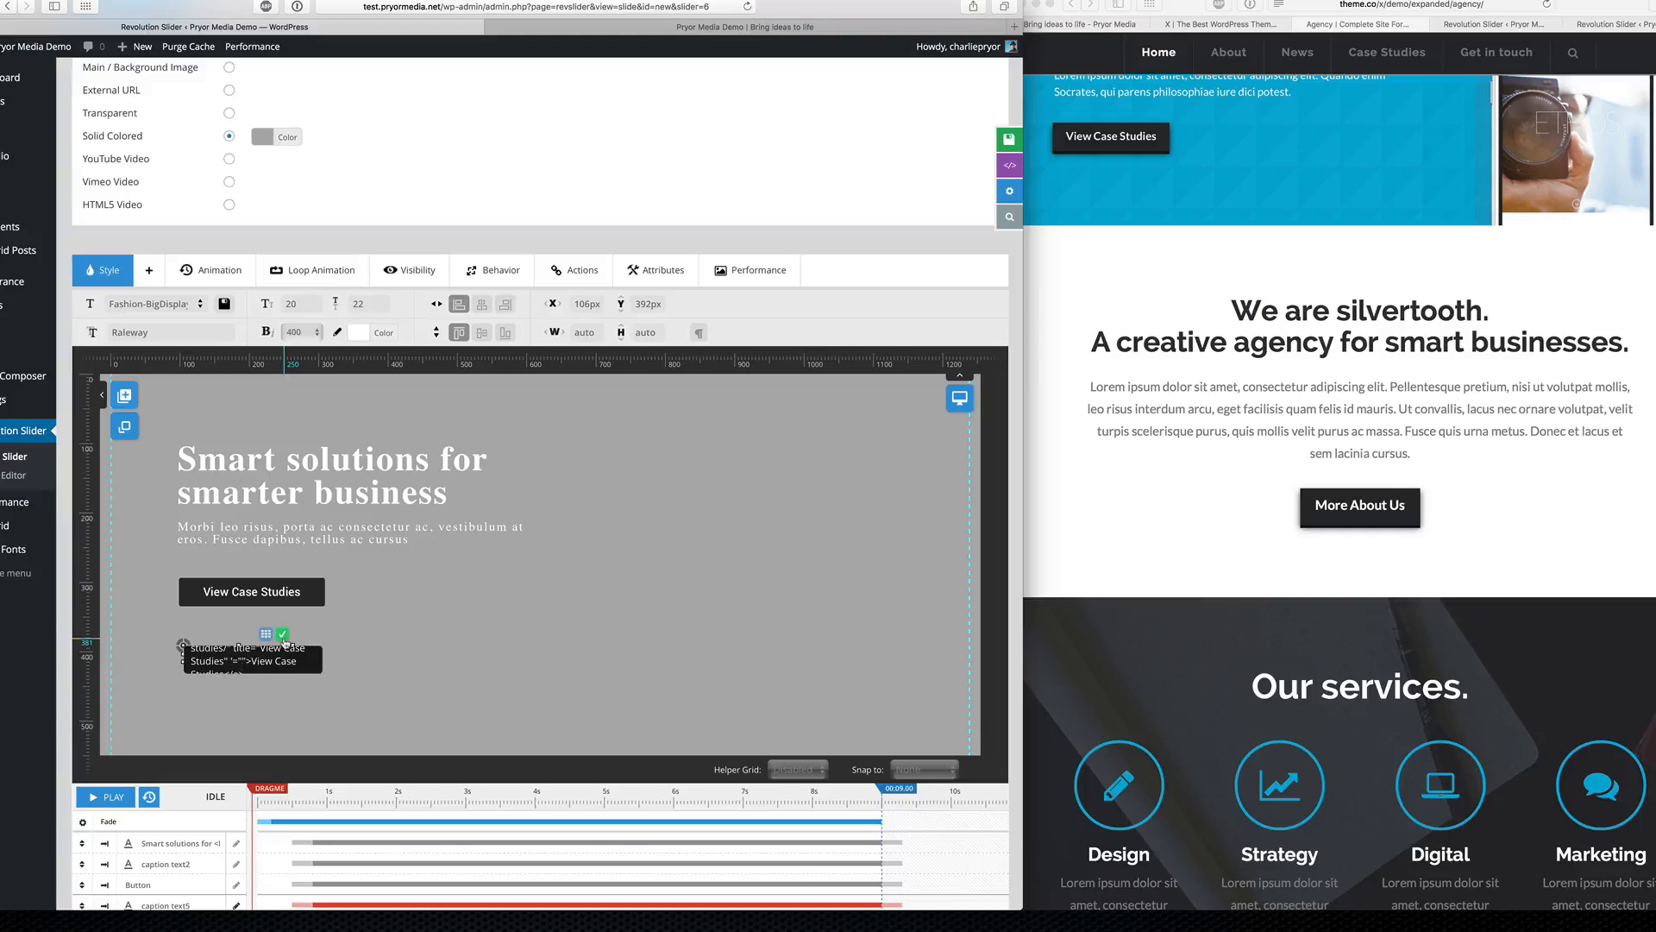
left_click(284, 640)
Step: Move the pasted link layer closer beneath the dark button, to X 103 px, Y 369 px
left_click(182, 634)
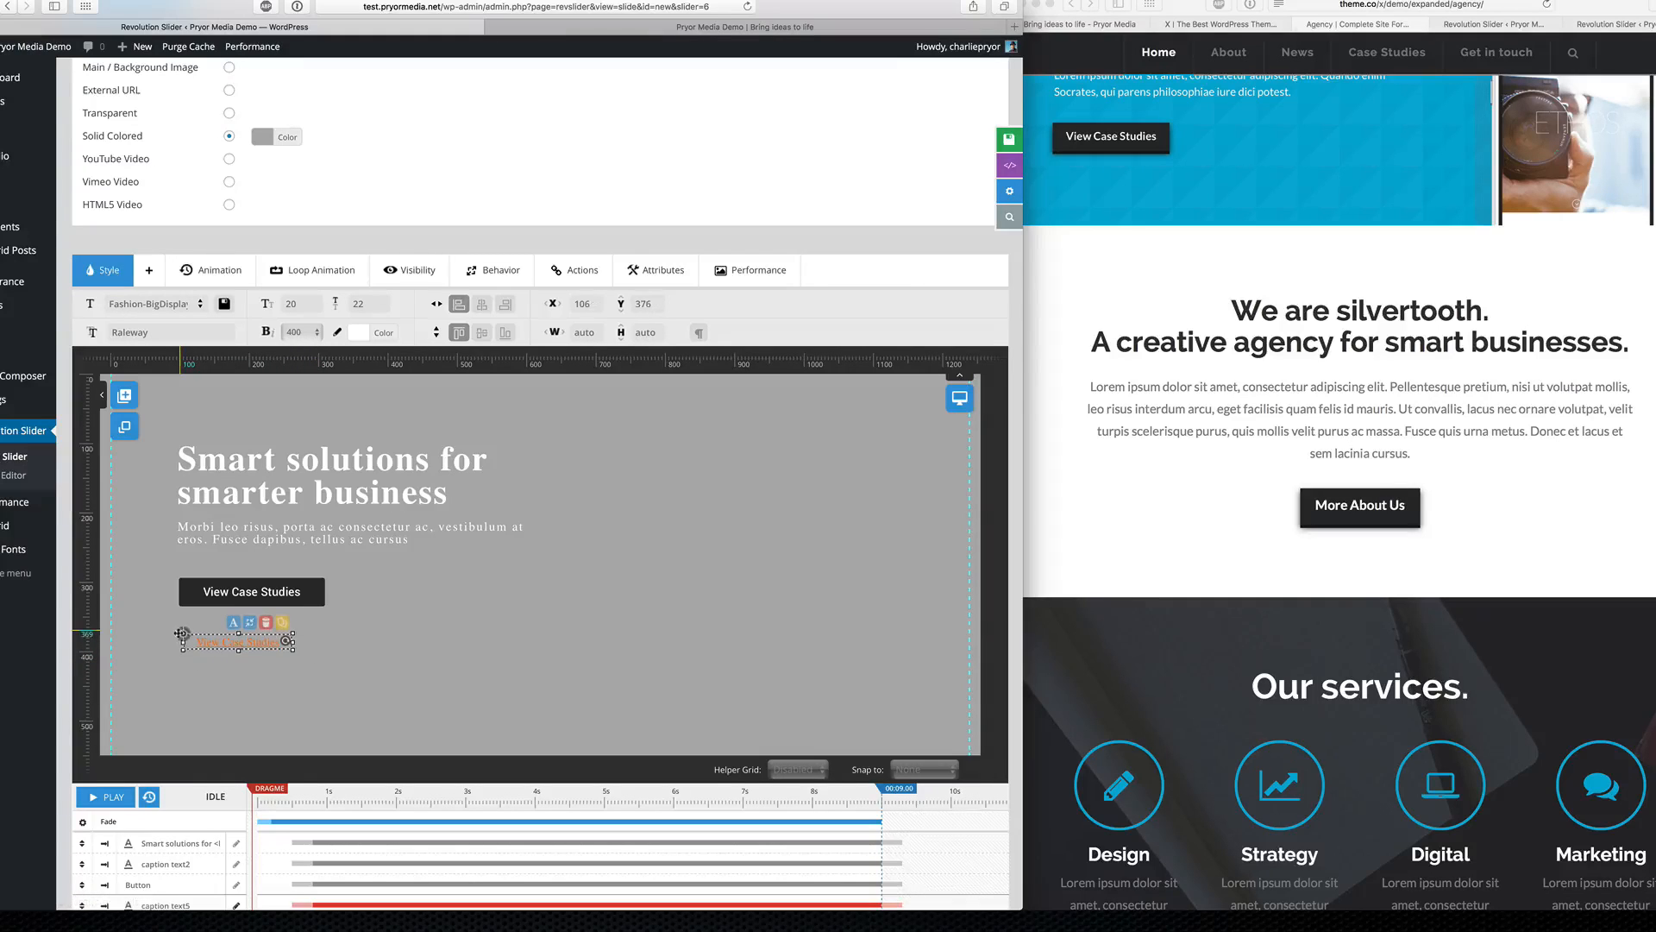
left_click_drag(182, 635, 182, 642)
left_click(452, 597)
scroll(458, 587, "down", 3)
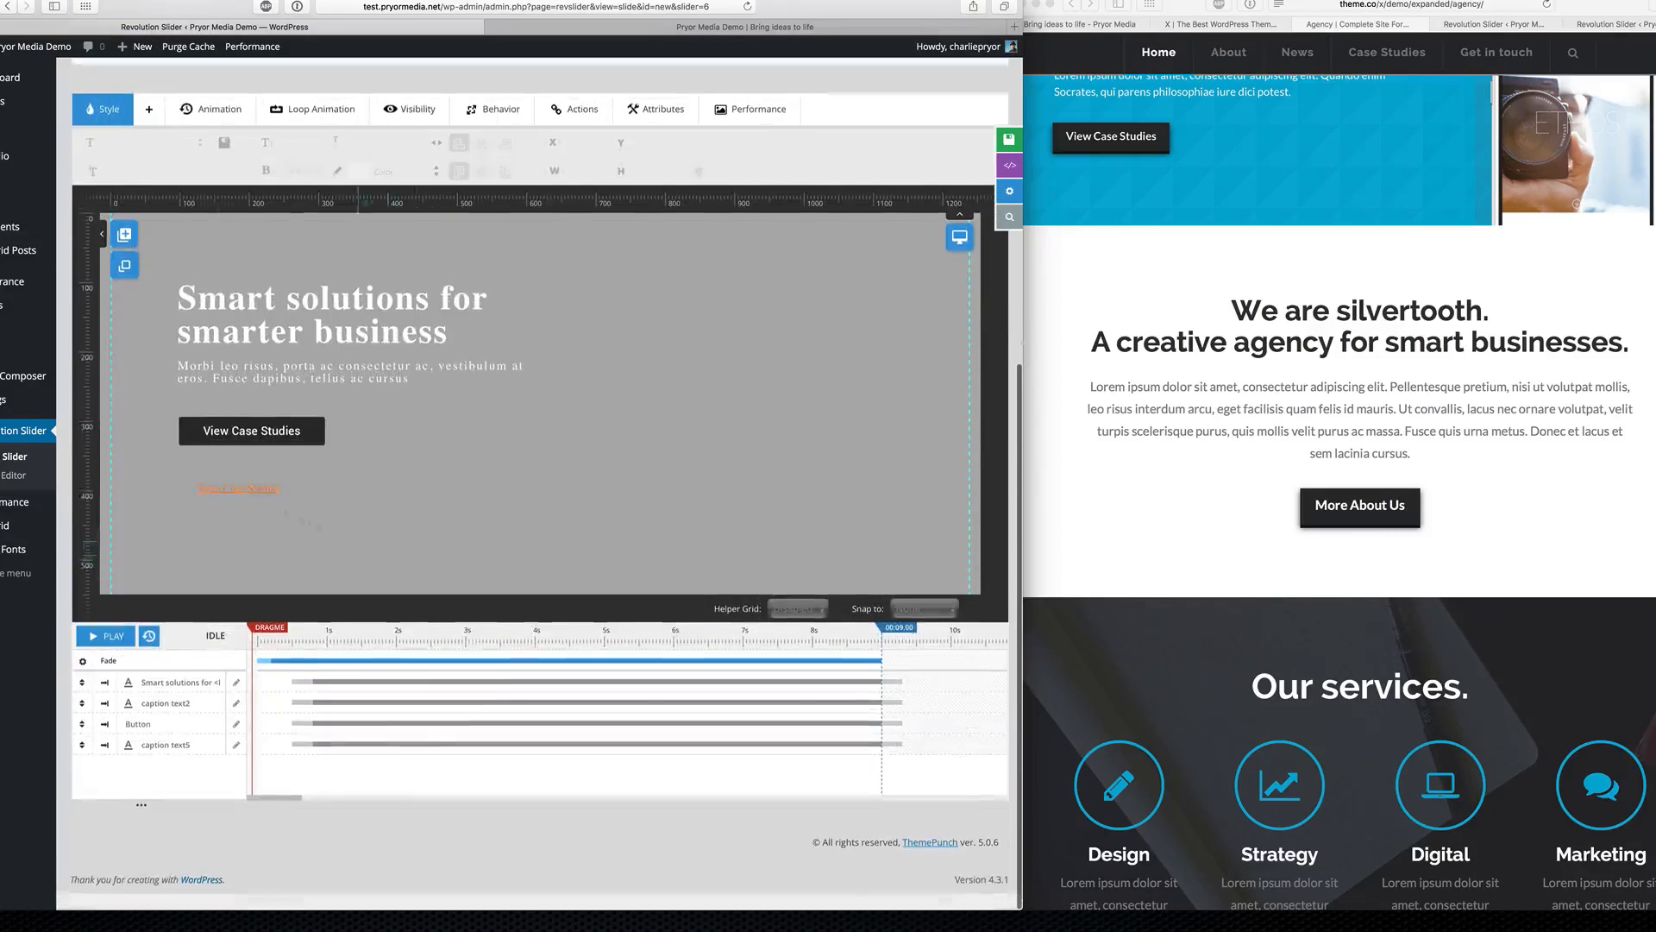
left_click(189, 485)
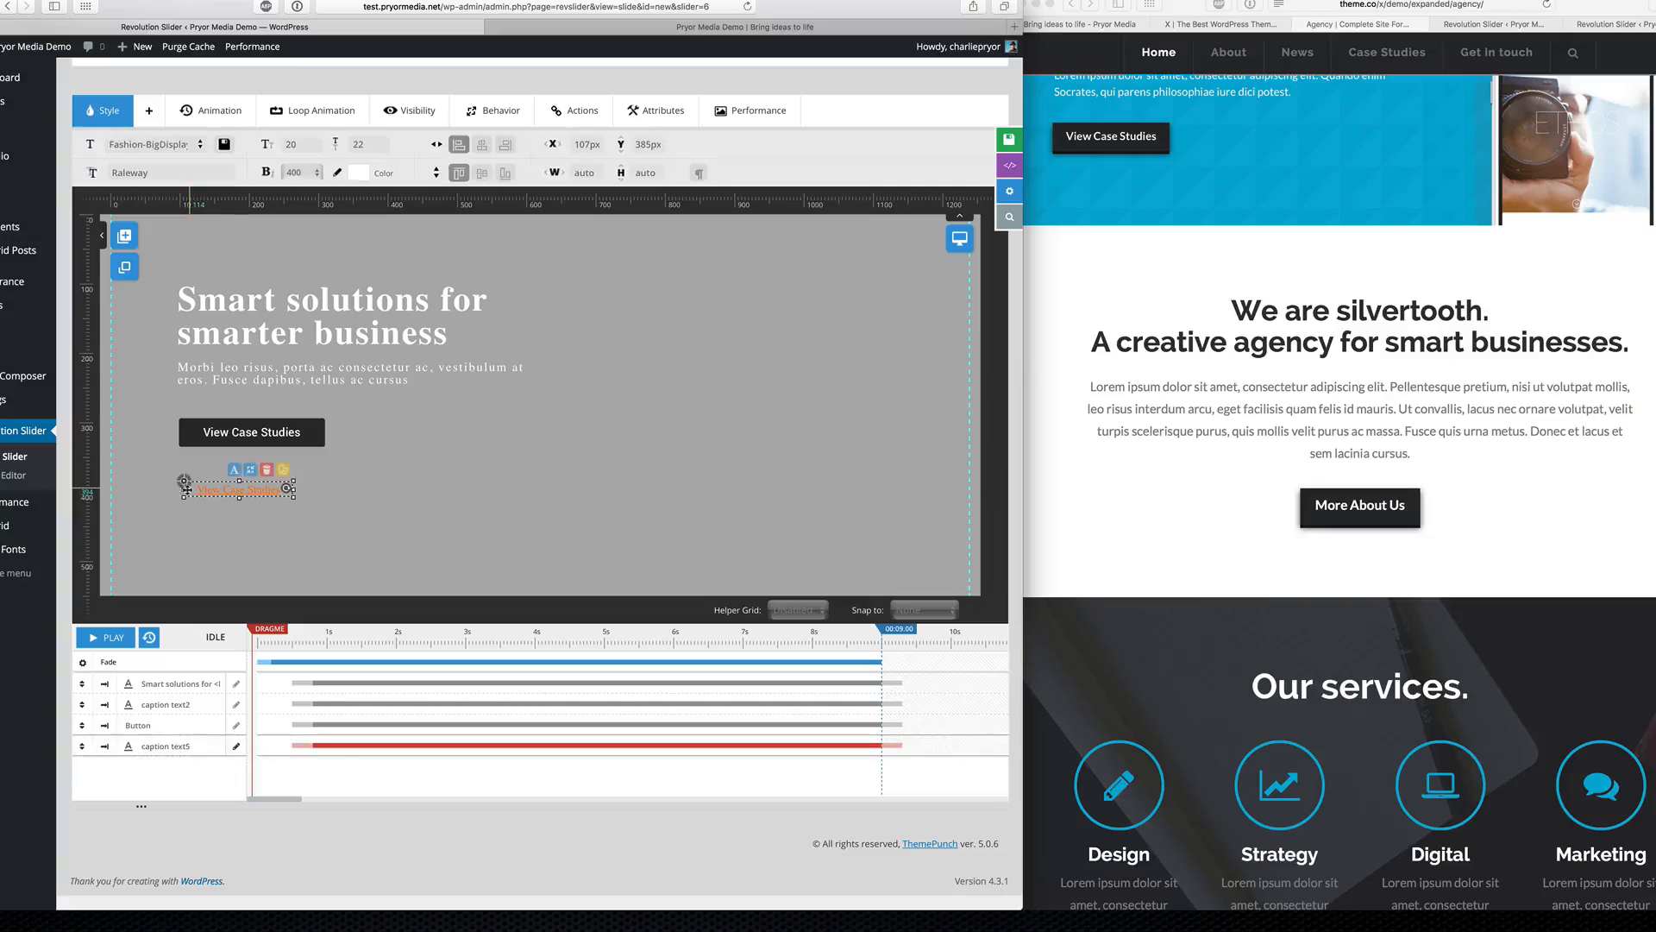
left_click_drag(186, 489, 184, 479)
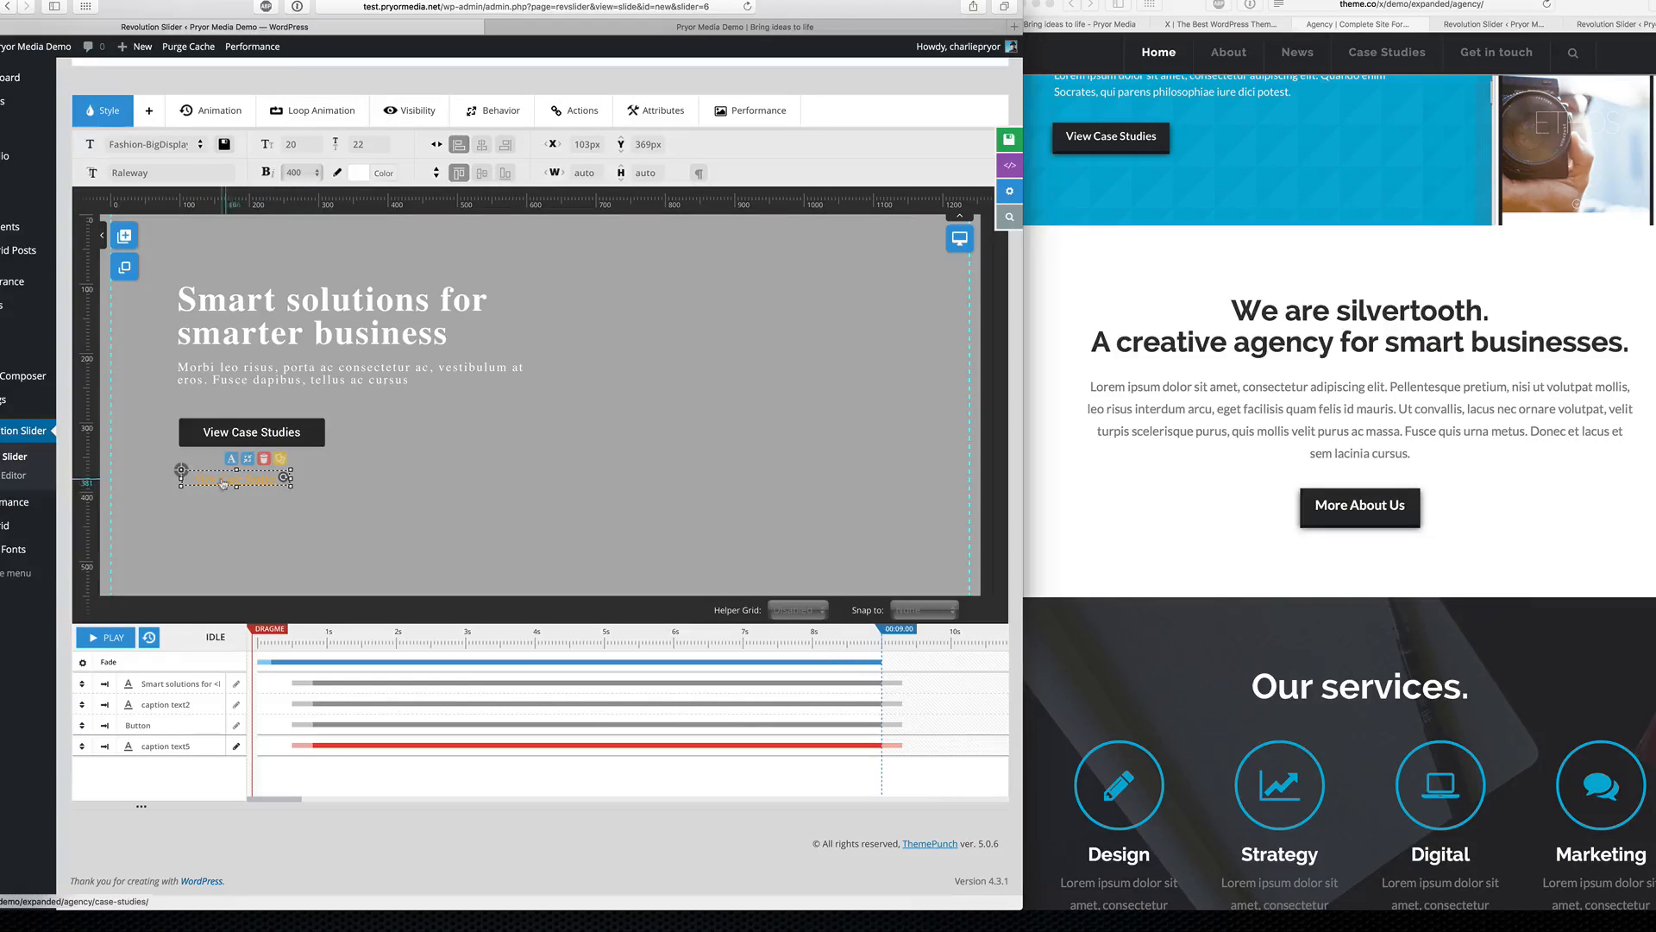
left_click(462, 492)
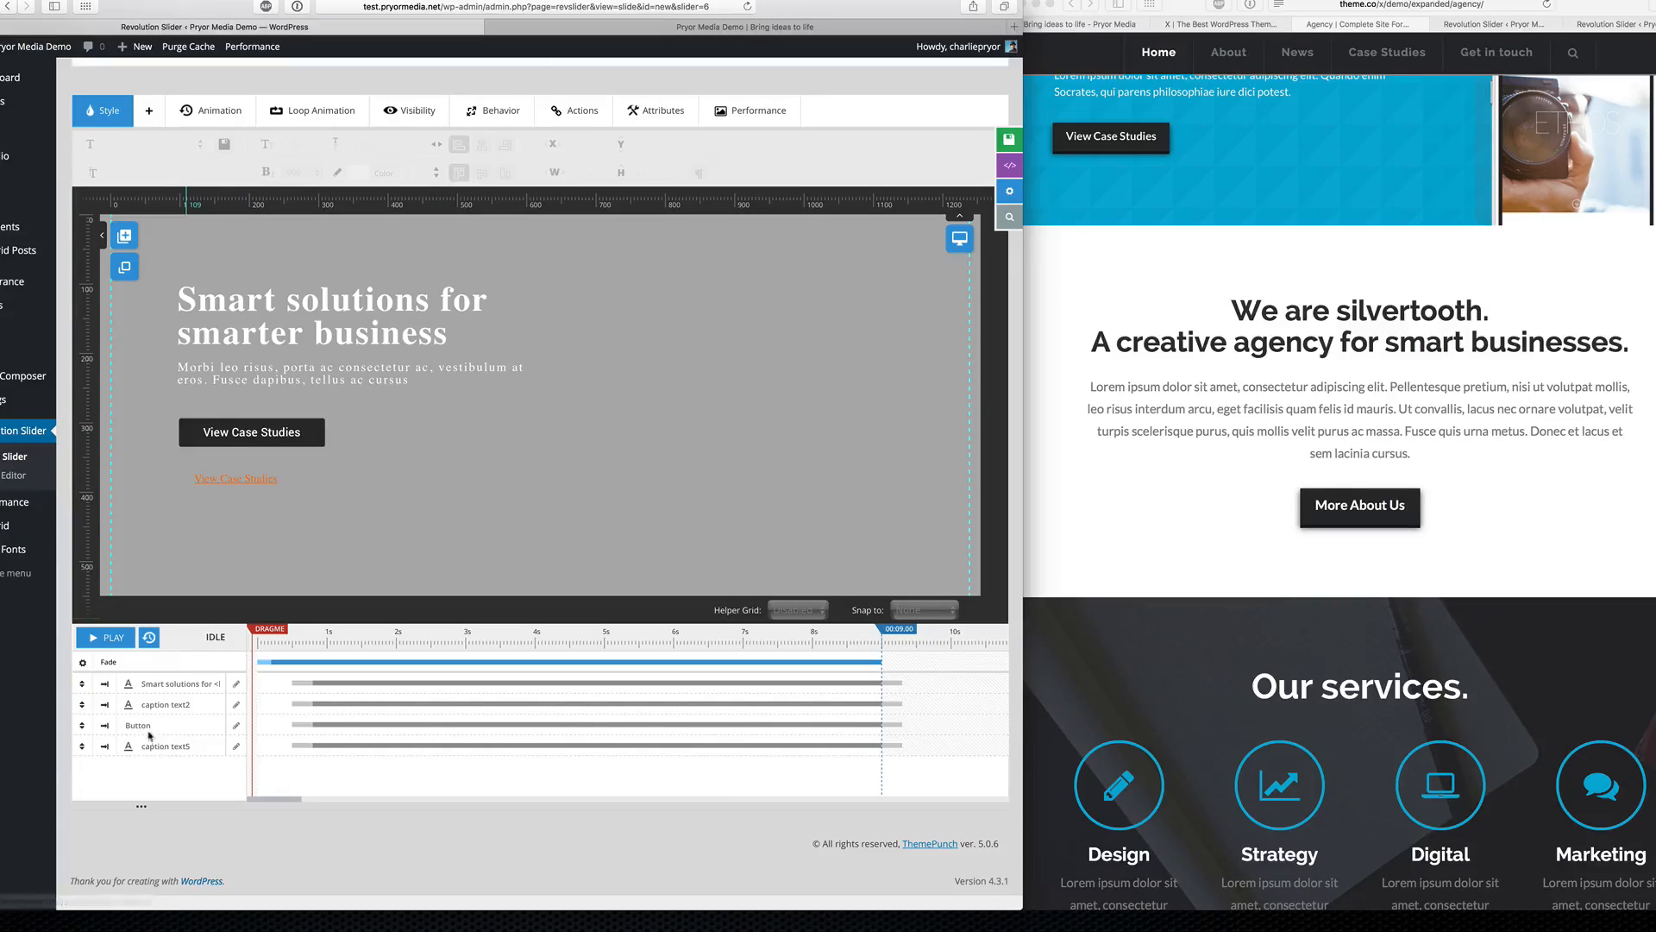
Step: Check which slide element each heading, caption and button row in the timeline corresponds to
left_click(184, 684)
left_click(173, 705)
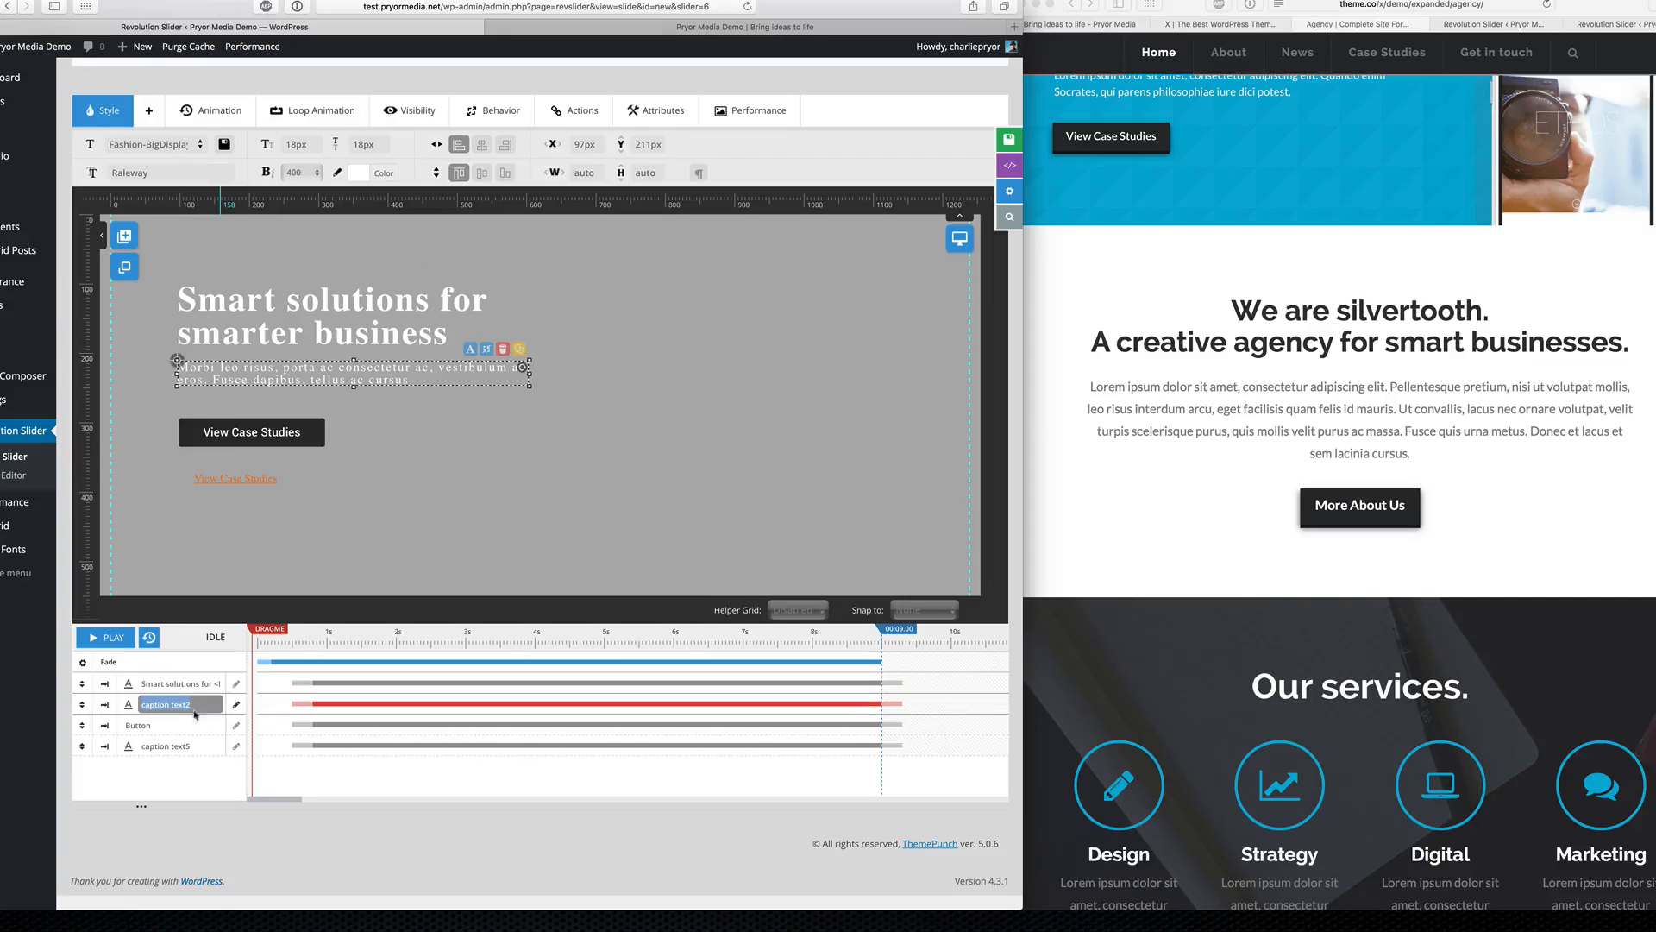
left_click(190, 747)
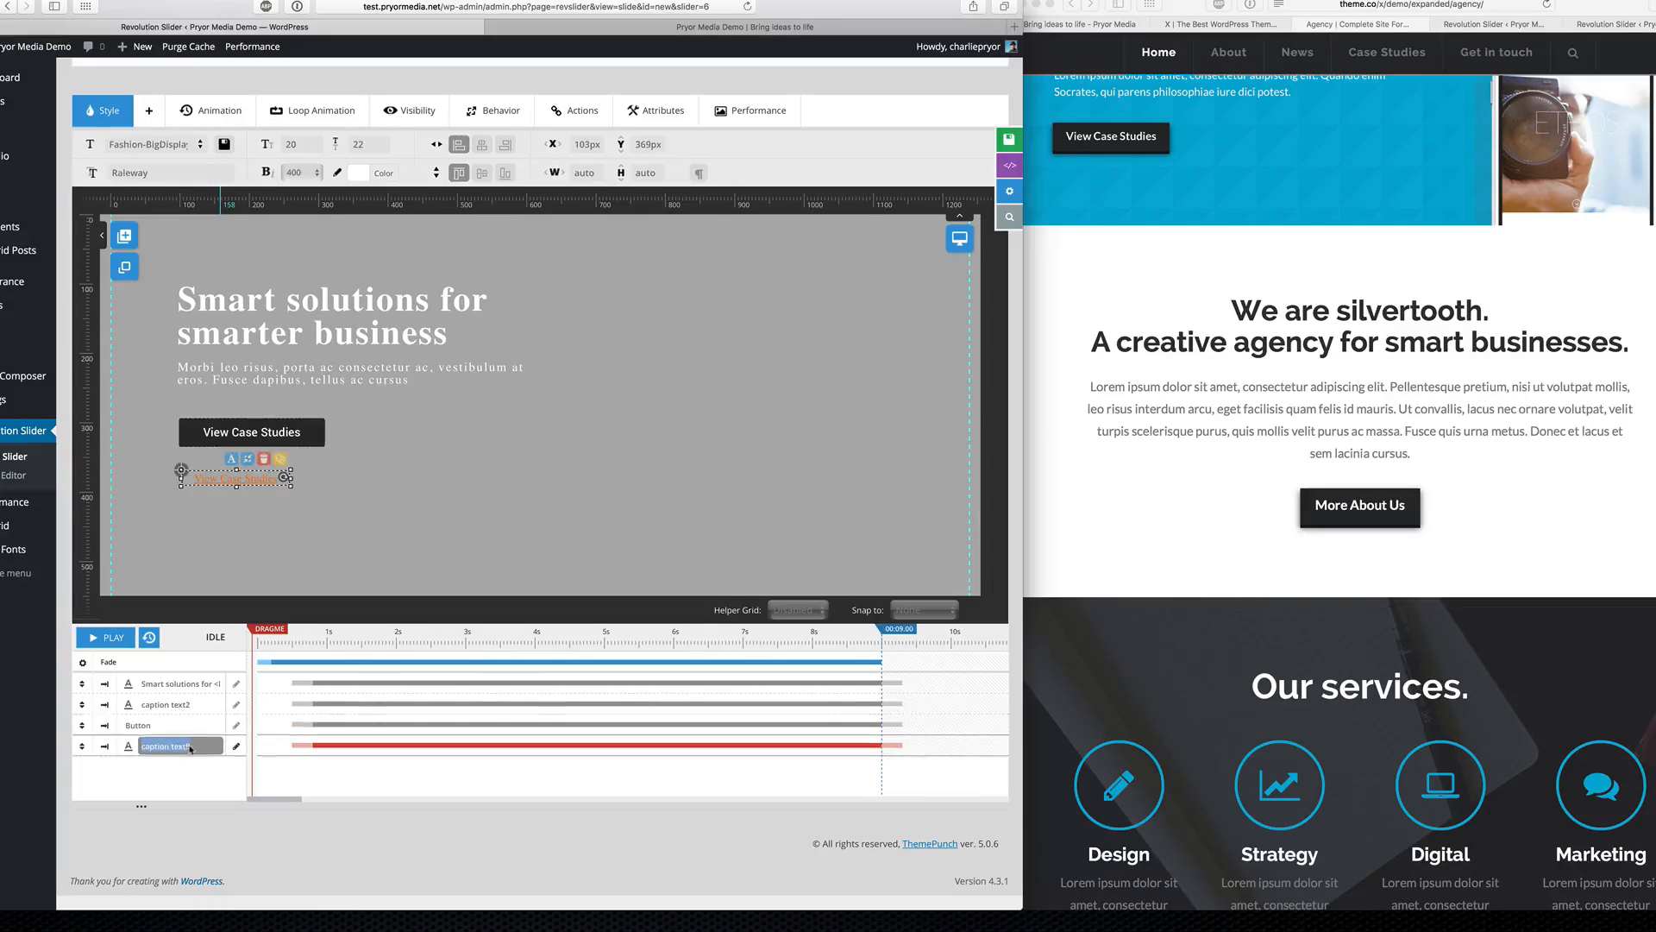
left_click(189, 728)
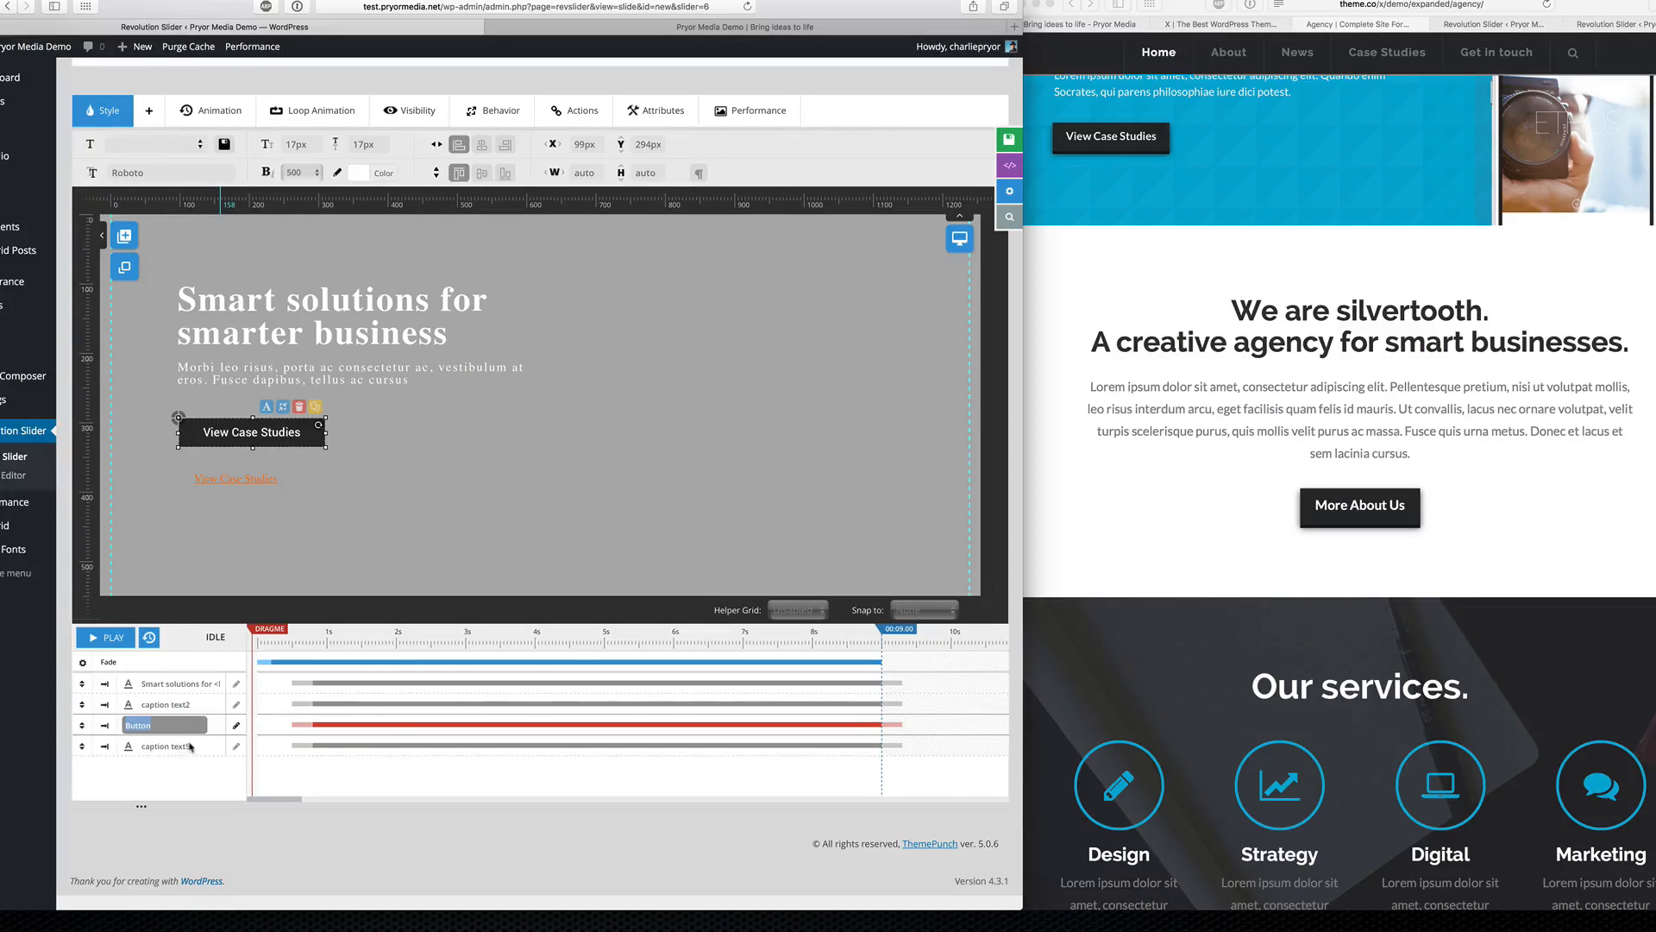
left_click(191, 747)
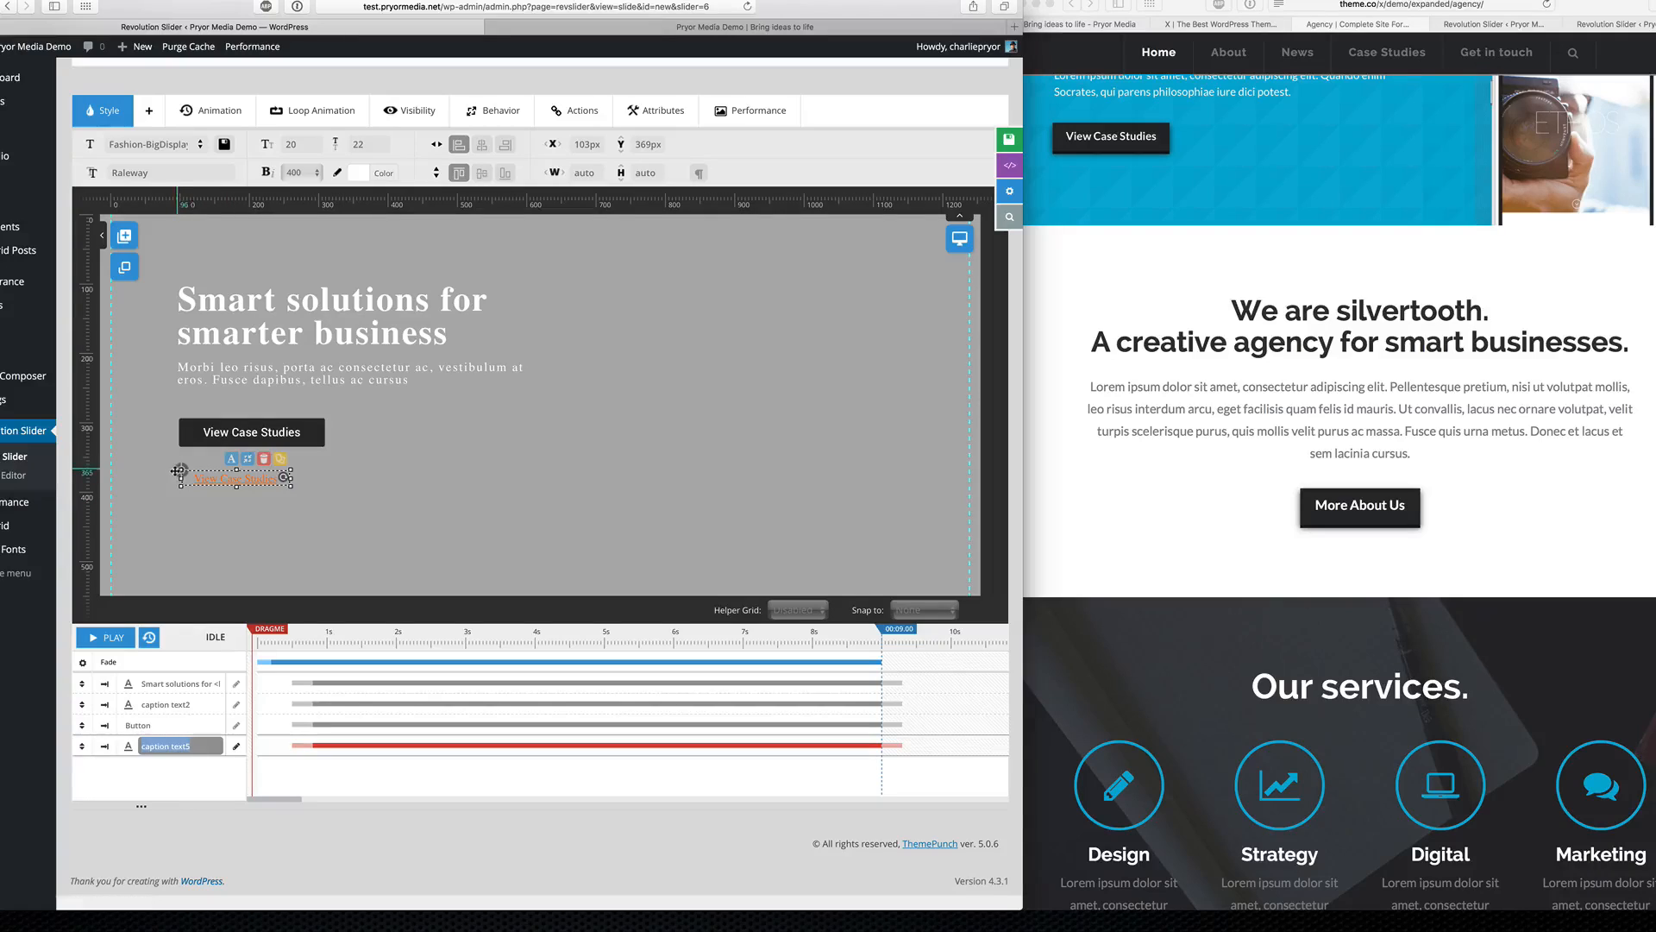
left_click(213, 491)
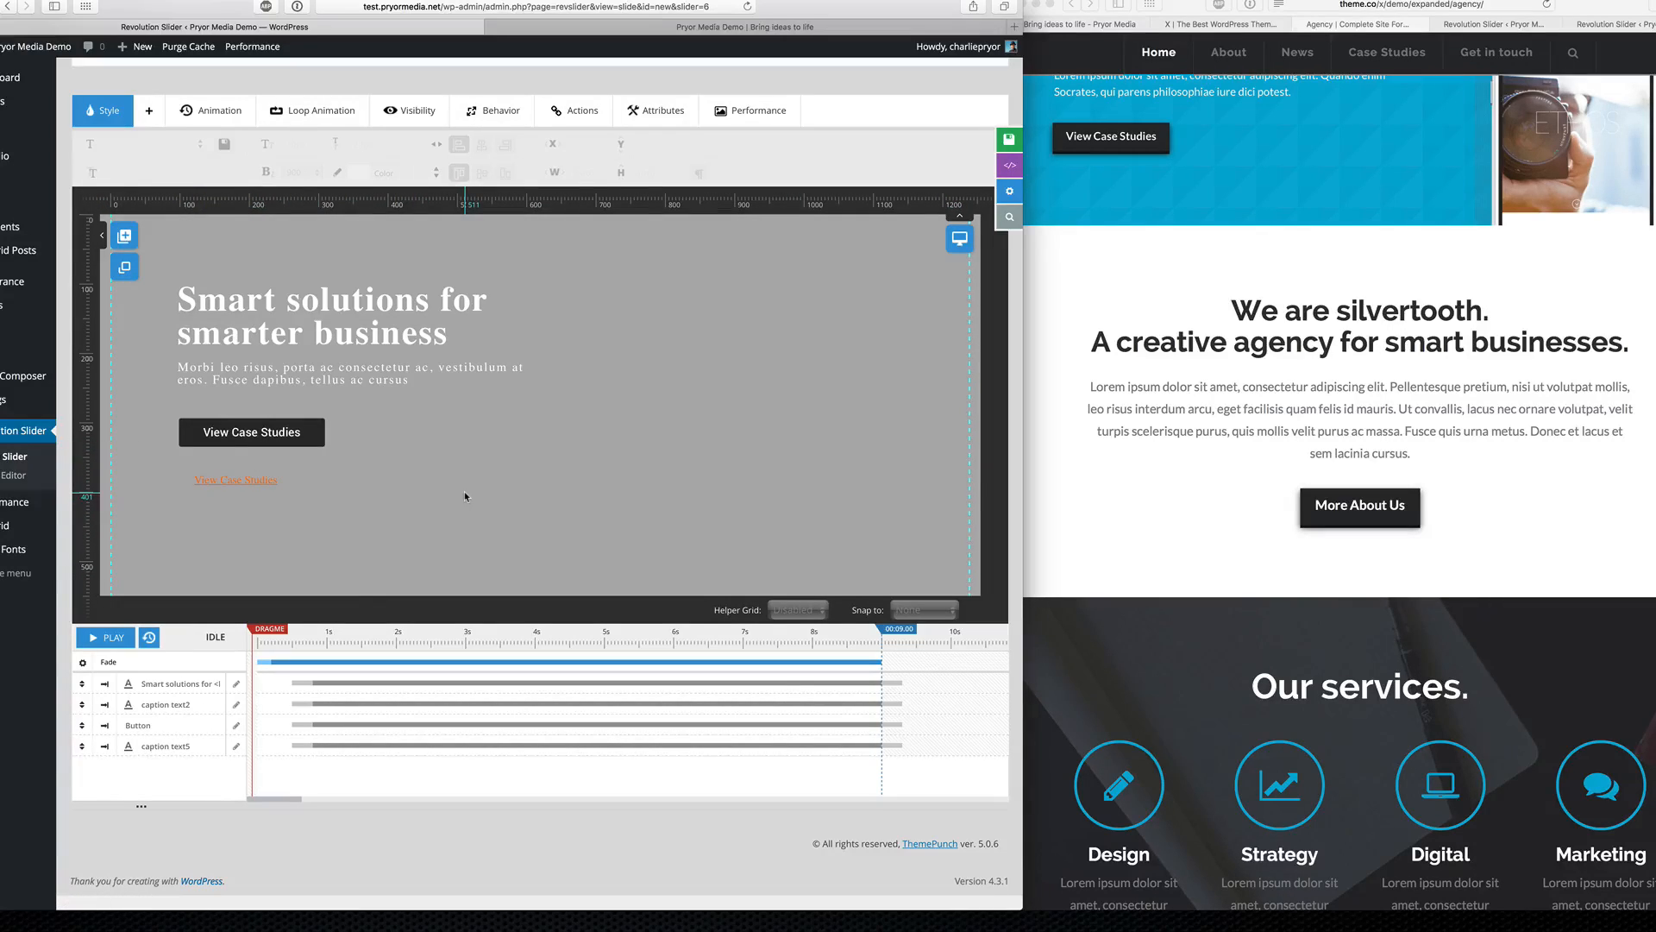
Step: Insert the white phone picture from the media library as an image layer and place it at X 682 px, Y 53 px
scroll(464, 496, "up", 3)
scroll(1485, 326, "up", 3)
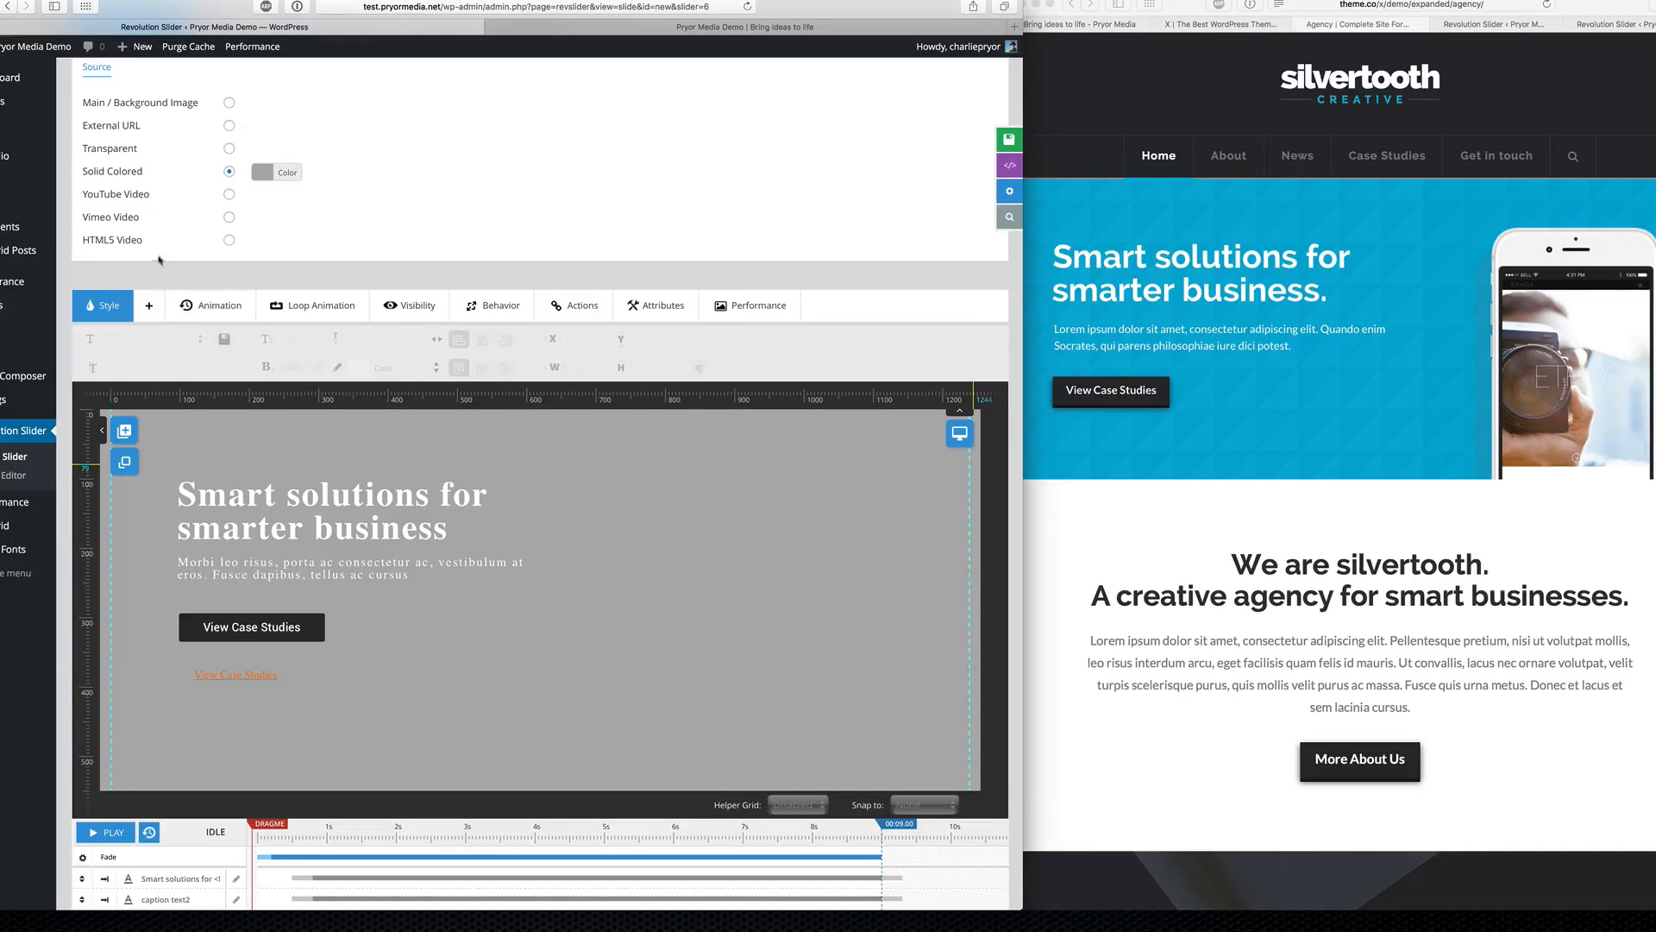
scroll(159, 259, "up", 1)
mouse_move(124, 445)
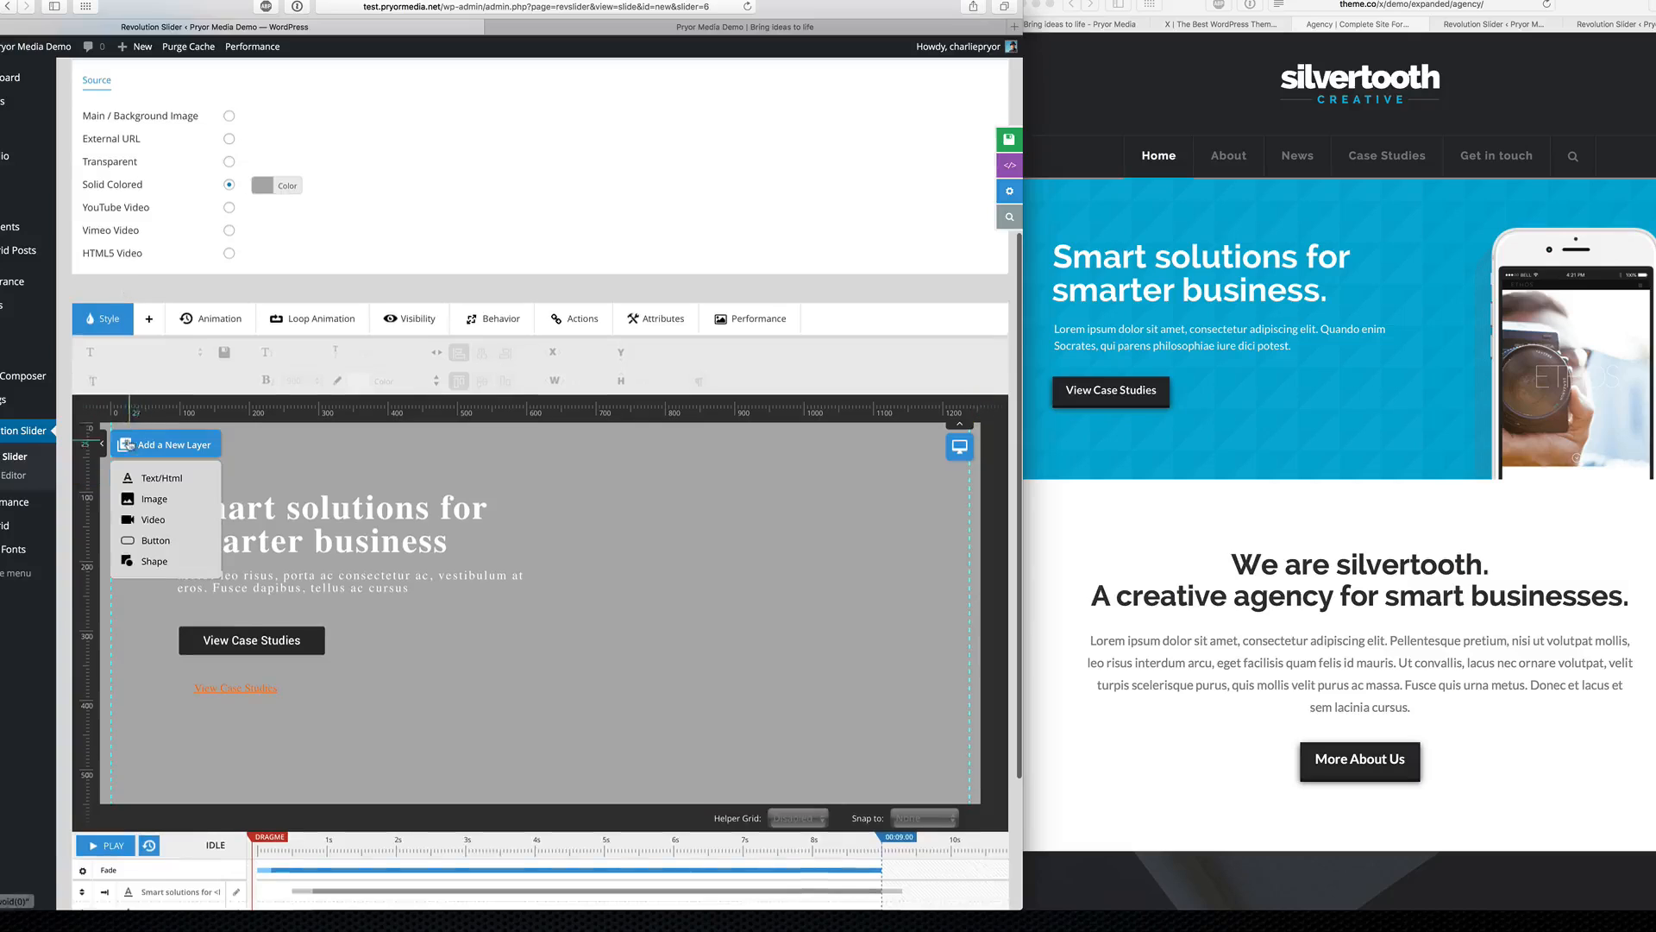
left_click(172, 508)
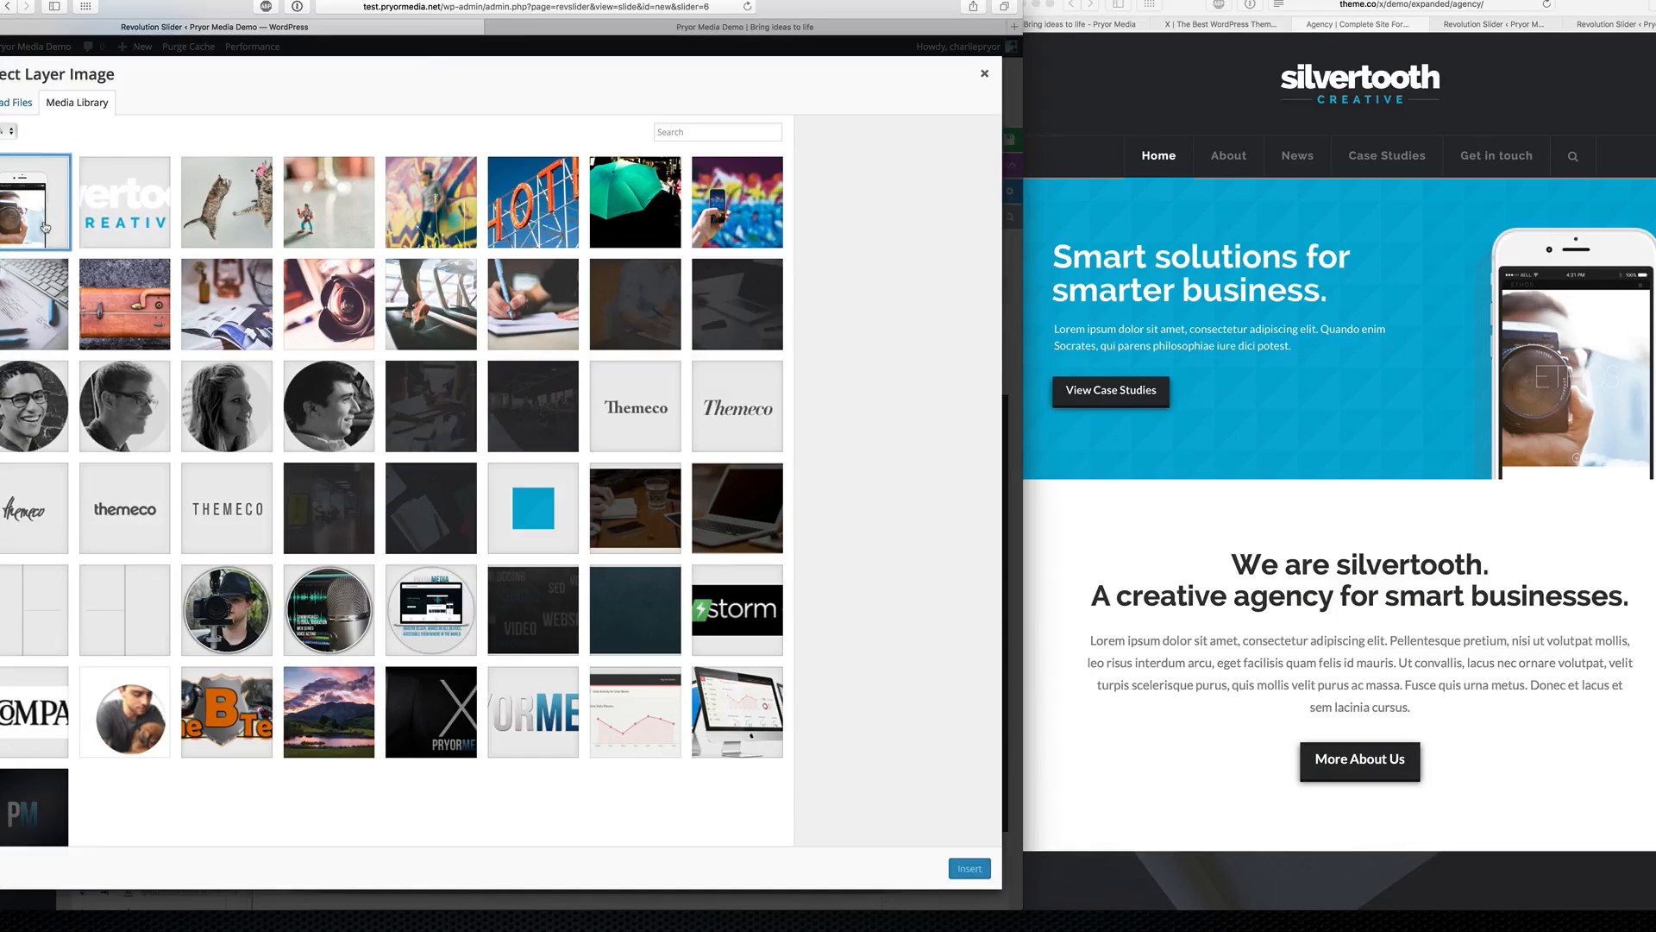
left_click(45, 227)
left_click(969, 867)
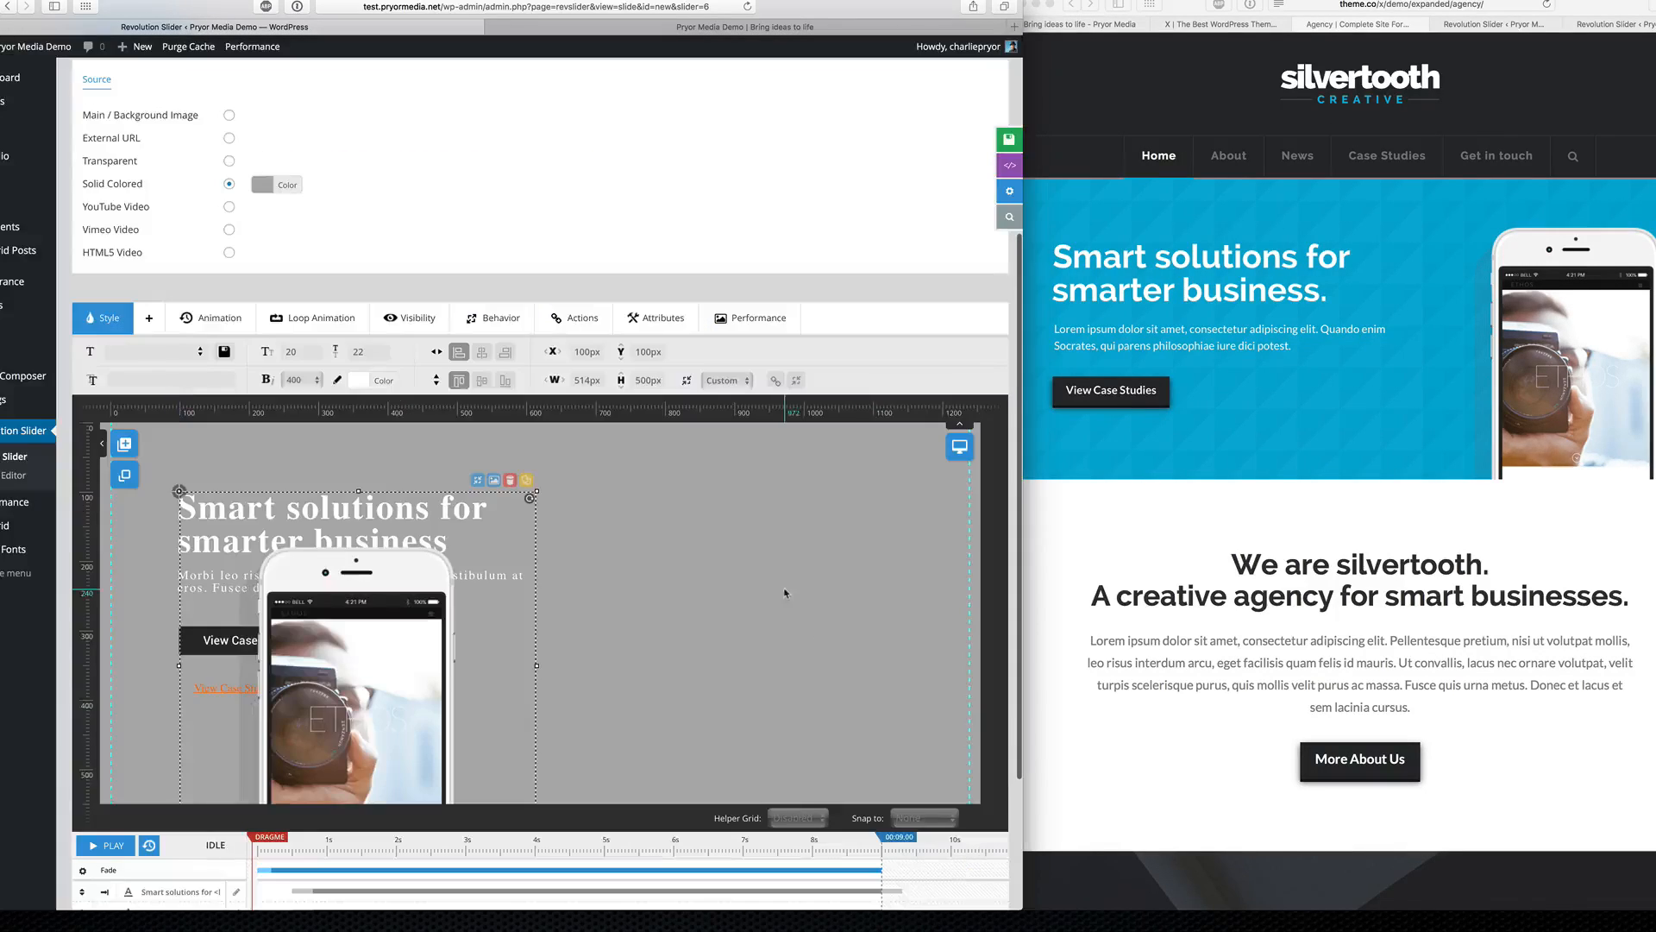
left_click_drag(735, 643, 823, 641)
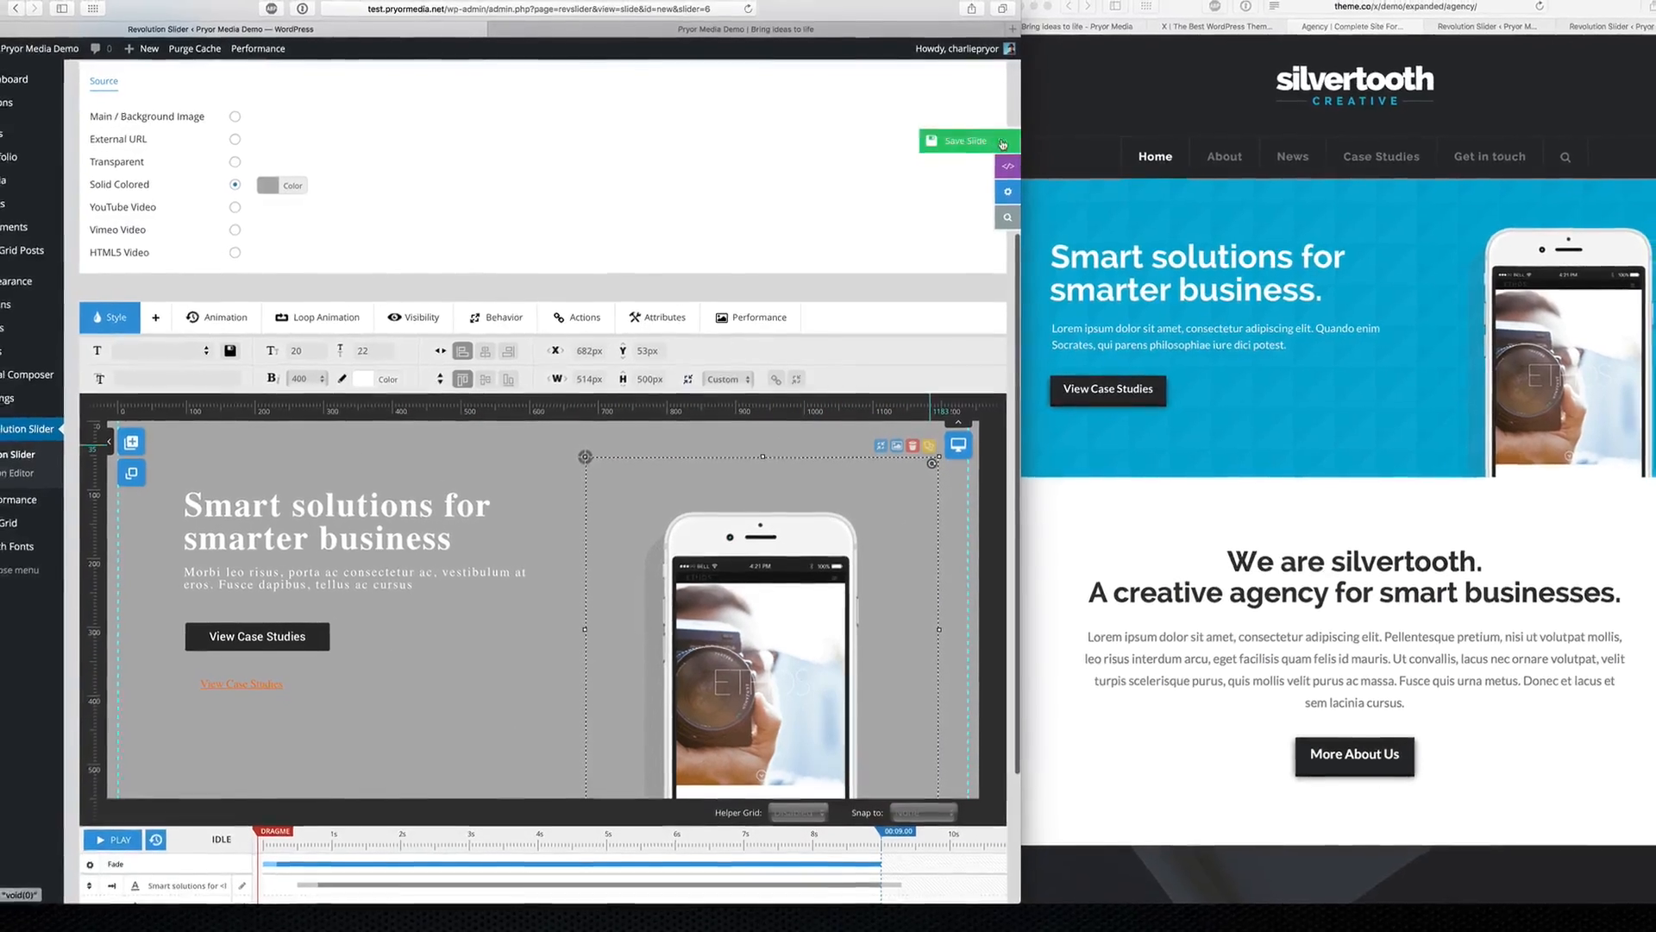
Step: Save the slide and reload the Pryor Media Demo home page to check the slider
left_click(954, 143)
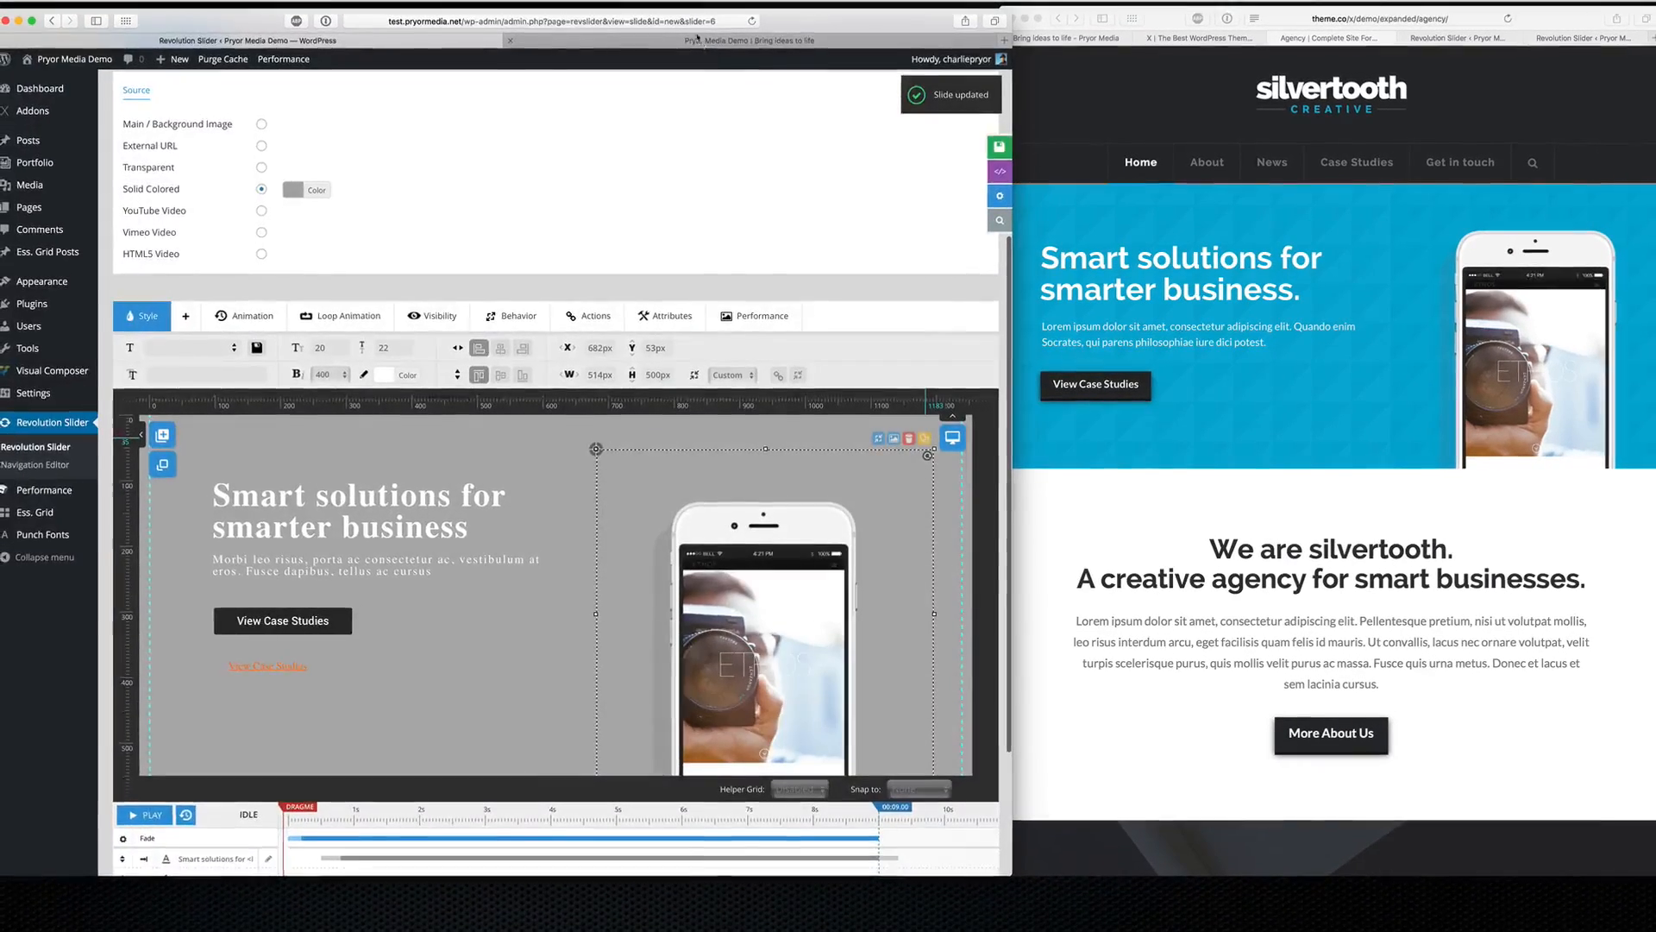
left_click(747, 35)
left_click(691, 19)
key("Return")
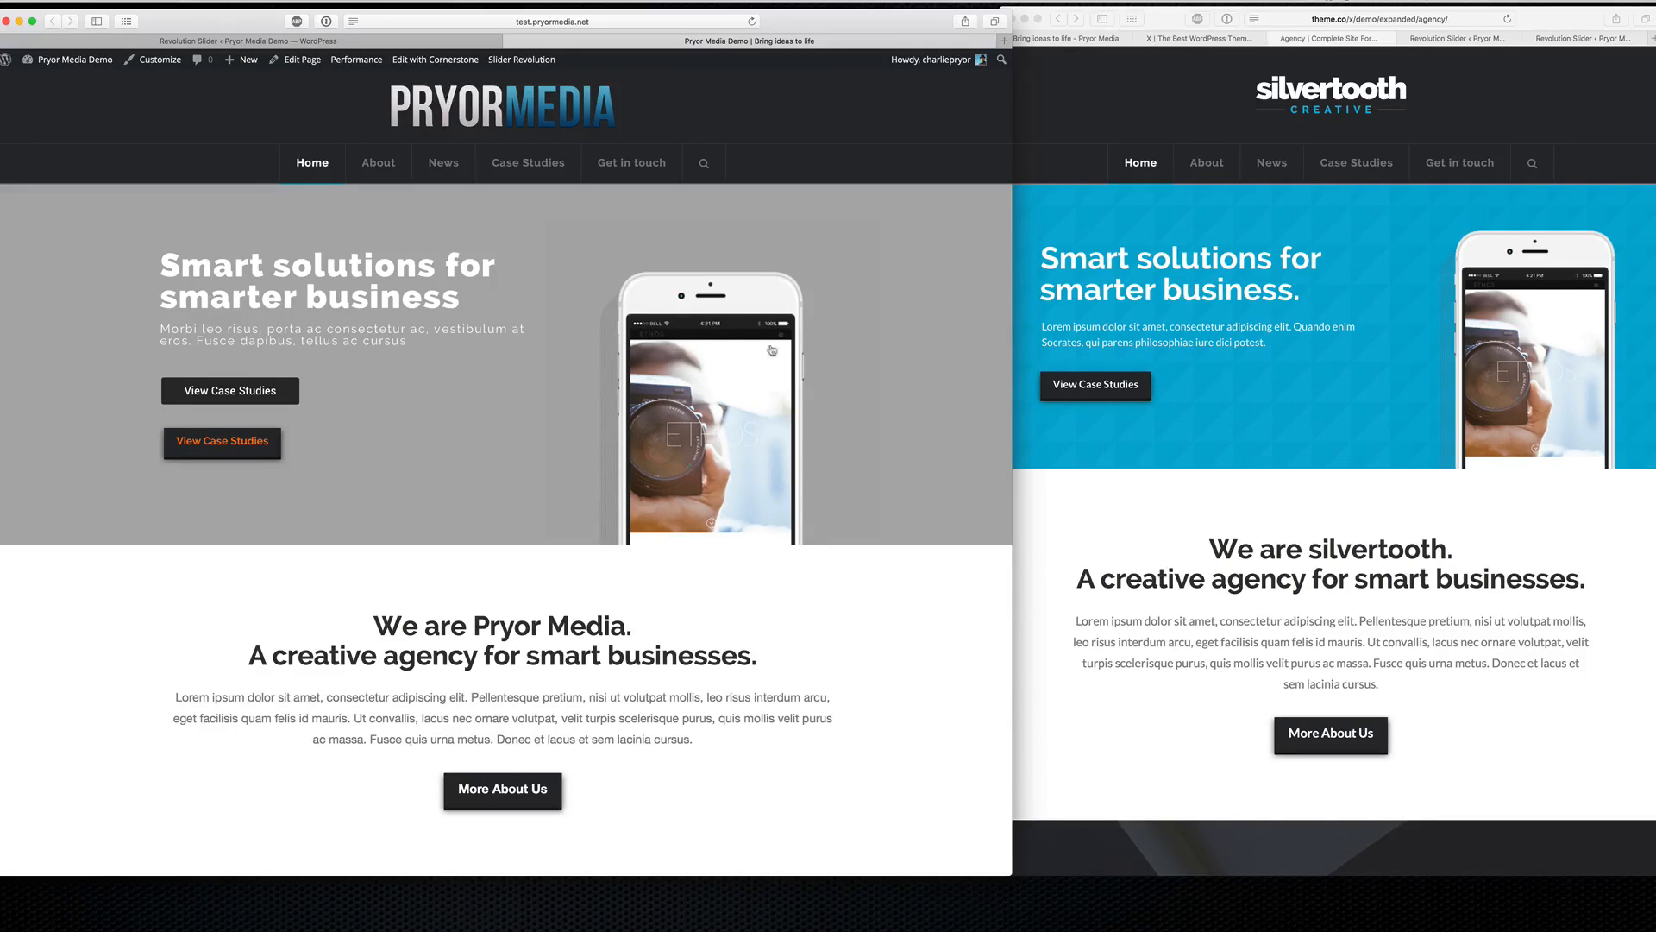
Step: Move the link, button, paragraph and heading layers lower on the slide, placing the heading at X 102 px, Y 166 px
left_click(470, 41)
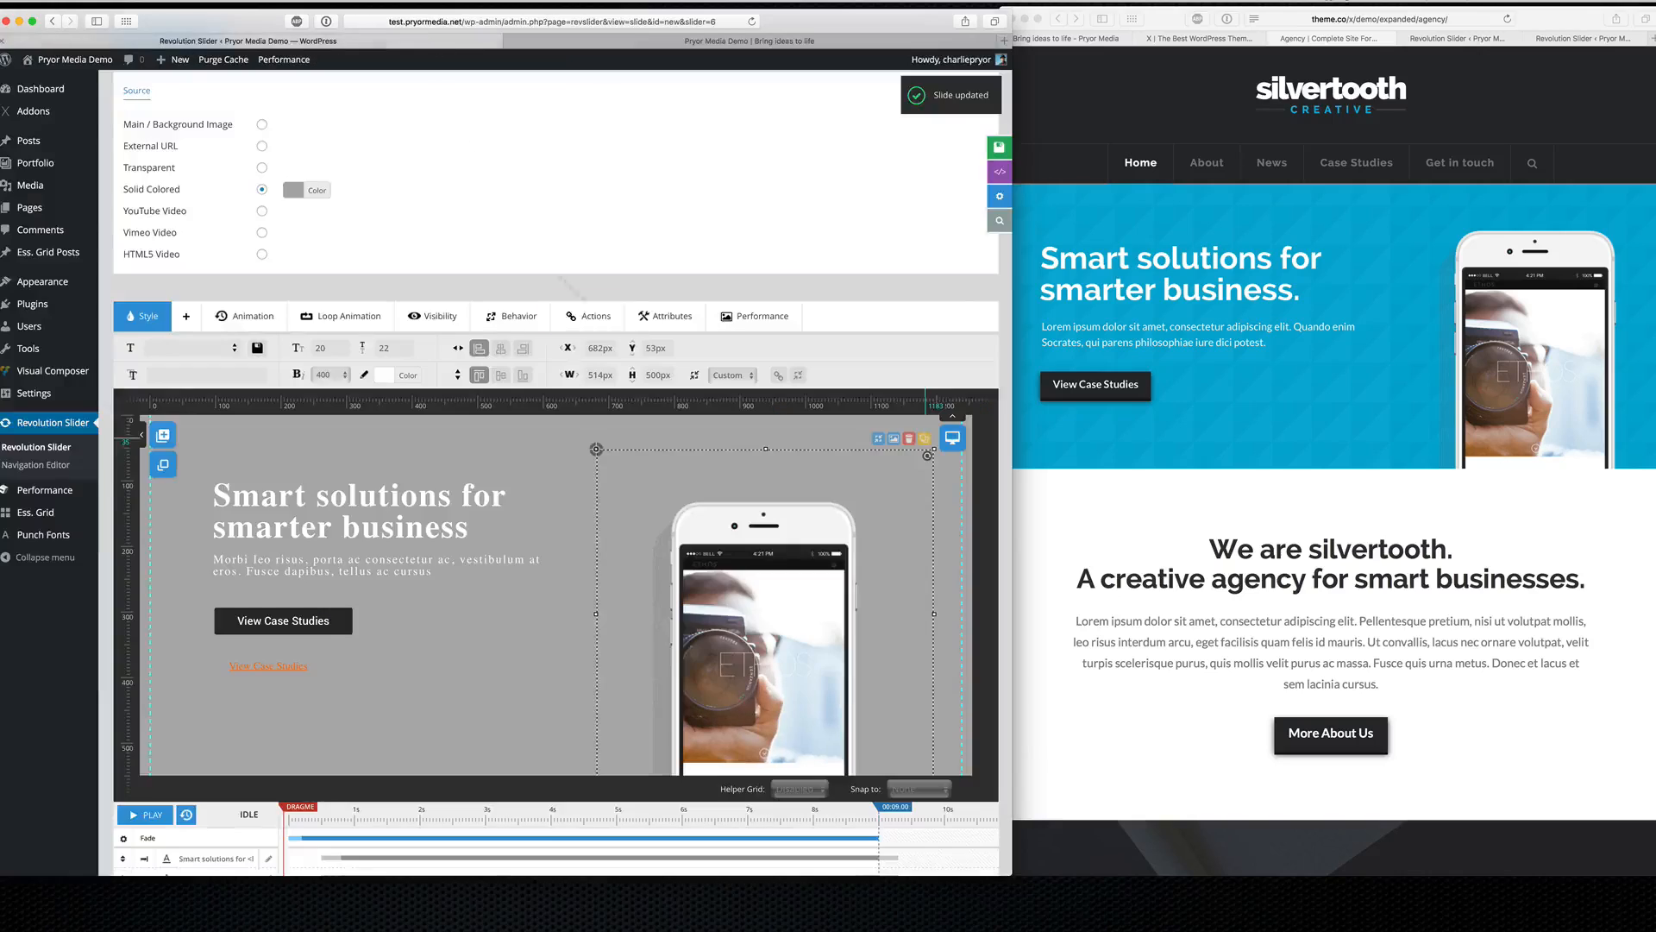
scroll(452, 533, "down", 5)
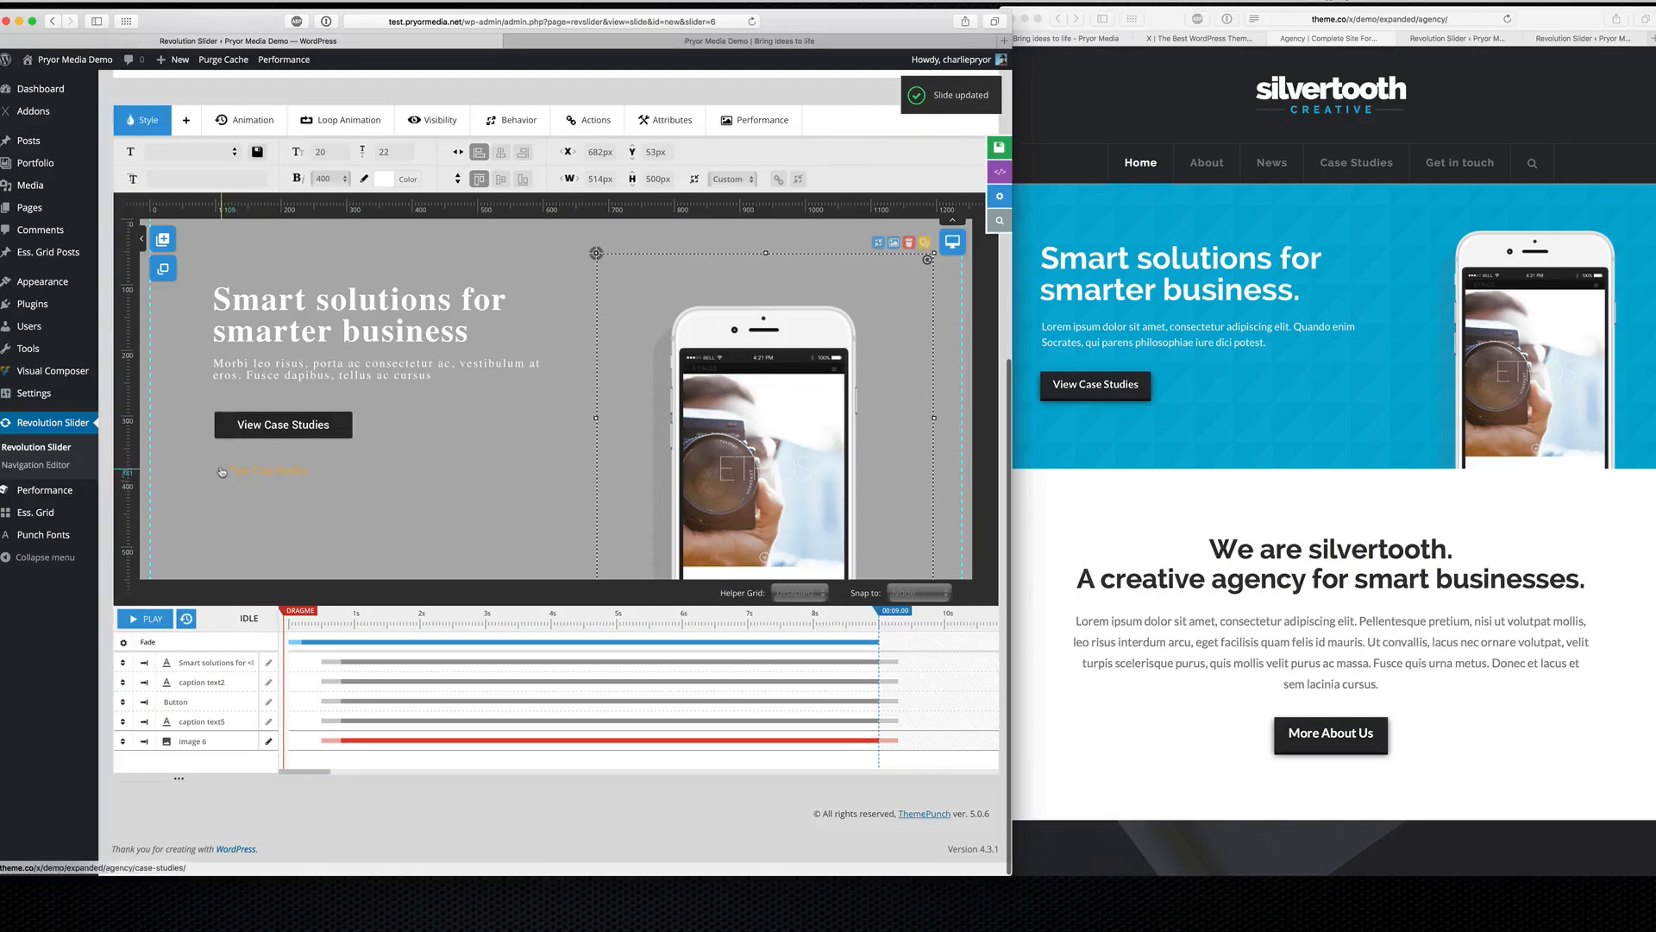
left_click_drag(214, 467, 232, 521)
left_click_drag(224, 446, 233, 491)
left_click_drag(227, 389, 232, 431)
left_click_drag(241, 348, 240, 390)
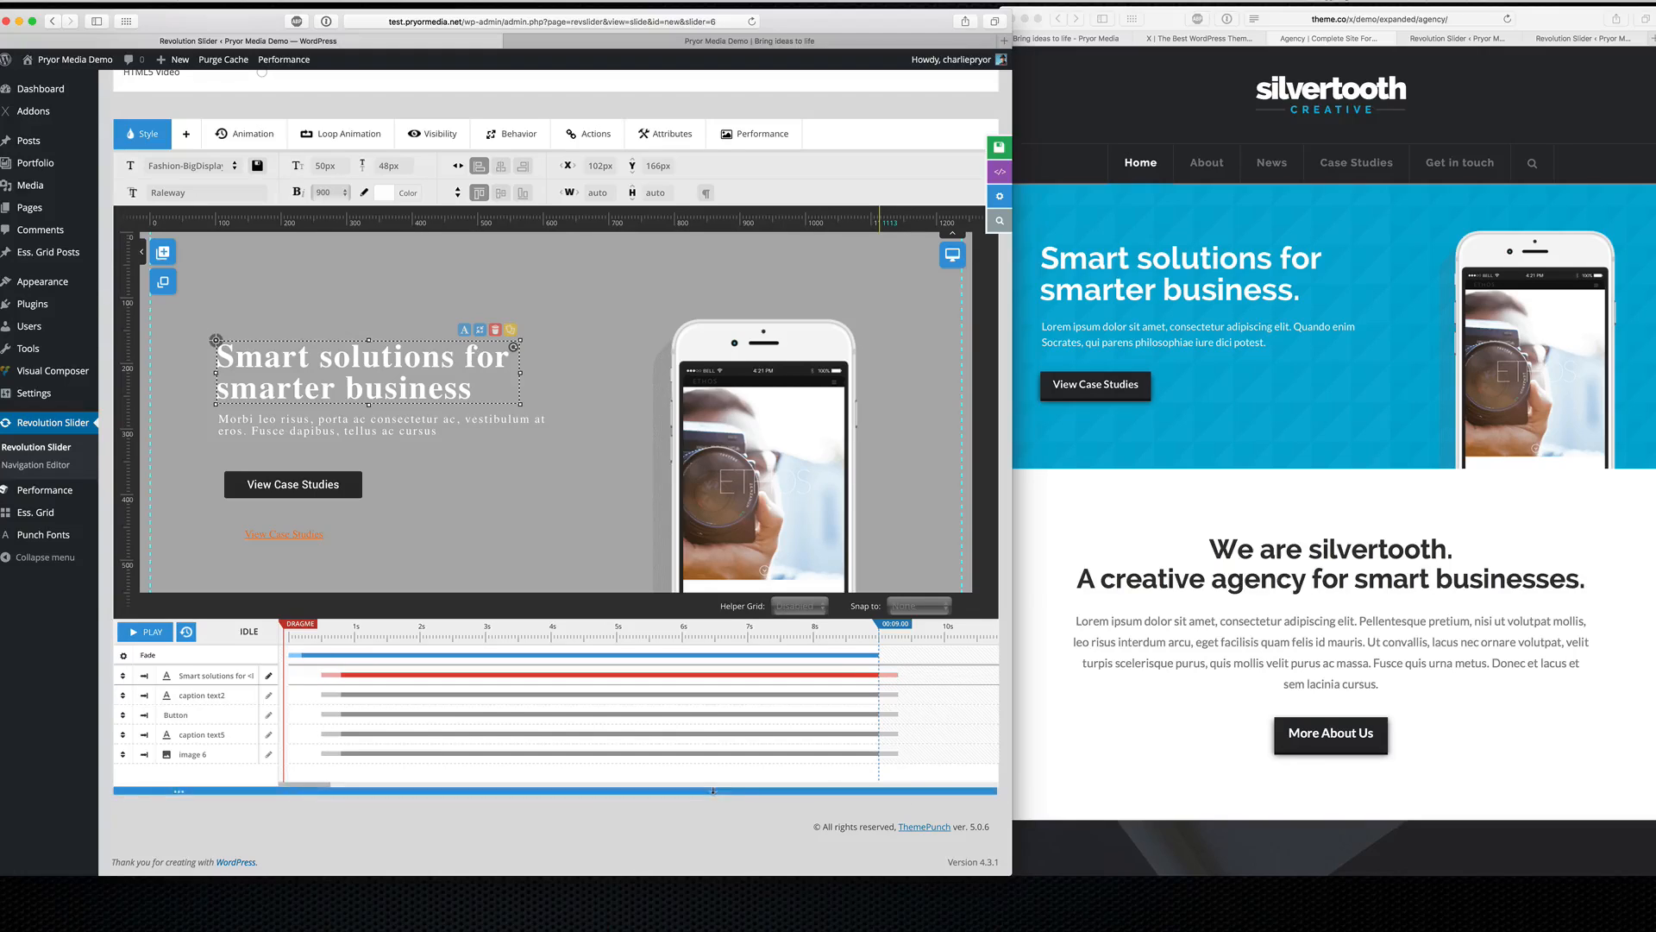
Step: Save the slide, reload the Pryor Media Demo home page and compare its slider with the agency demo
left_click(999, 147)
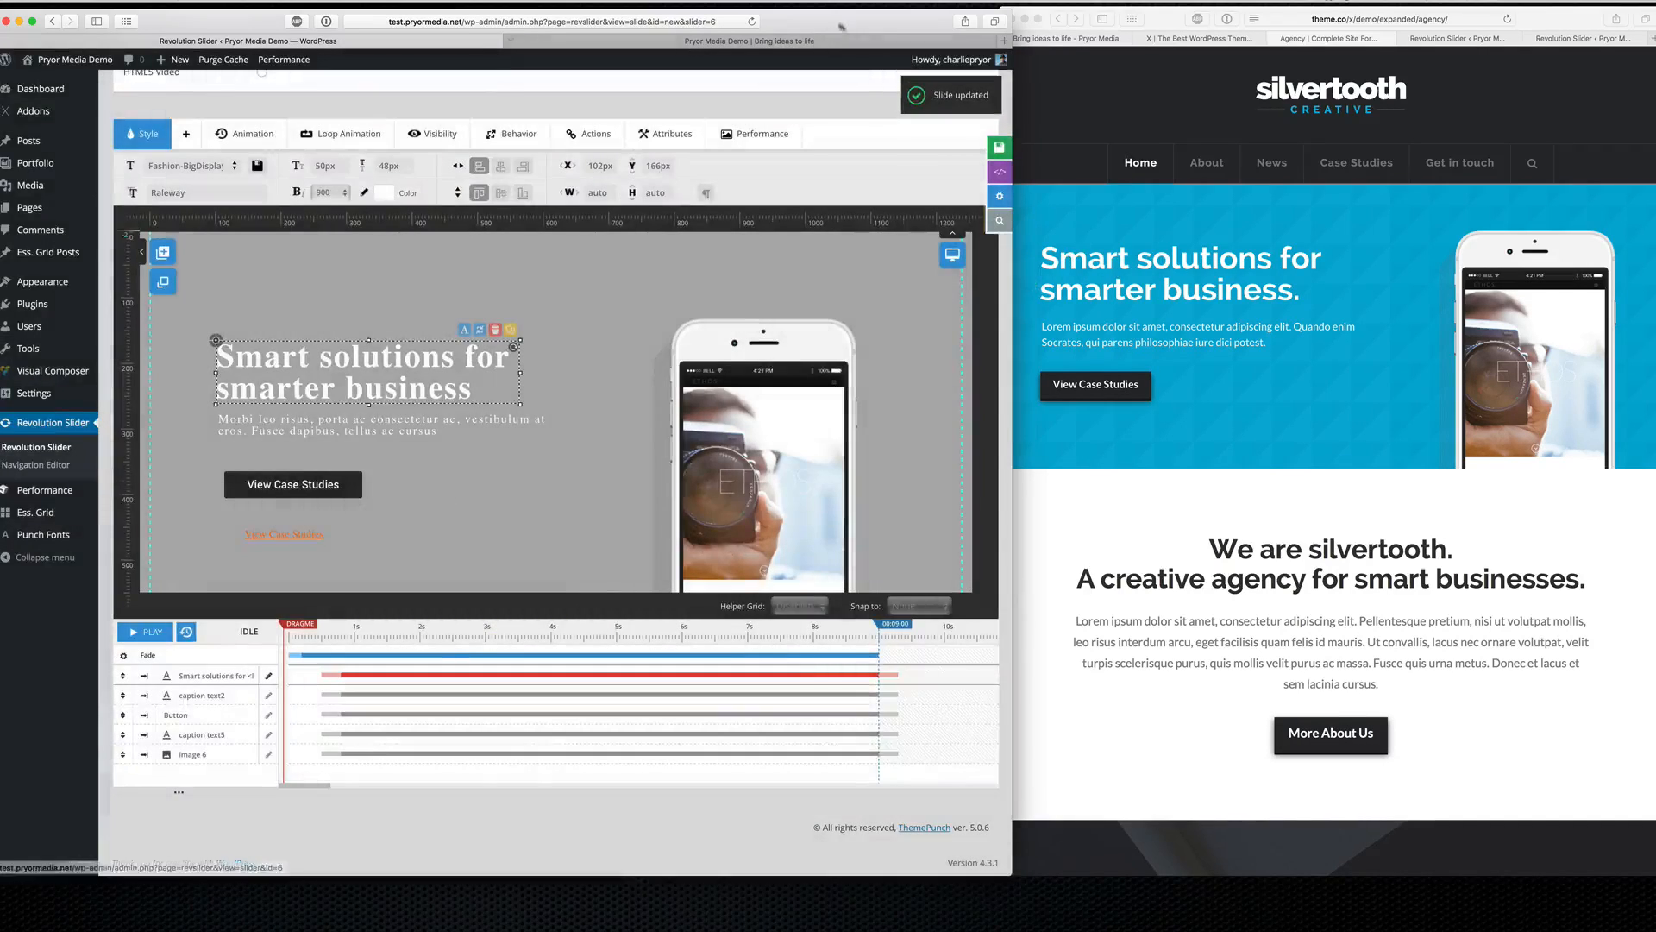
left_click(781, 40)
left_click(736, 22)
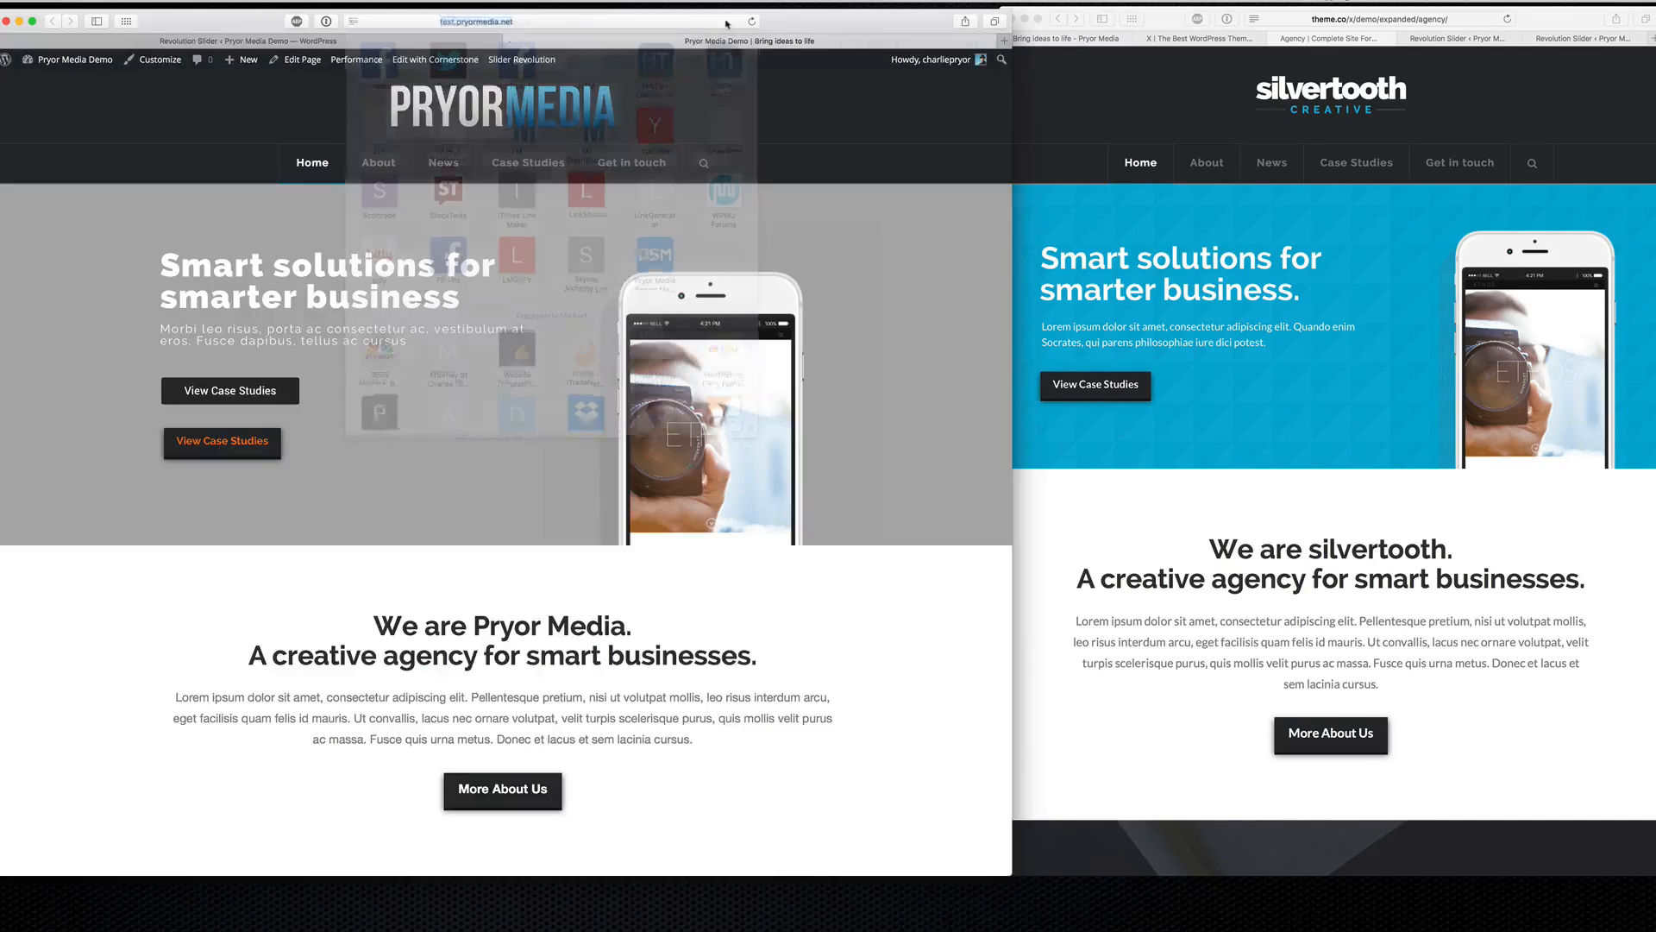
key("Return")
left_click(1248, 84)
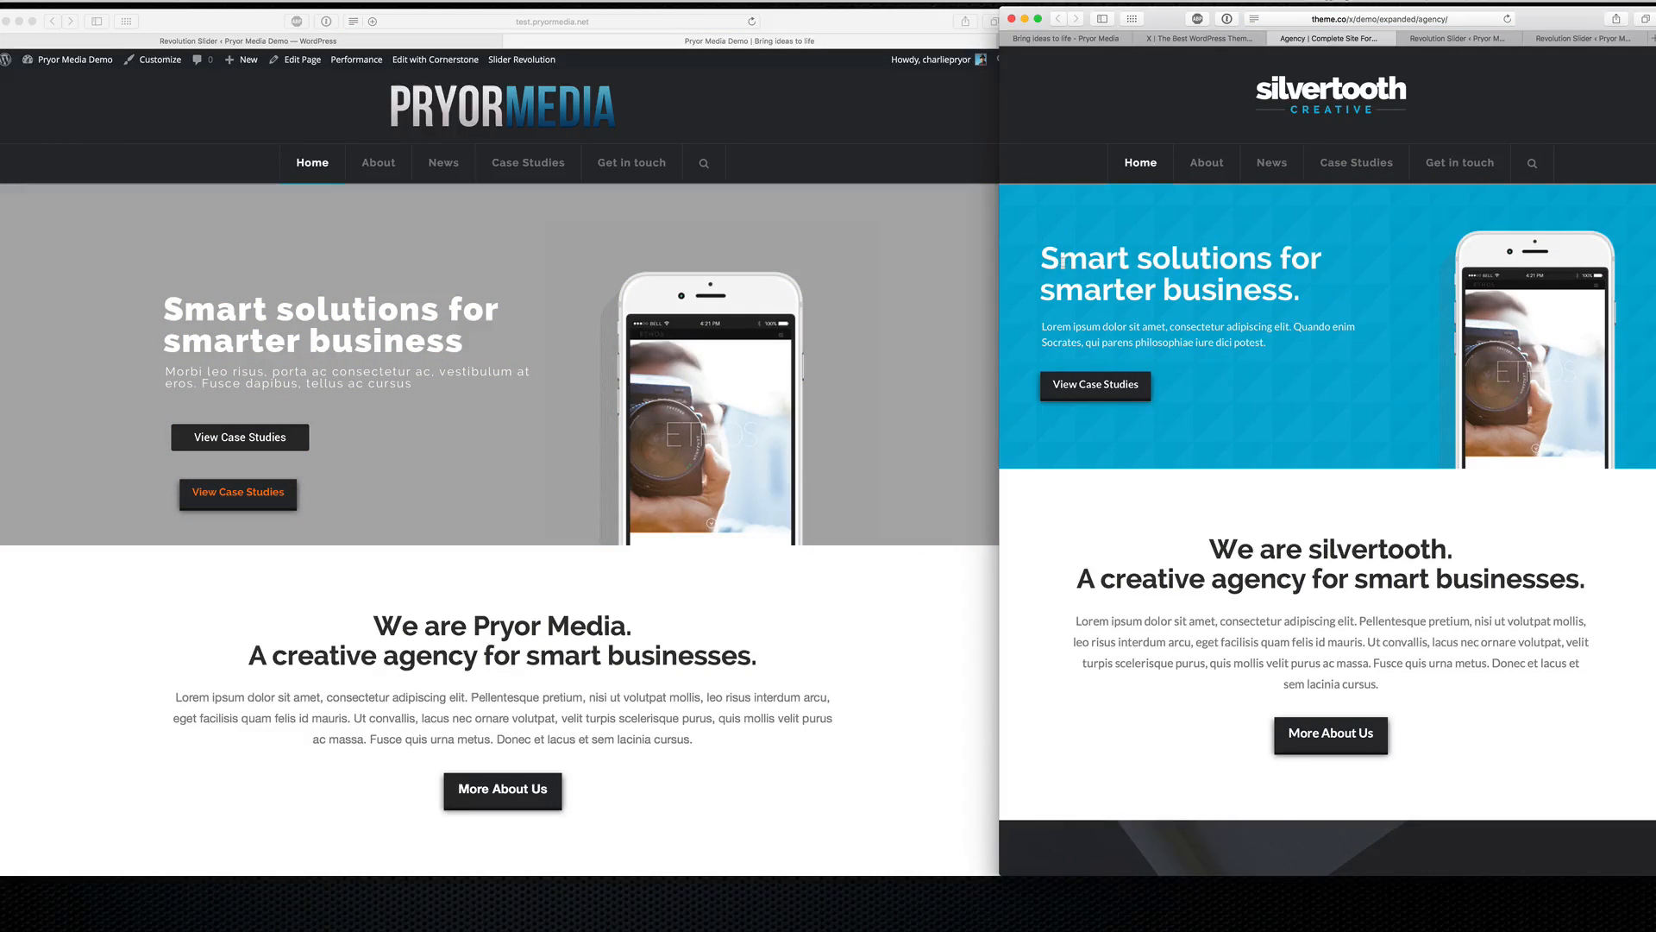
left_click(1311, 19)
key("Return")
left_click(293, 327)
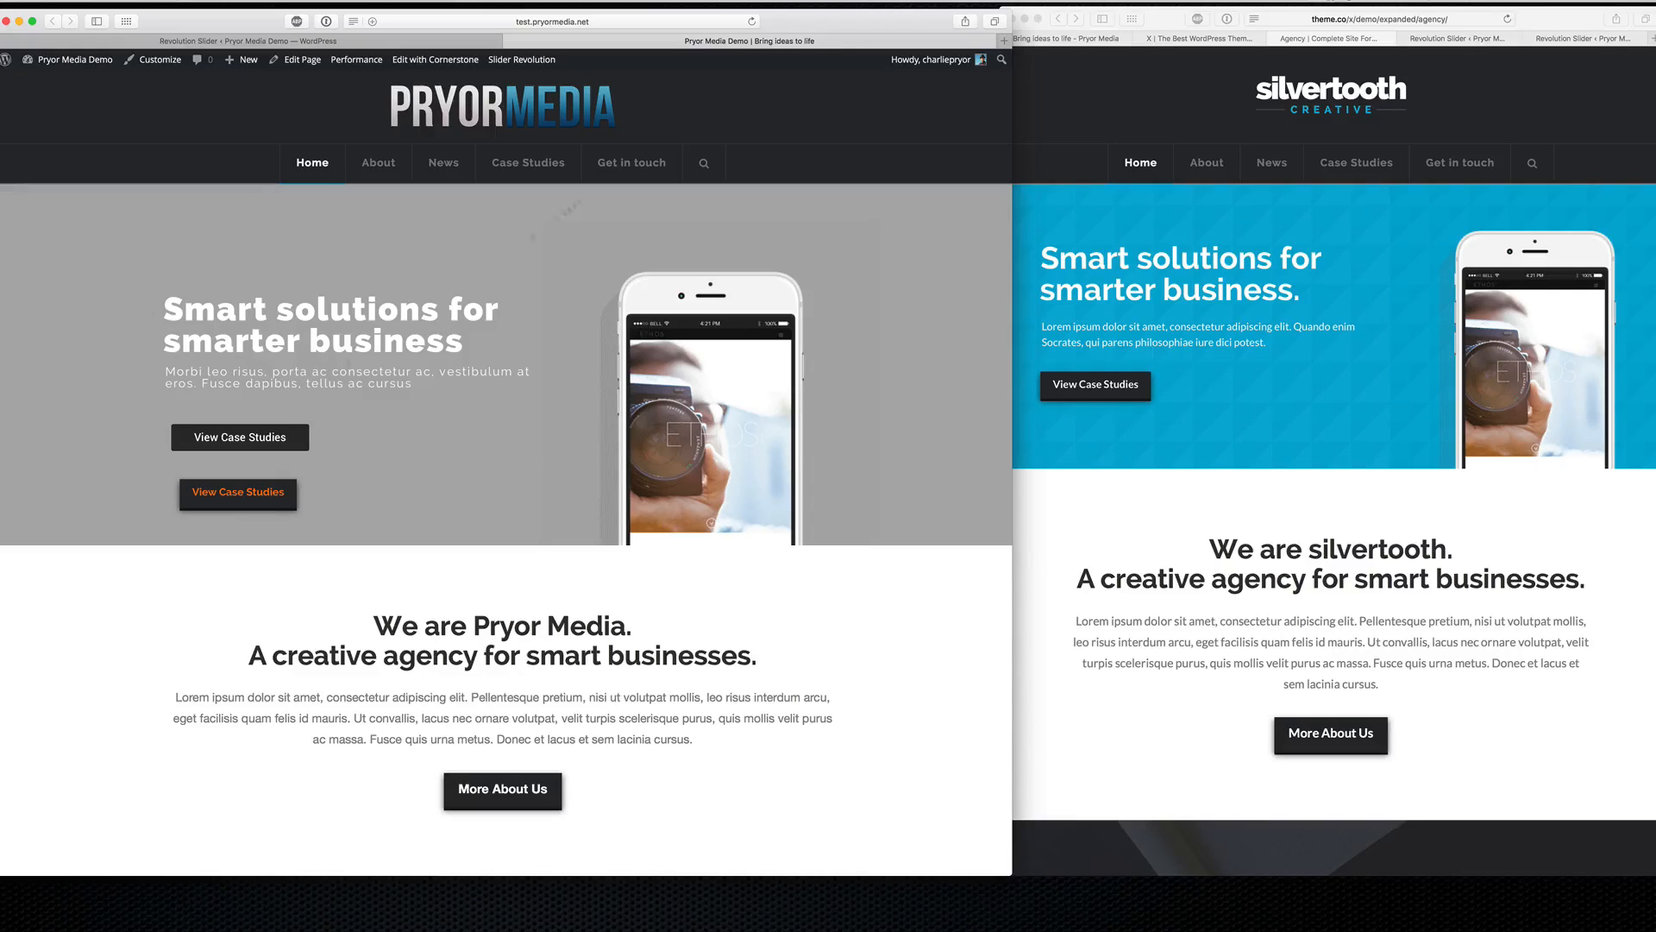
Step: Shift the text and button layers up slightly, with the heading at X 104 px, Y 152 px and the link at X 117 px, Y 429 px
left_click(442, 42)
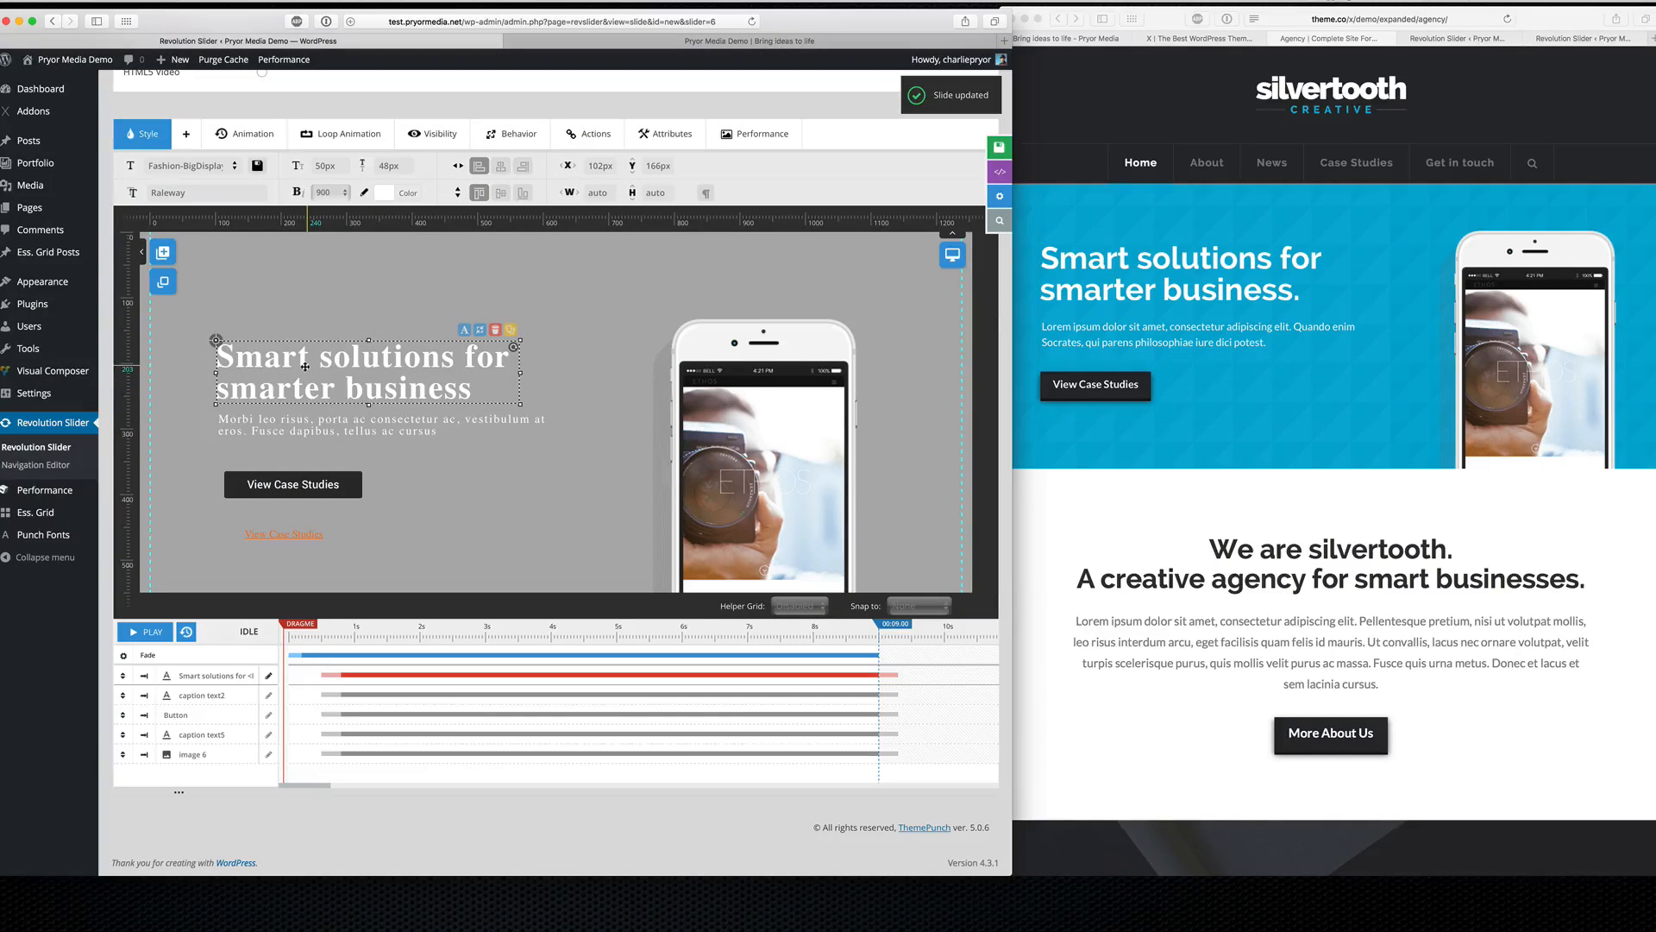
left_click_drag(304, 362, 306, 354)
left_click_drag(296, 427, 296, 417)
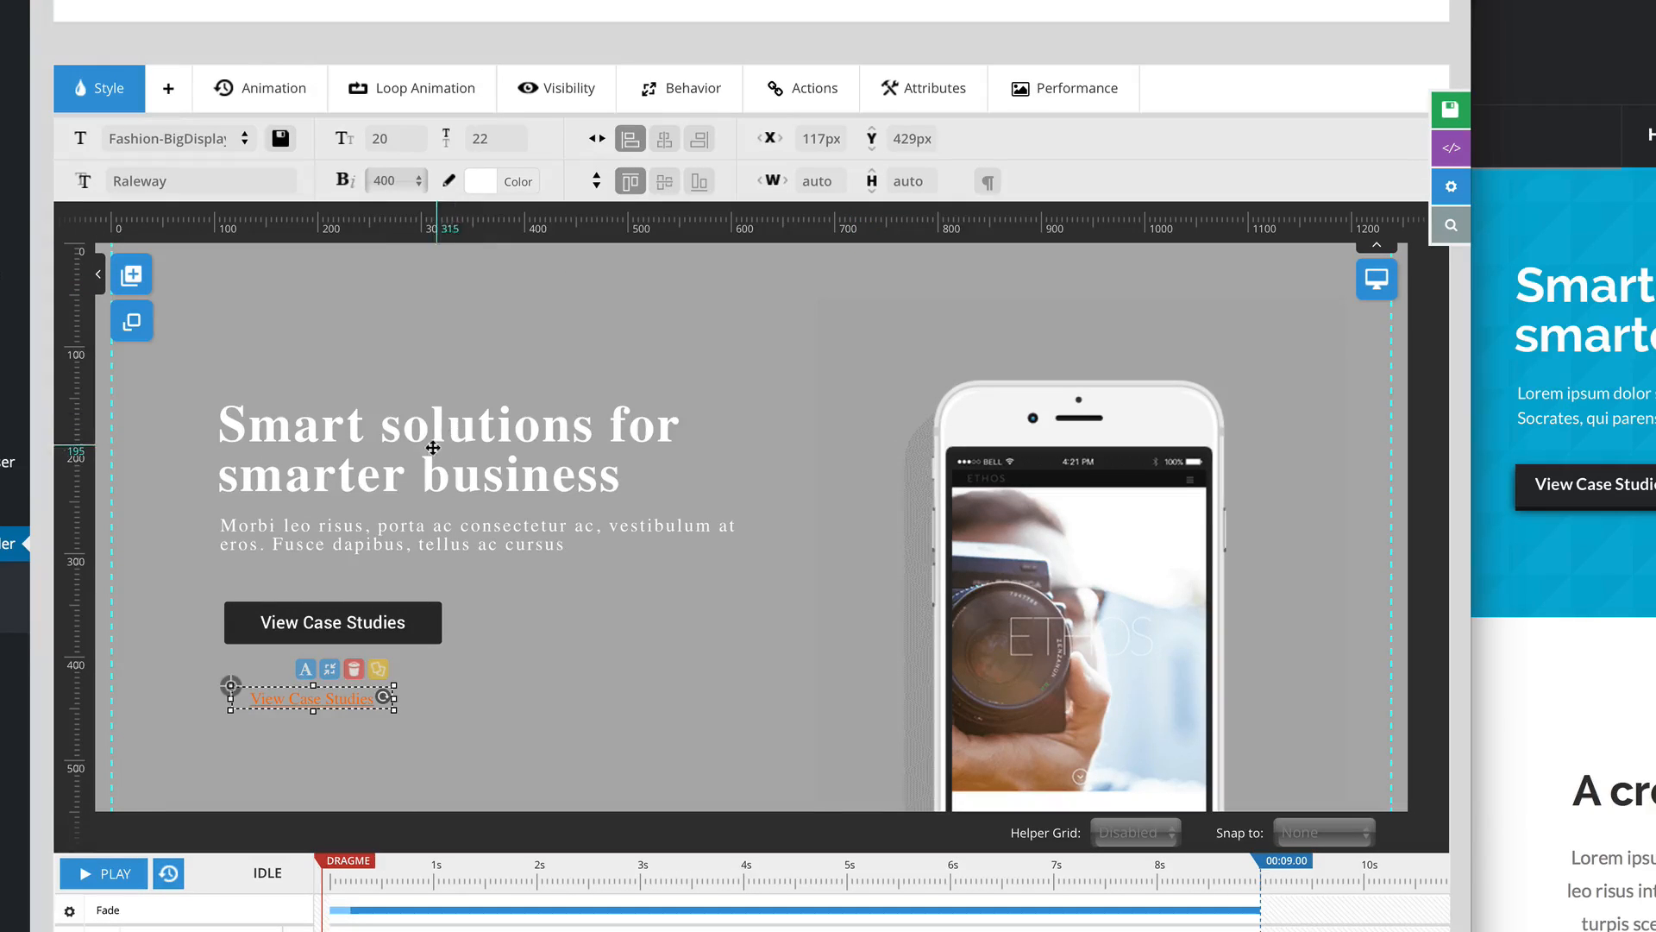
Step: Duplicate the heading layer and place the copy beside the dark button at X 350 px, Y 347 px
left_click(380, 440)
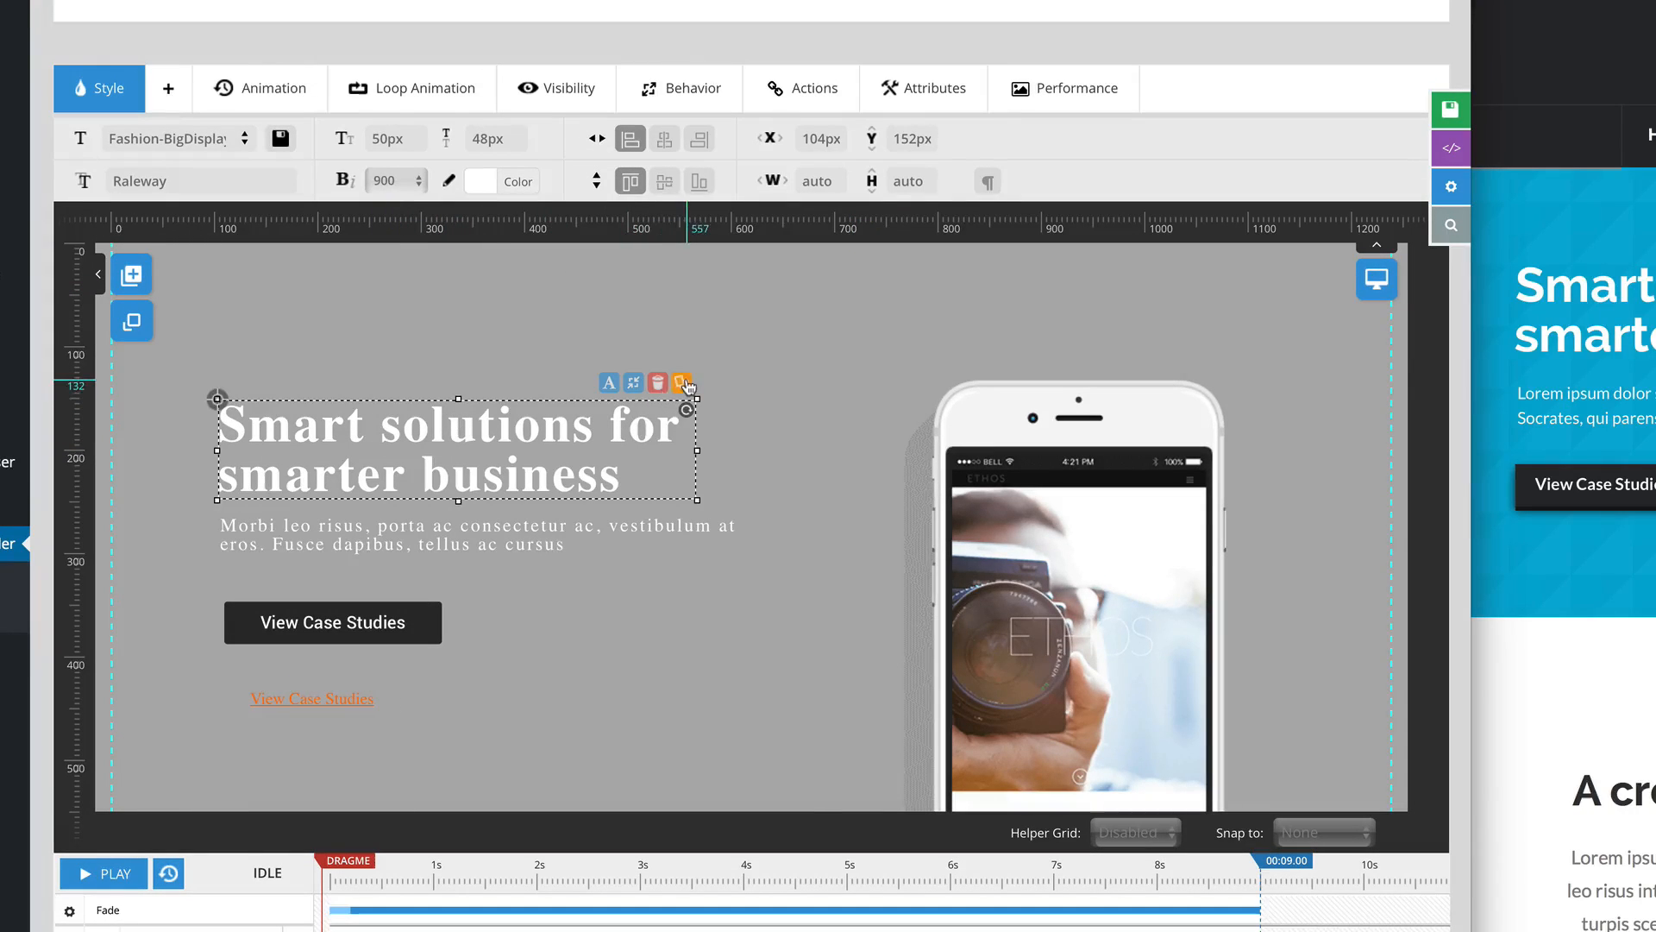
left_click_drag(473, 427, 479, 432)
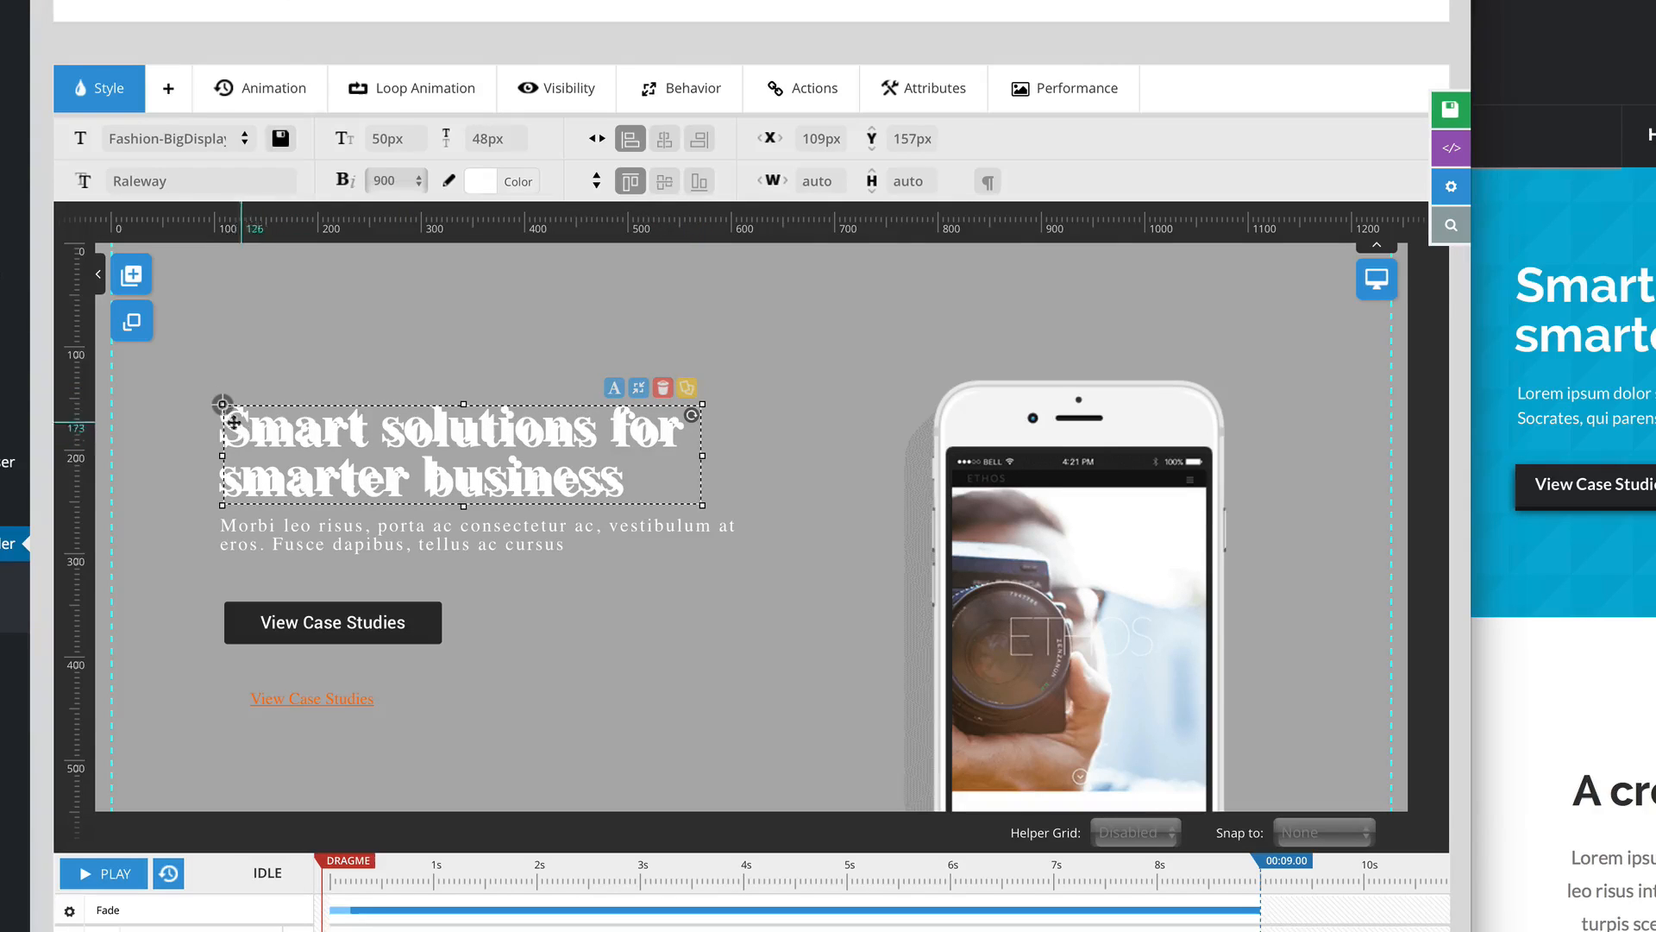
left_click_drag(219, 406, 471, 599)
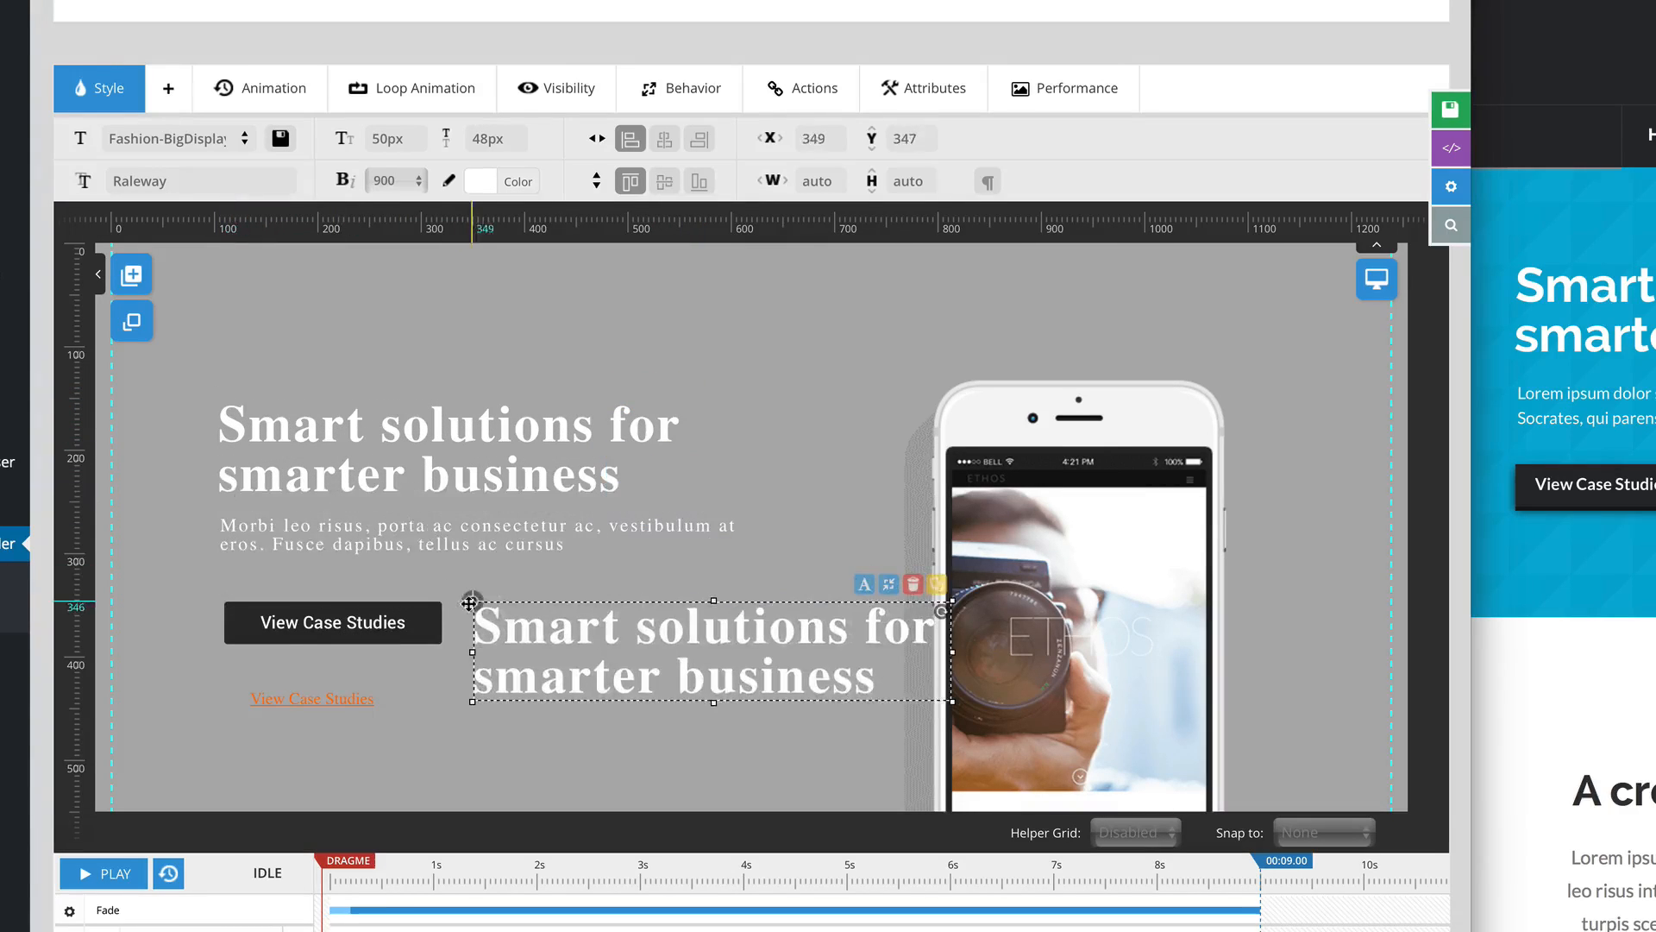
Step: Trim the duplicated heading layer's text to "smarter business" by removing its first line and line break
double_click(545, 642)
left_click_drag(659, 623, 479, 623)
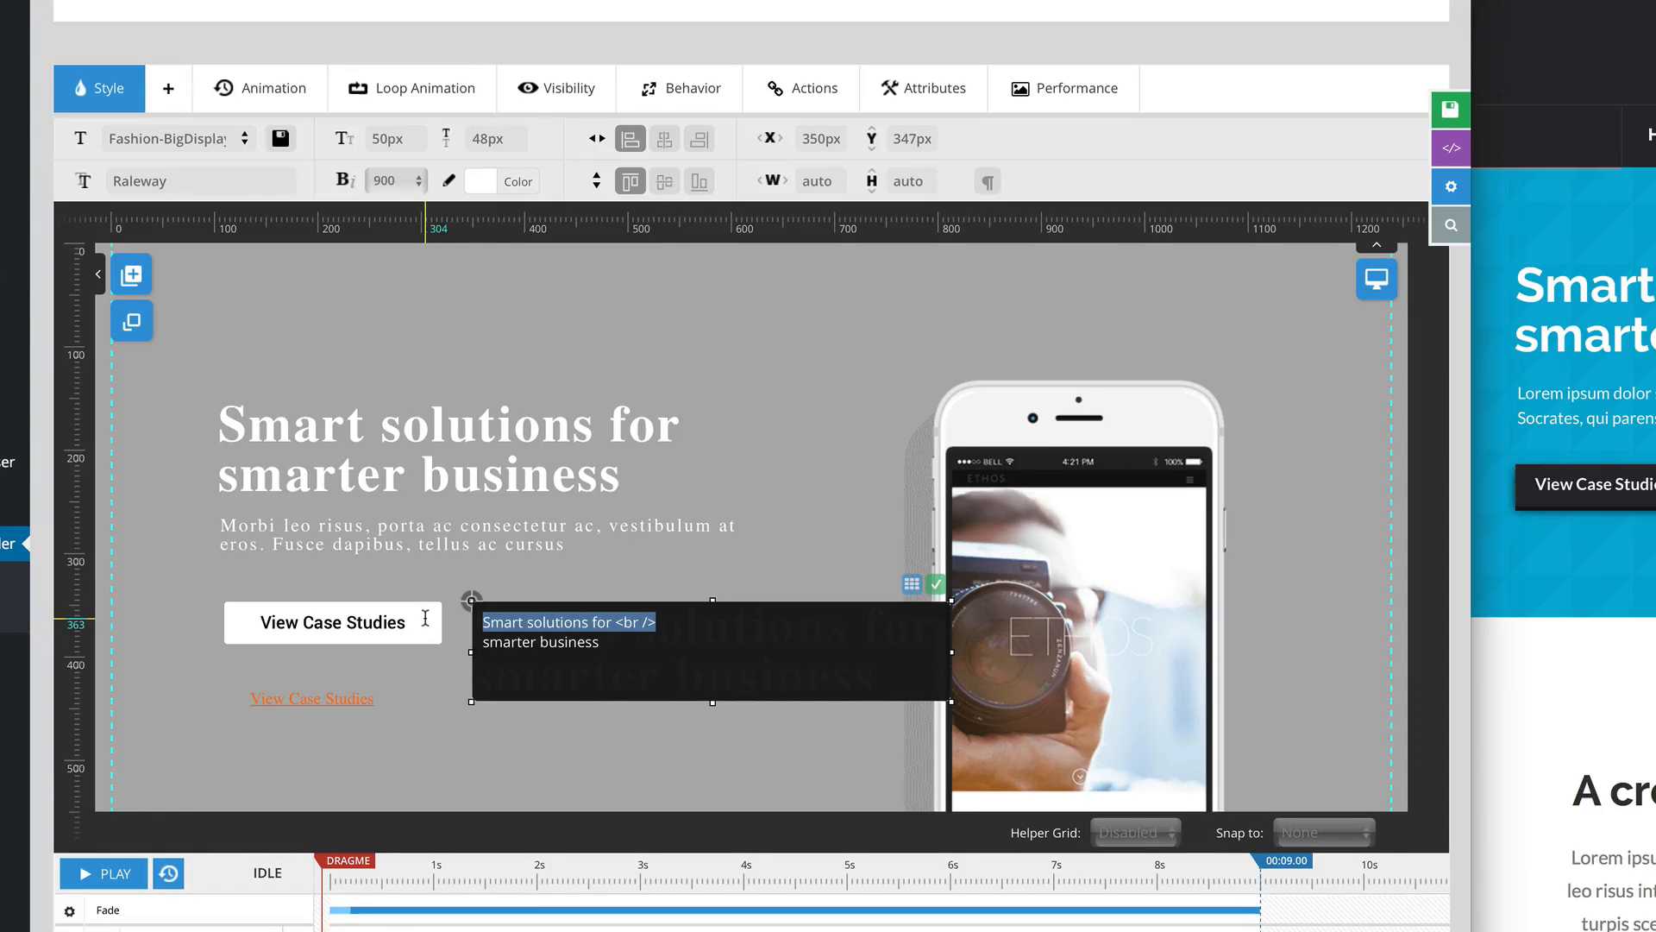
key("BackSpace")
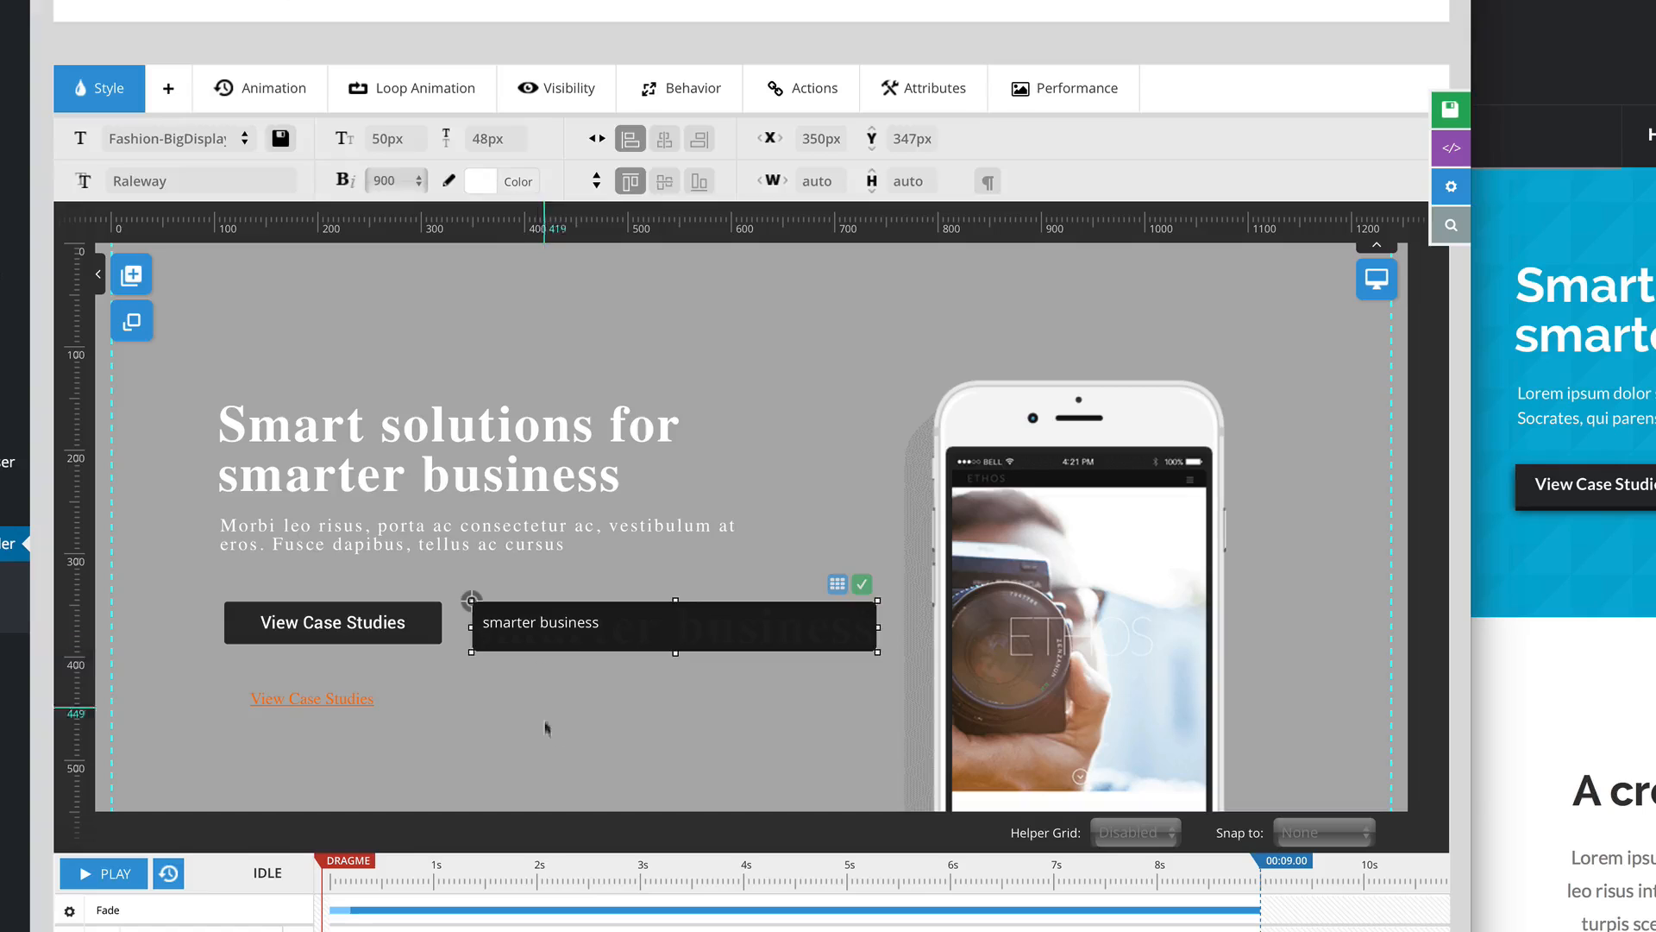
left_click(518, 667)
Step: Shorten the original heading layer's text to "Smart solutions for", removing the line break and second line
triple_click(327, 445)
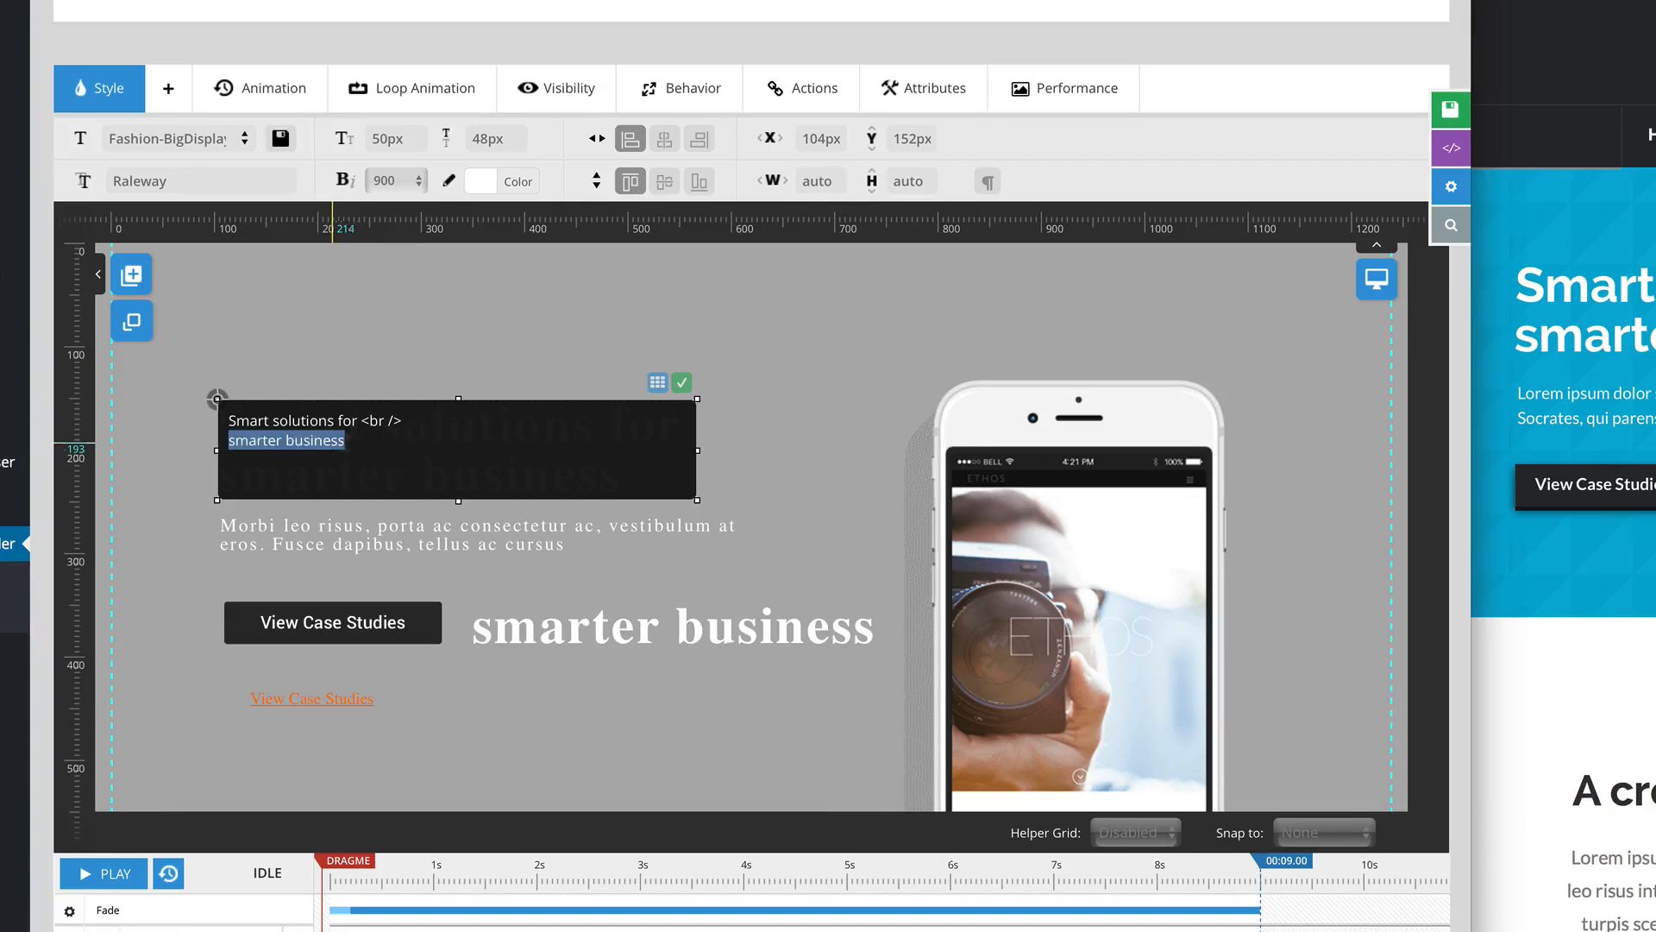
left_click_drag(366, 443, 360, 421)
key("BackSpace")
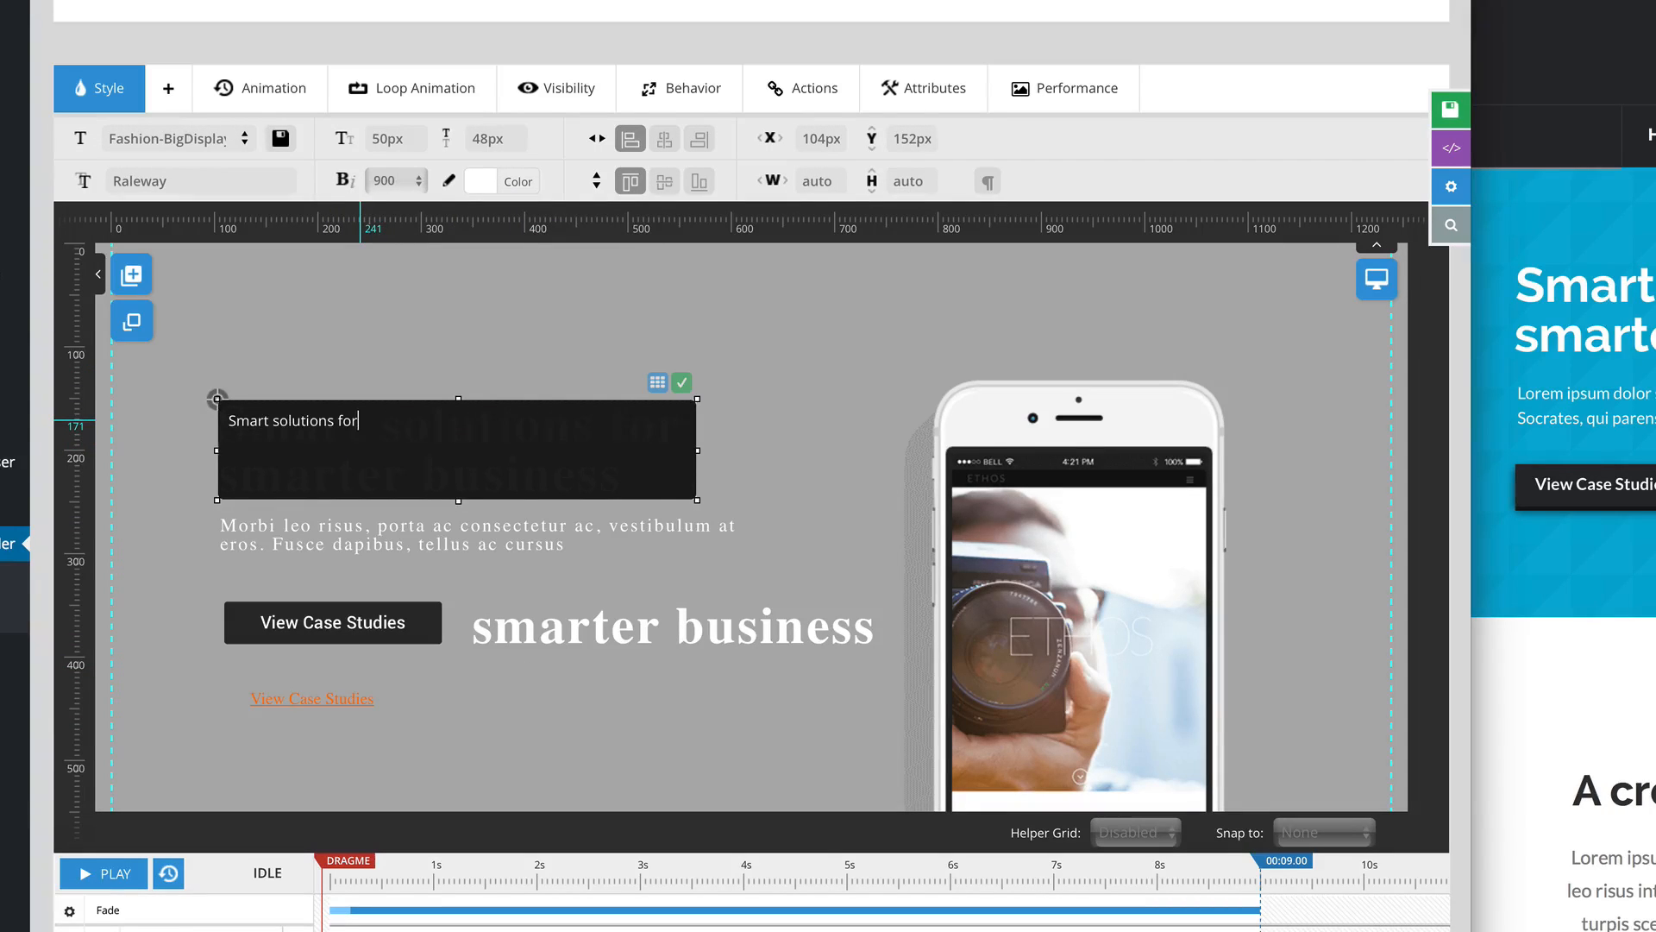
left_click(757, 529)
Step: Move the "smarter business" layer directly beneath the "Smart solutions for" line at X 104 px, Y 195 px
mouse_move(547, 636)
left_mouse_down()
mouse_move(483, 490)
mouse_move(288, 471)
mouse_move(295, 483)
left_mouse_up()
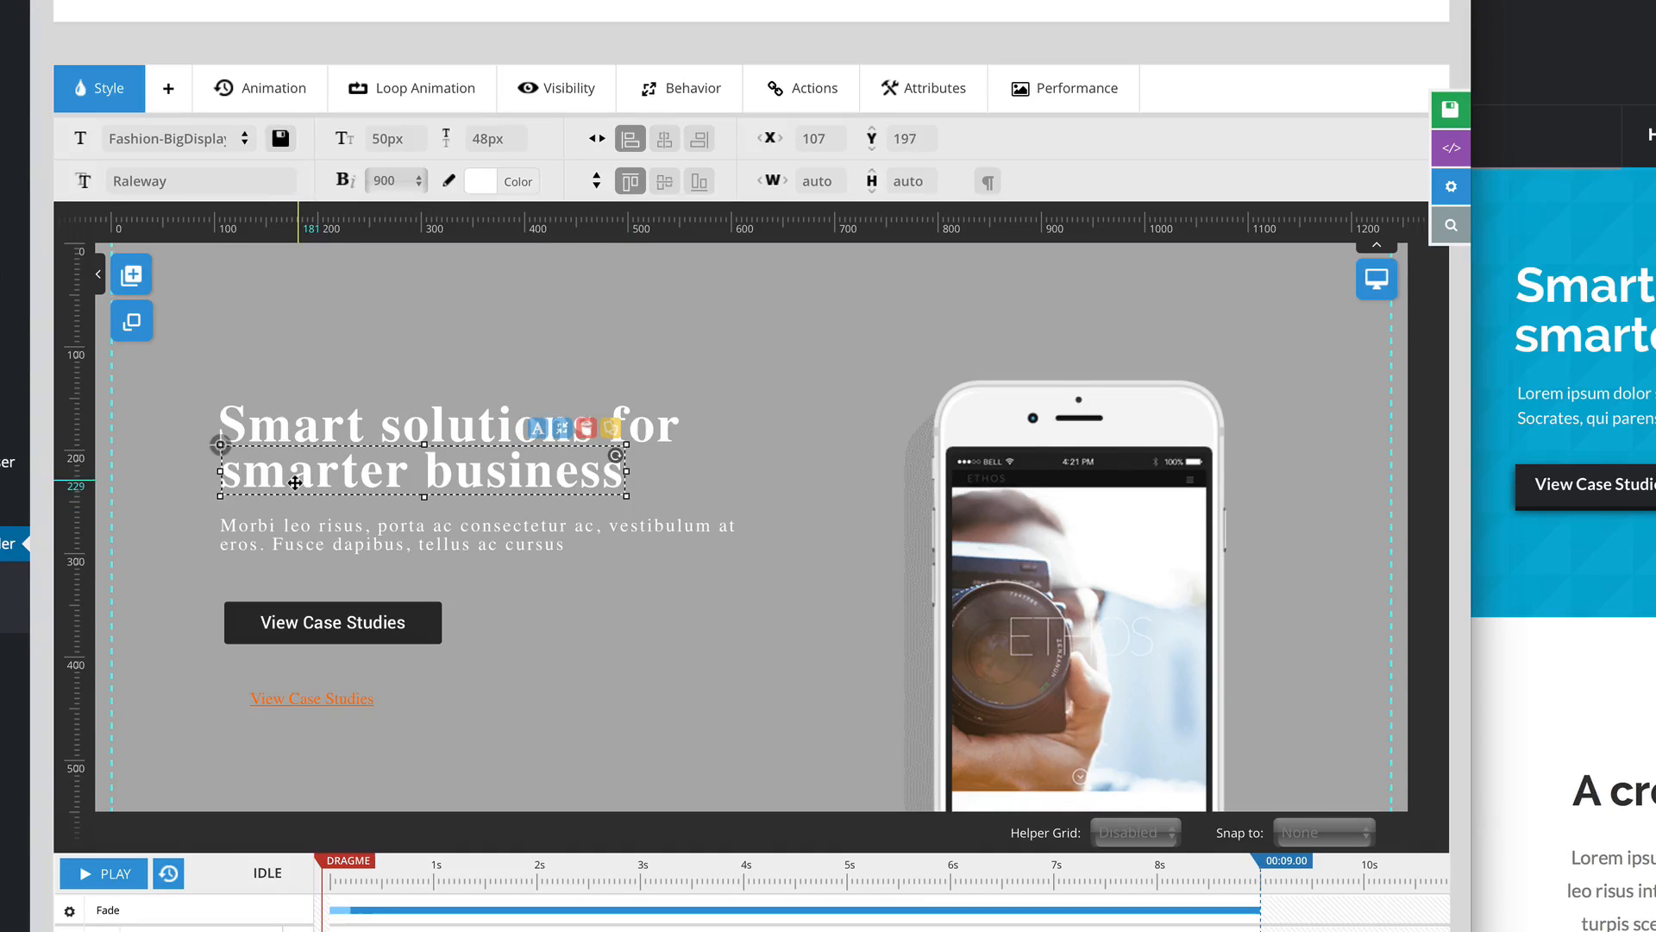
left_click(659, 666)
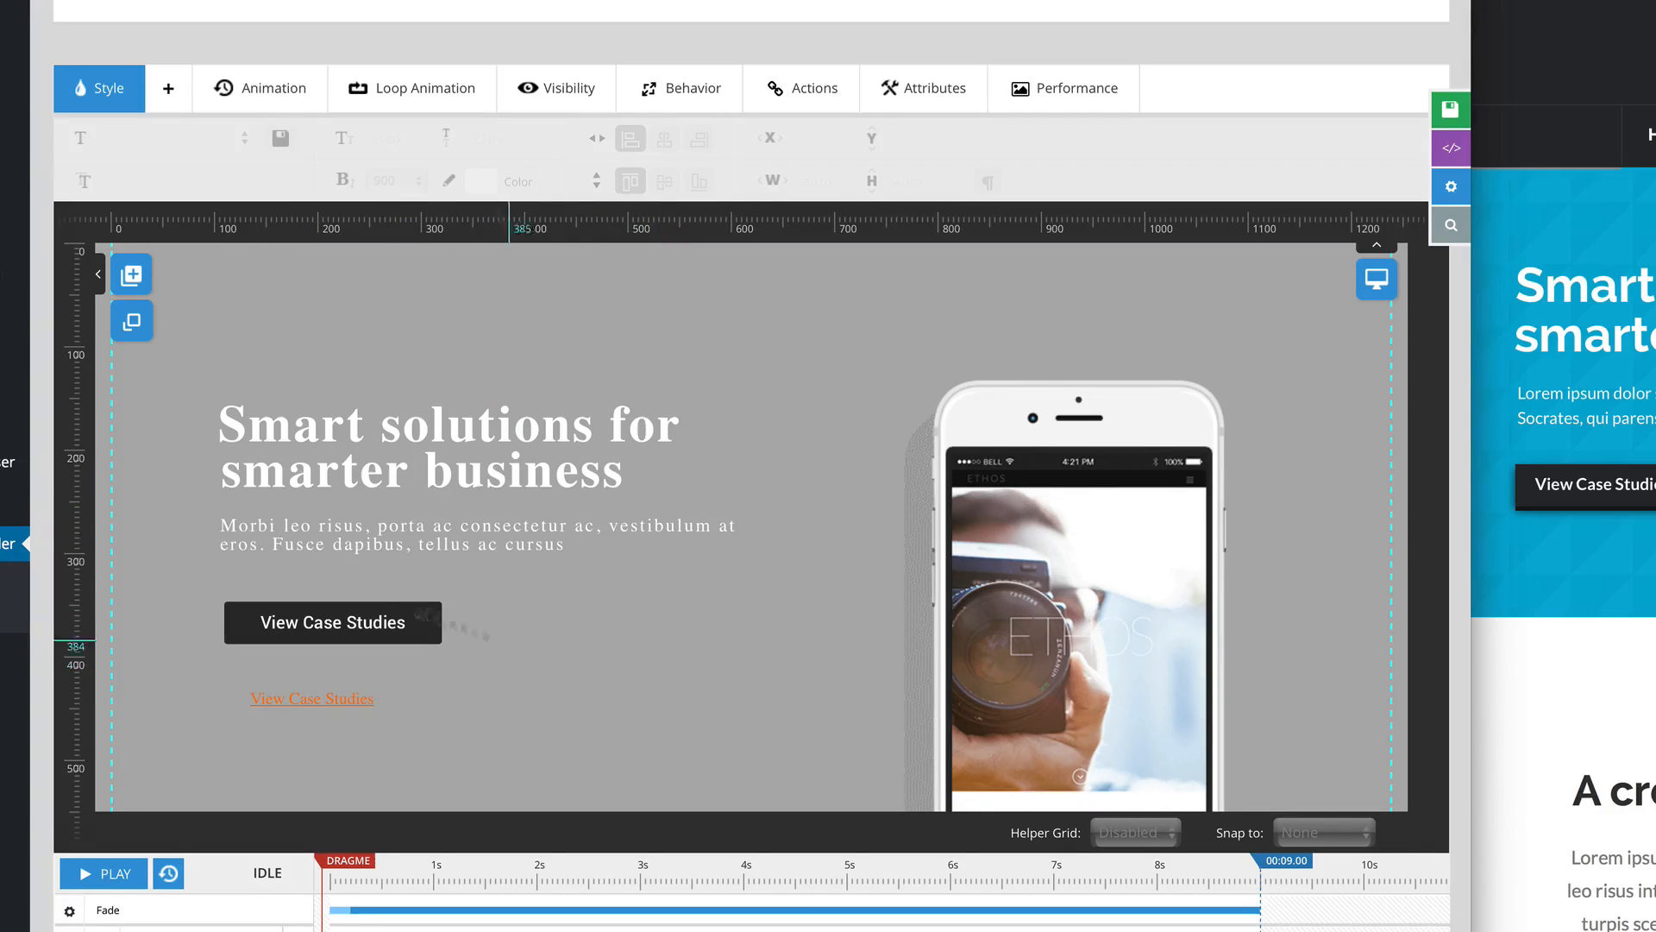
left_click(294, 483)
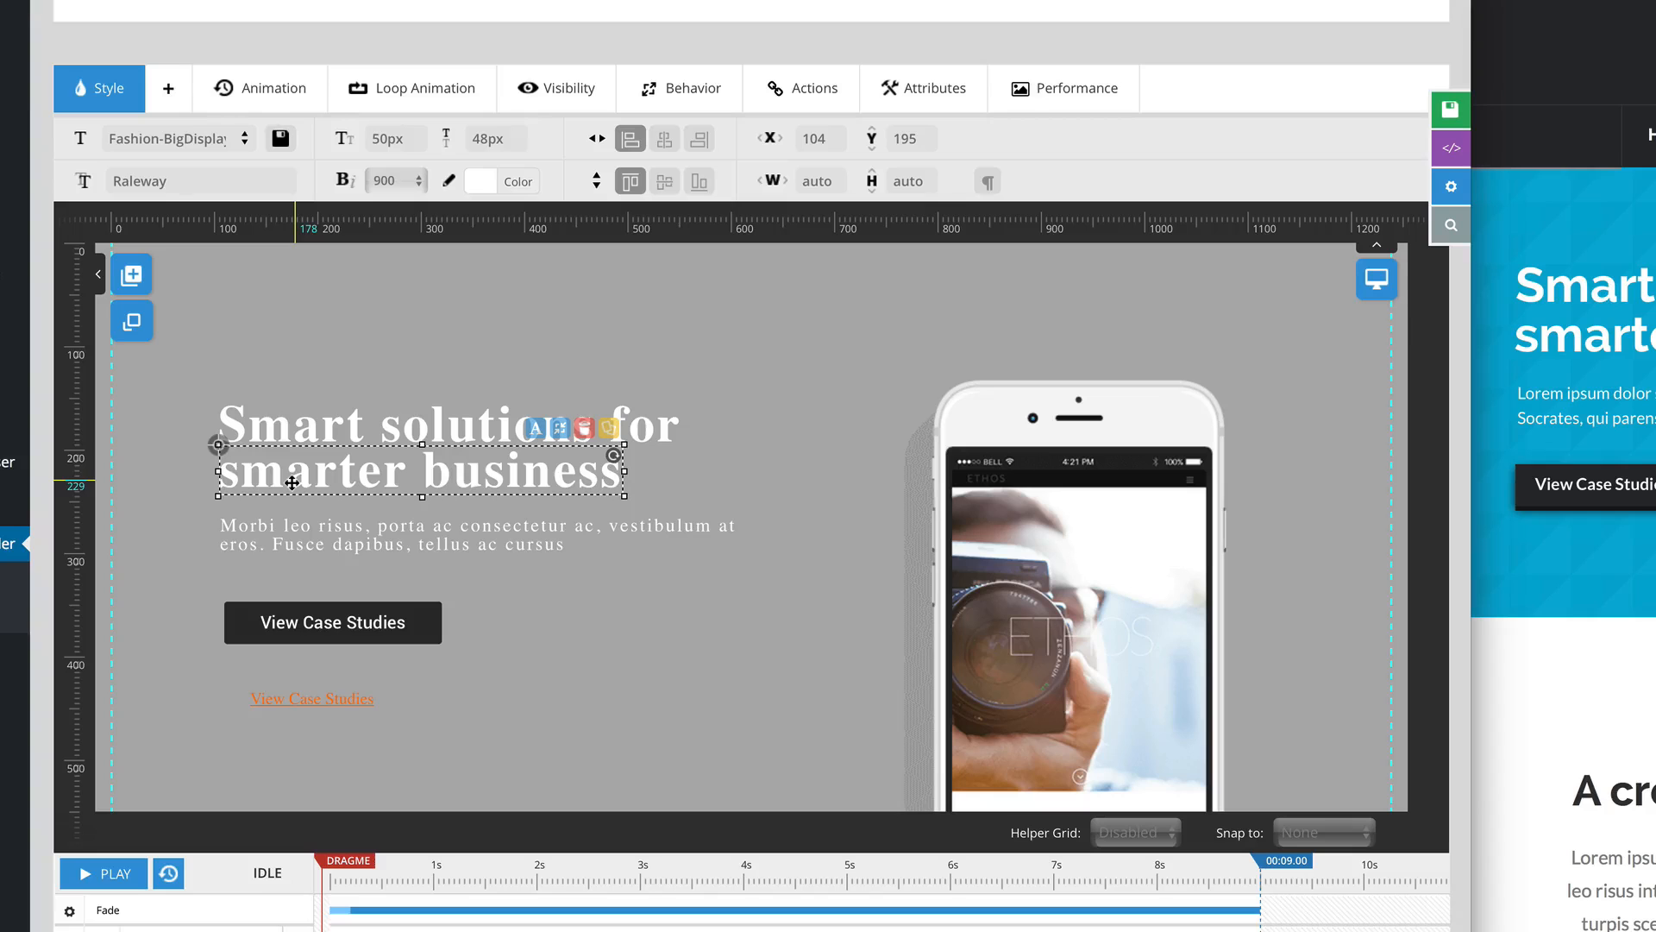
left_click(570, 762)
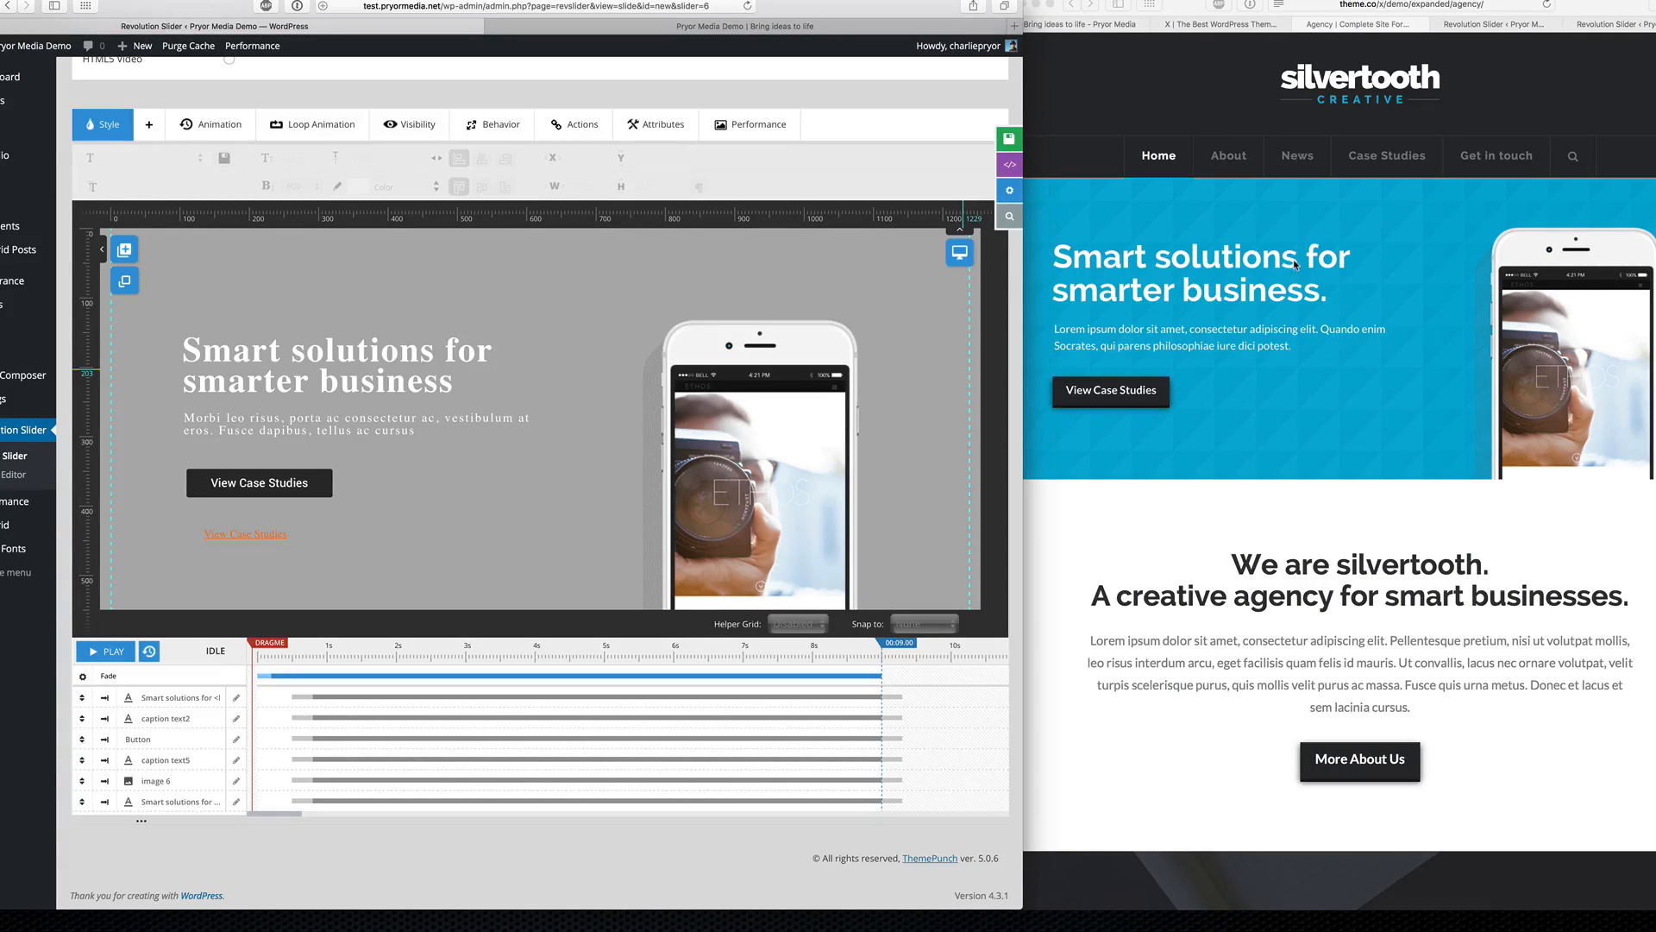
Step: Animate the "Smart solutions for" layer in with Long-From-Left, Power4.easeInOut and 1200 ms, and set its exit to No-Out-Animation
left_click(246, 355)
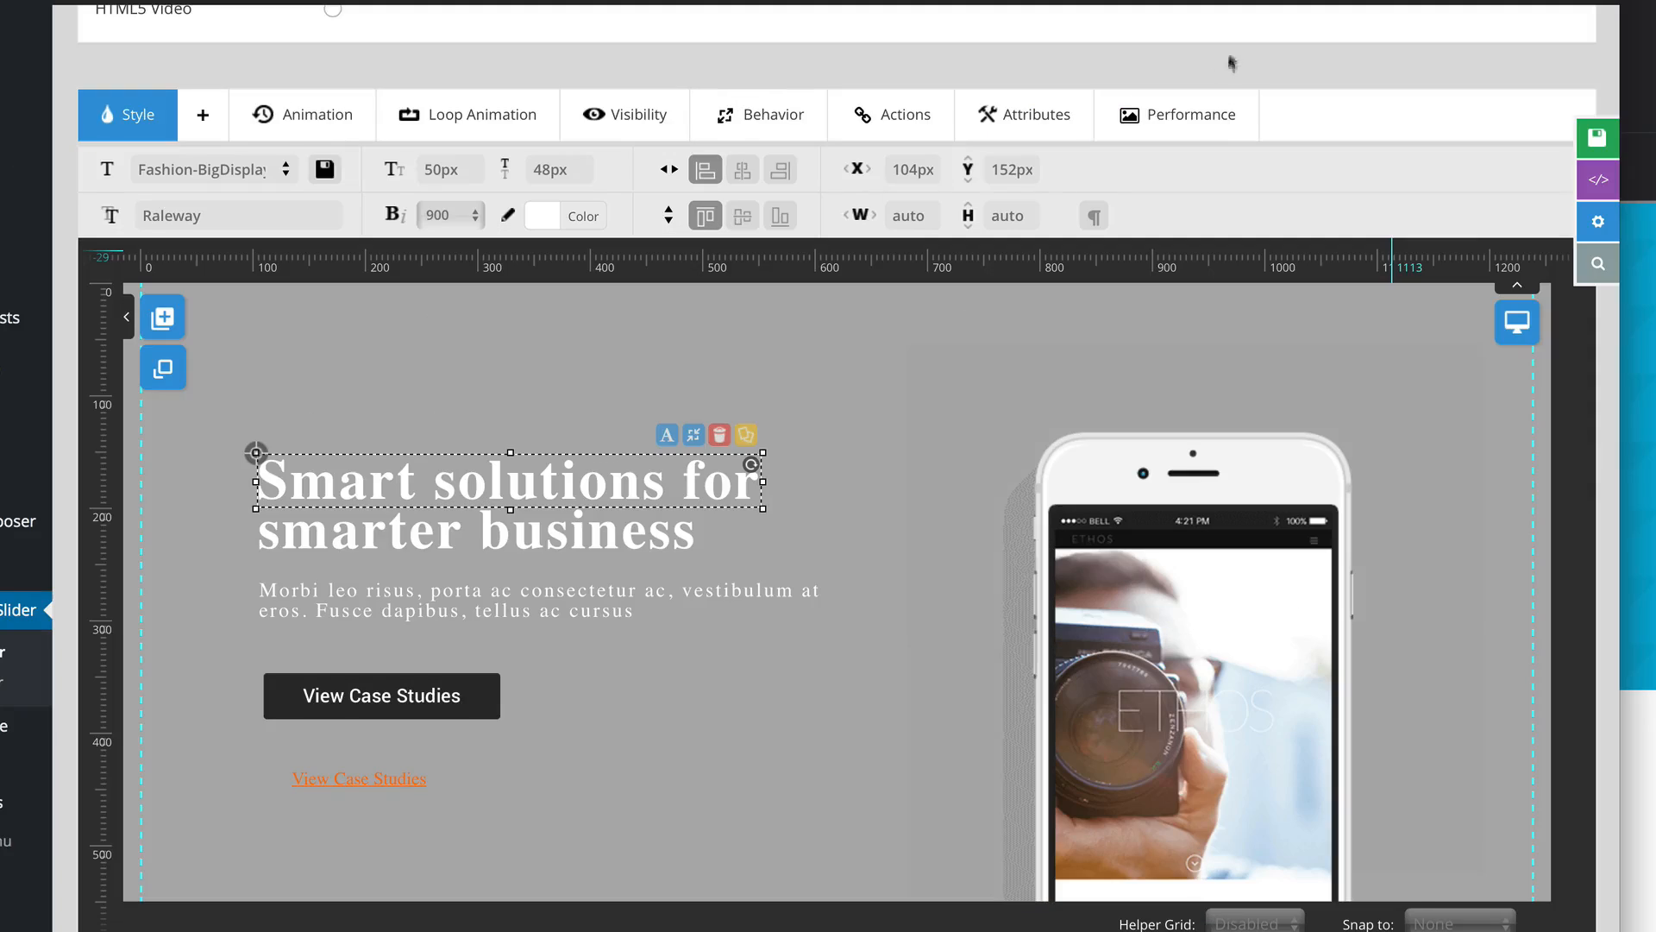
left_click(300, 126)
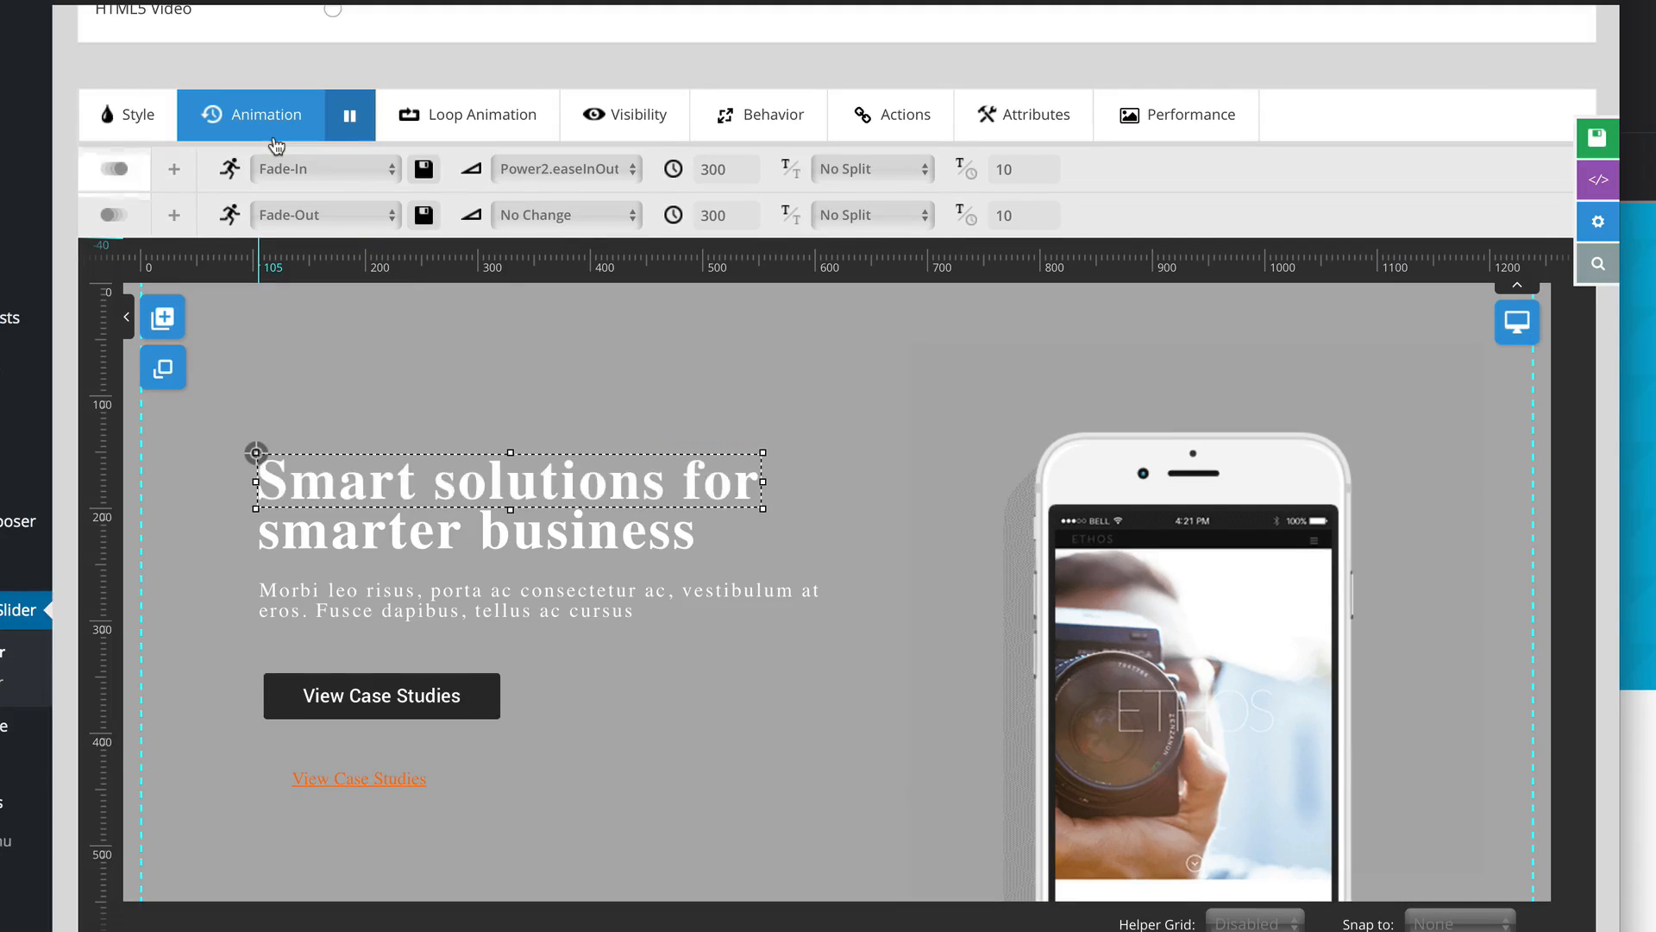
left_click(326, 173)
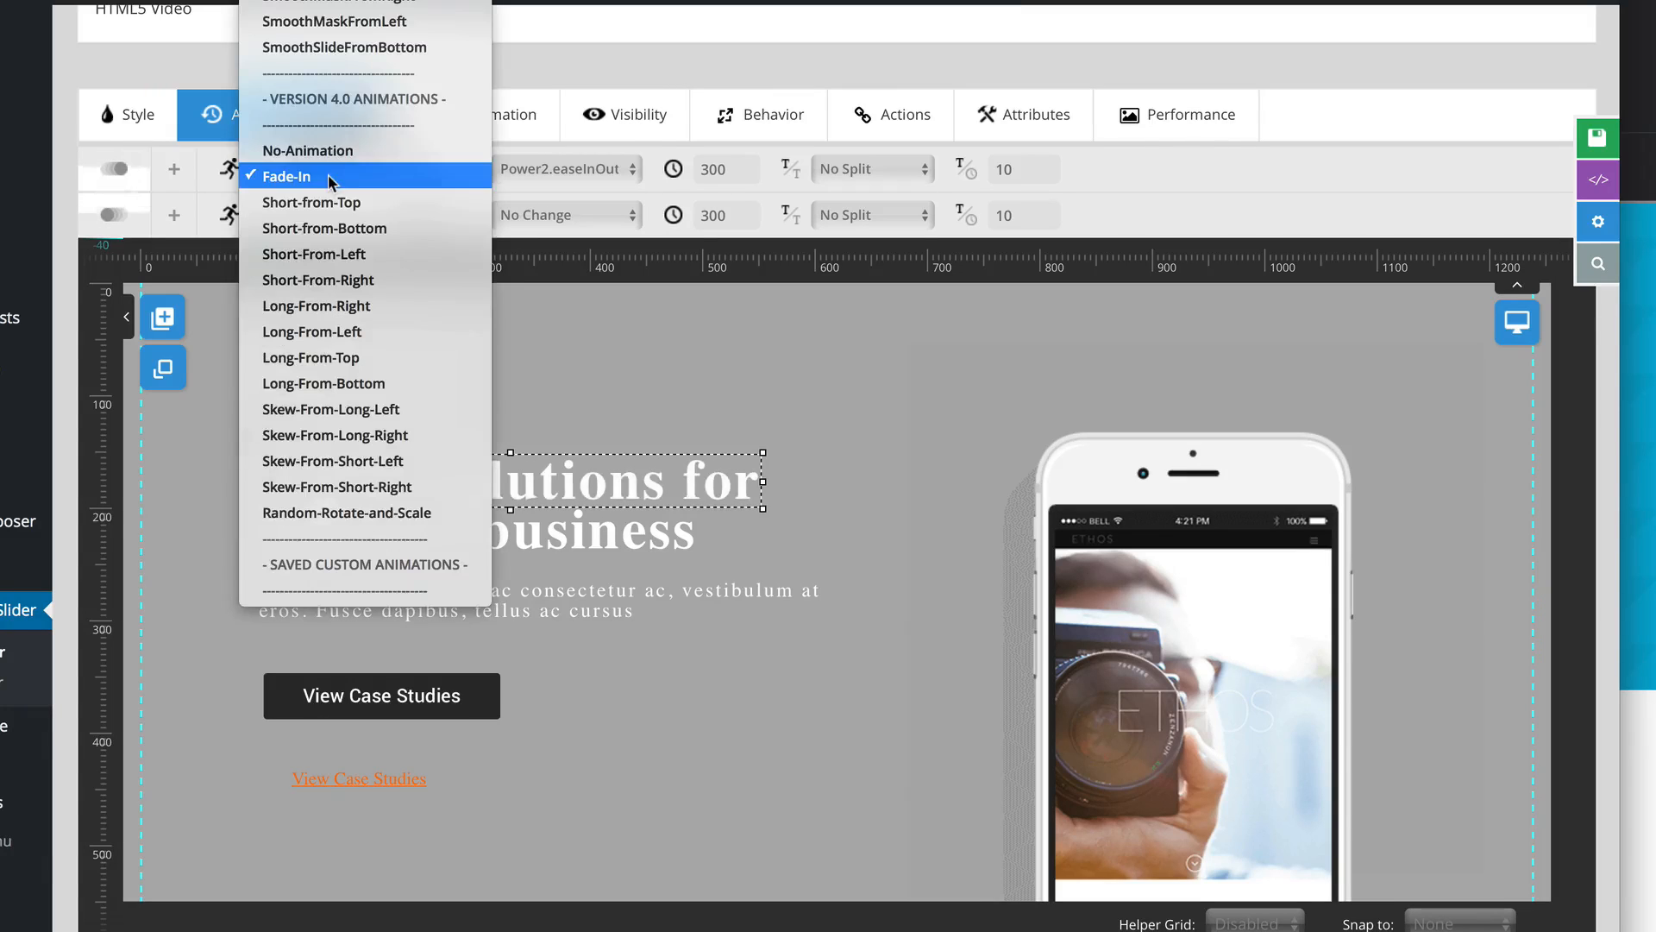
left_click(387, 333)
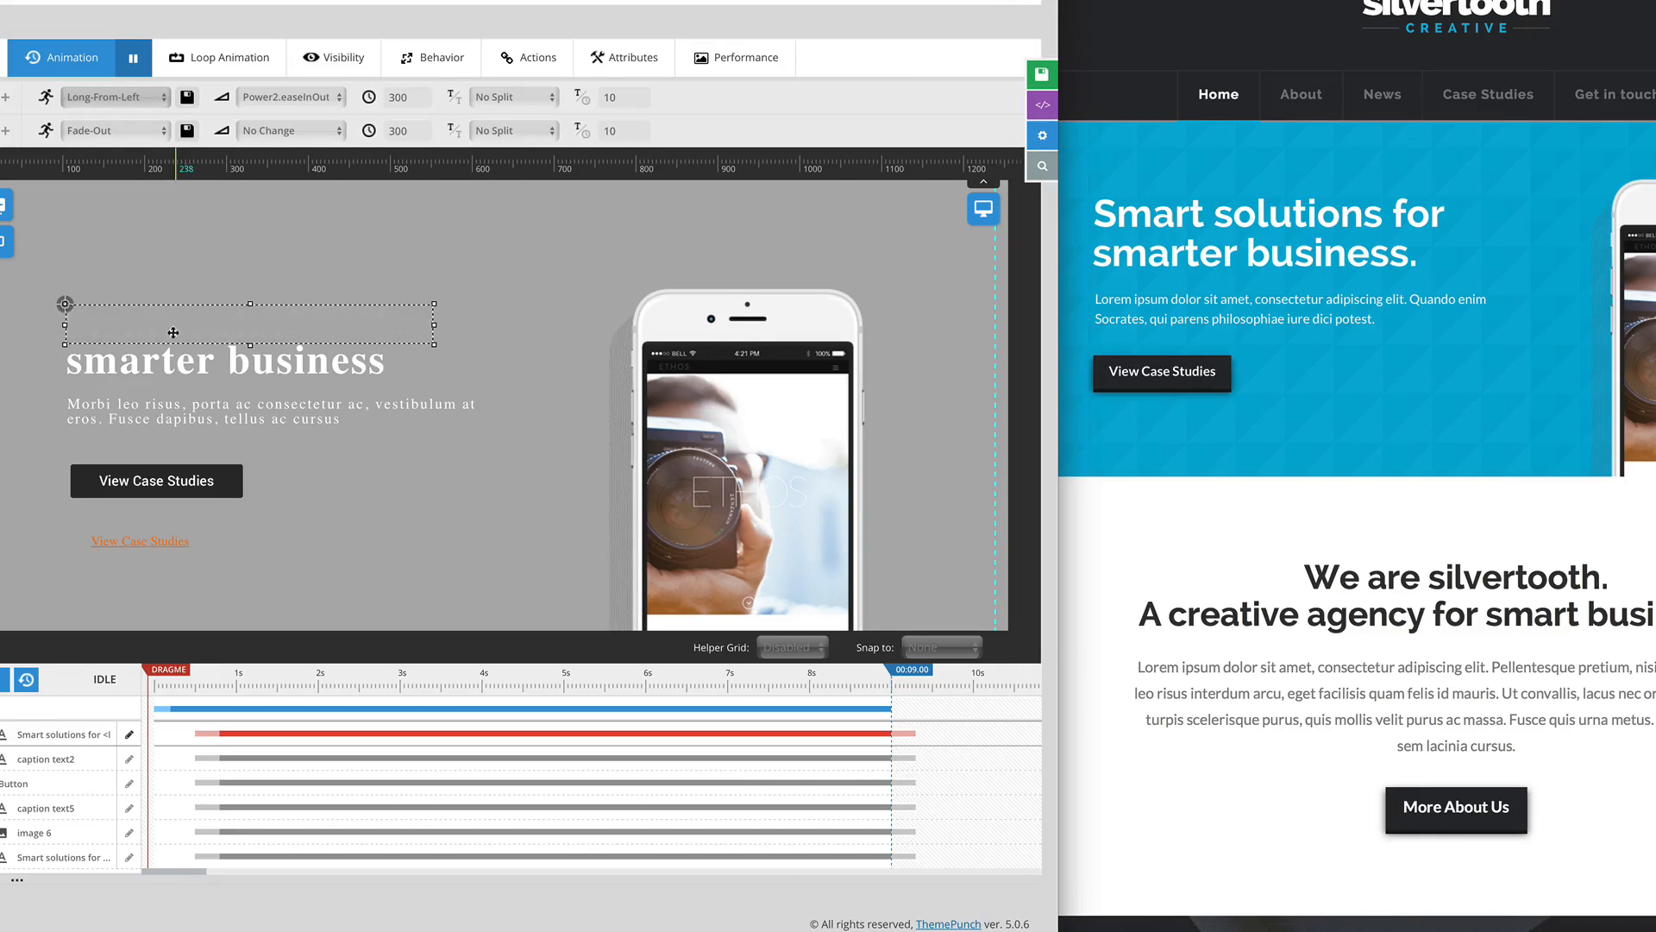
left_click(336, 99)
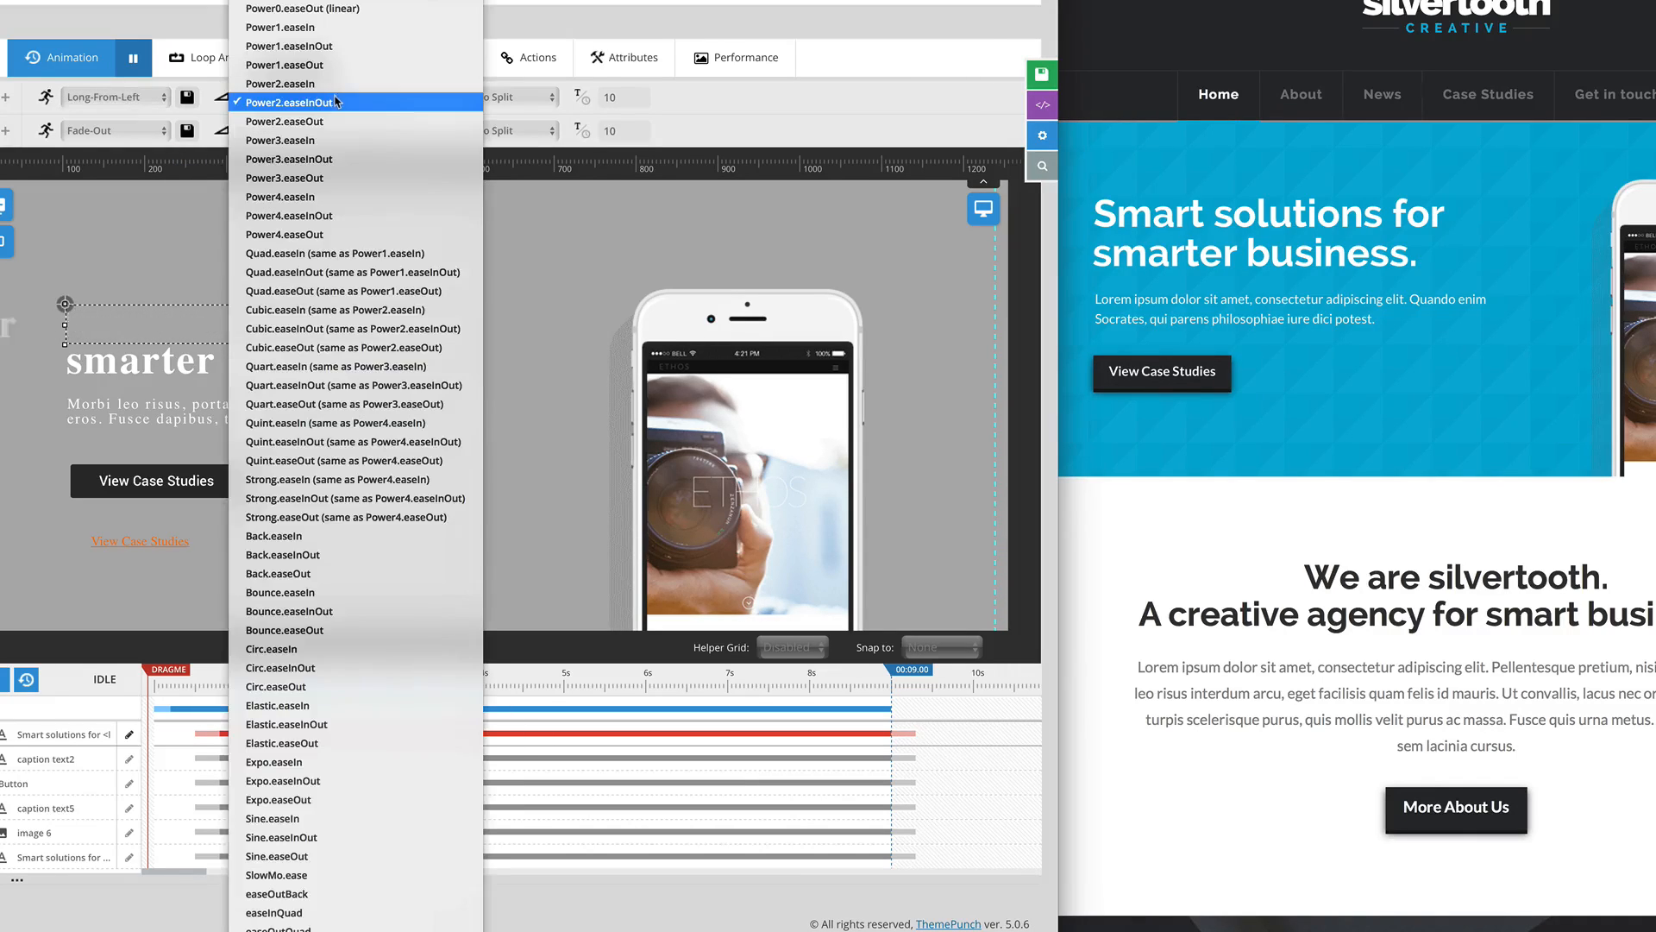
left_click(337, 216)
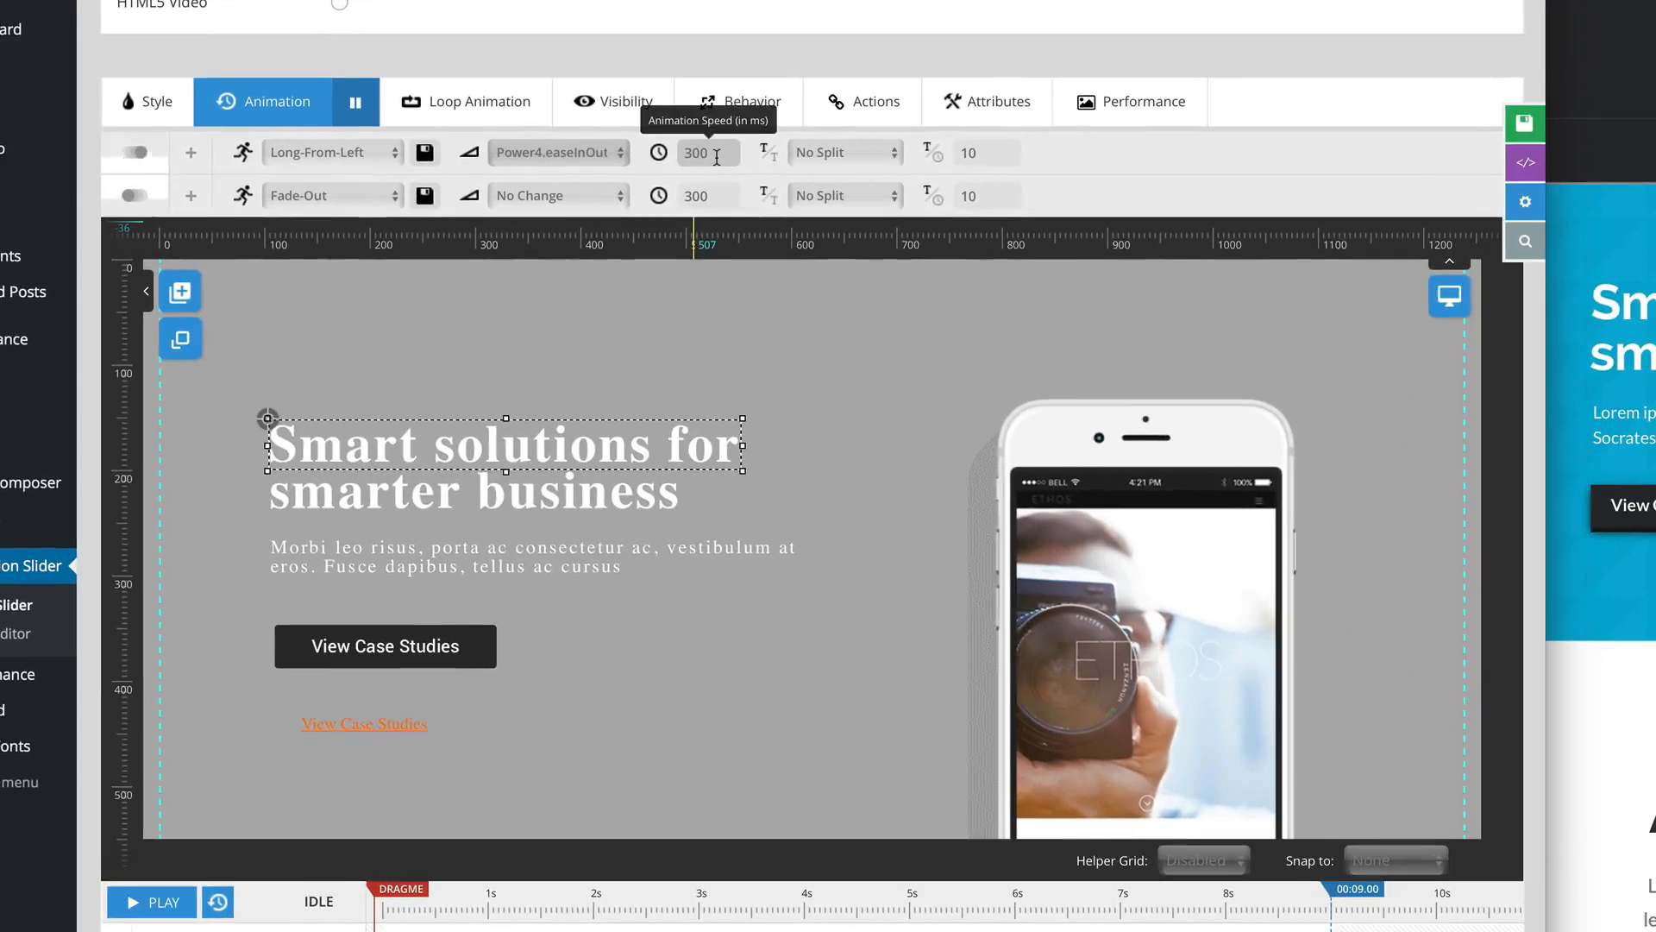
double_click(717, 154)
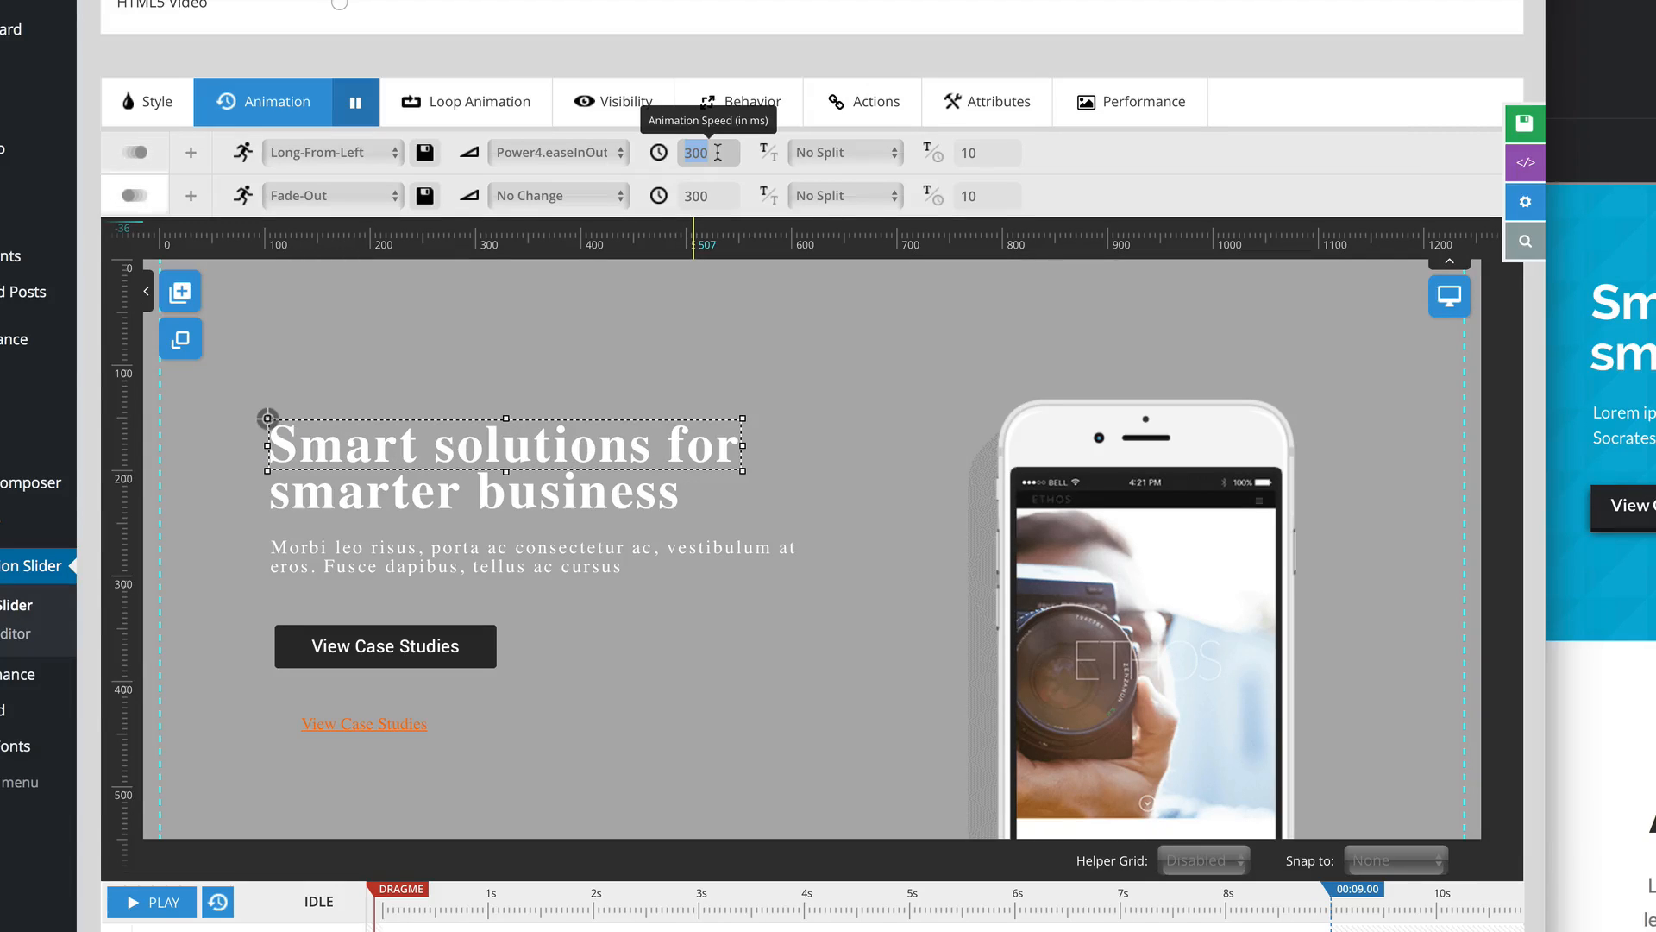
type("12")
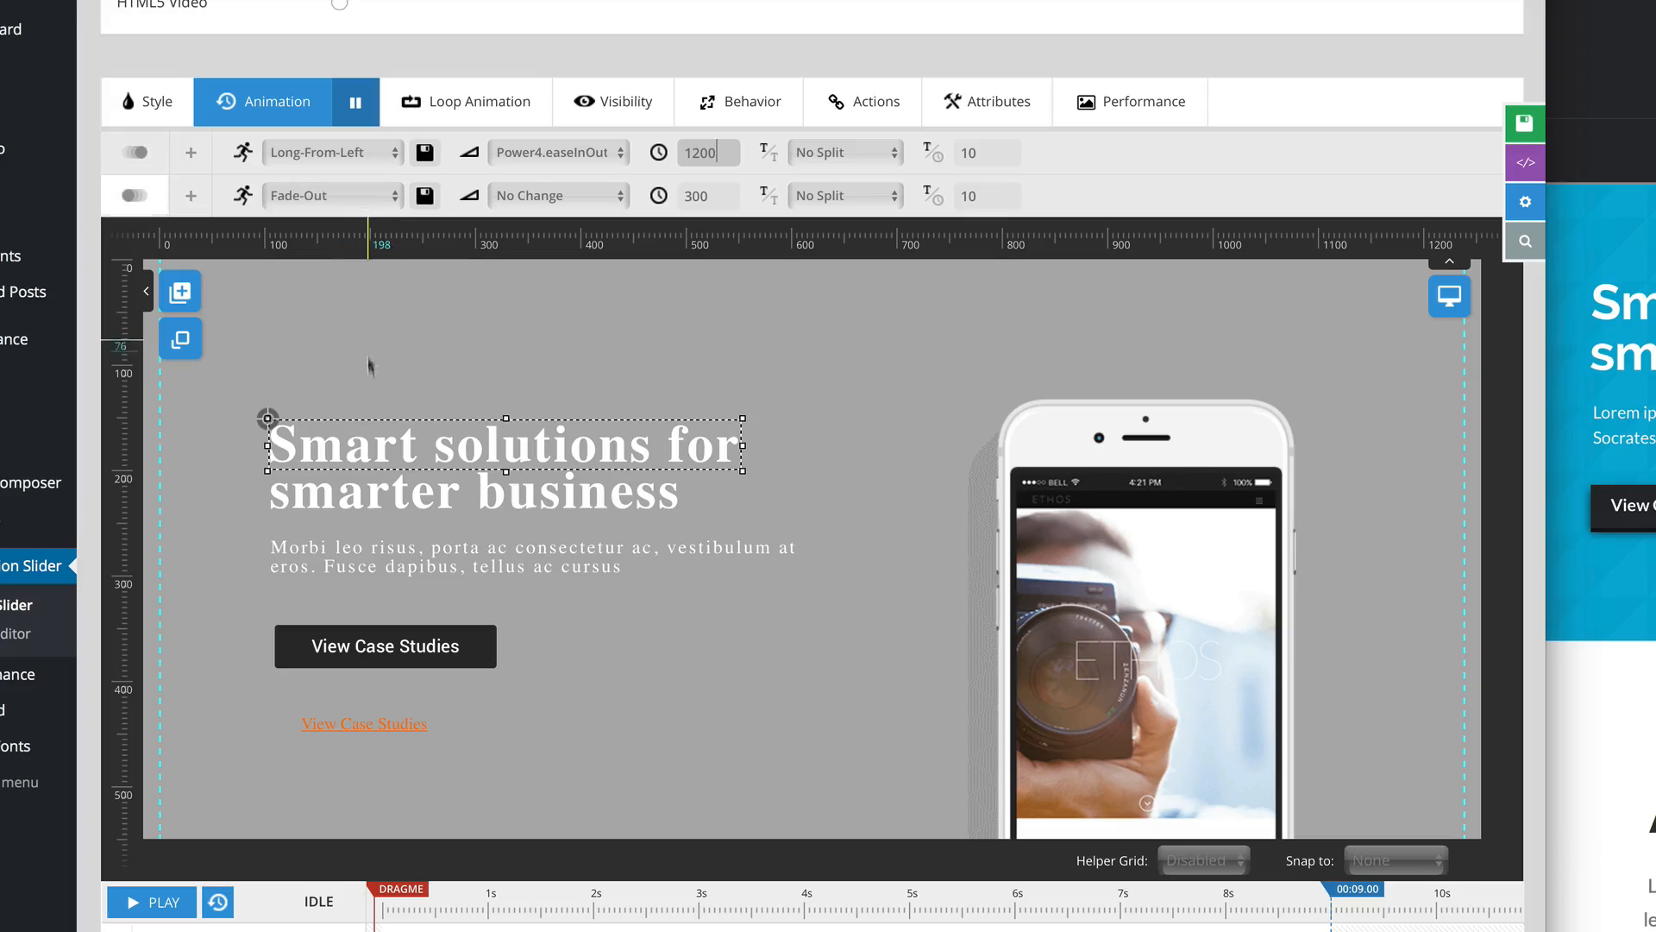
left_click(350, 195)
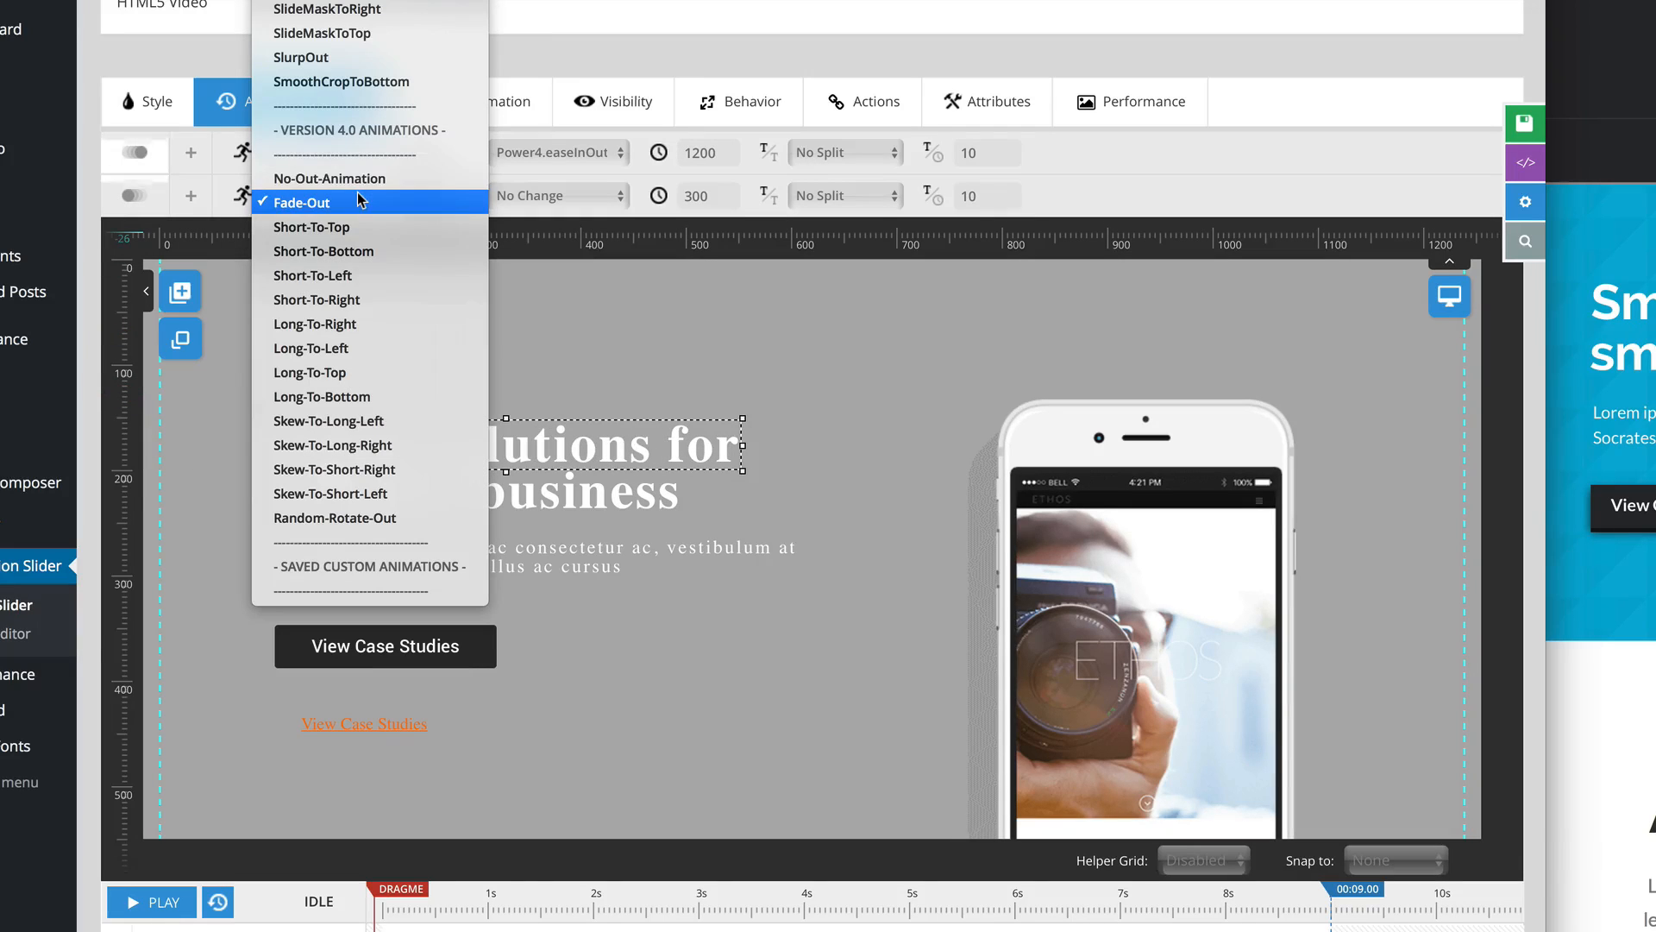
left_click(328, 179)
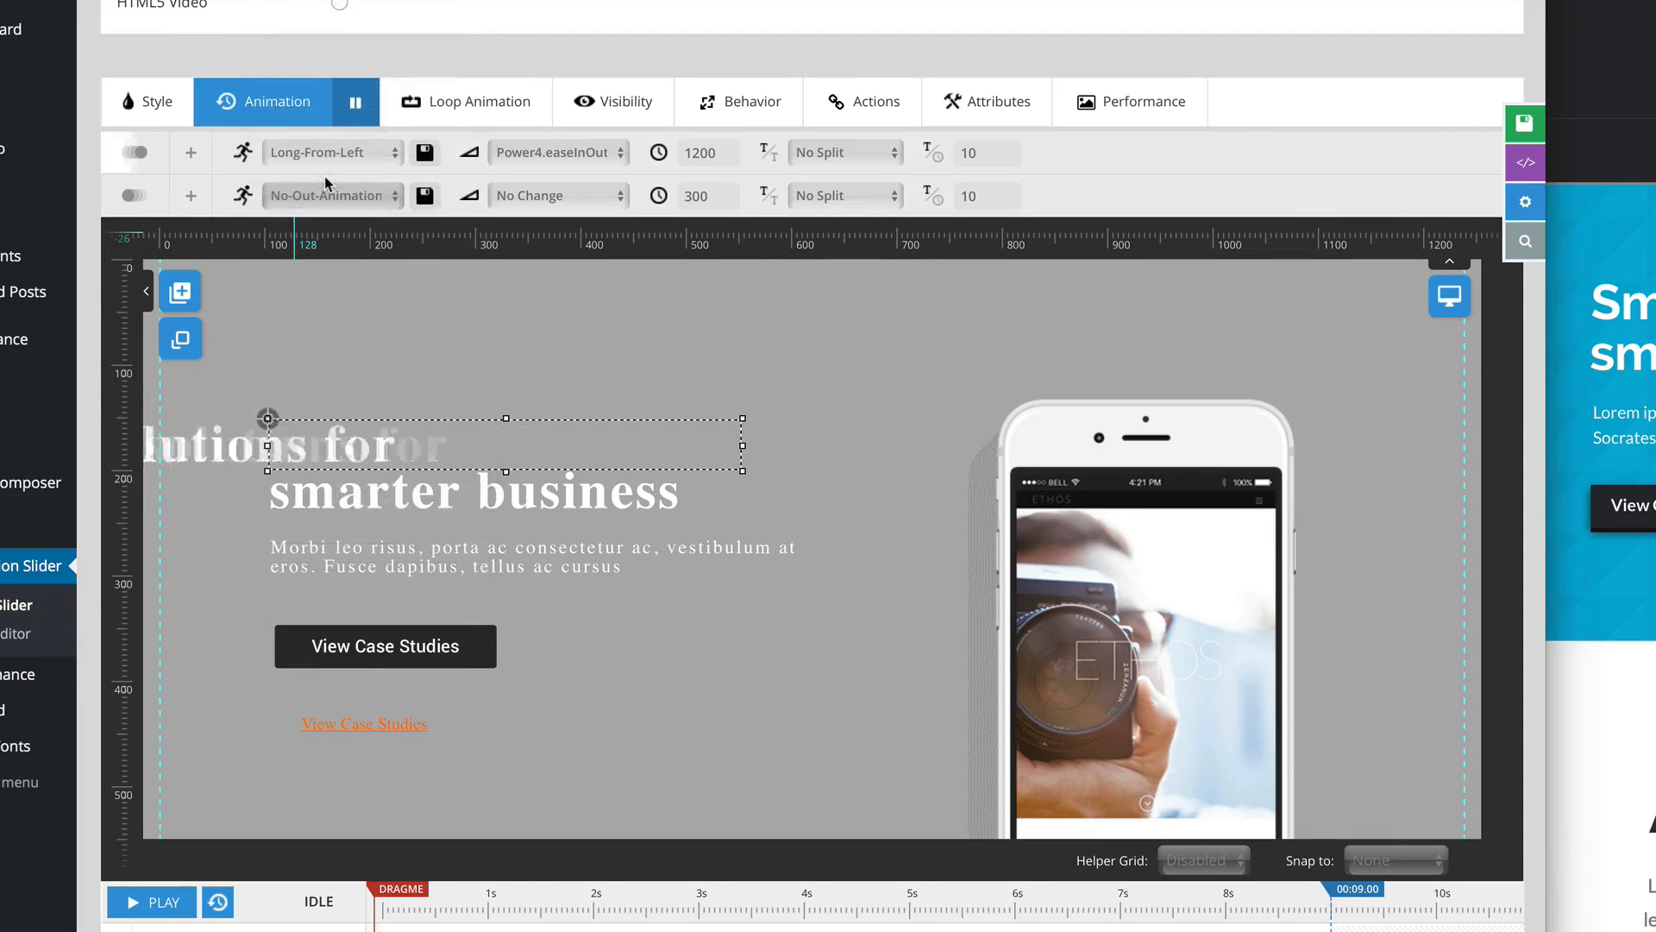
Step: Animate the "smarter business" layer in with Long-From-Left, Power4.easeInOut and 1200 ms, and set its exit to No-Out-Animation
left_click(421, 509)
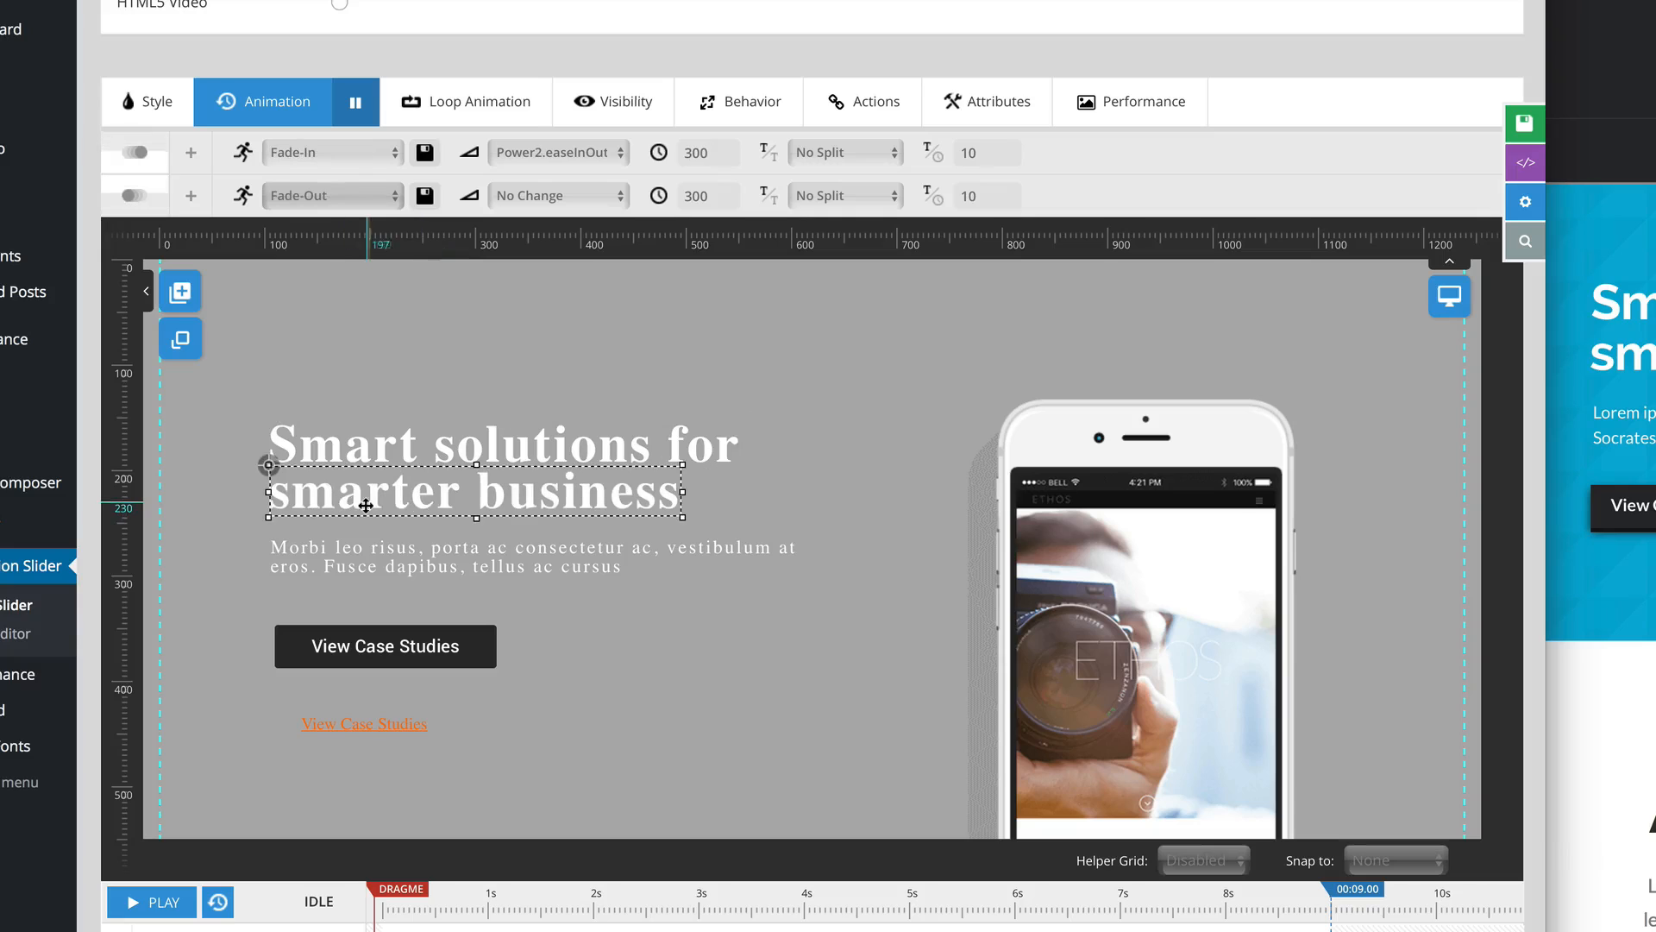
left_click(370, 160)
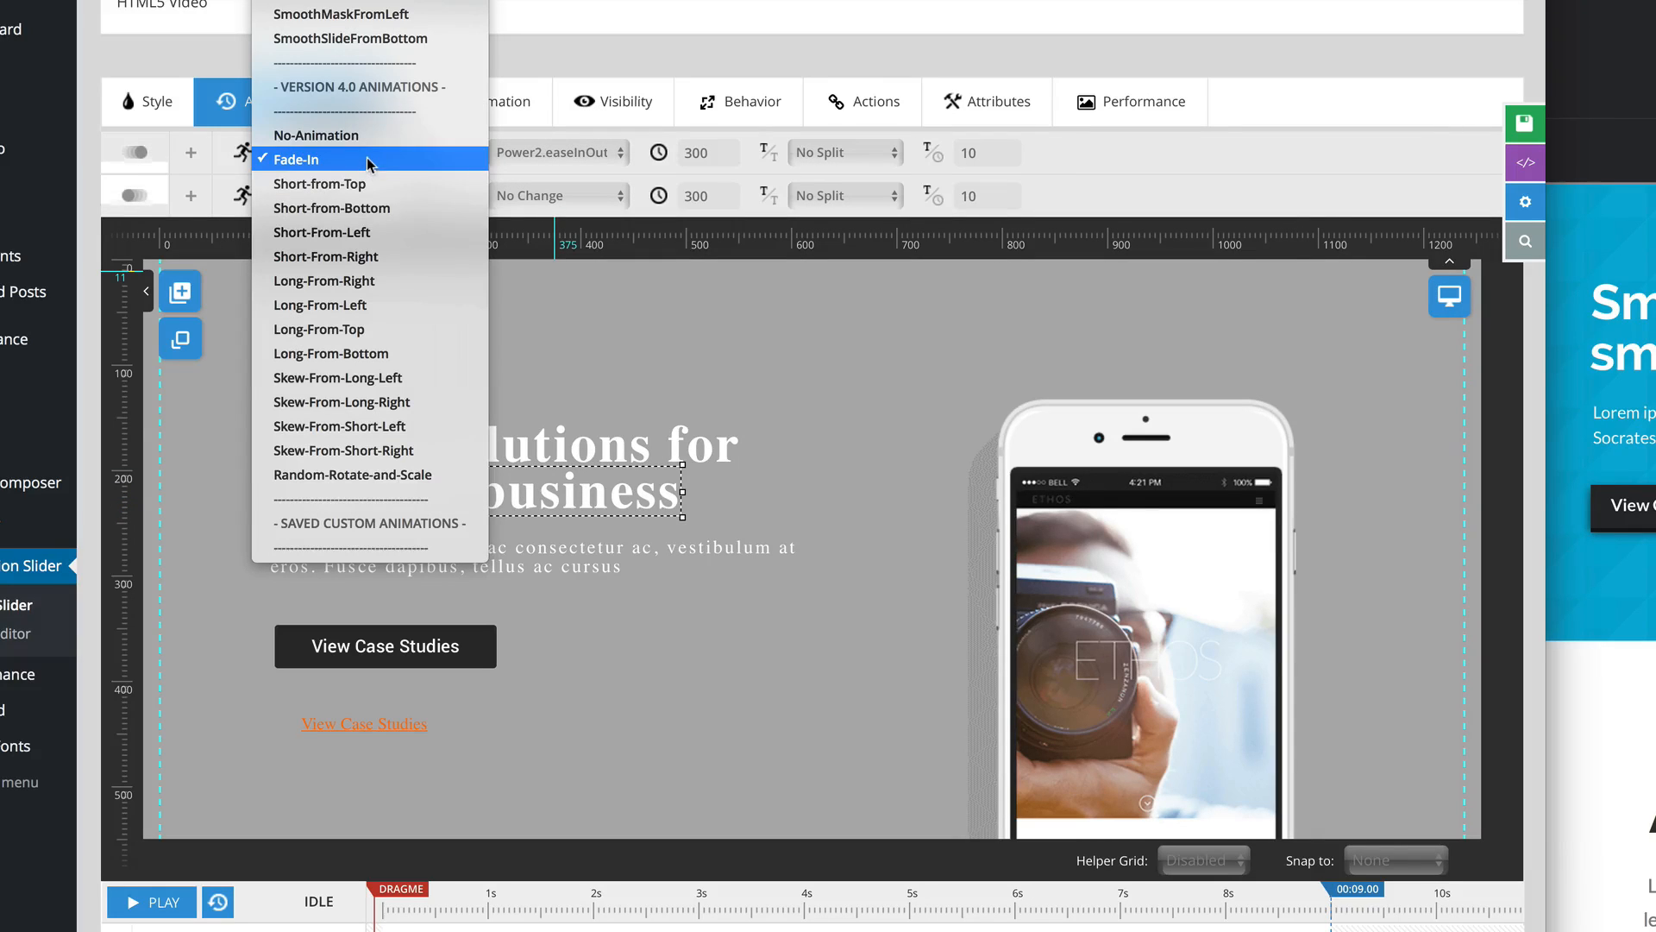
left_click(386, 309)
left_click(351, 197)
left_click(349, 197)
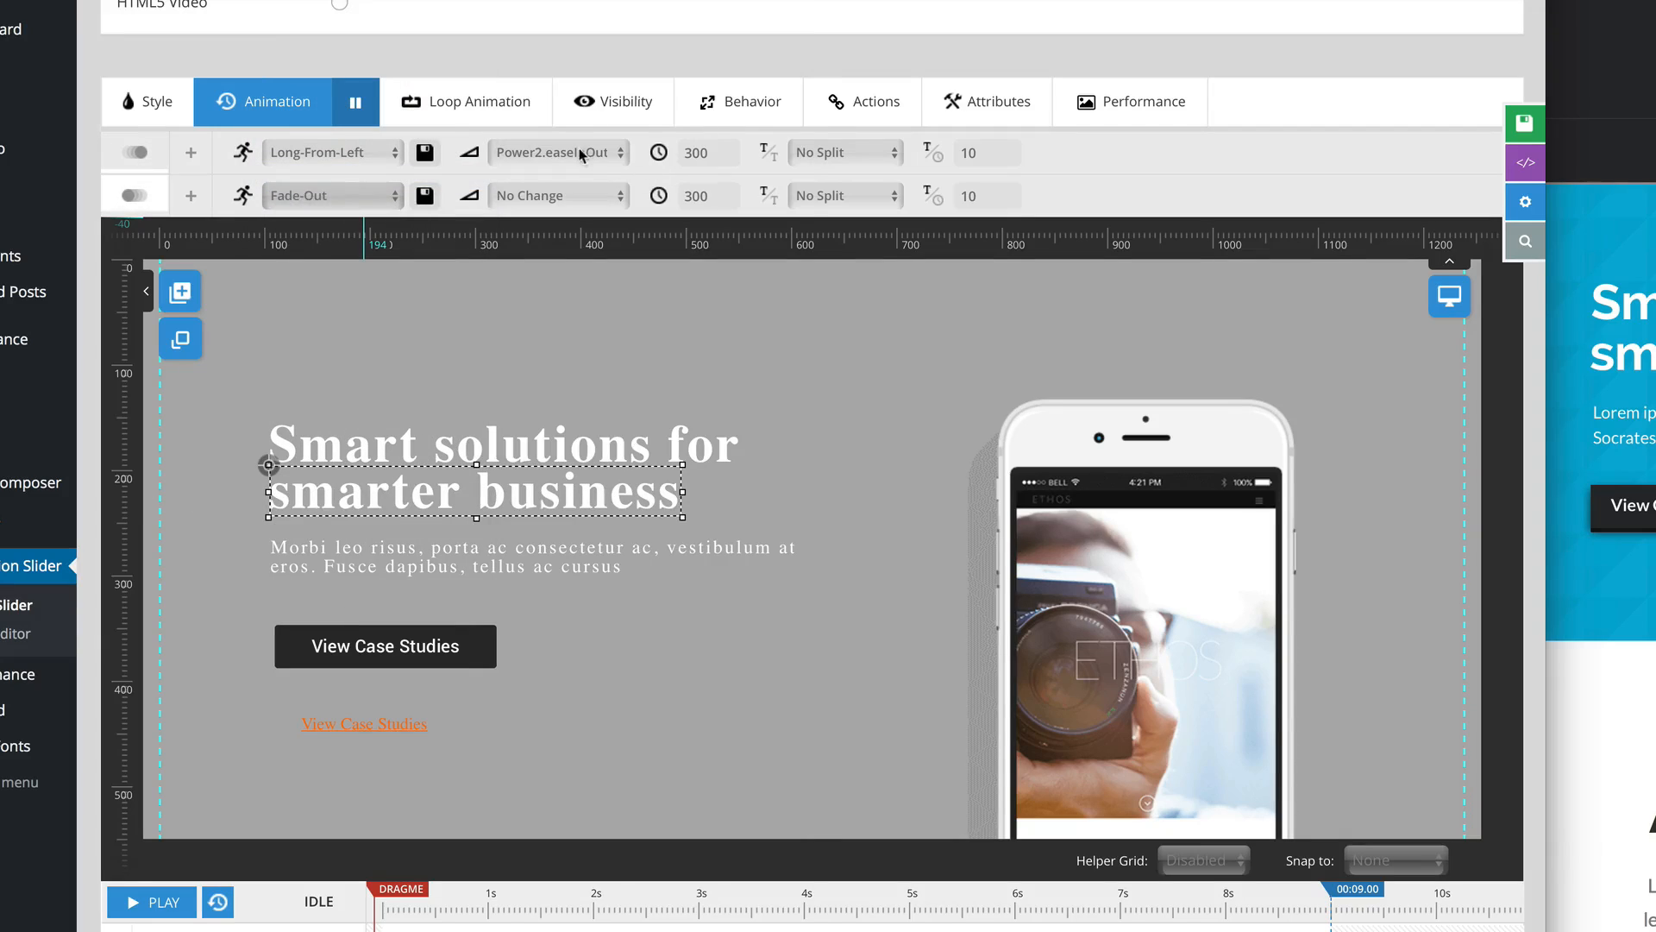
left_click(583, 155)
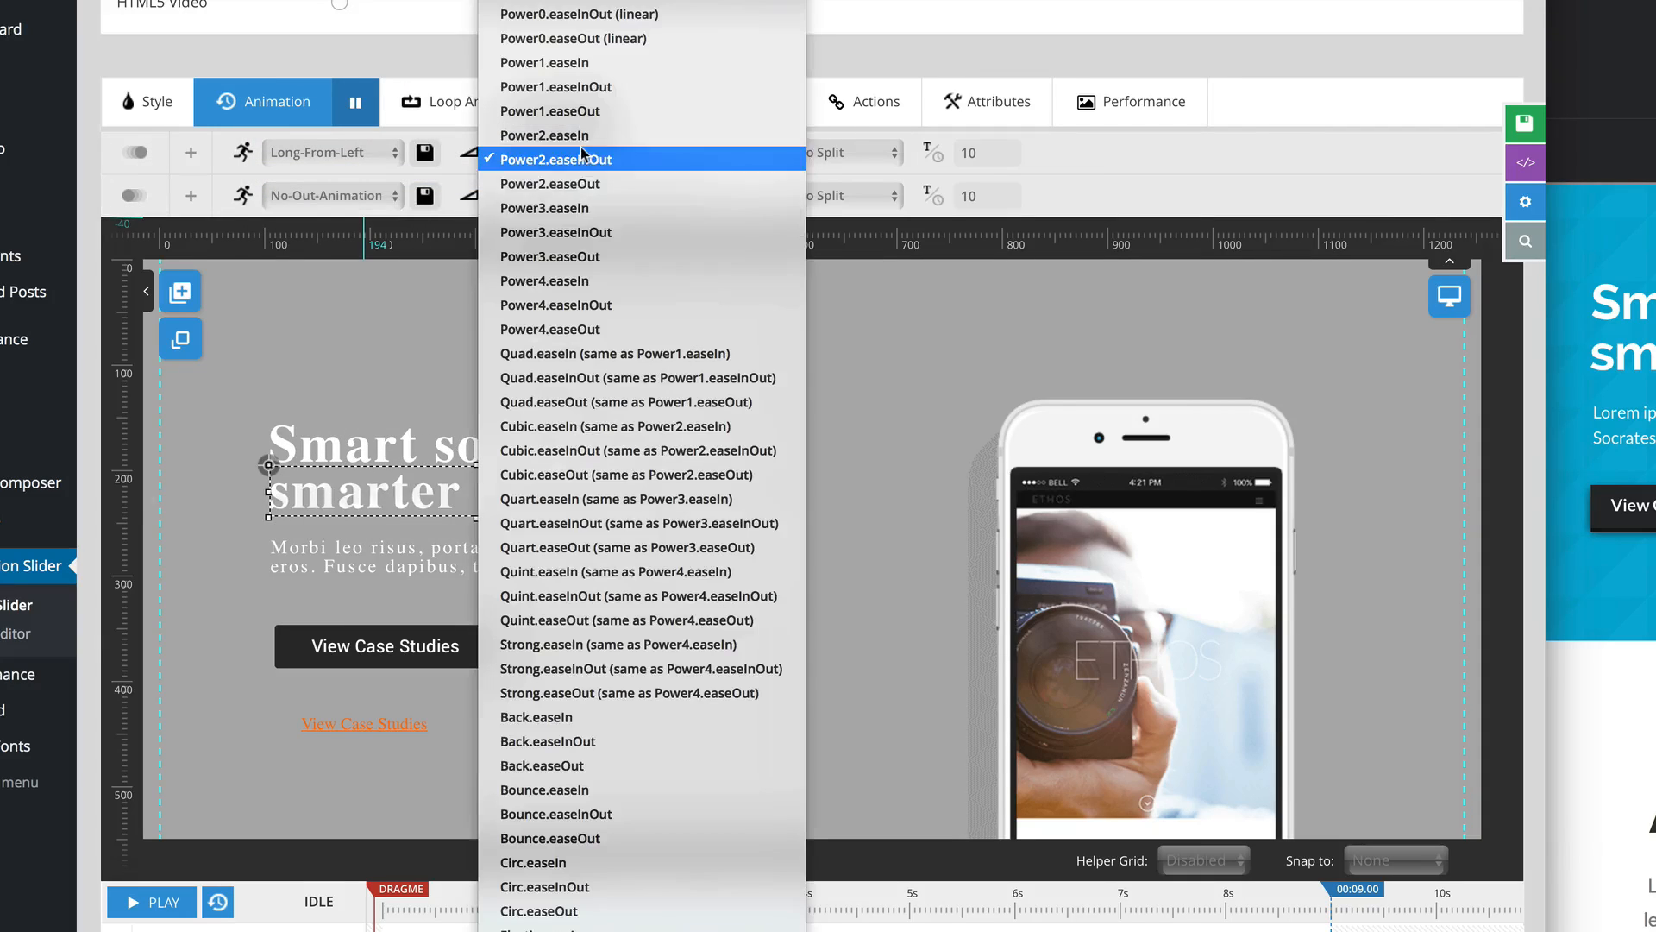
left_click(617, 307)
double_click(729, 154)
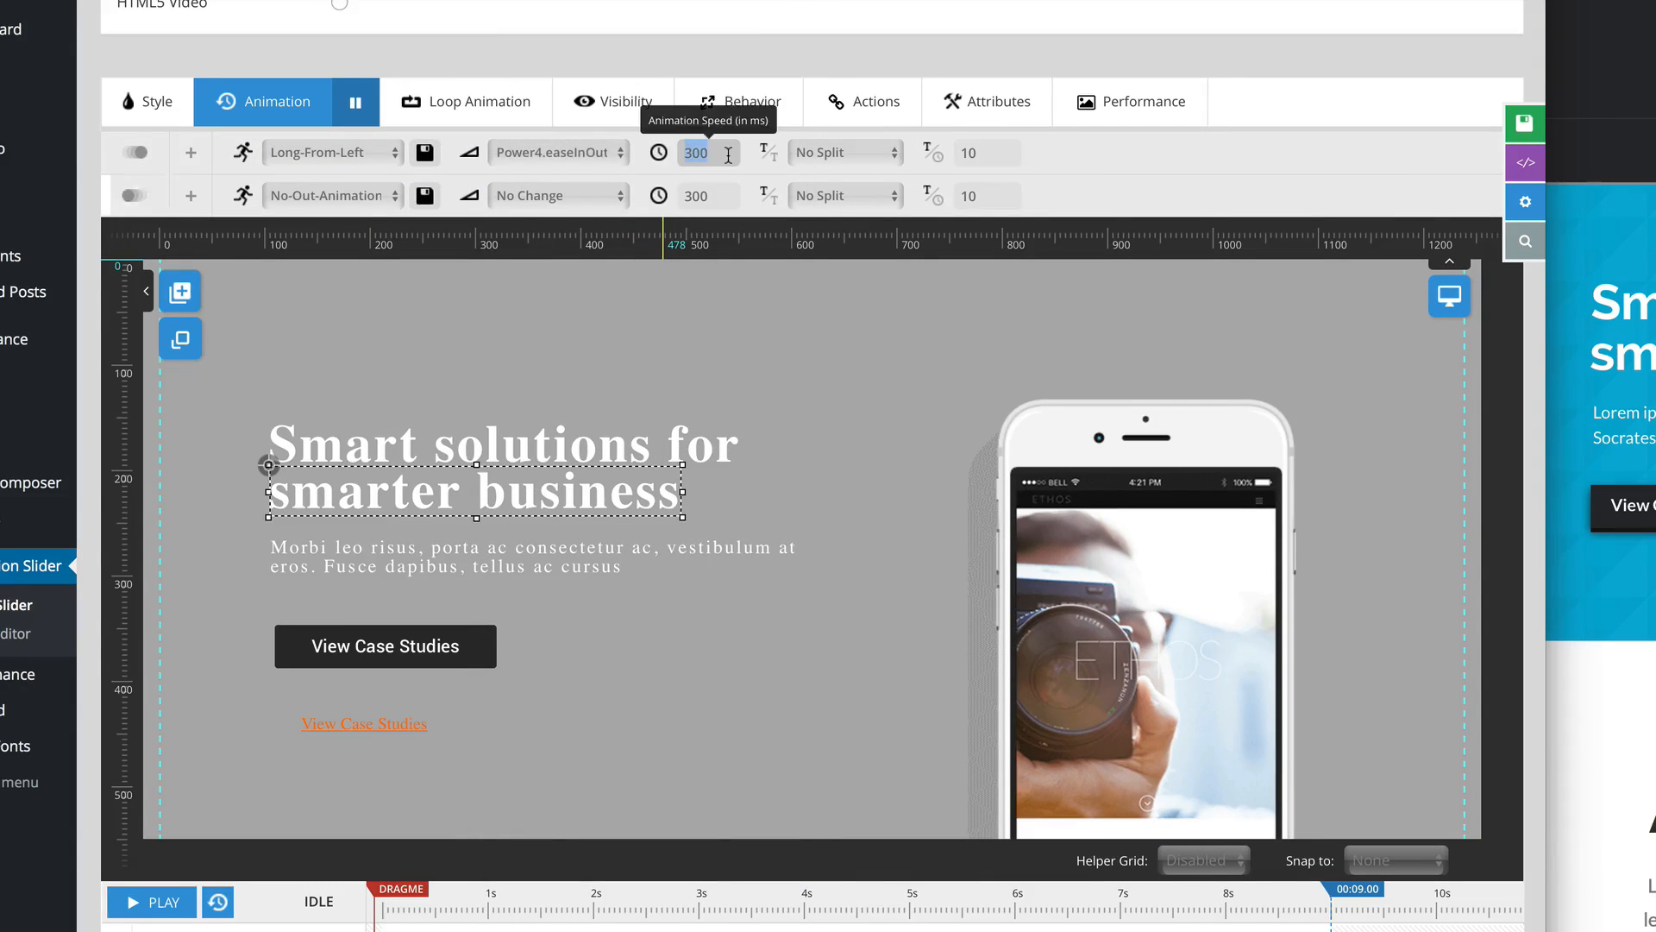
type("1200")
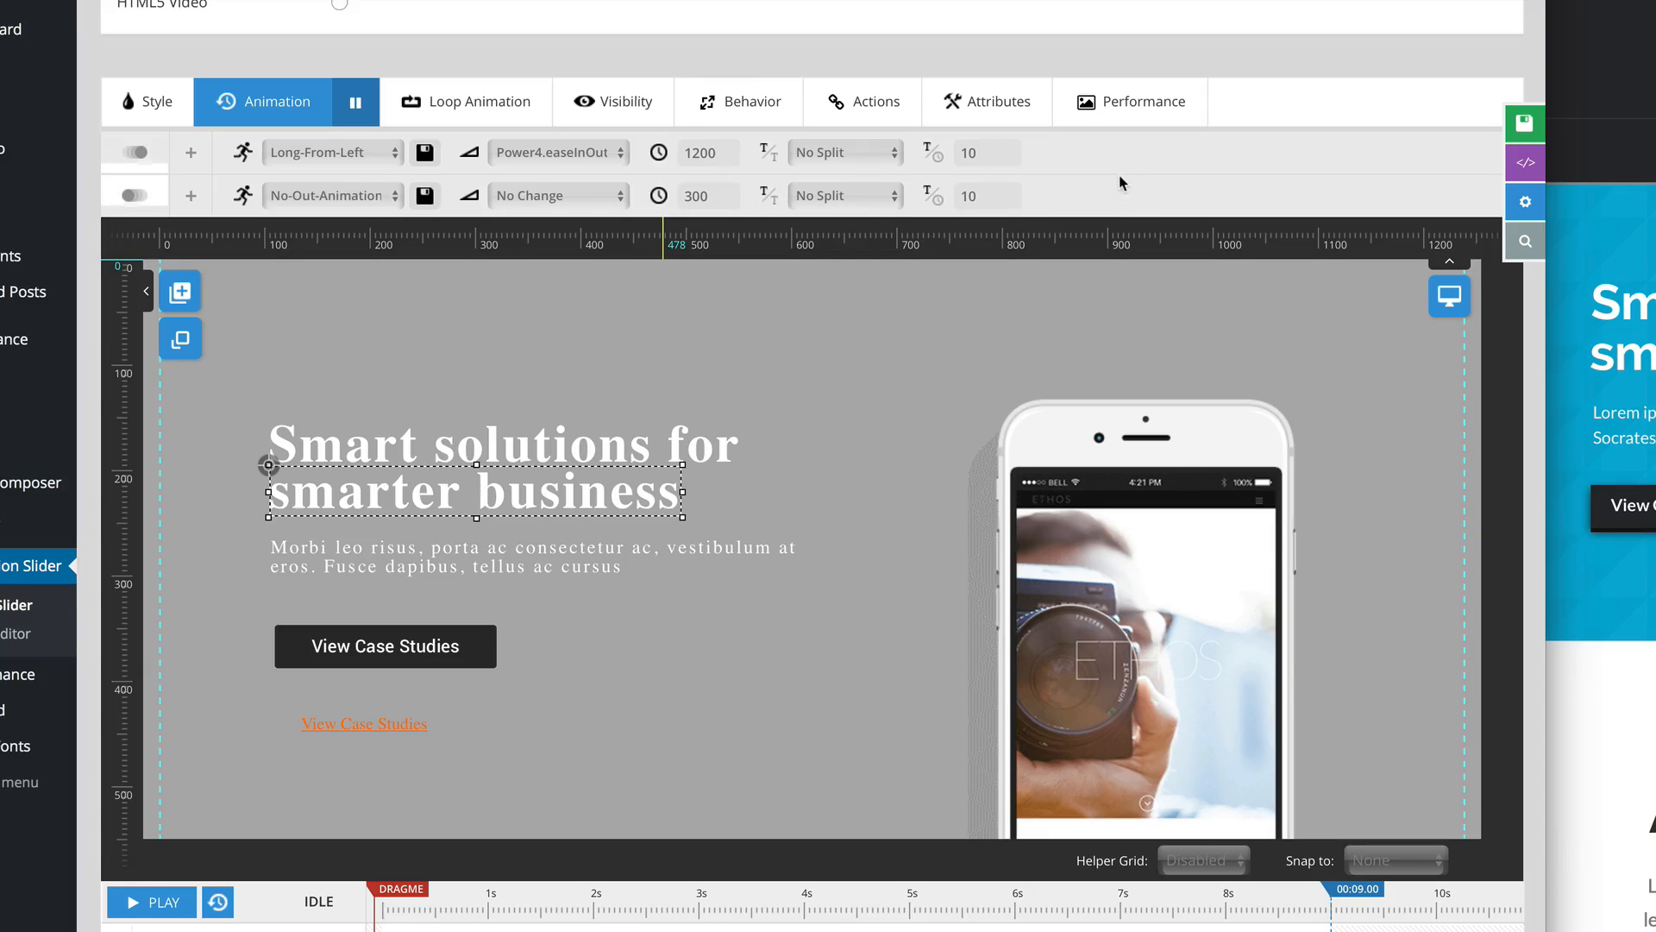
Step: Select the paragraph layer and reload the agency demo page several times to watch how its slider layers animate in
left_click(428, 566)
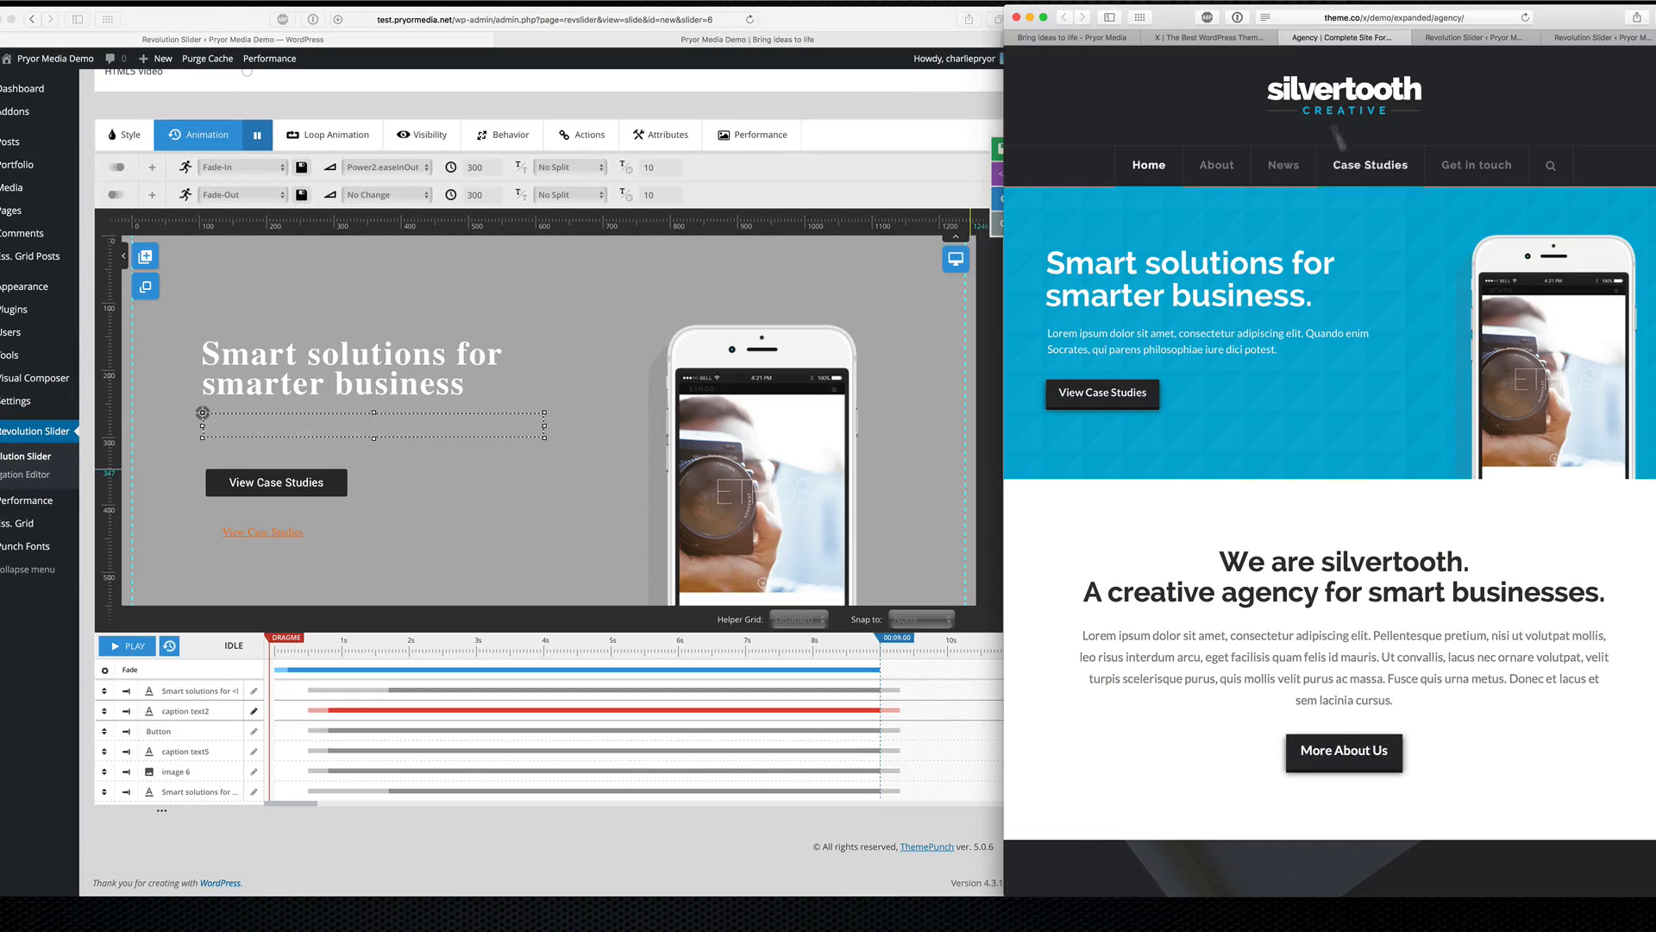
left_click(1436, 5)
key("Return")
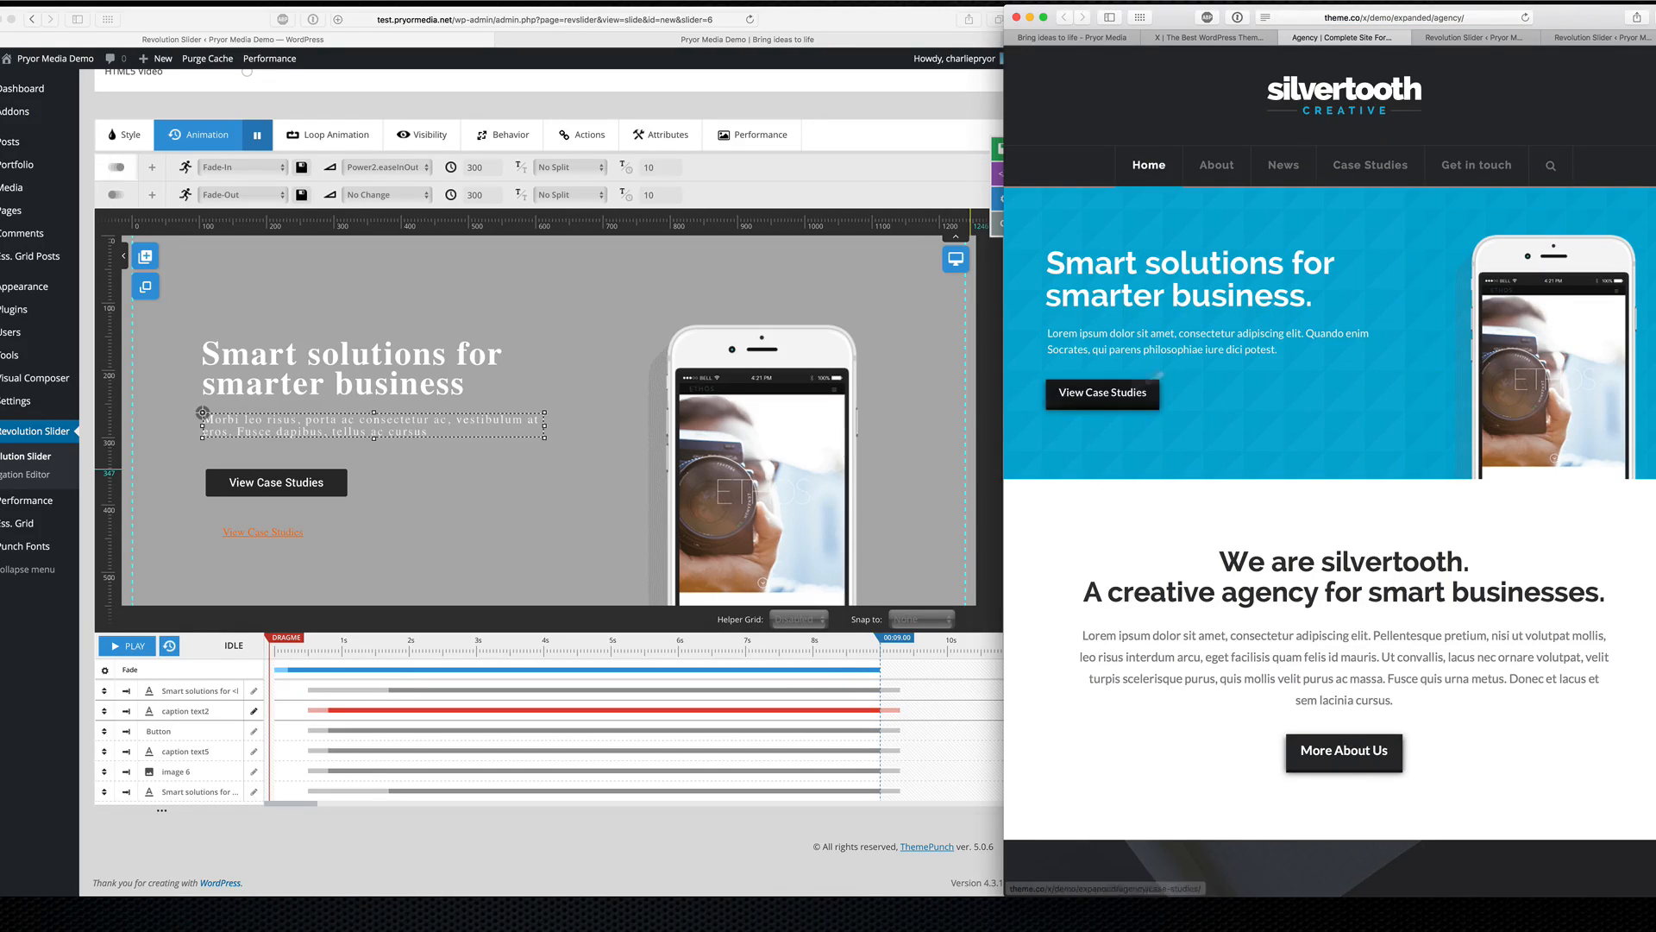
left_click(1394, 17)
key("Return")
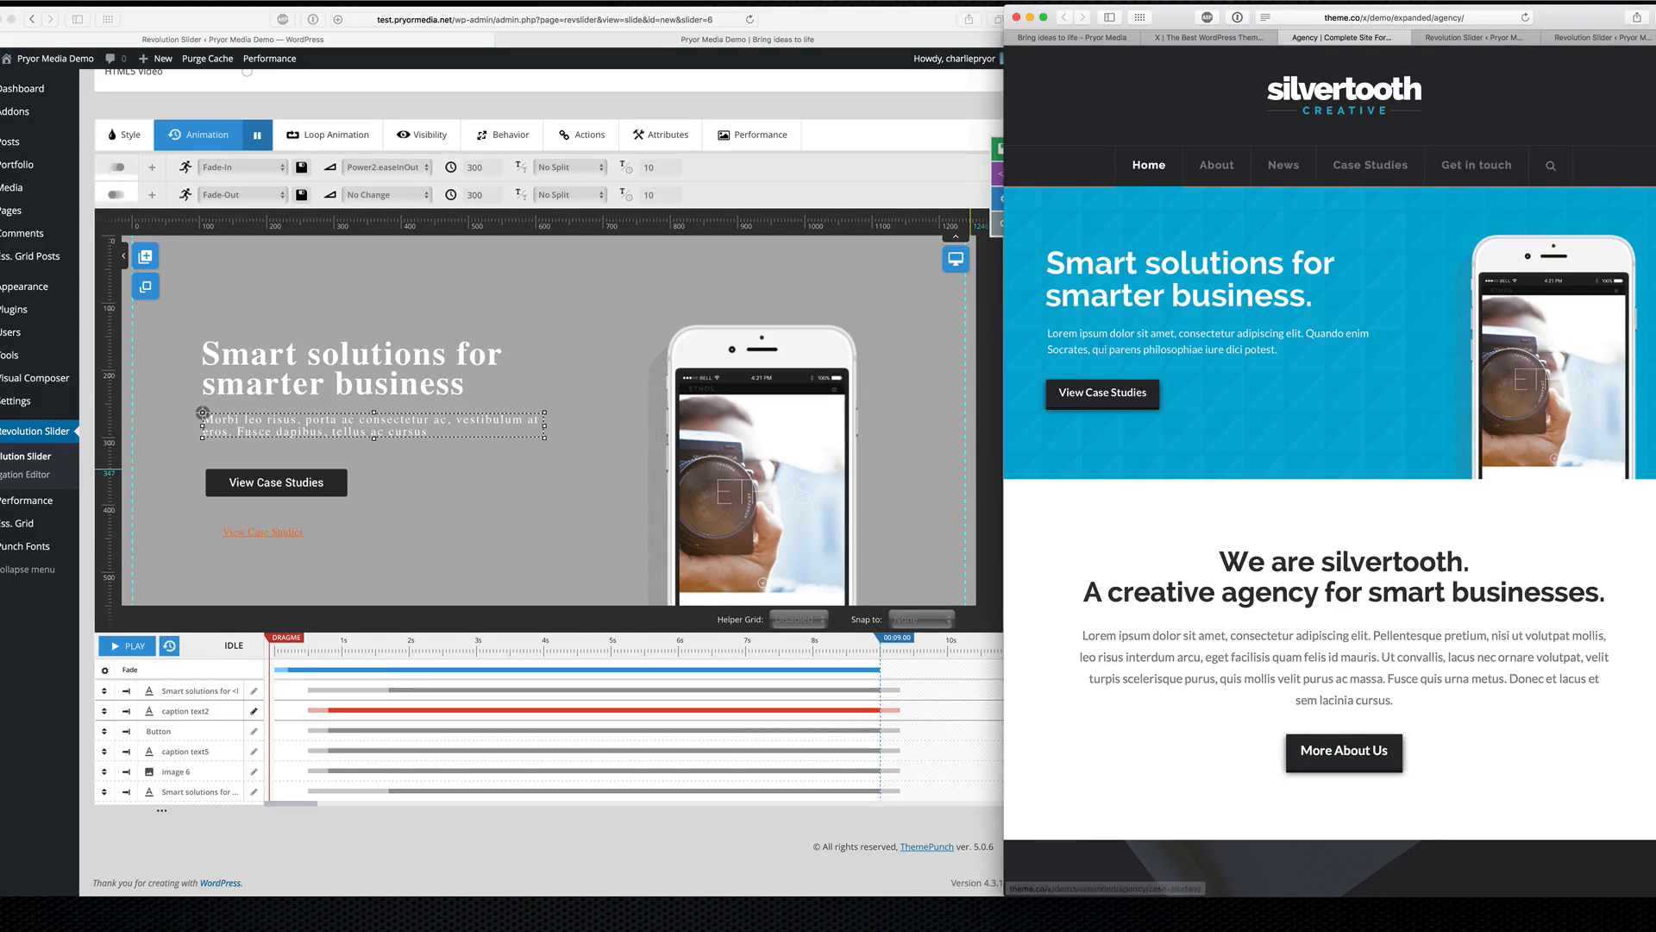
left_click(1424, 18)
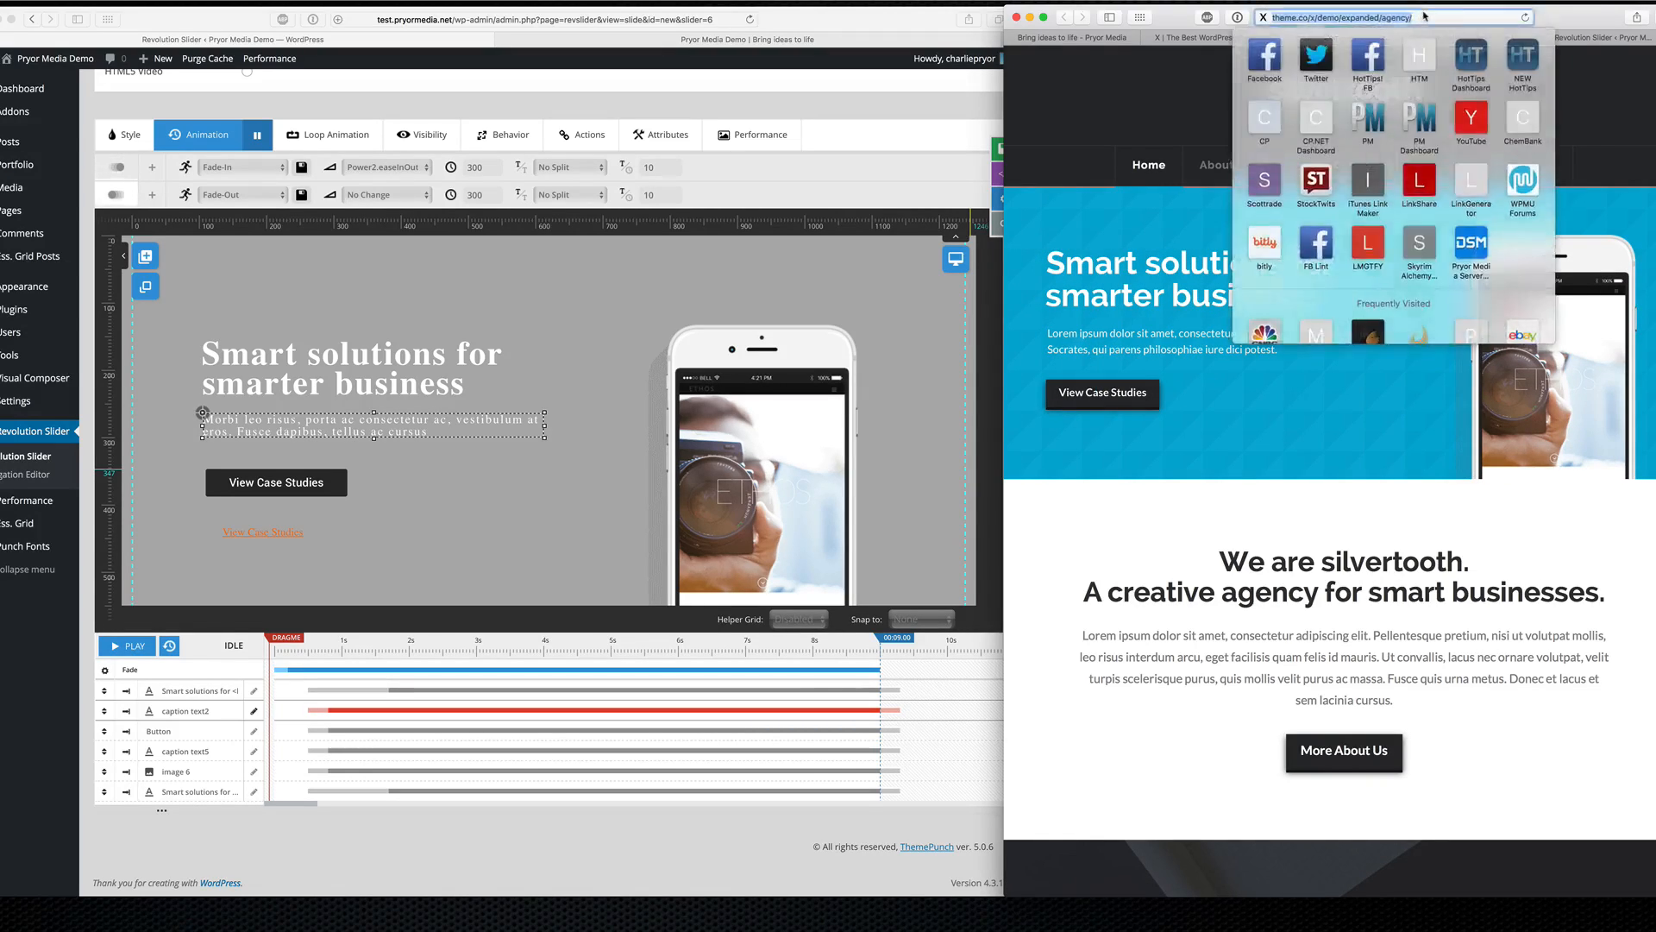
key("Return")
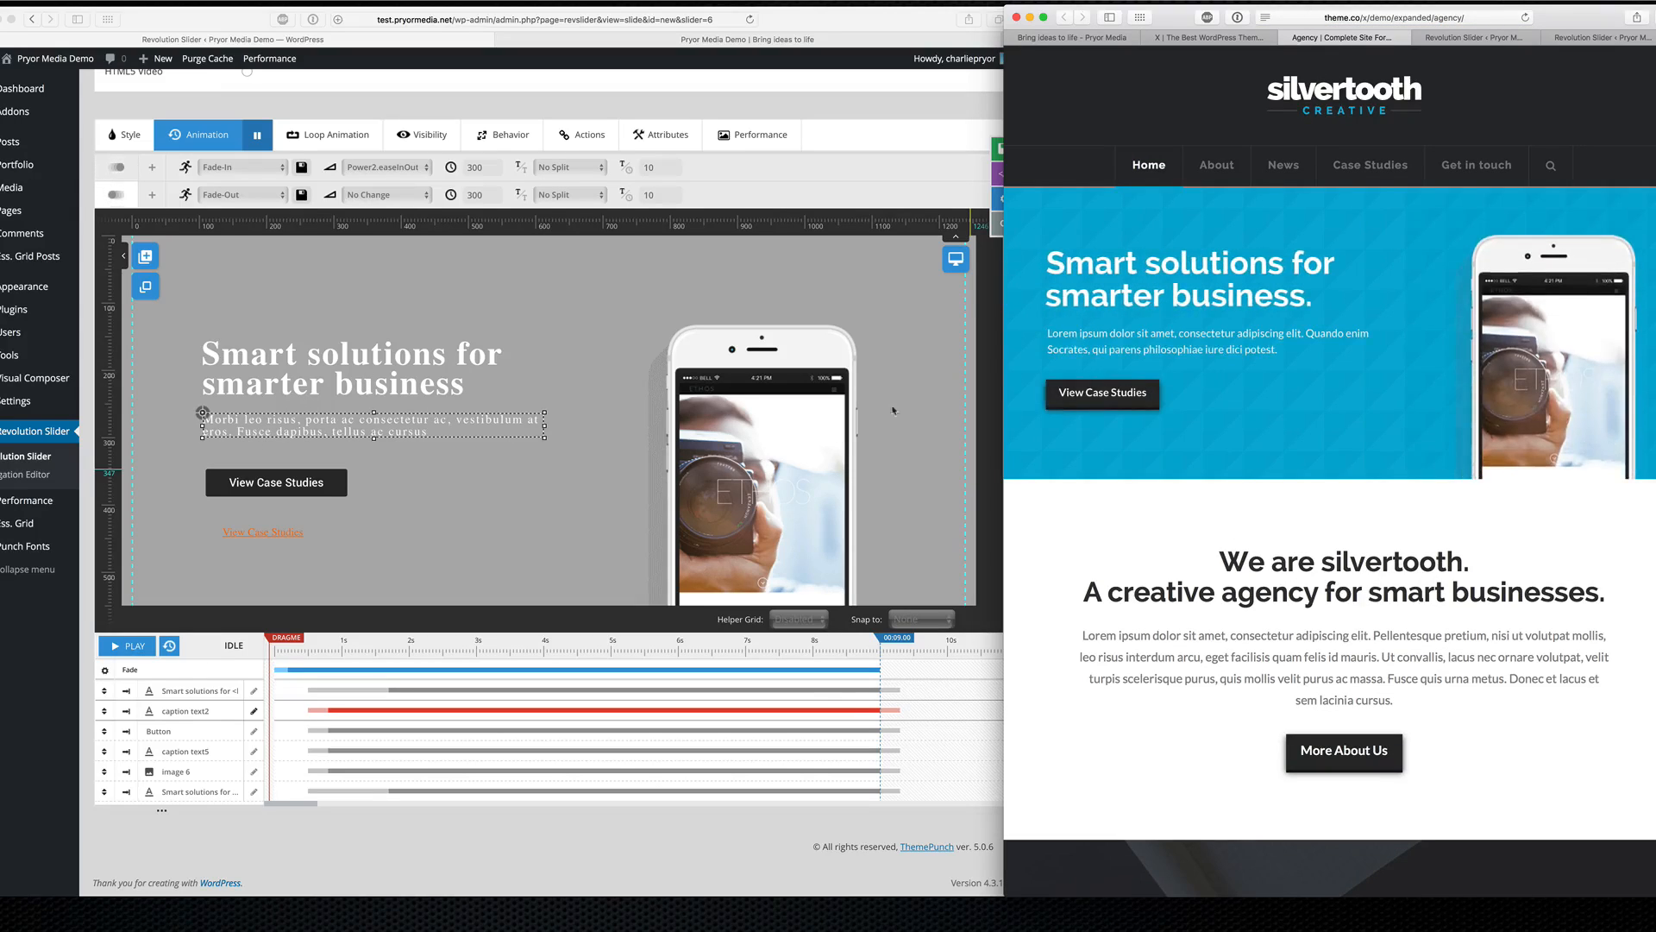
Step: Set the entrance animation speed of the paragraph layer and the dark View Case Studies button layer to 900 ms
left_click(378, 456)
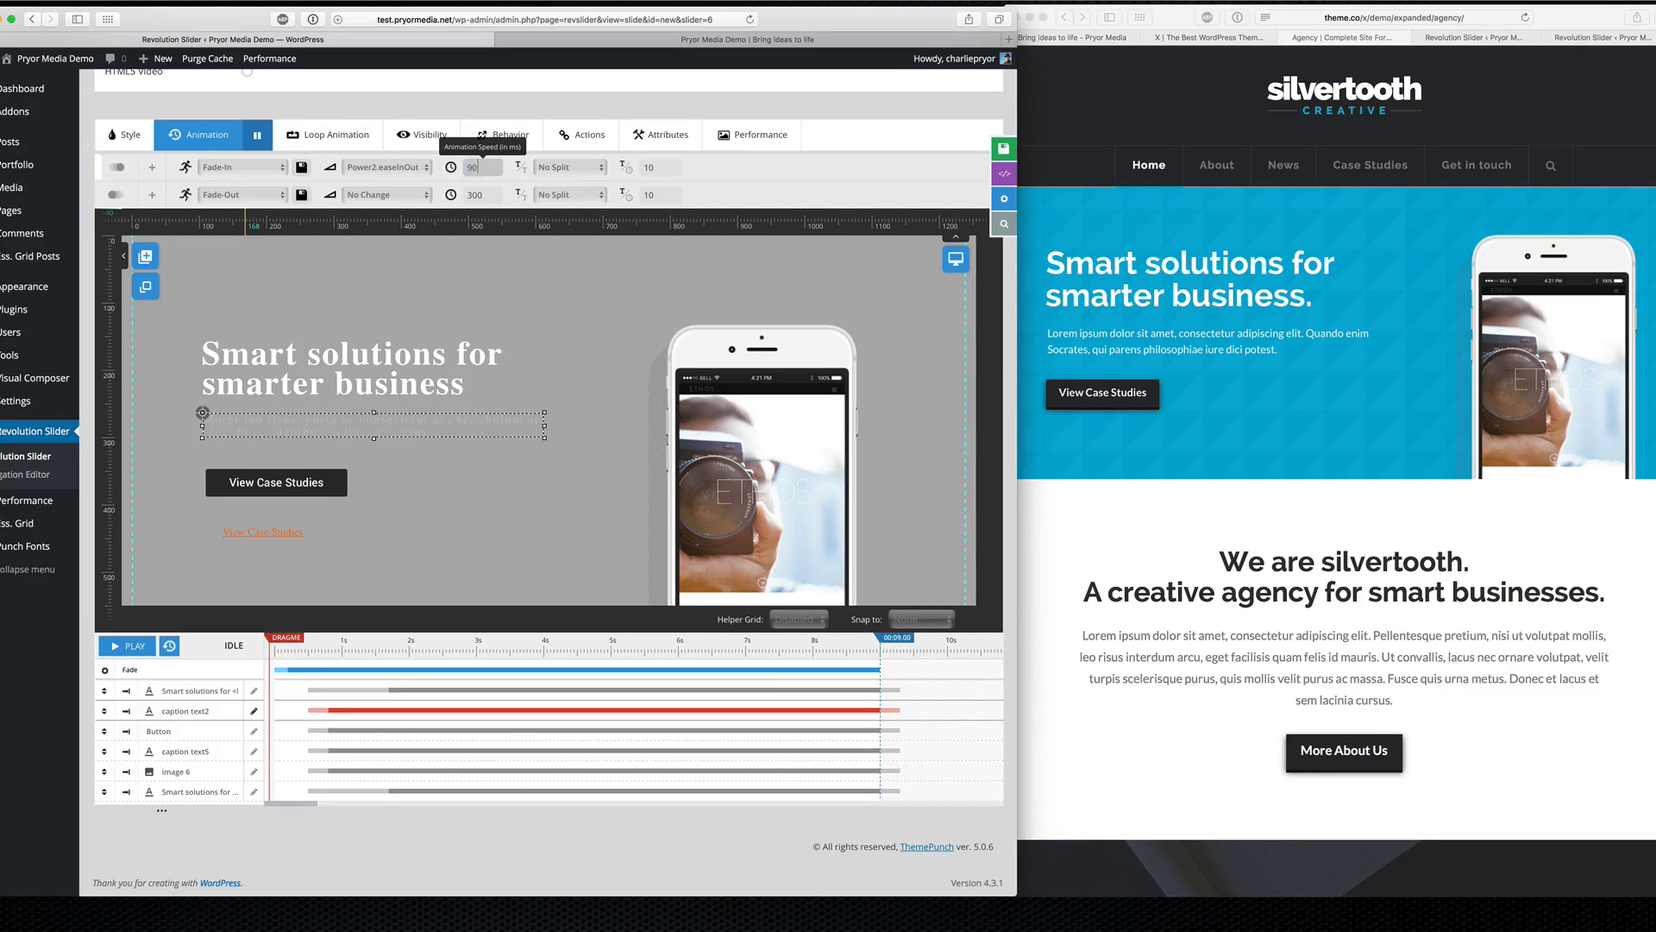
type("0")
left_click(334, 486)
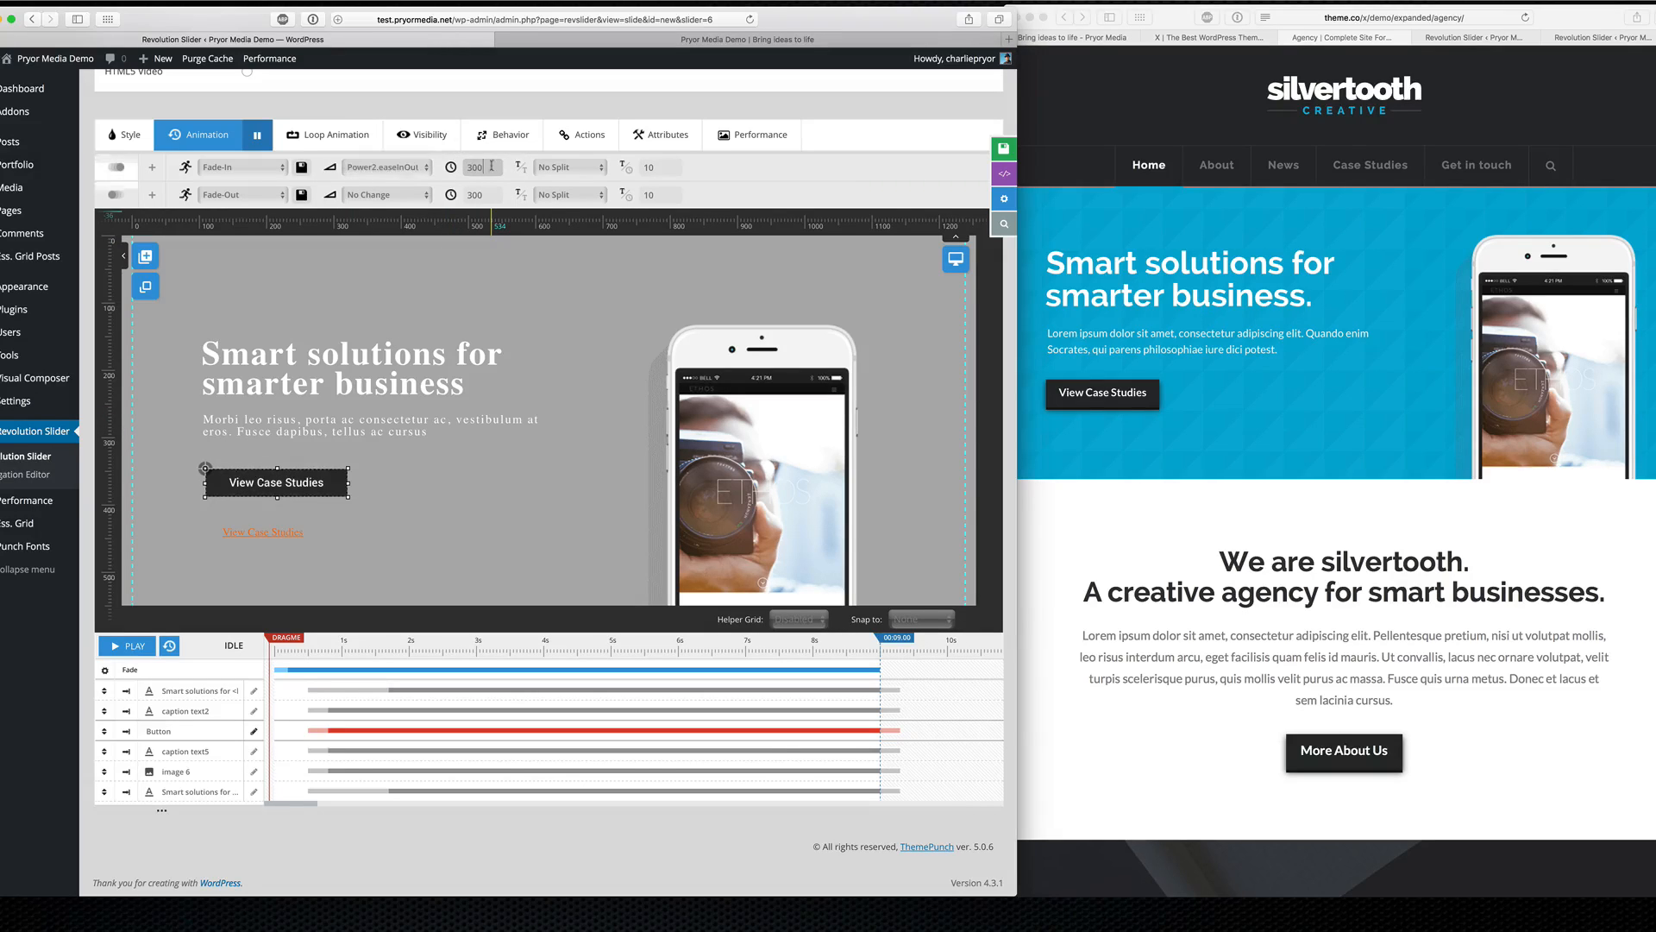
type("900")
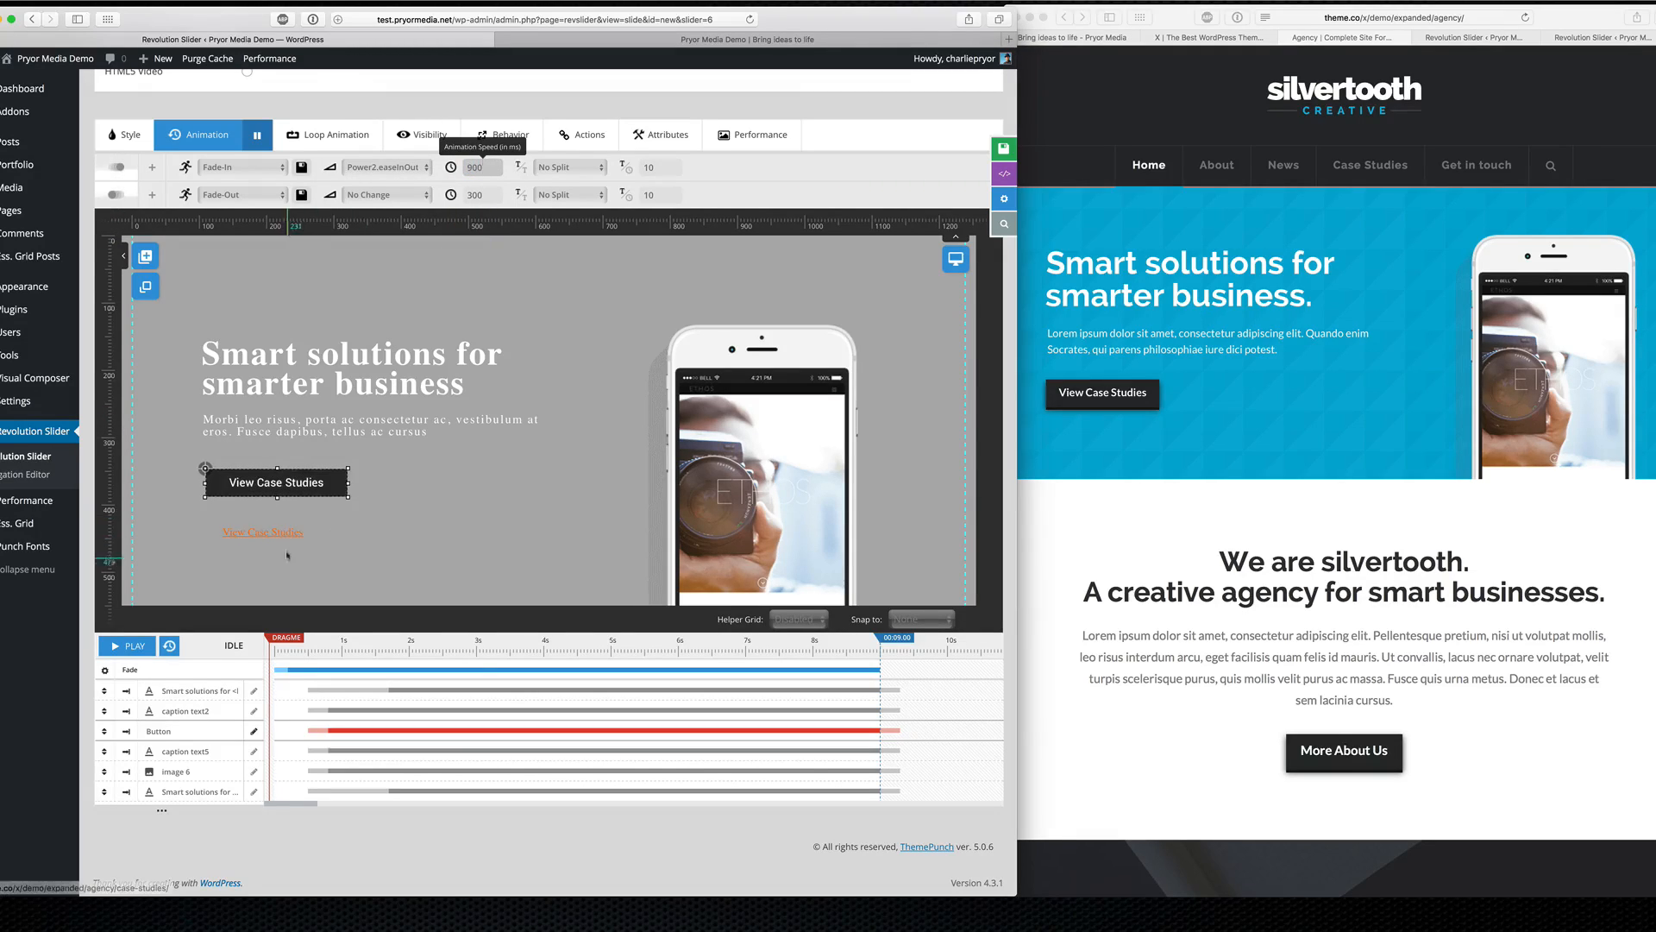
Step: Set the orange View Case Studies layer's entrance animation speed to 900 ms and its exit animation to No-Out-Animation
left_click(209, 533)
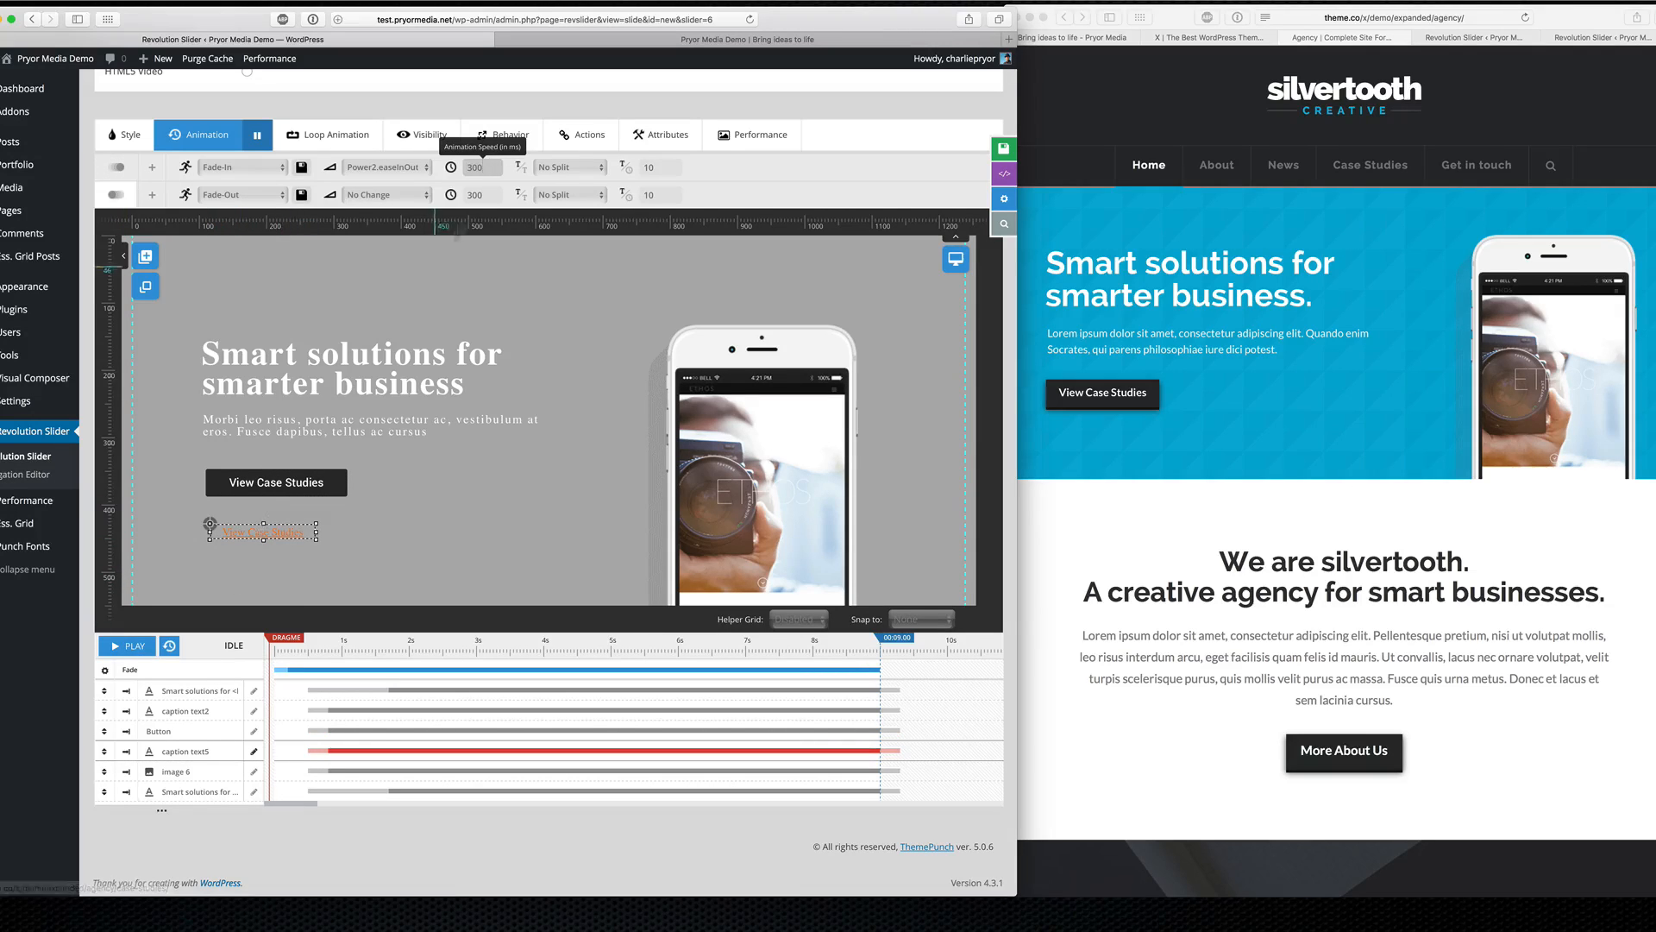
double_click(490, 169)
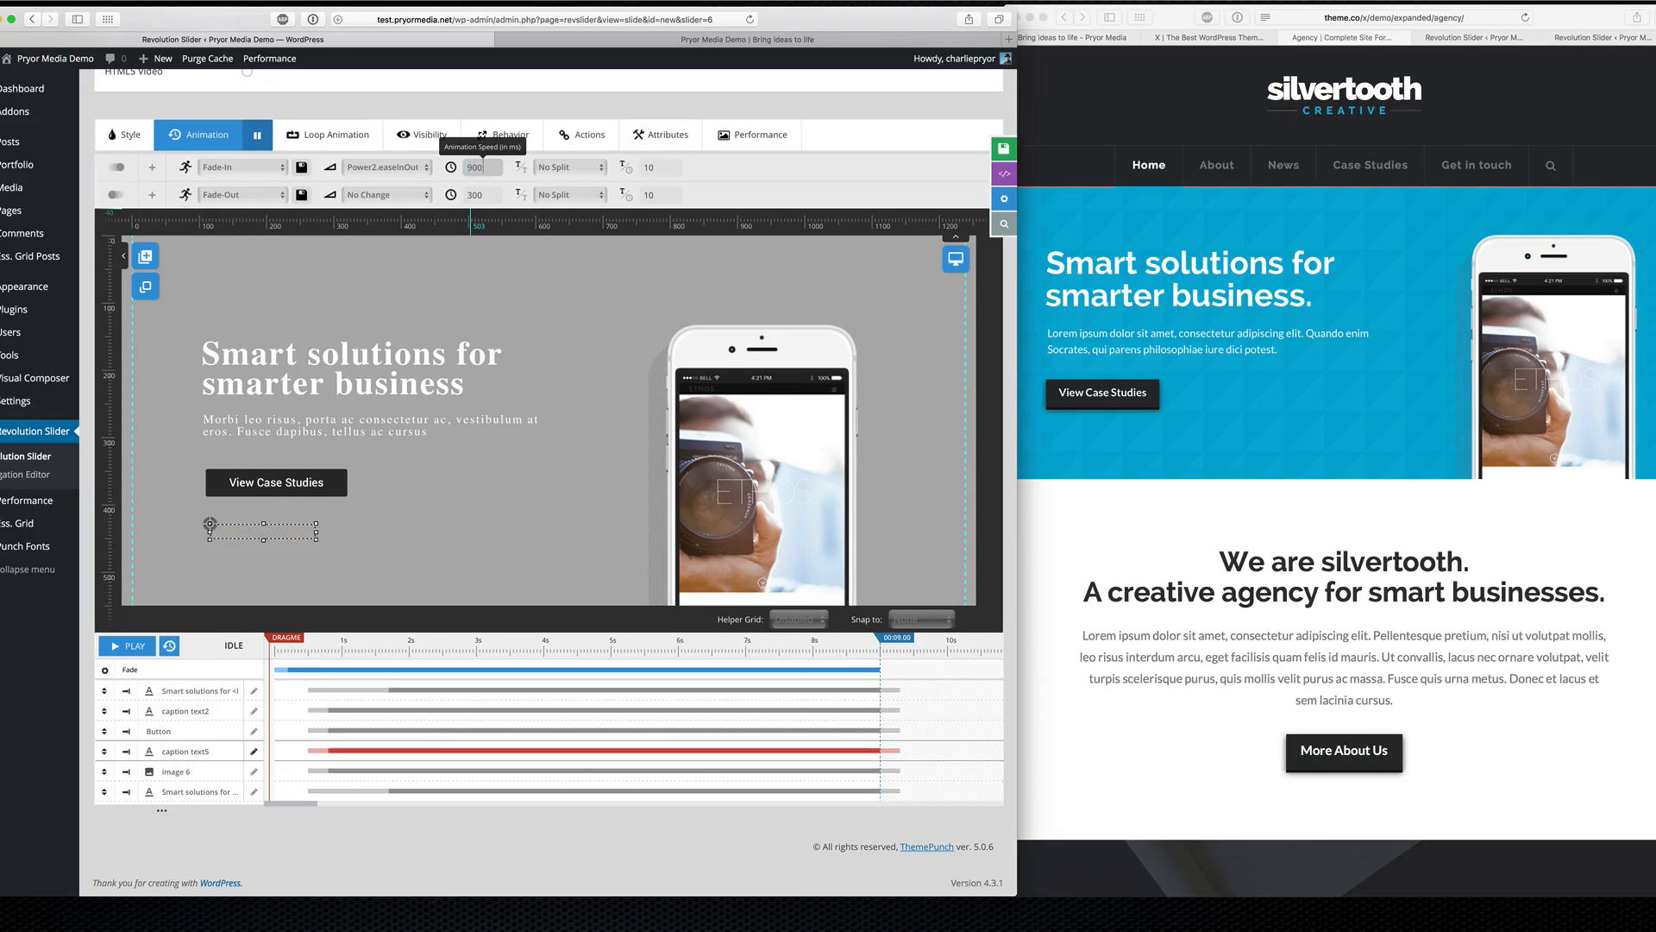
left_click(254, 195)
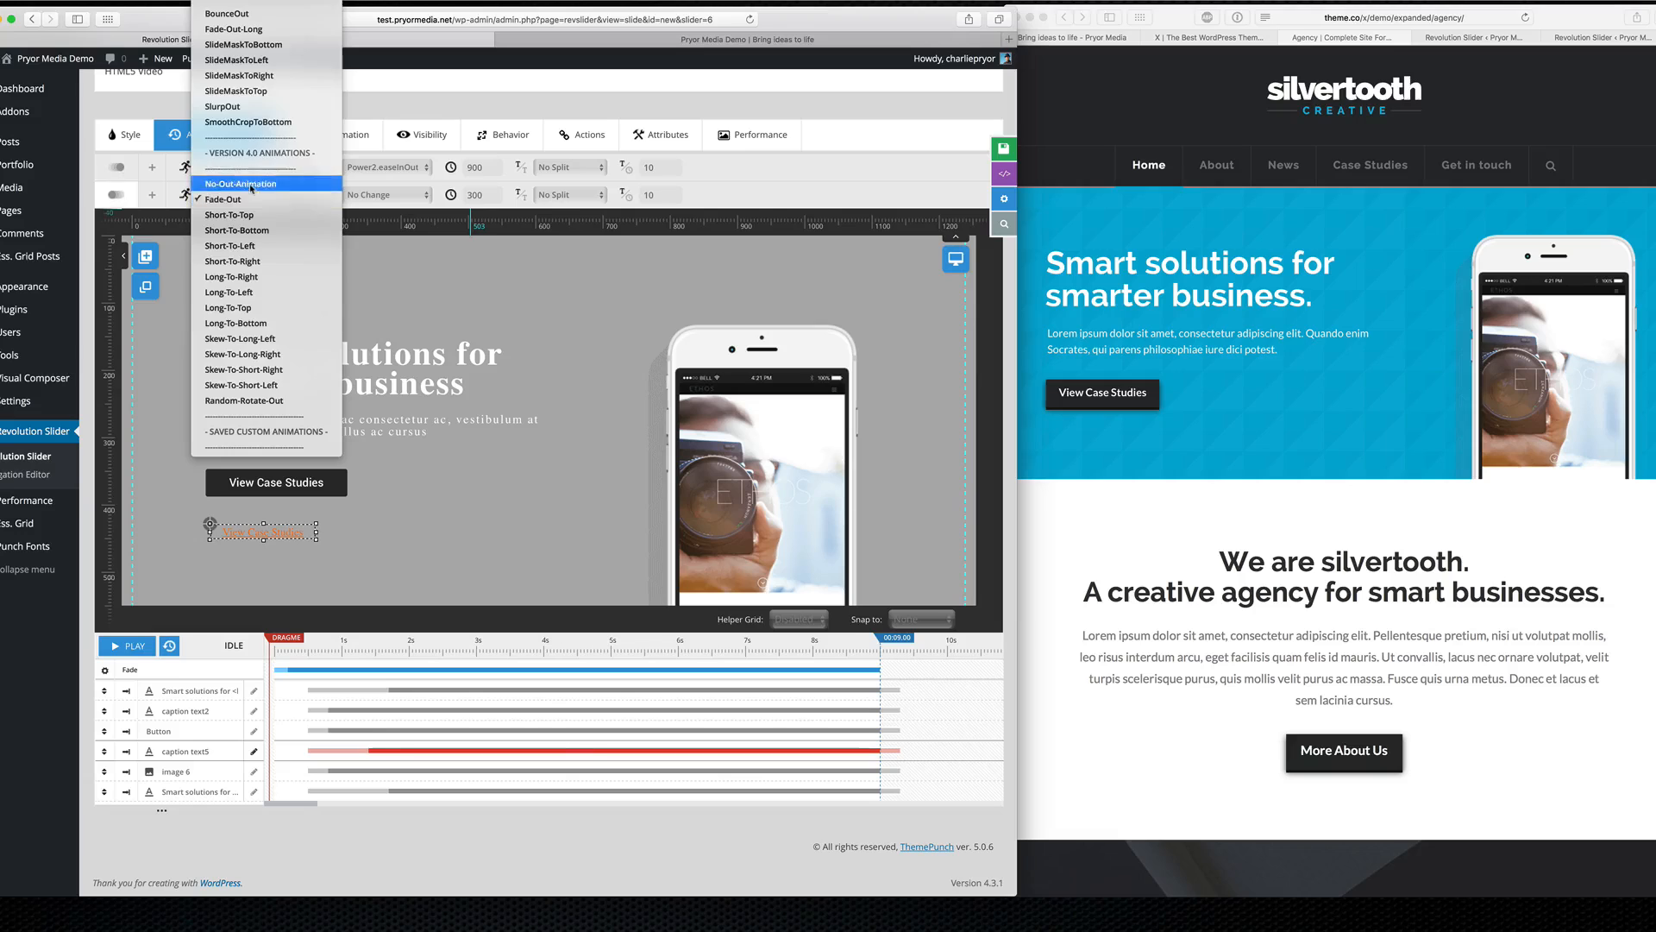
left_click(263, 493)
Step: Set the exit animation of the dark View Case Studies button layer and the paragraph layer to No-Out-Animation
left_click(233, 487)
left_click(242, 195)
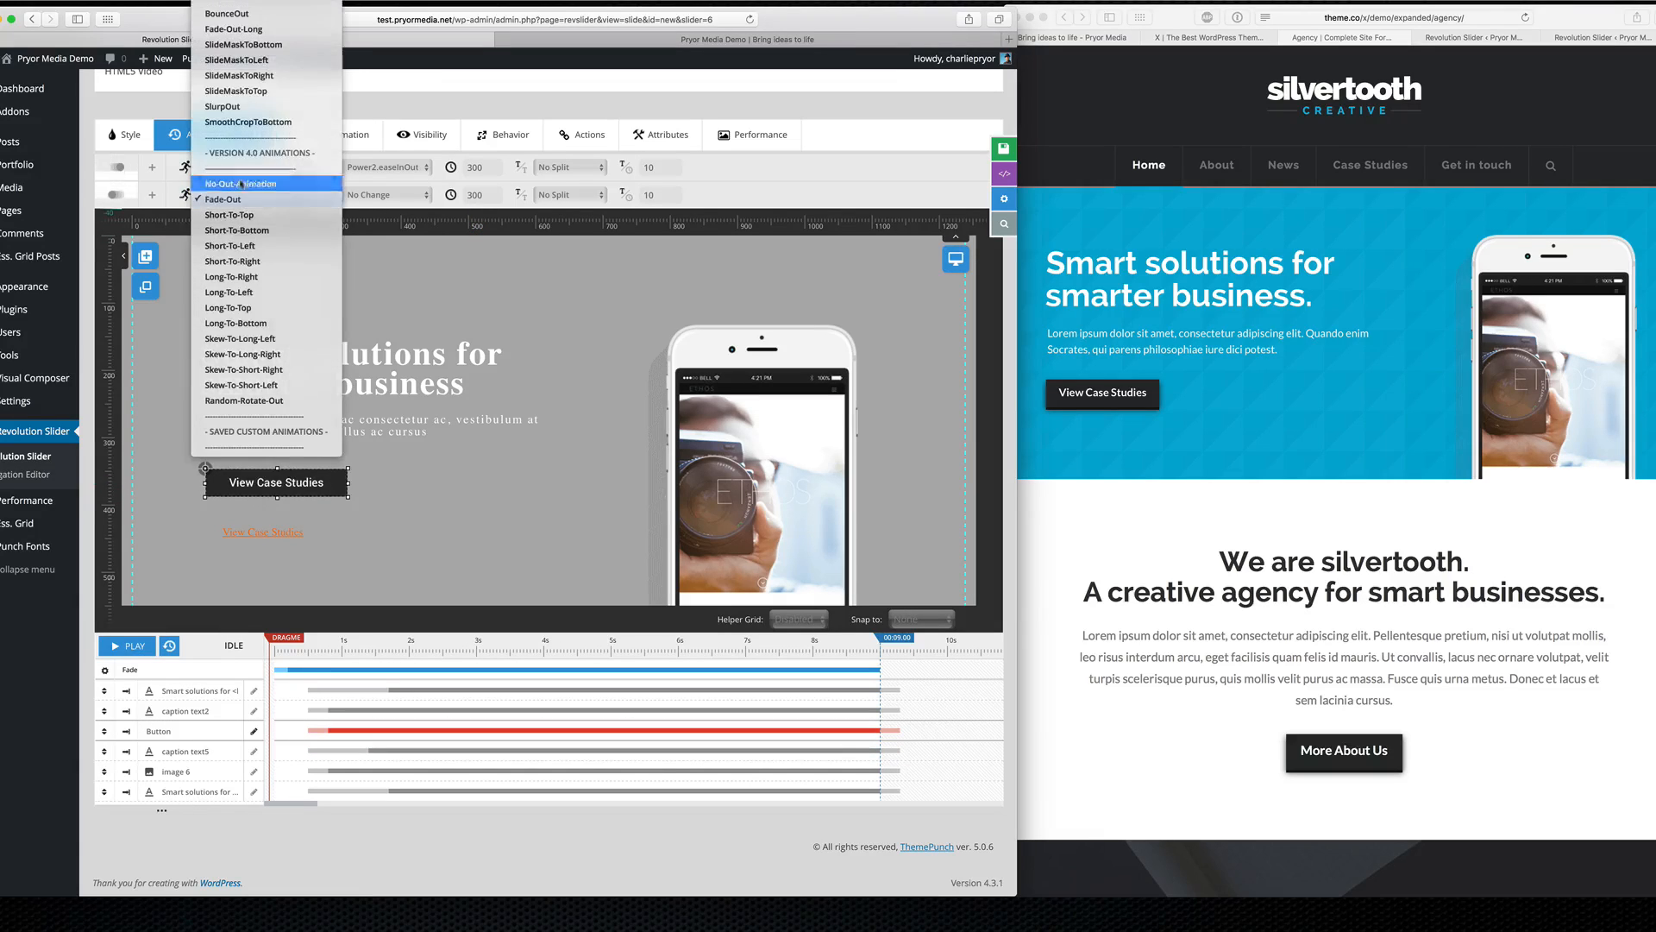
left_click(241, 183)
left_click(364, 426)
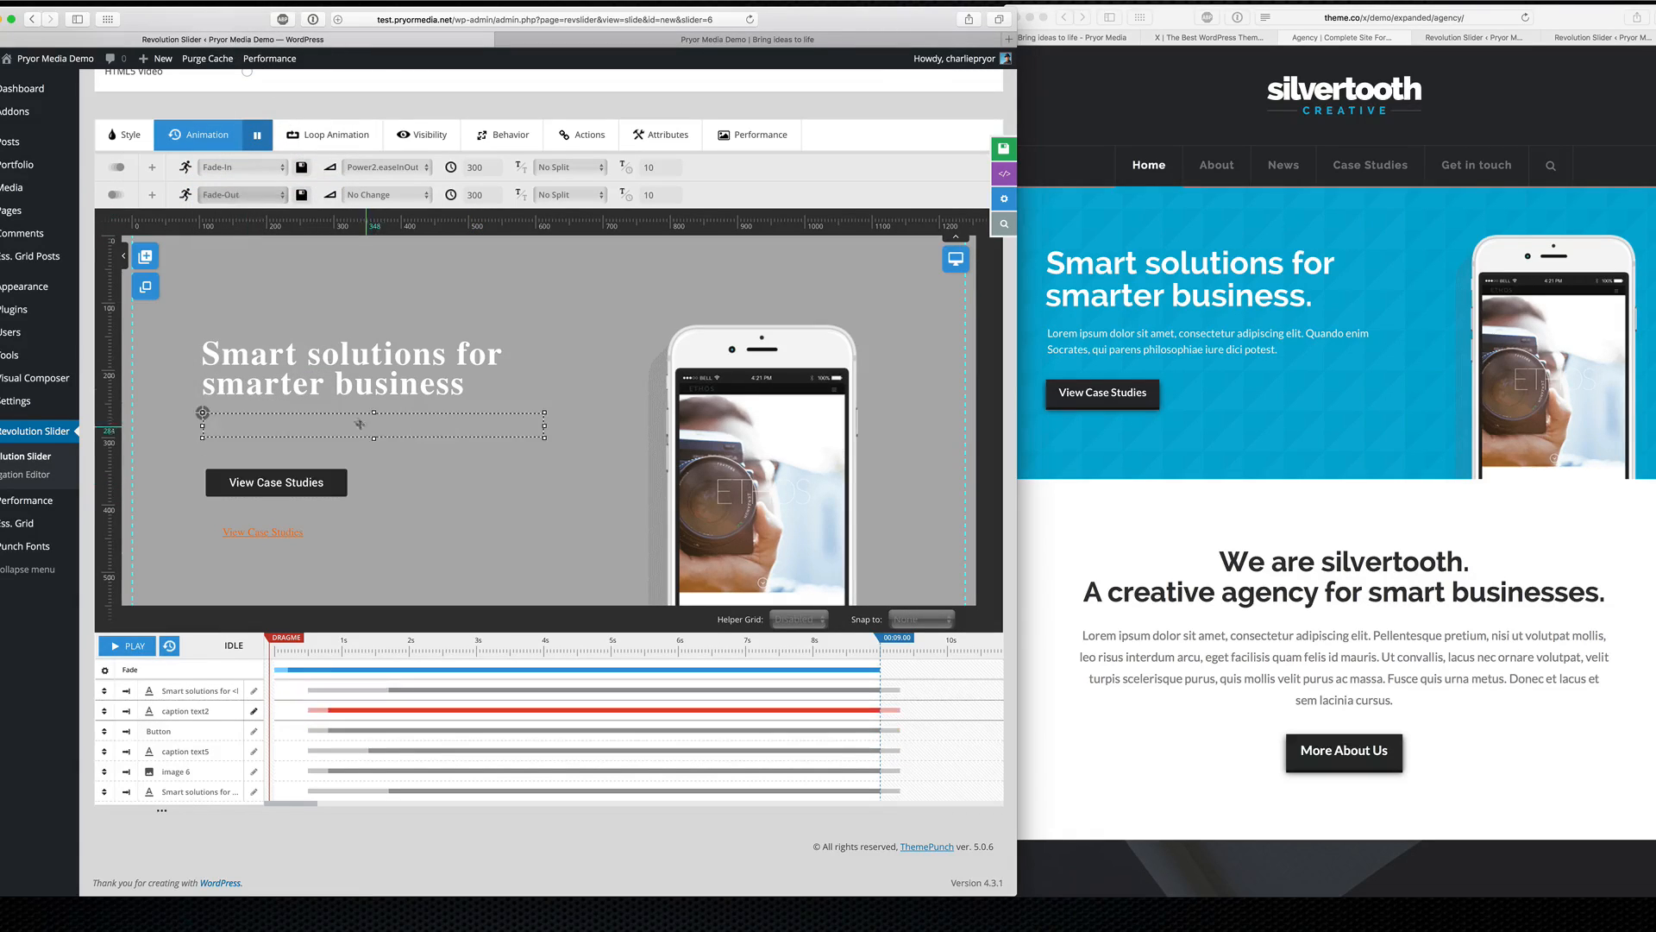
left_click(255, 195)
left_click(241, 184)
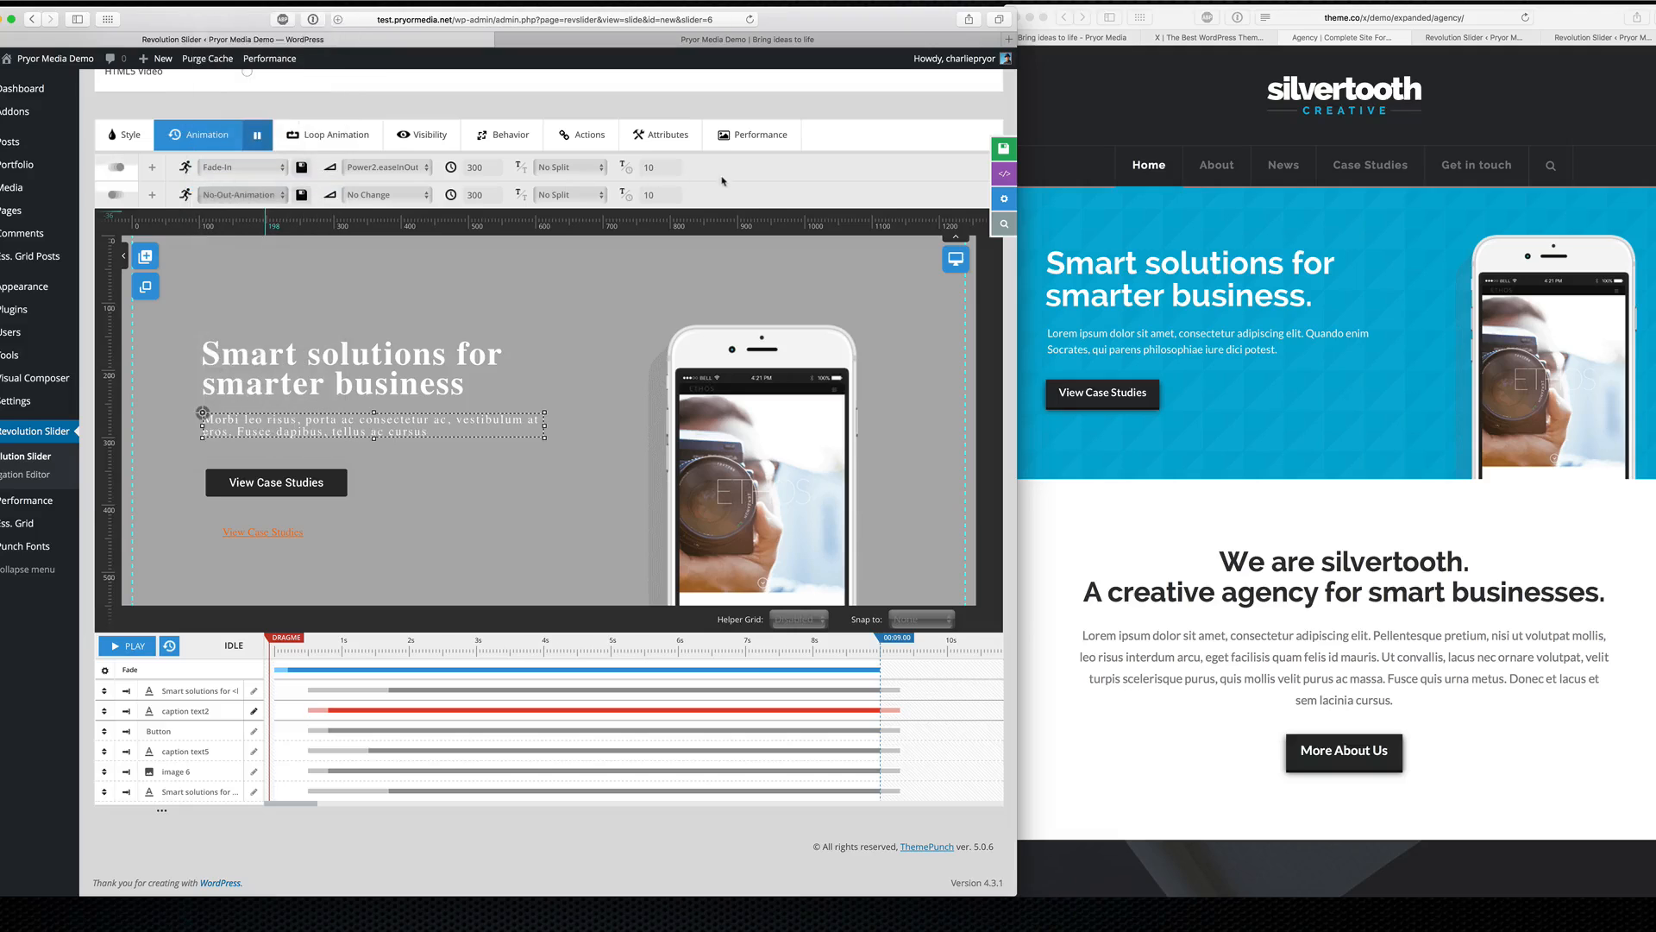
Step: Following the agency demo, animate the phone image layer in with Long-From-Bottom and set its exit to No-Out-Animation
scroll(723, 181, "up", 1)
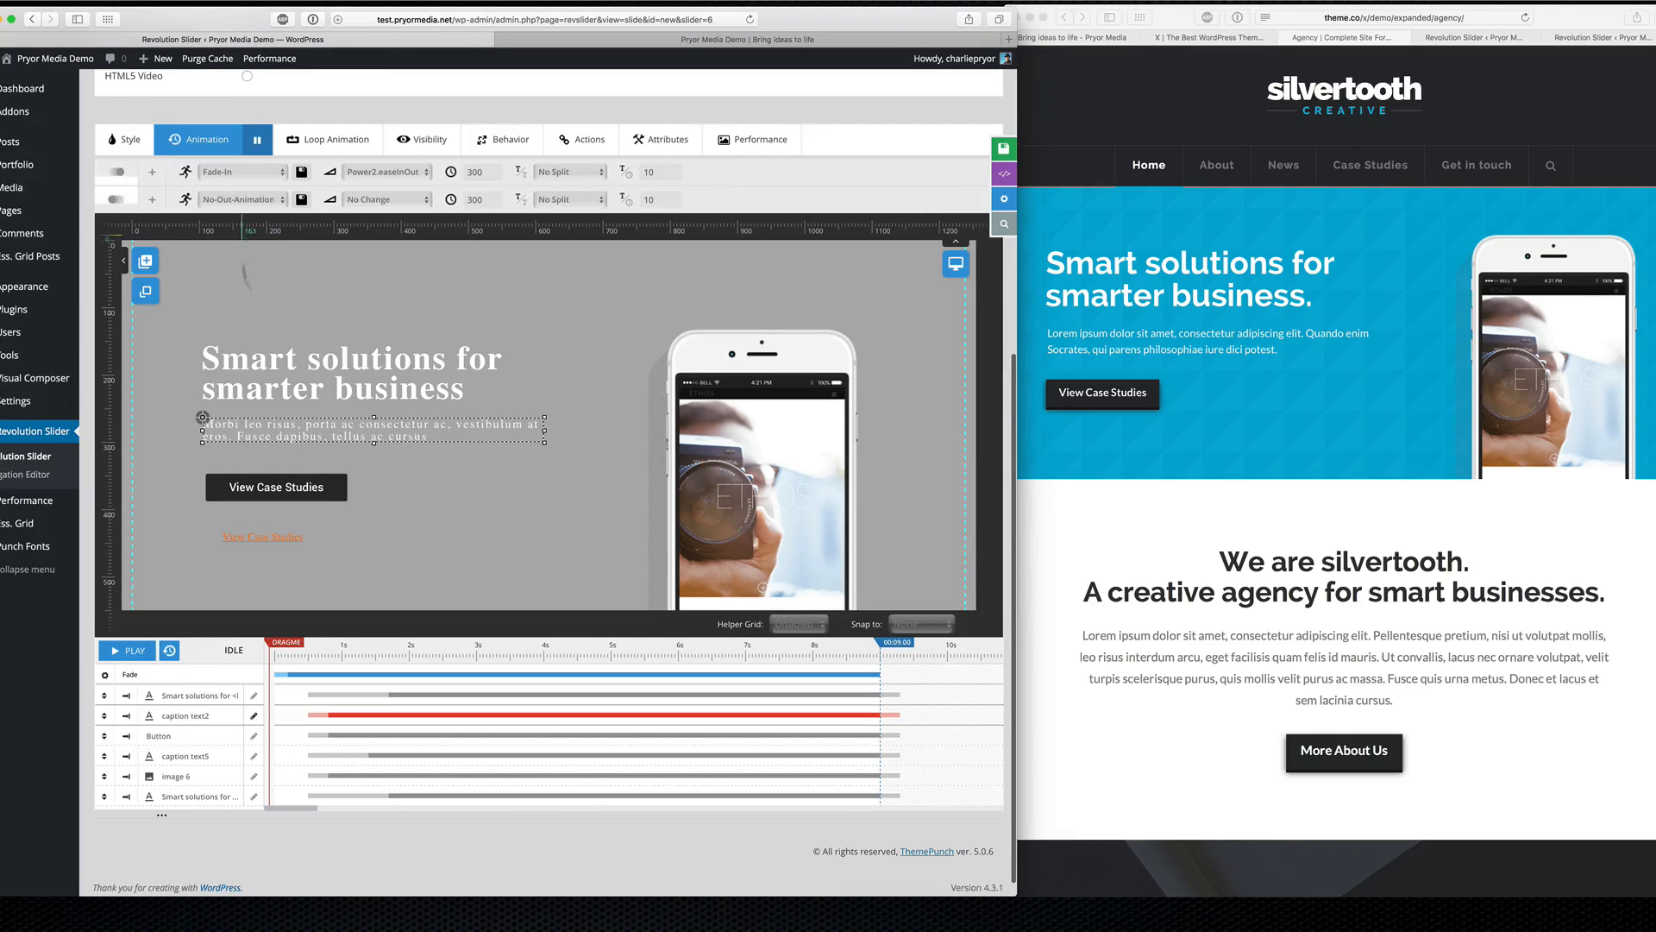
left_click(729, 491)
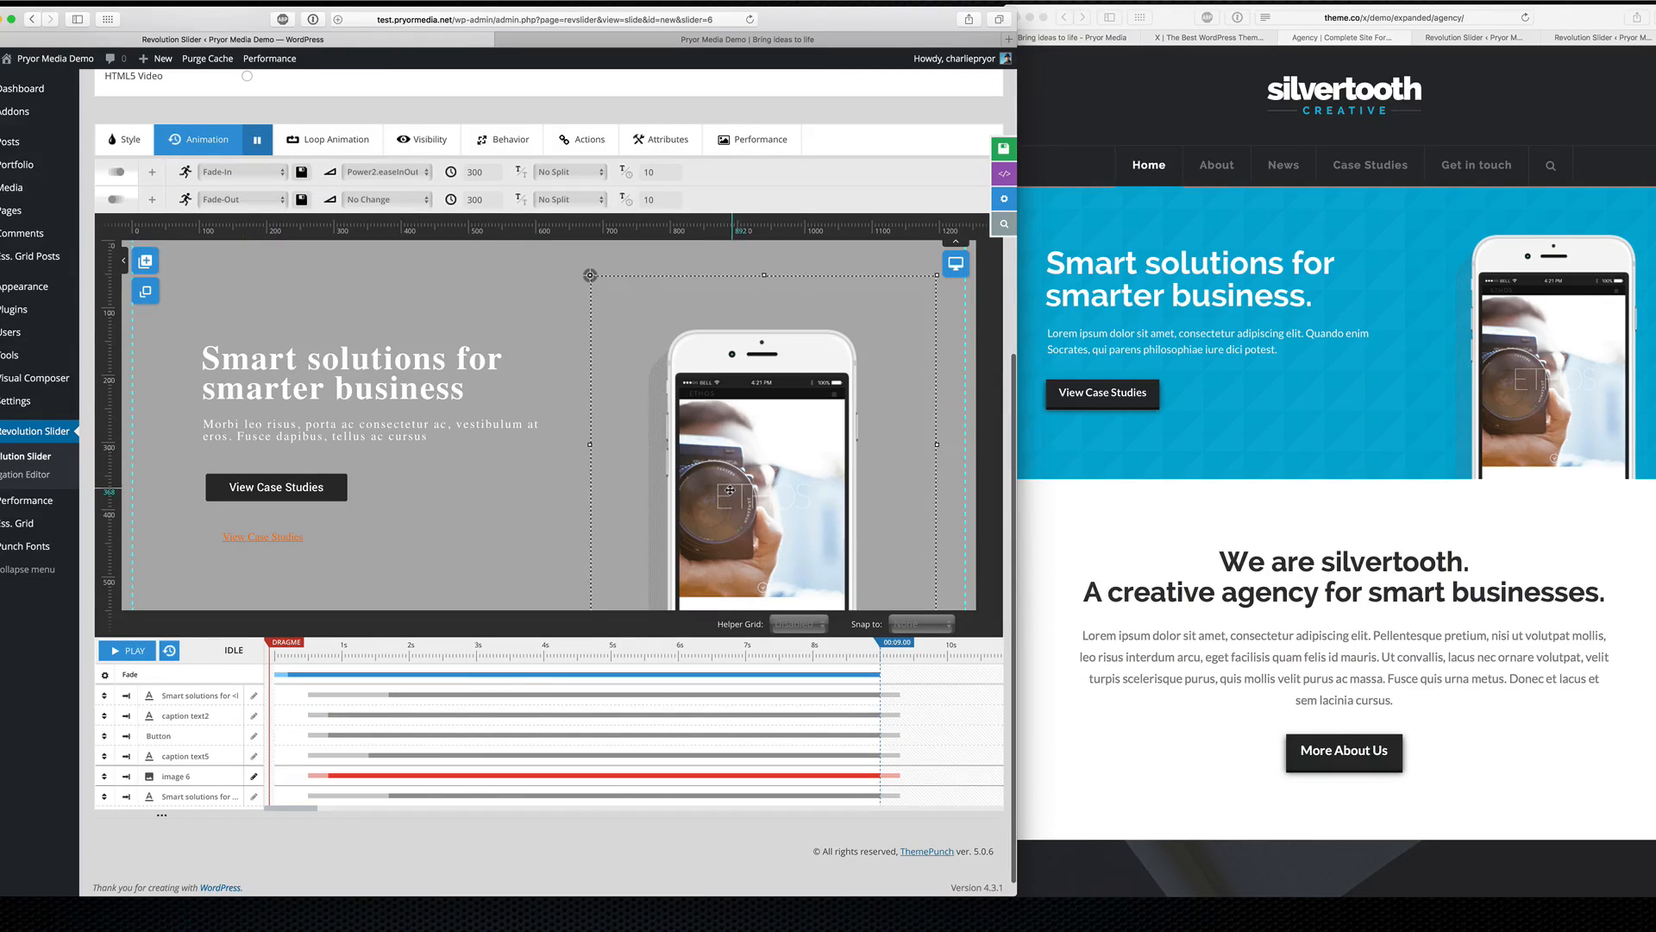
left_click(1429, 397)
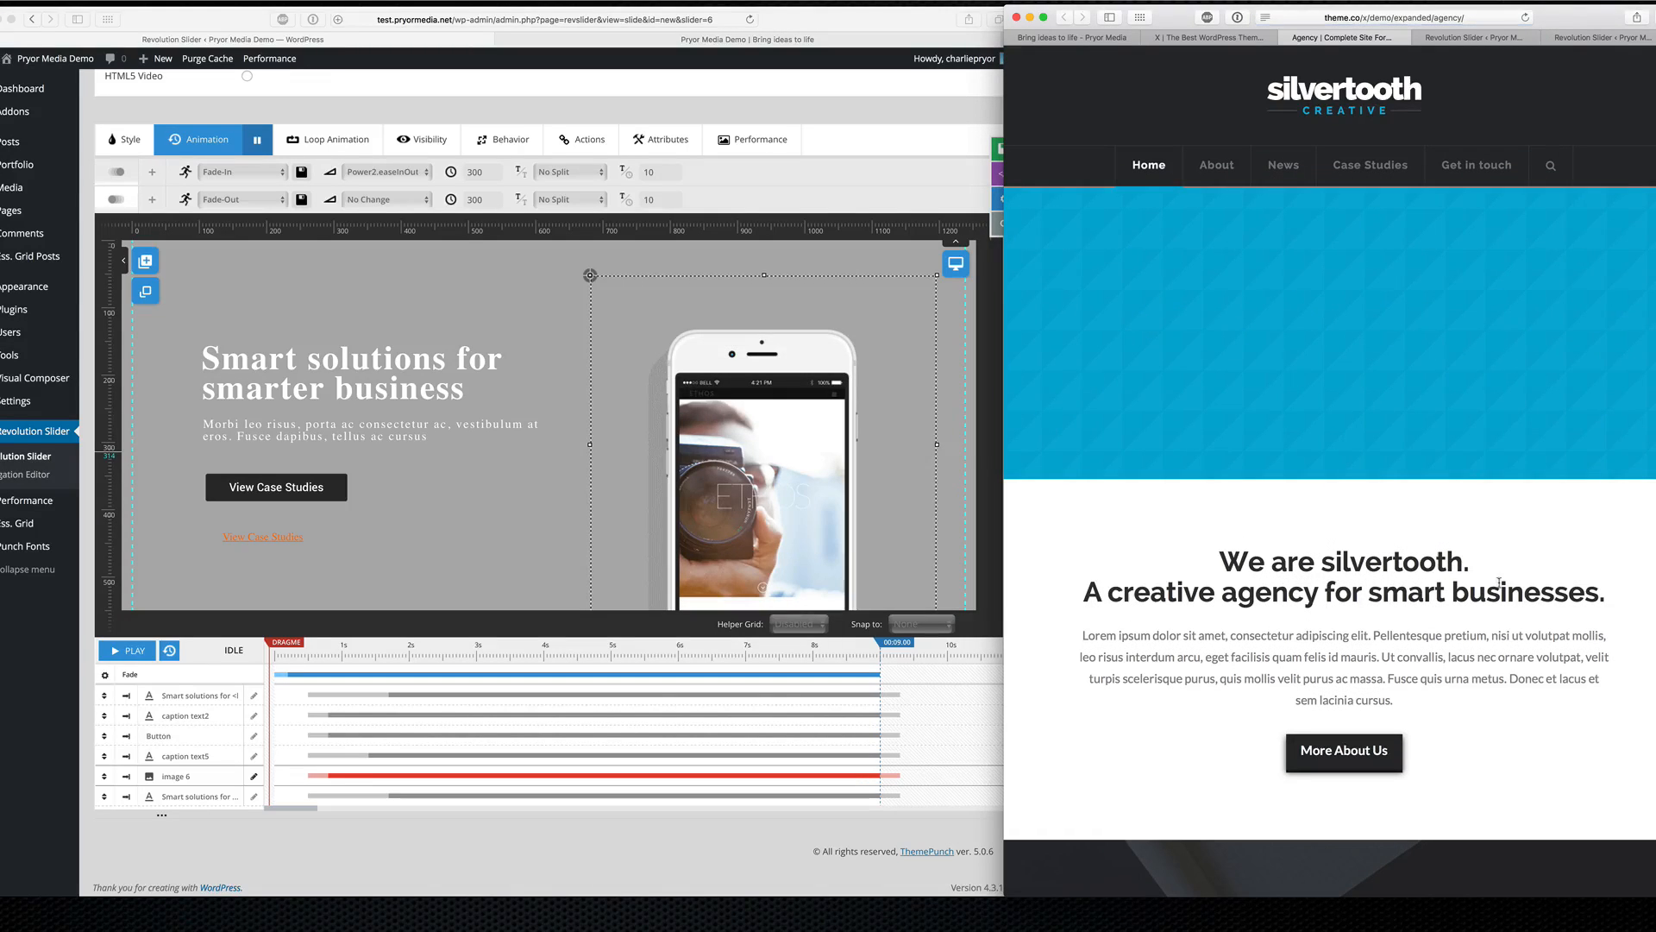
left_click(729, 476)
left_click(259, 173)
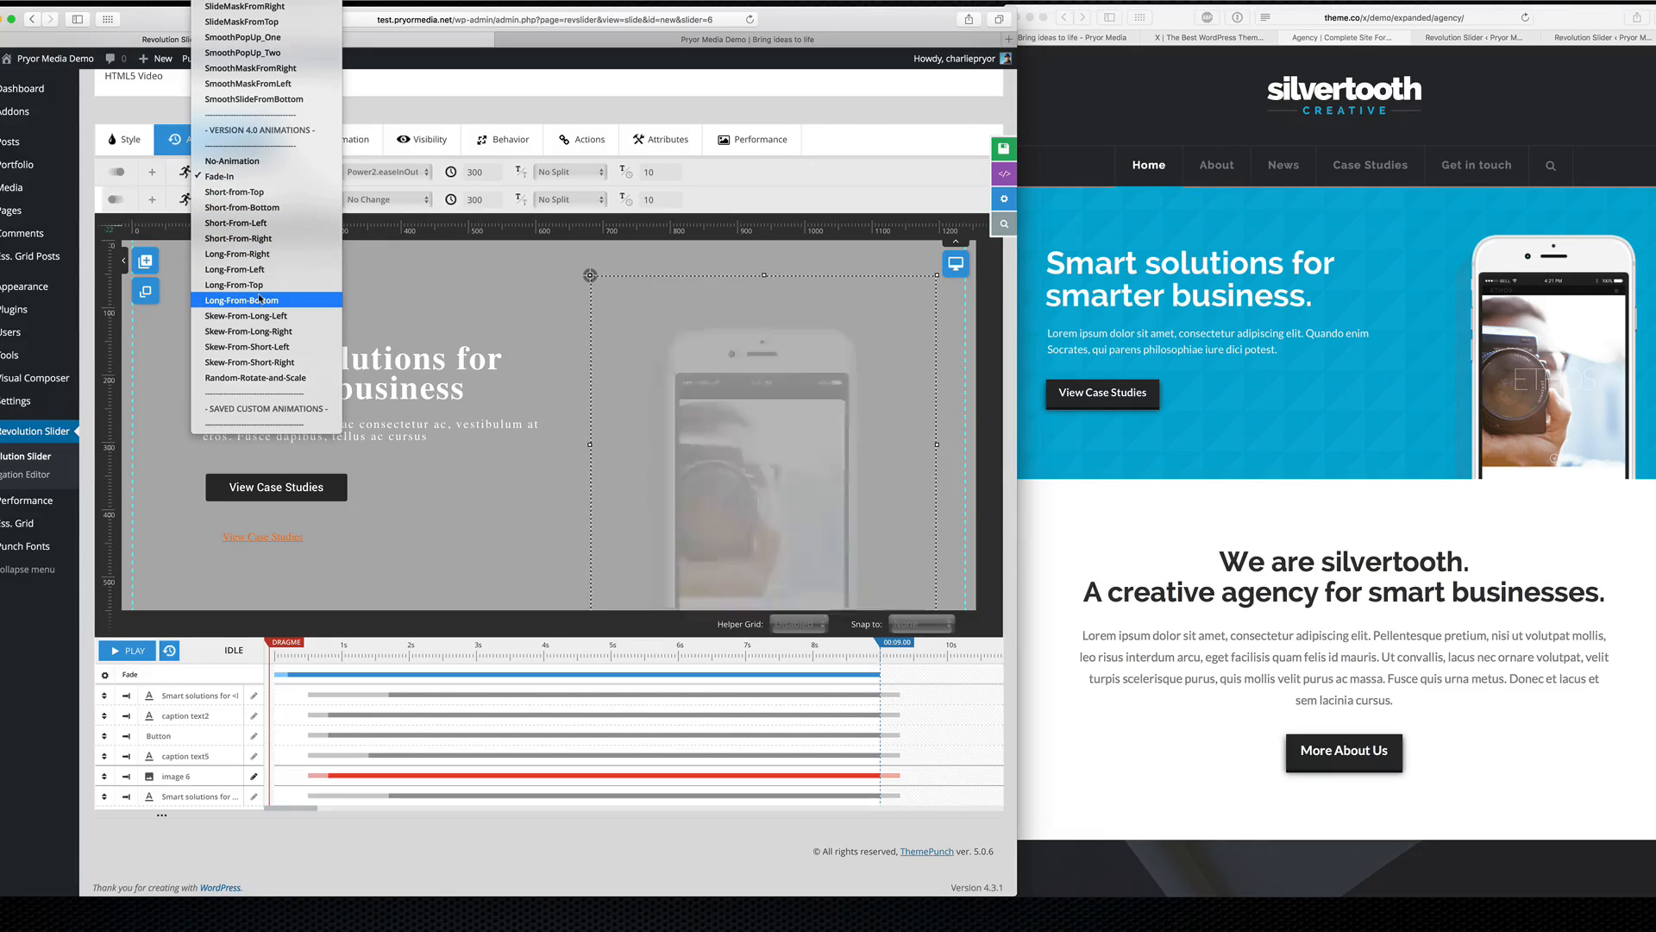
left_click(259, 299)
left_click(243, 199)
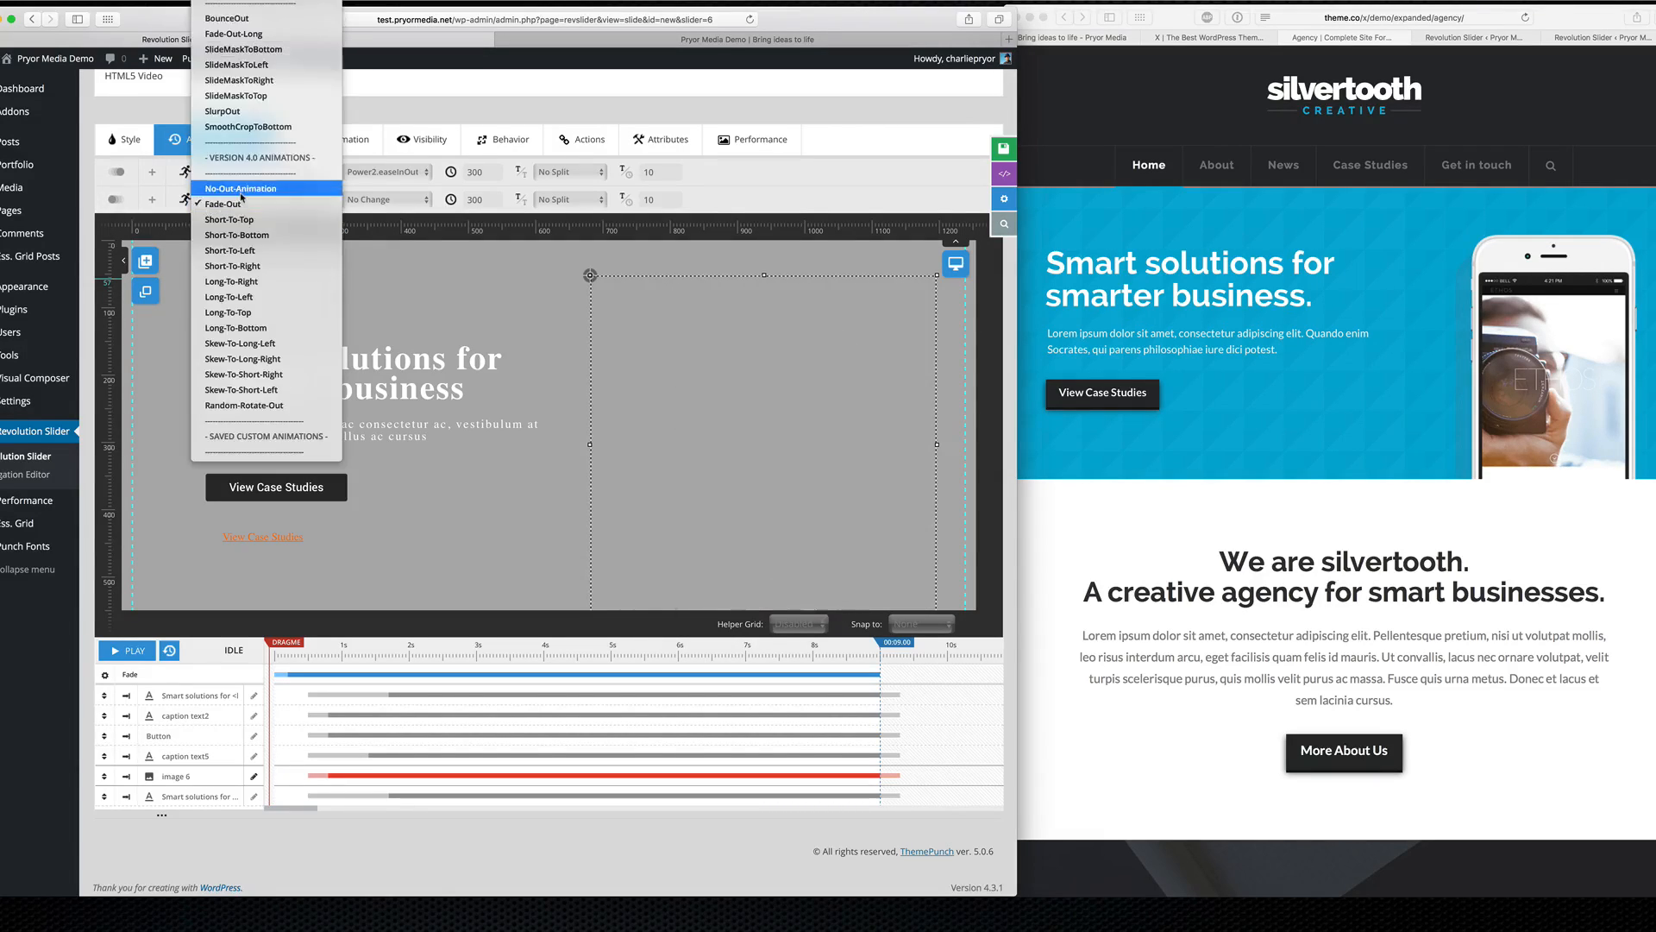
left_click(241, 190)
Step: Set the phone image layer's entrance easing to Power4.easeInOut and its animation speed to 1200 ms
left_click(399, 174)
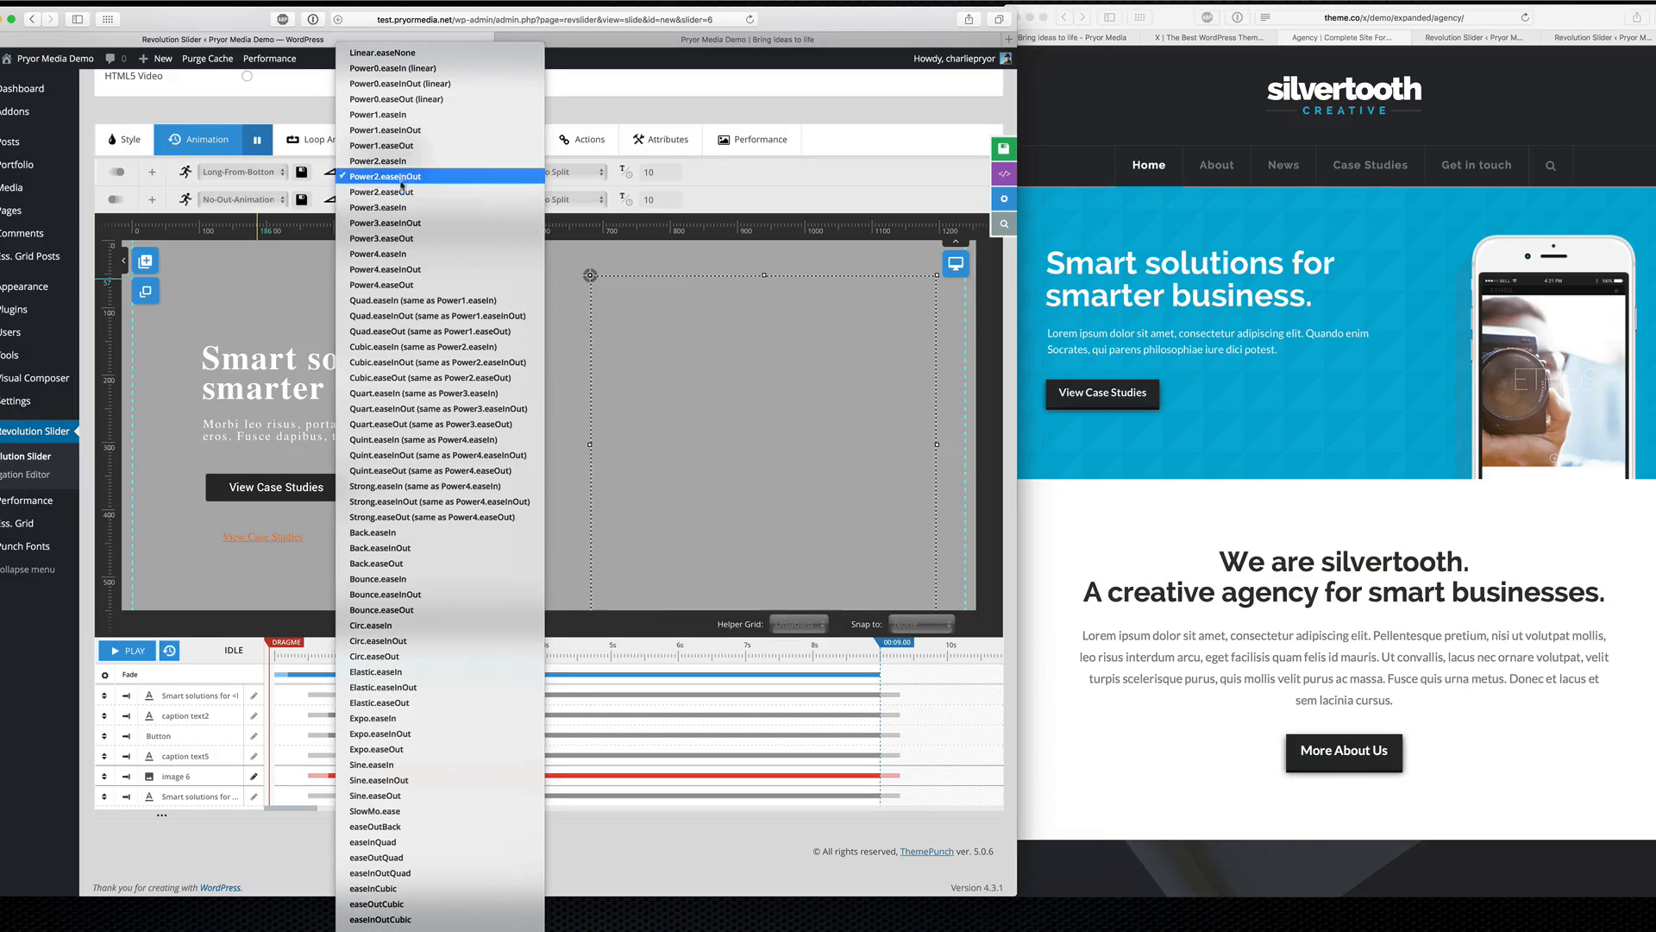
left_click(402, 270)
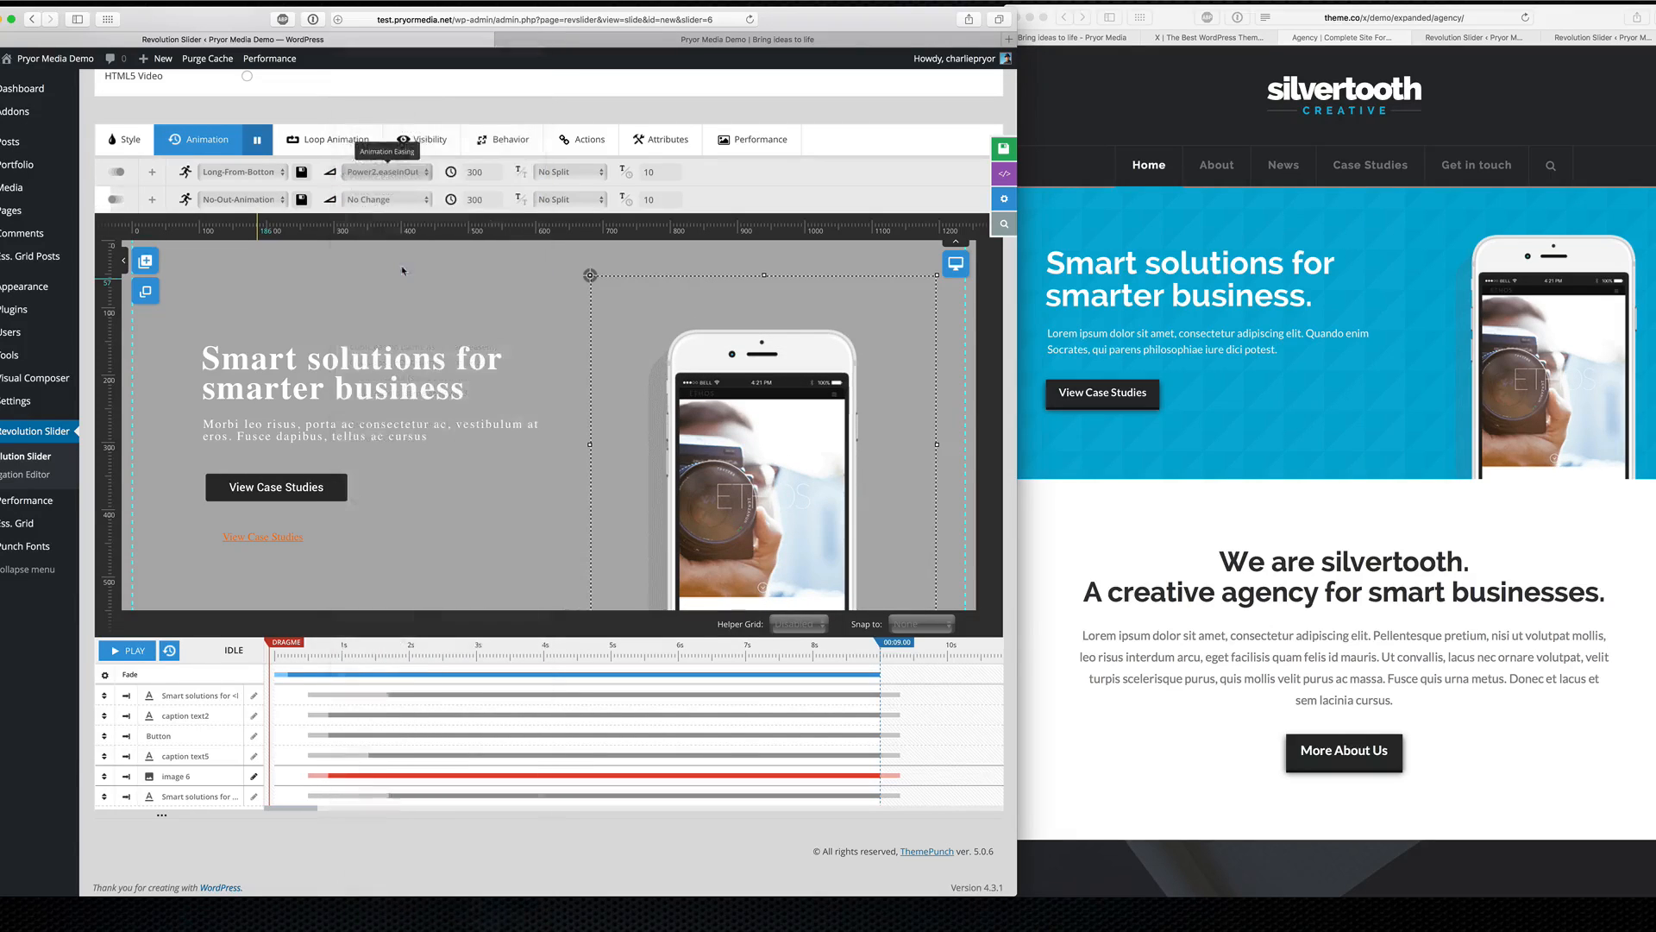
left_click(495, 171)
type("1200")
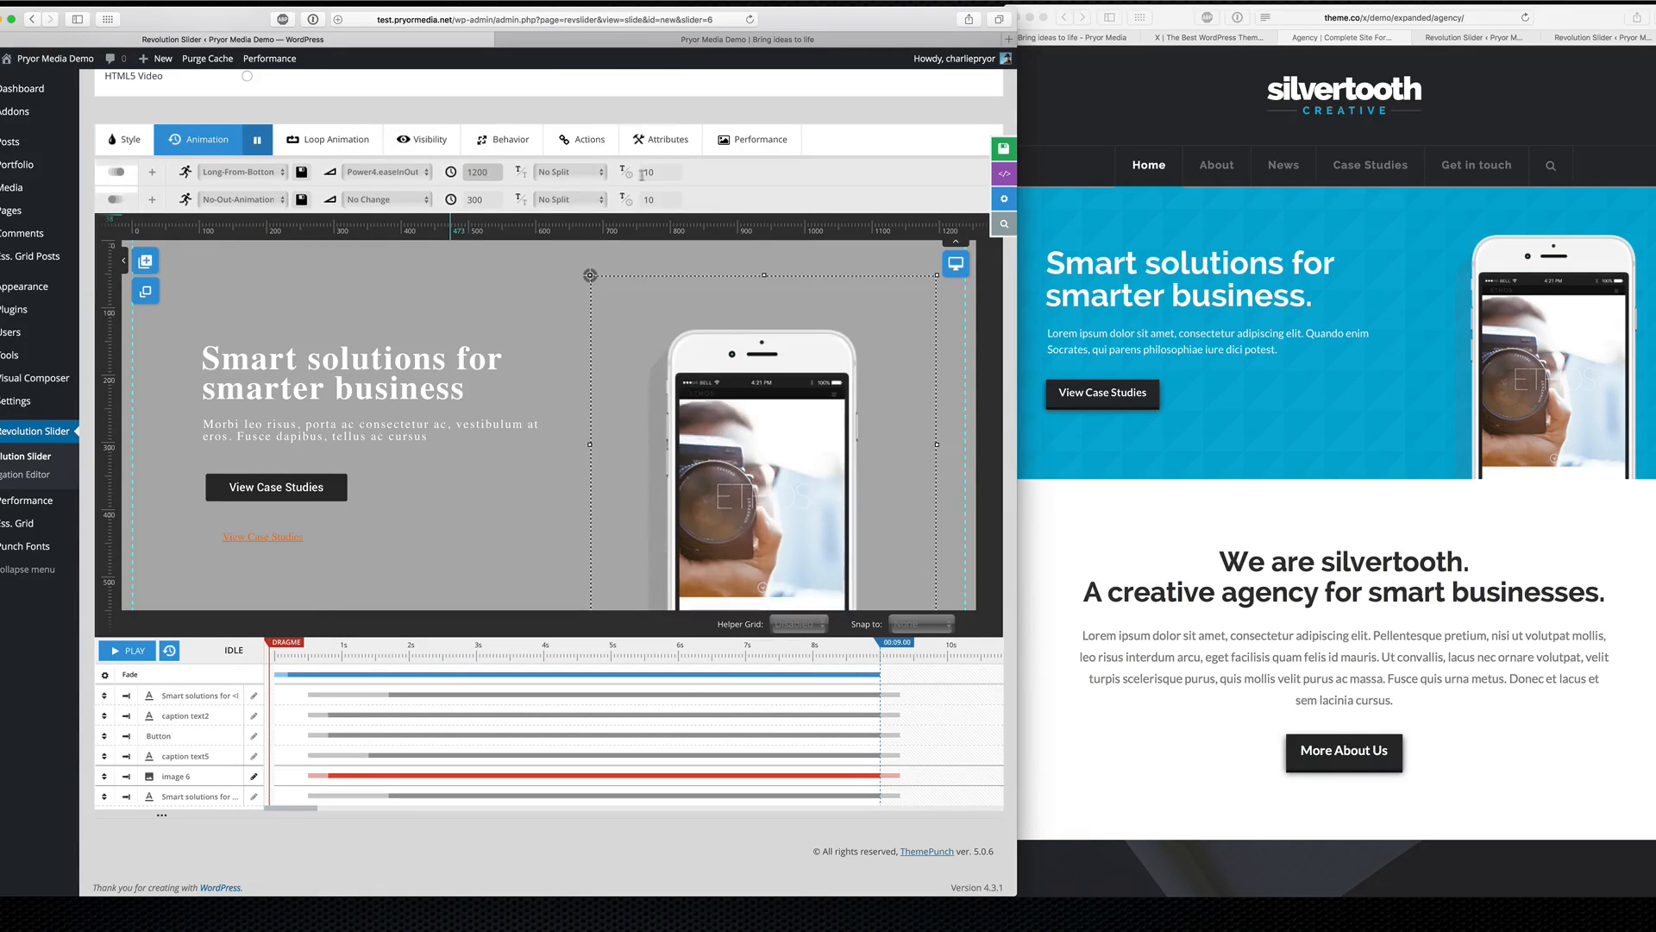
left_click(748, 180)
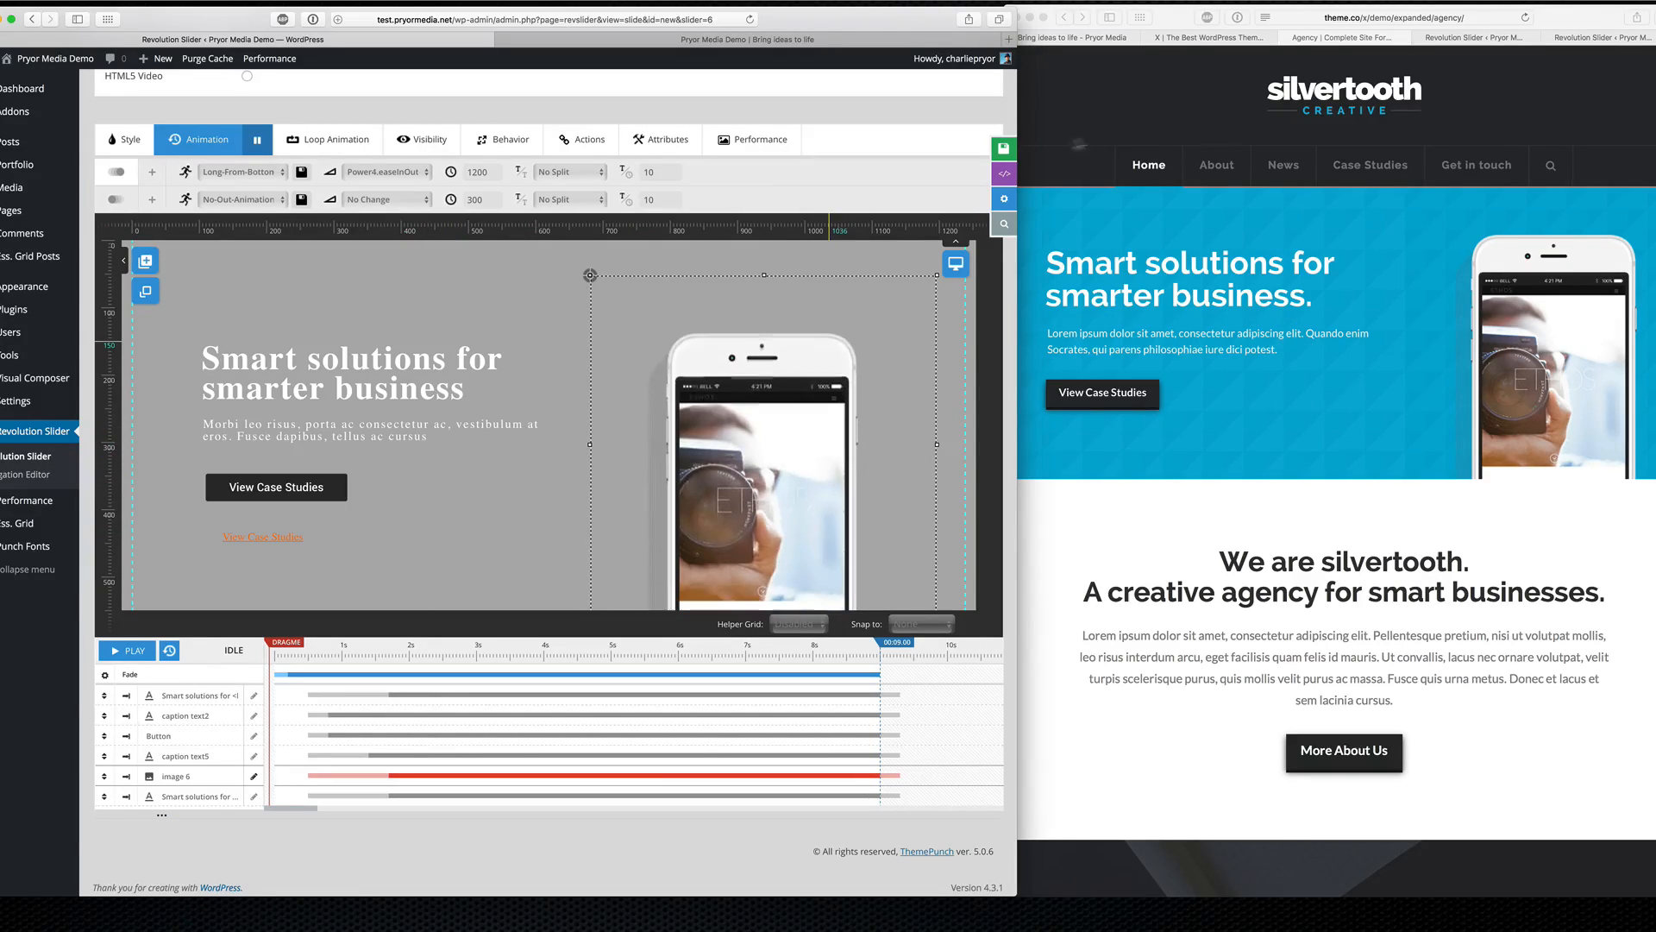
Step: Save the slide and reload the Pryor Media Demo home page to watch the slider's layer animations
left_click(1003, 148)
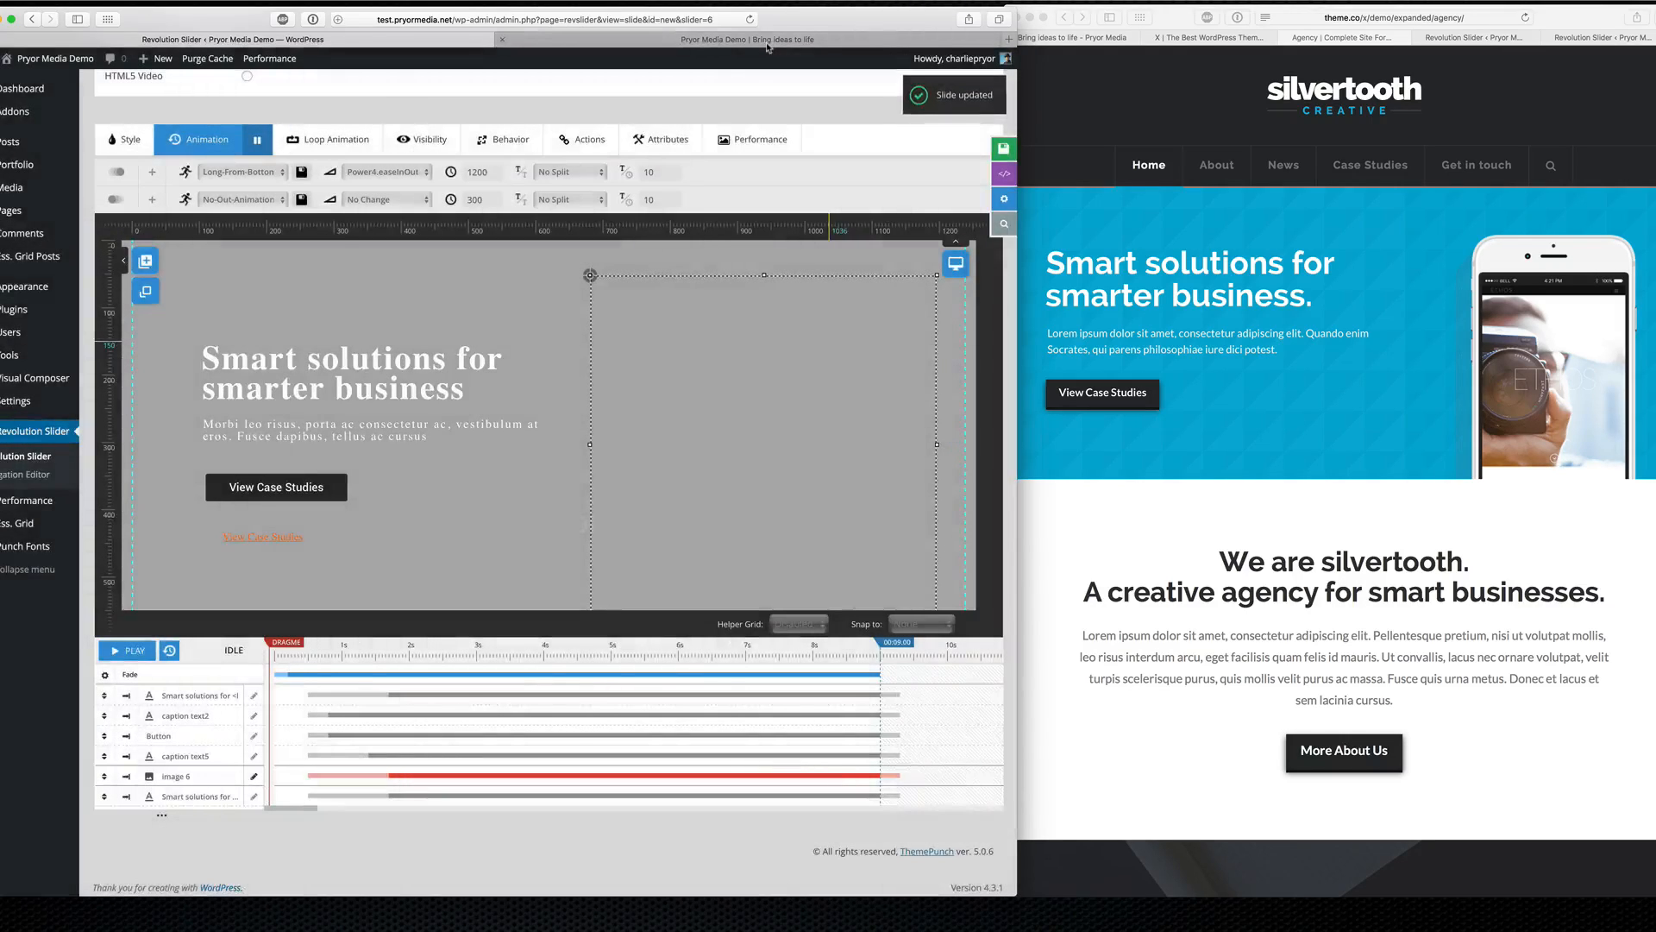
left_click(776, 39)
left_click(695, 18)
key("Return")
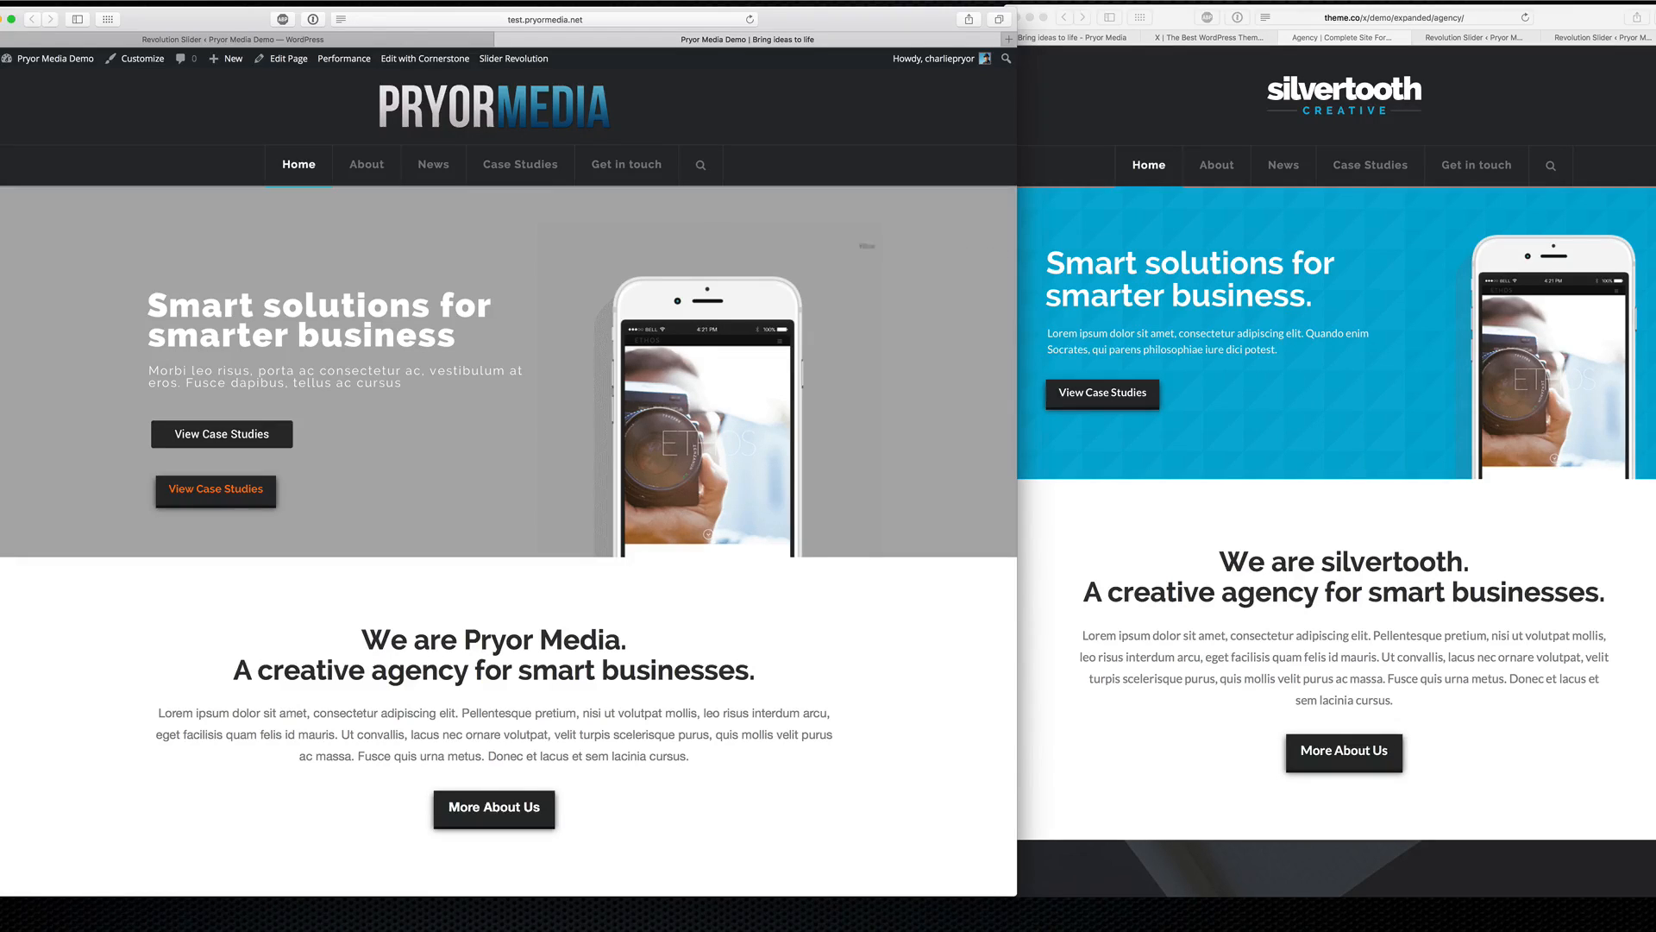
left_click(685, 21)
key("Return")
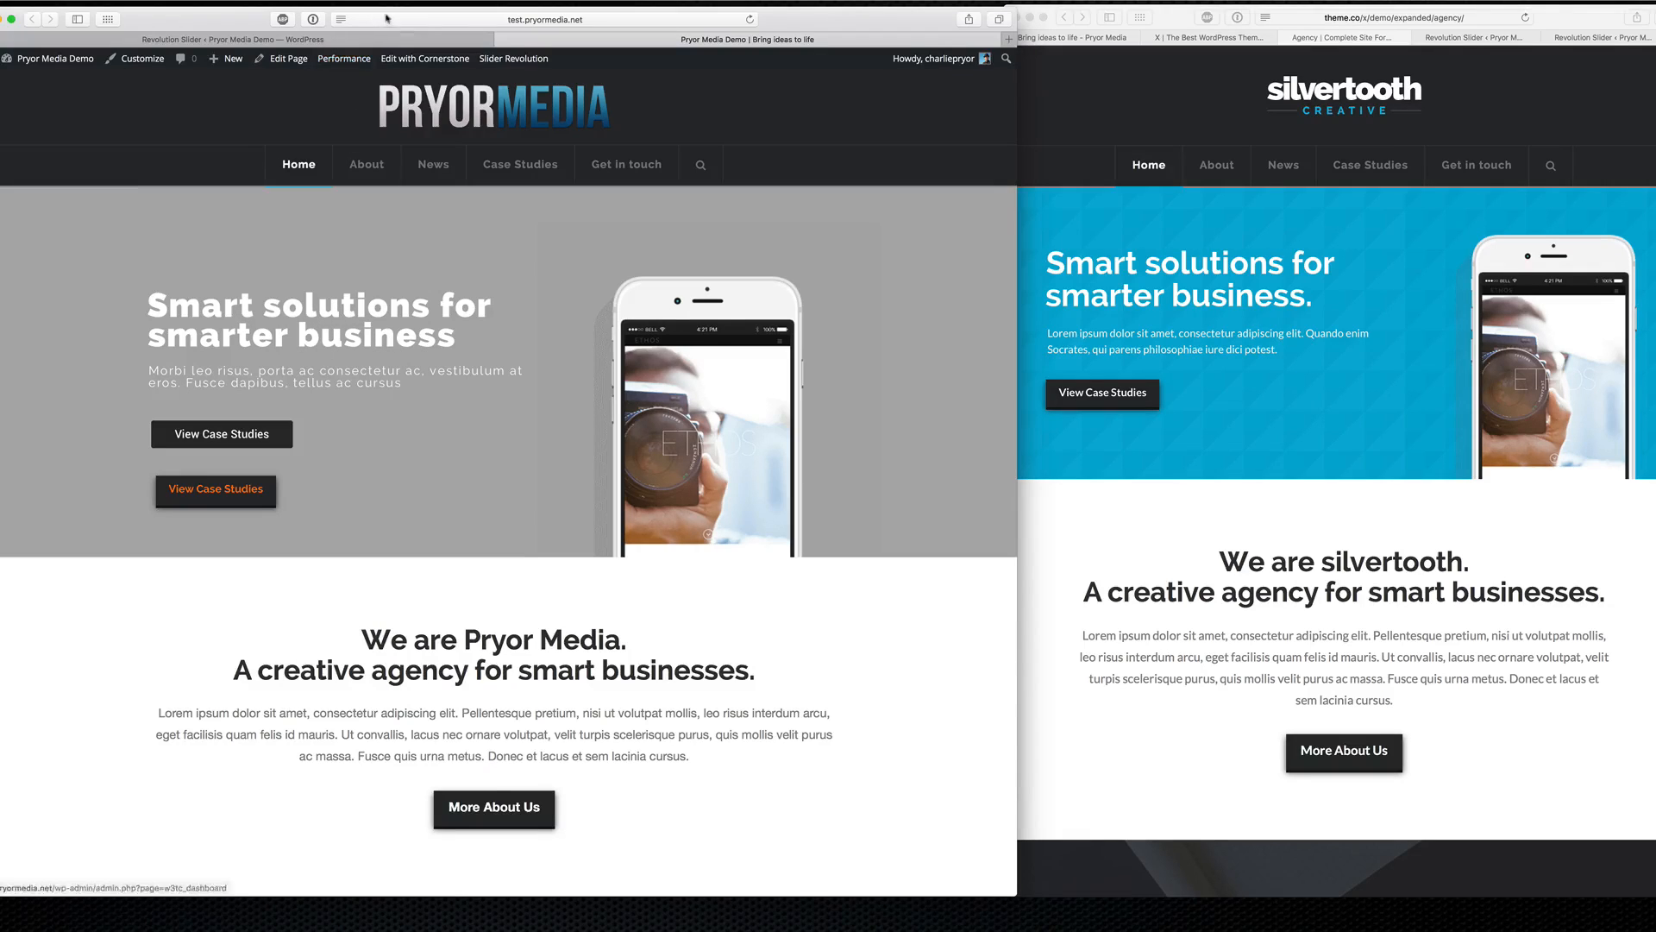
Step: Set the font weight of the "Smart solutions for" and "smarter business" heading layers to 600
key("ctrl+shift+Tab")
left_click(362, 369)
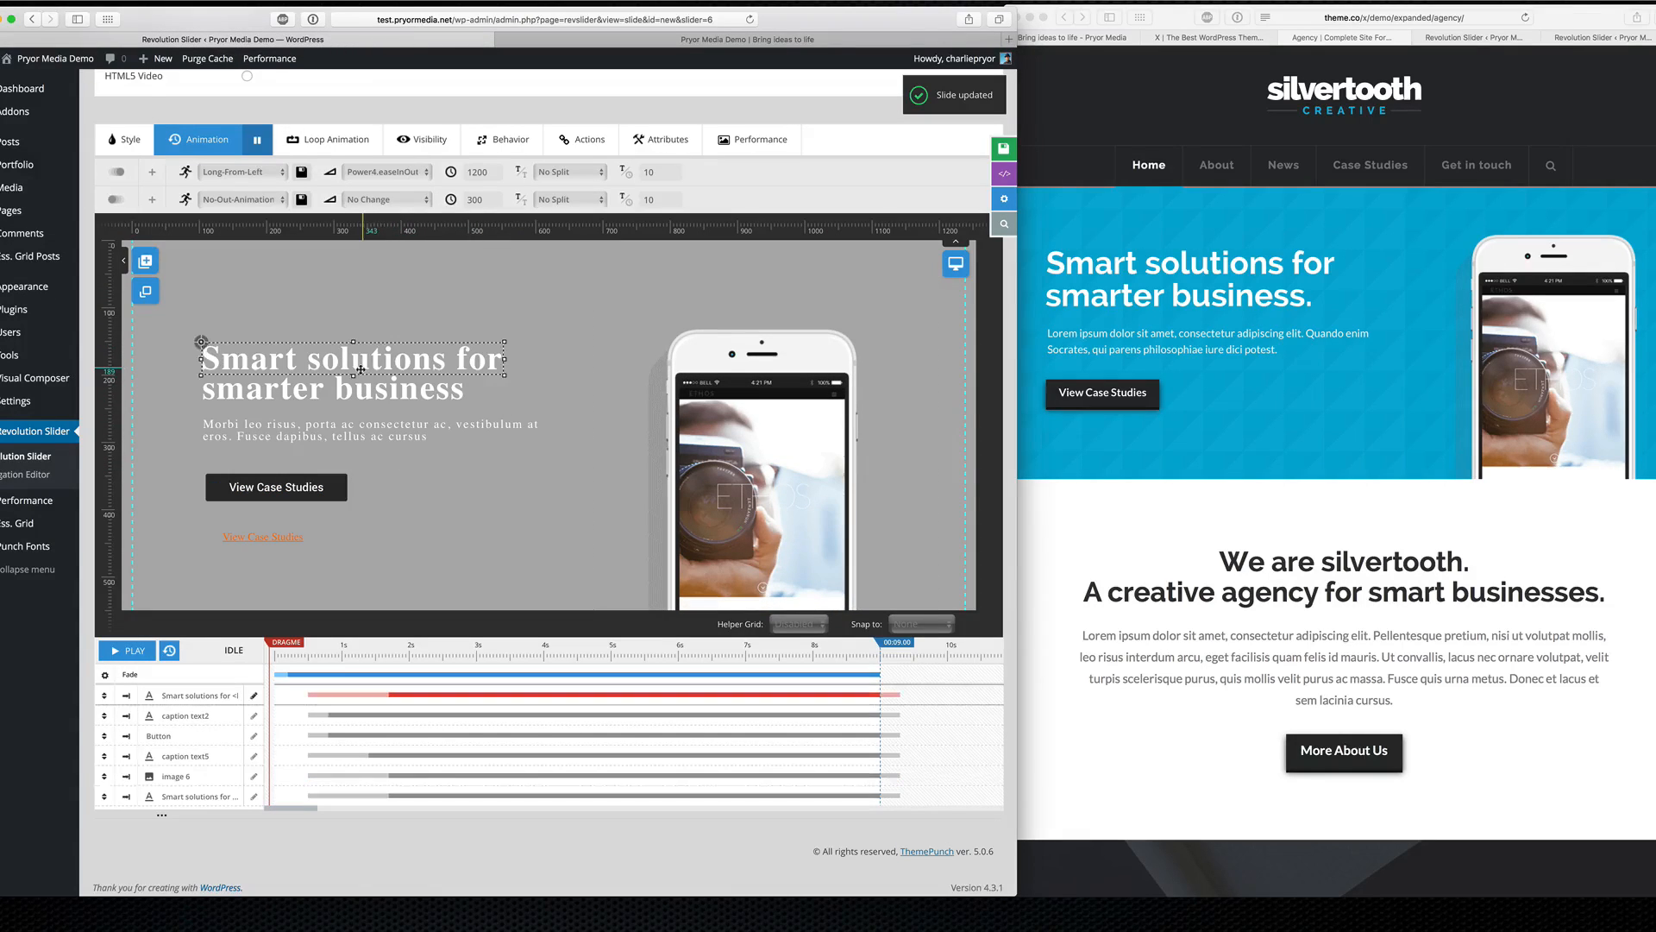
left_click(132, 142)
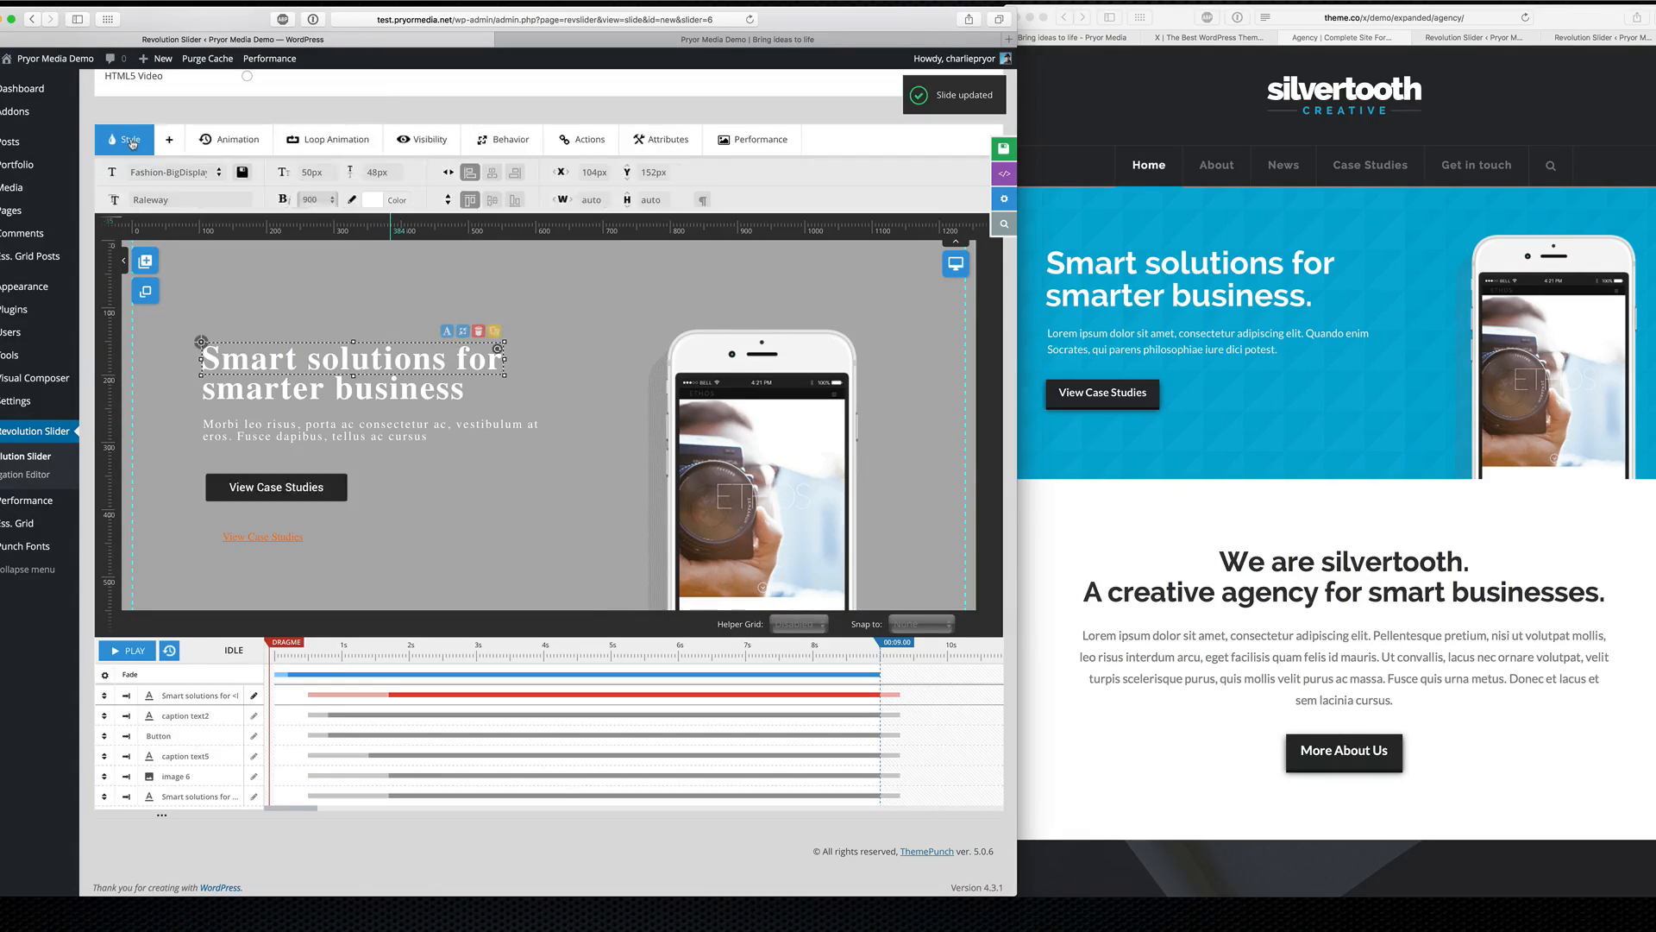
left_click(331, 201)
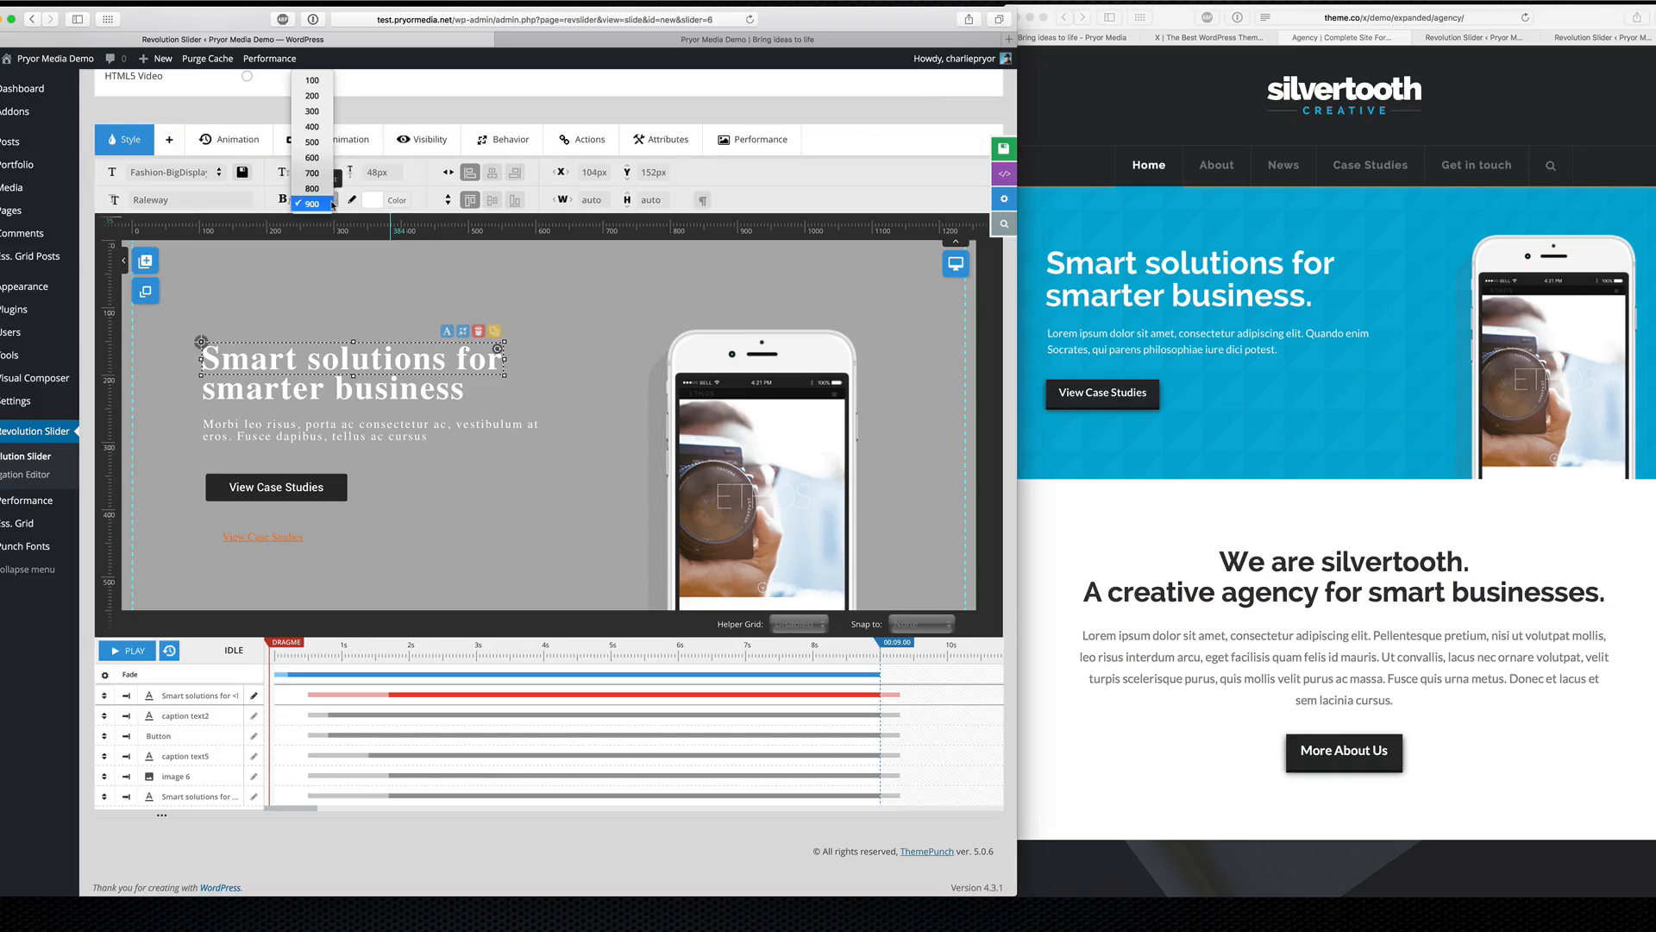
left_click(312, 157)
left_click(324, 394)
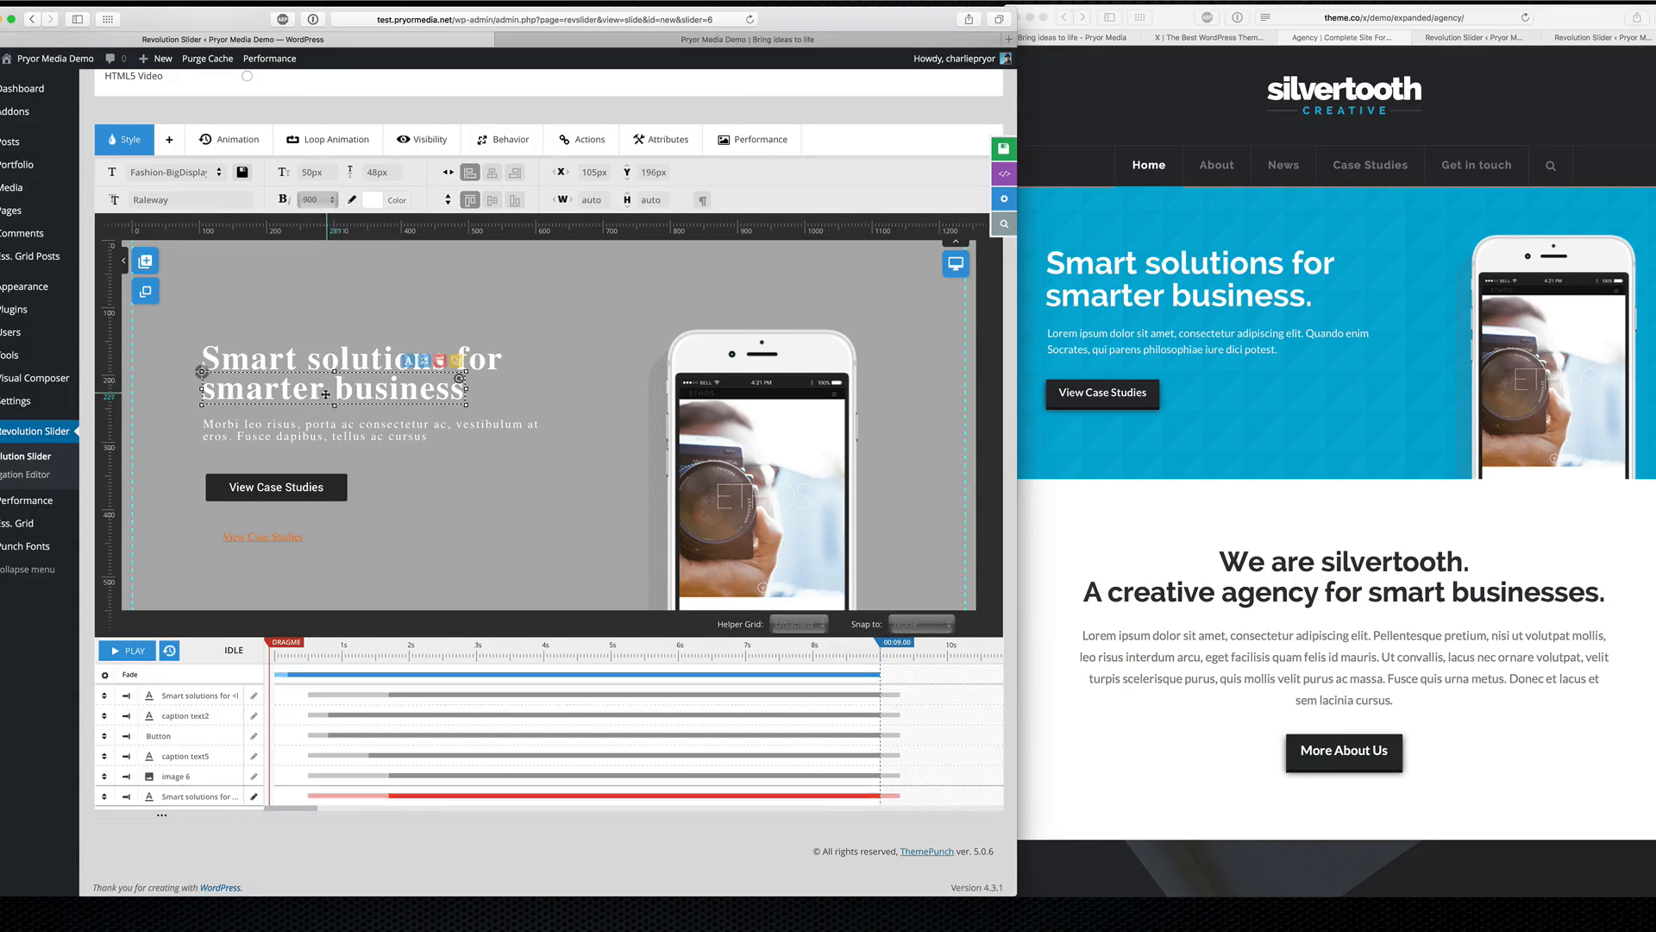
left_click(311, 200)
left_click(313, 158)
Step: Save the slide and reload the Pryor Media Demo home page to check the lighter heading text
left_click(1003, 149)
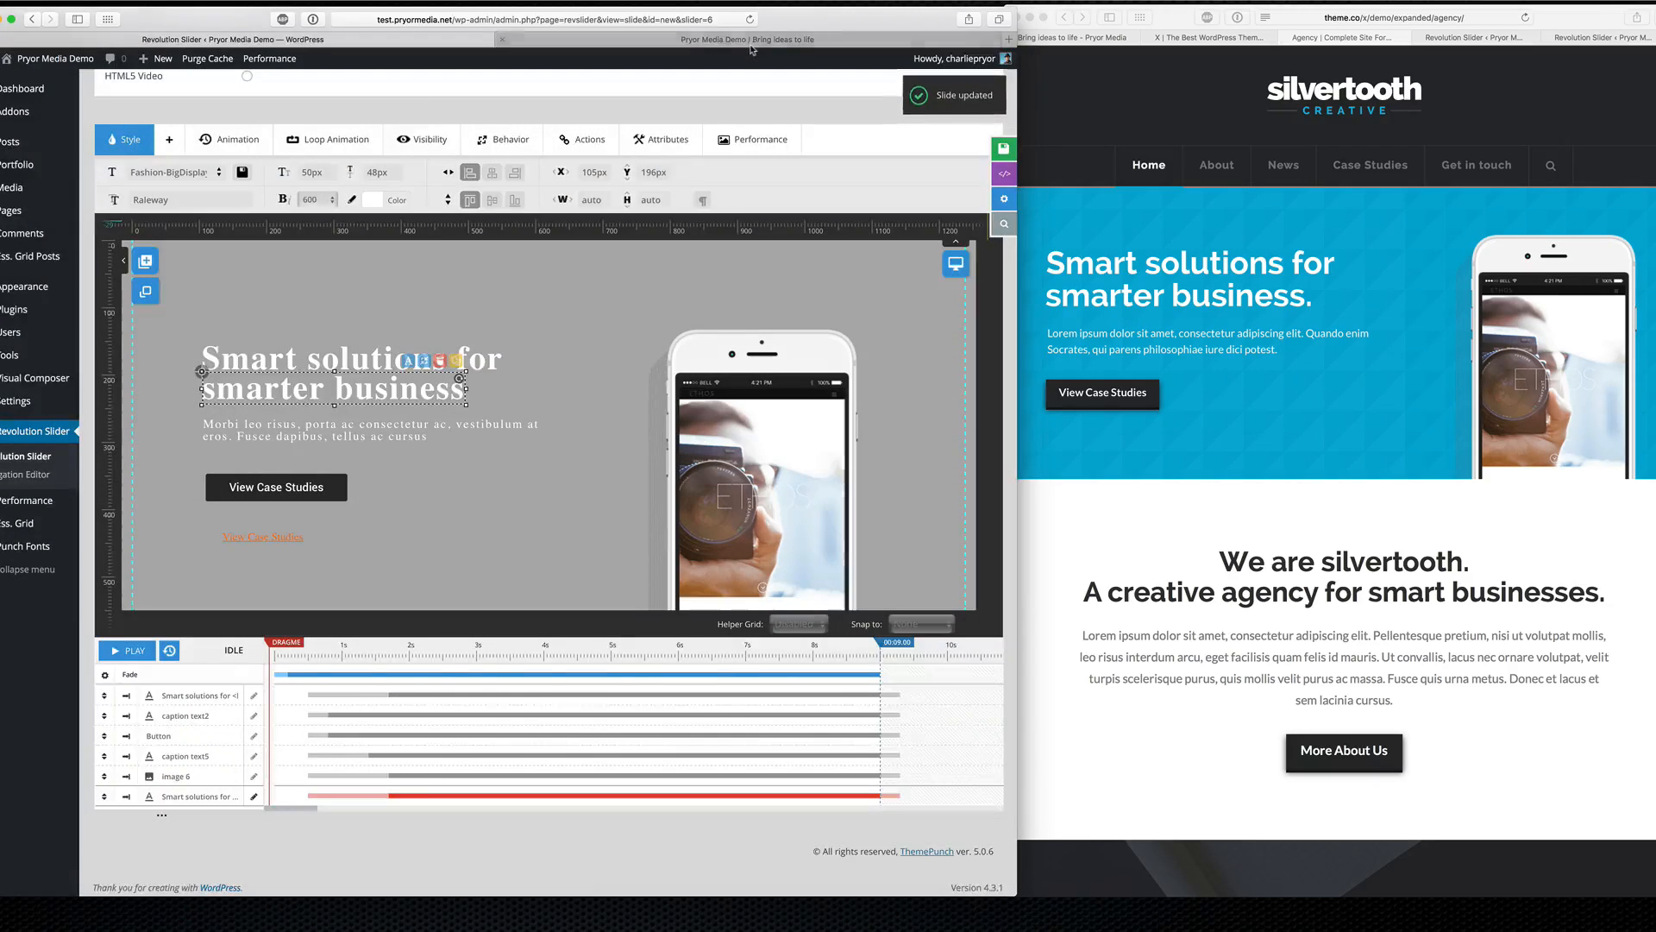
left_click(751, 44)
key("super+l")
key("Return")
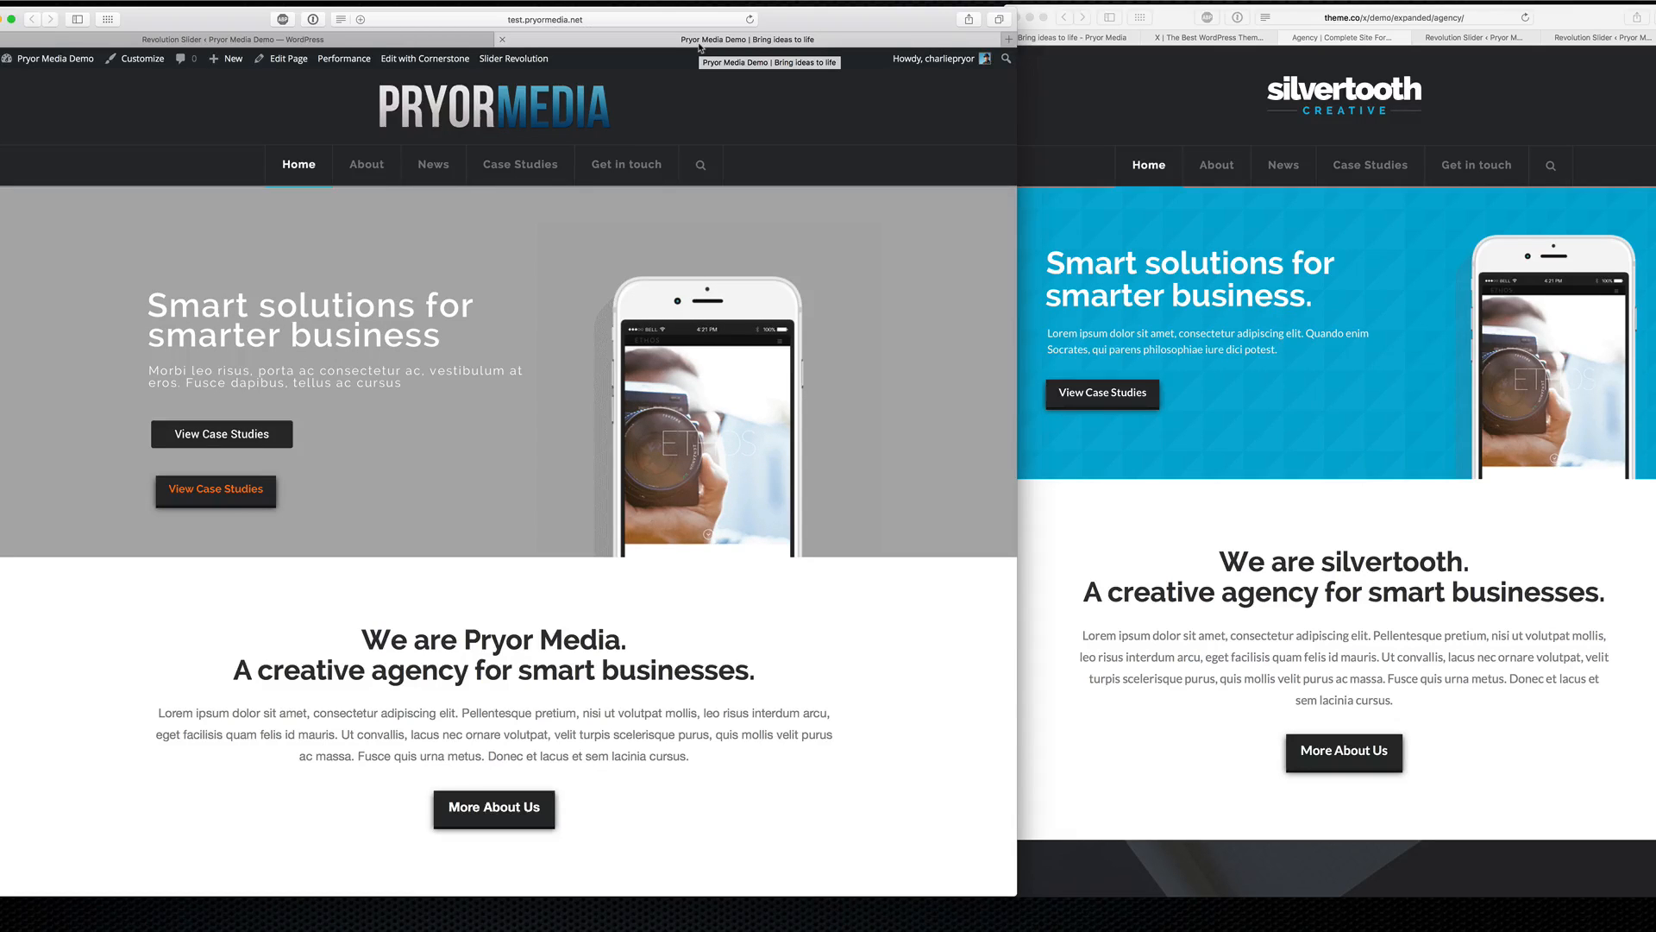
Step: Back in the slide editor, move the "smarter business" layer directly below the "Smart solutions for" layer in the timeline
left_click(438, 41)
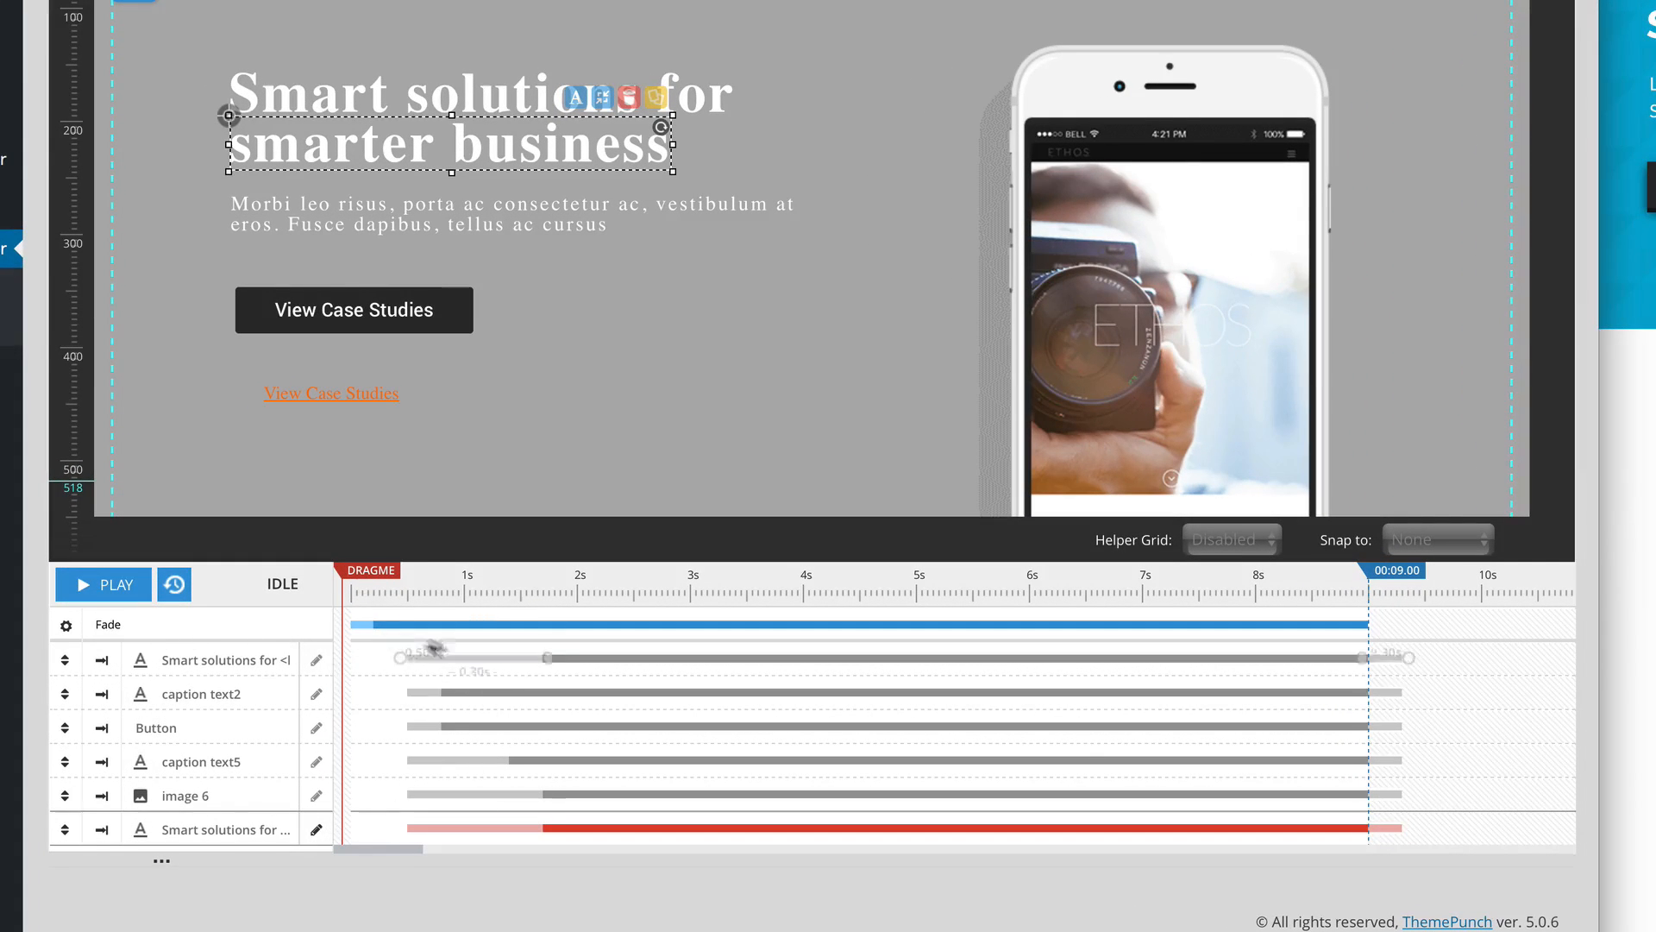
left_click(244, 800)
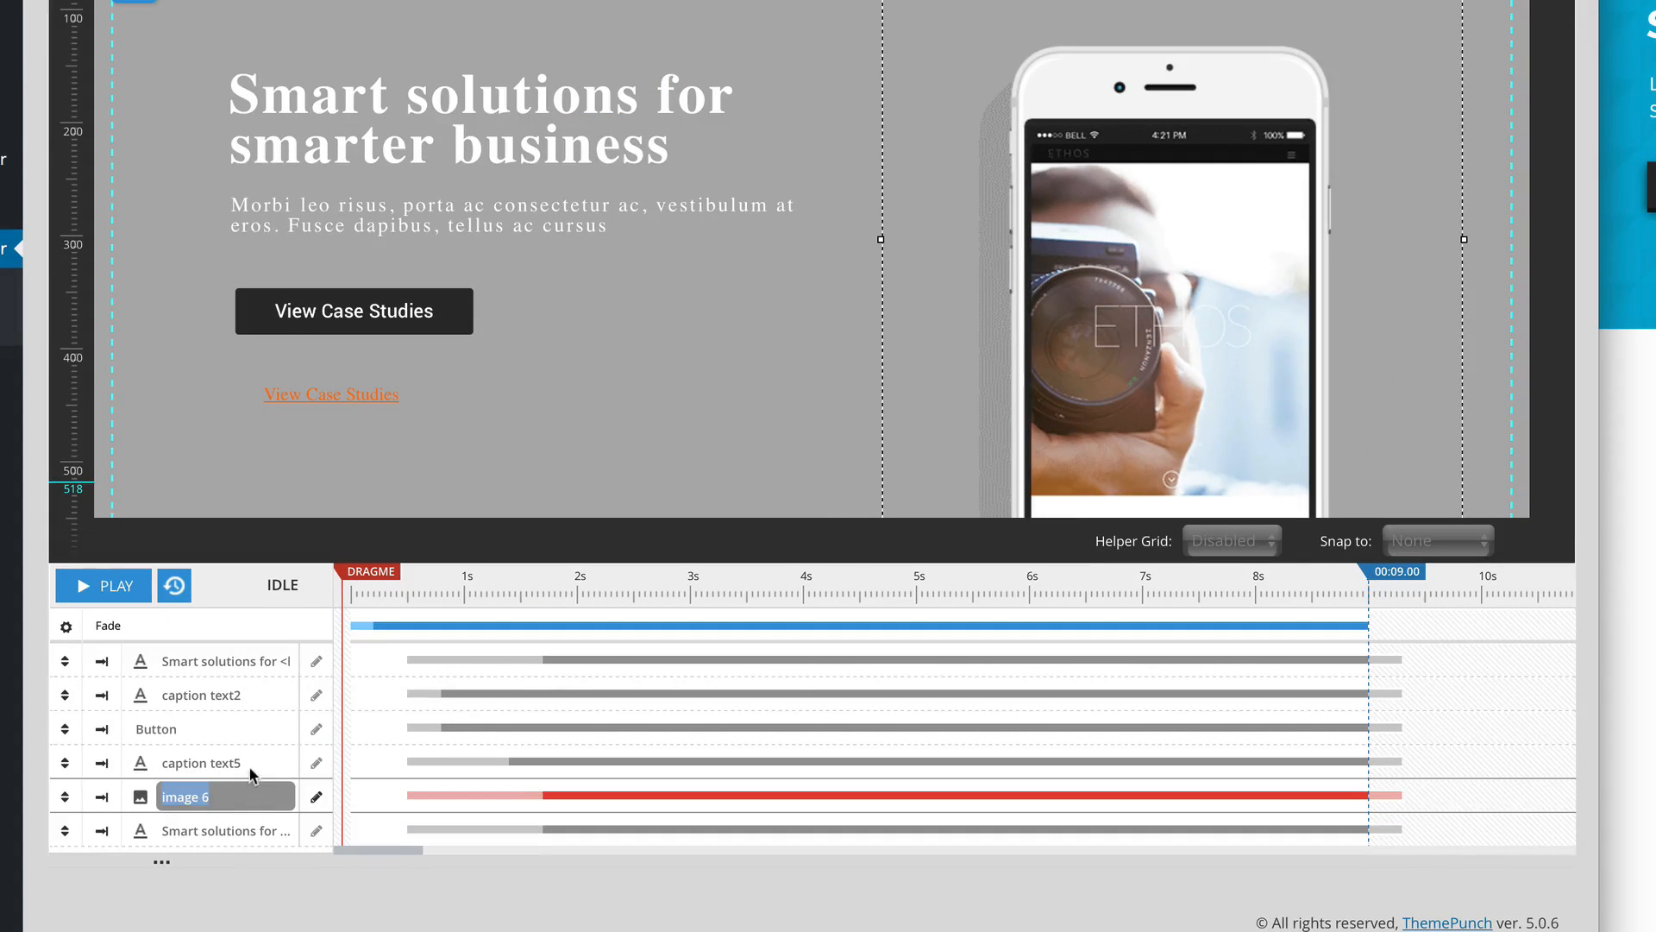
left_click(251, 767)
left_click(257, 730)
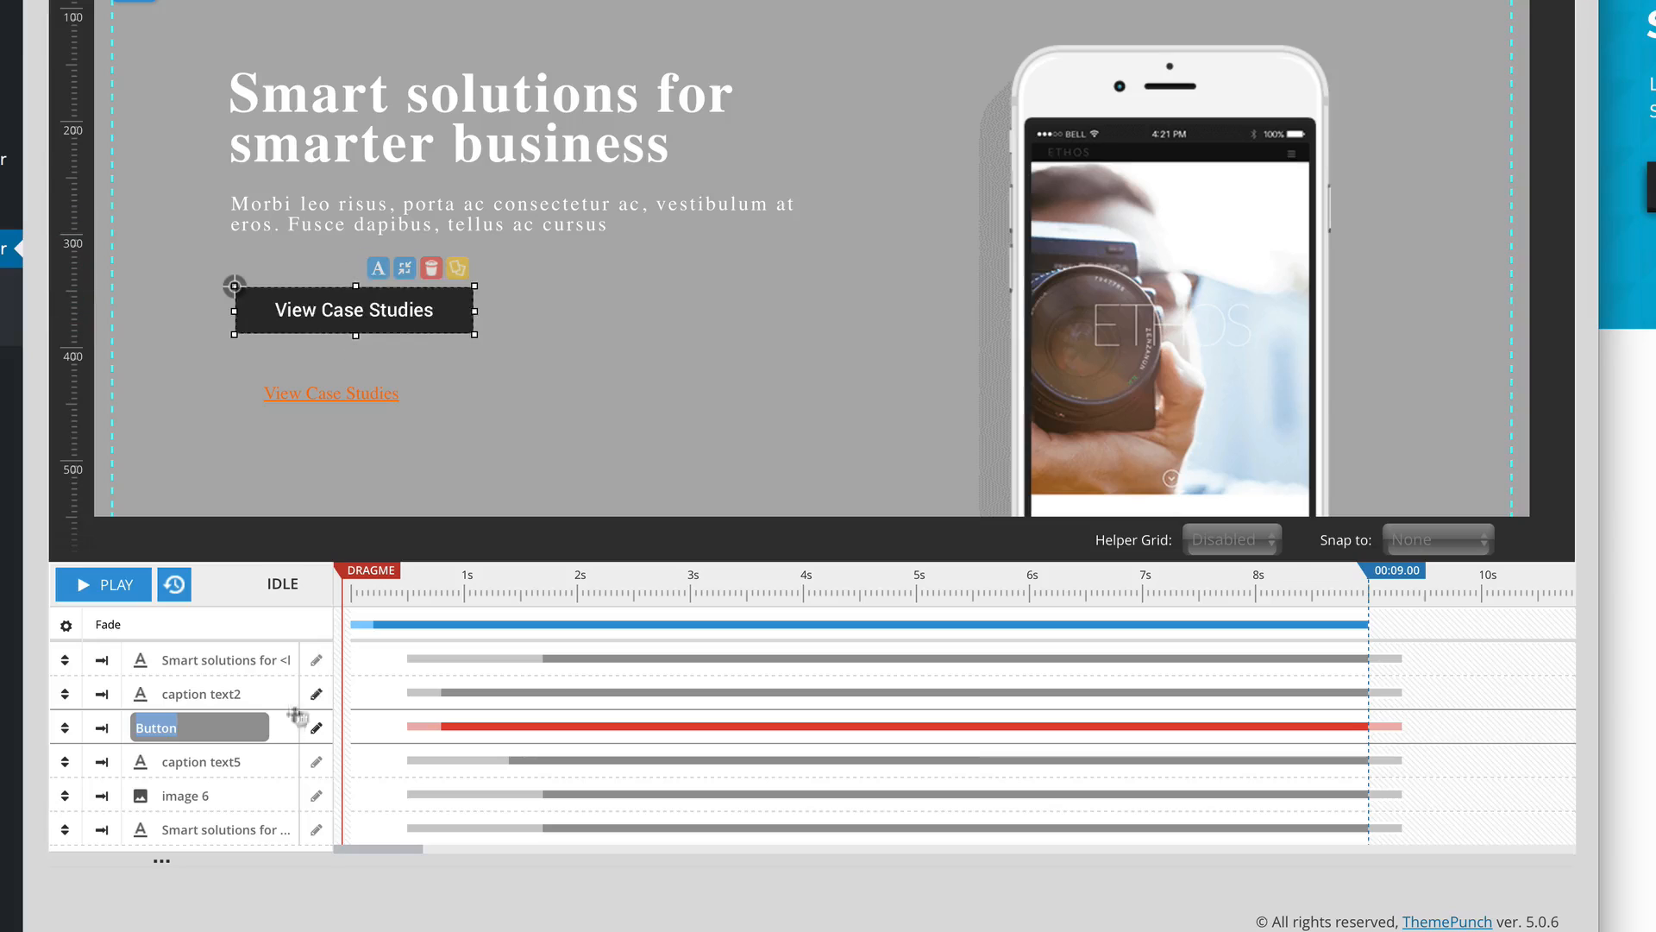
left_click(235, 828)
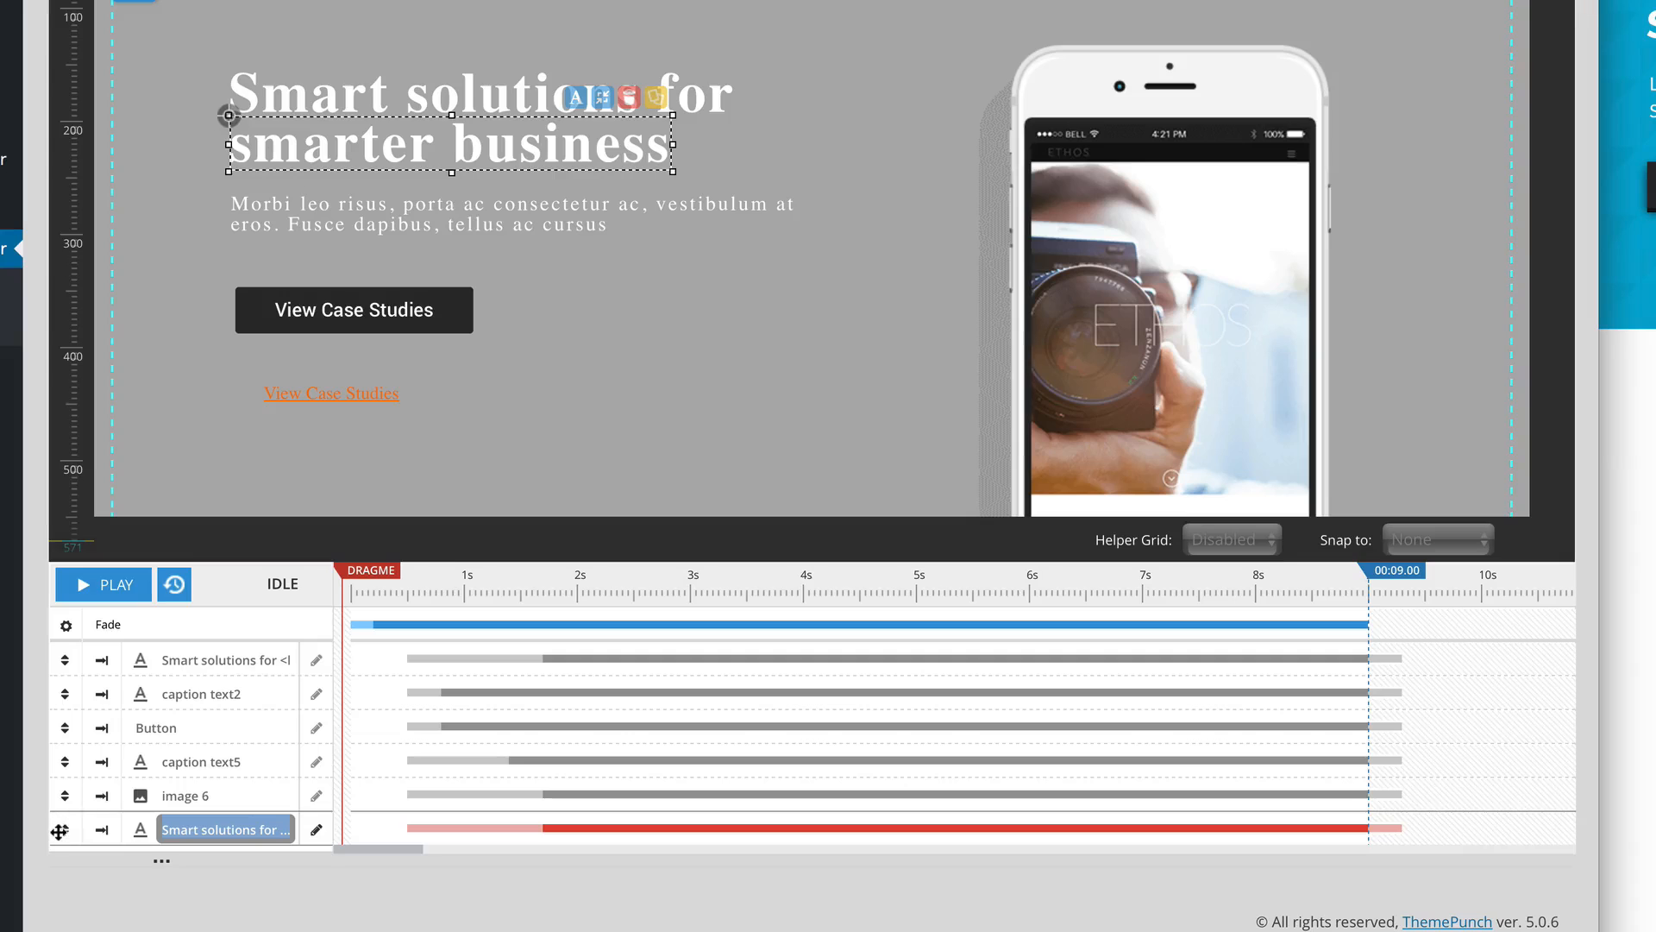
left_click_drag(58, 831, 63, 693)
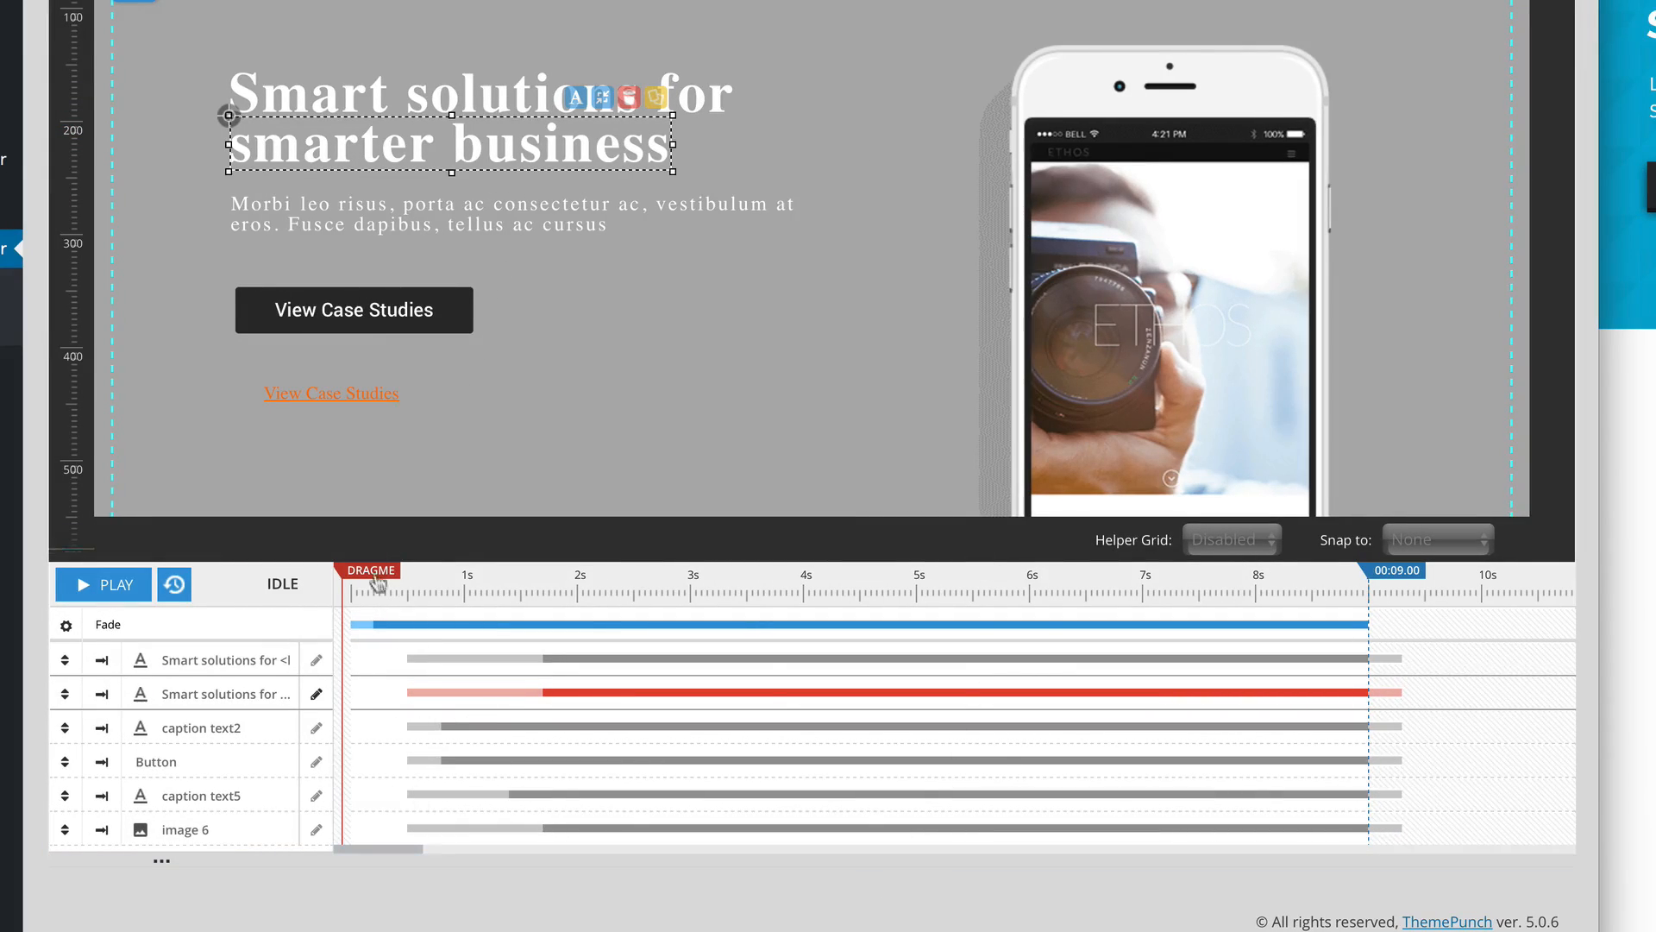
Step: Delay the start of the "smarter business" layer on the timeline to about 0.8 seconds
mouse_move(419, 670)
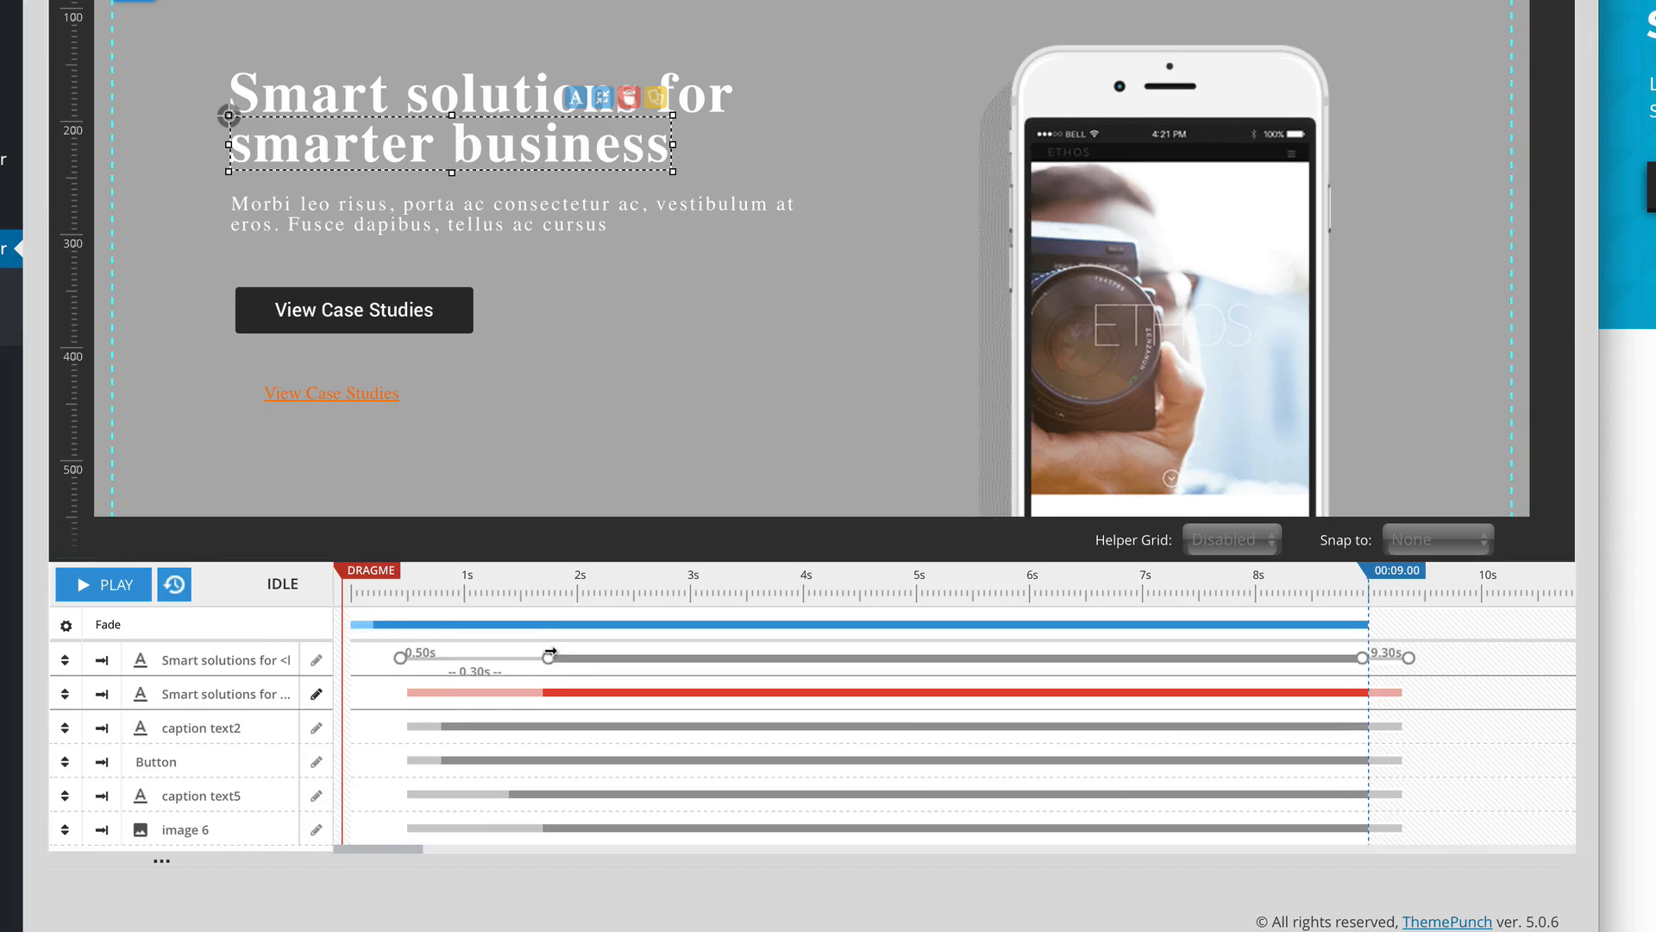
left_click_drag(401, 691, 403, 691)
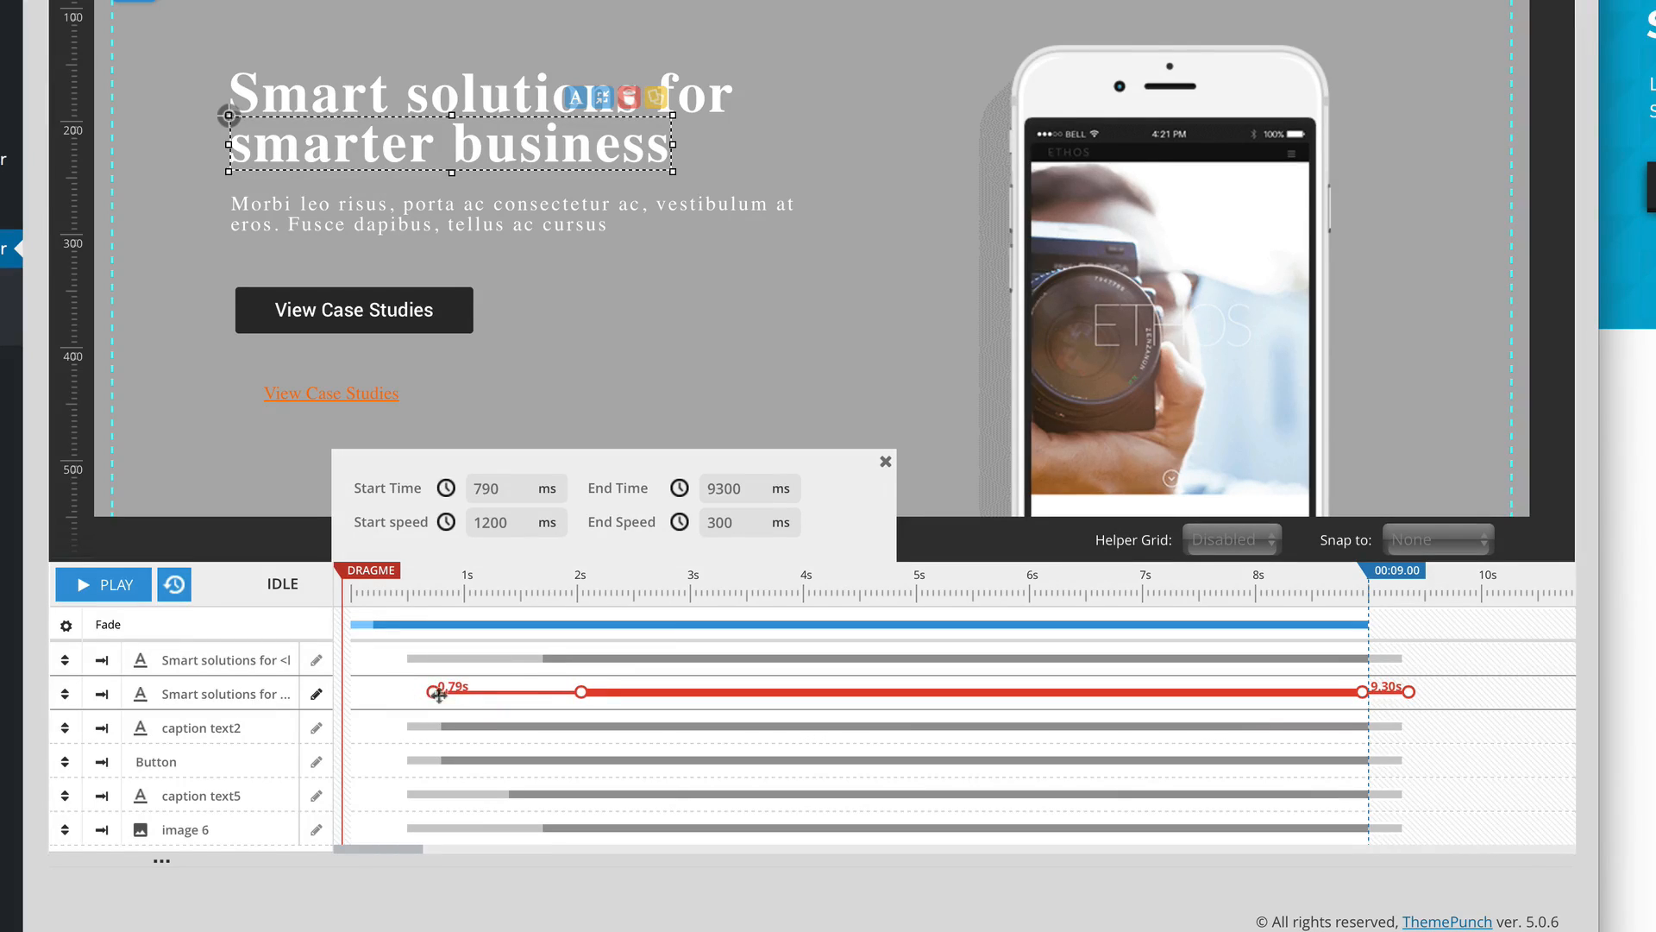
mouse_move(434, 691)
left_mouse_down()
mouse_move(404, 689)
mouse_move(422, 689)
left_mouse_up()
Step: Identify the paragraph and button layers in the timeline and delay the paragraph layer's start to about 2.13 seconds
left_click(236, 727)
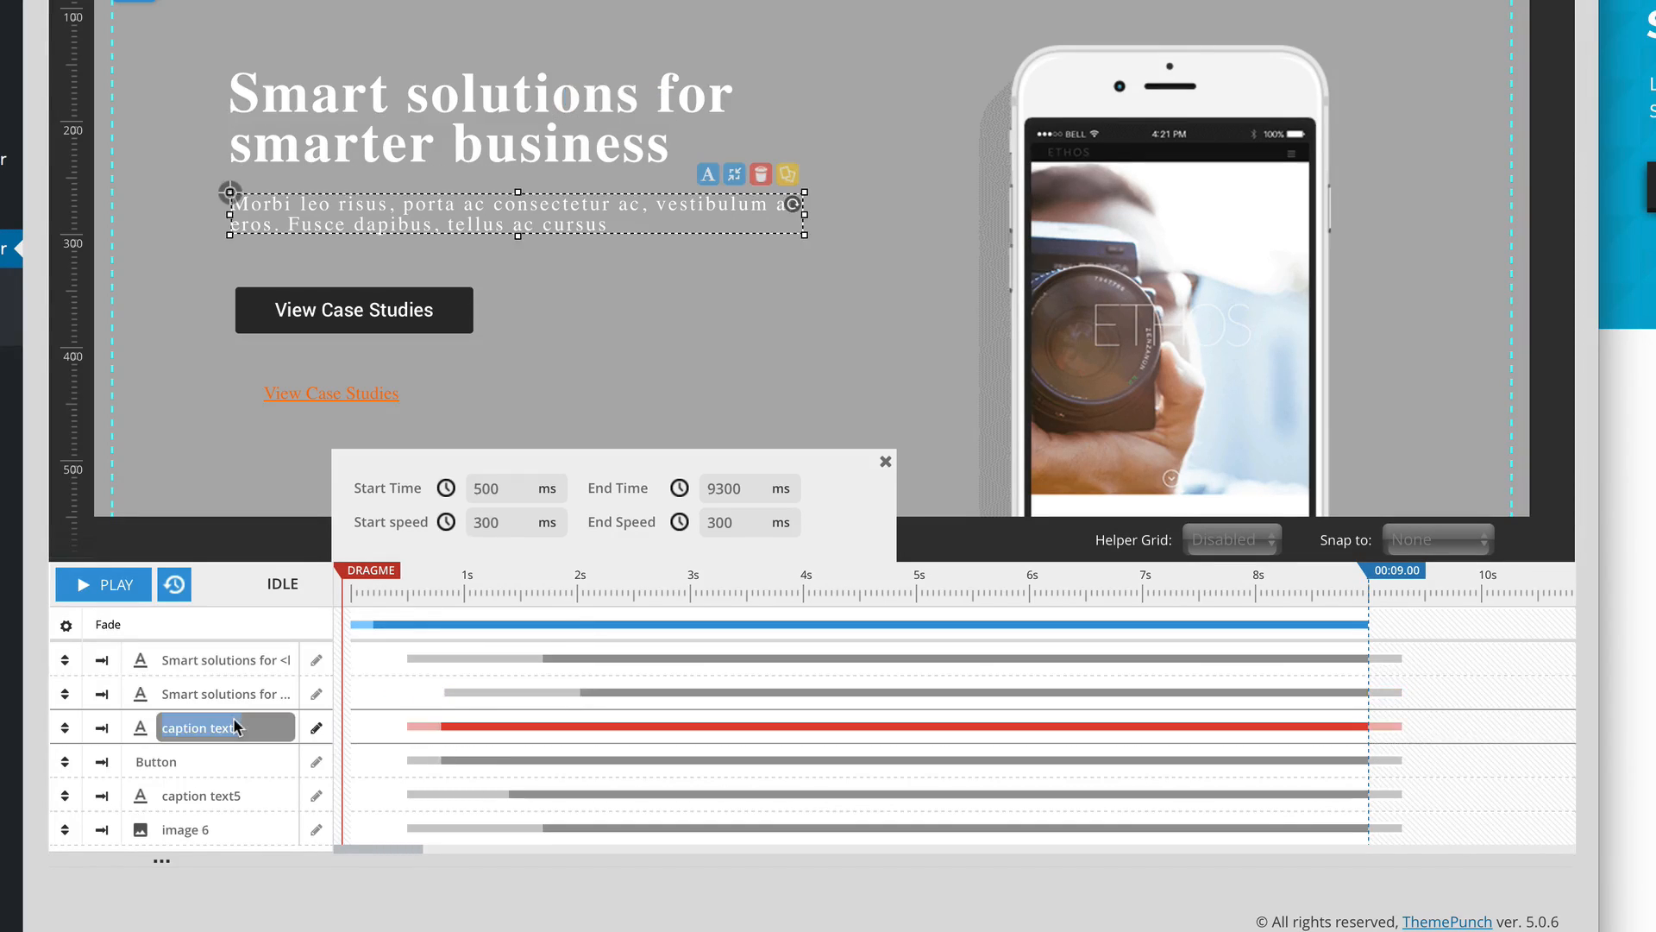
left_click(255, 761)
left_click(264, 792)
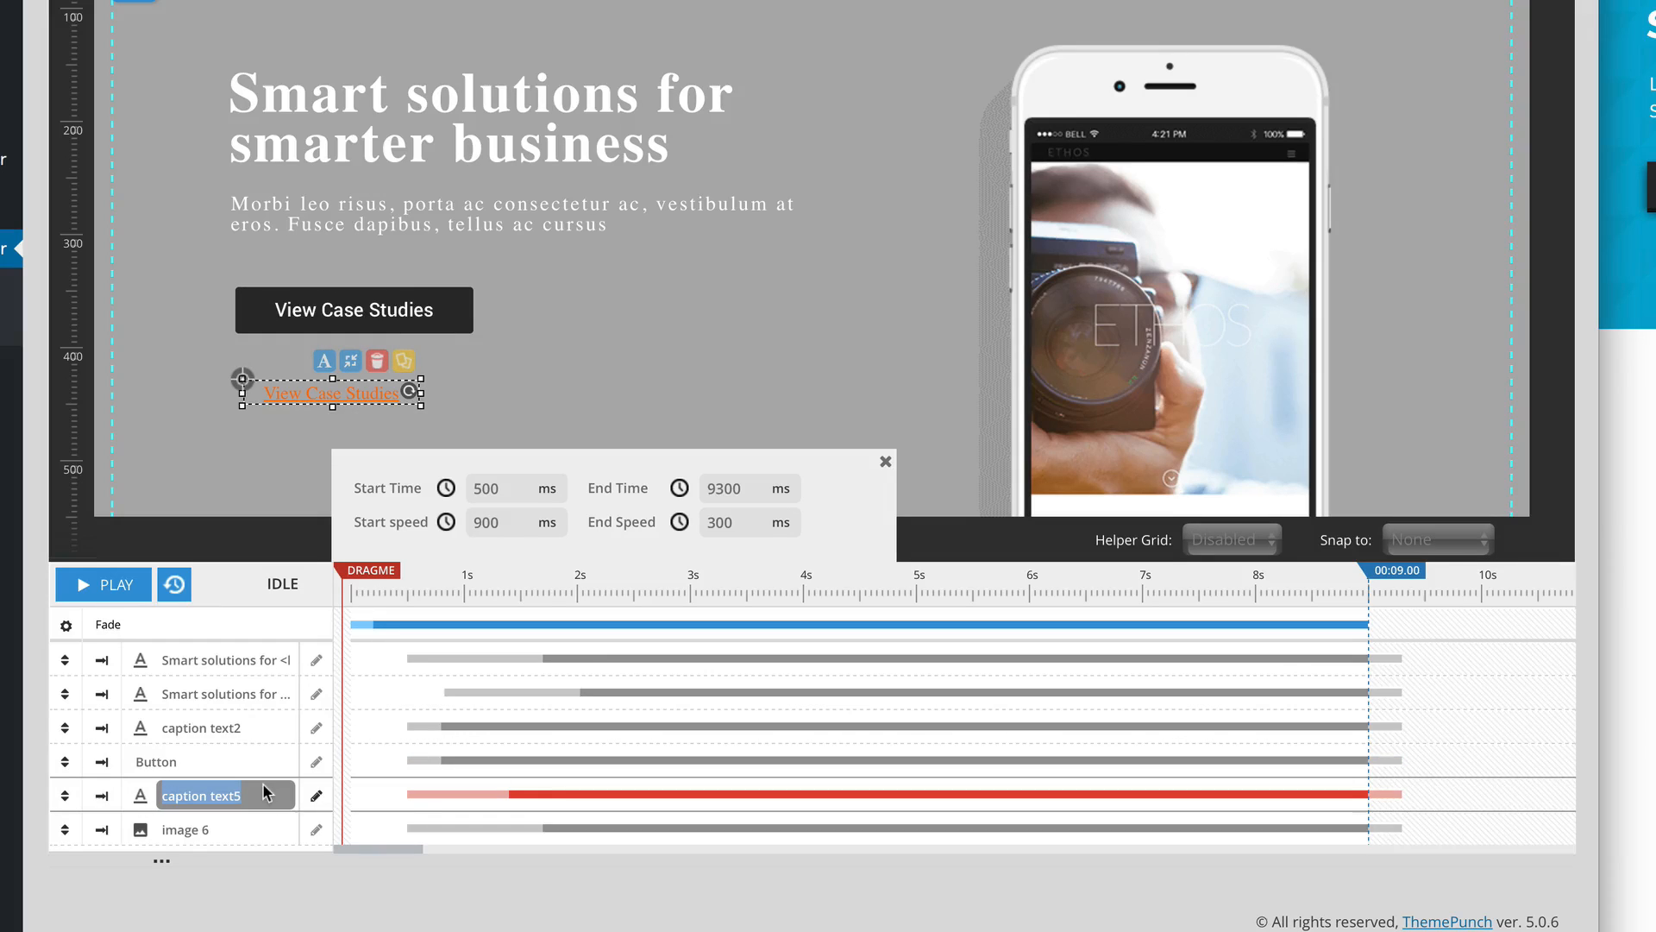
left_click(420, 879)
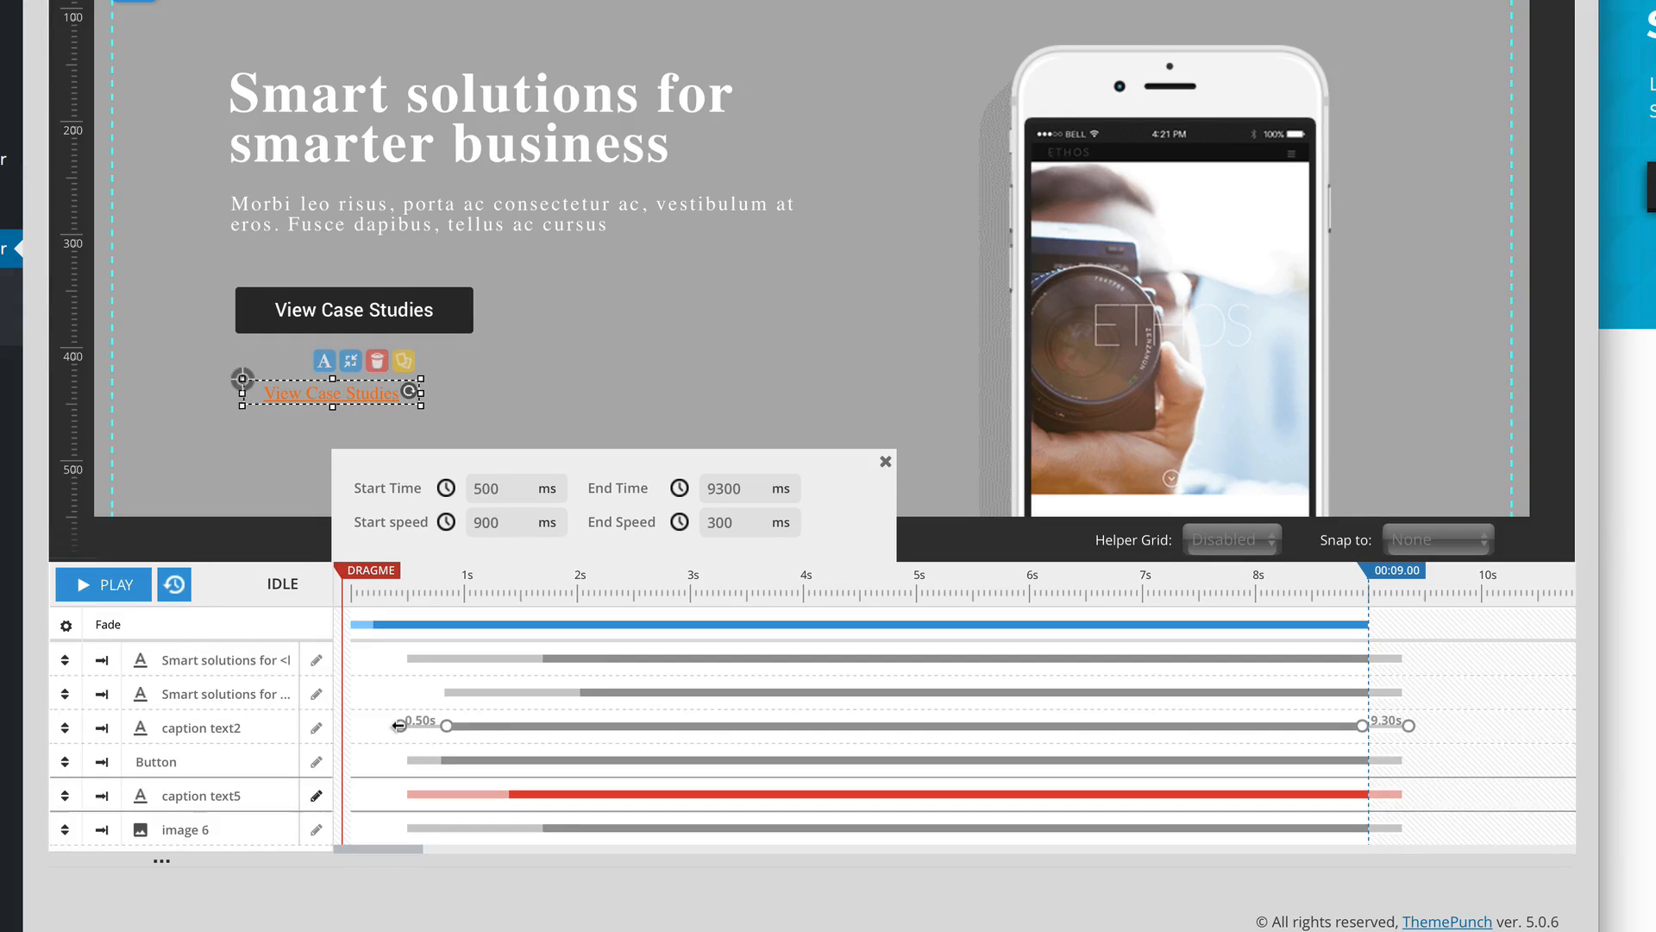
left_click_drag(399, 726, 532, 728)
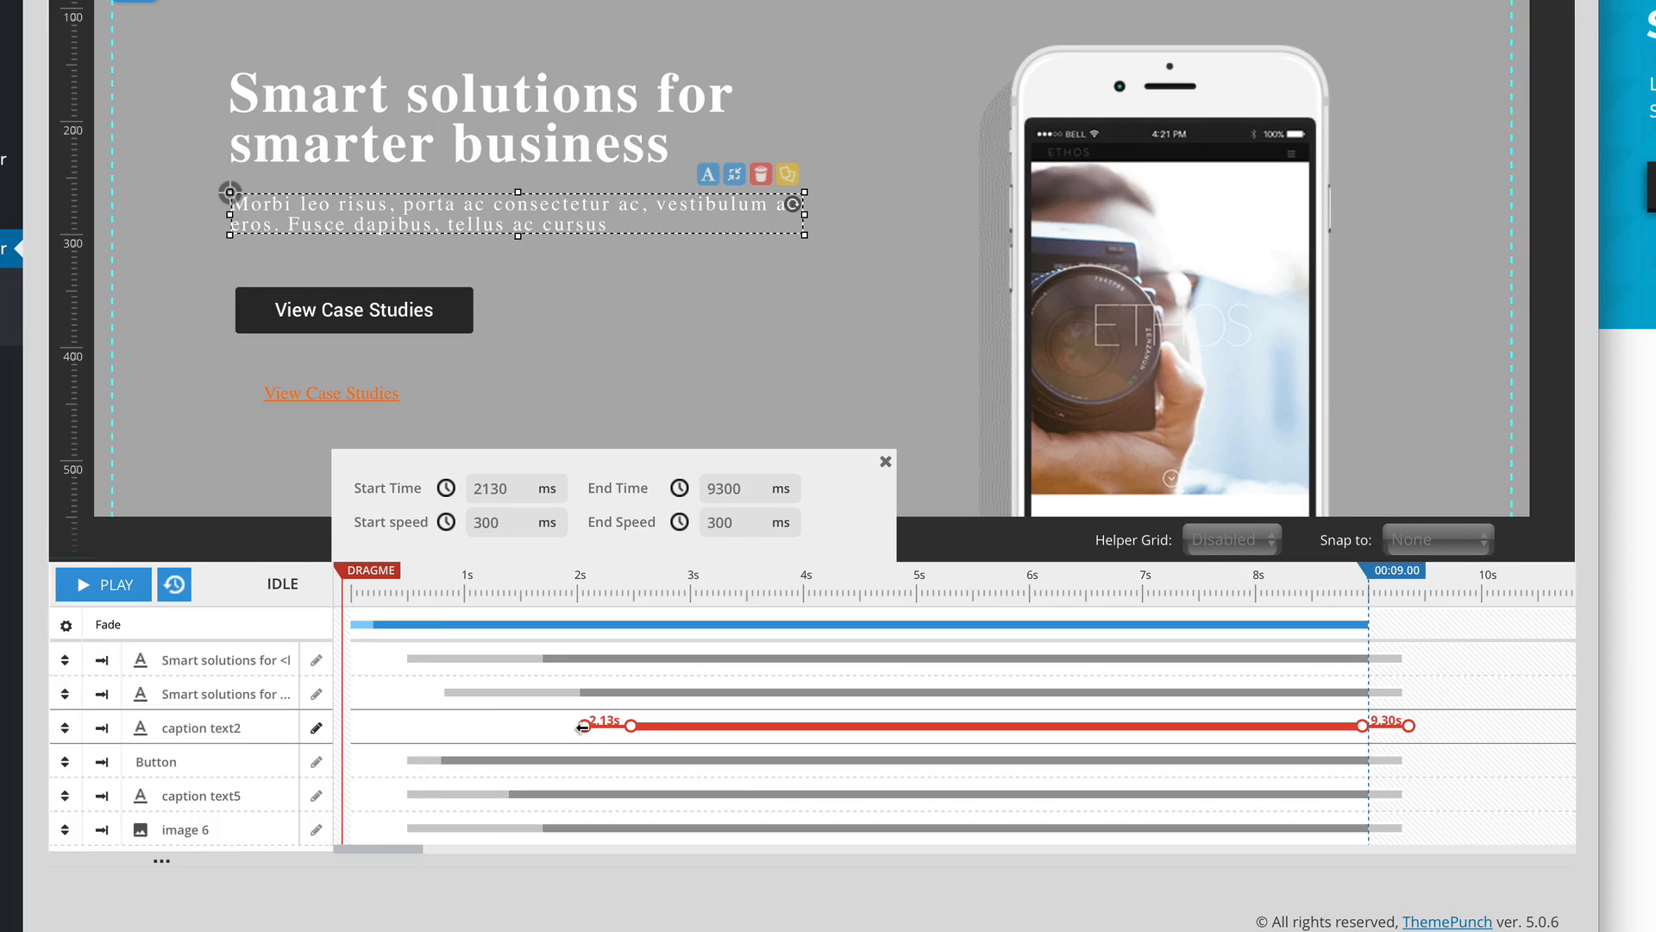
Step: Stagger the layers' timeline starts: paragraph about 1.86 s, button about 2.32 s, orange link about 2.4 s and phone image about 3.29 s
left_click_drag(553, 726, 624, 726)
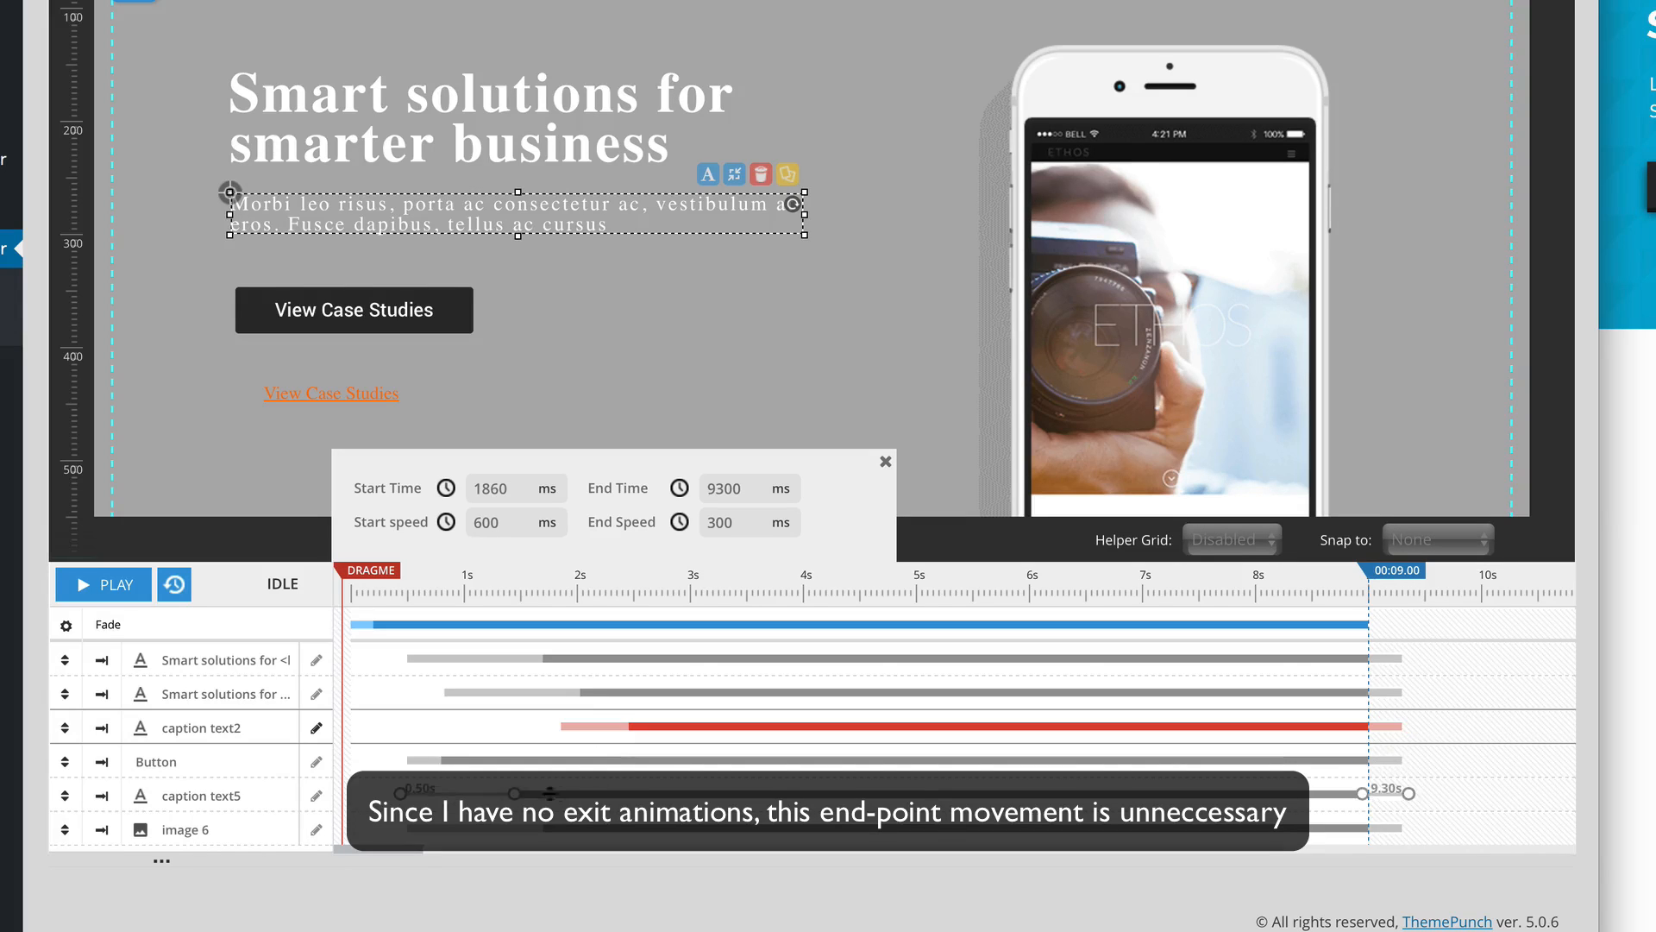
mouse_move(415, 775)
left_click_drag(399, 761, 590, 759)
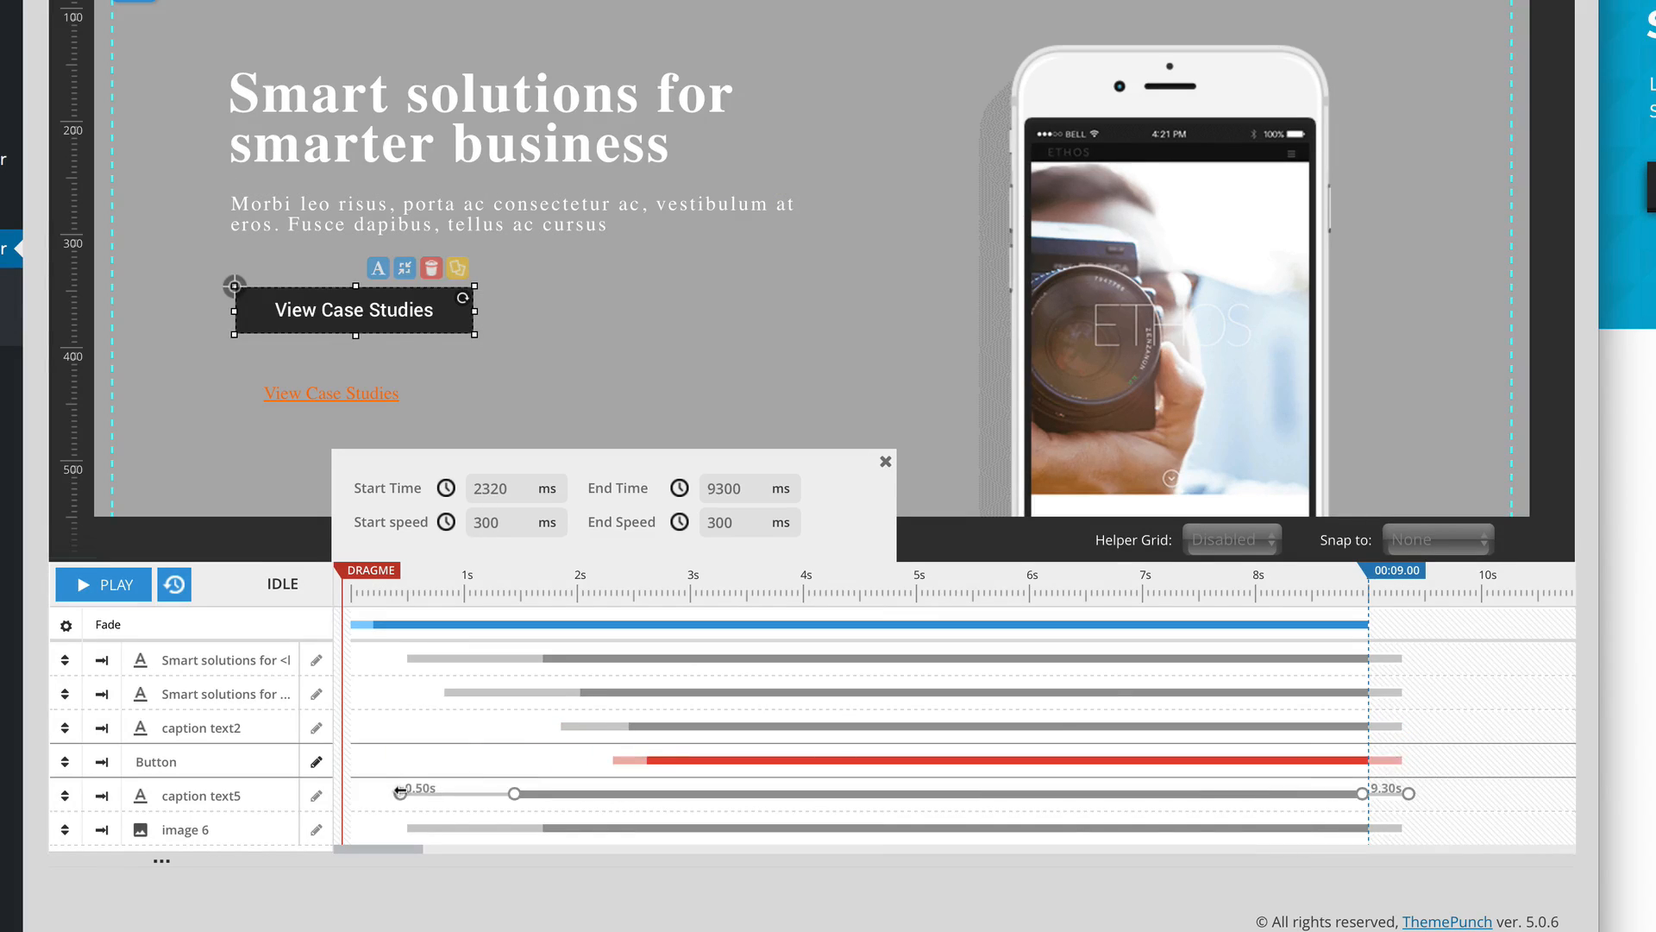
left_click_drag(399, 793, 604, 791)
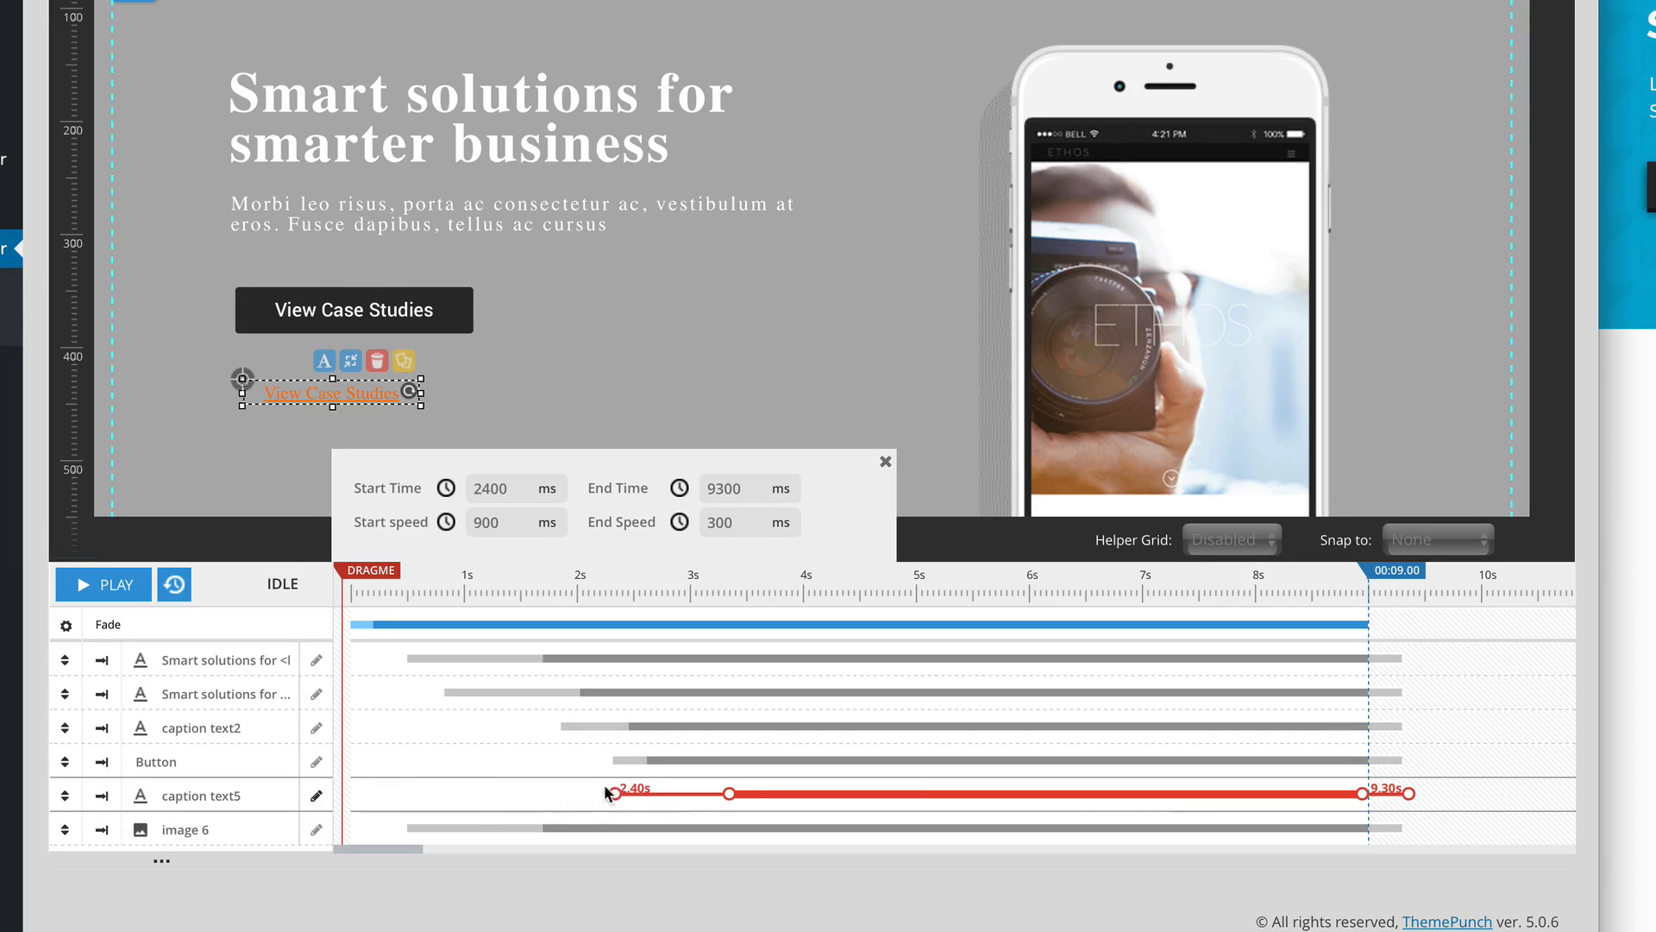
left_click(191, 830)
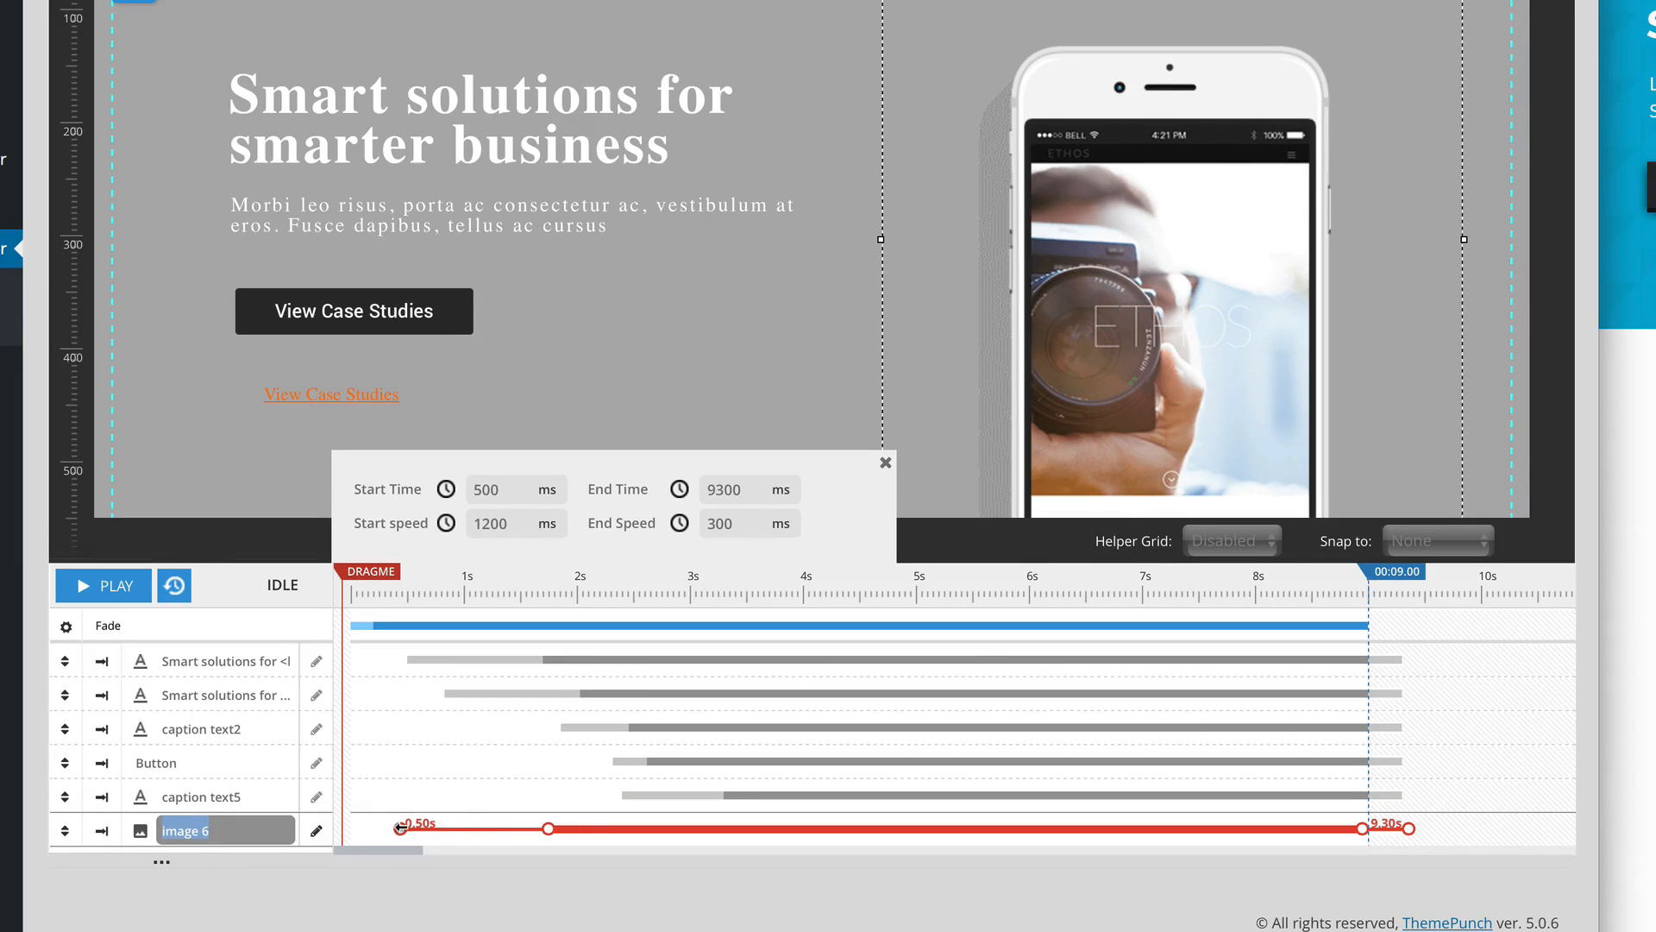
left_click_drag(399, 828, 717, 828)
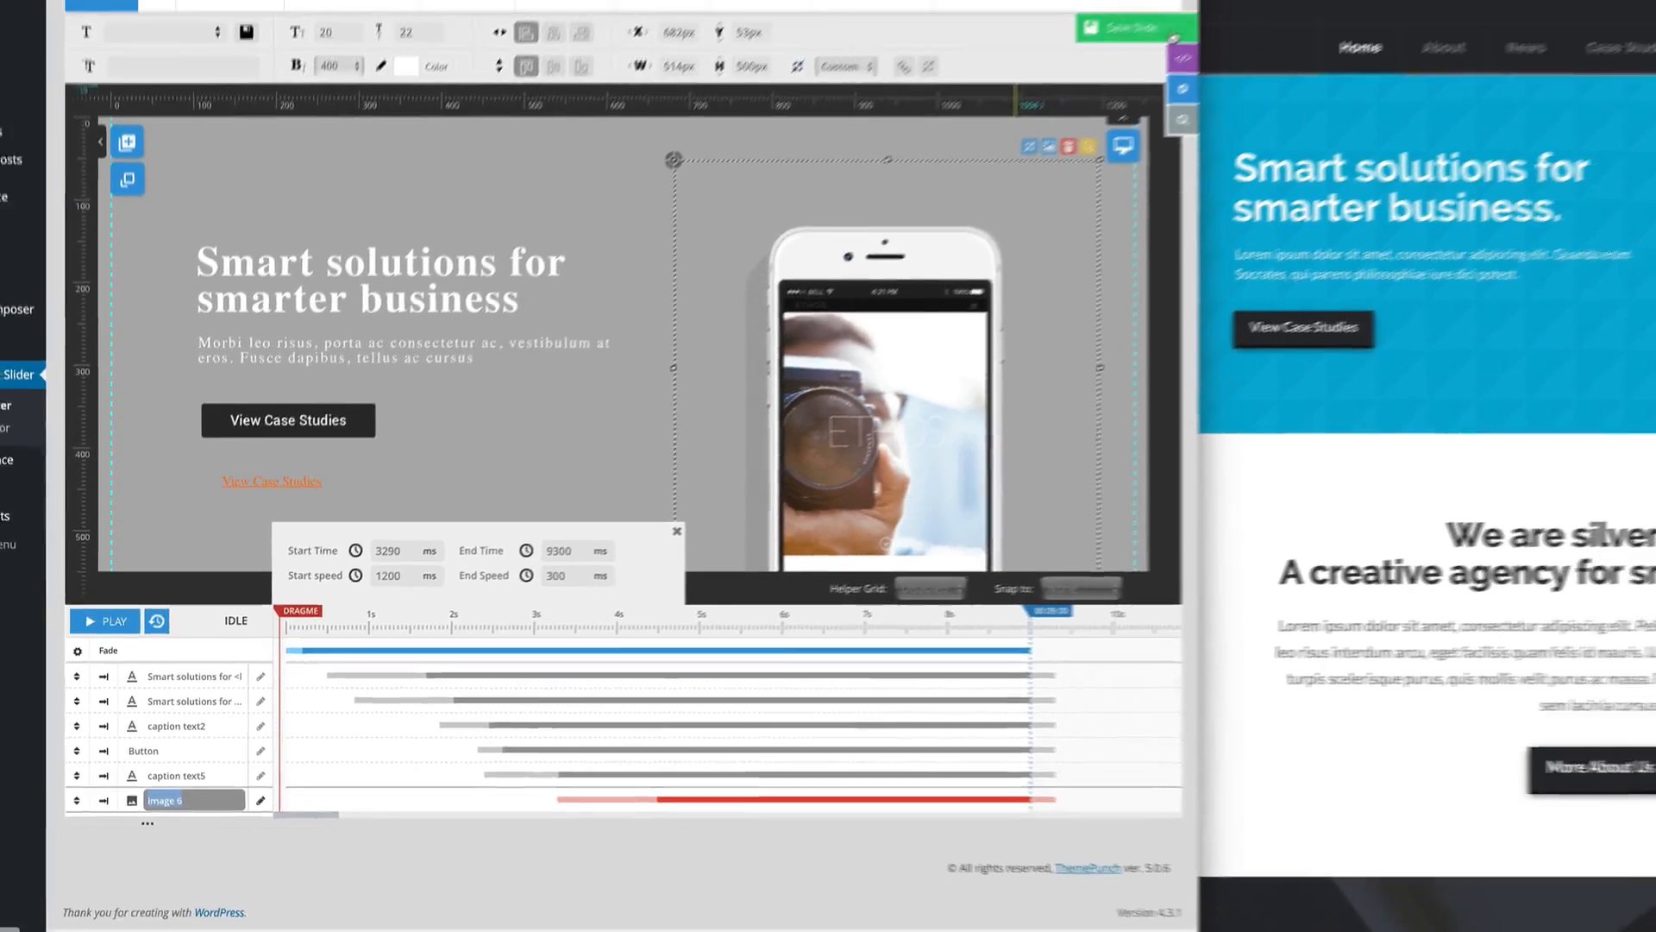
Step: Save the slide and reload the Pryor Media Demo home page to check the staggered timing
left_click(1129, 30)
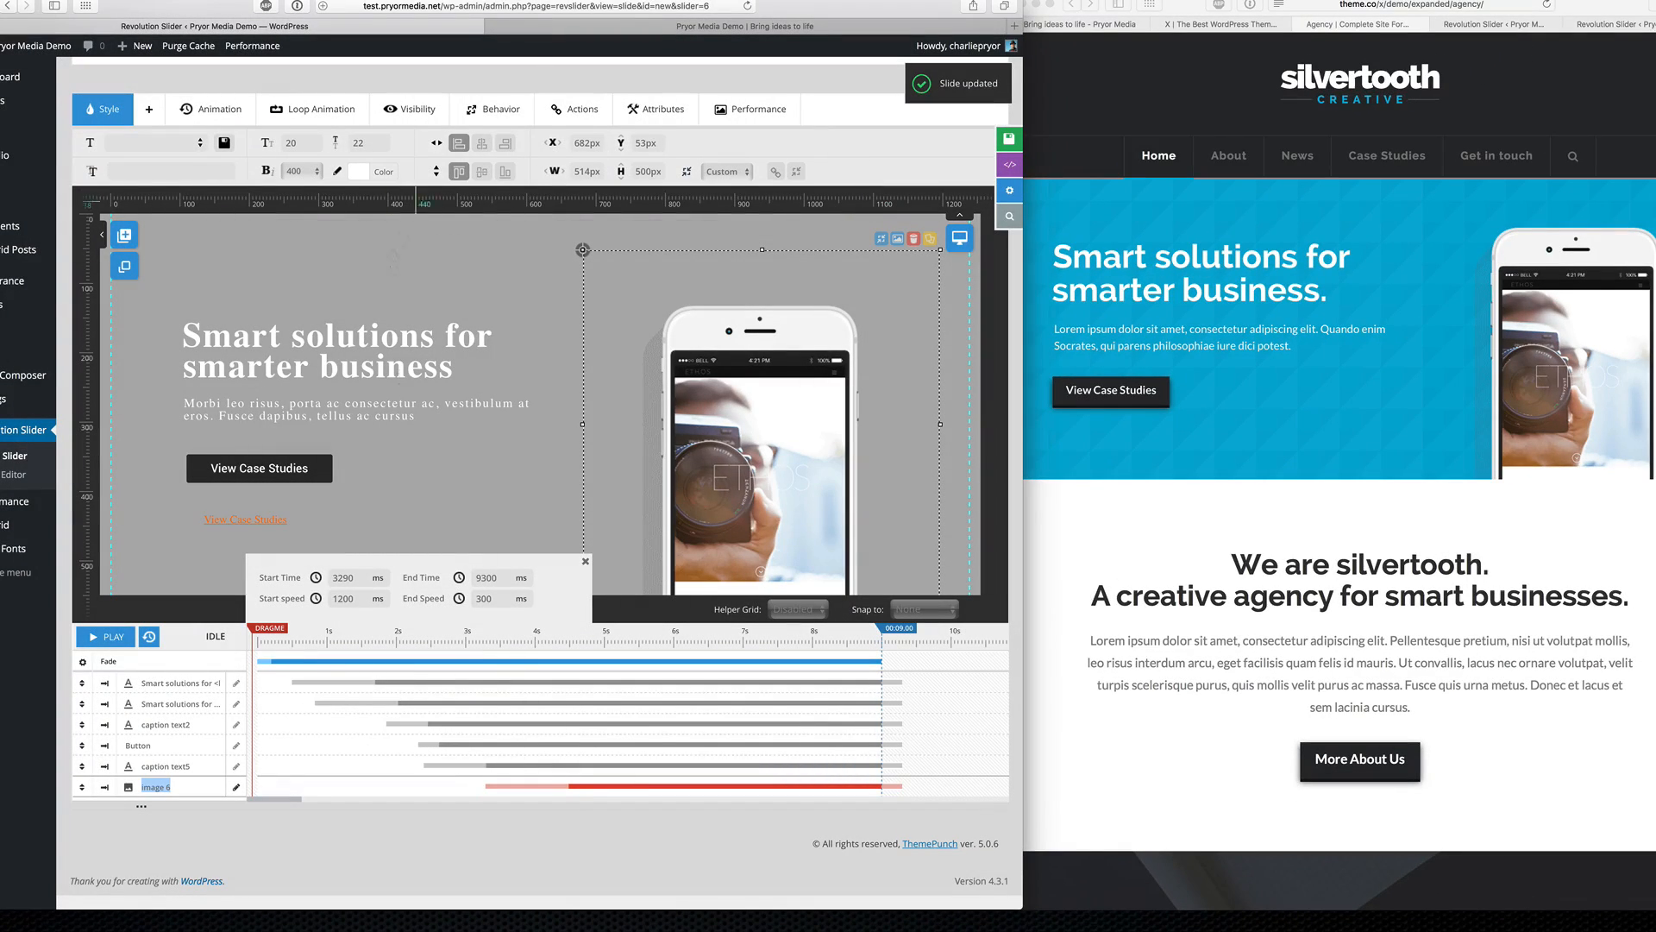
left_click(517, 27)
key("super+r")
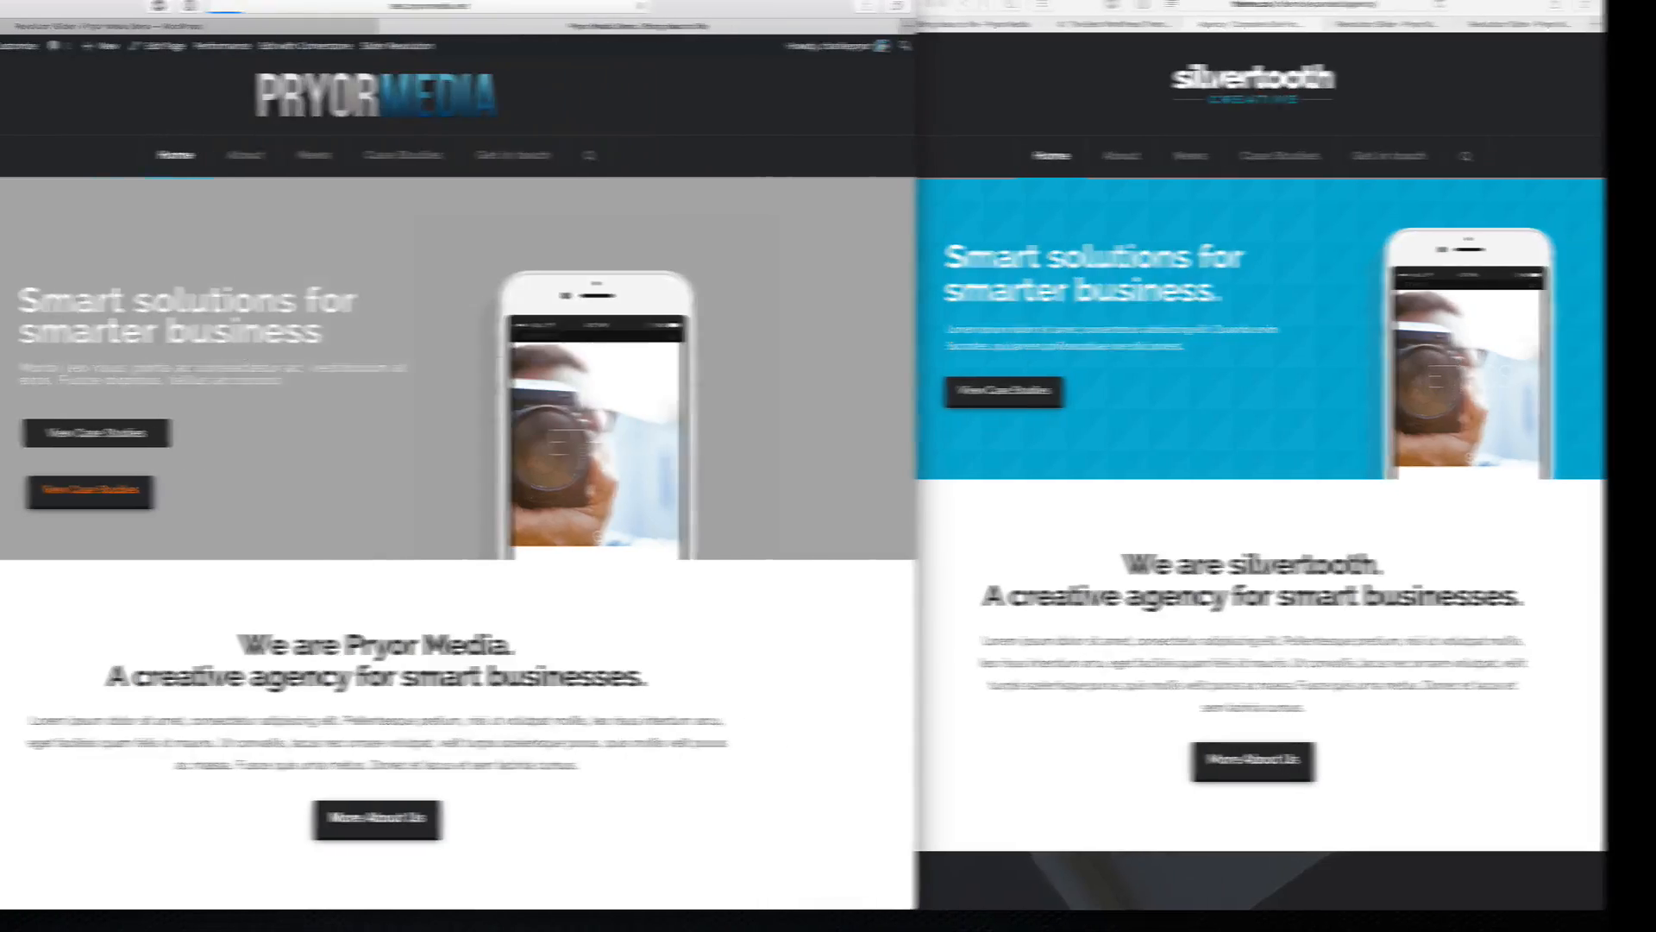
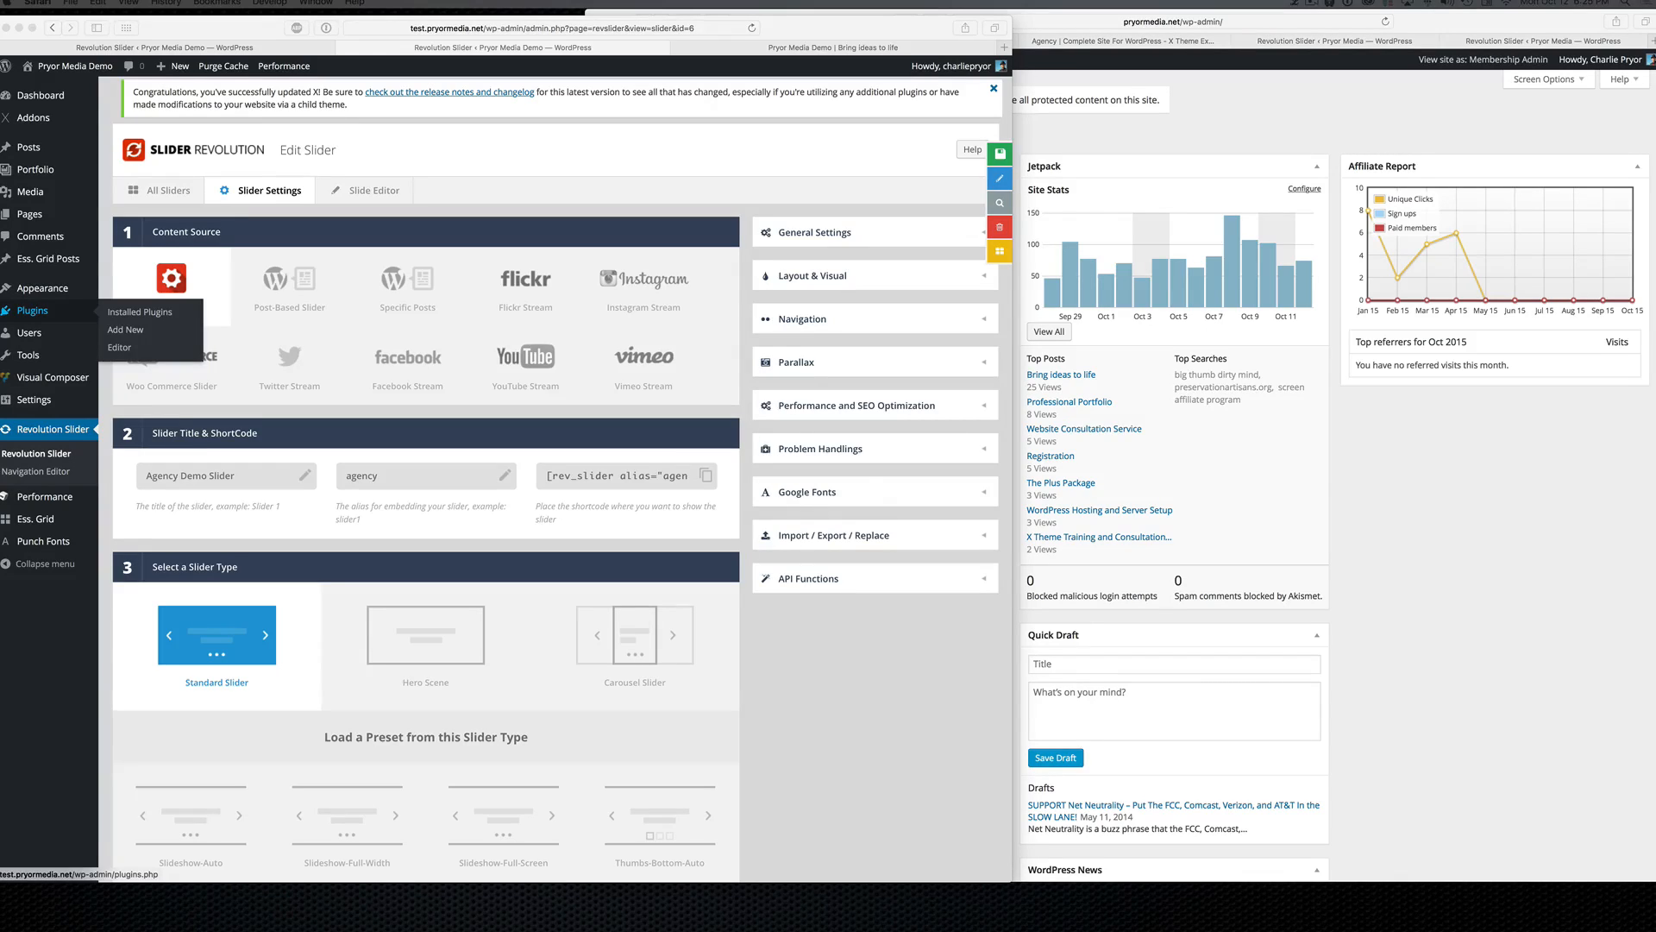
Step: Widen the browser window and examine the layer grid sizes for each device in the slider settings' Slide Layout section
scroll(52, 311, "down", 15)
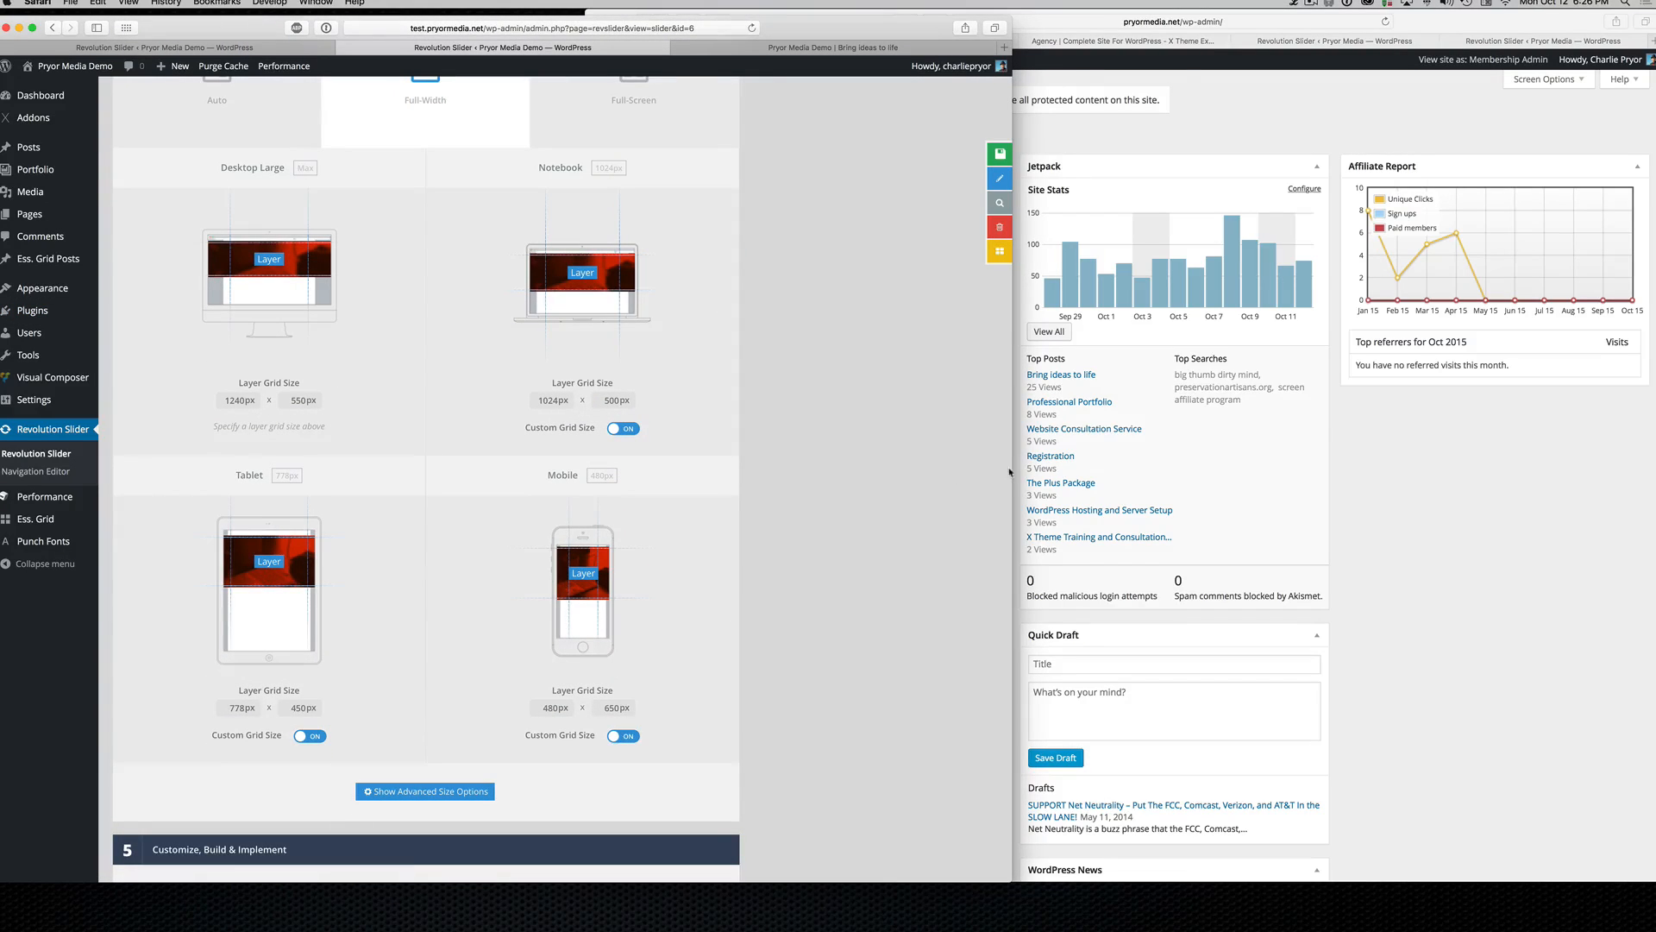
left_click_drag(1010, 472, 1266, 472)
scroll(1033, 269, "up", 3)
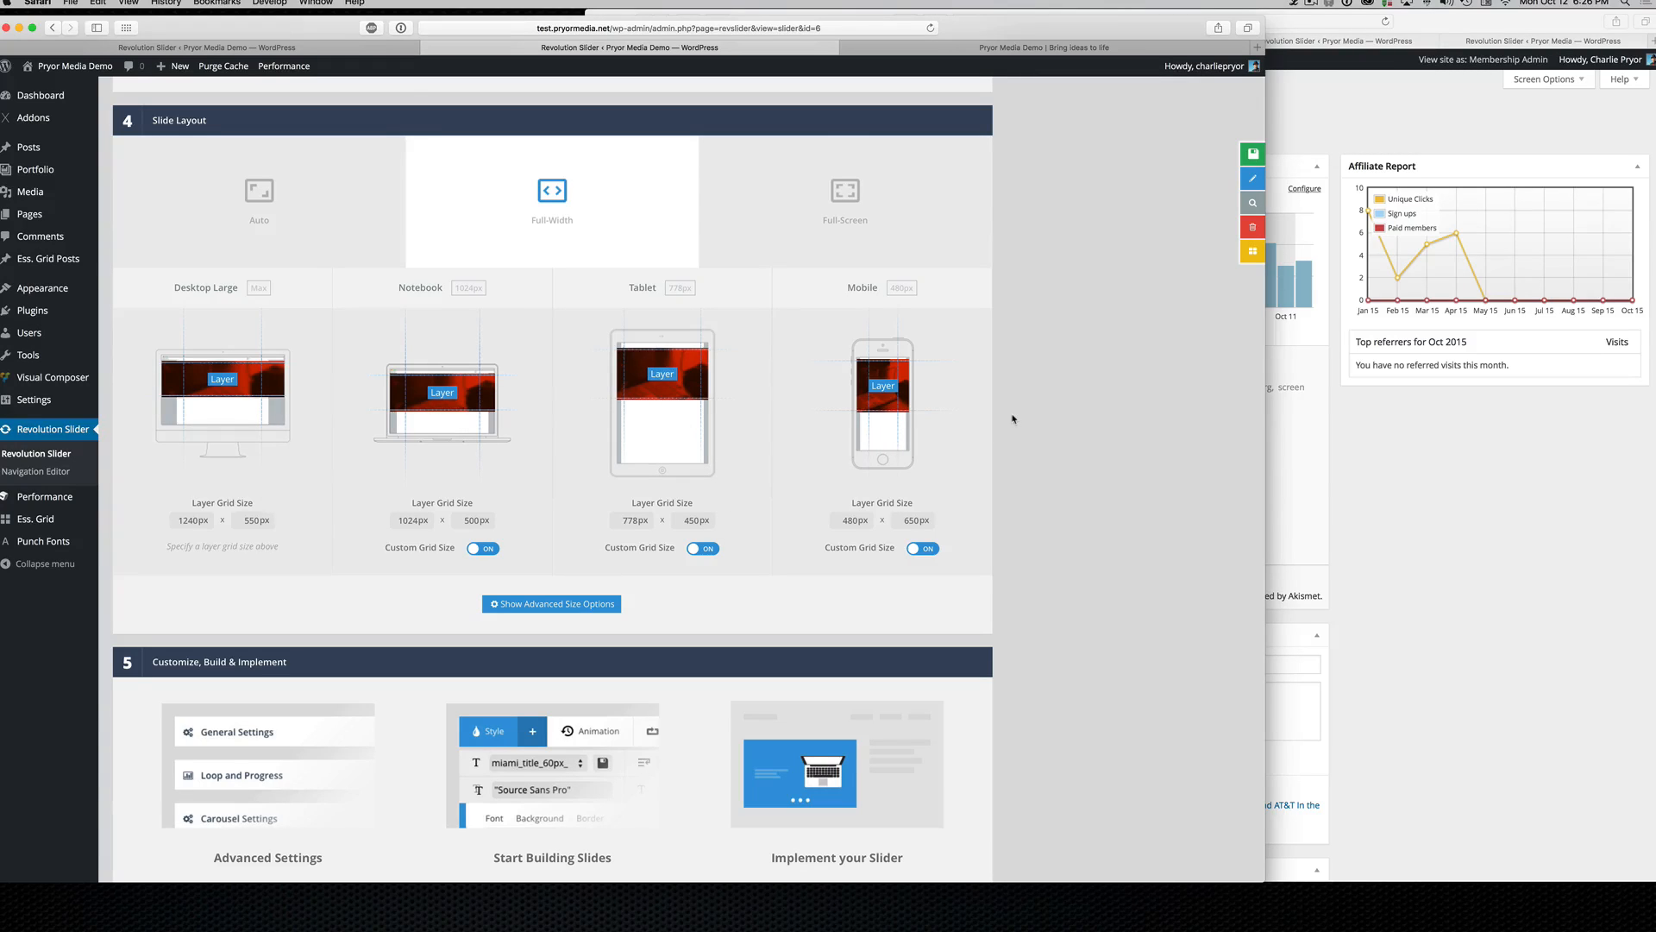
scroll(1042, 416, "up", 10)
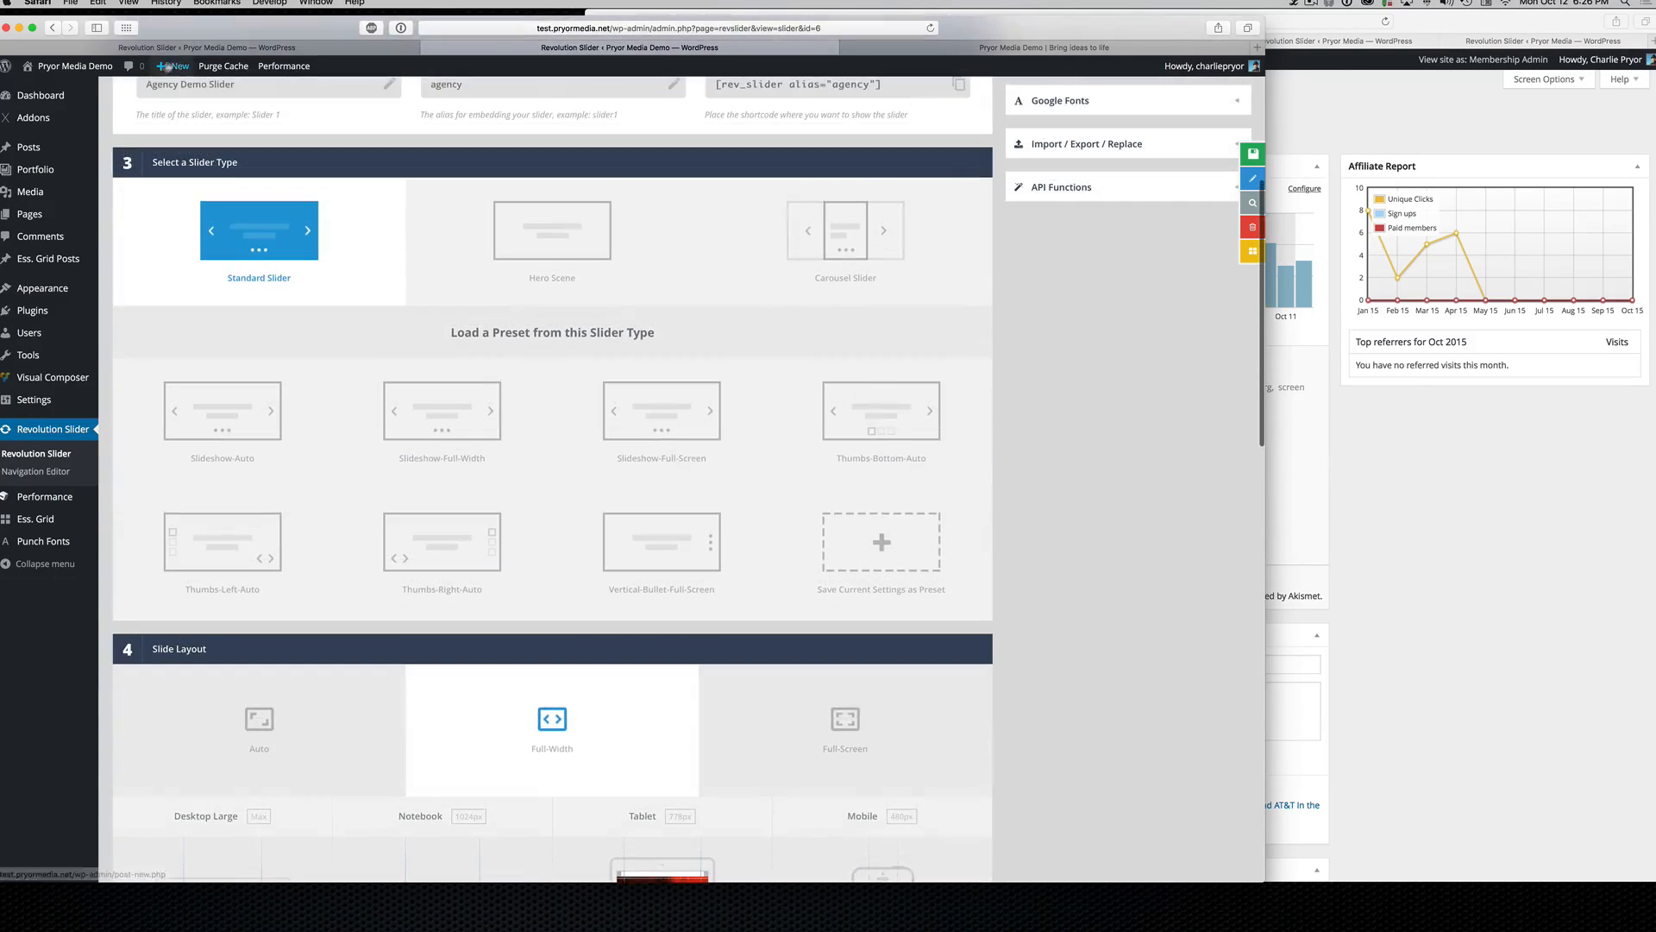
Step: Return to the slide editor and compare how the layers fit the notebook, tablet, mobile and desktop grids
left_click(246, 49)
scroll(682, 474, "down", 5)
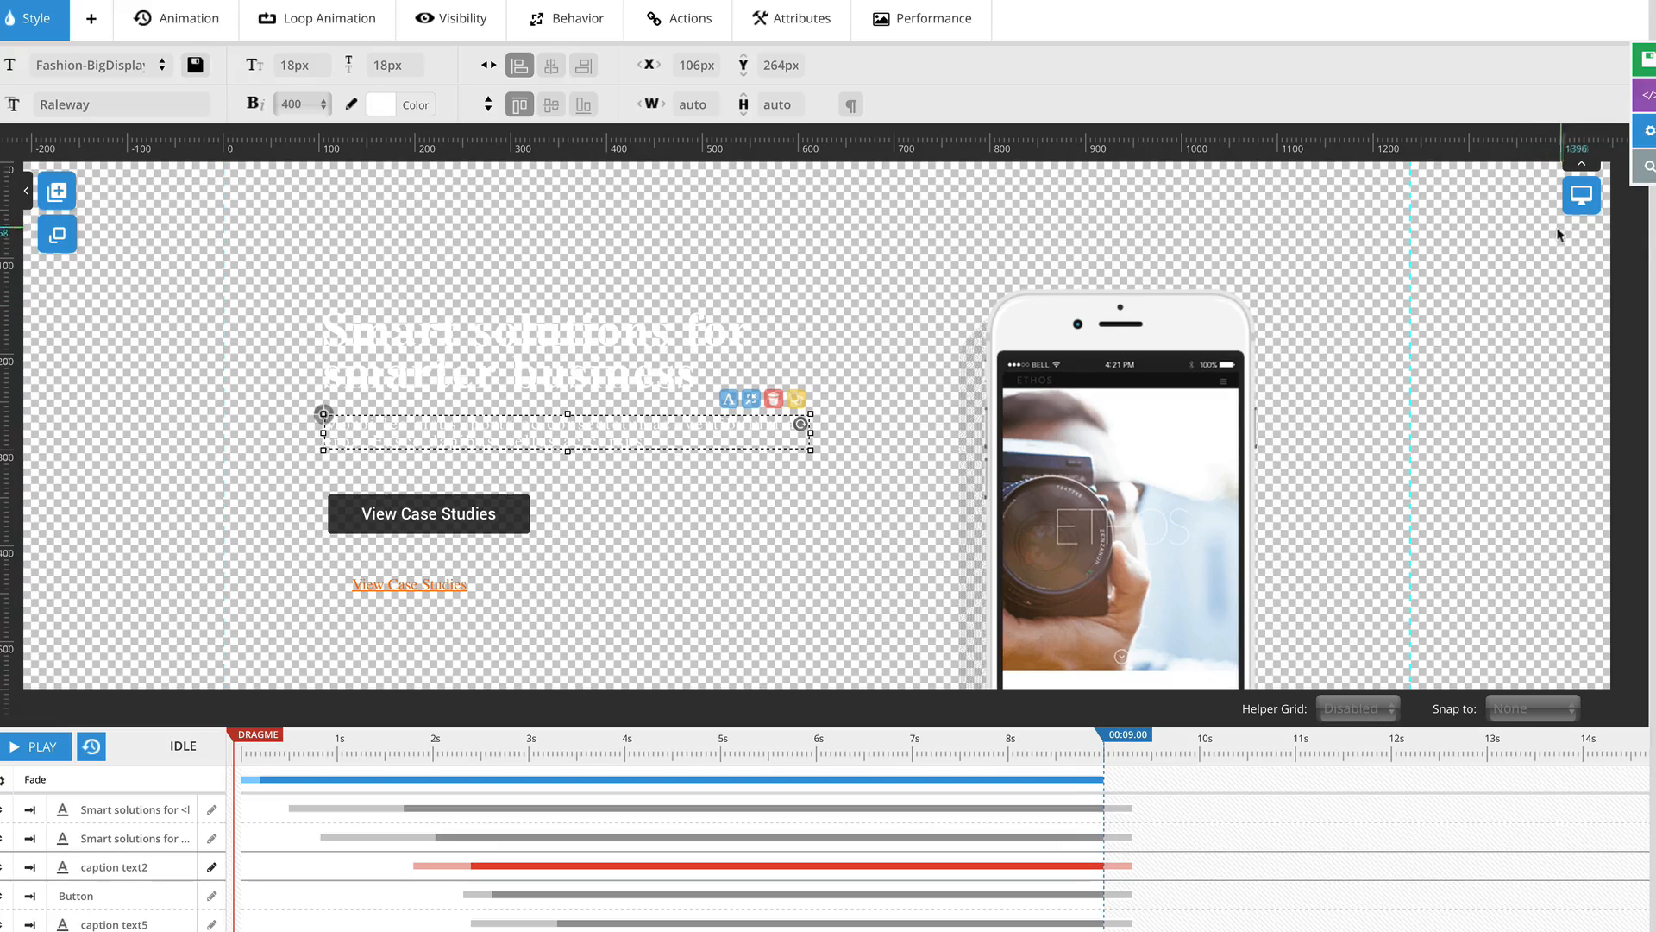
mouse_move(1570, 221)
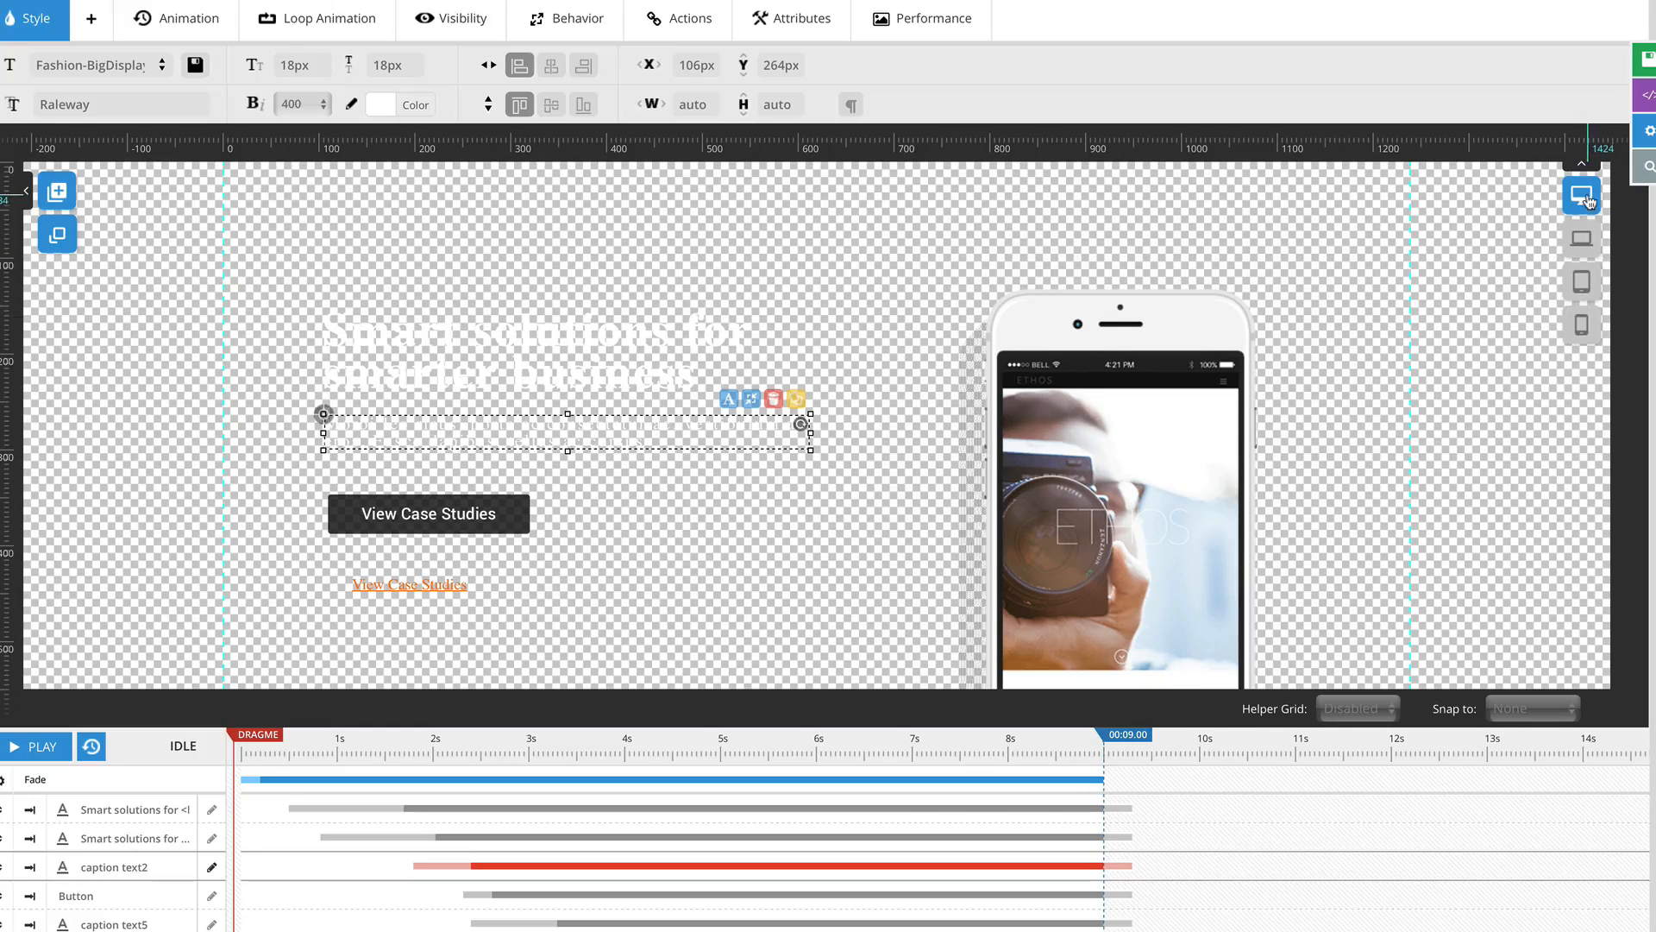
left_click(1581, 242)
left_click(1581, 328)
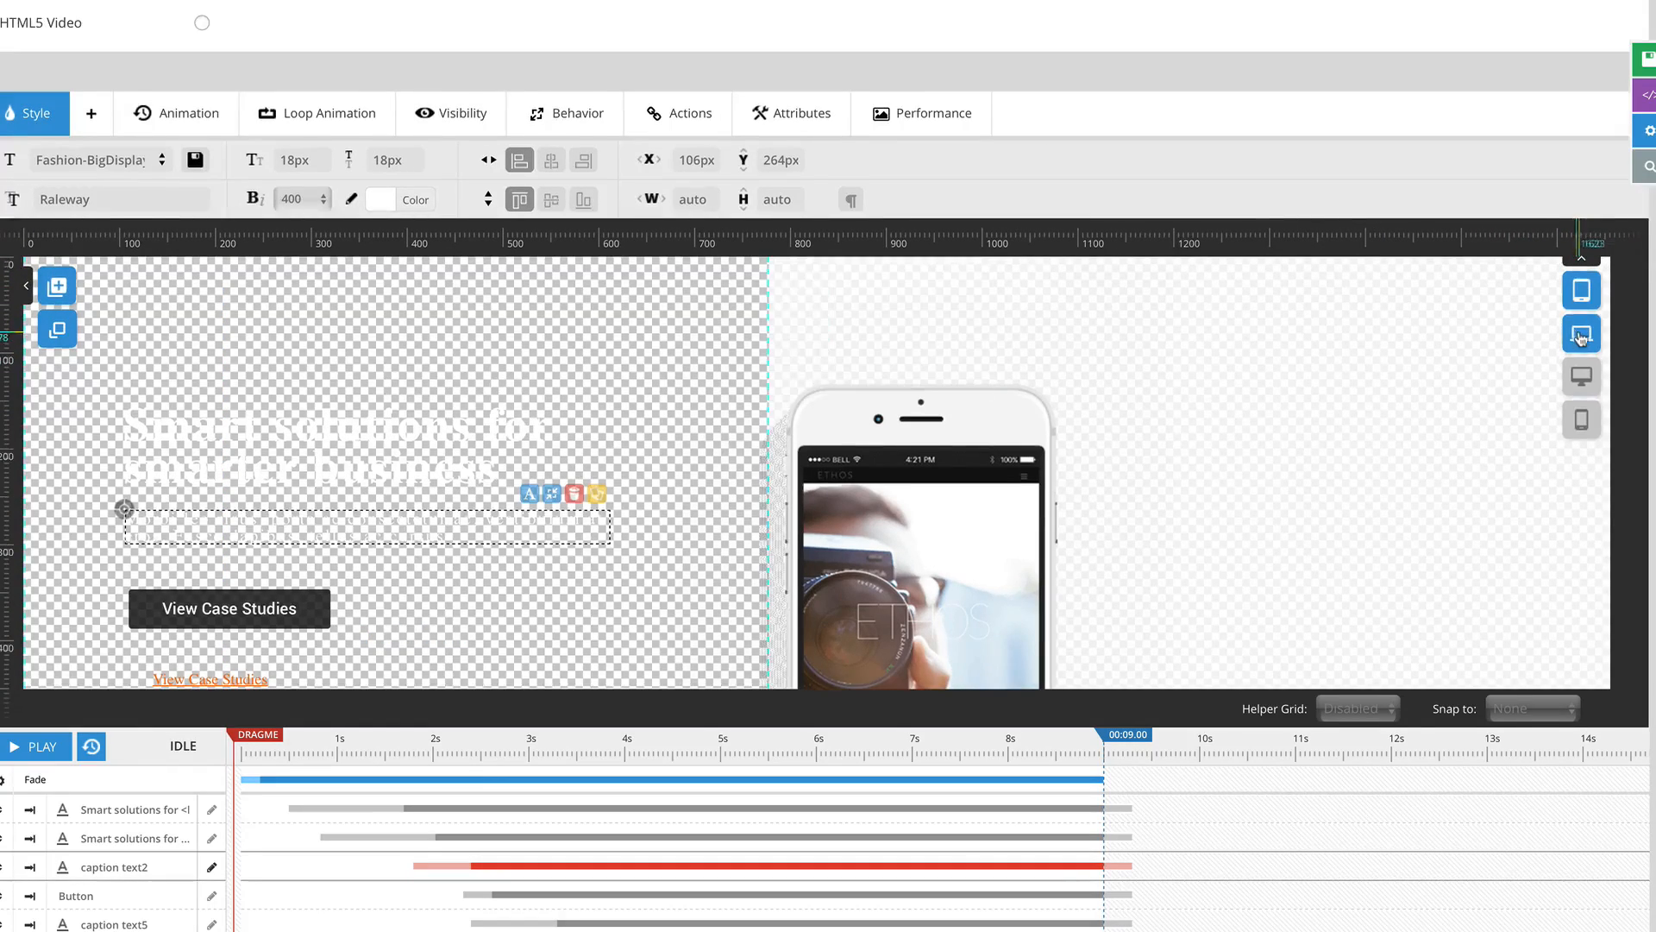
left_click(1579, 424)
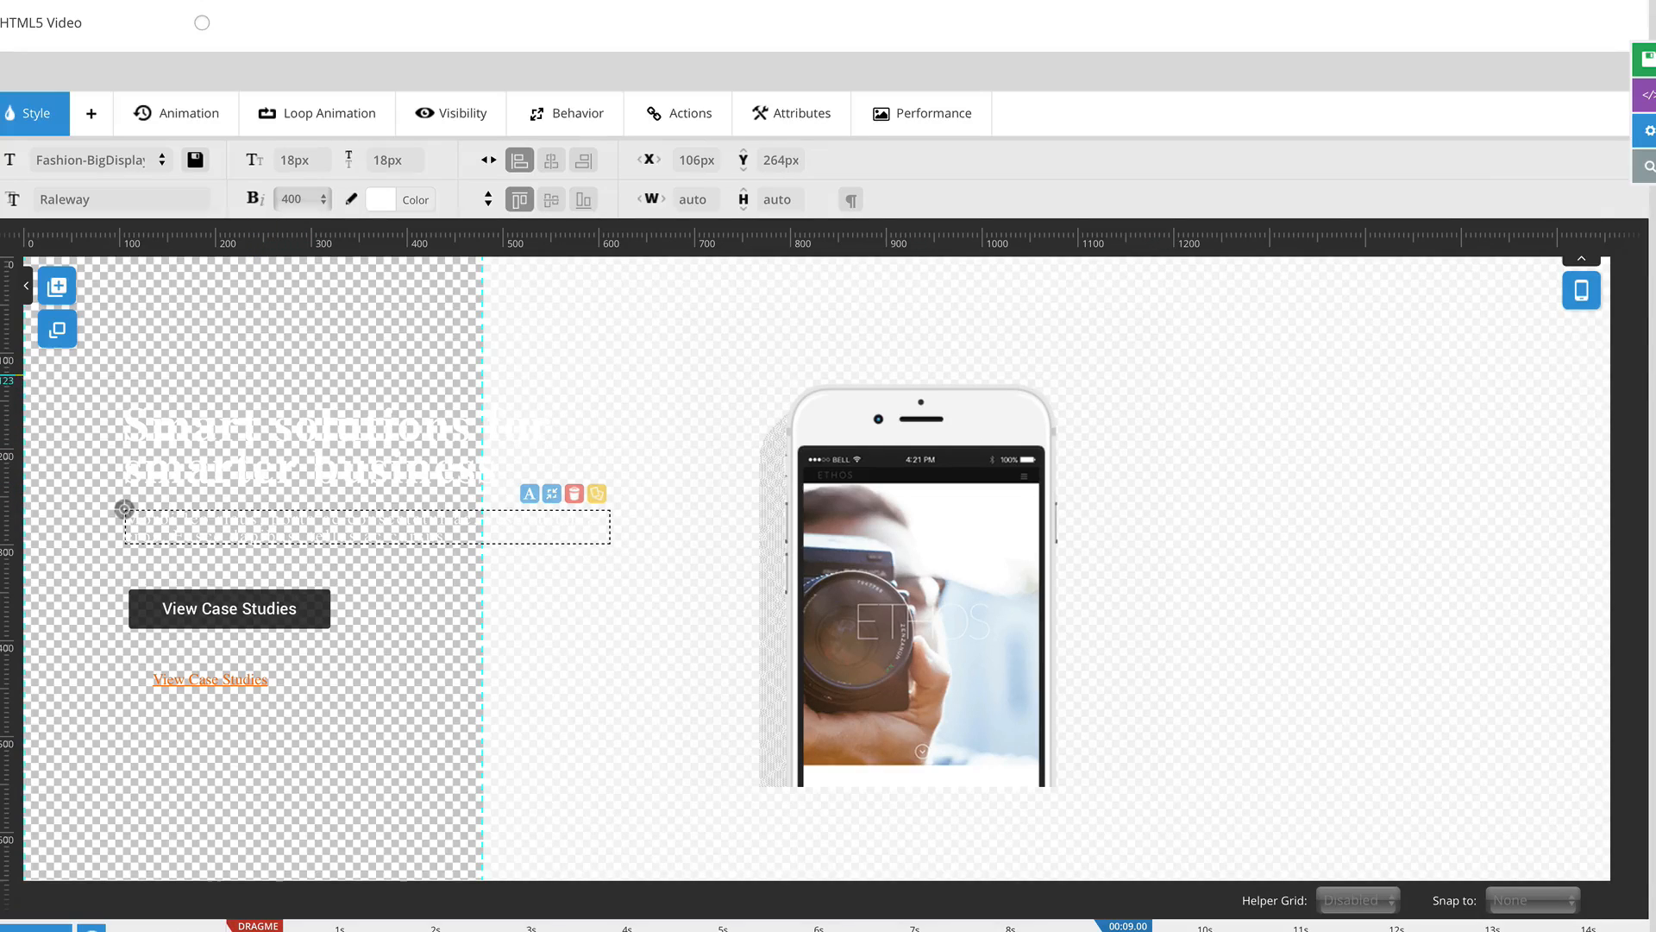
left_click(1584, 288)
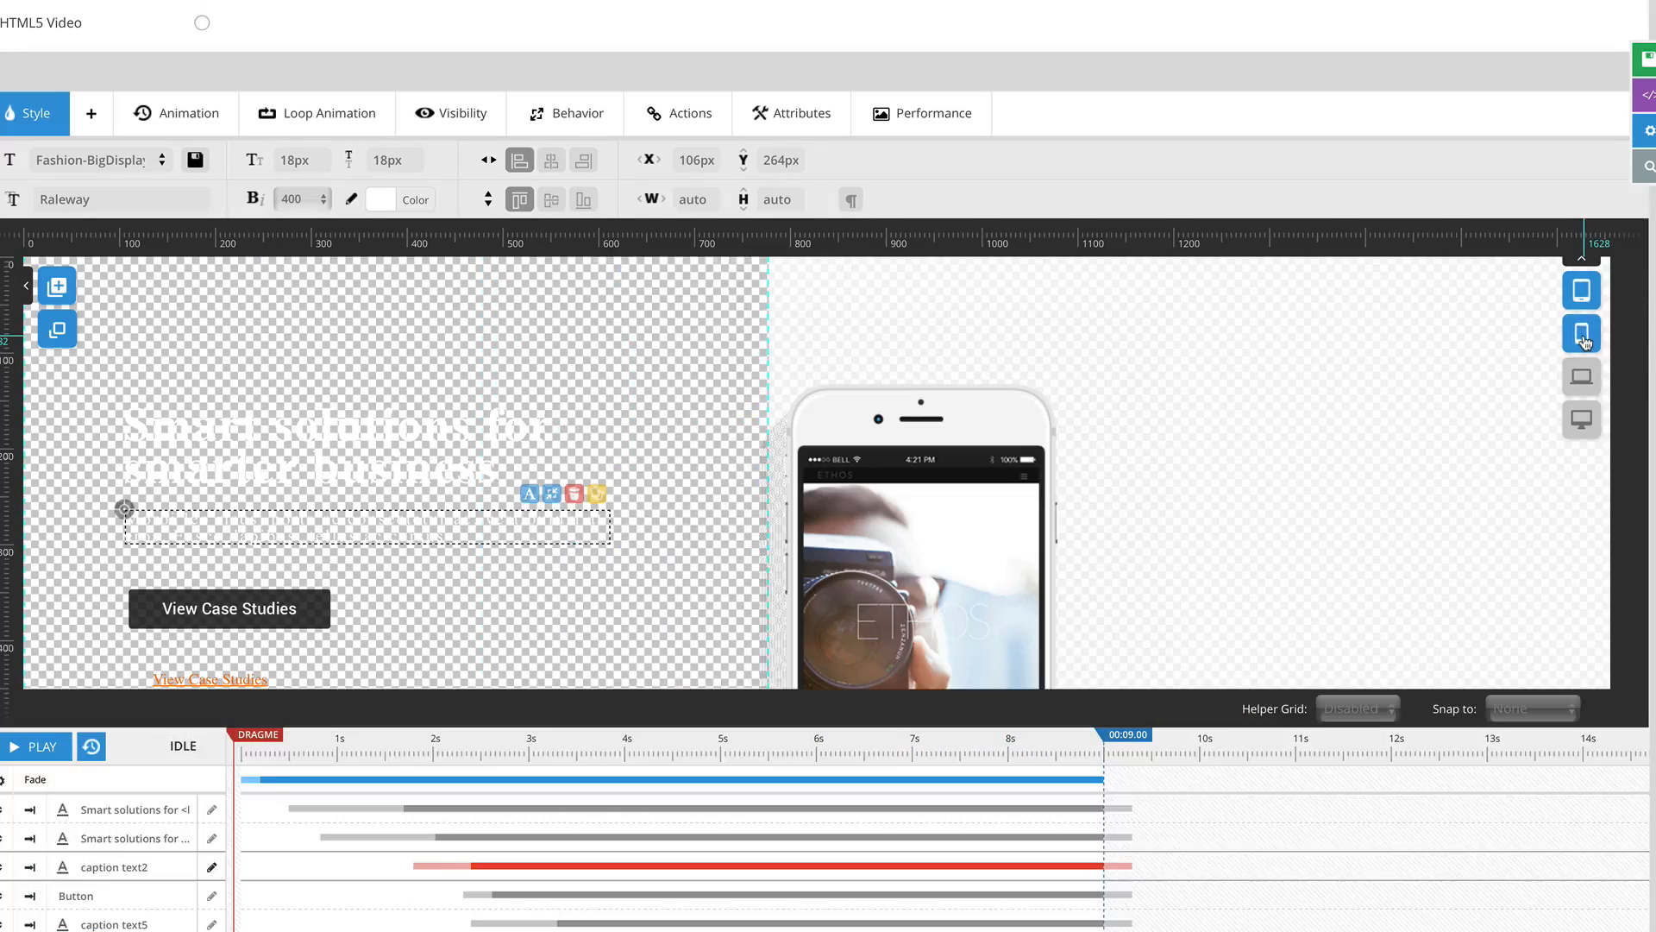
left_click(1582, 376)
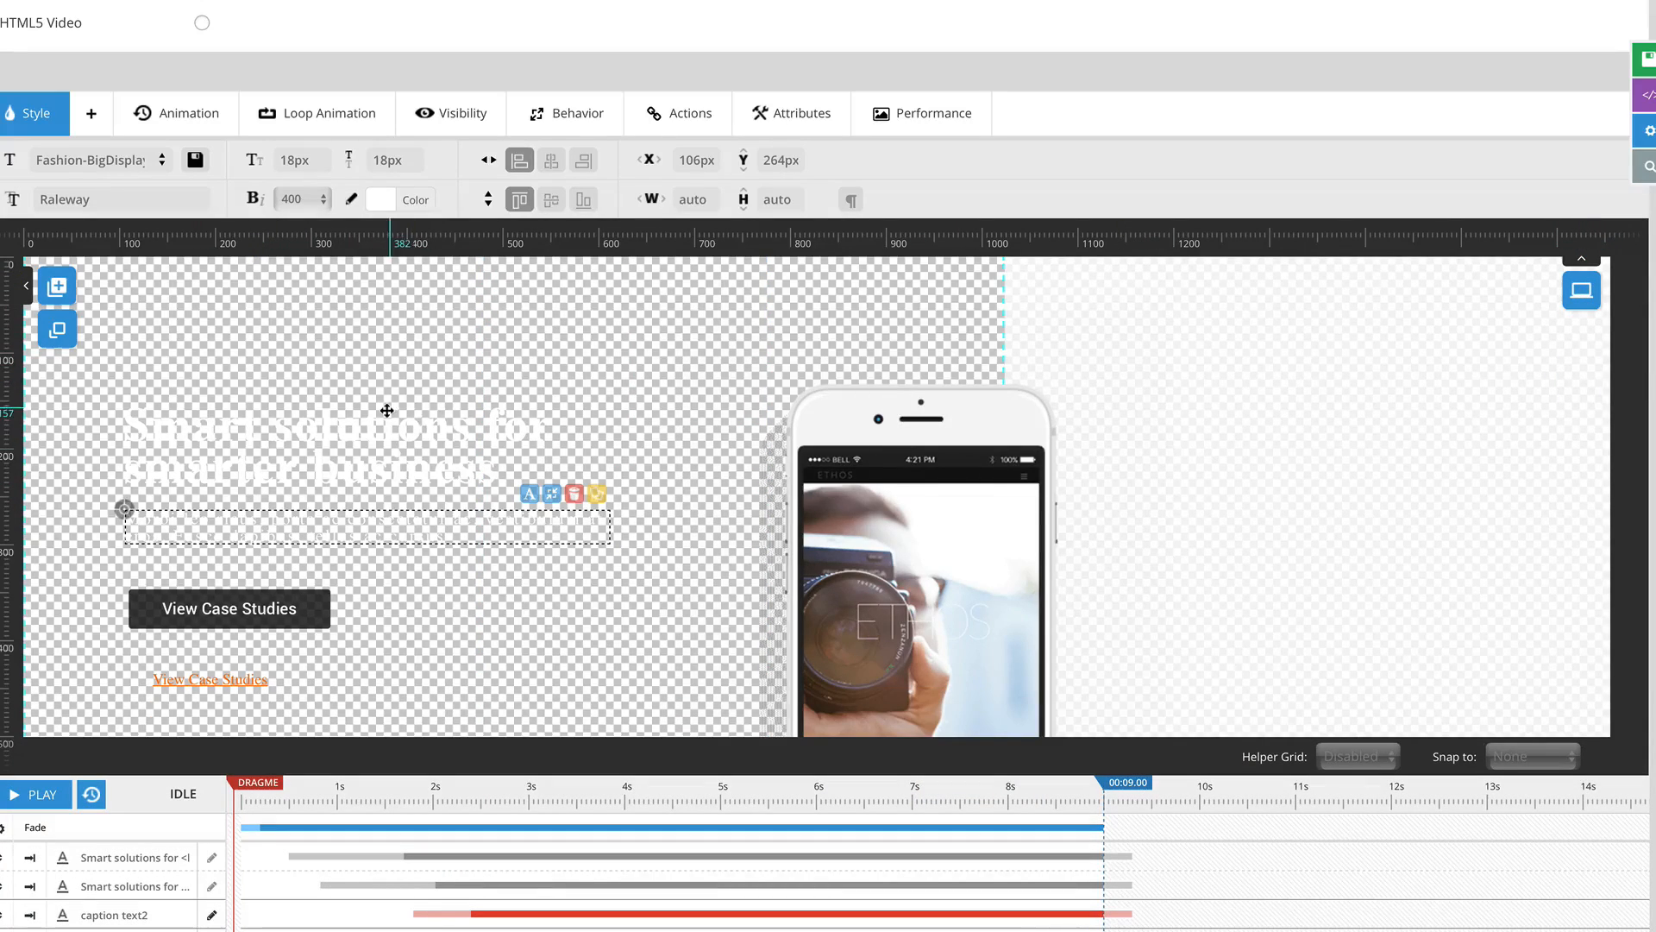
left_click(1581, 290)
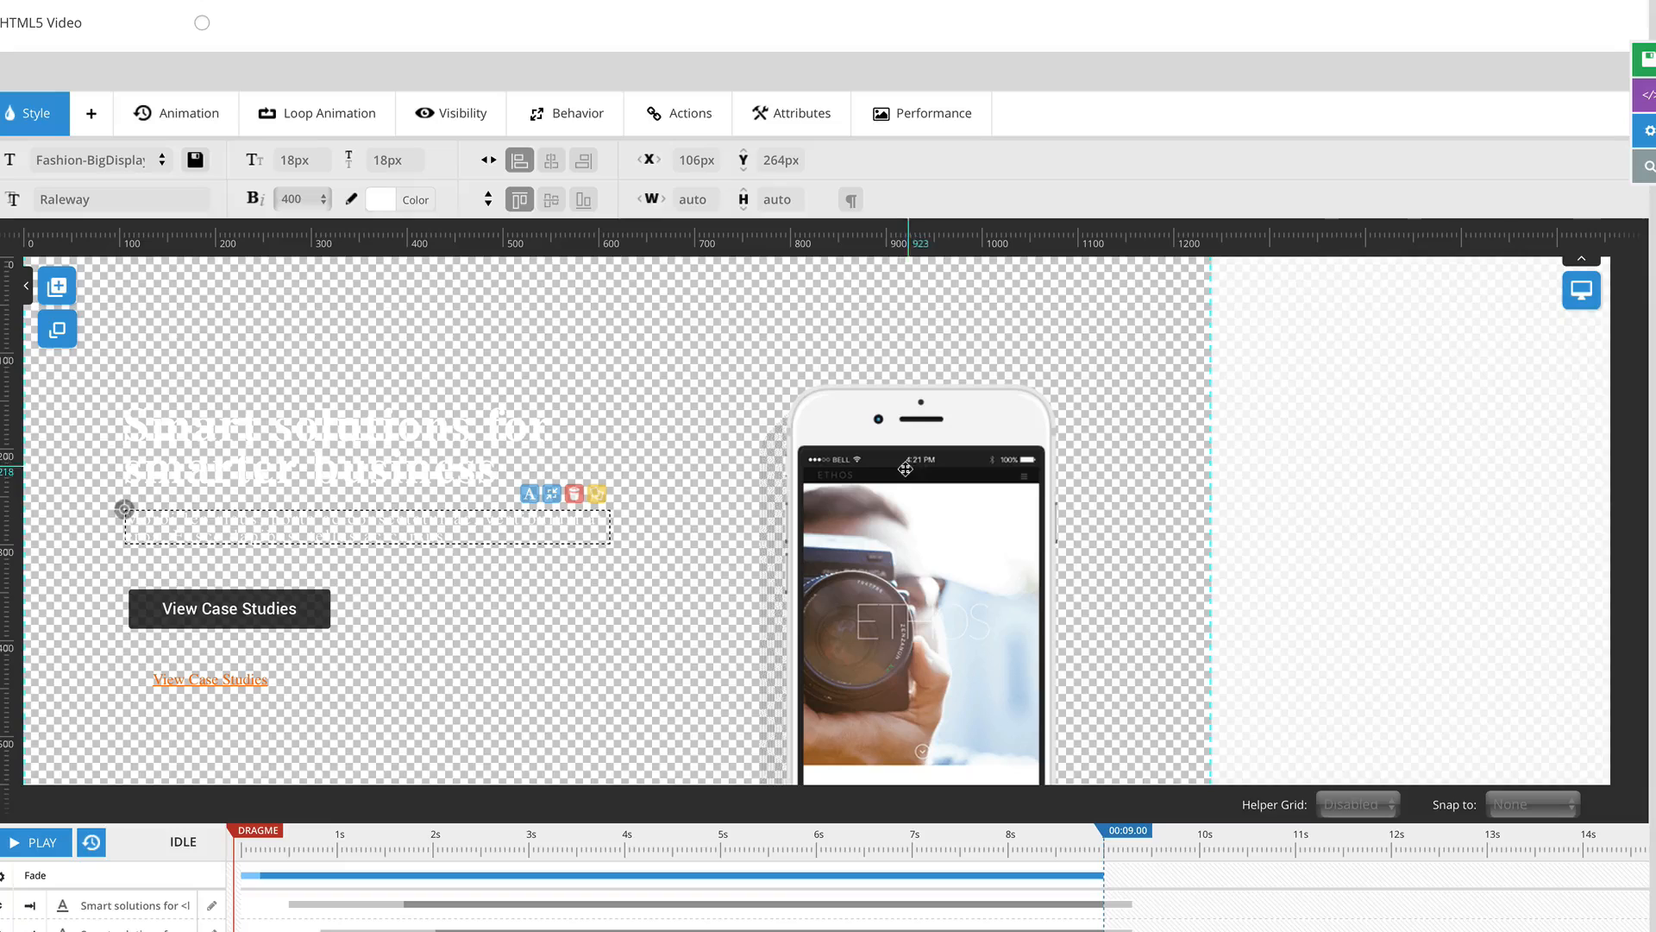
Step: In the notebook view, shift both heading lines up and inward, with "Smart solutions for" at about X 50, Y 118
mouse_move(1582, 292)
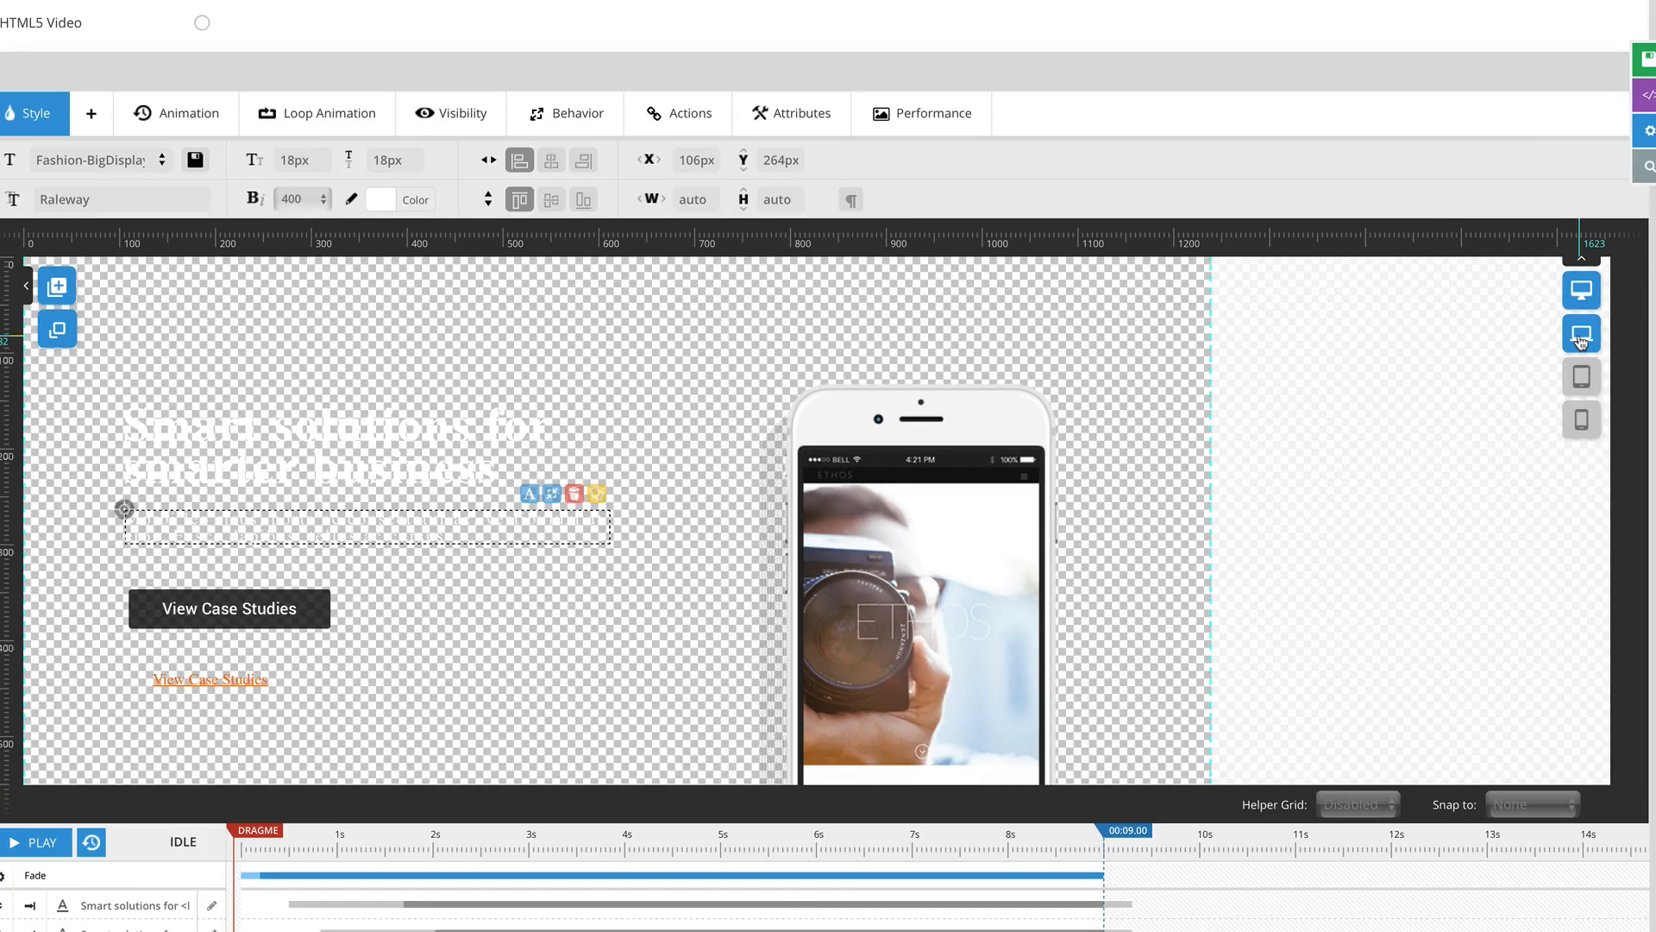
left_click(1582, 338)
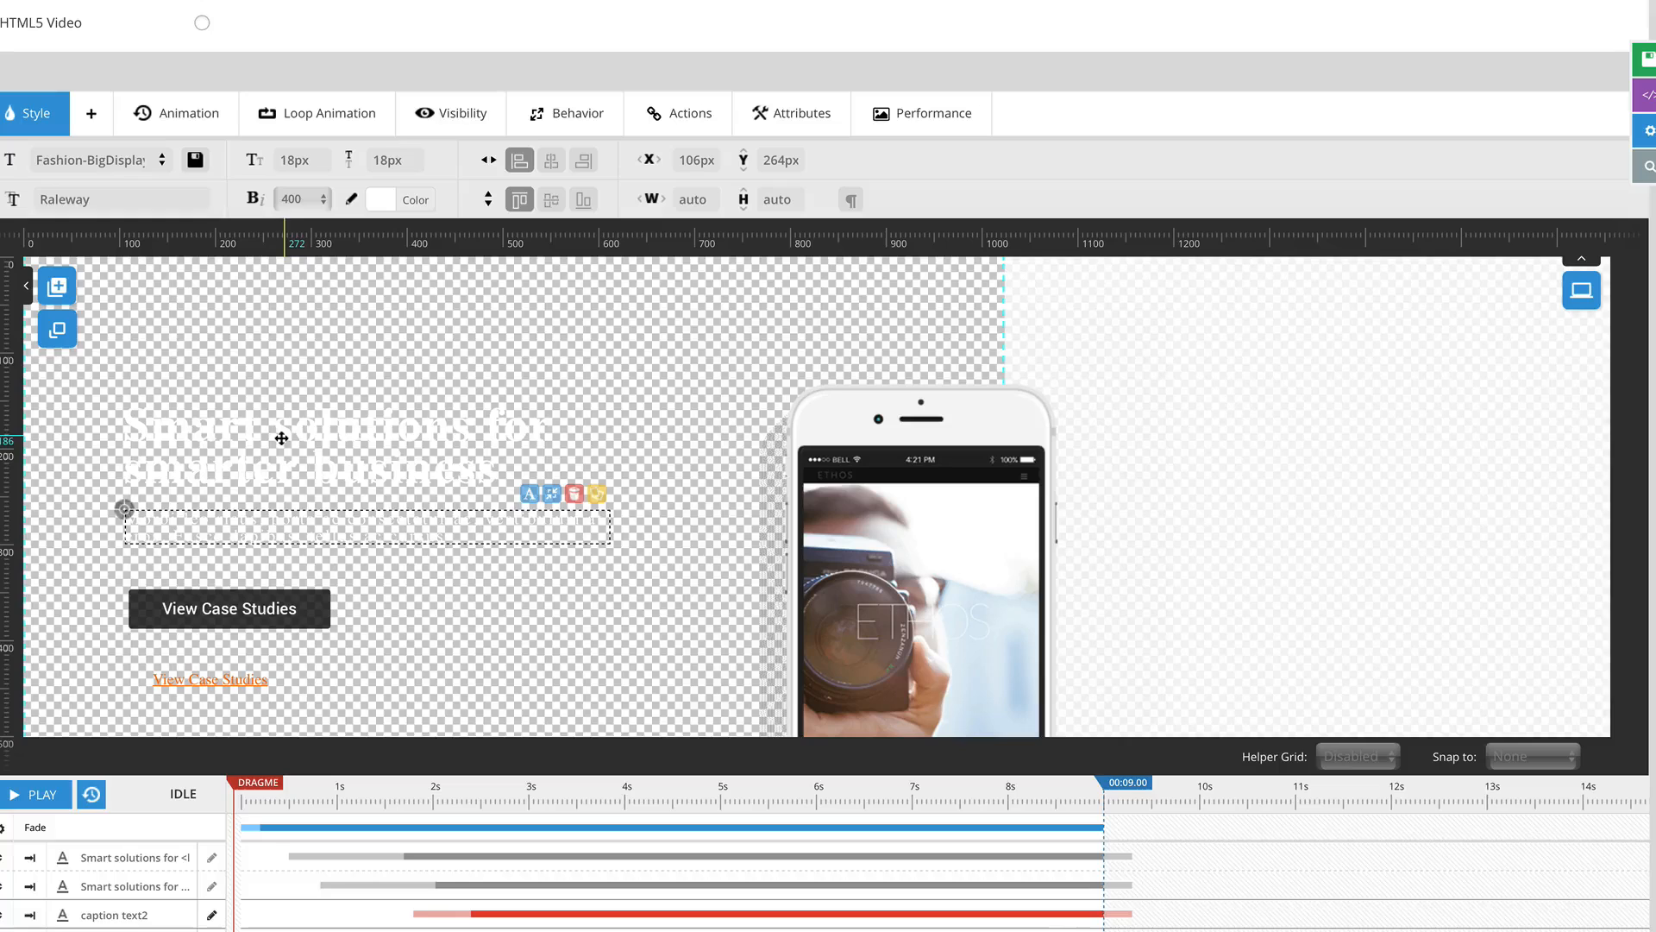
left_click_drag(276, 440, 227, 406)
left_click_drag(219, 471, 173, 413)
left_click(161, 396)
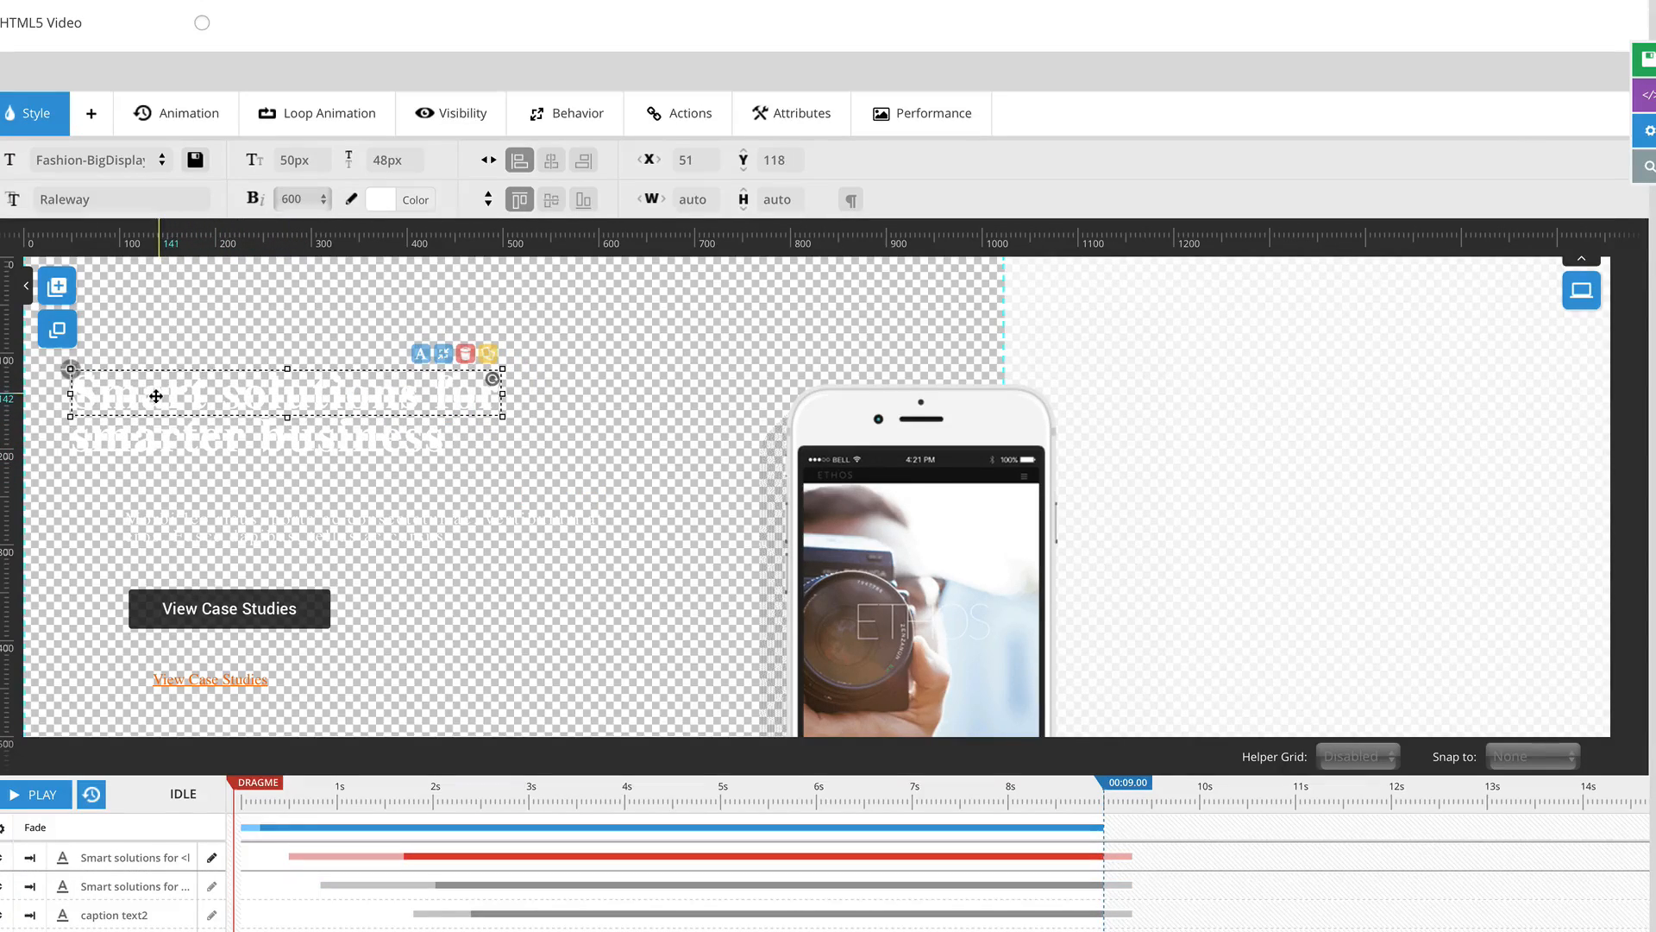
Step: Change the slide background from transparent to Solid Colored
scroll(205, 238, "up", 3)
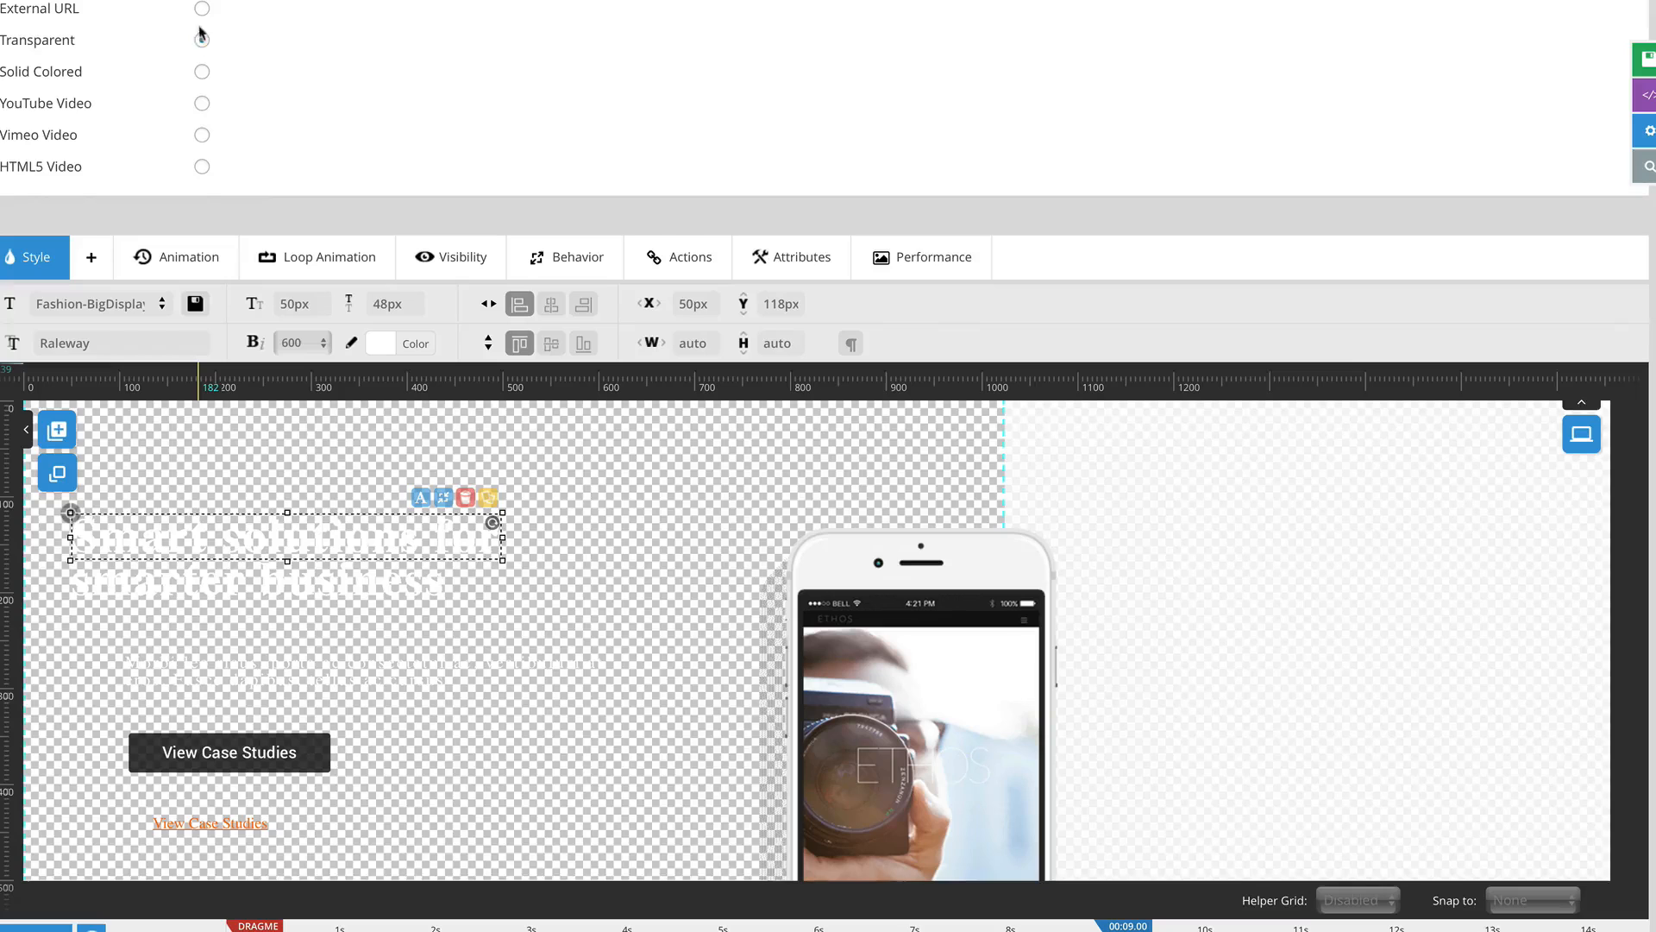
left_click(202, 9)
left_click(202, 72)
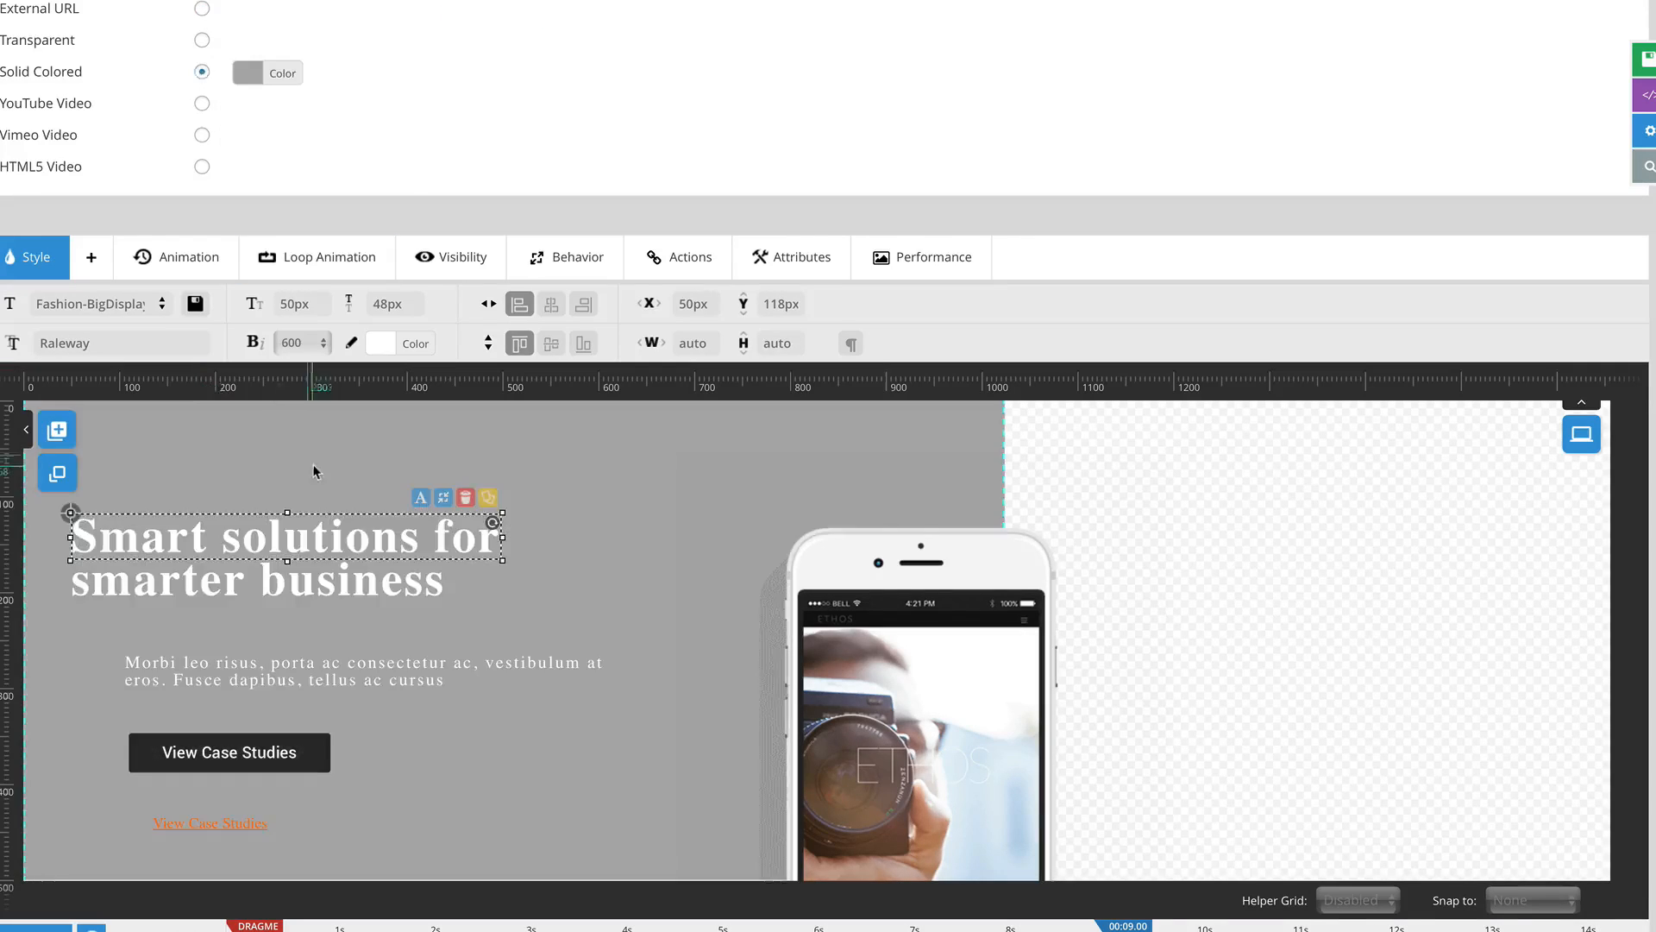
Step: In the notebook view, line up the paragraph, button and orange link under the heading and move the phone image to X 536, Y 4
scroll(315, 470, "down", 4)
left_click(201, 438)
left_click_drag(201, 438, 195, 432)
left_click_drag(201, 574, 134, 521)
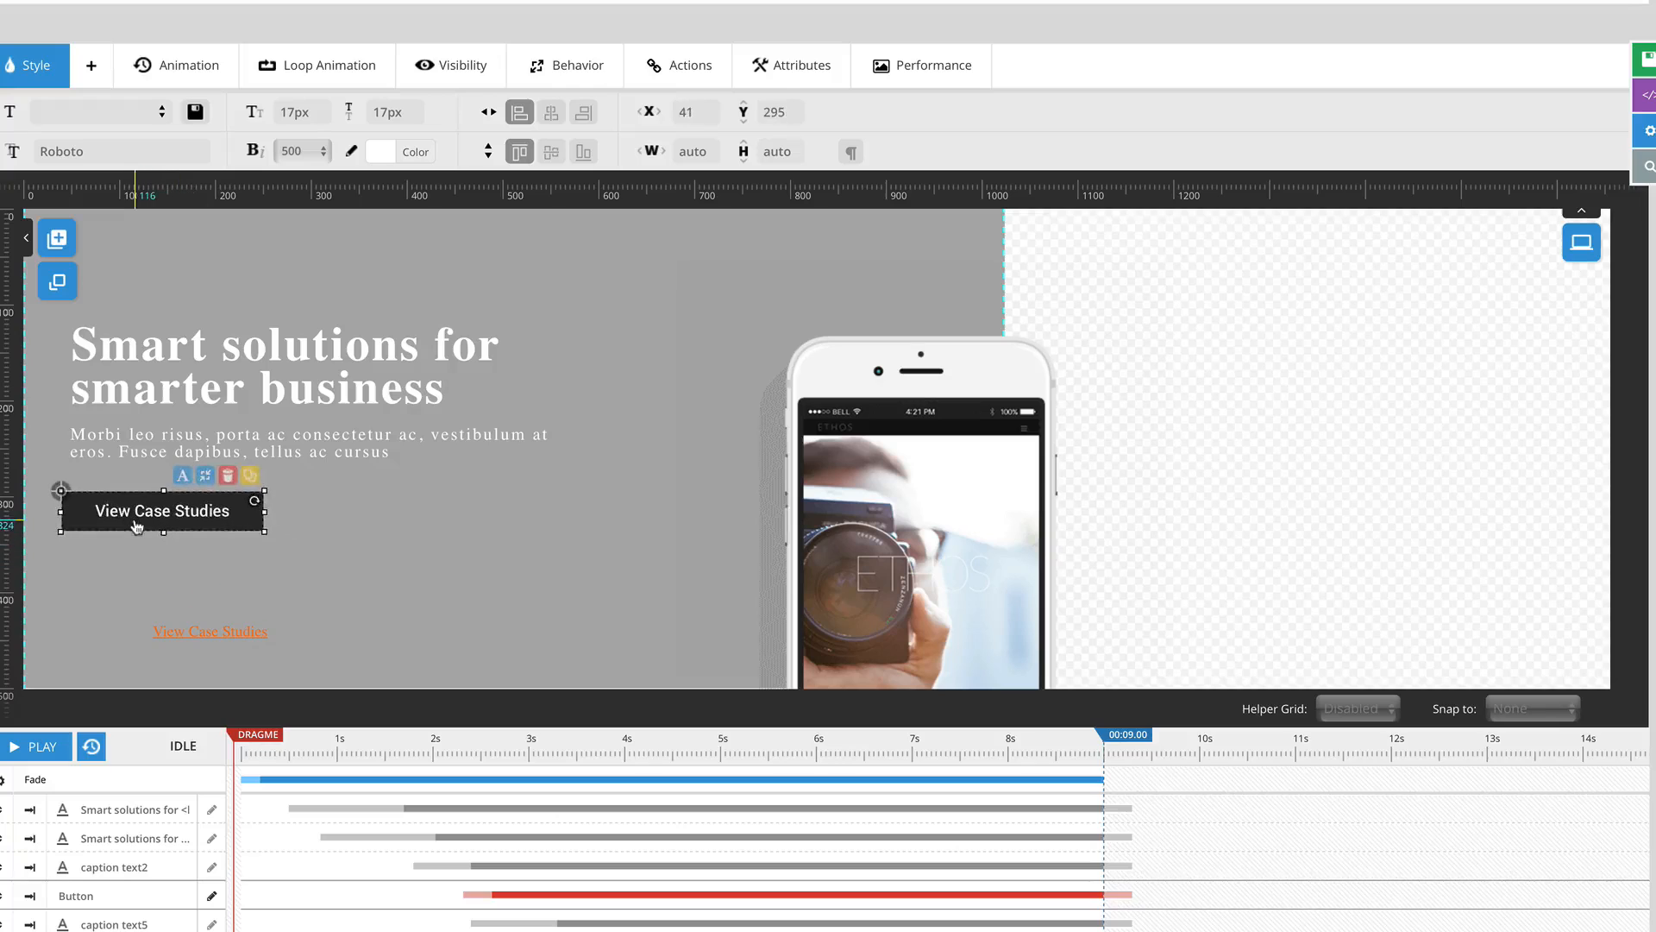
left_click_drag(139, 624, 66, 567)
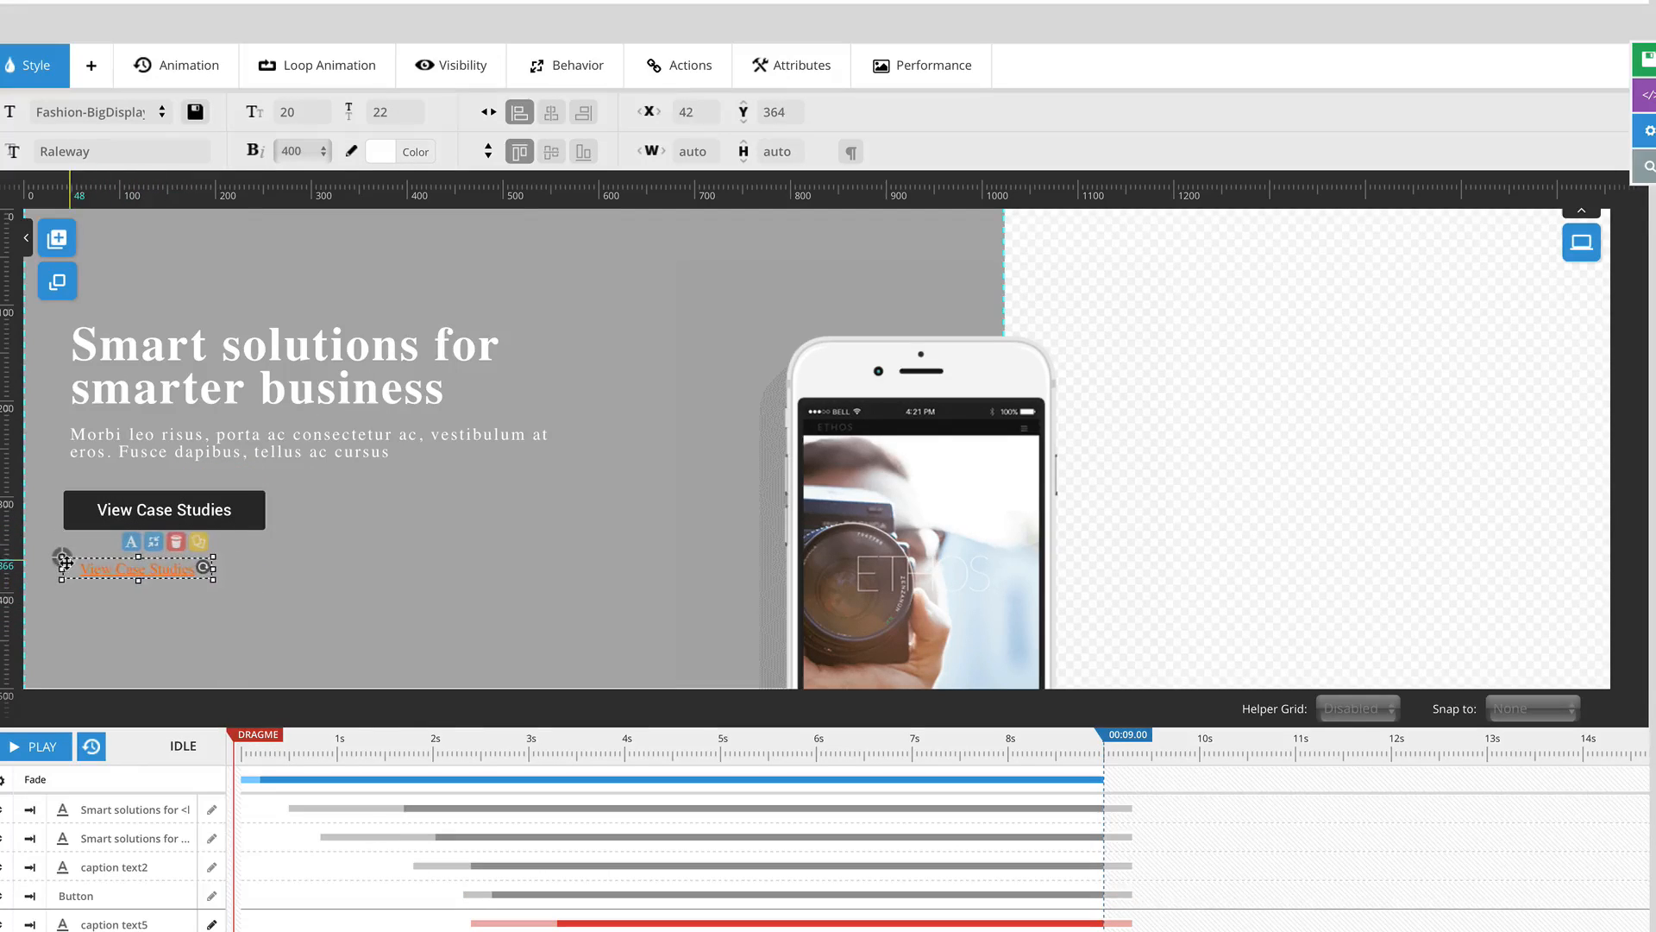
left_click_drag(951, 557, 810, 512)
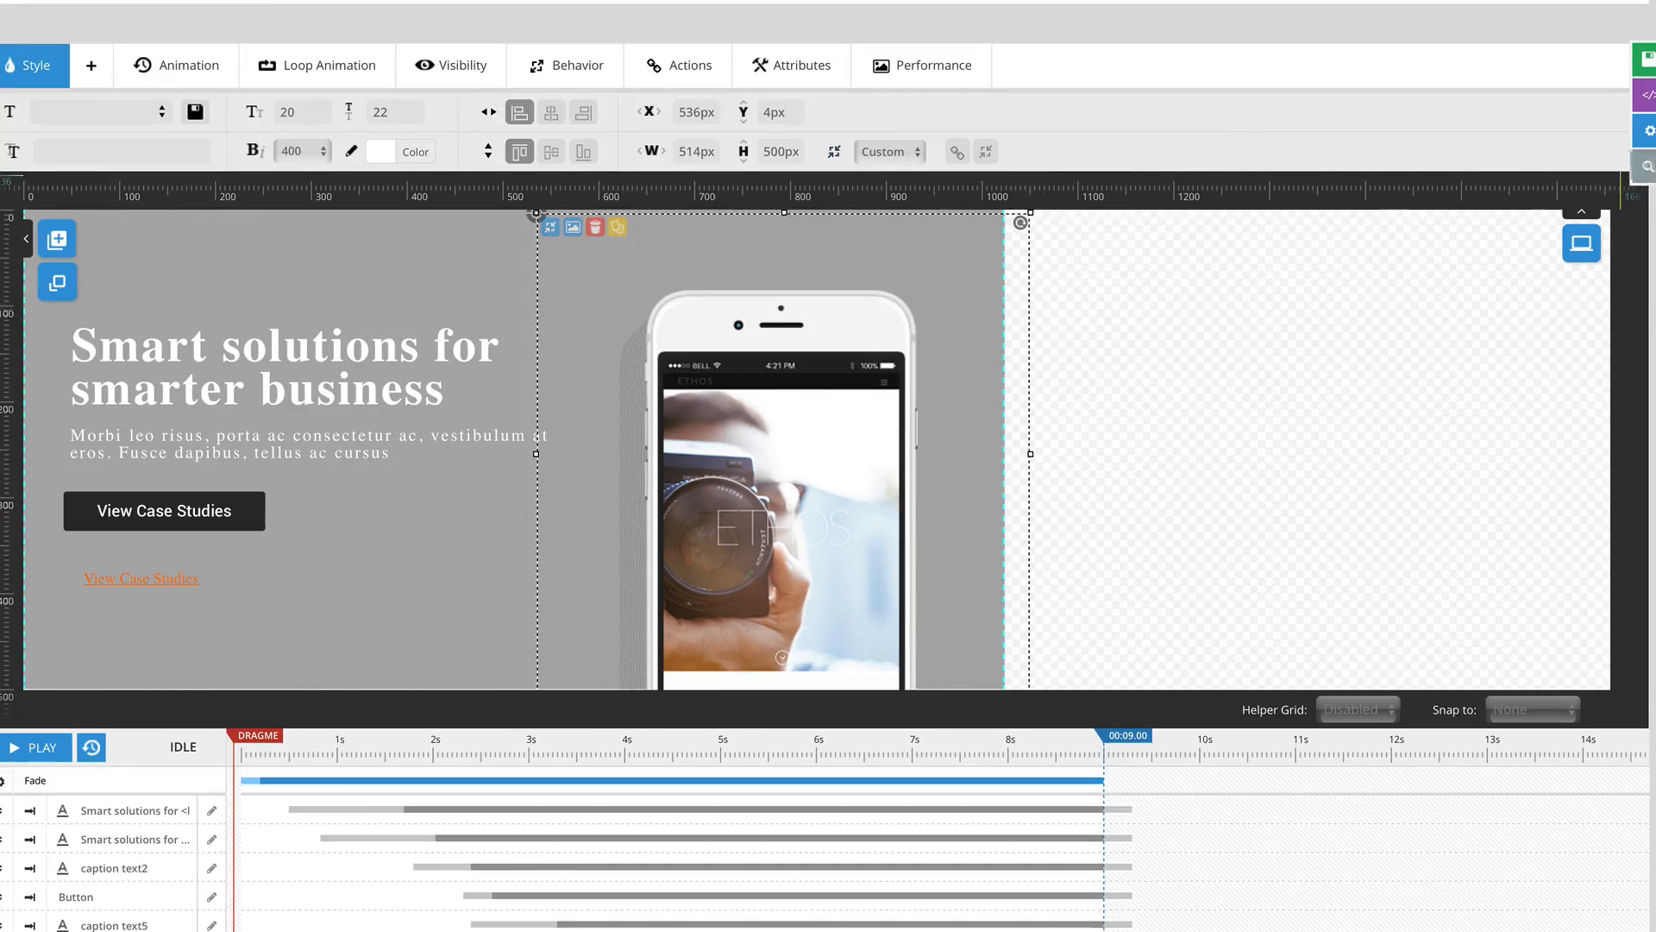
Step: In the tablet view, move "Smart solutions for" to about X 41, Y 97 and "smarter business" to about X 42, Y 140
mouse_move(1581, 244)
left_click(1579, 335)
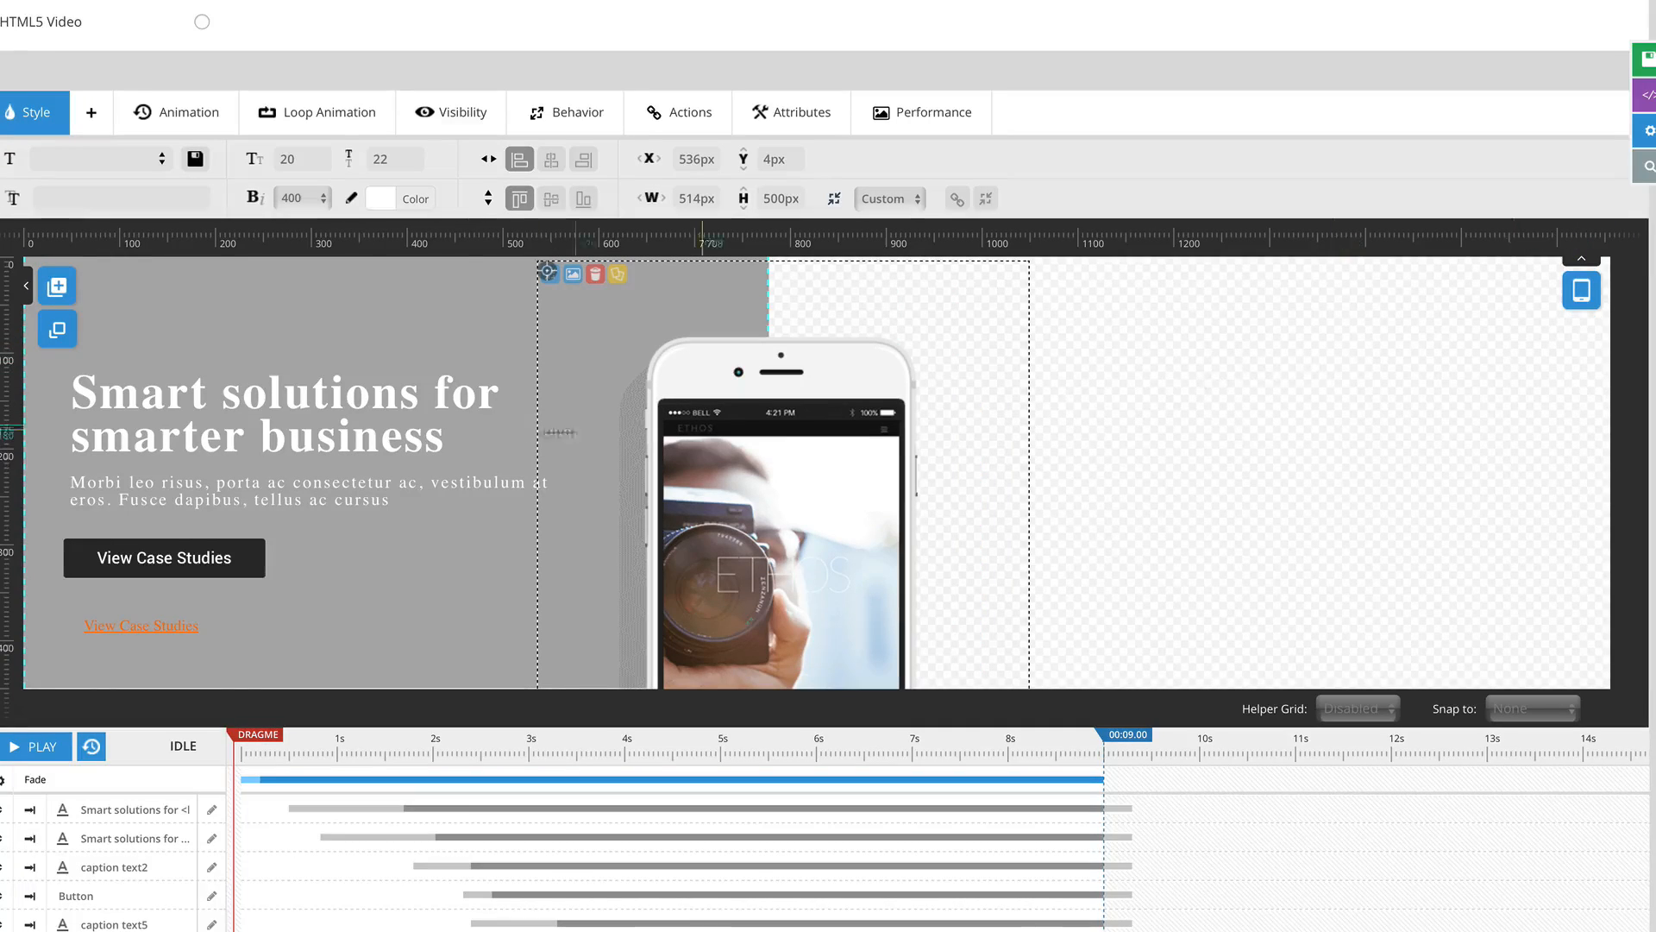
left_click(174, 405)
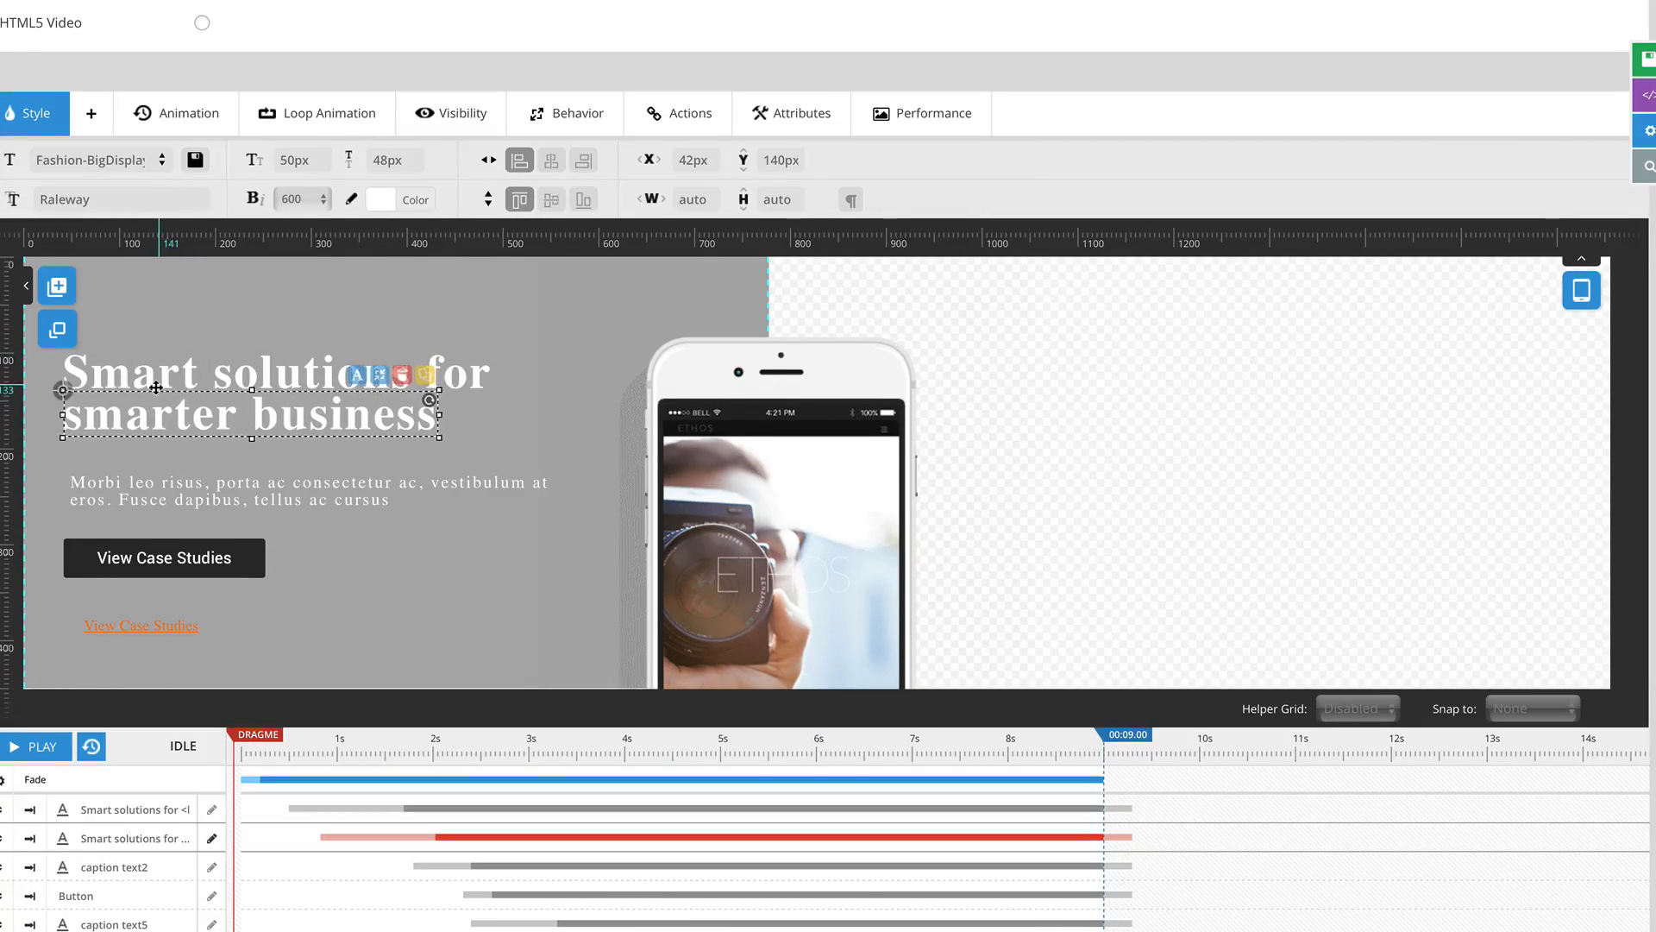
Step: In the tablet view, set both heading lines' font size to 40 px and the line height of "smarter business" to 40 px
left_click(156, 382)
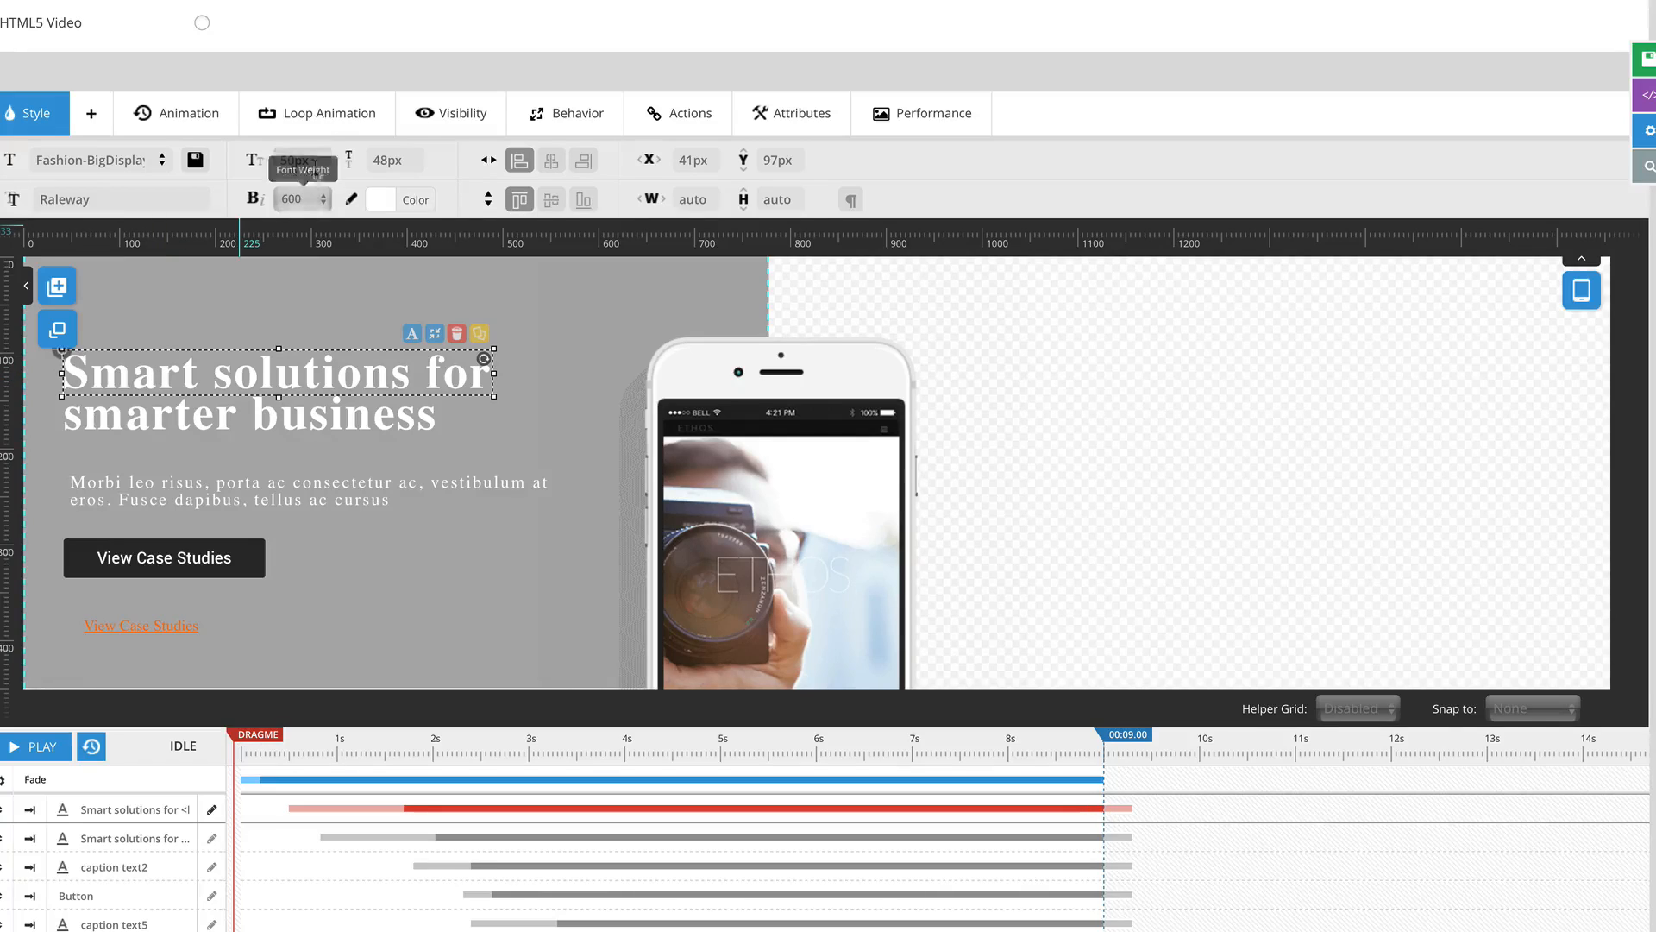
left_click(290, 161)
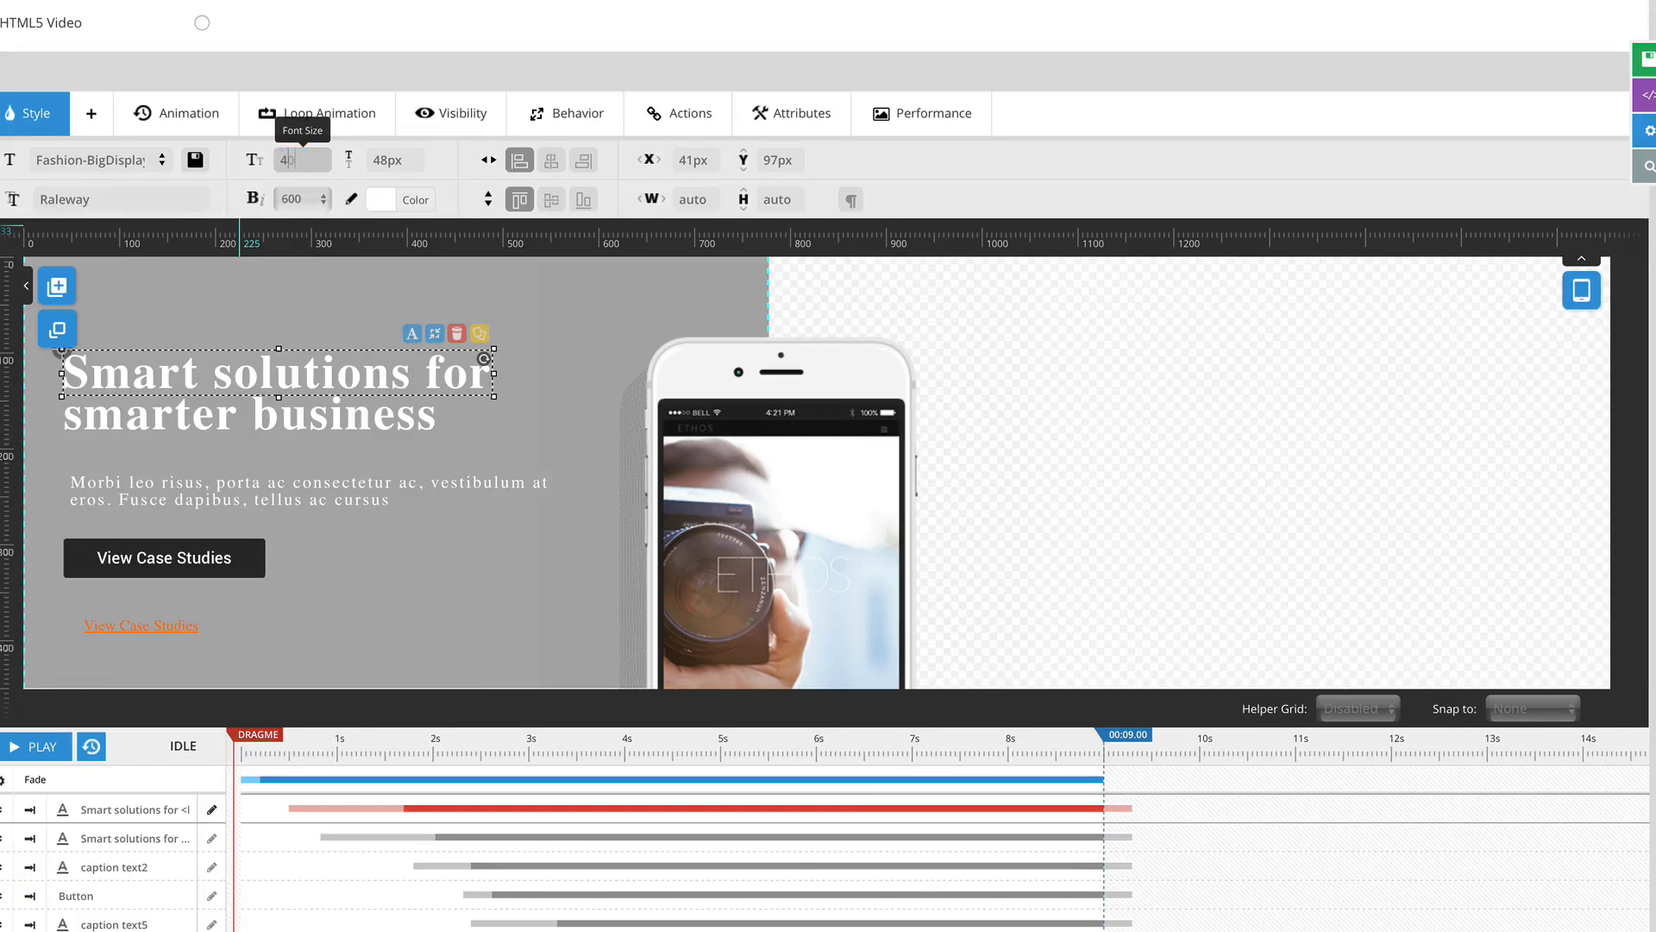
type("40")
left_click(391, 160)
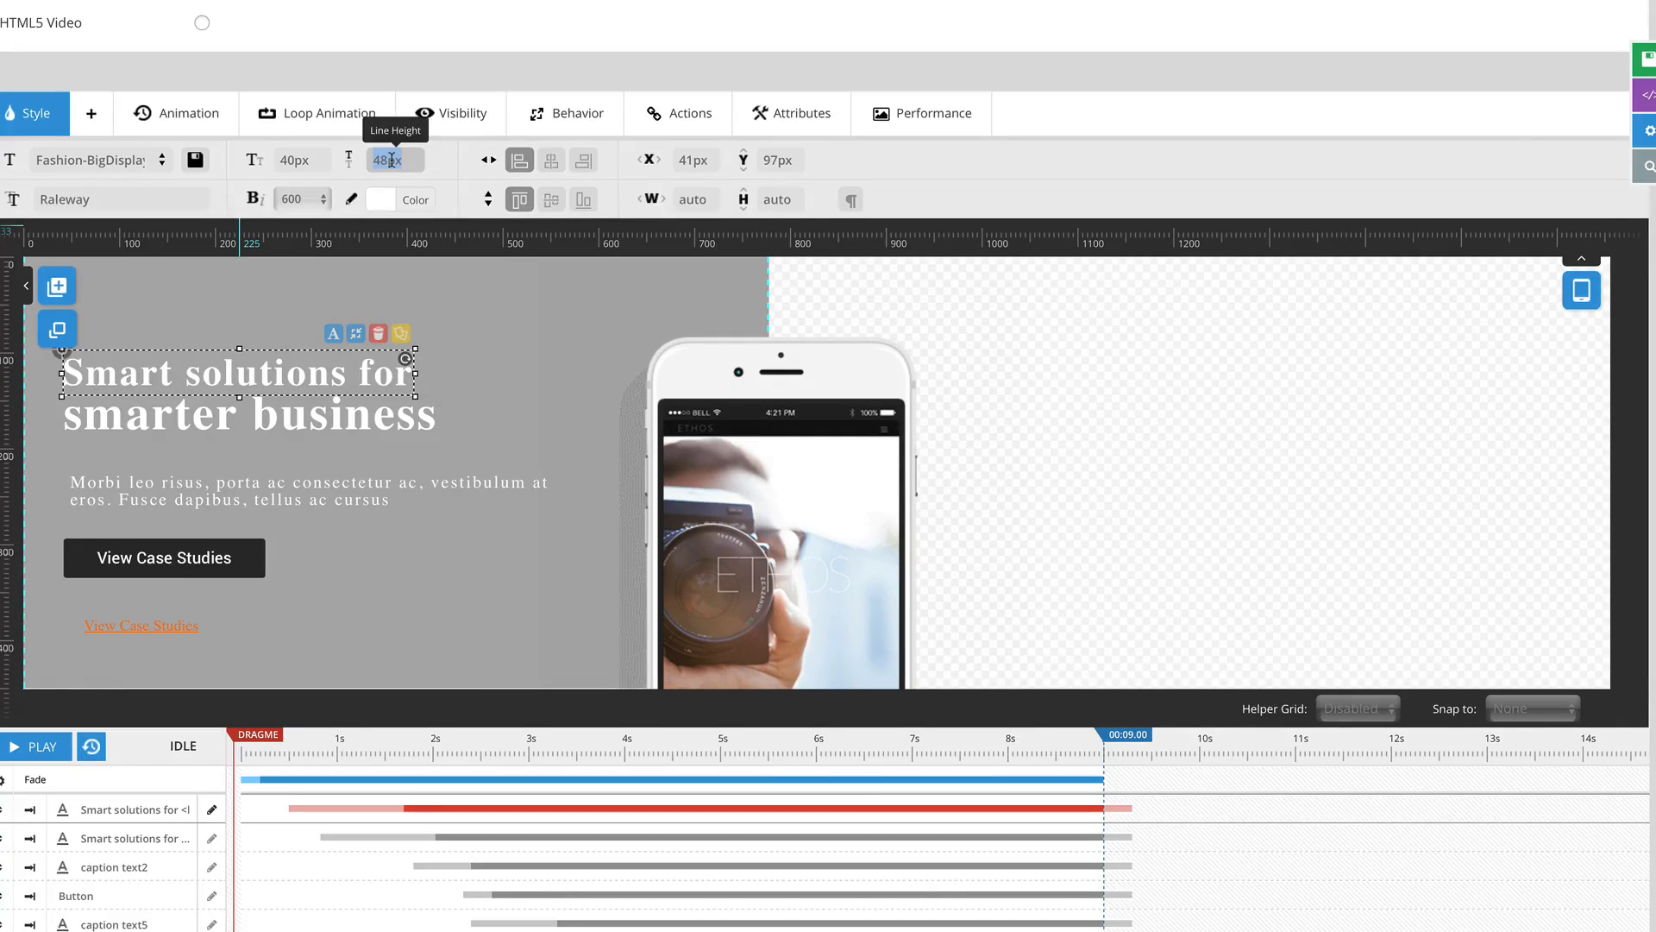
left_click(215, 412)
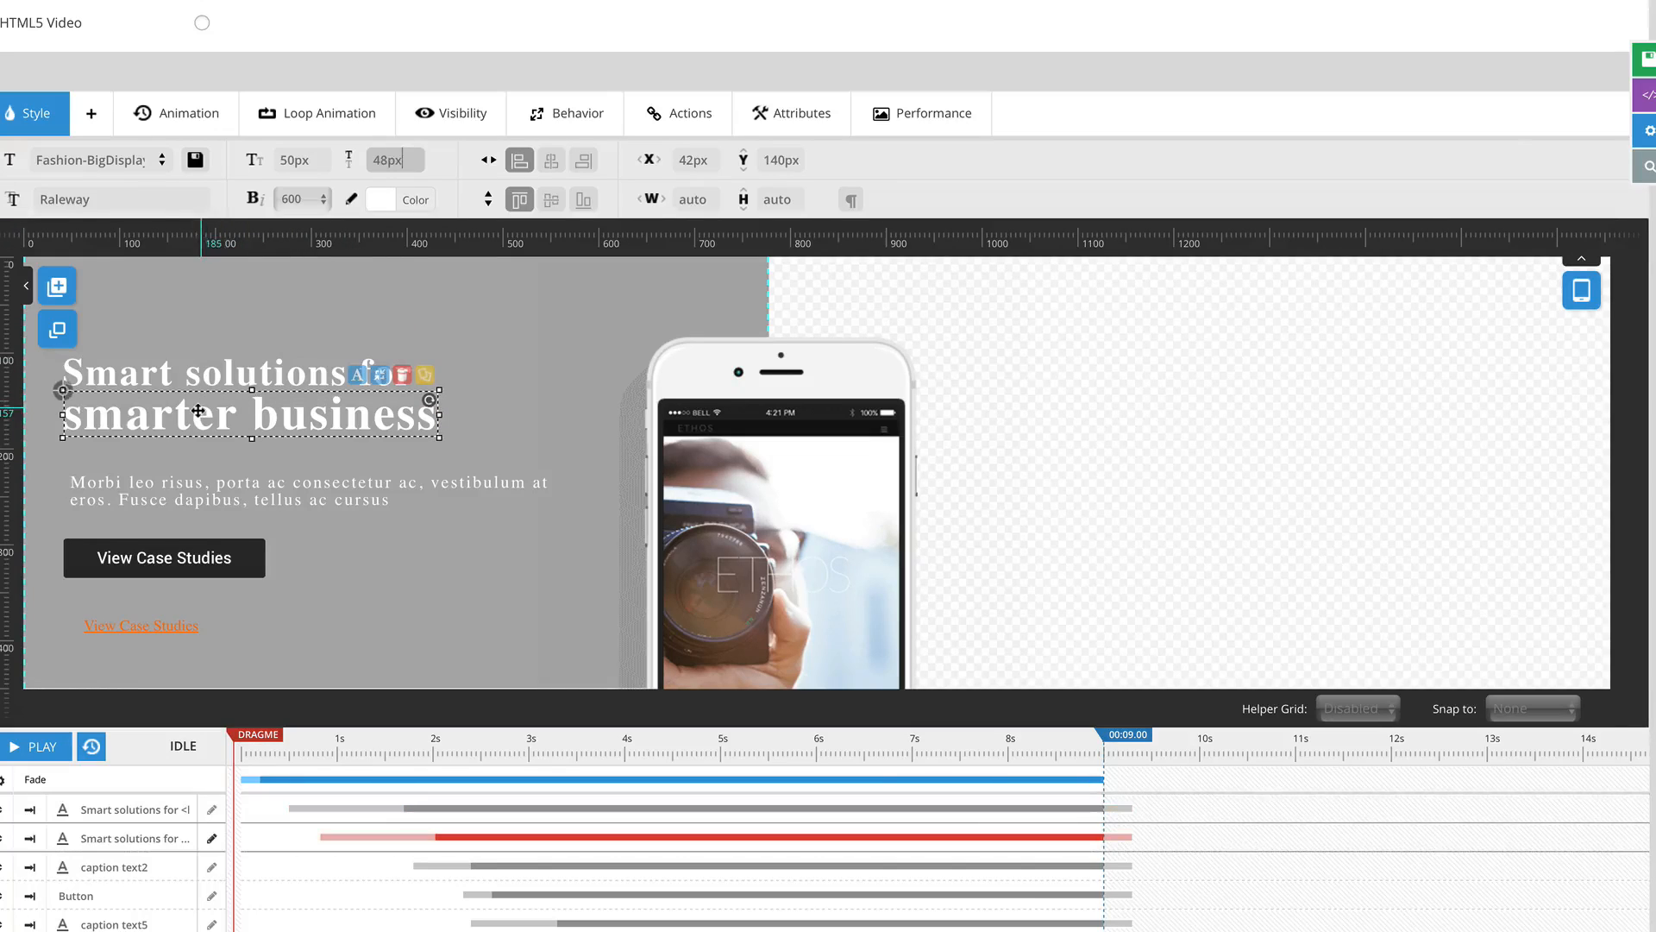
left_click(291, 159)
type("40")
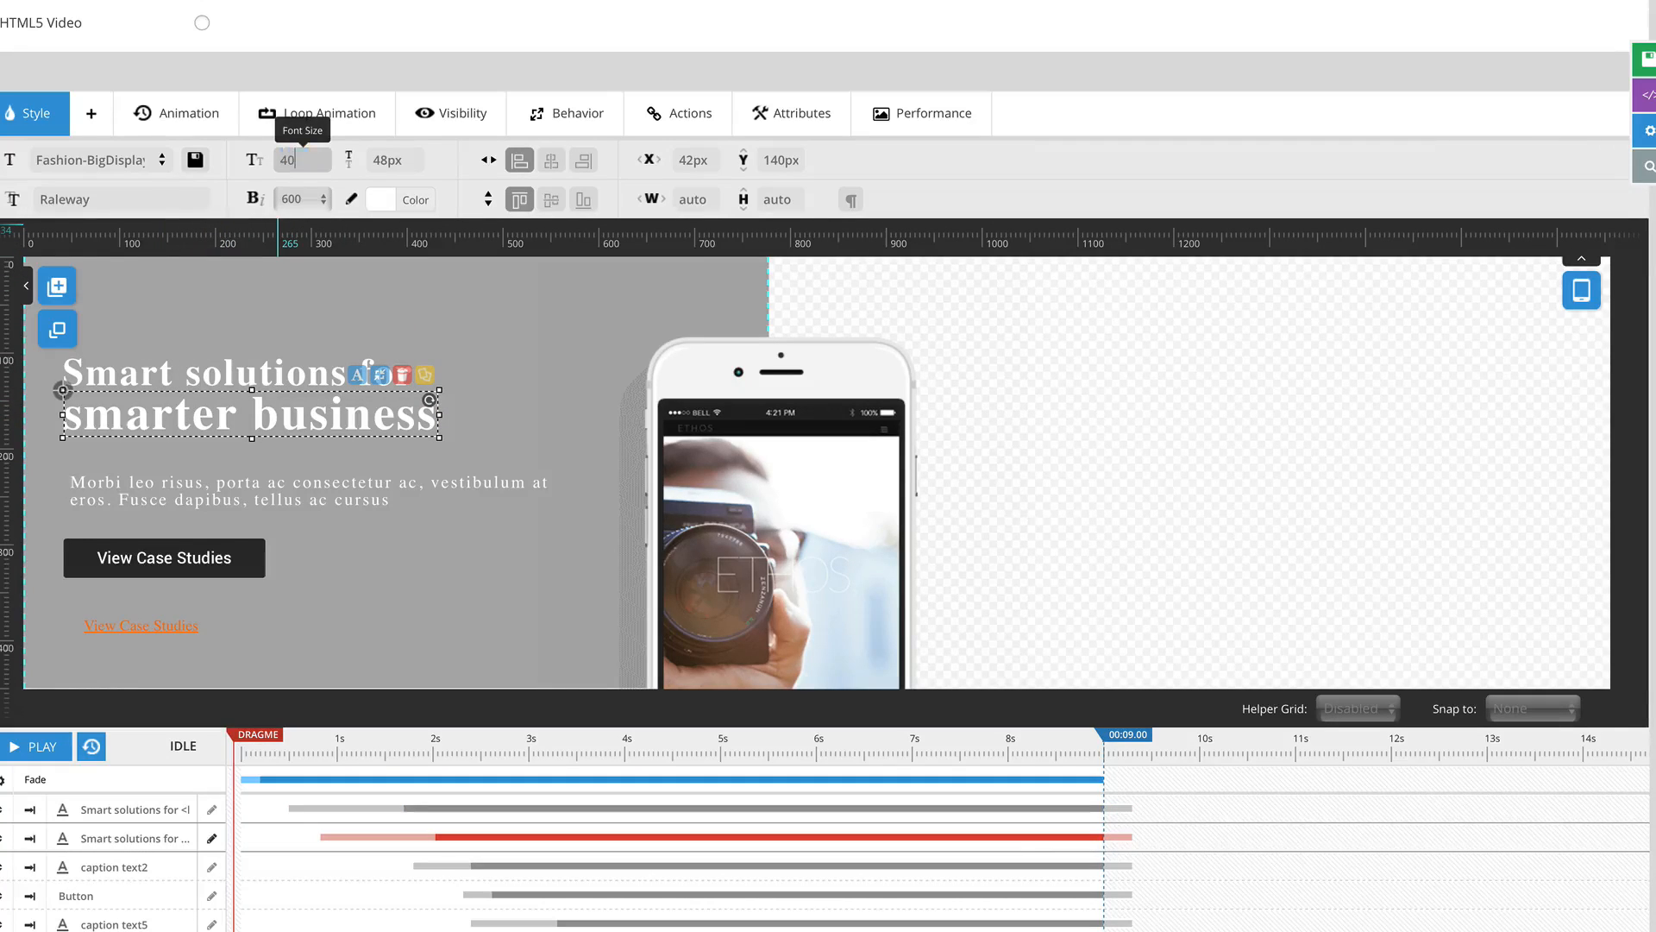
left_click(398, 160)
type("40")
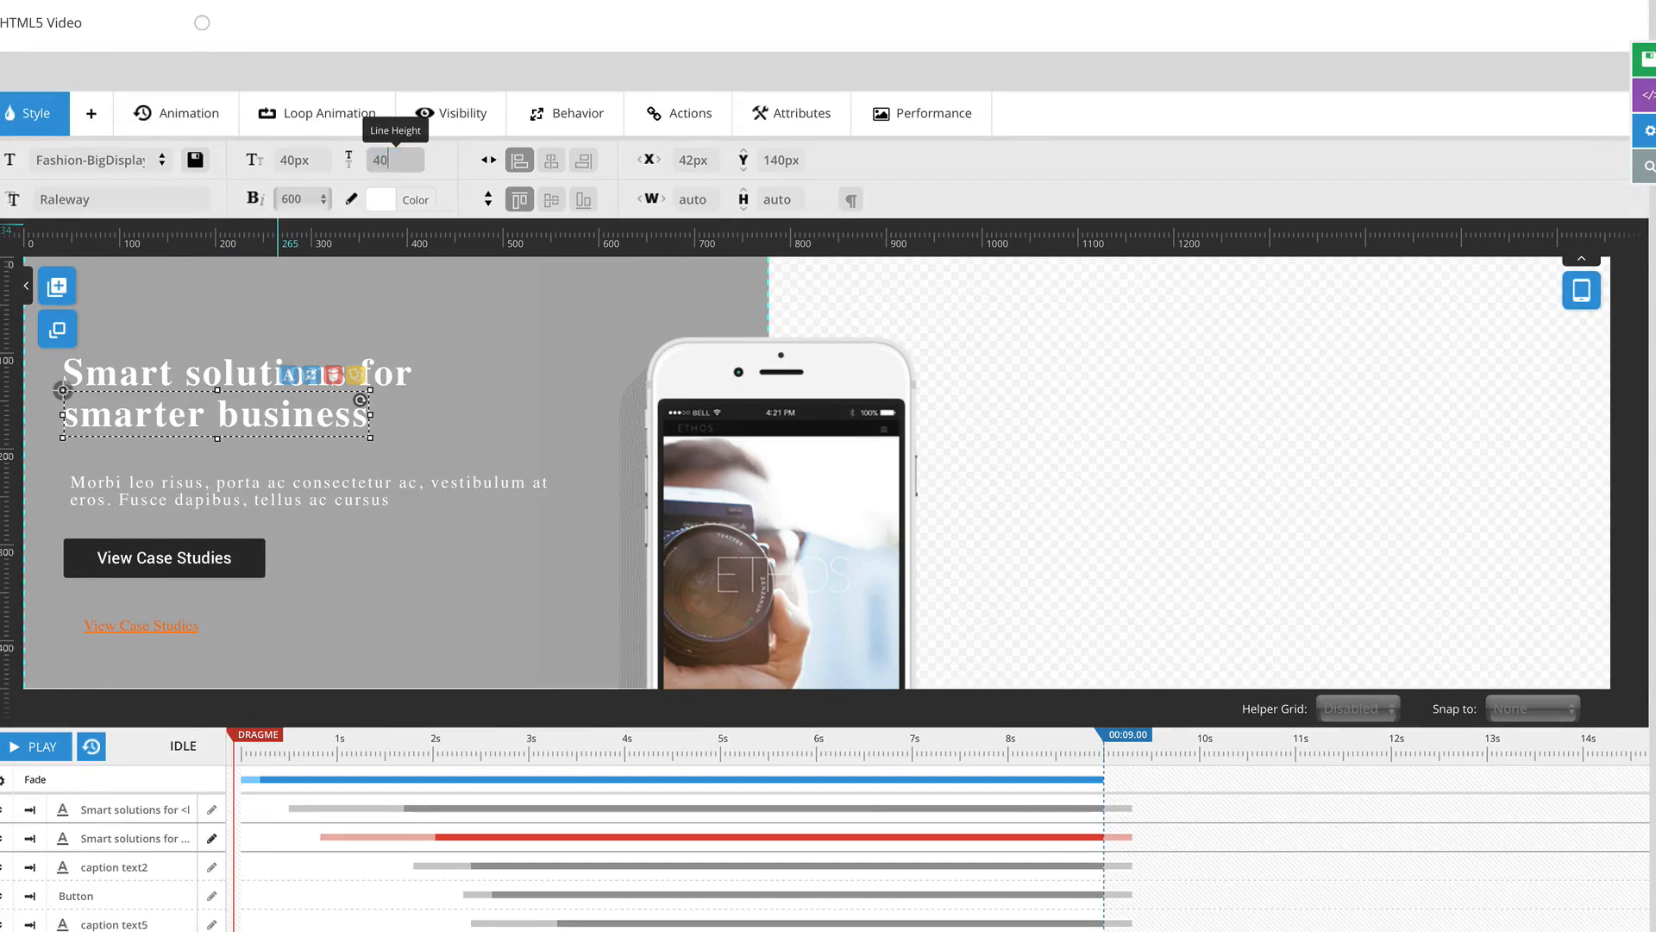
key("Return")
Step: In the tablet view, move the paragraph to X 45, Y 185 and put its line break right after "vestibulum"
left_click_drag(154, 490, 151, 451)
double_click(247, 450)
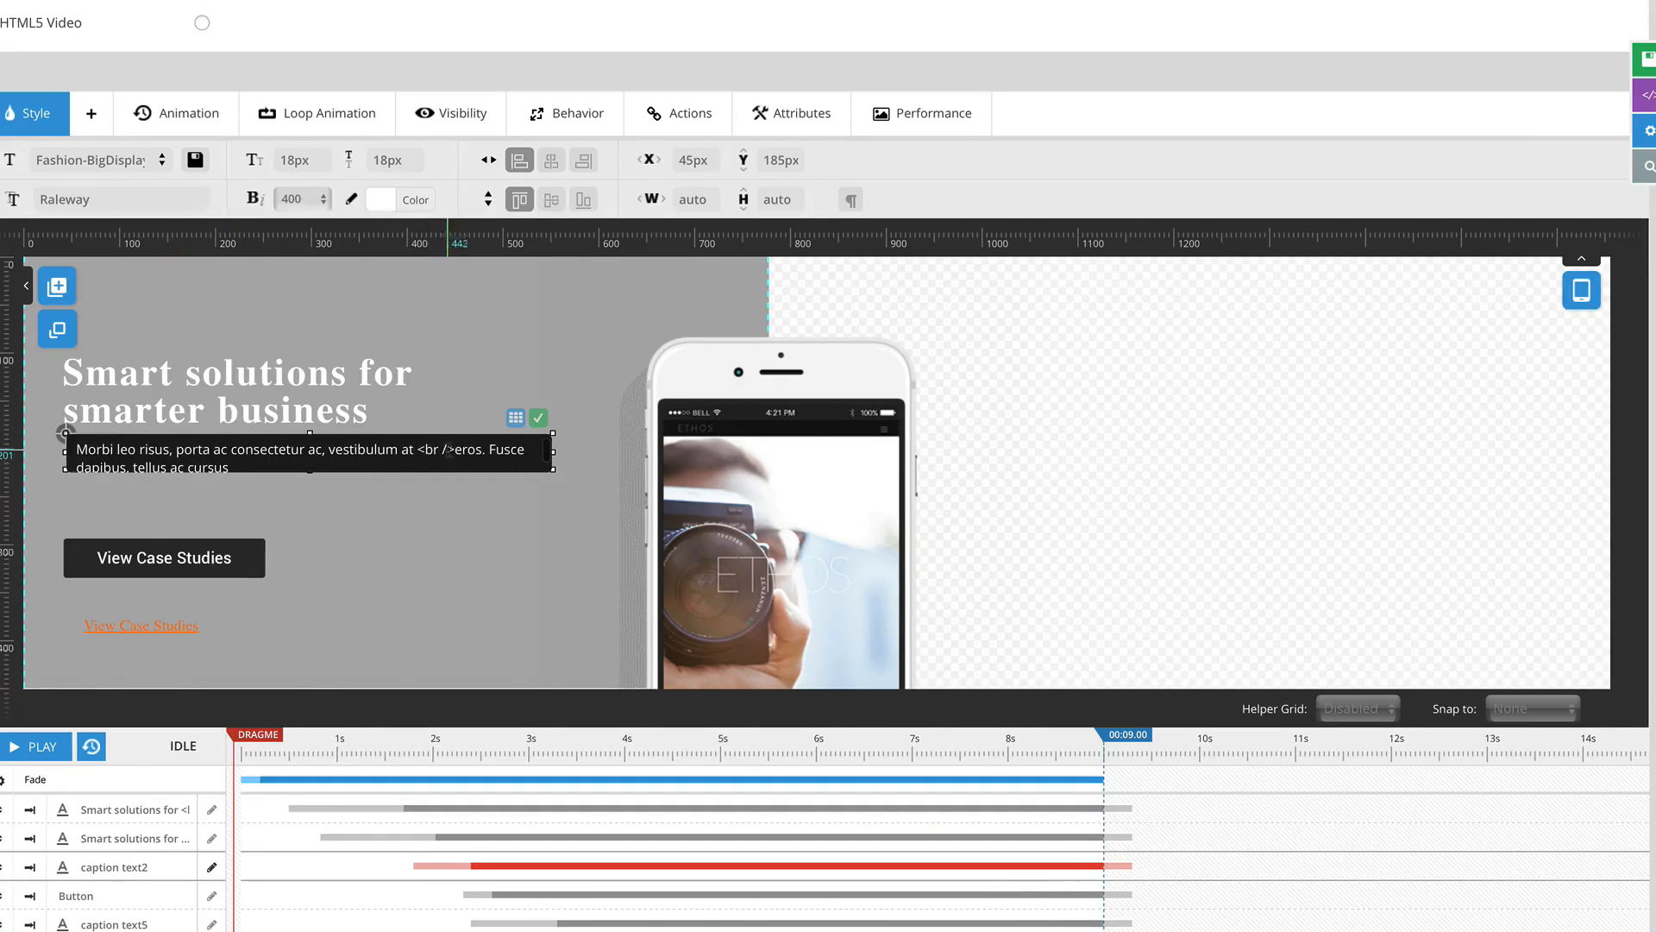
left_click_drag(454, 452, 426, 452)
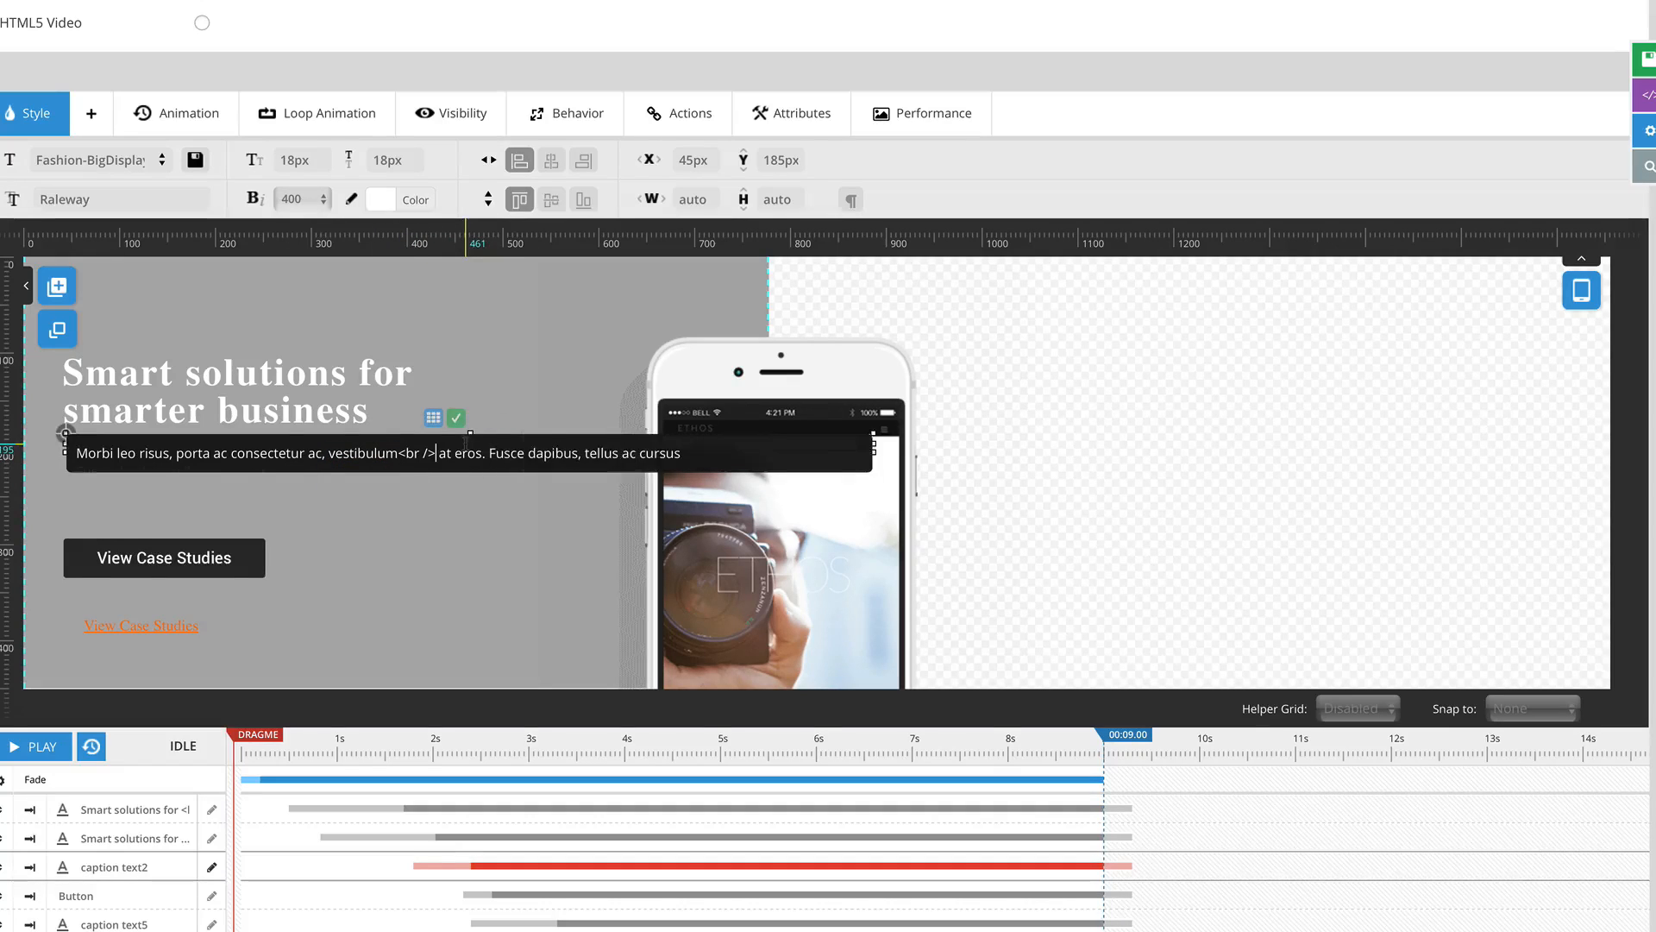
left_click(506, 414)
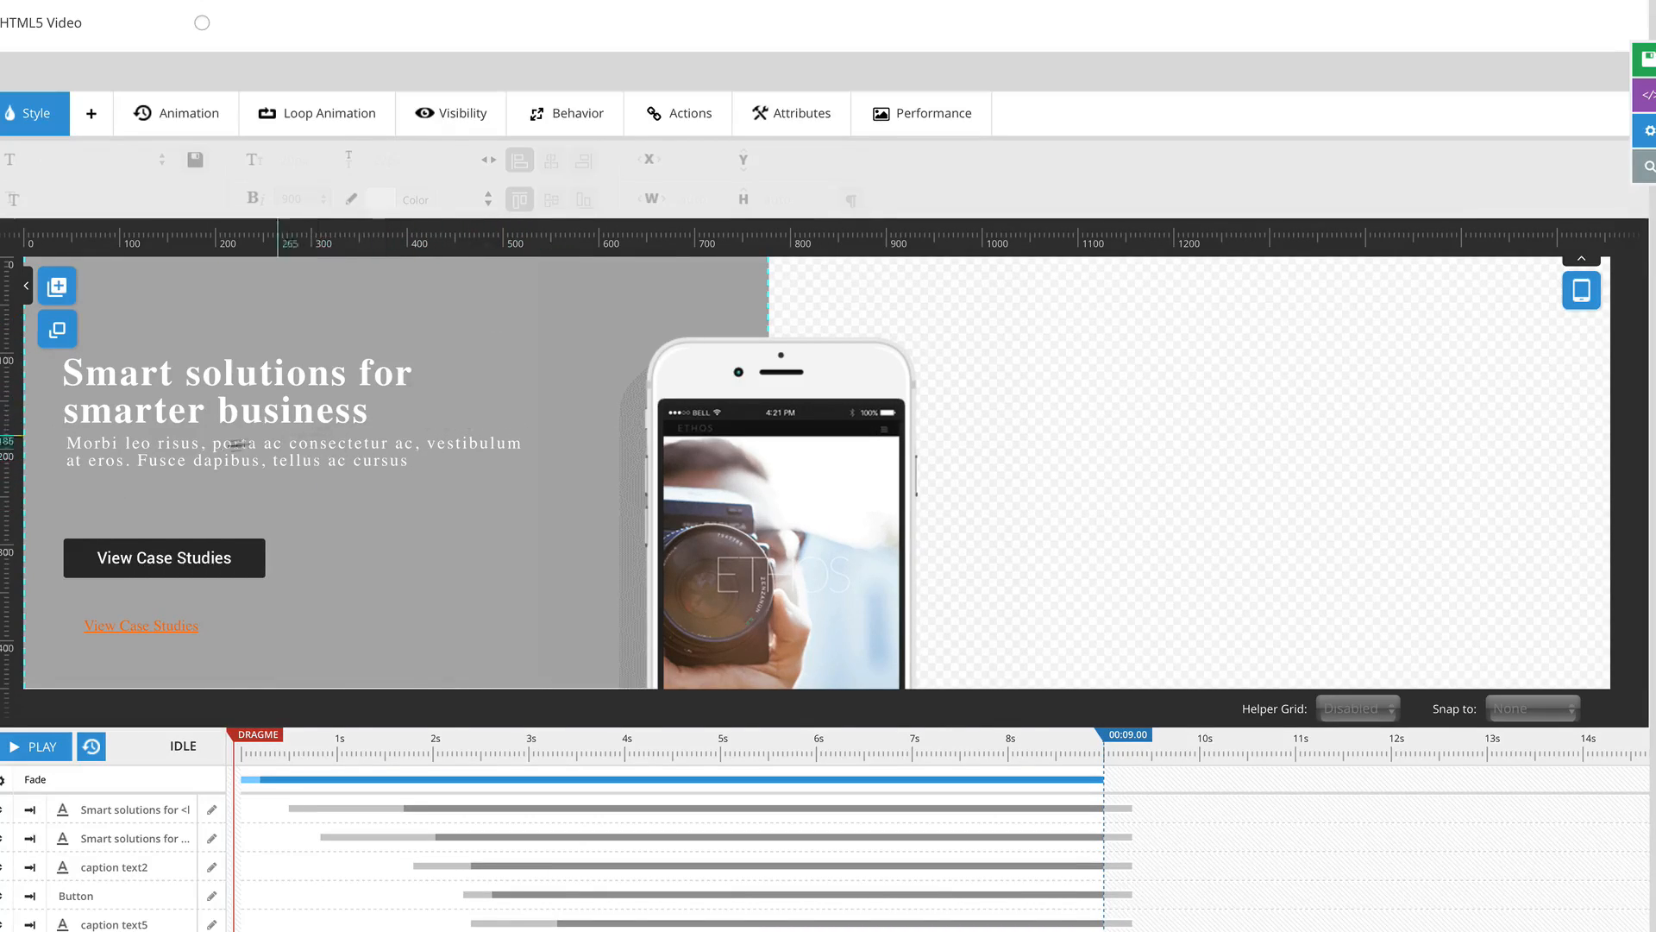
Step: Set the tablet paragraph's font size and line height to 16 px
left_click(192, 452)
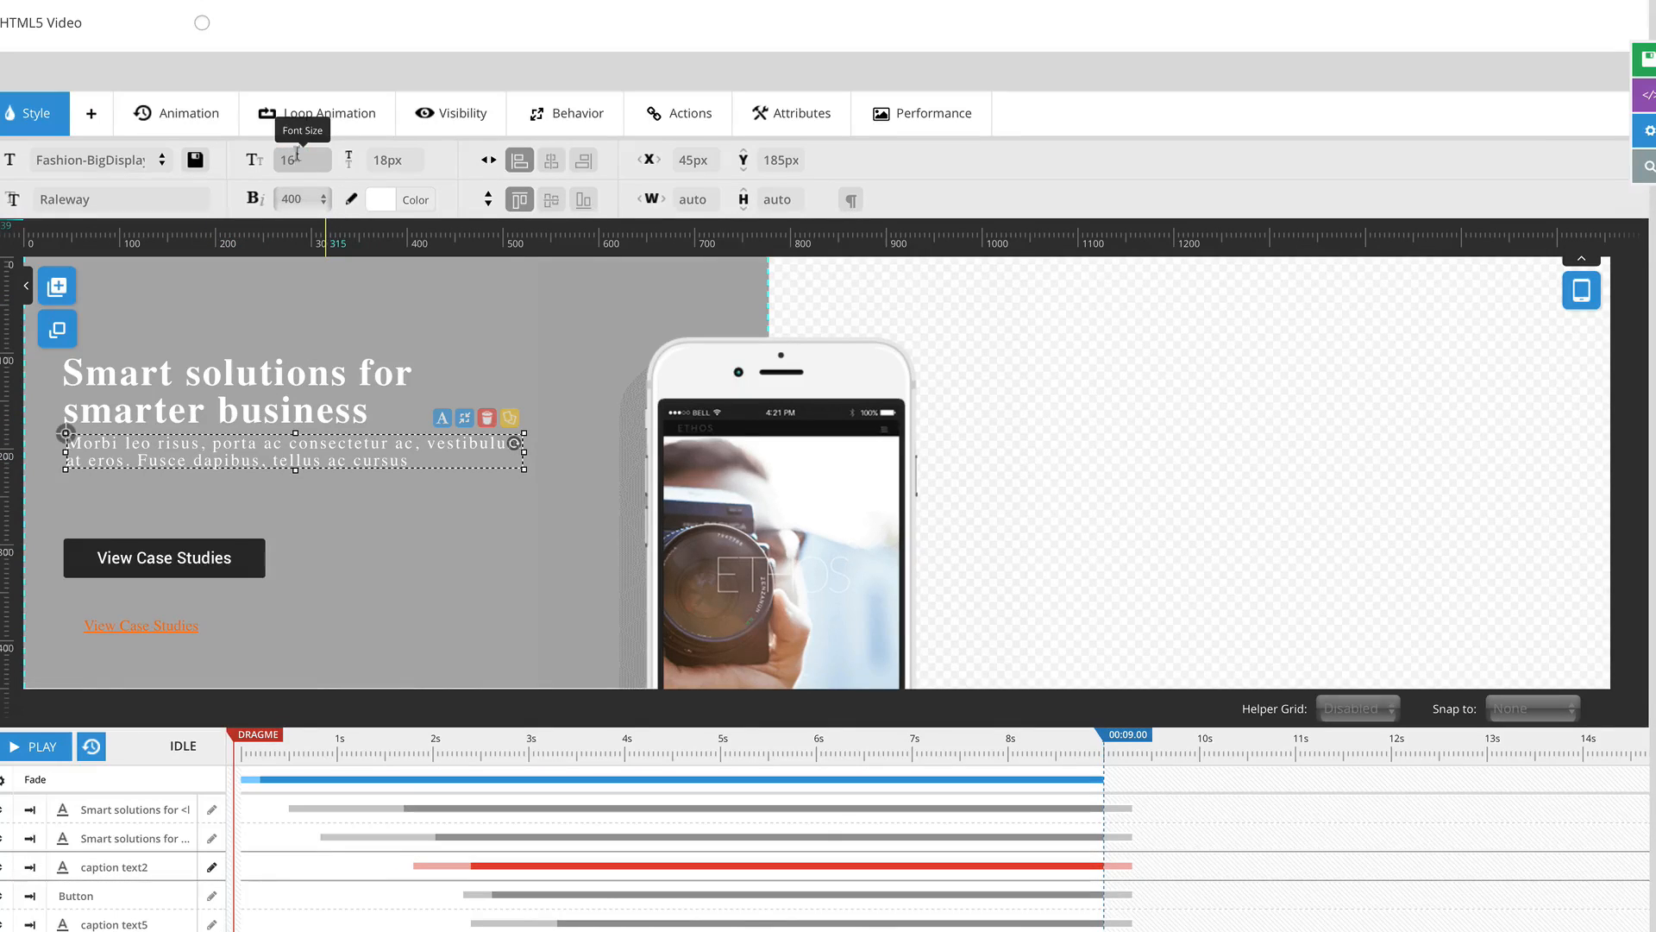
double_click(396, 163)
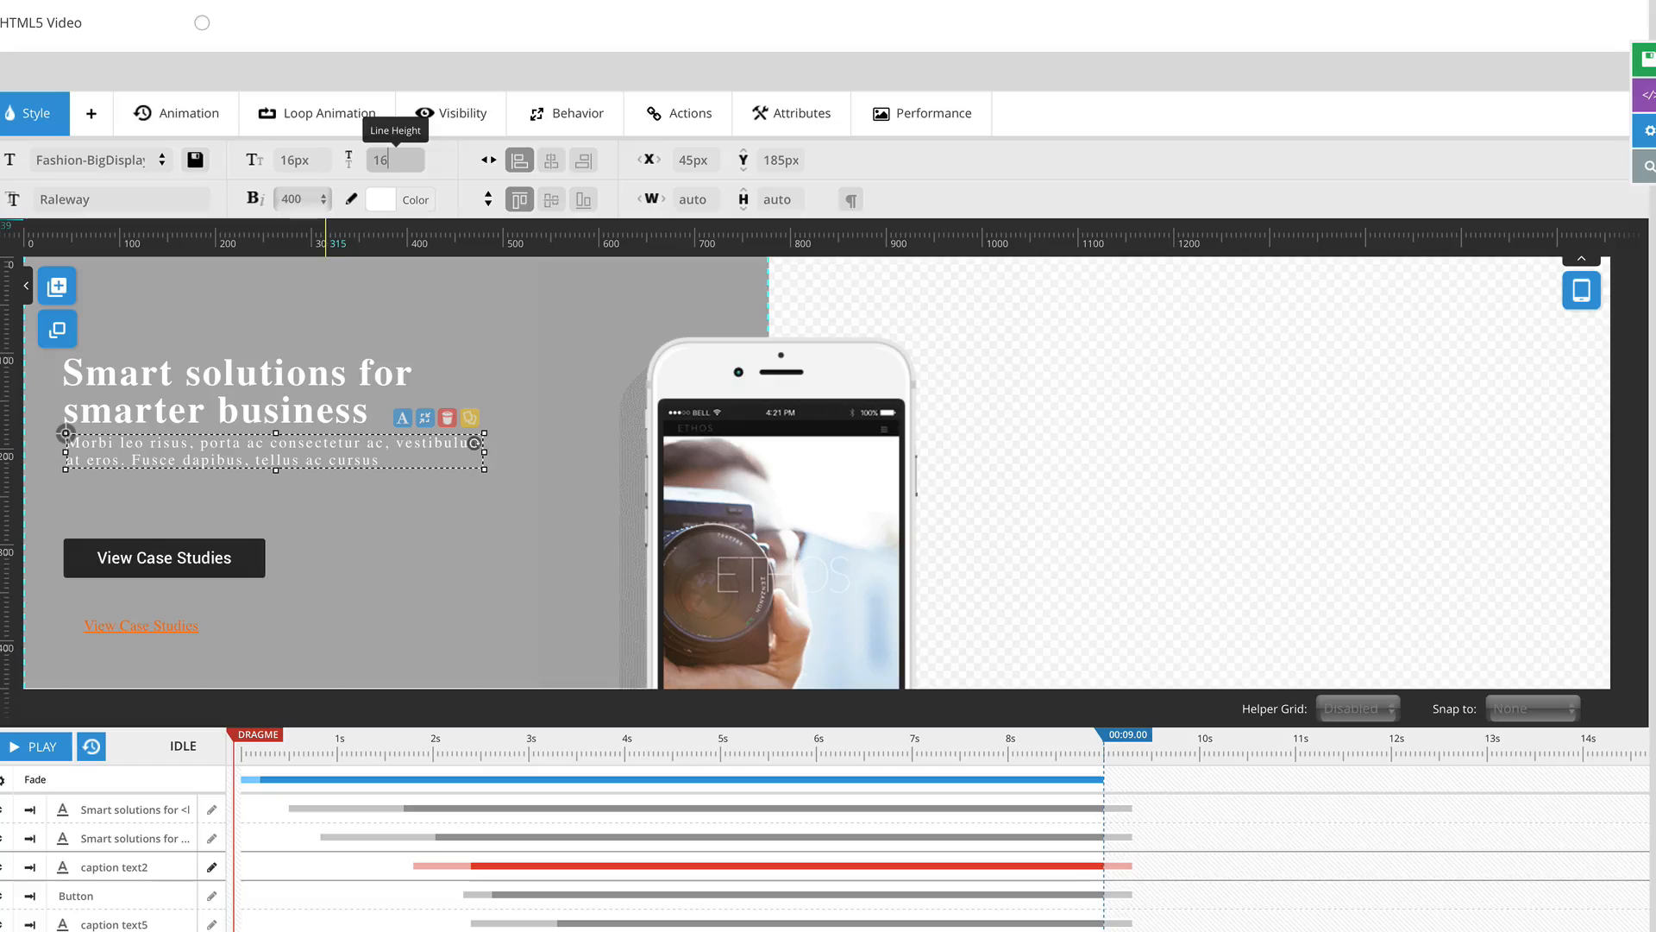
type("16px")
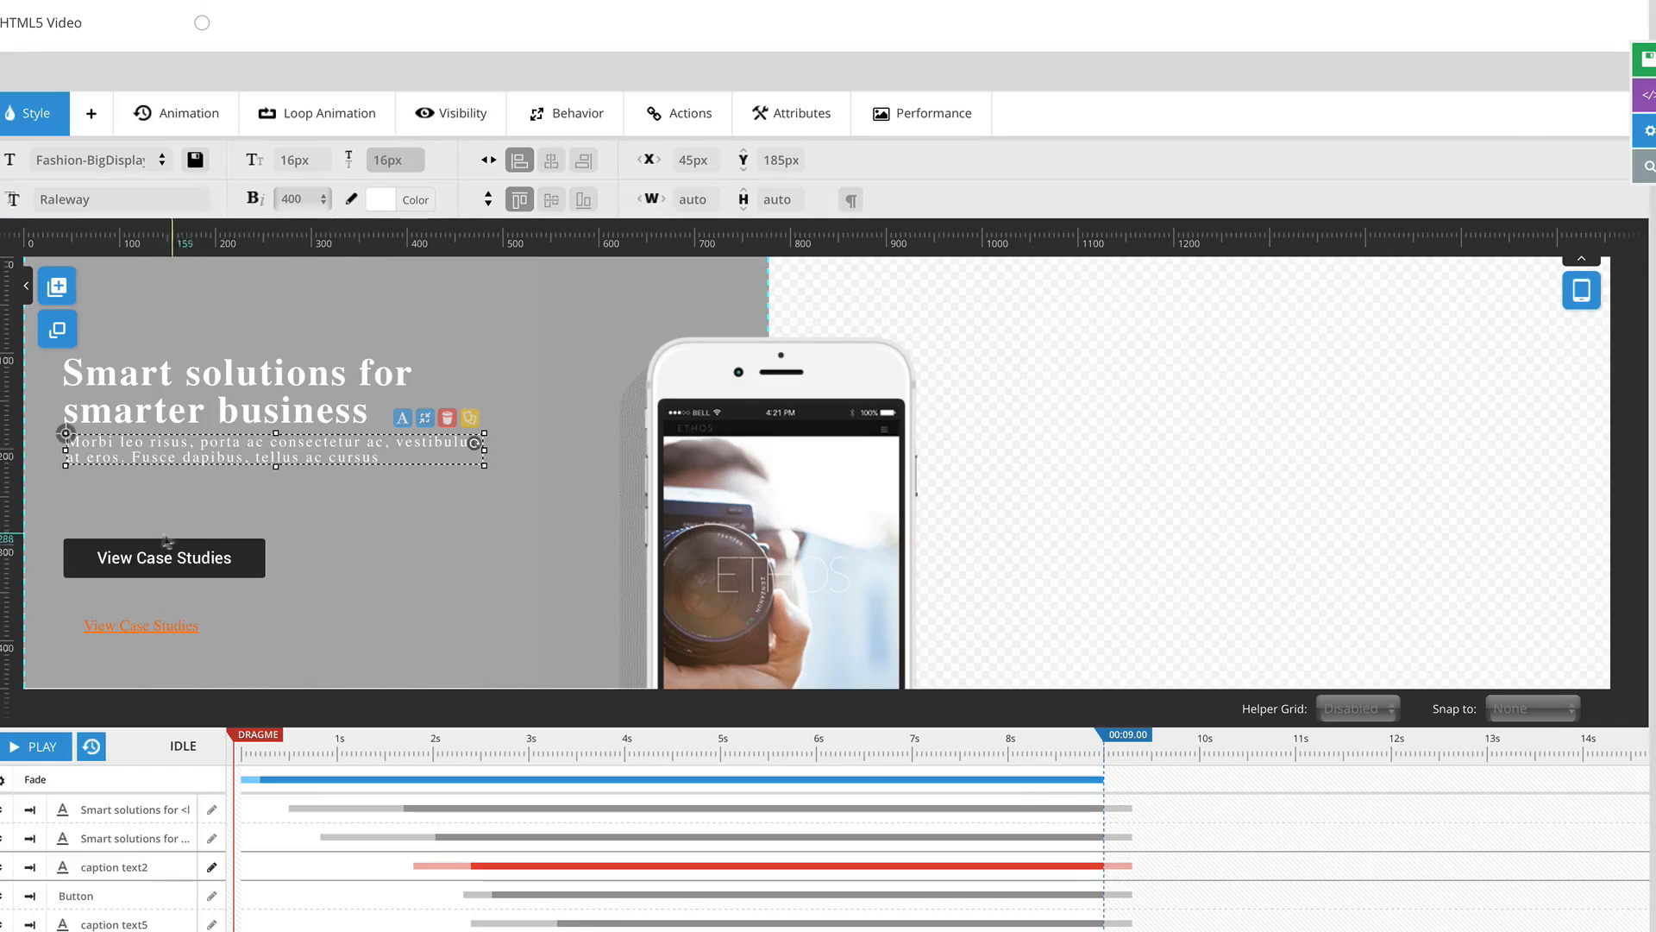
Step: In the tablet view, raise the button, move the orange link to X 30, Y 327 and the phone image to X 339, Y -44
left_click_drag(128, 565, 128, 529)
left_click_drag(121, 626, 105, 587)
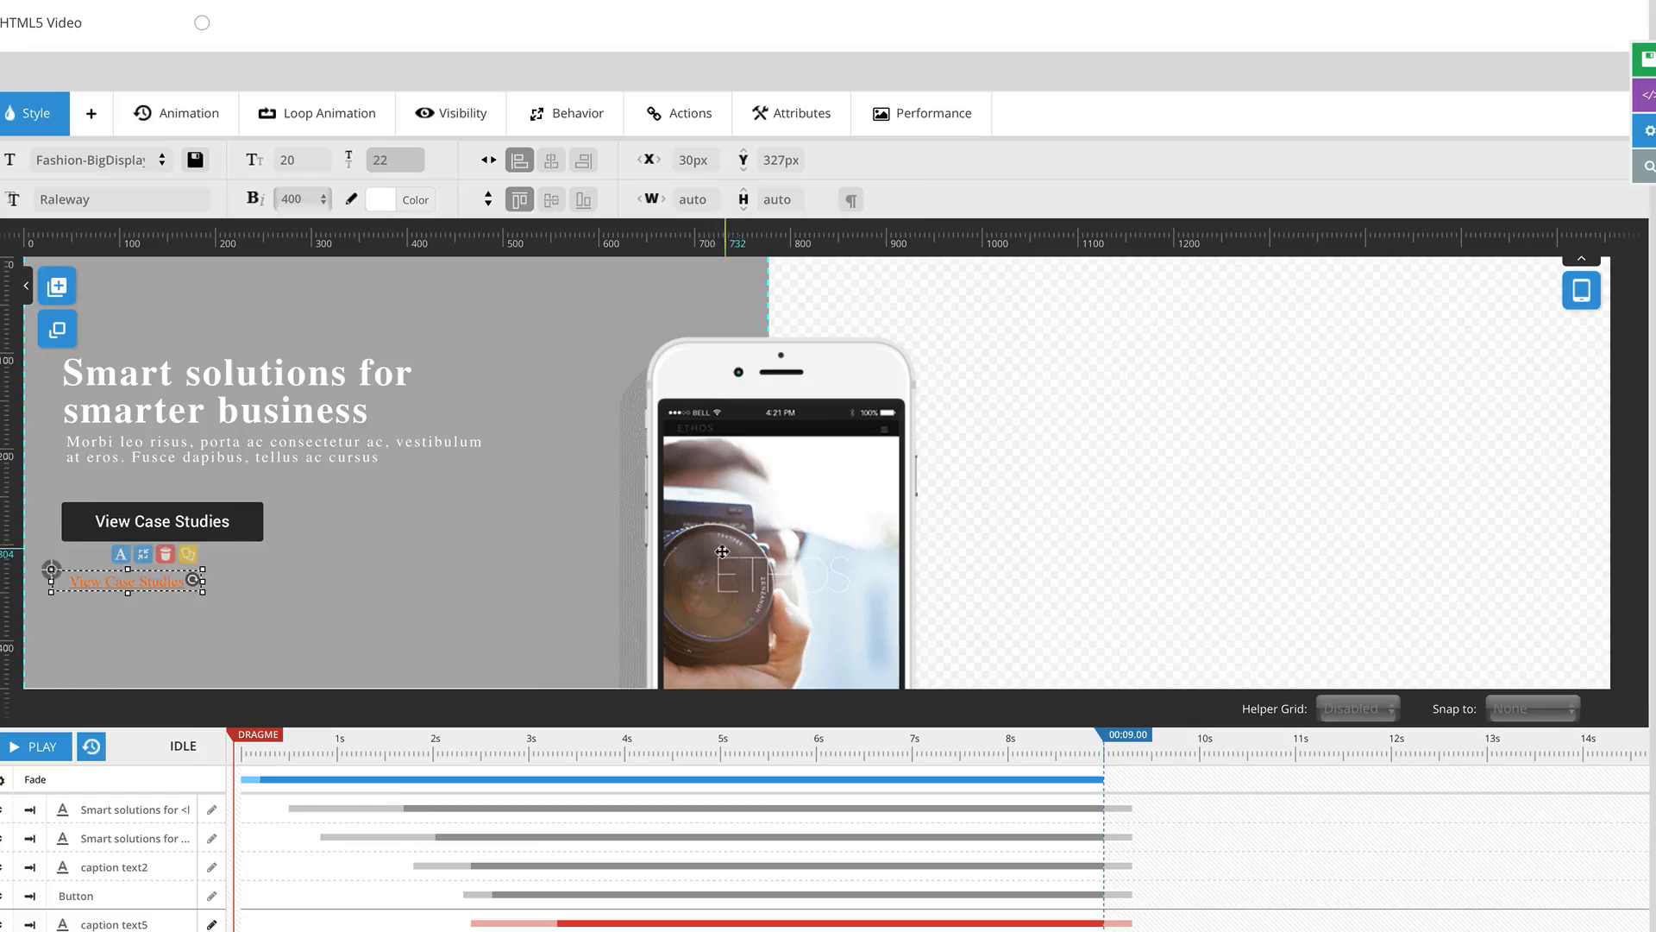
left_click_drag(712, 551, 533, 506)
Step: Rebreak the paragraph into three lines with <br /> tags before "vestibulum" and before "tellus ac cursus"
left_click(309, 448)
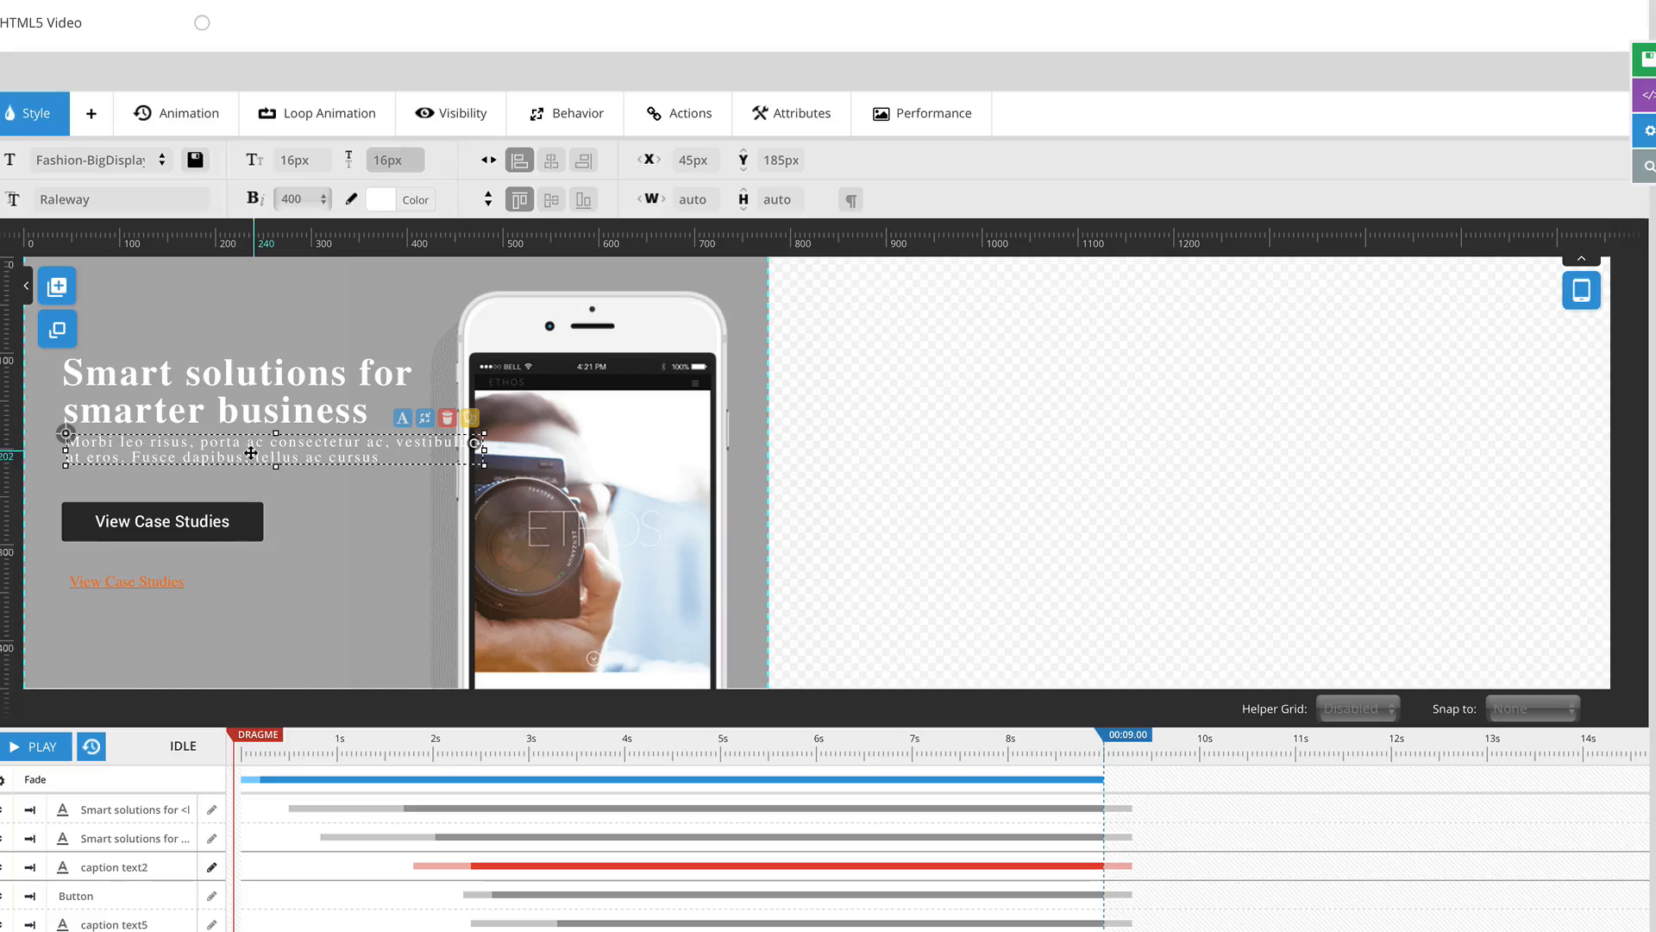
double_click(266, 454)
scroll(357, 449, "down", 1)
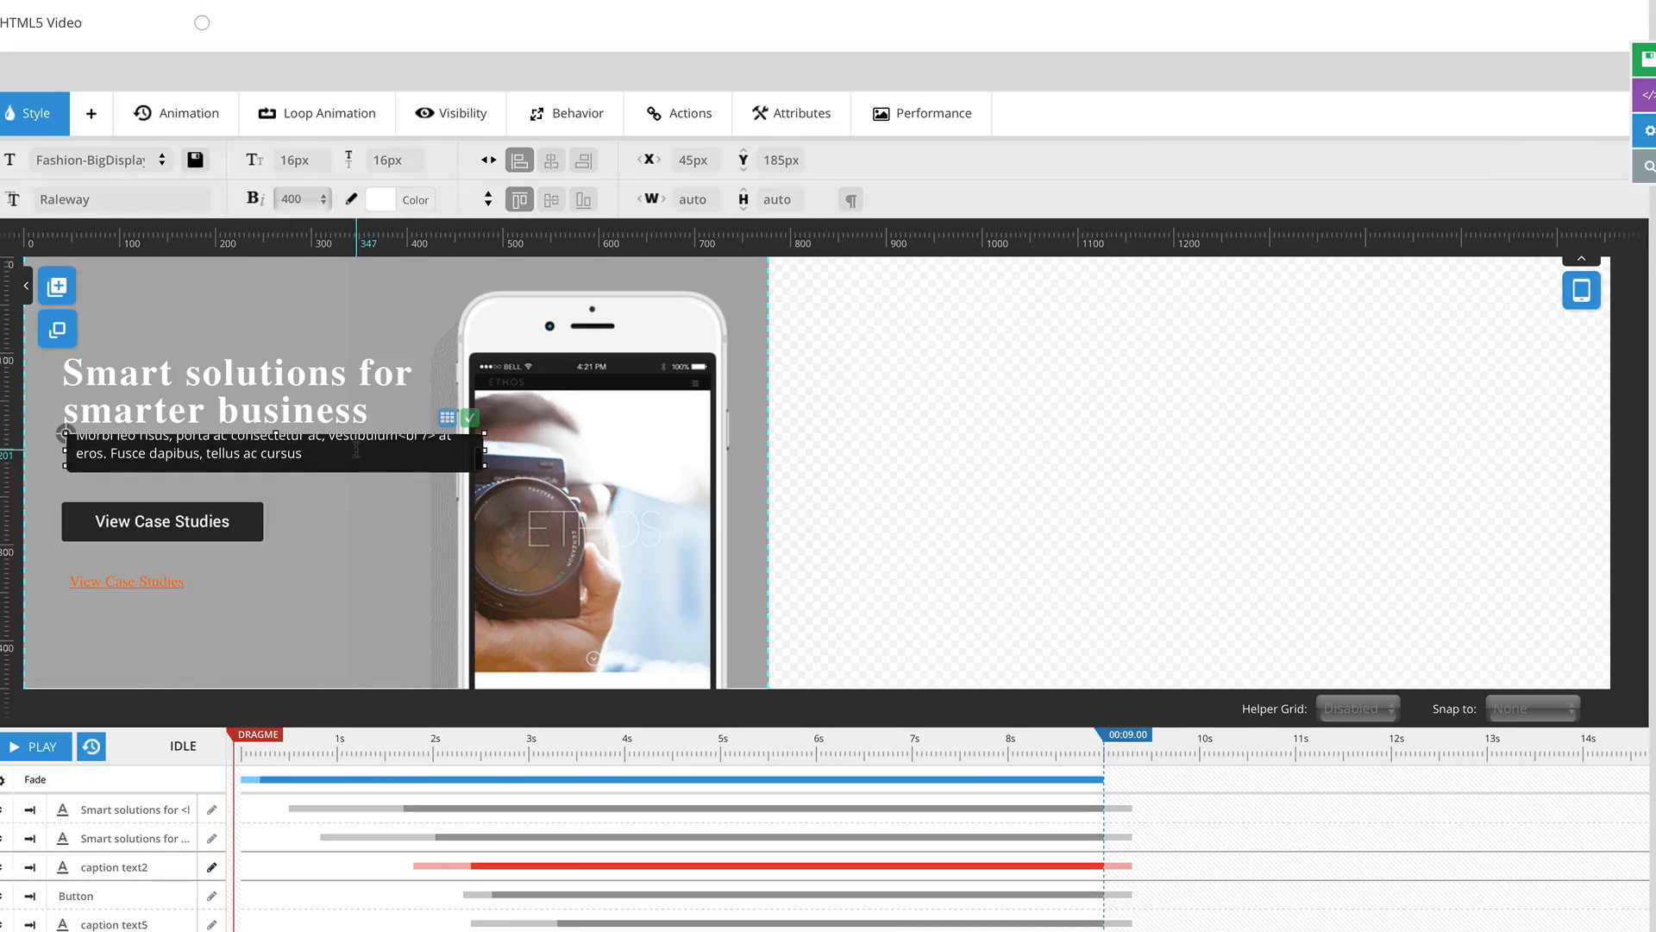
scroll(393, 448, "up", 1)
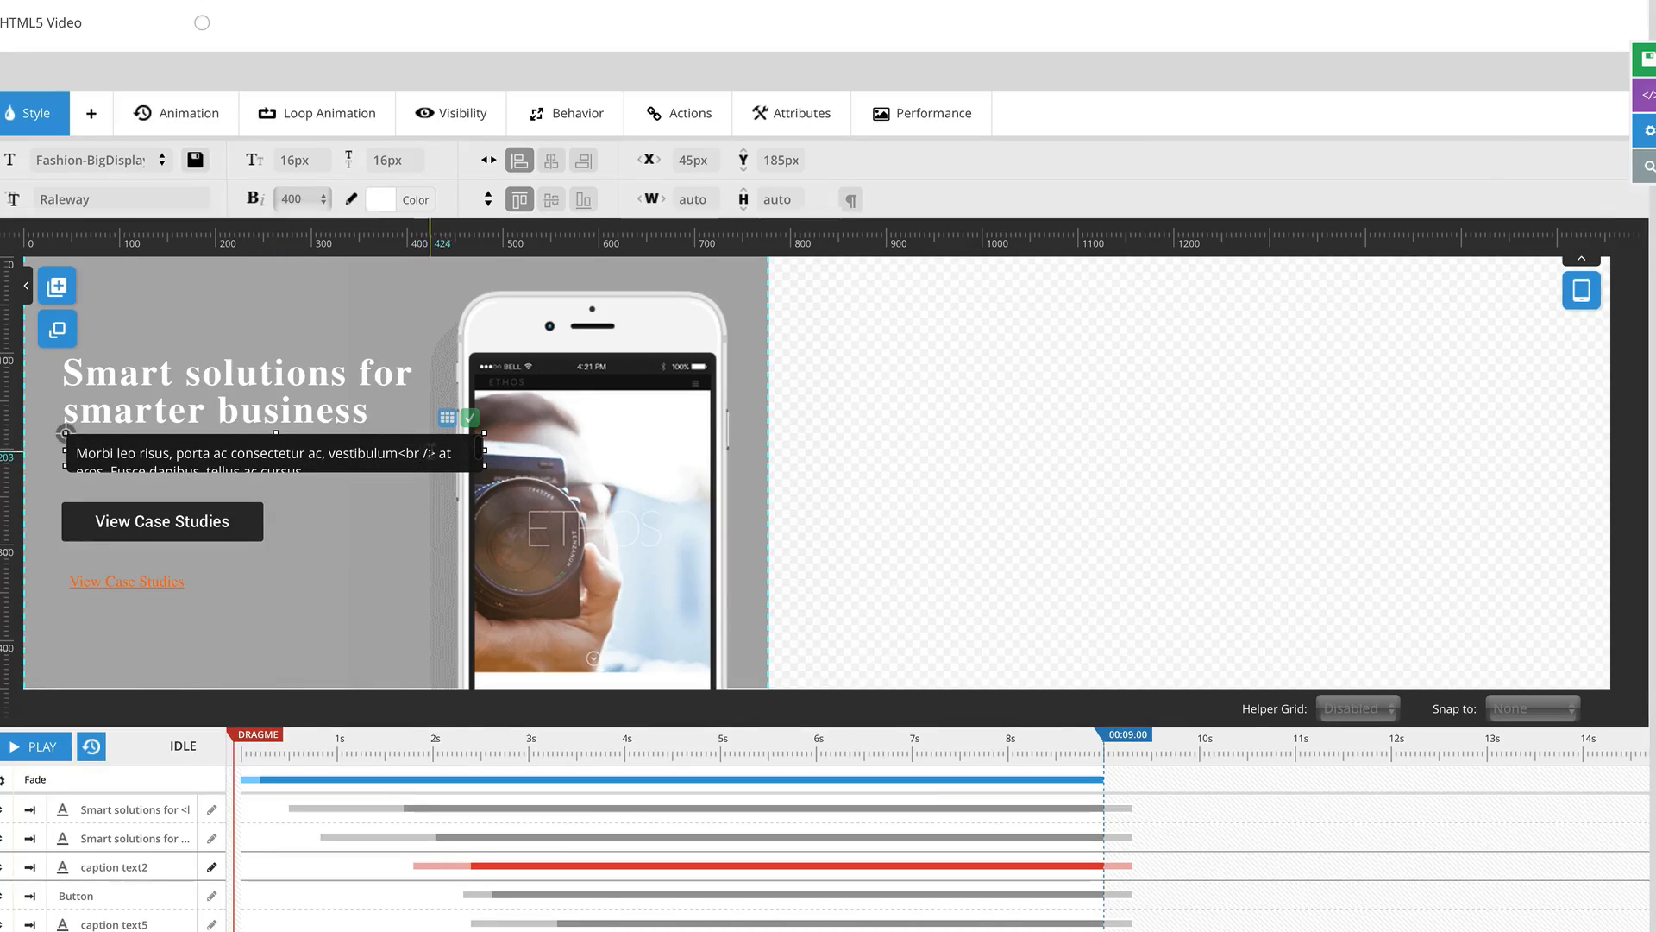
left_click_drag(433, 452, 406, 452)
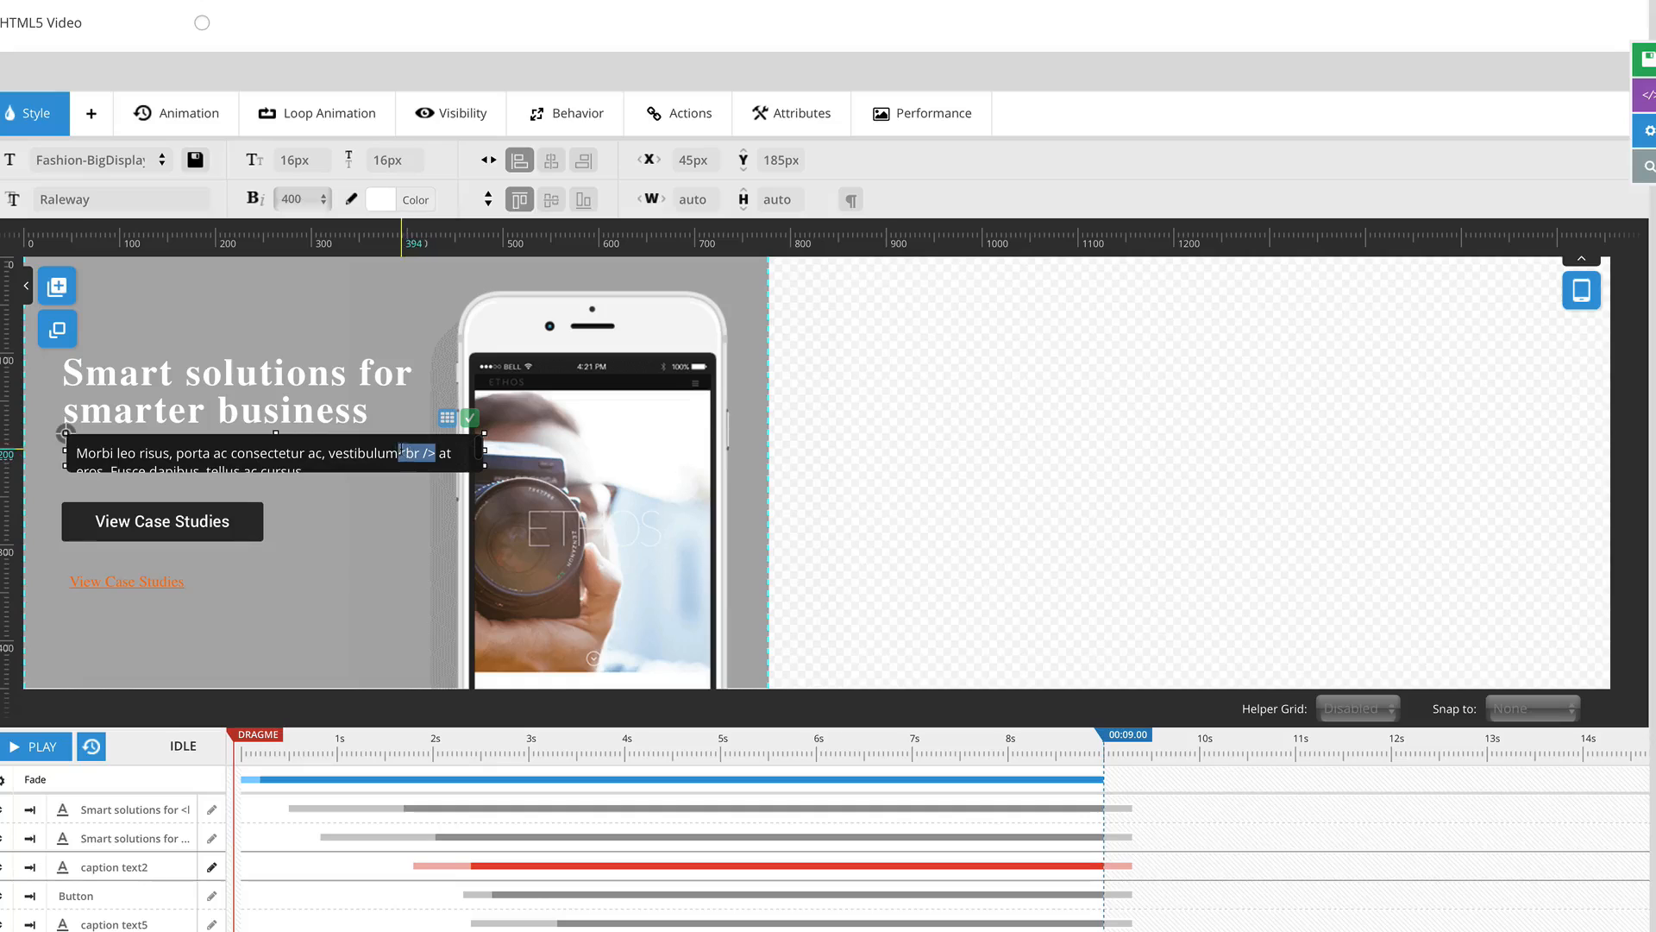
key("BackSpace")
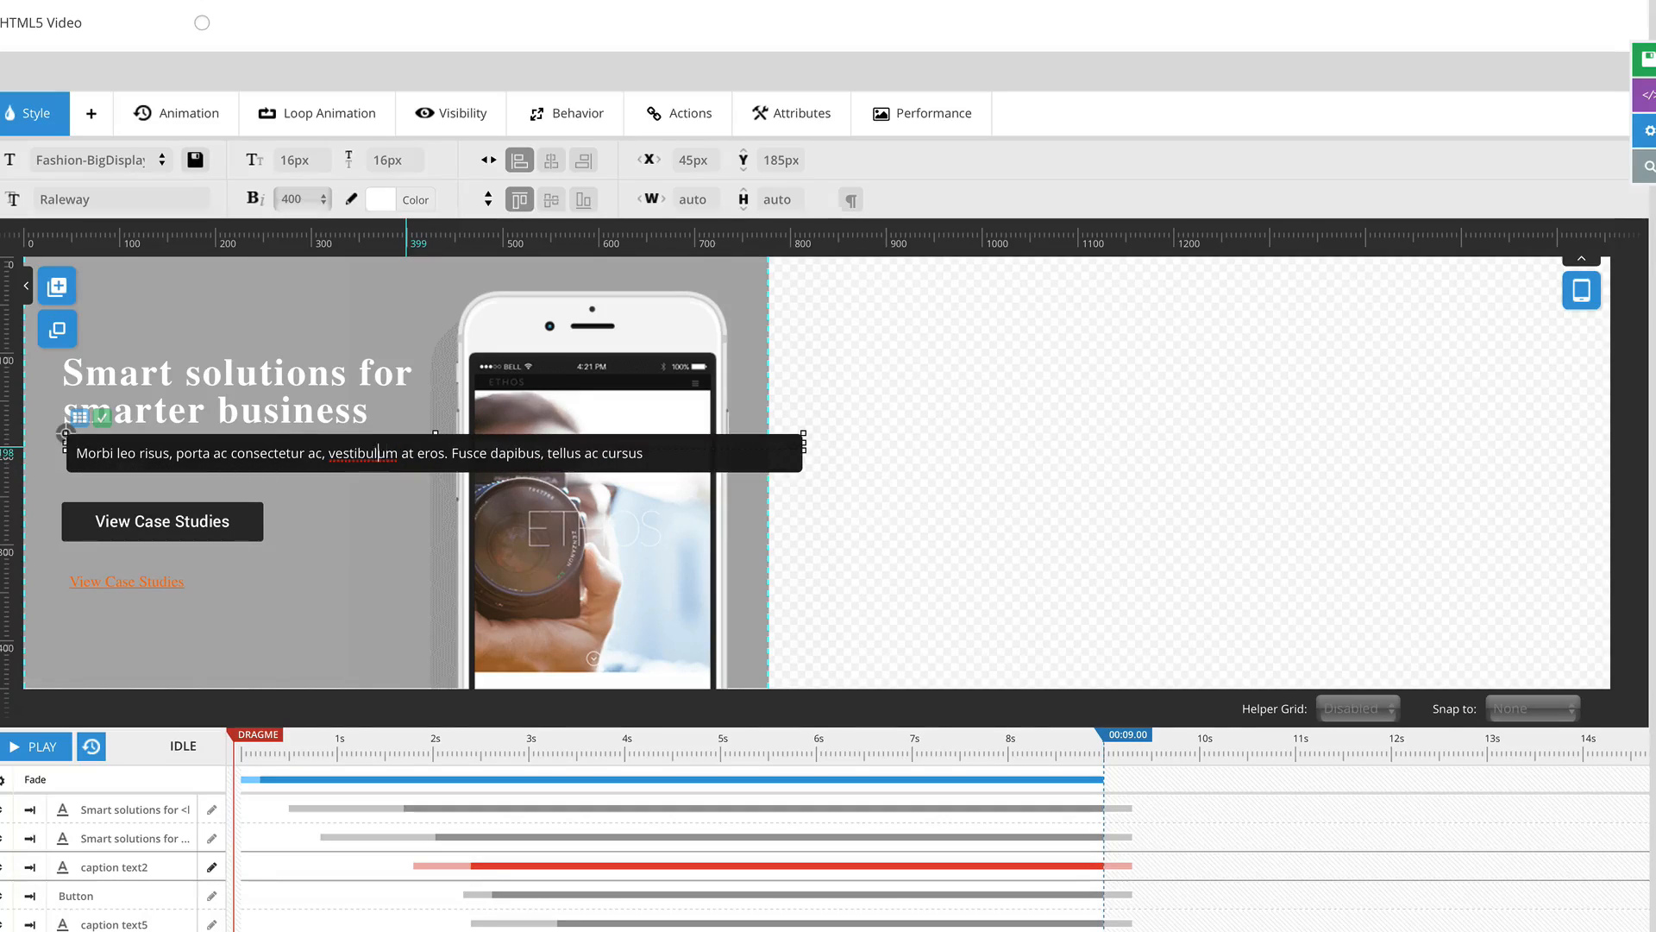
key("ctrl+z")
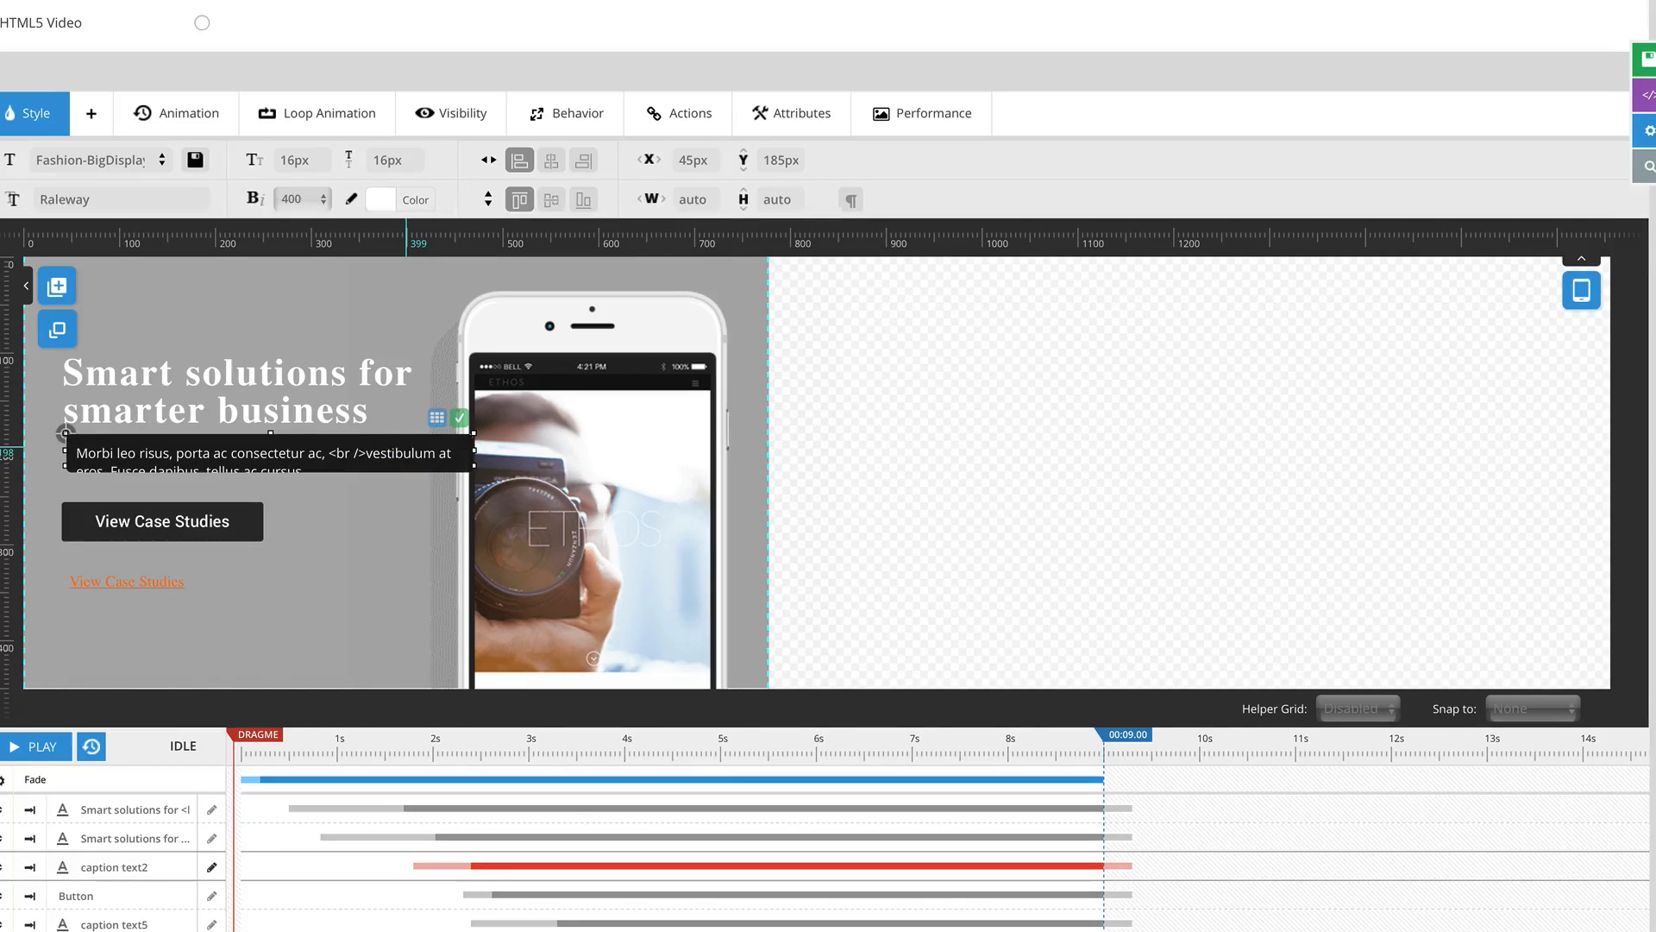
key("Down")
key("Up")
key("Down")
key("alt+Left")
type("<br />")
left_click(434, 512)
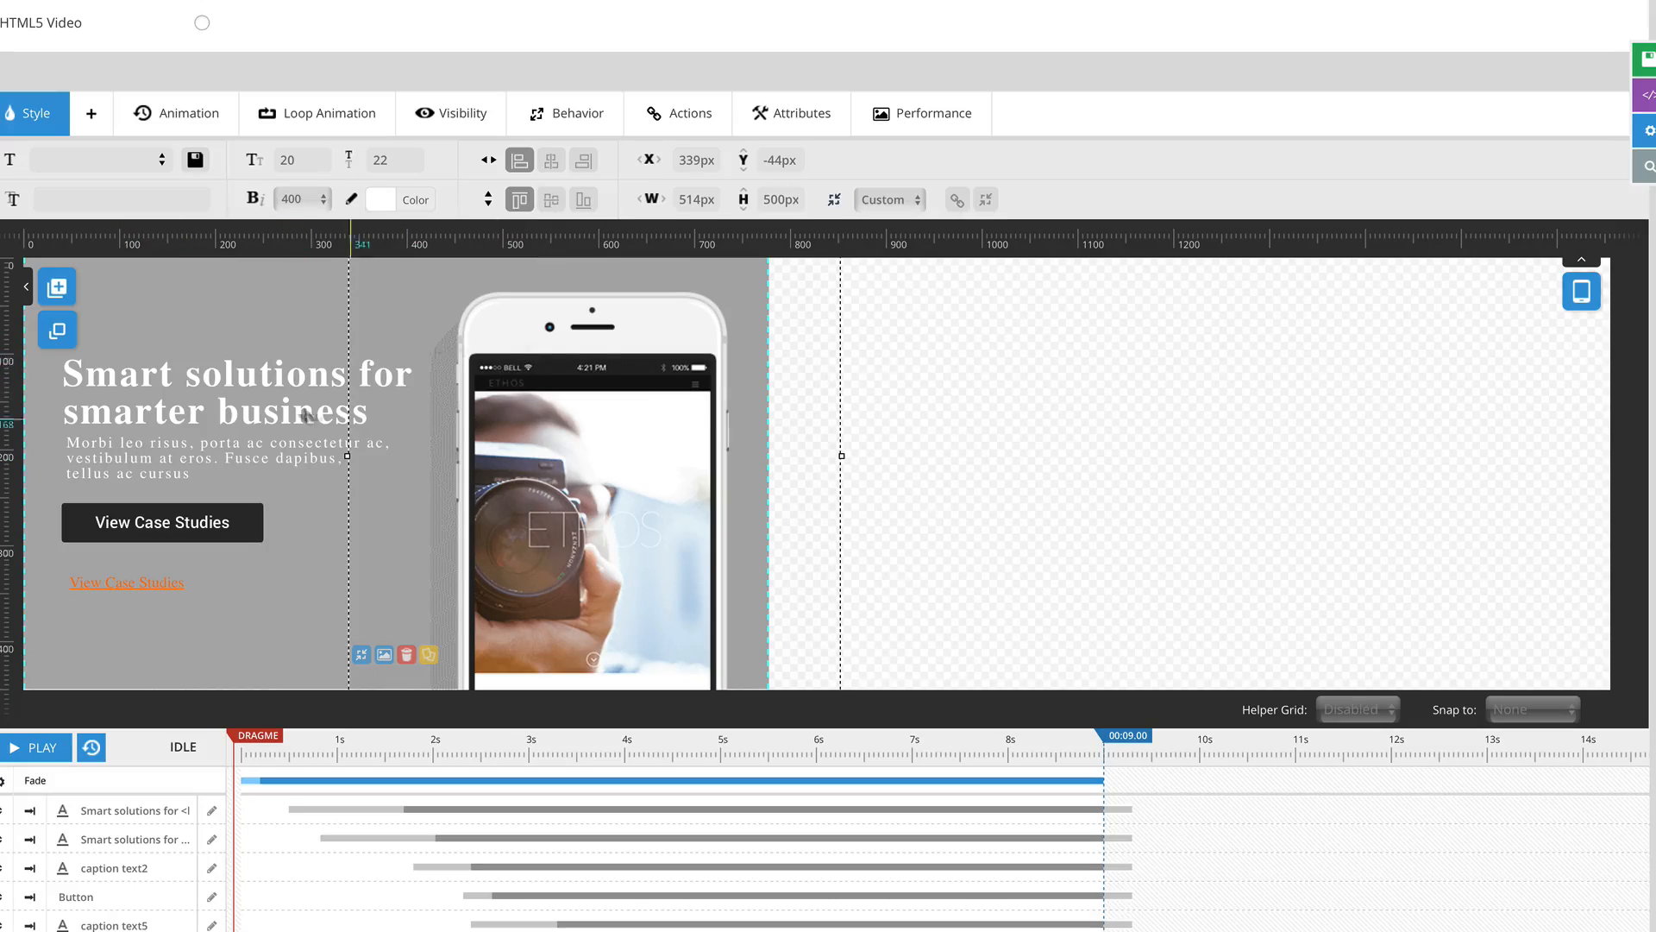
Step: In the mobile view, move "Smart solutions for" up to Y 38, "smarter business" to X 63, Y 81 and the paragraph to X 47, Y 129
mouse_move(1581, 292)
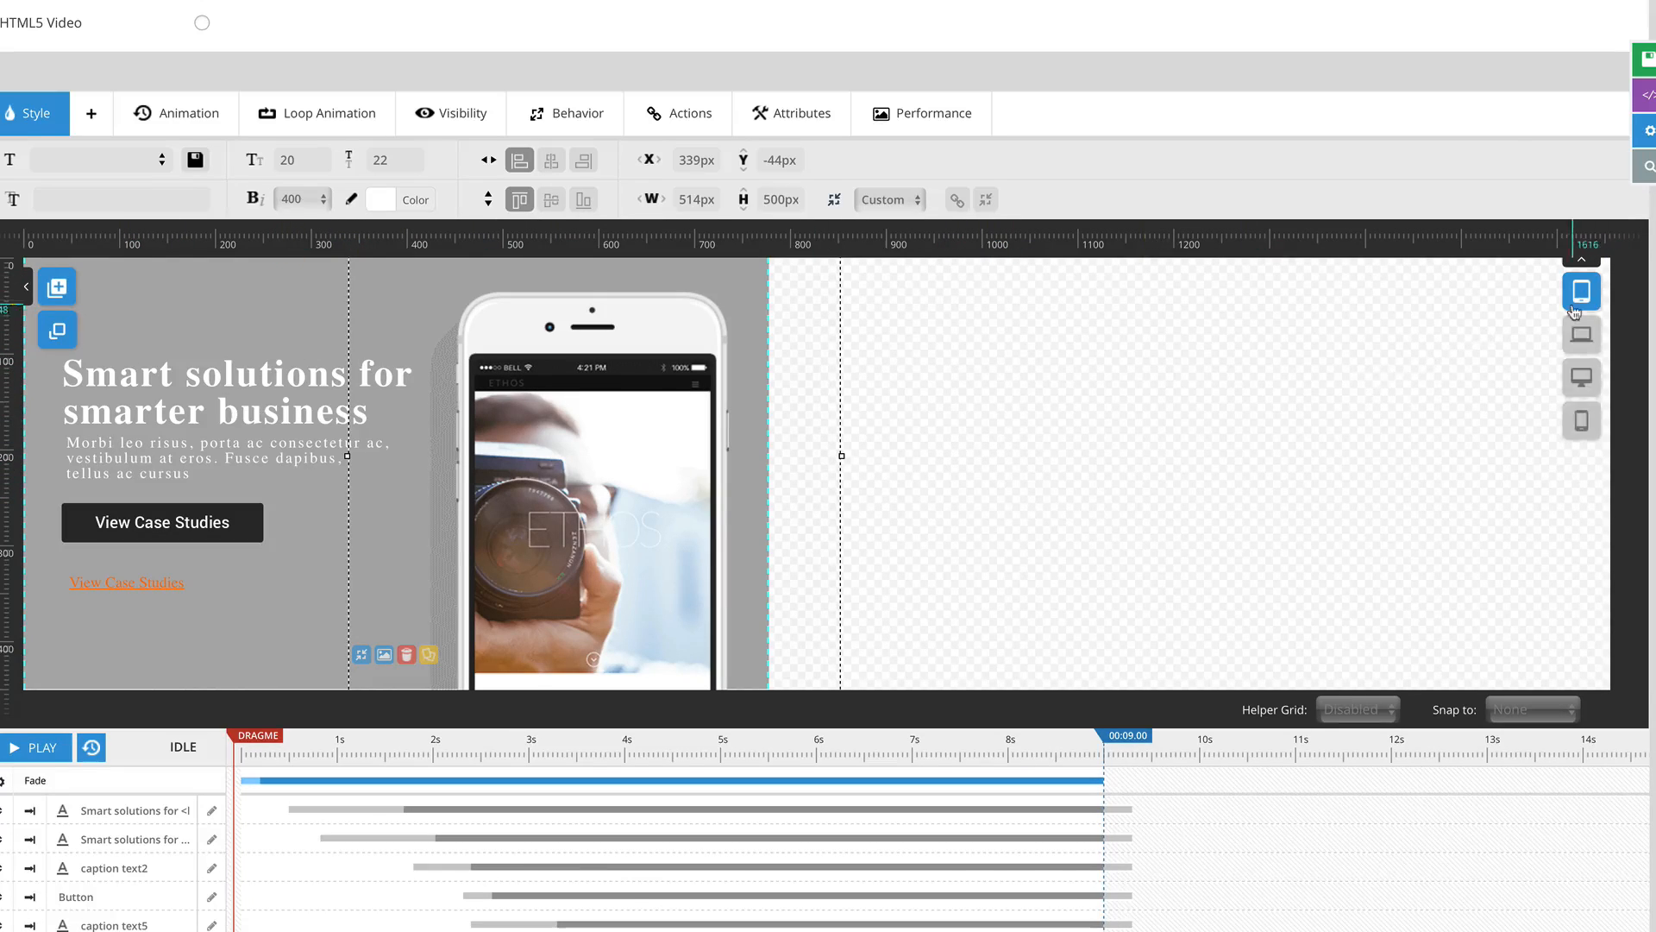
left_click(1581, 427)
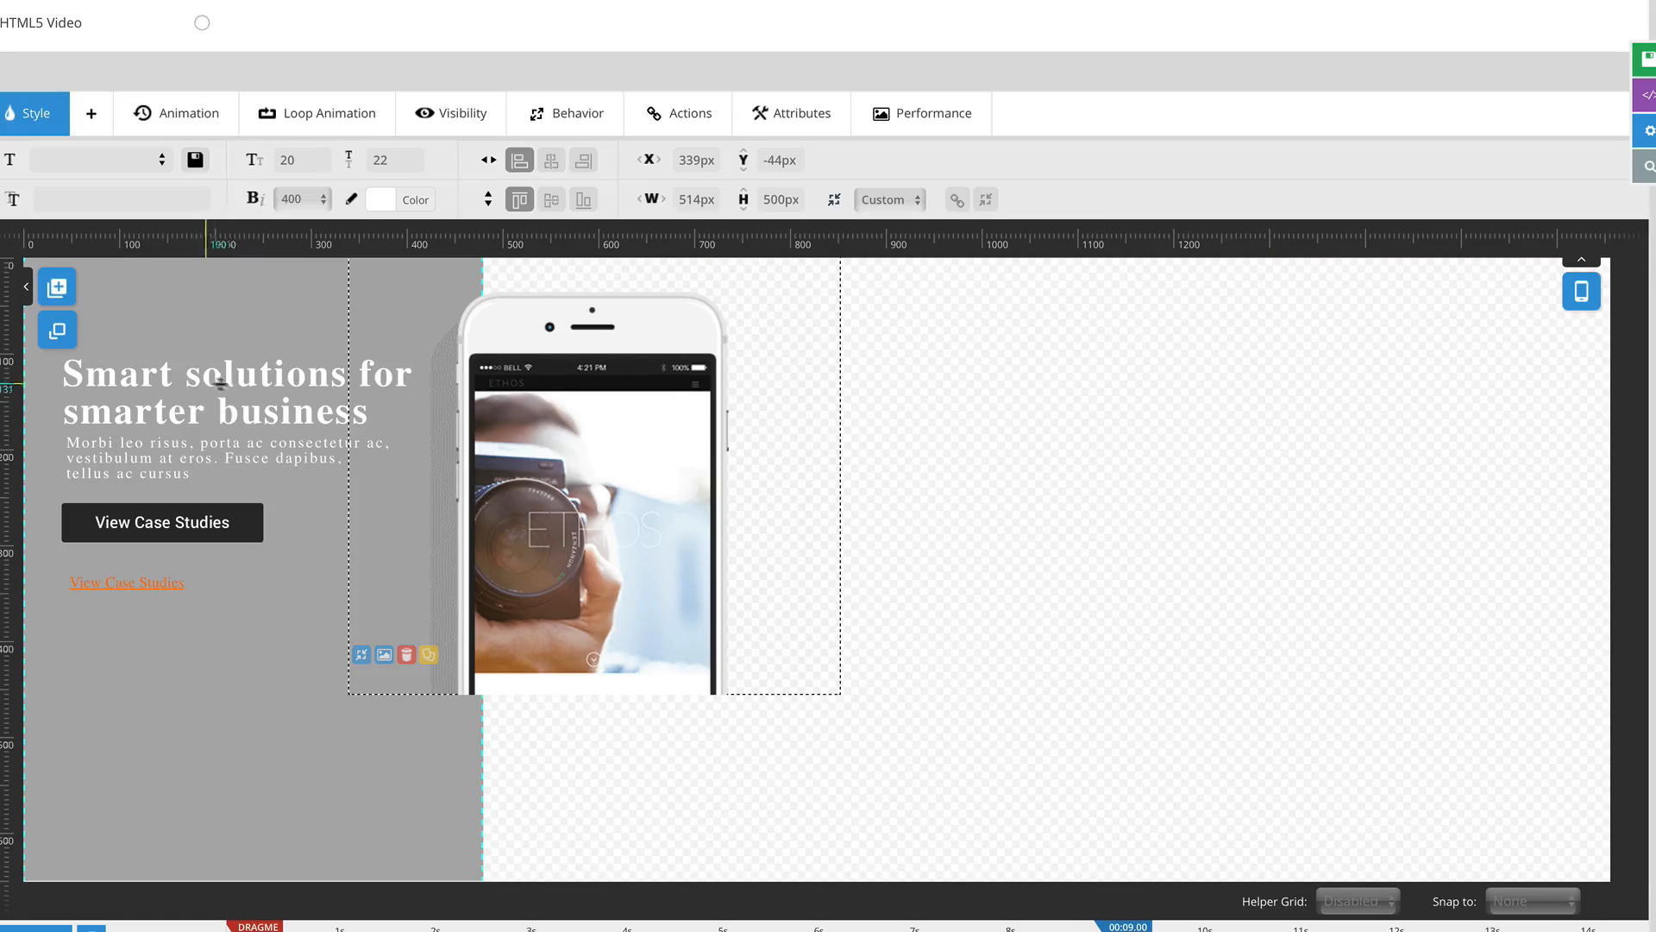
left_click_drag(196, 386, 205, 329)
left_click_drag(207, 420, 227, 359)
left_click_drag(177, 466, 181, 412)
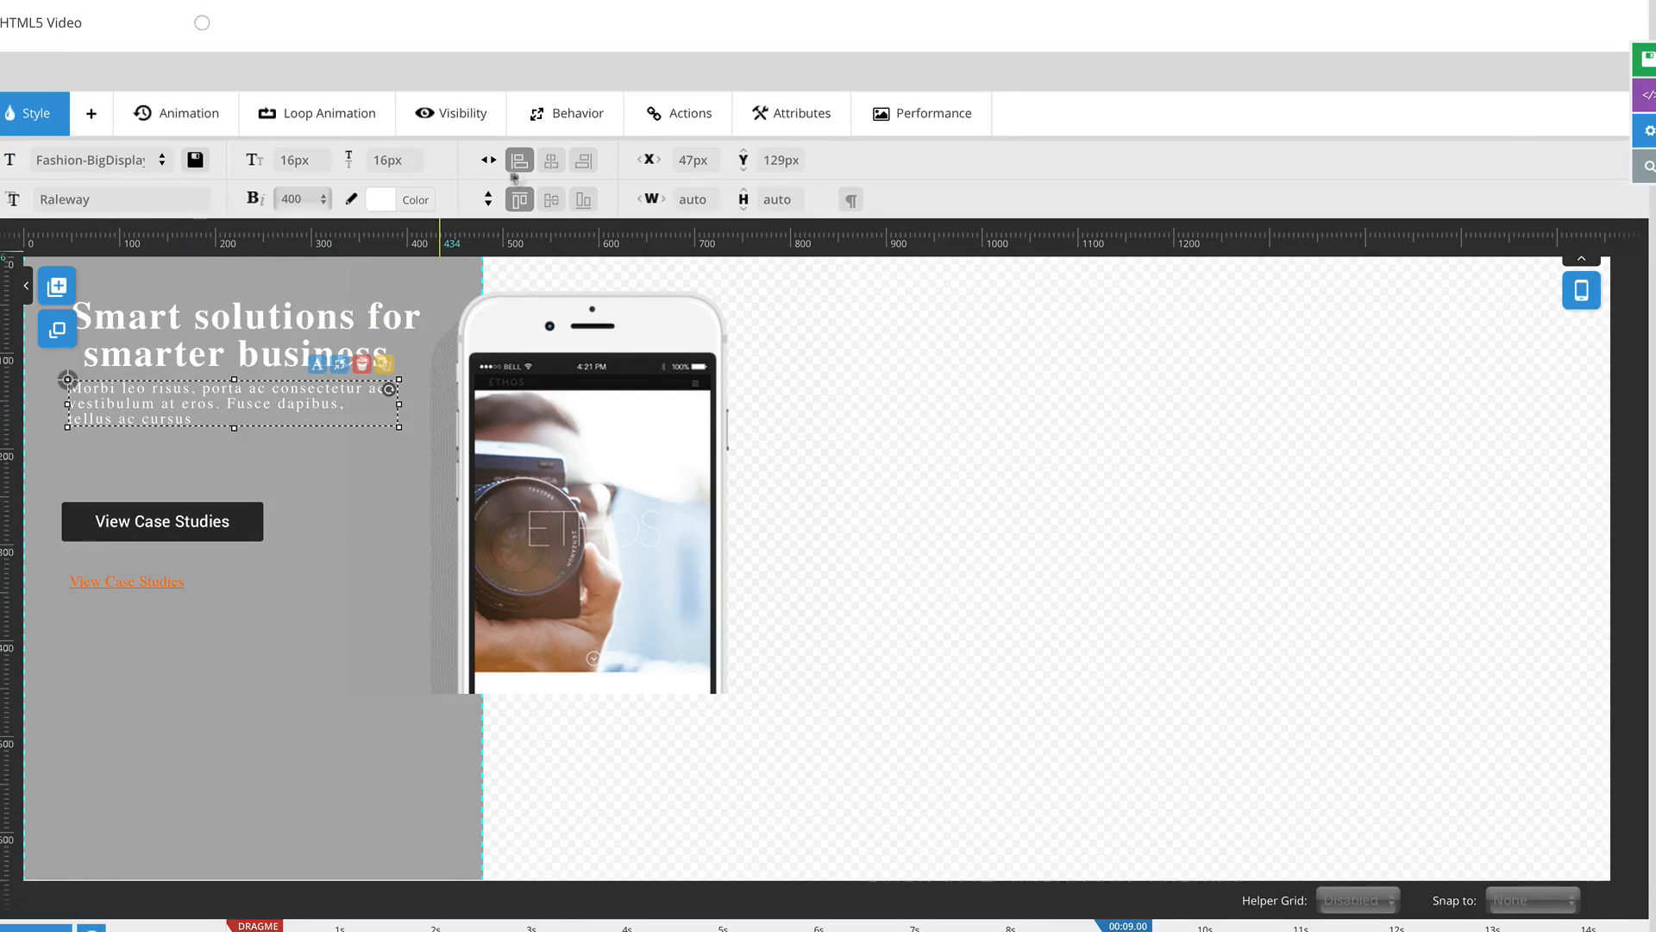
Step: Center the mobile paragraph and both heading lines horizontally on the slide
left_click(552, 163)
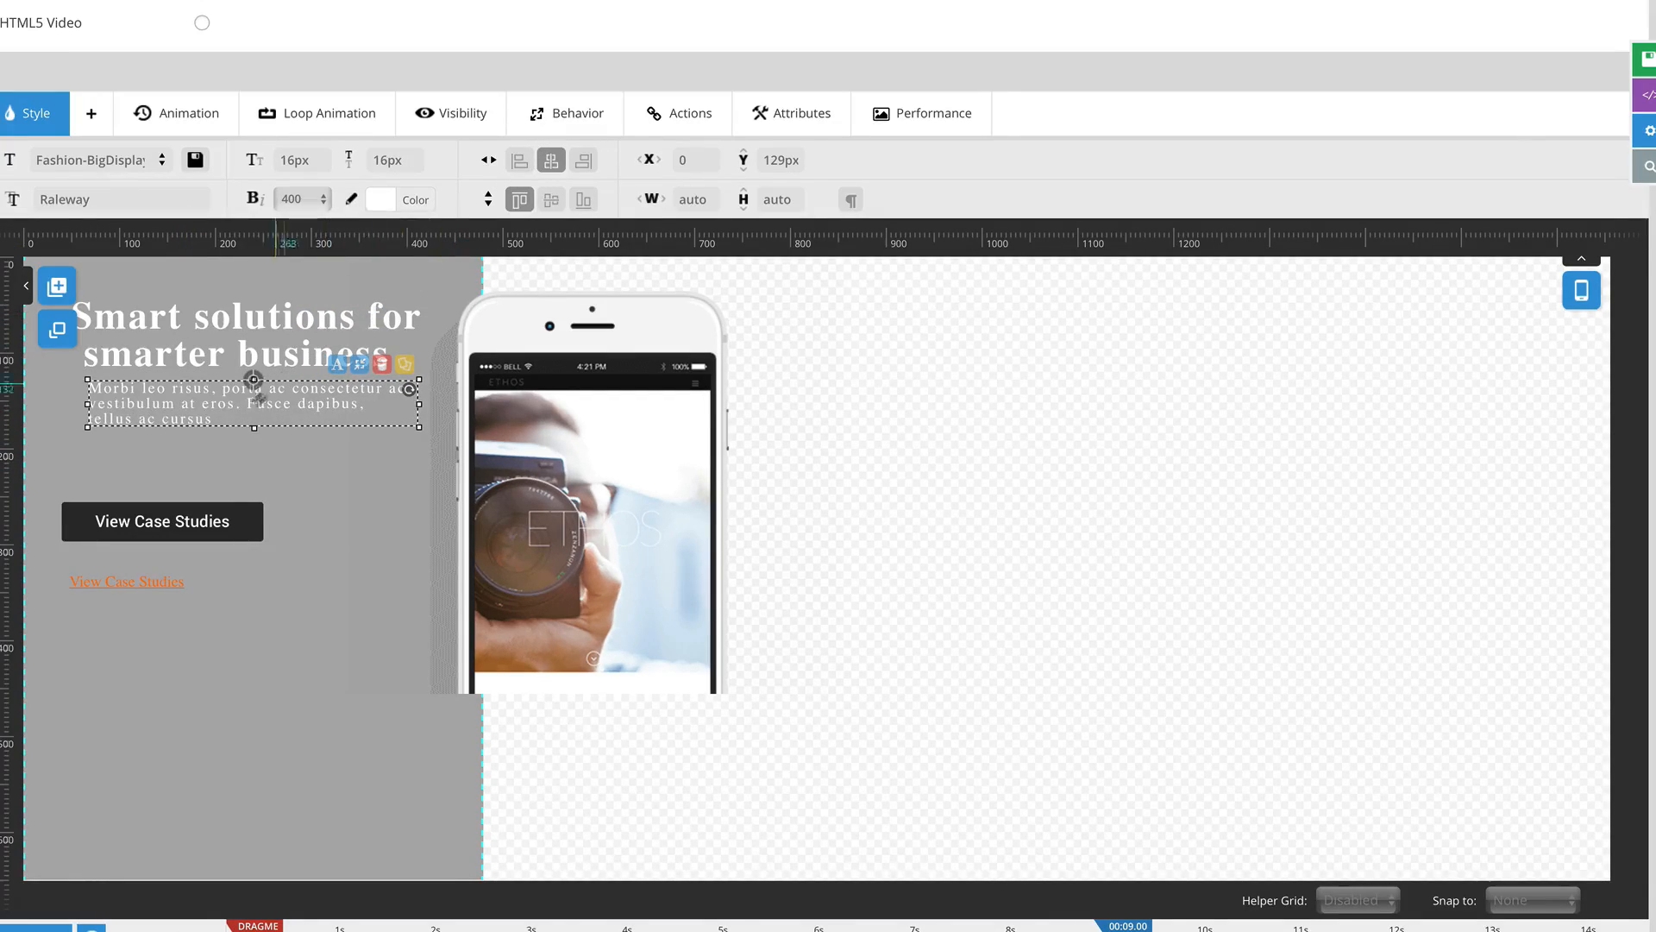
left_click(256, 347)
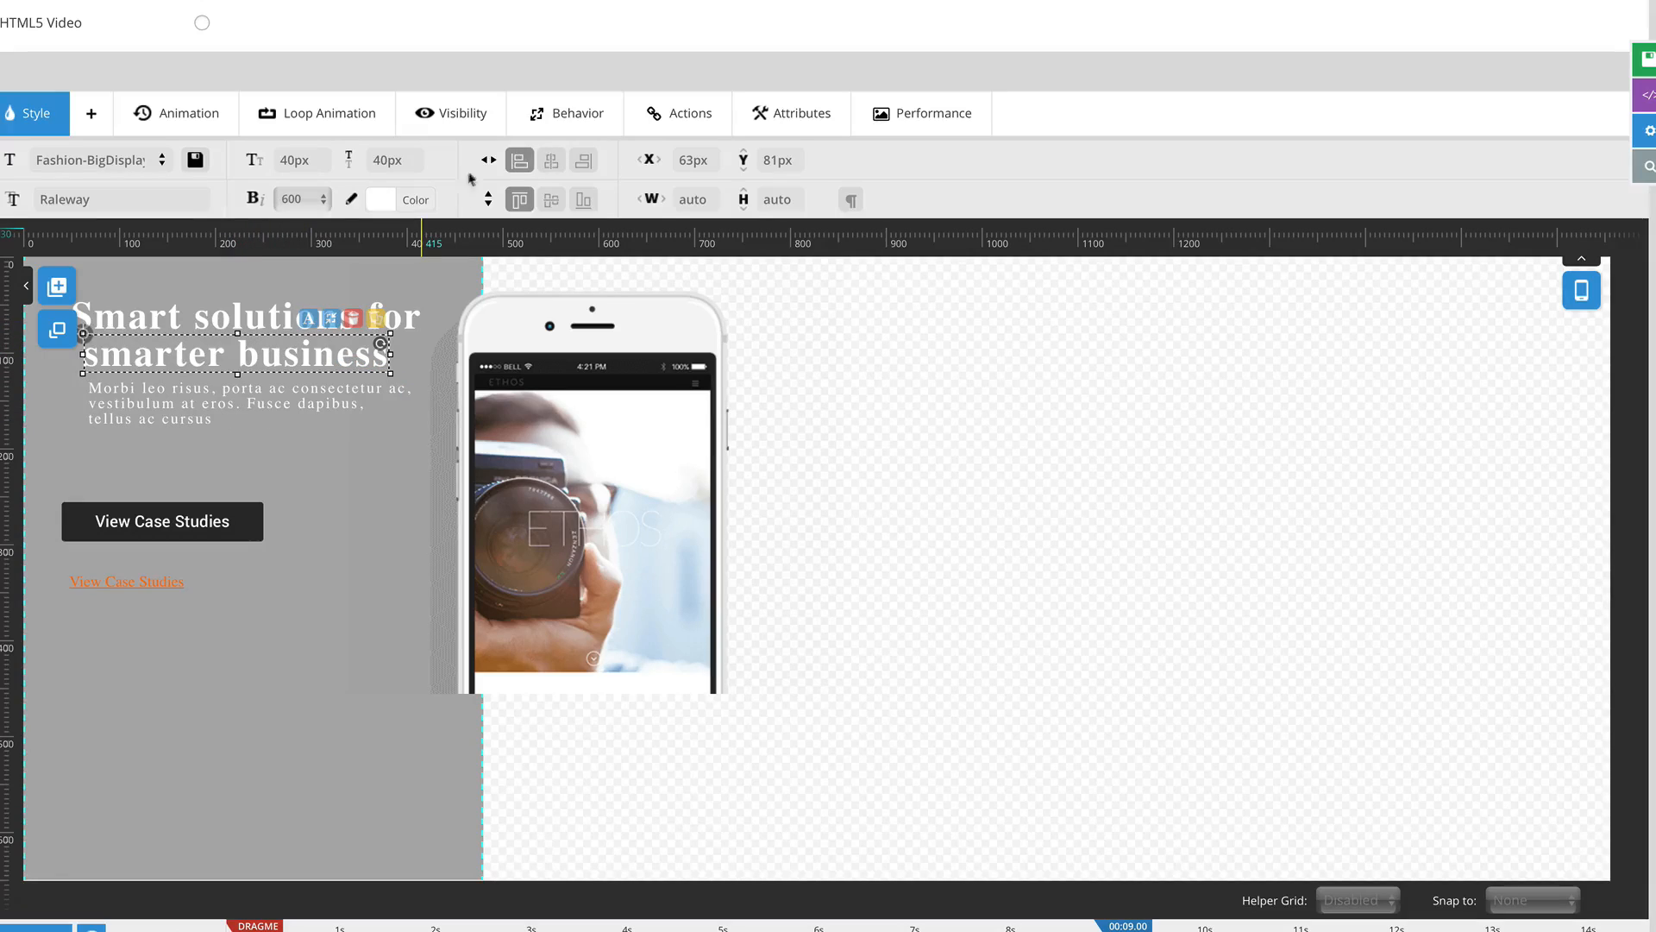
left_click(551, 160)
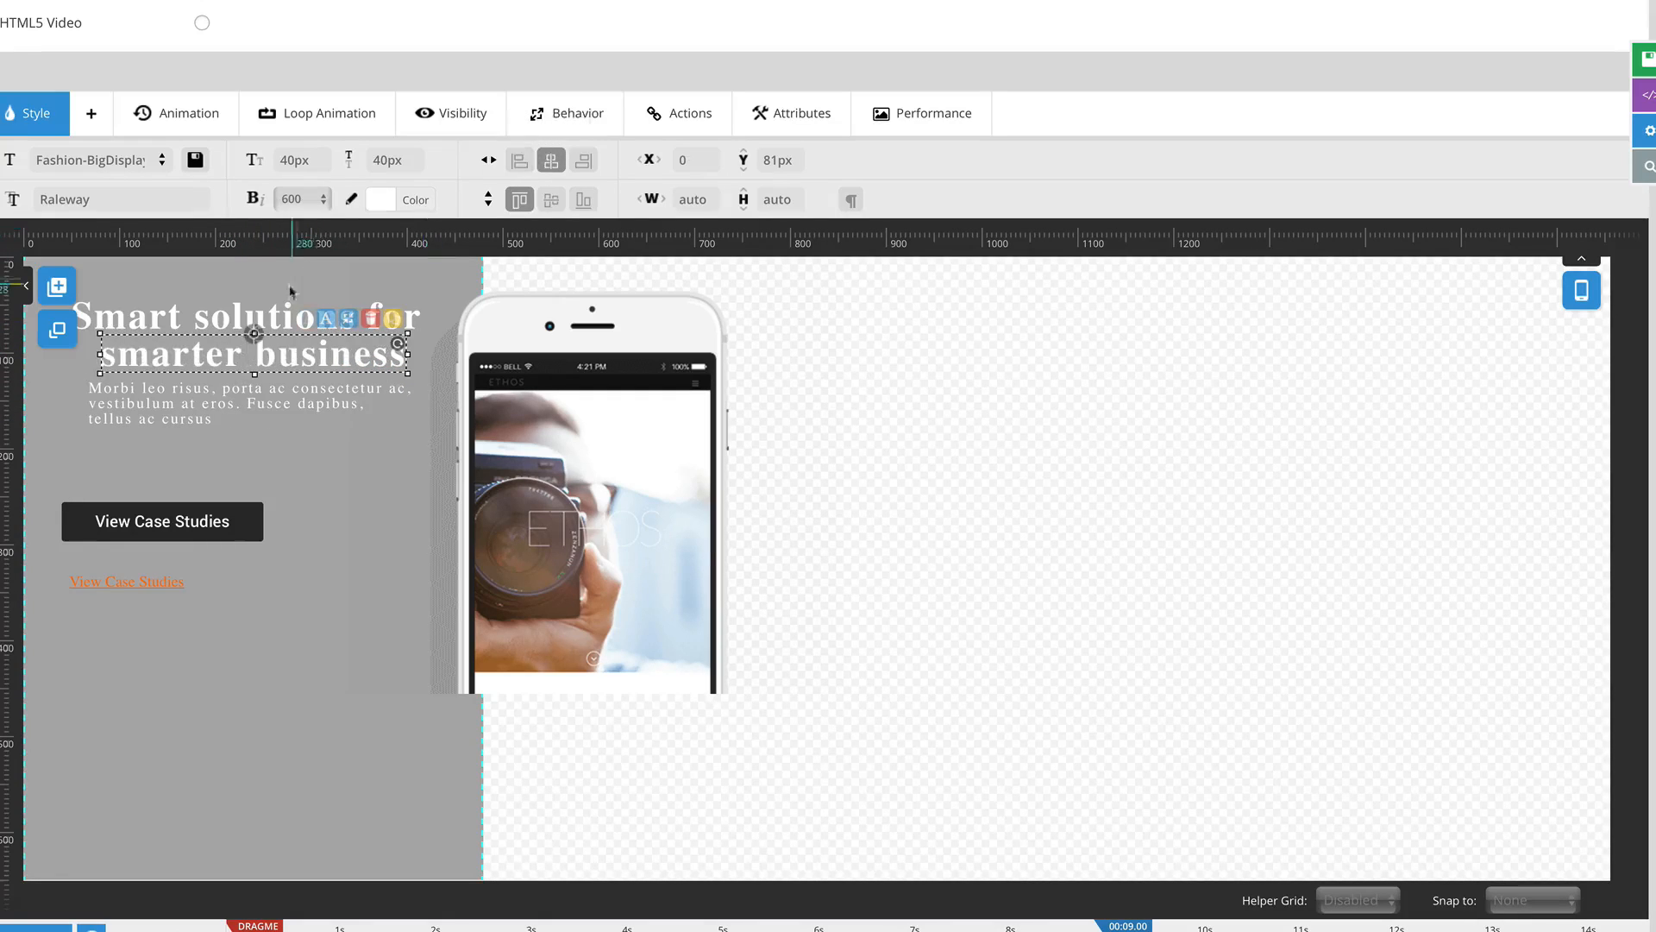
left_click(552, 160)
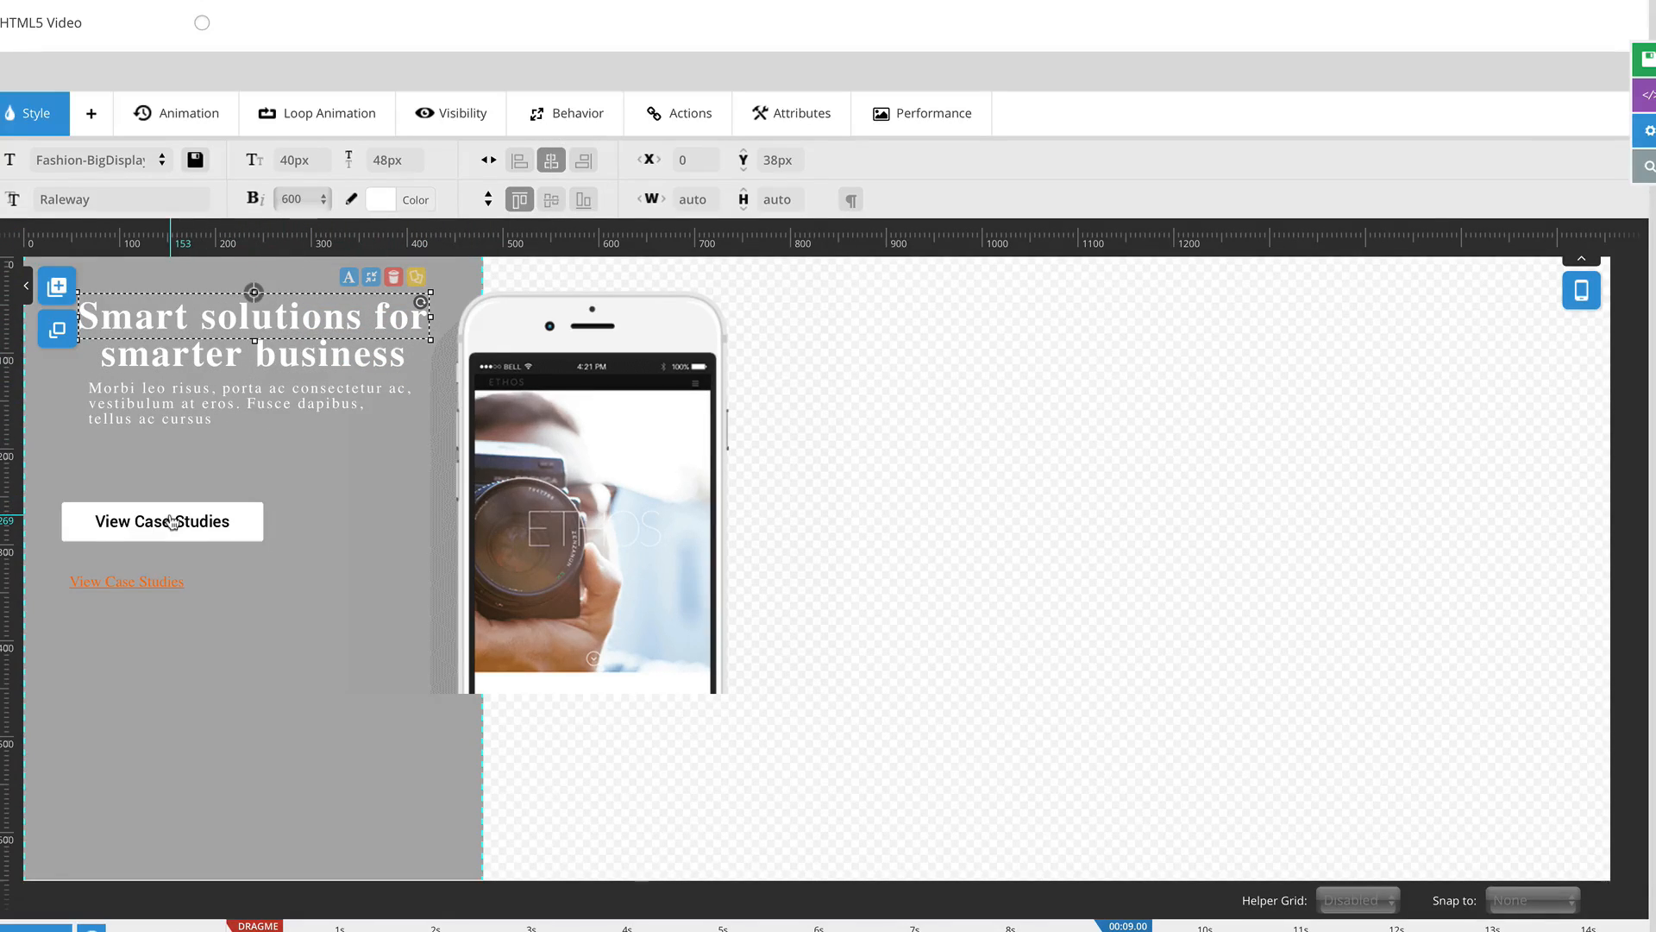
Step: In the mobile view, move the button to X 121, Y 200, the orange link to about X 155, Y 263 and the phone image to X -22, Y 228
left_click_drag(172, 521, 220, 449)
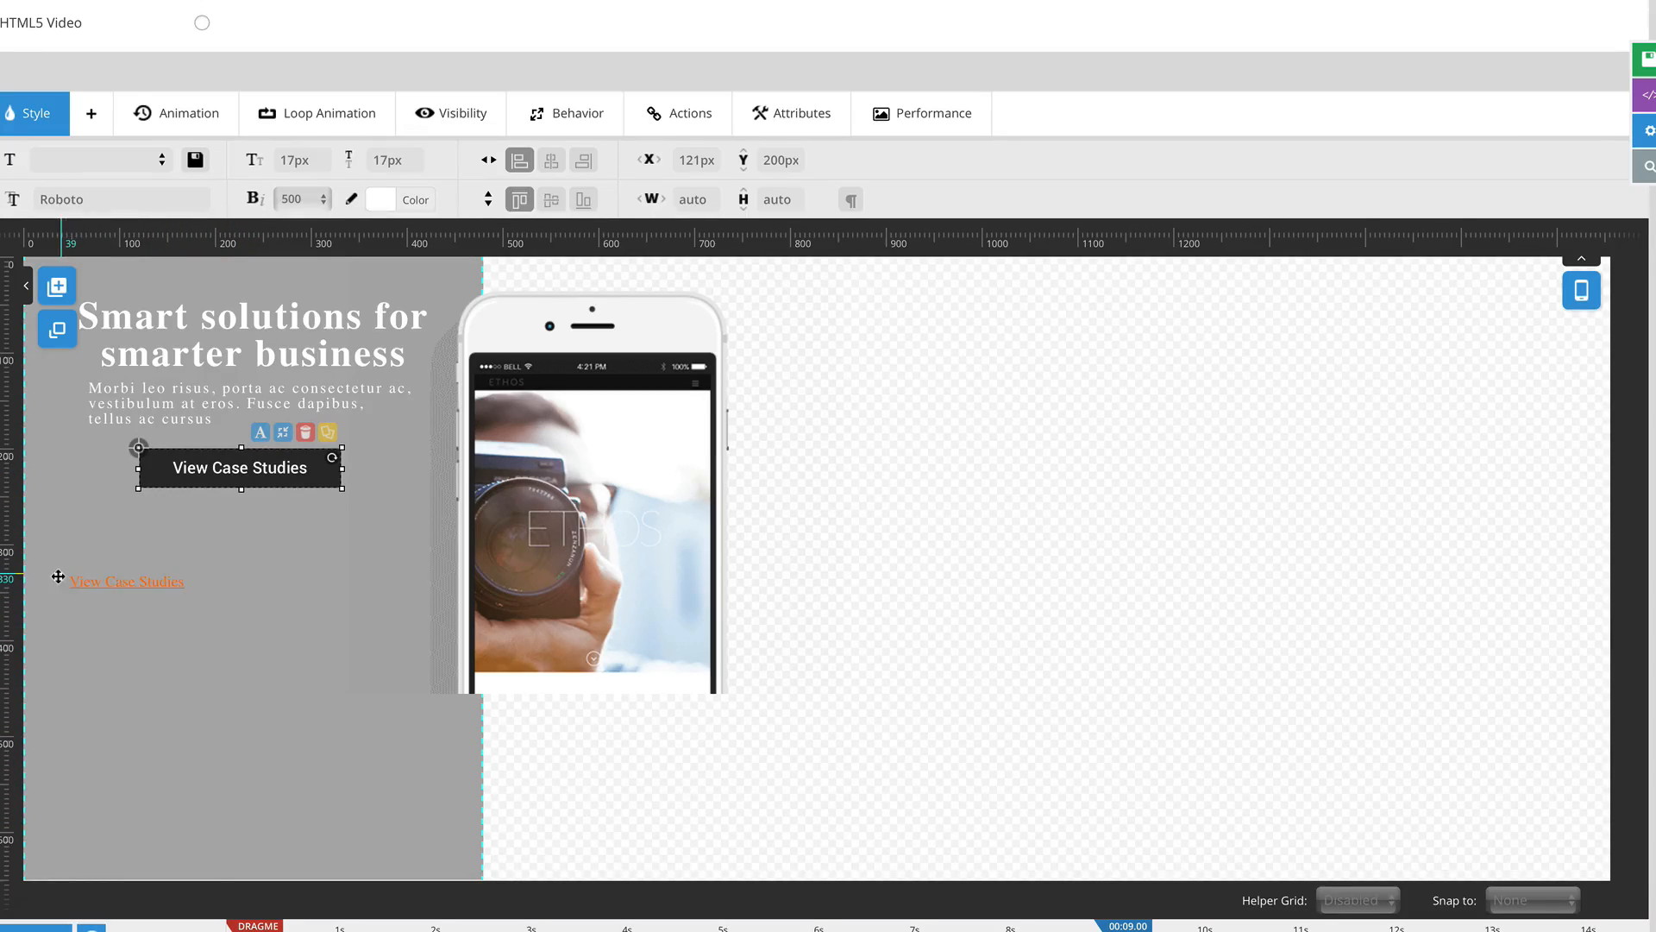
left_click_drag(57, 577, 184, 522)
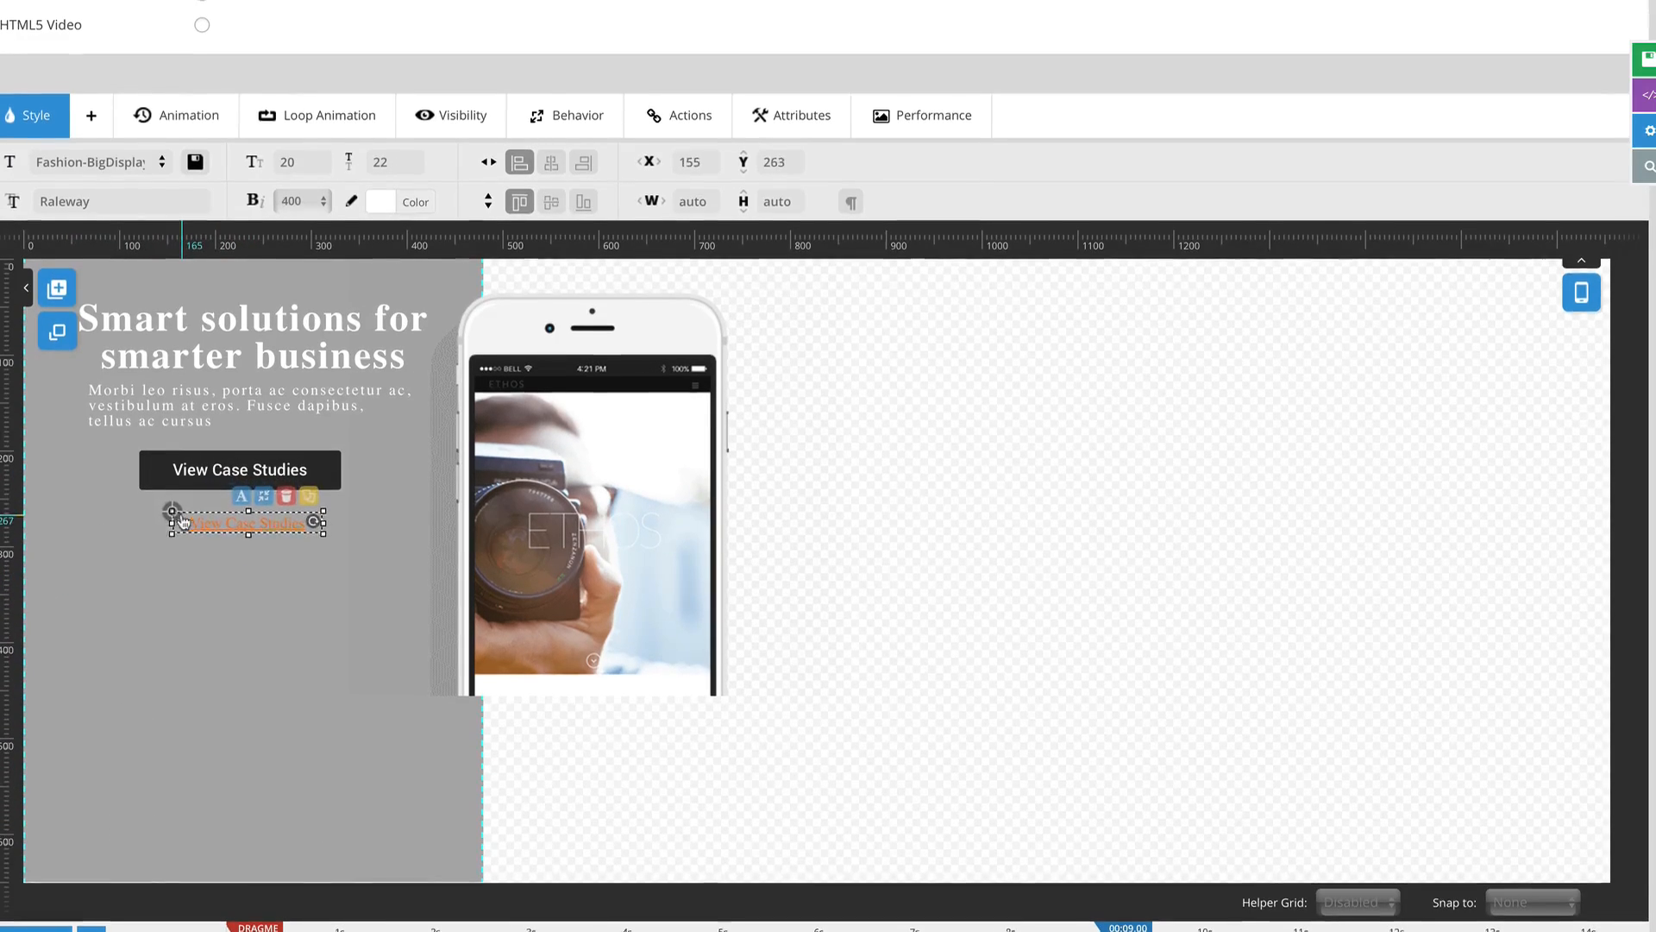
left_click_drag(632, 451, 258, 697)
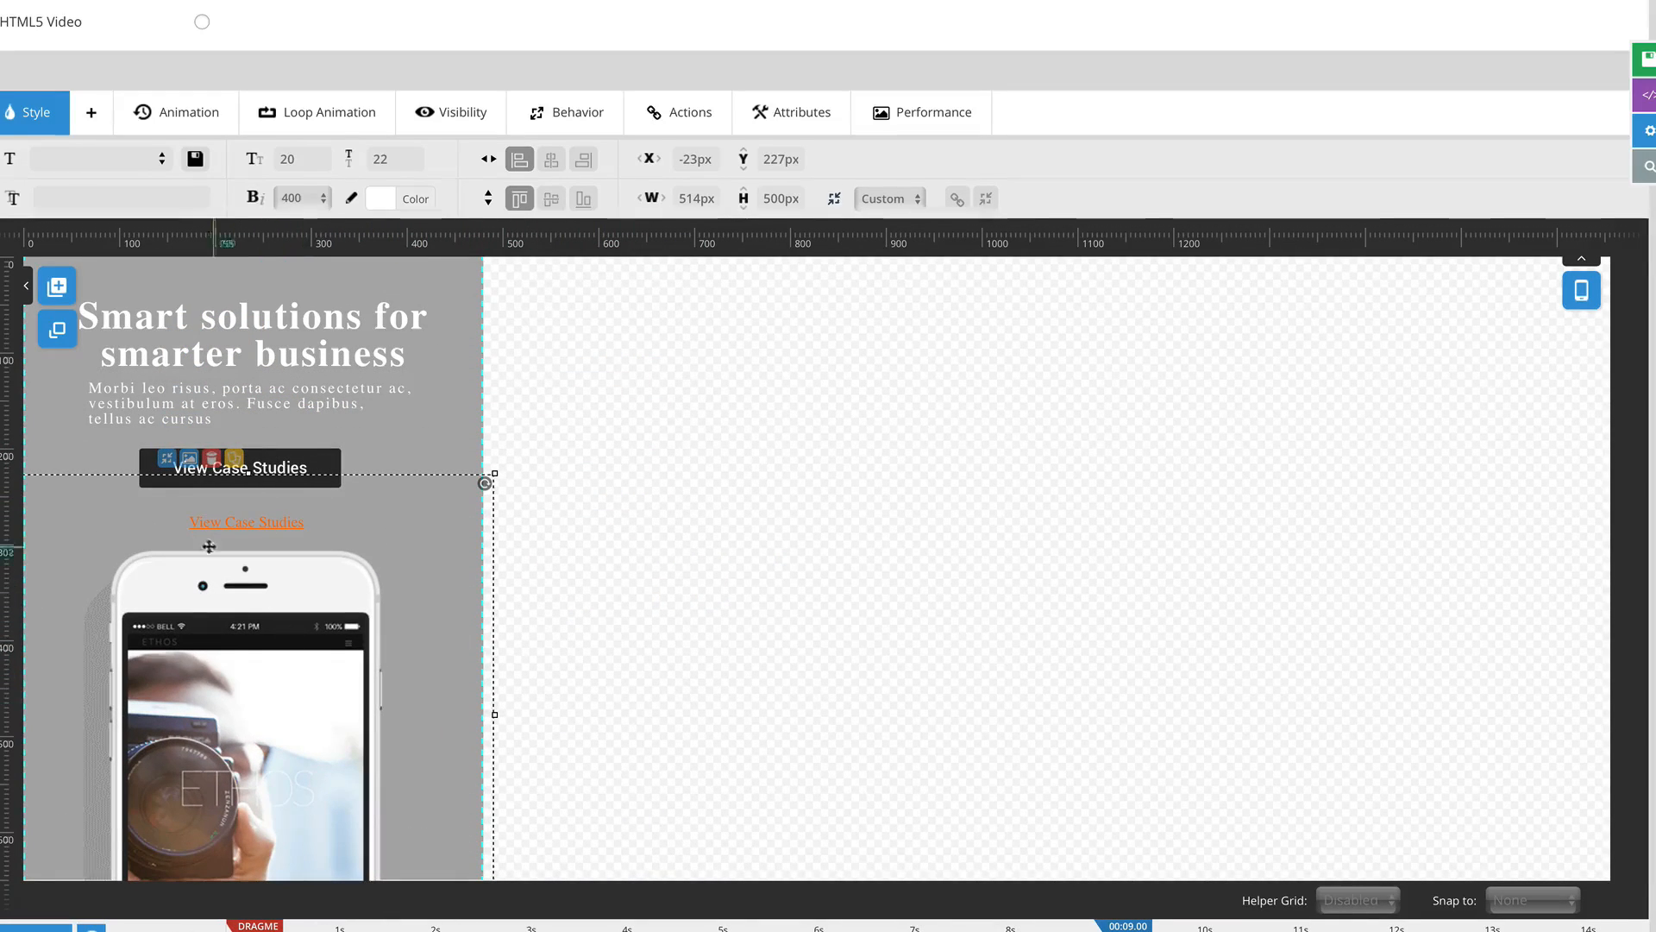
left_click_drag(173, 519, 176, 520)
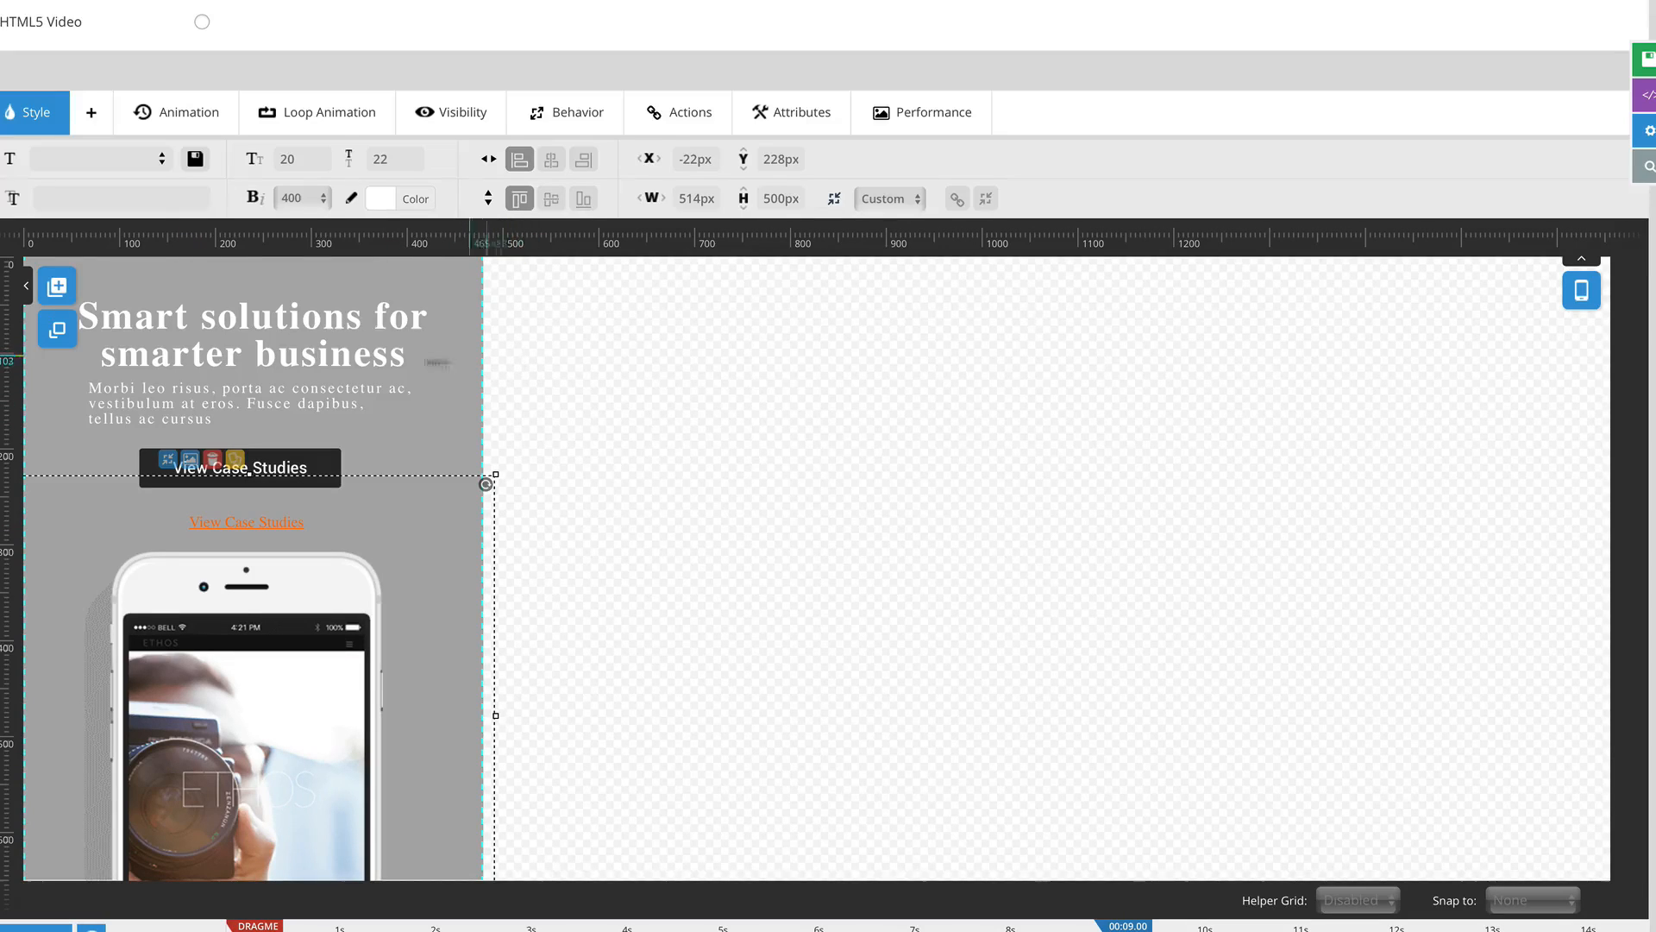
Step: Center the mobile button and phone image horizontally on the slide
left_click(288, 458)
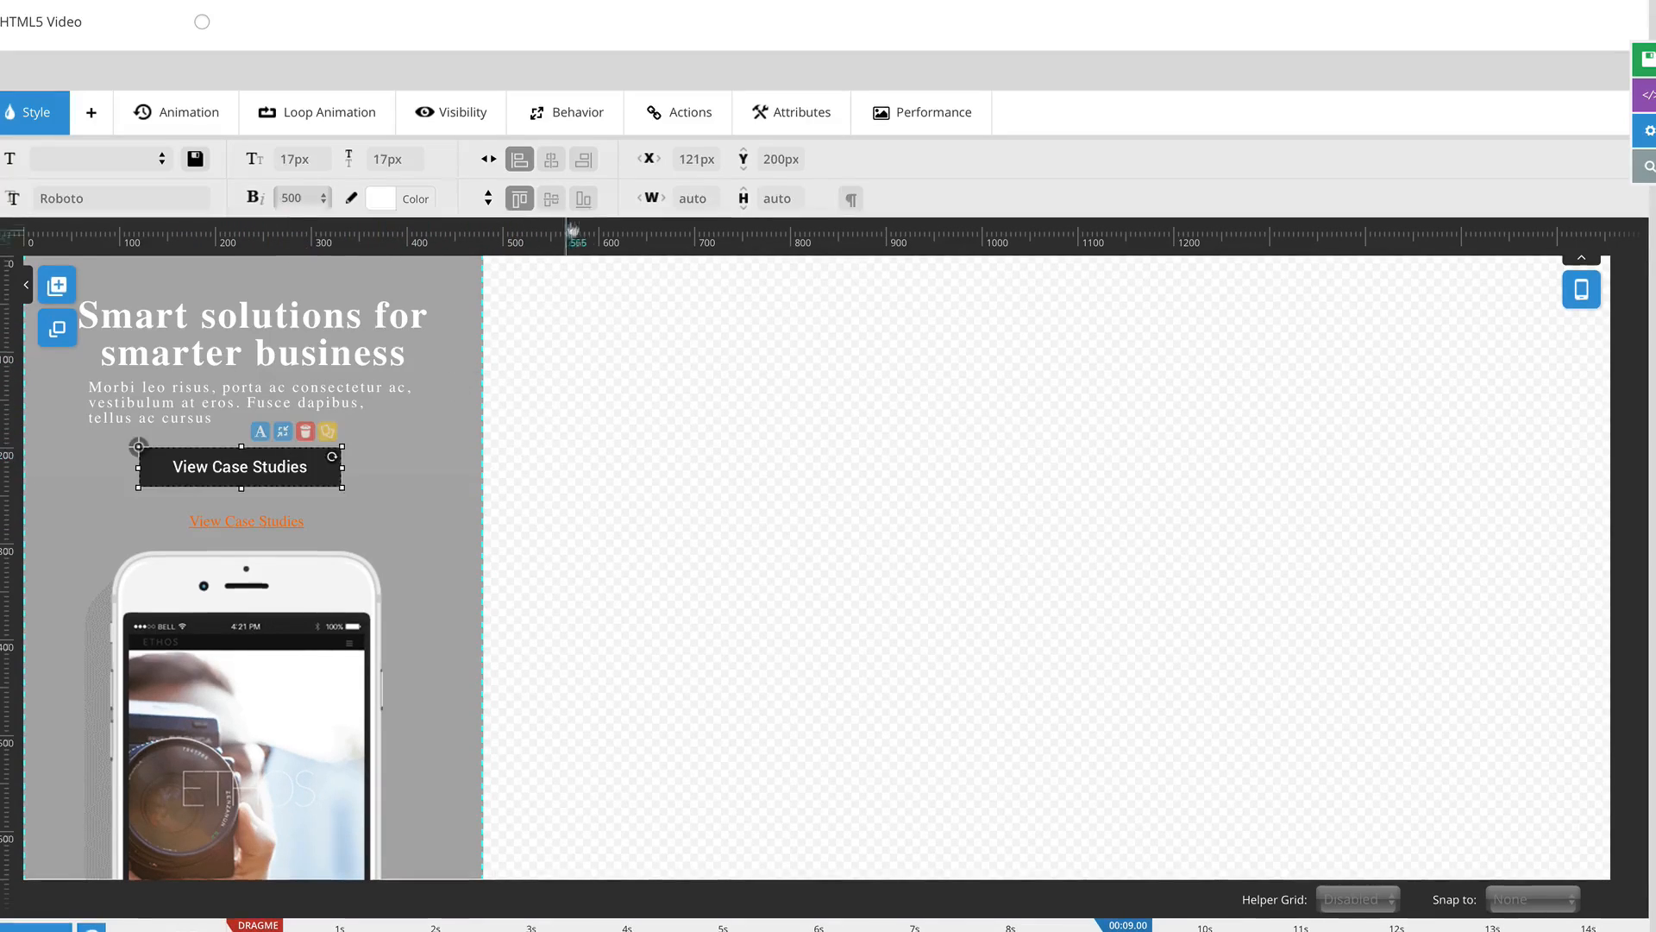
left_click(551, 159)
left_click(171, 522)
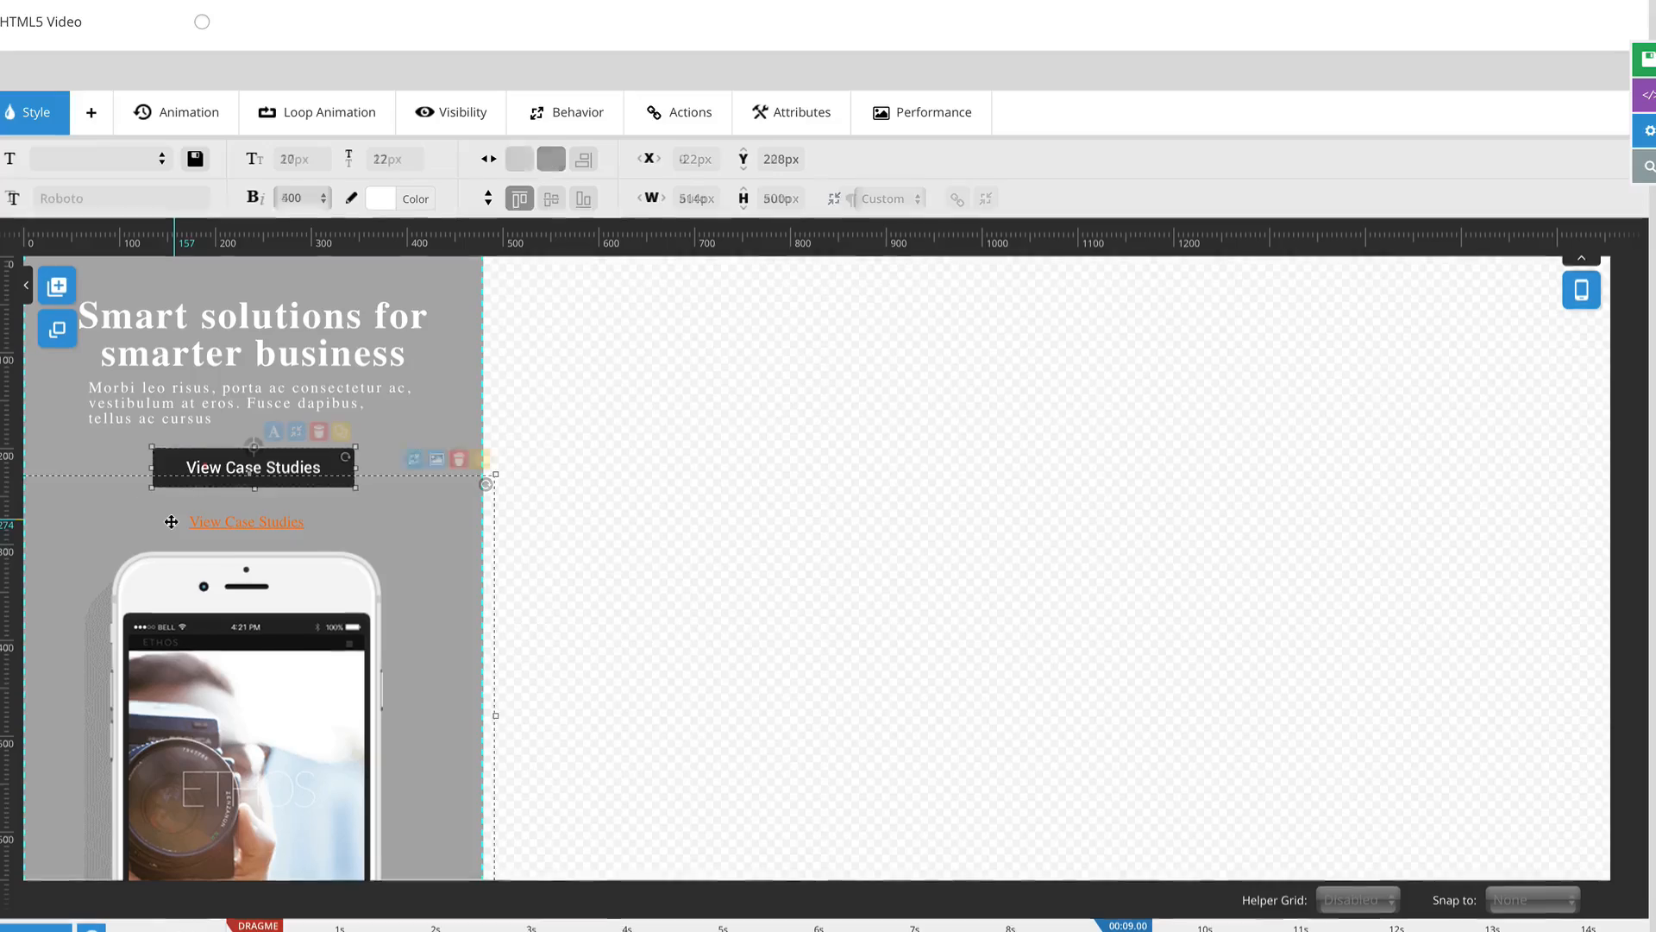
left_click(549, 165)
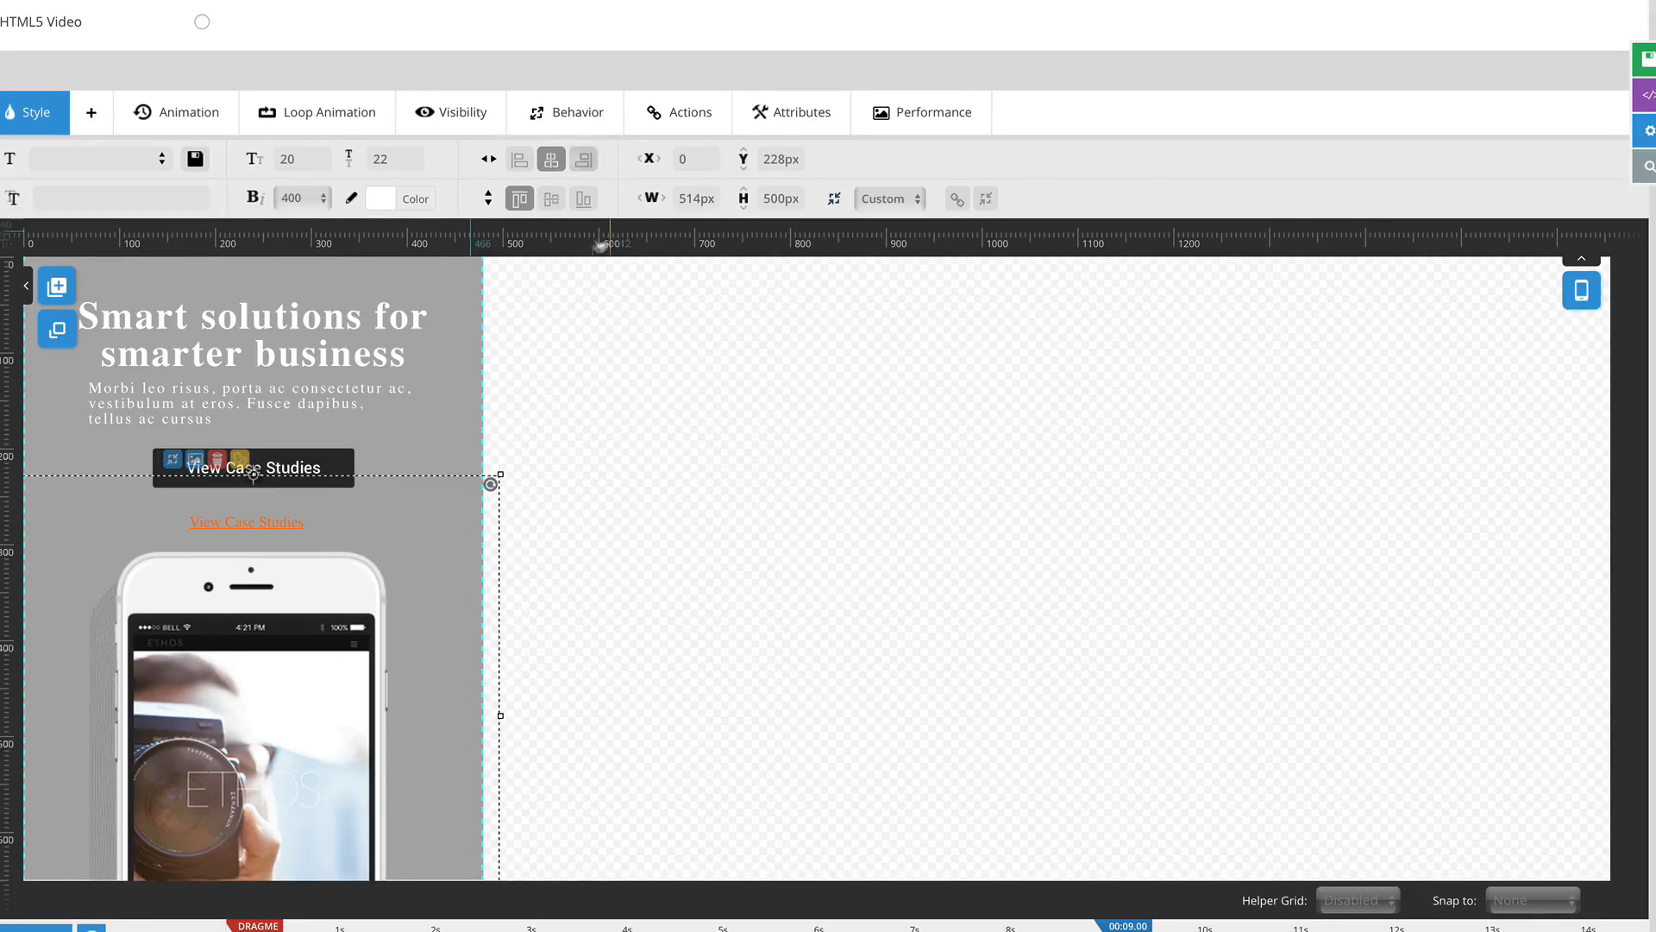
Step: Review the slide's layout in the desktop and tablet views, ending on the desktop view
mouse_move(1575, 316)
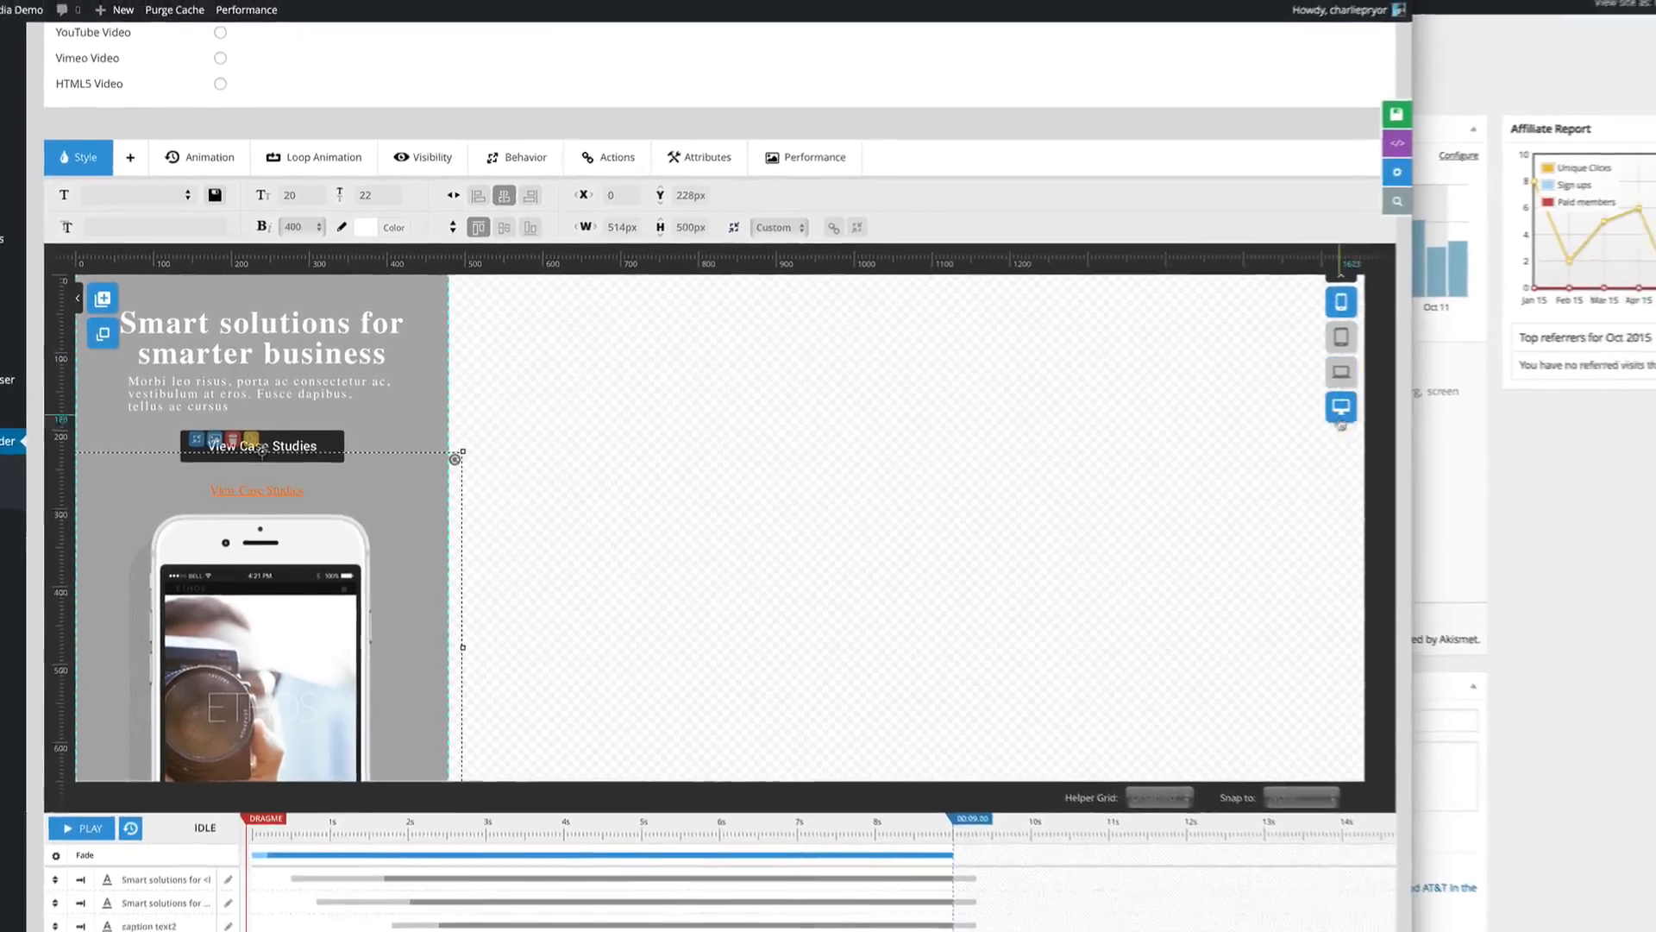
left_click(1419, 411)
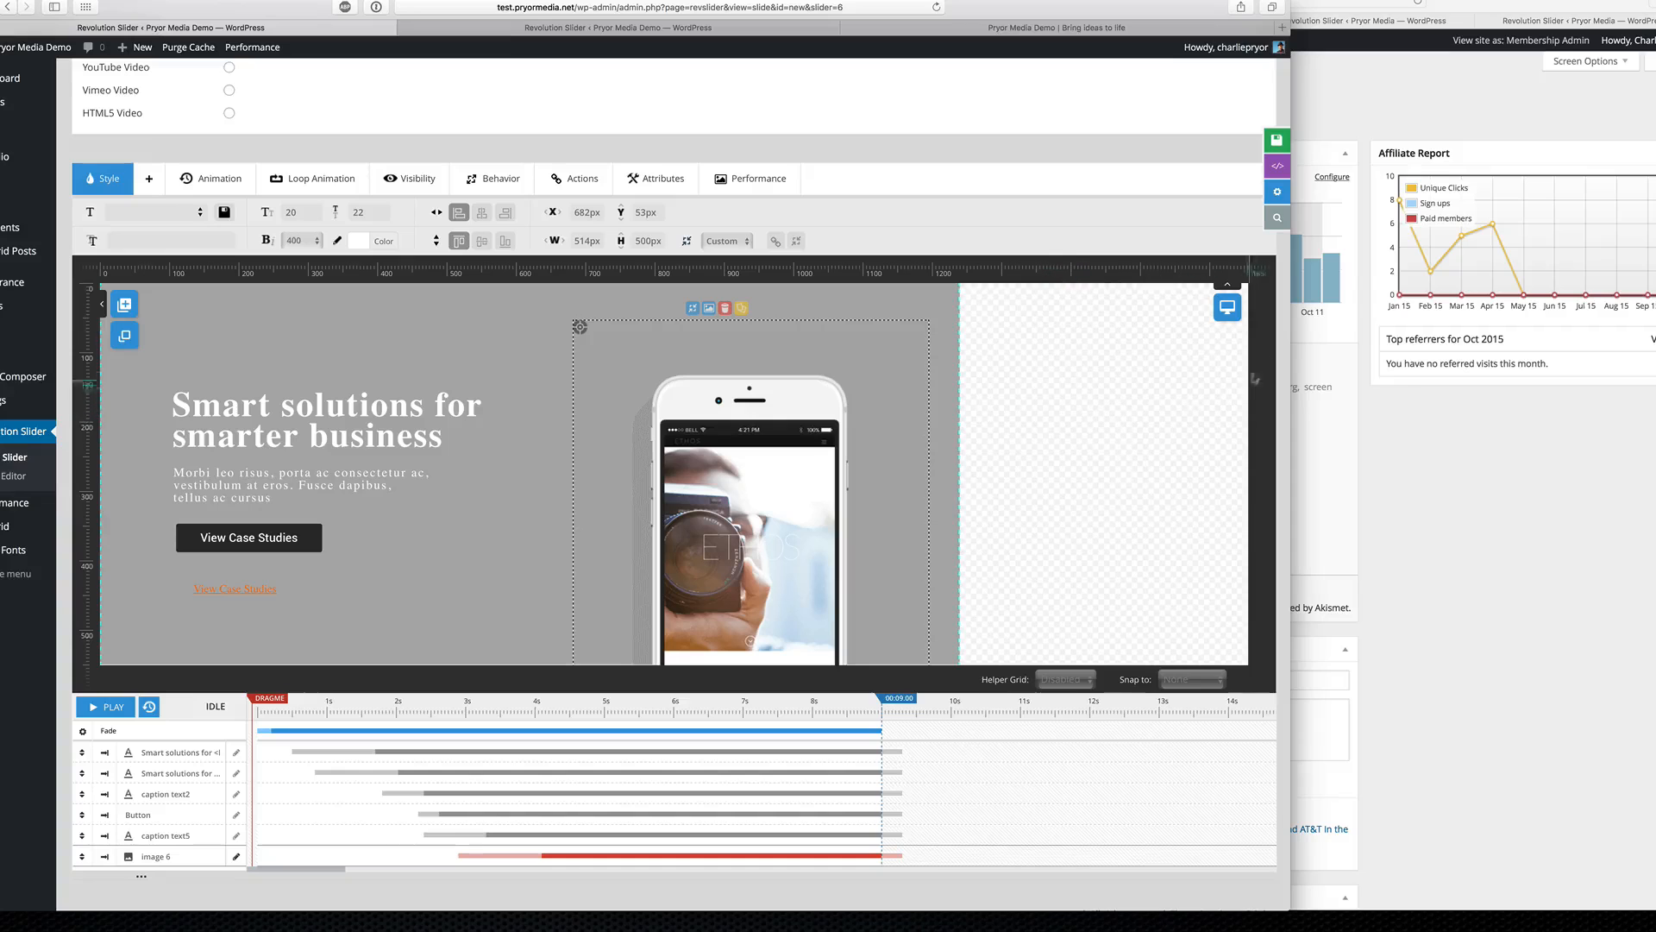
mouse_move(1228, 308)
left_click(1228, 371)
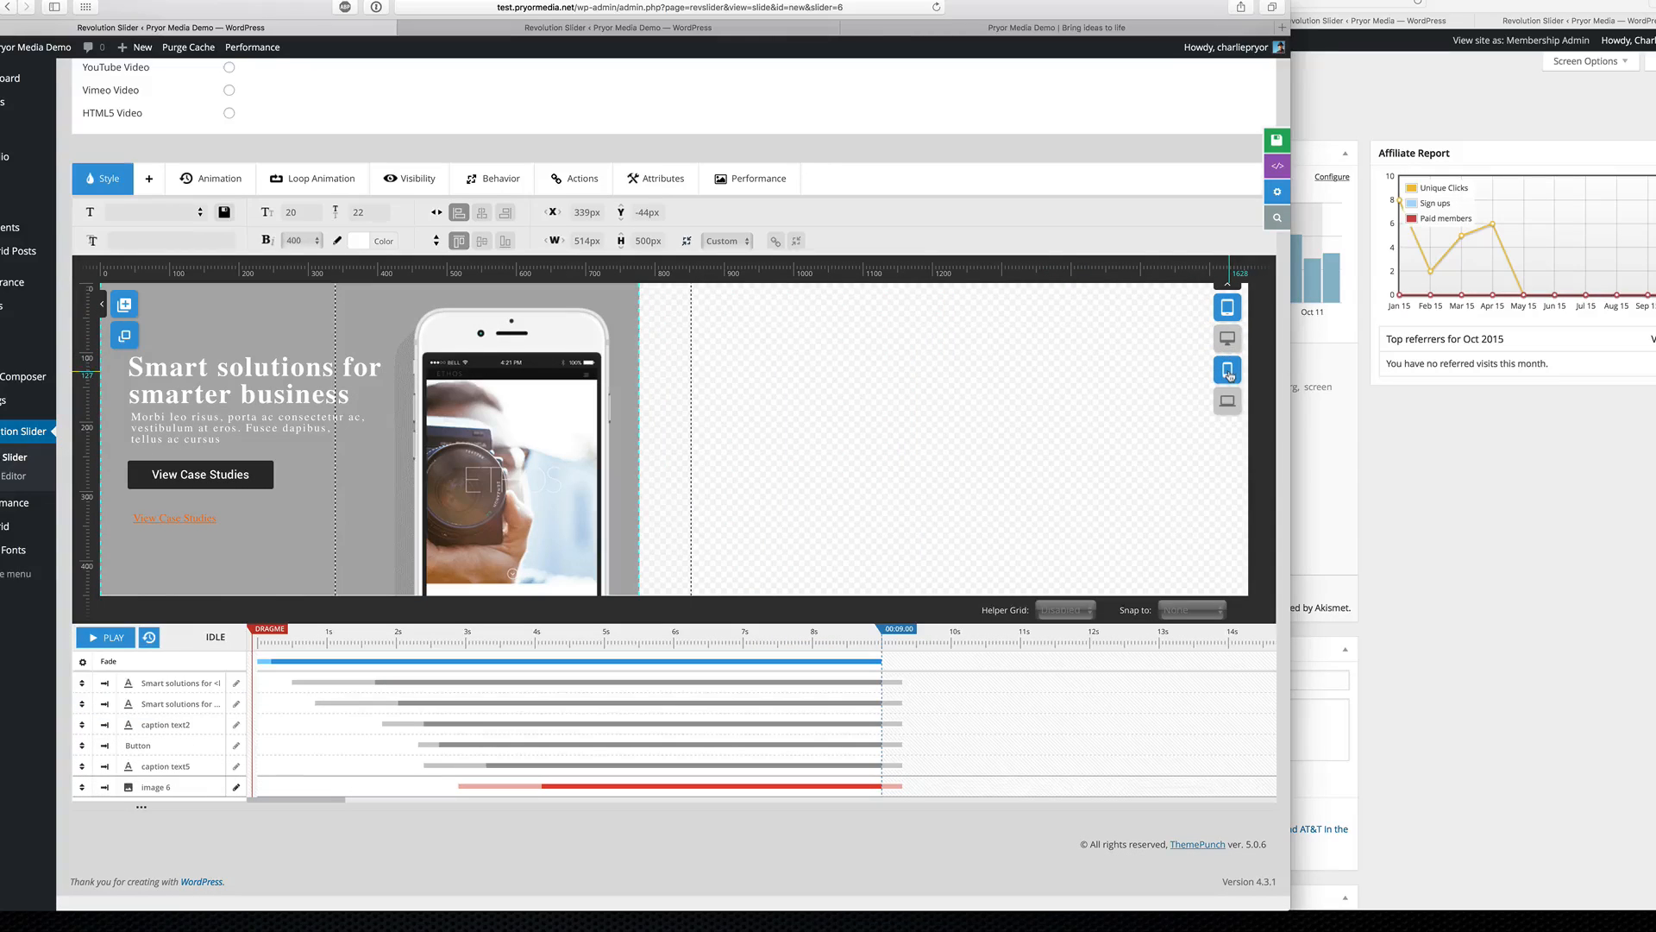
left_click(1230, 339)
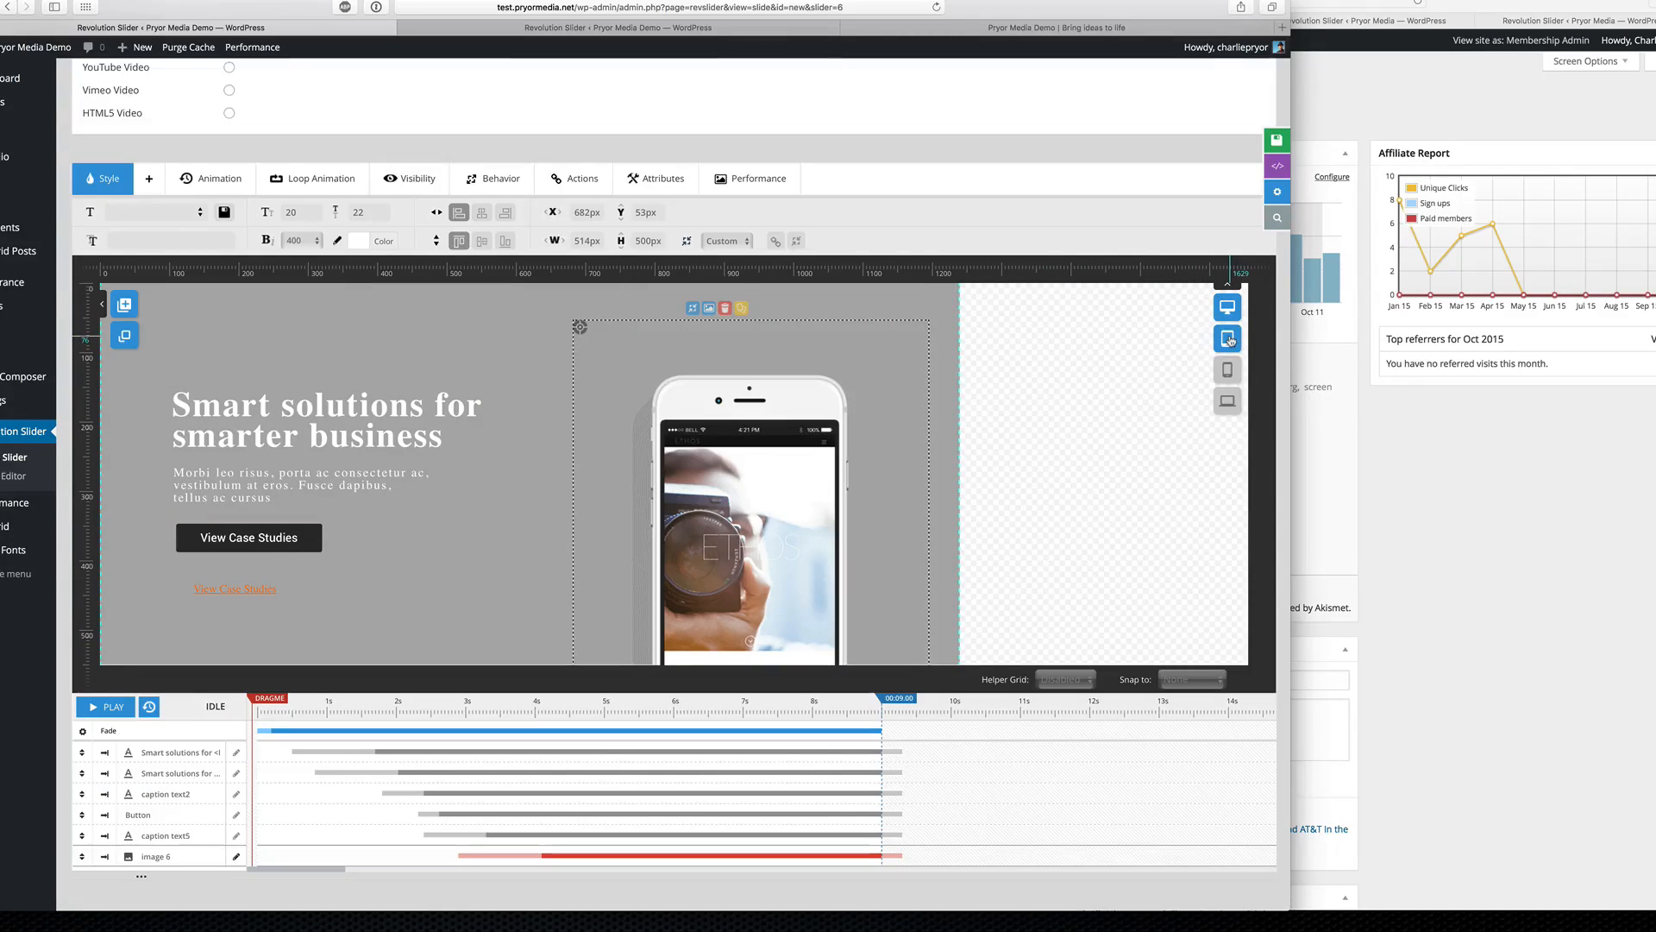
Step: Save the slide, reload the Pryor Media Demo home page to check the slider, and return to the slide editor
left_click(1277, 140)
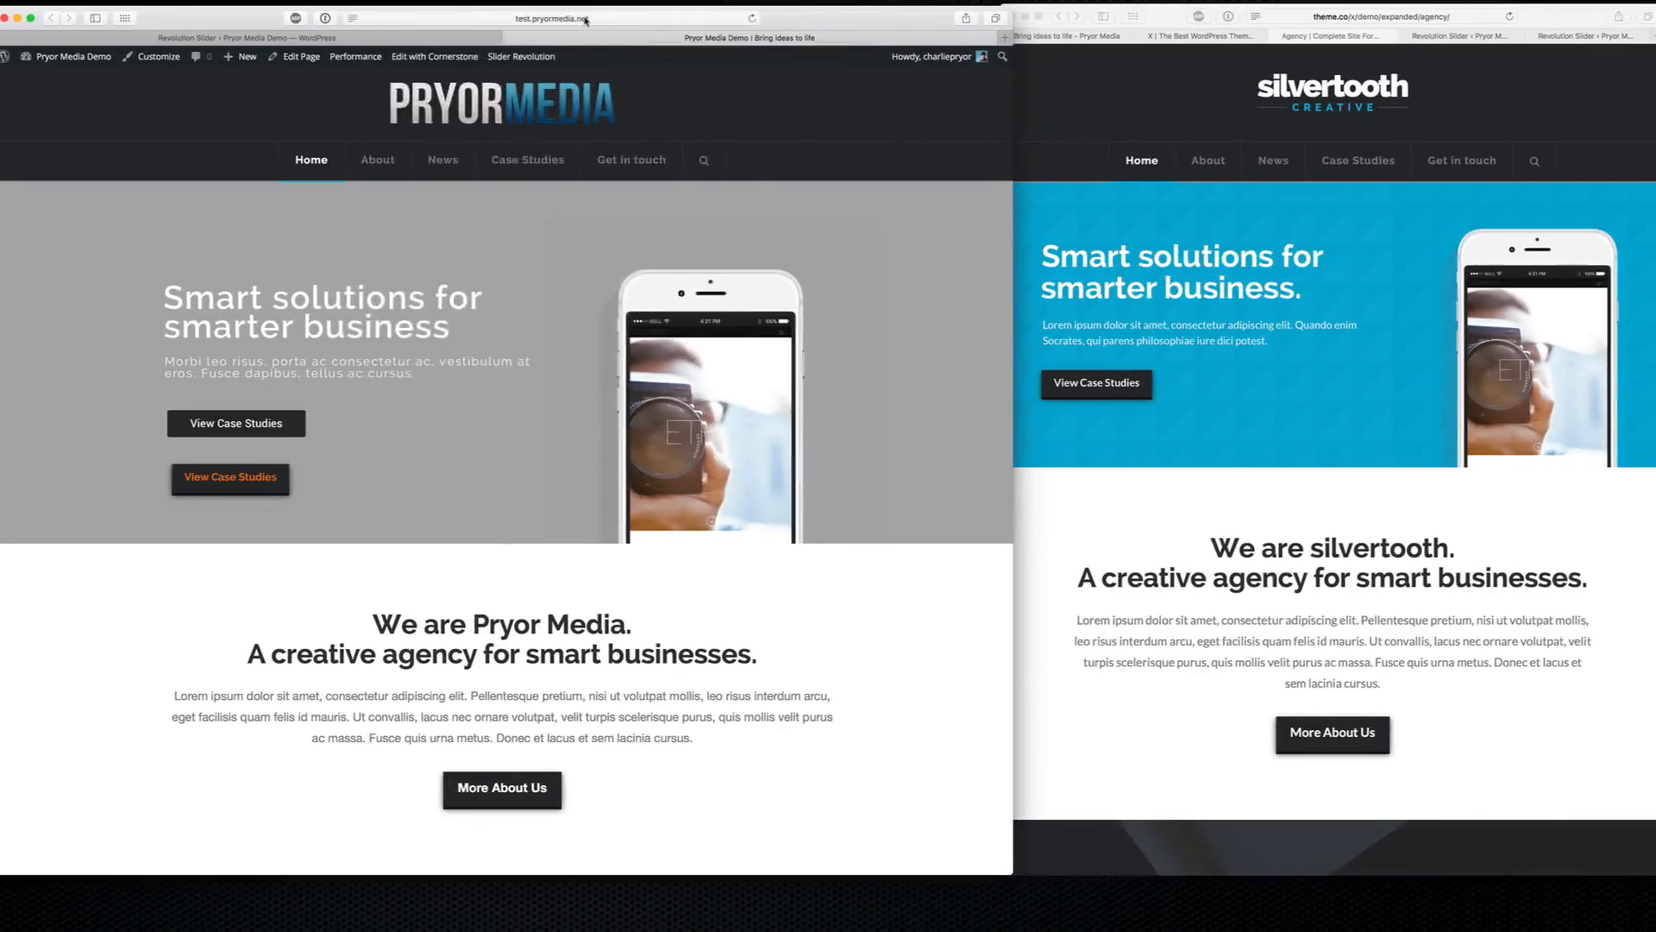
key("super+r")
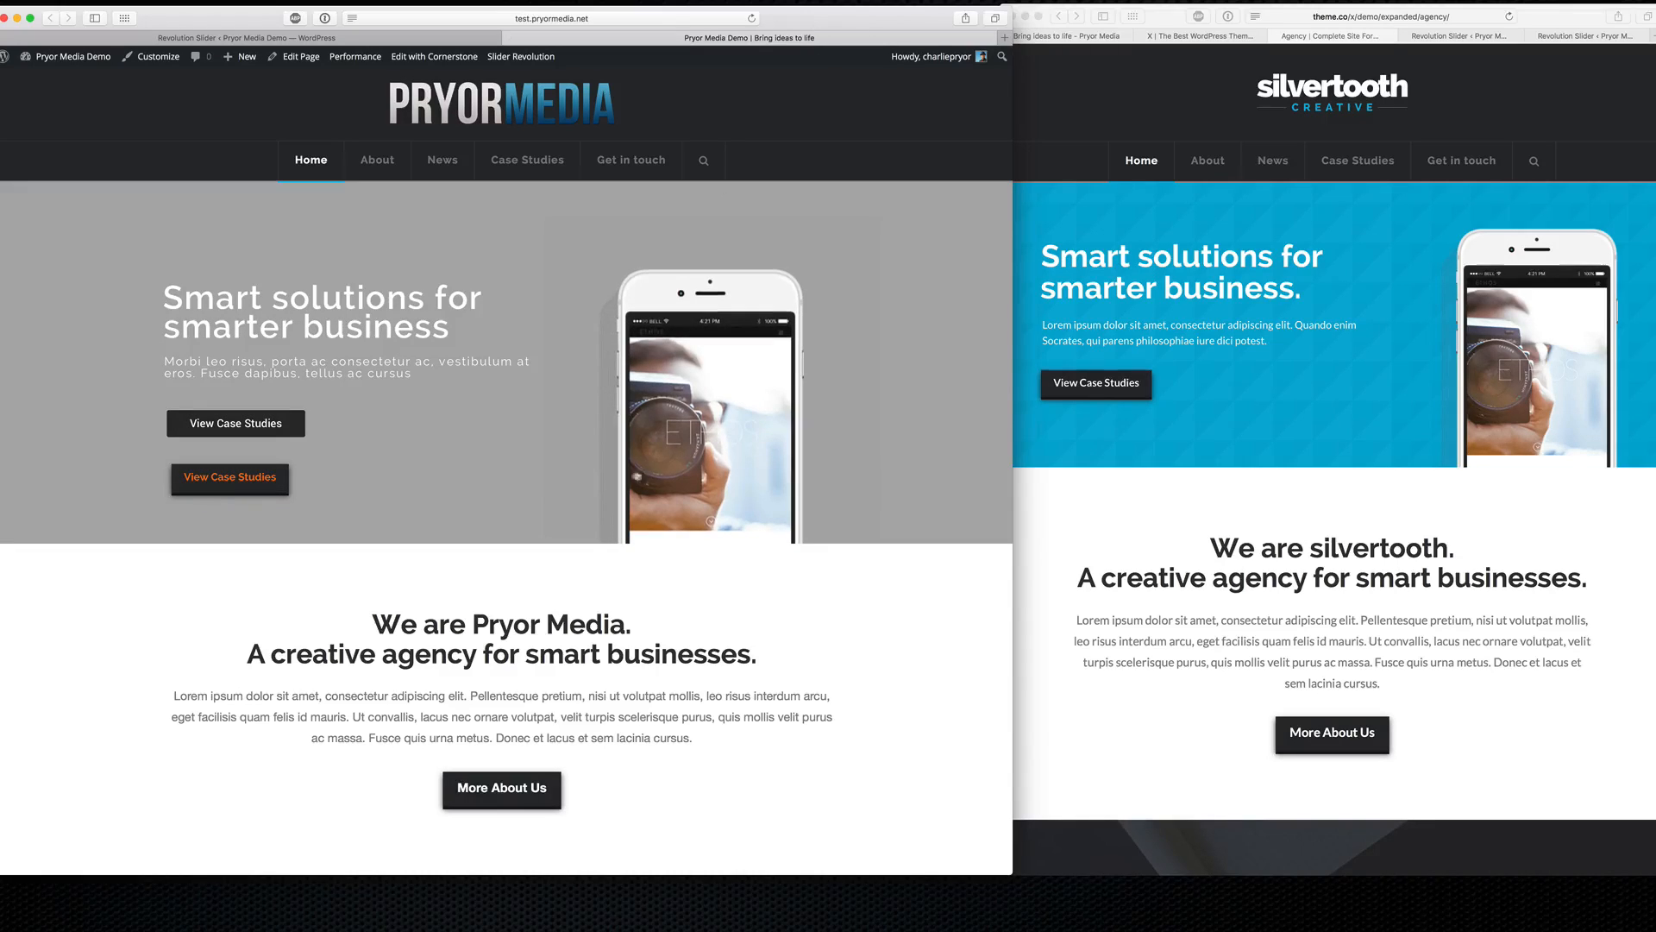
left_click(247, 38)
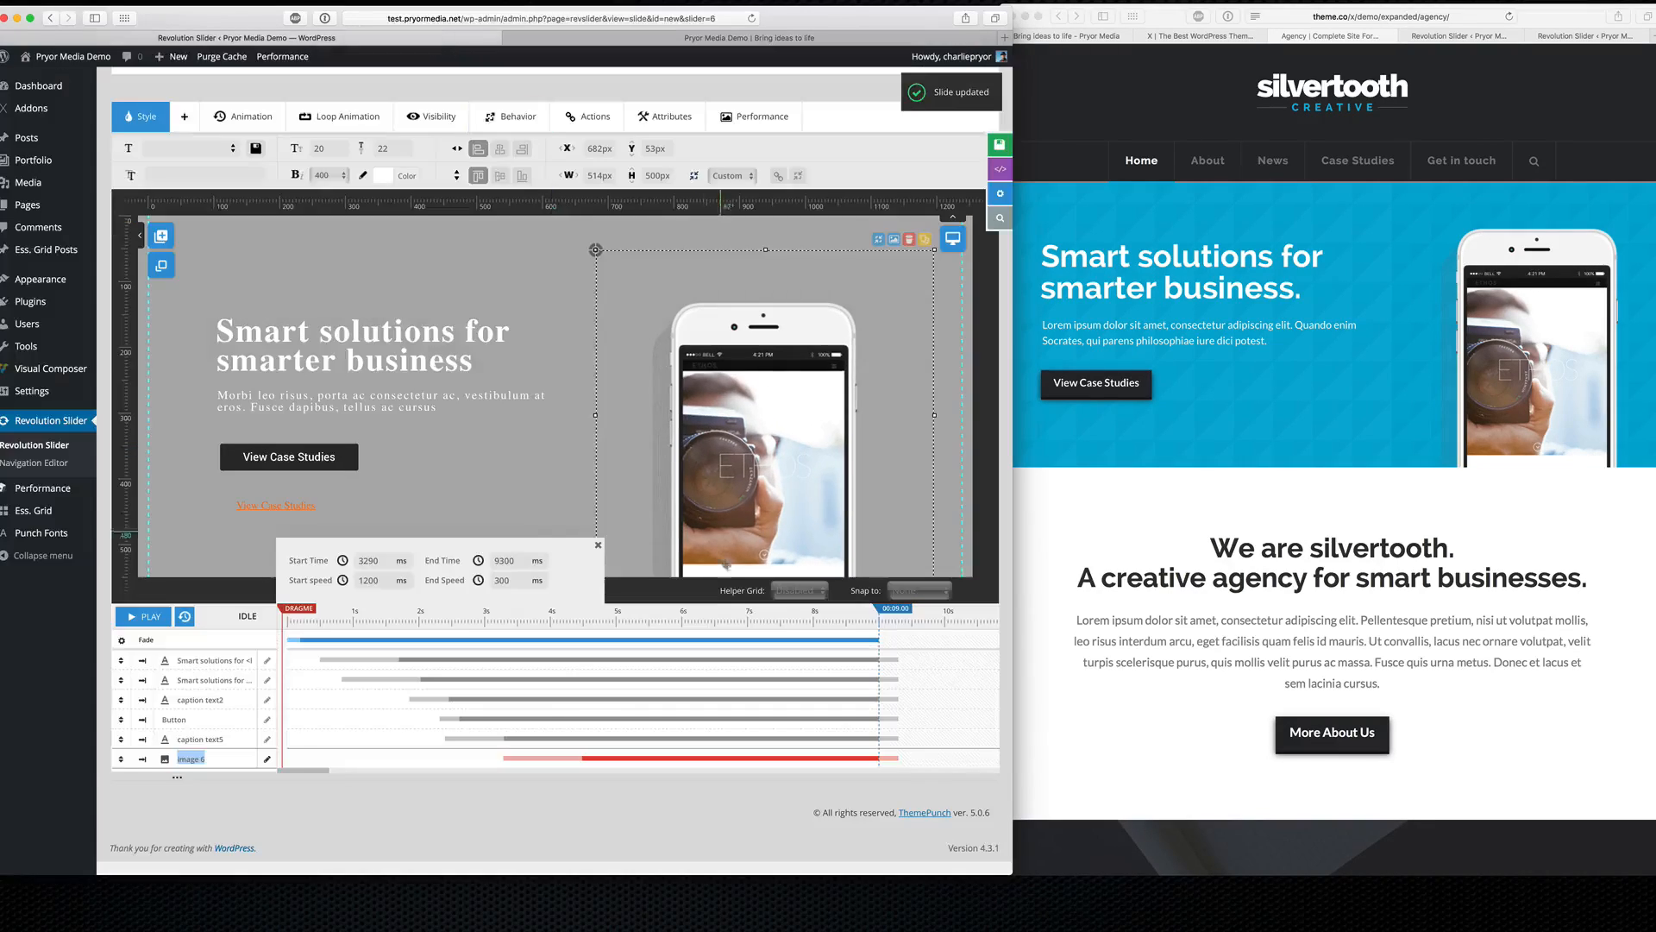
Step: On the layer timeline, start the phone image at 2900 ms and the caption text below the heading at 1800 ms
left_click_drag(498, 758, 488, 758)
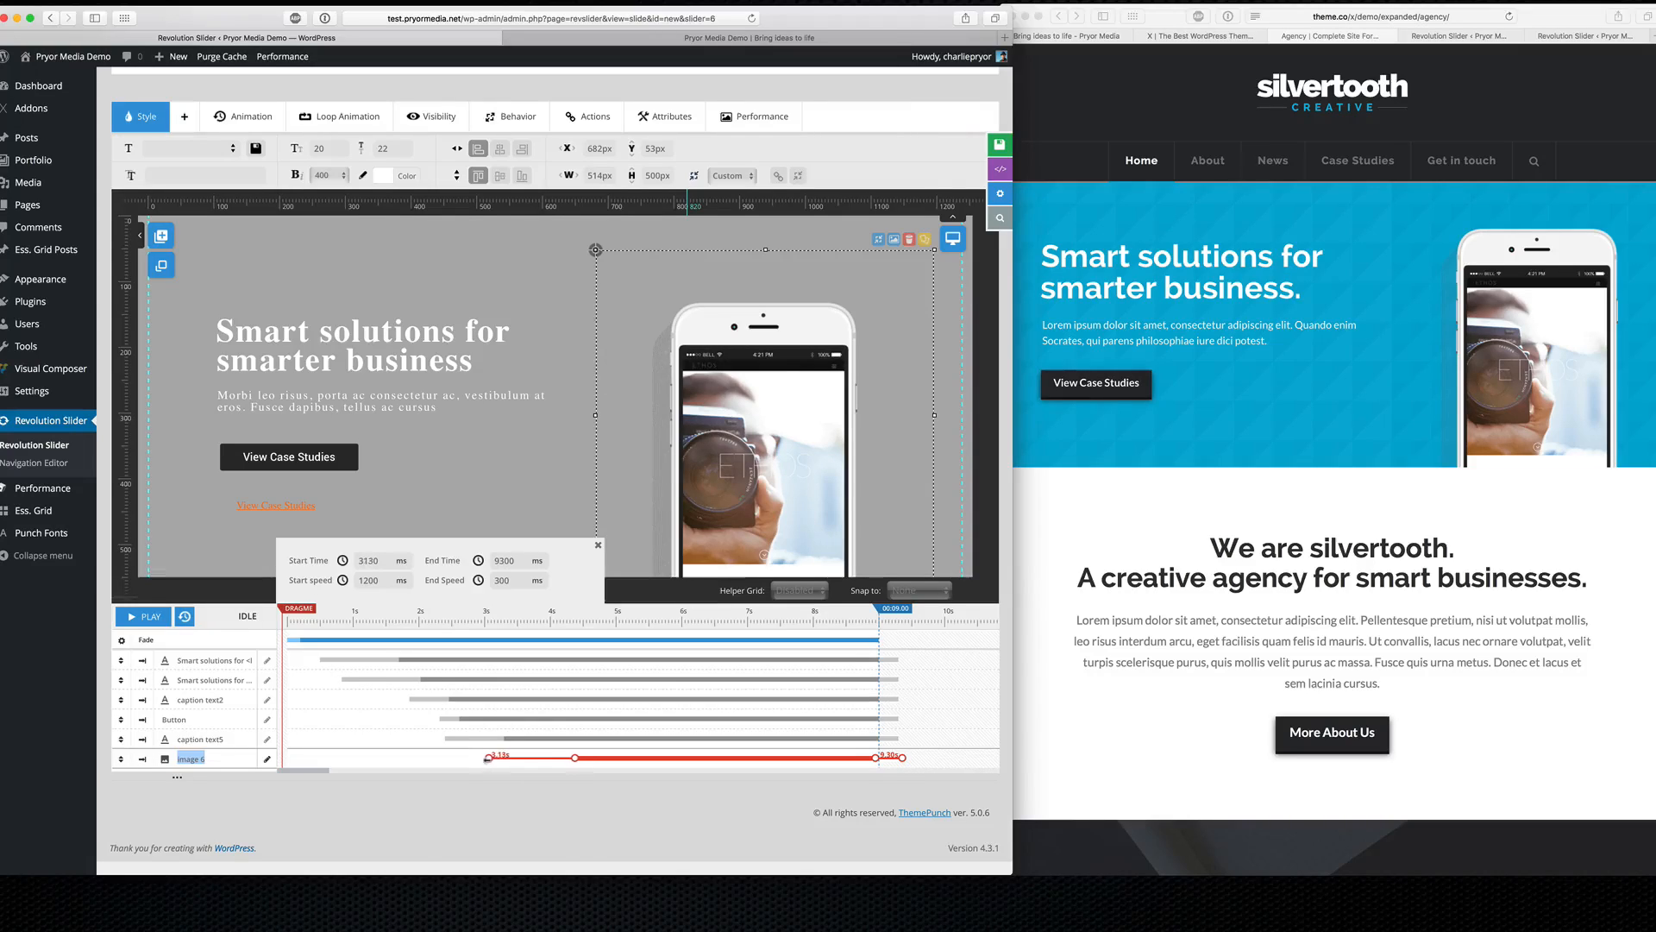
left_click(408, 699)
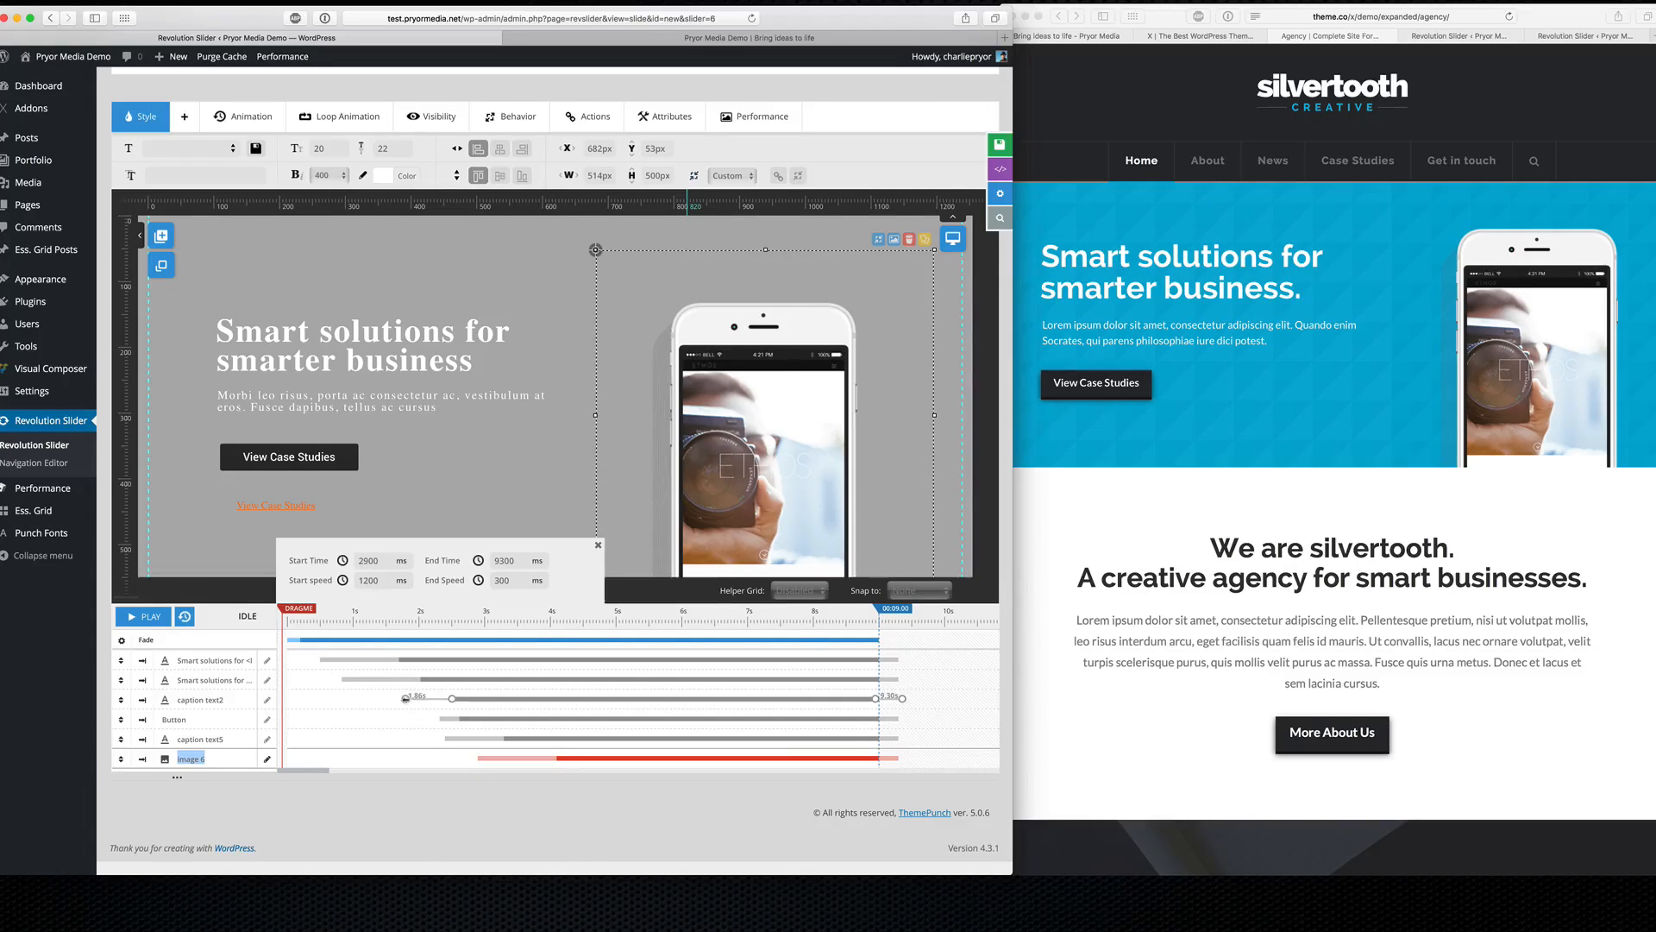
left_click_drag(405, 698, 402, 698)
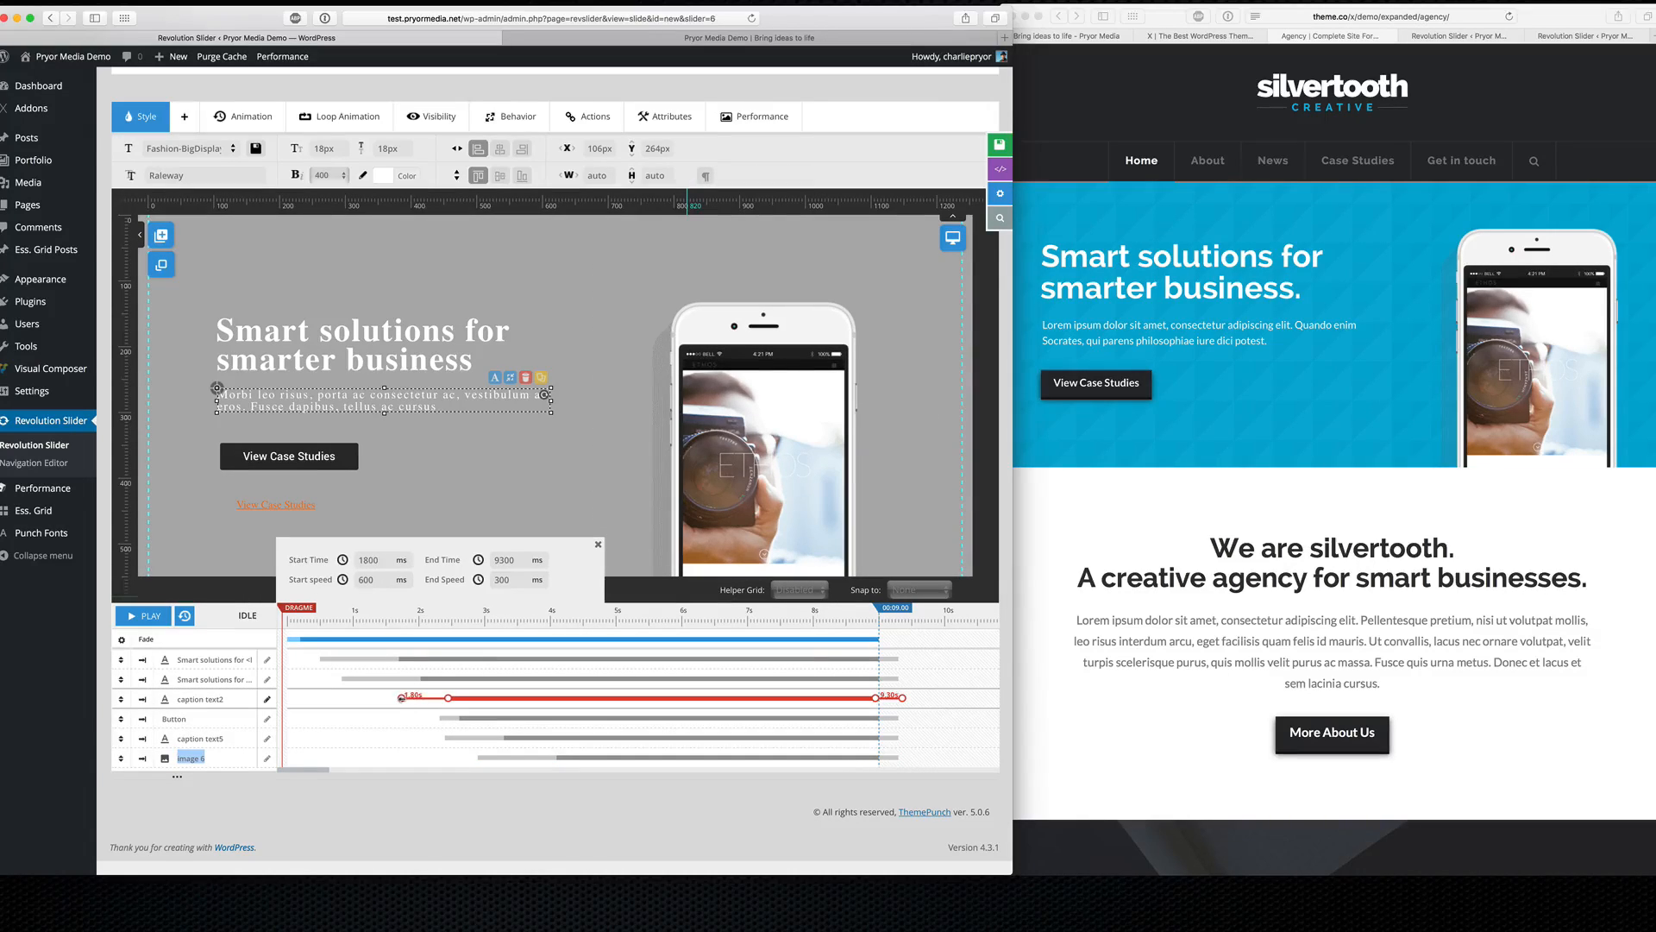
Step: Save the slide and reload the Pryor Media Demo home page to play the slider with the new layer timing
left_click(999, 145)
left_click(815, 40)
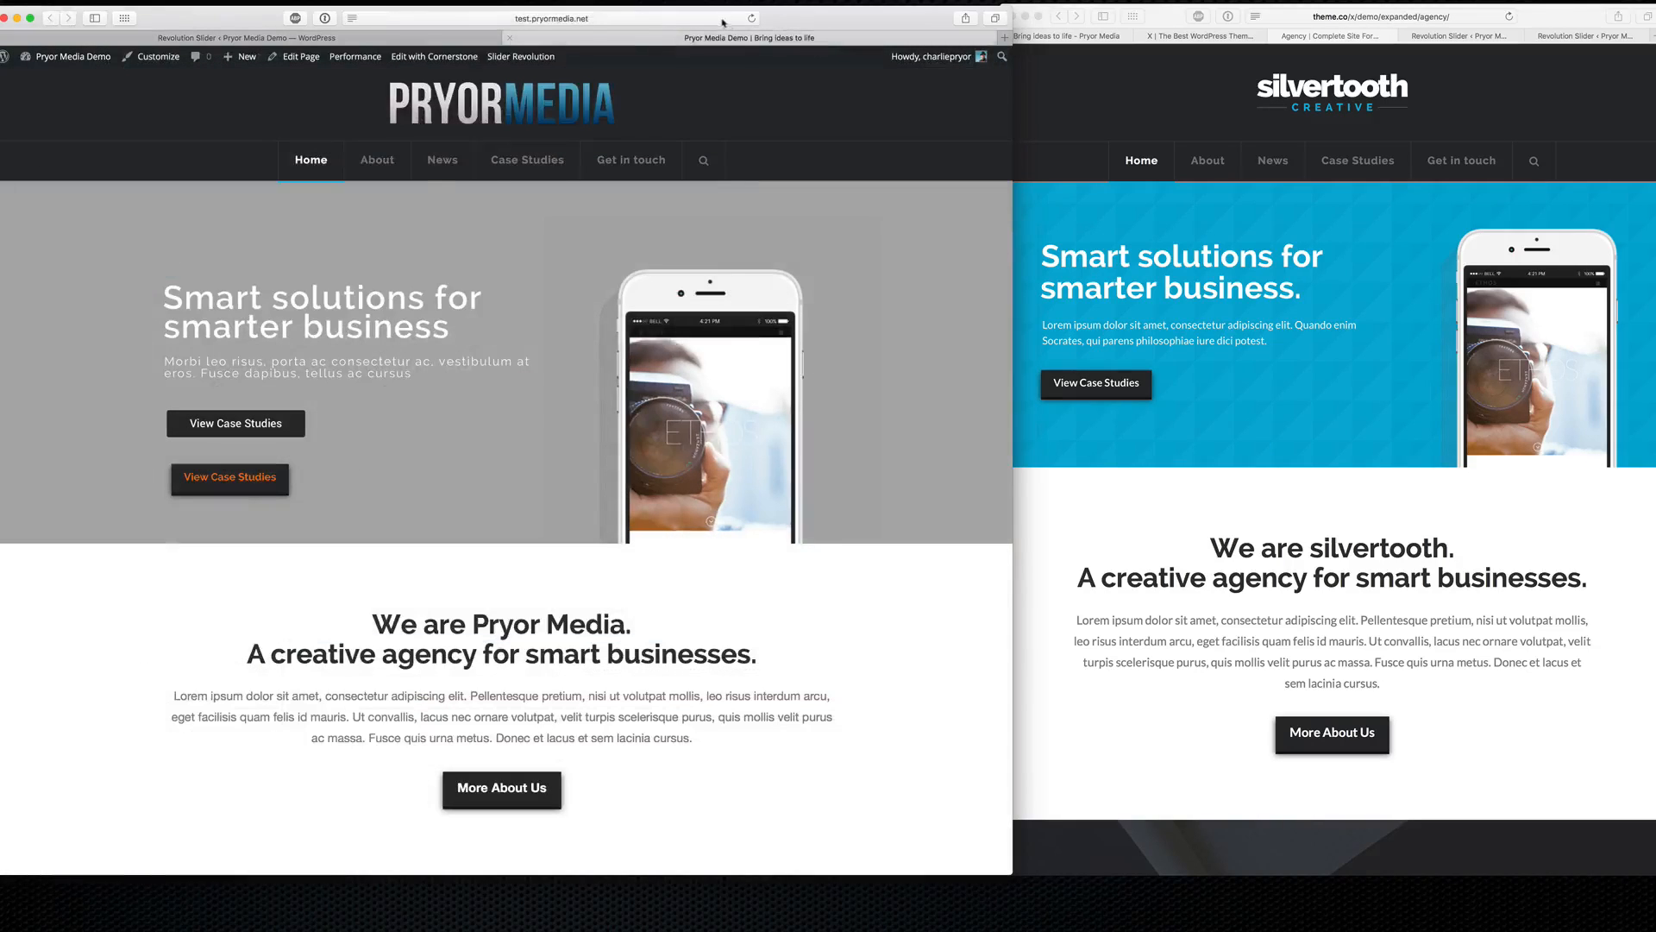
left_click(723, 23)
key("Return")
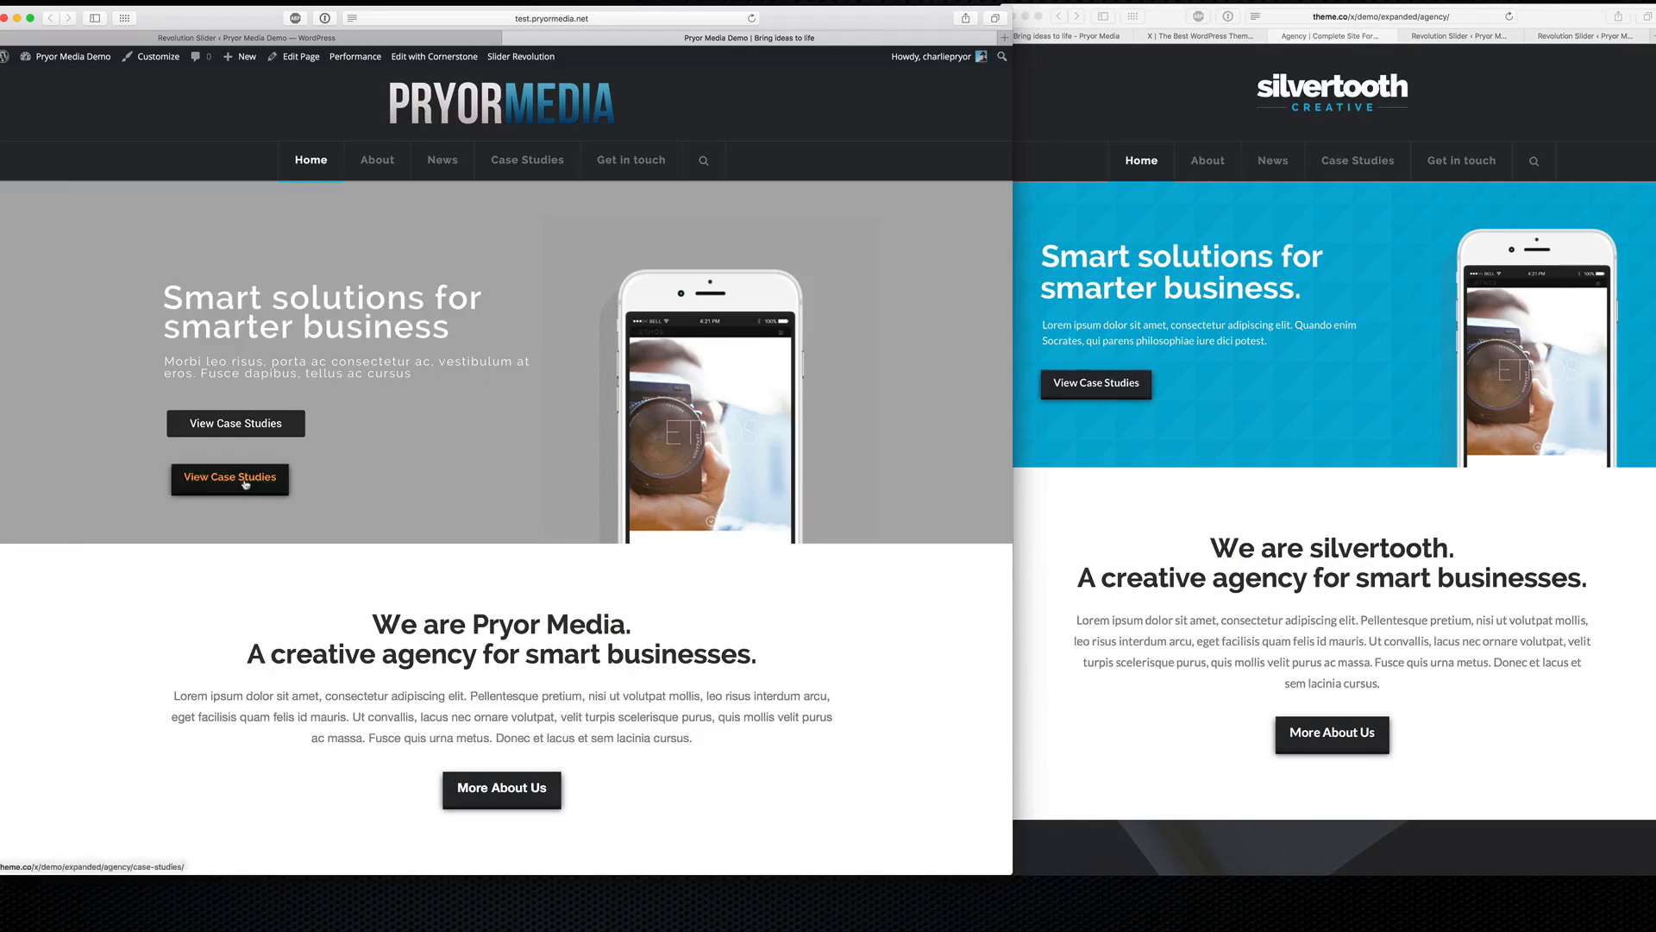
Step: Review the home page from the slider down to the case studies section, and return to the slide editor
scroll(235, 483, "down", 1)
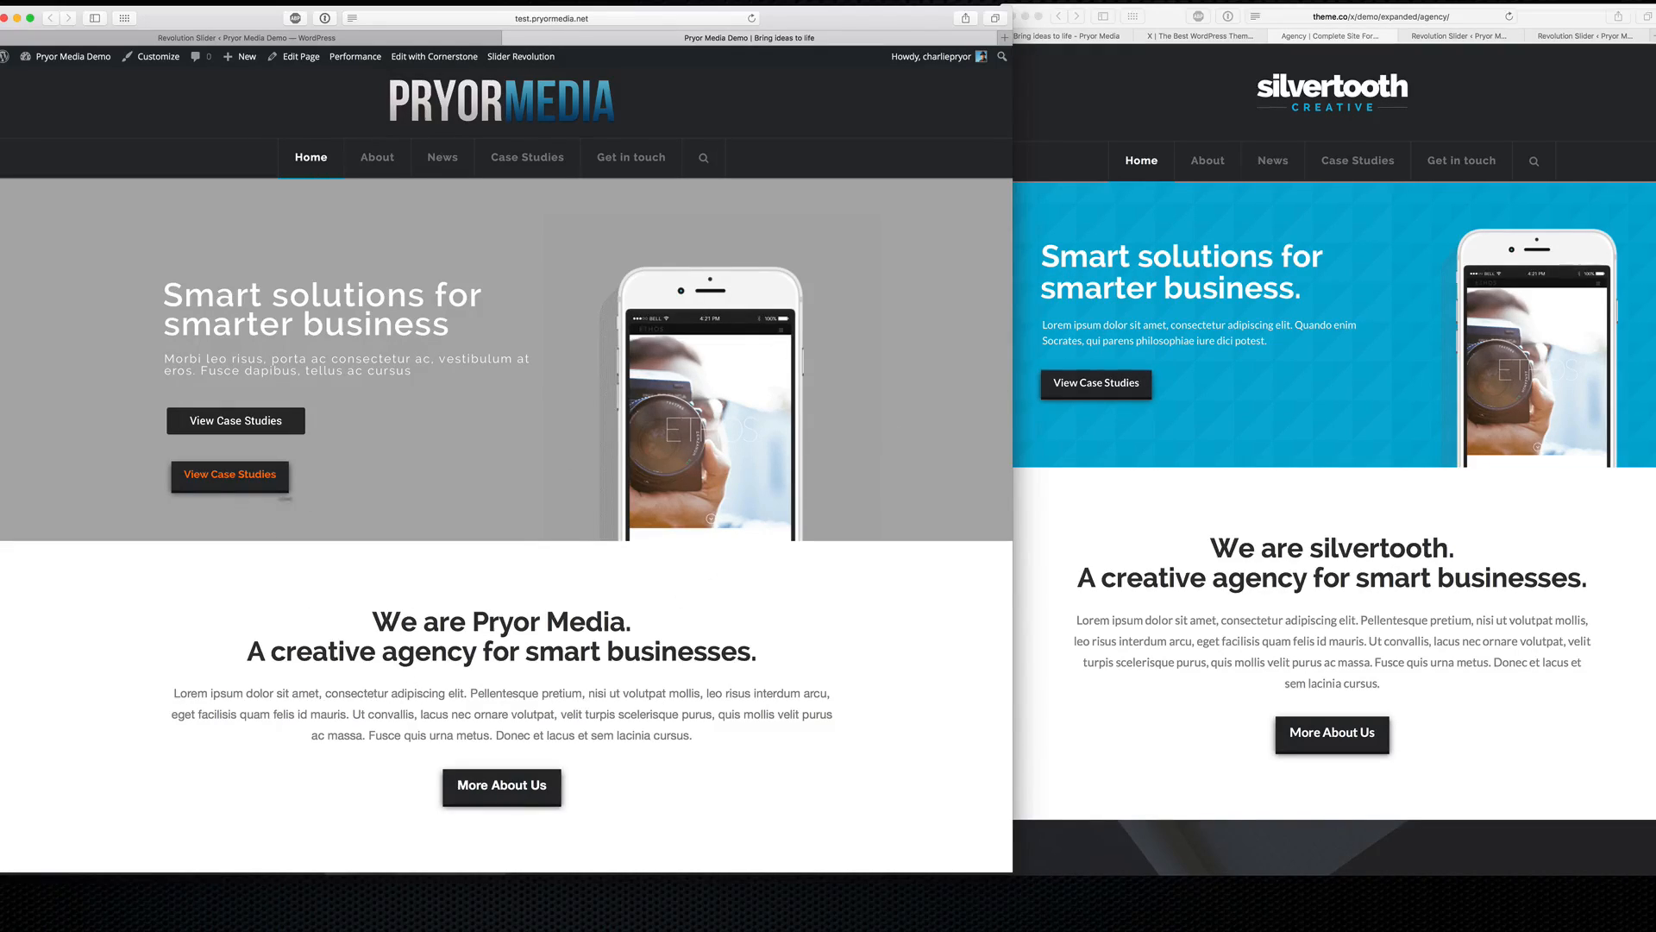
scroll(349, 490, "down", 5)
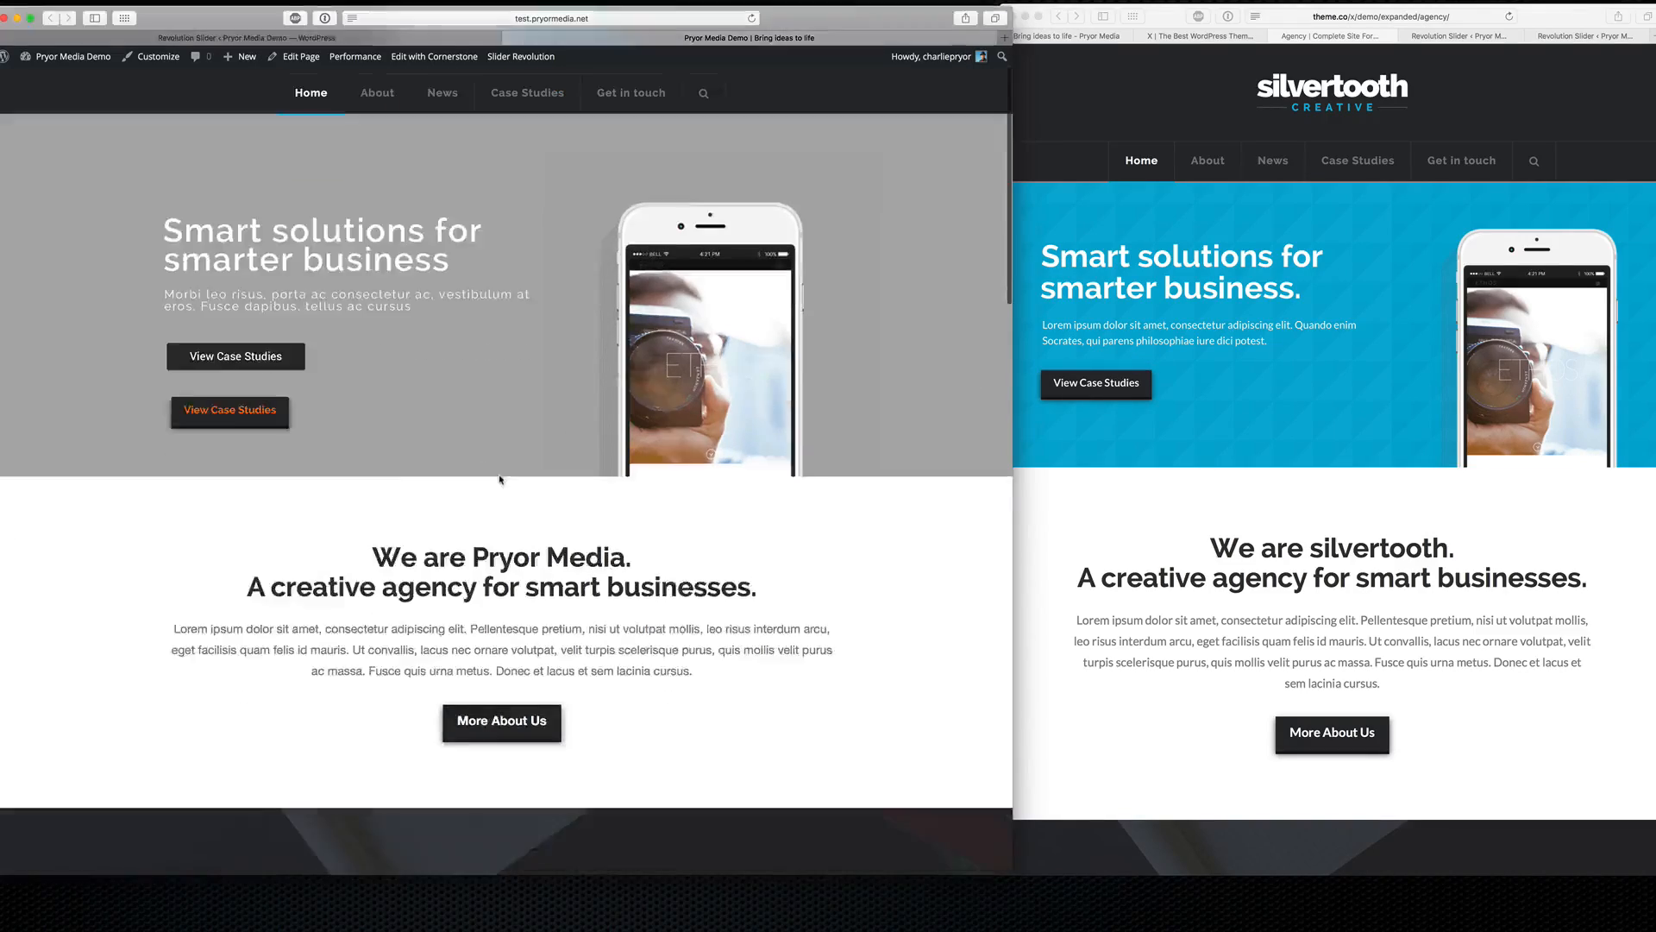
scroll(281, 499, "up", 5)
scroll(386, 386, "down", 10)
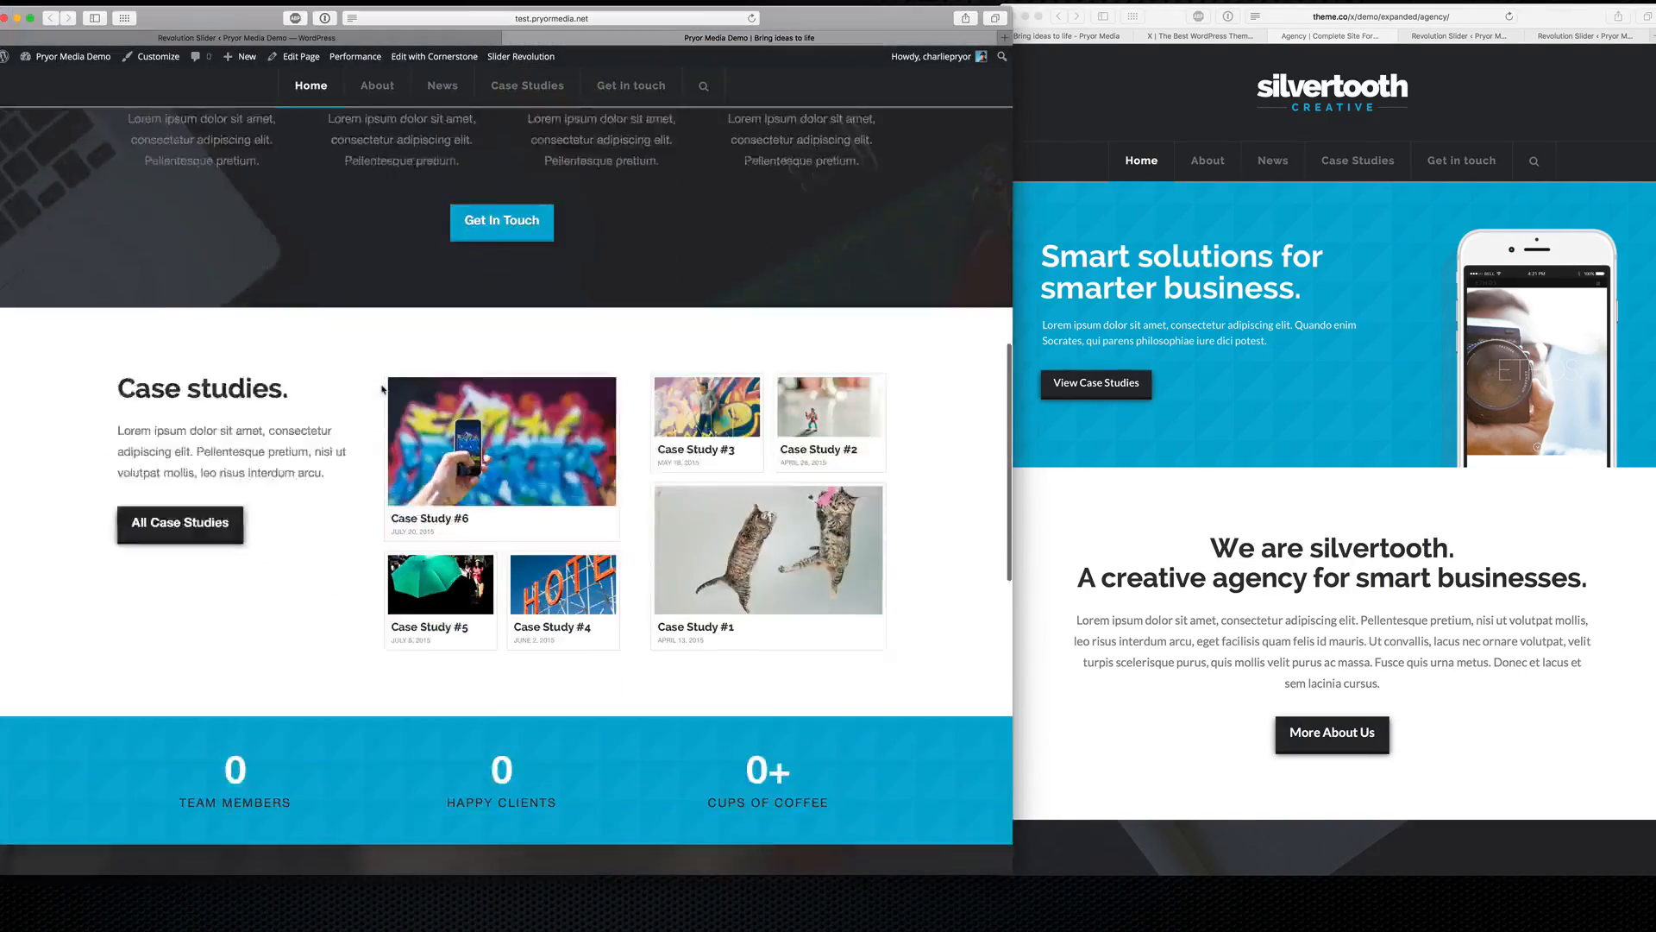
scroll(215, 444, "up", 7)
scroll(214, 447, "up", 5)
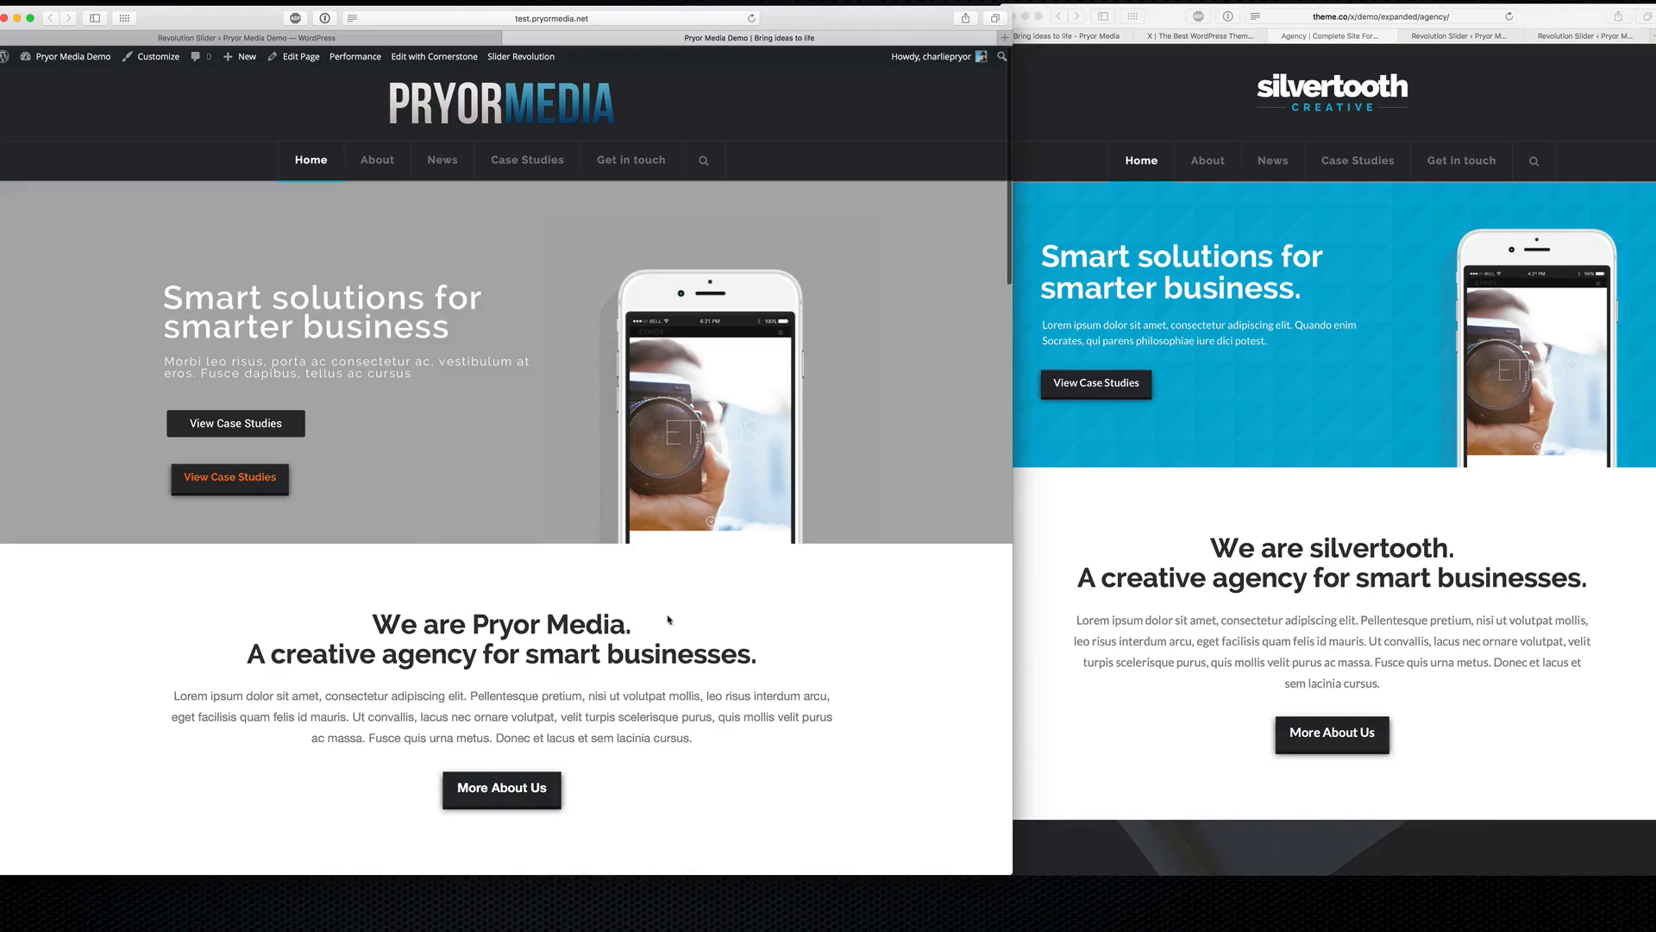
left_click_drag(760, 663, 336, 615)
left_click(346, 615)
left_click(244, 38)
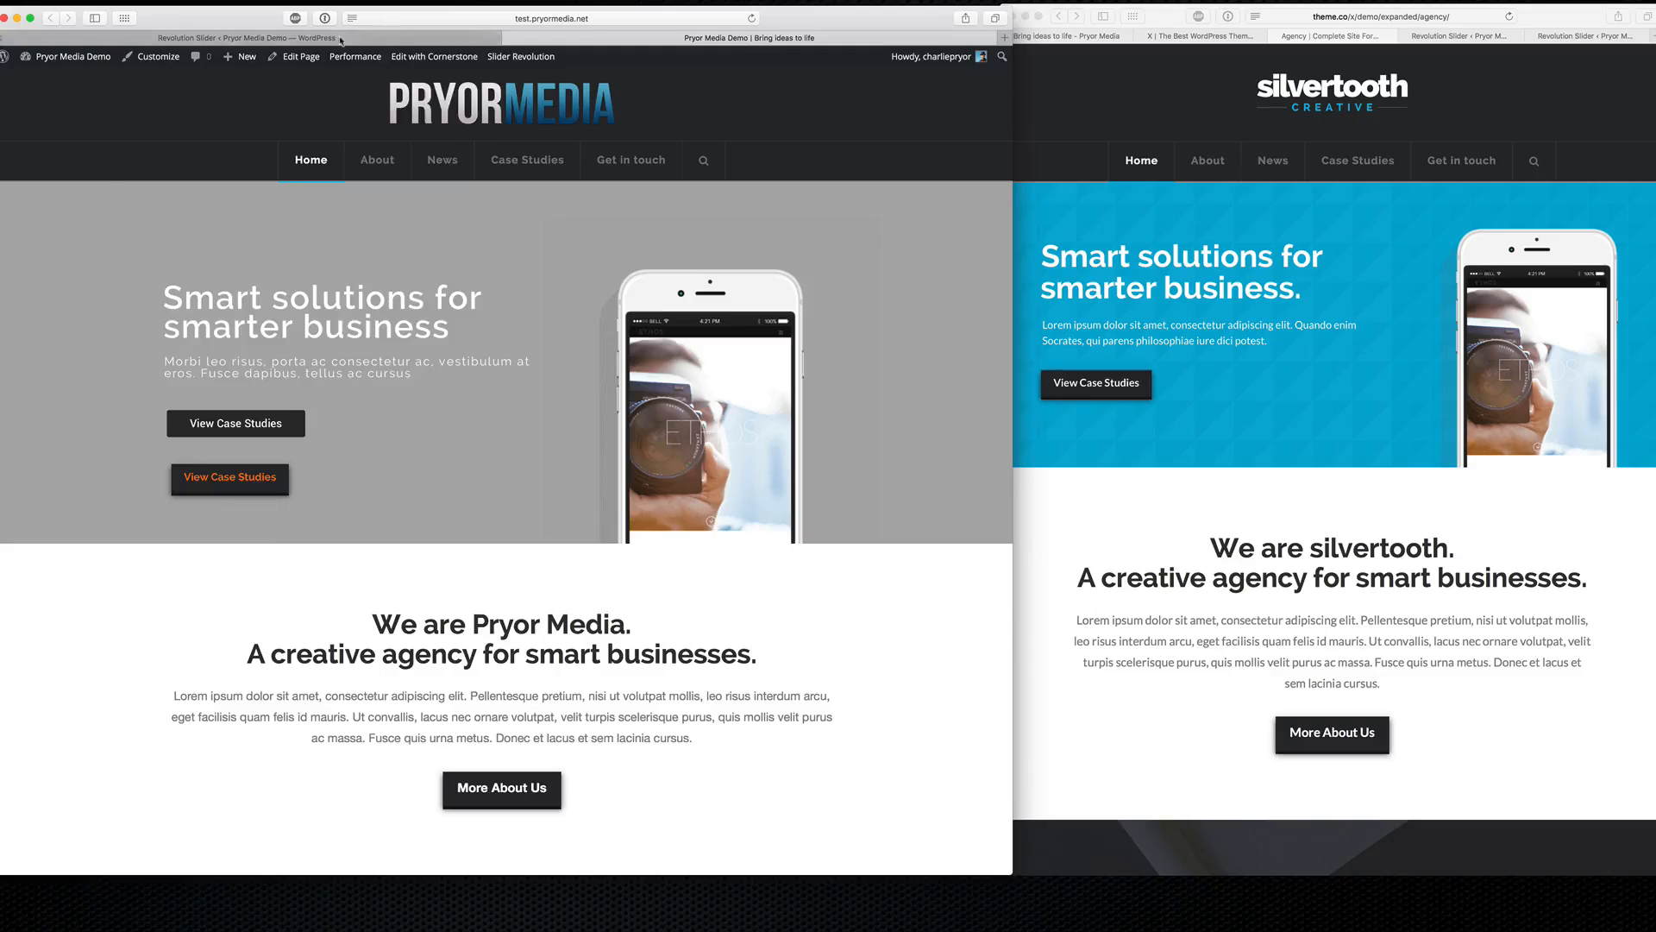
left_click_drag(231, 20, 230, 22)
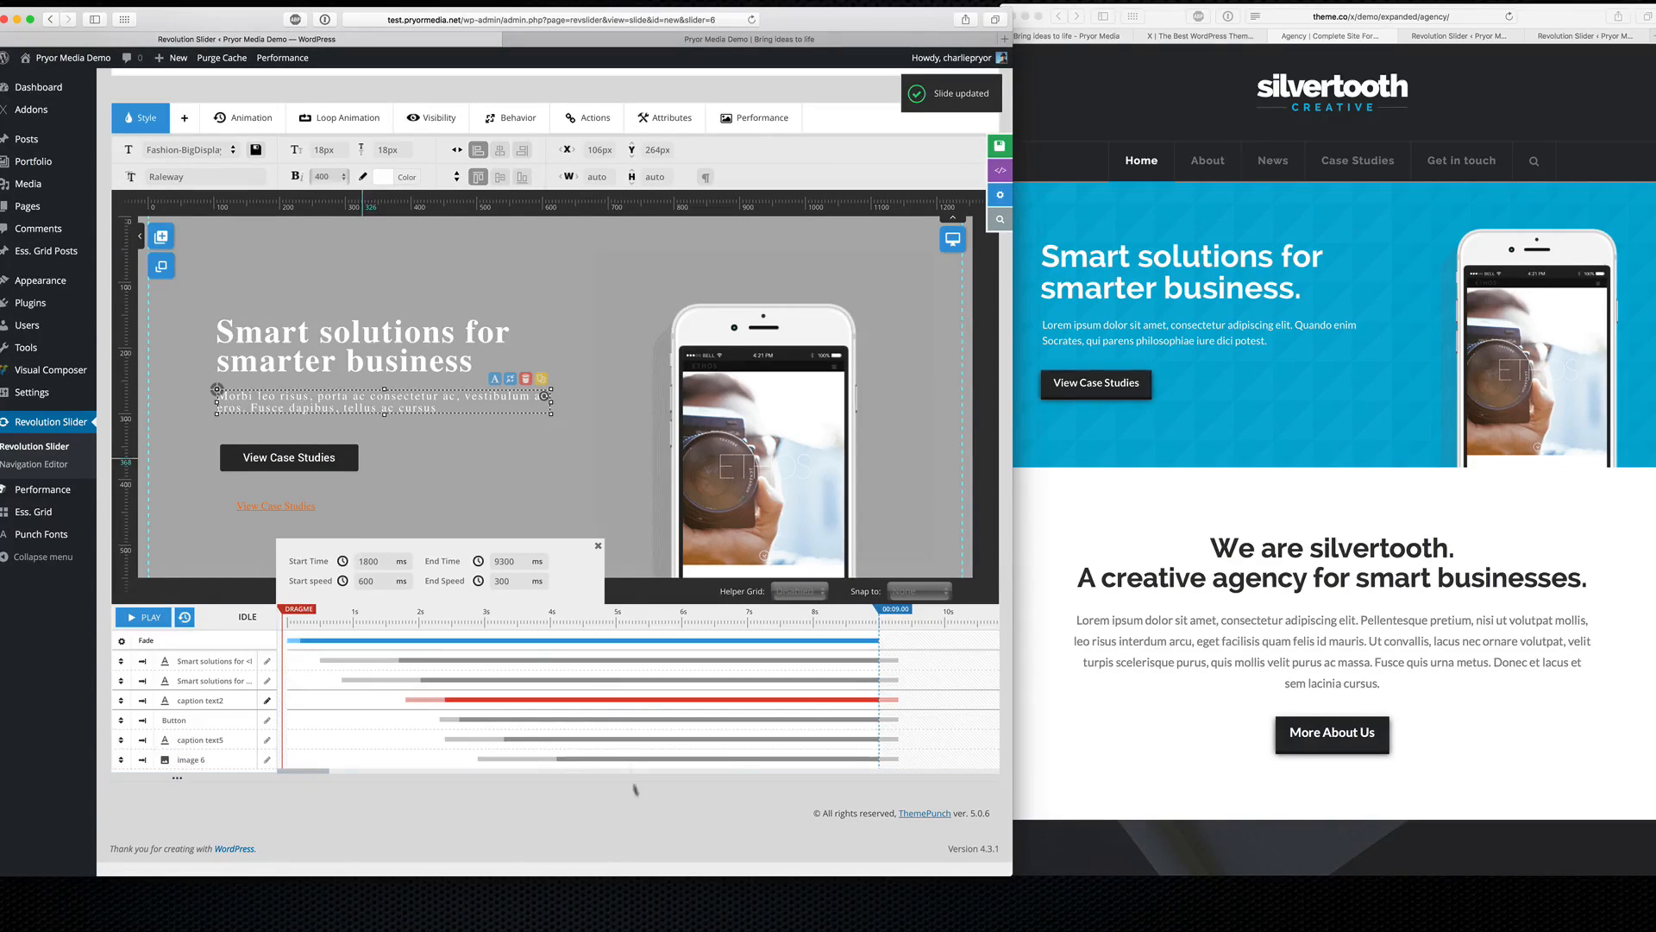
Step: Close the layer timing settings and set the slide's main background source to Transparent
left_click(599, 545)
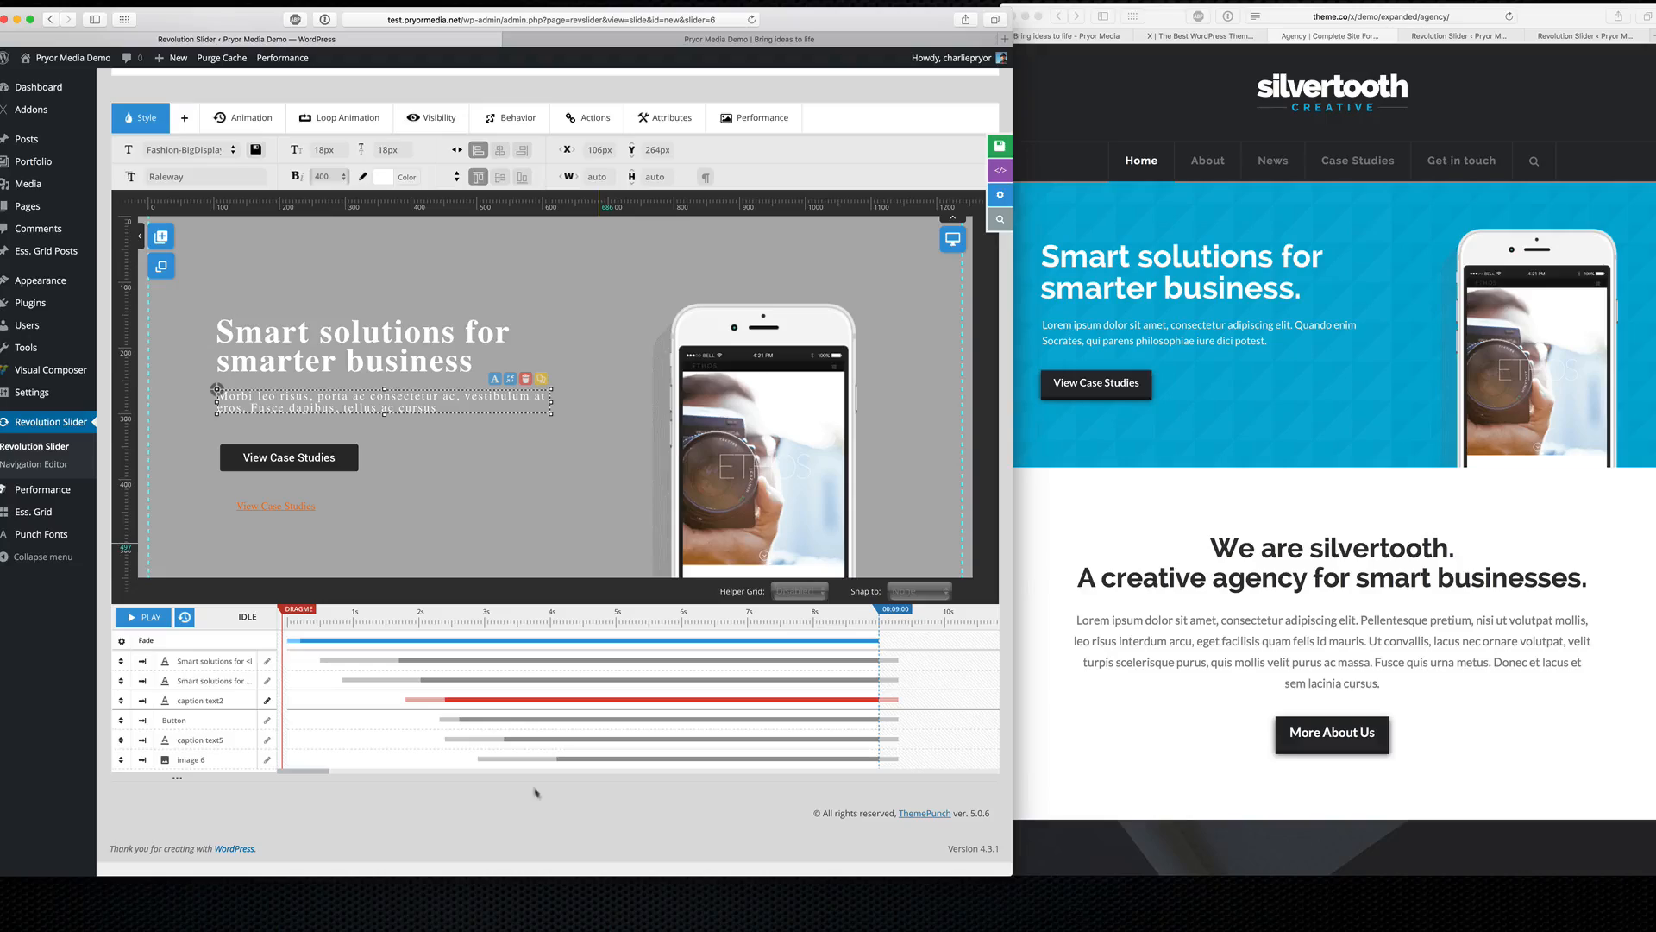
scroll(446, 505, "up", 5)
scroll(446, 504, "down", 3)
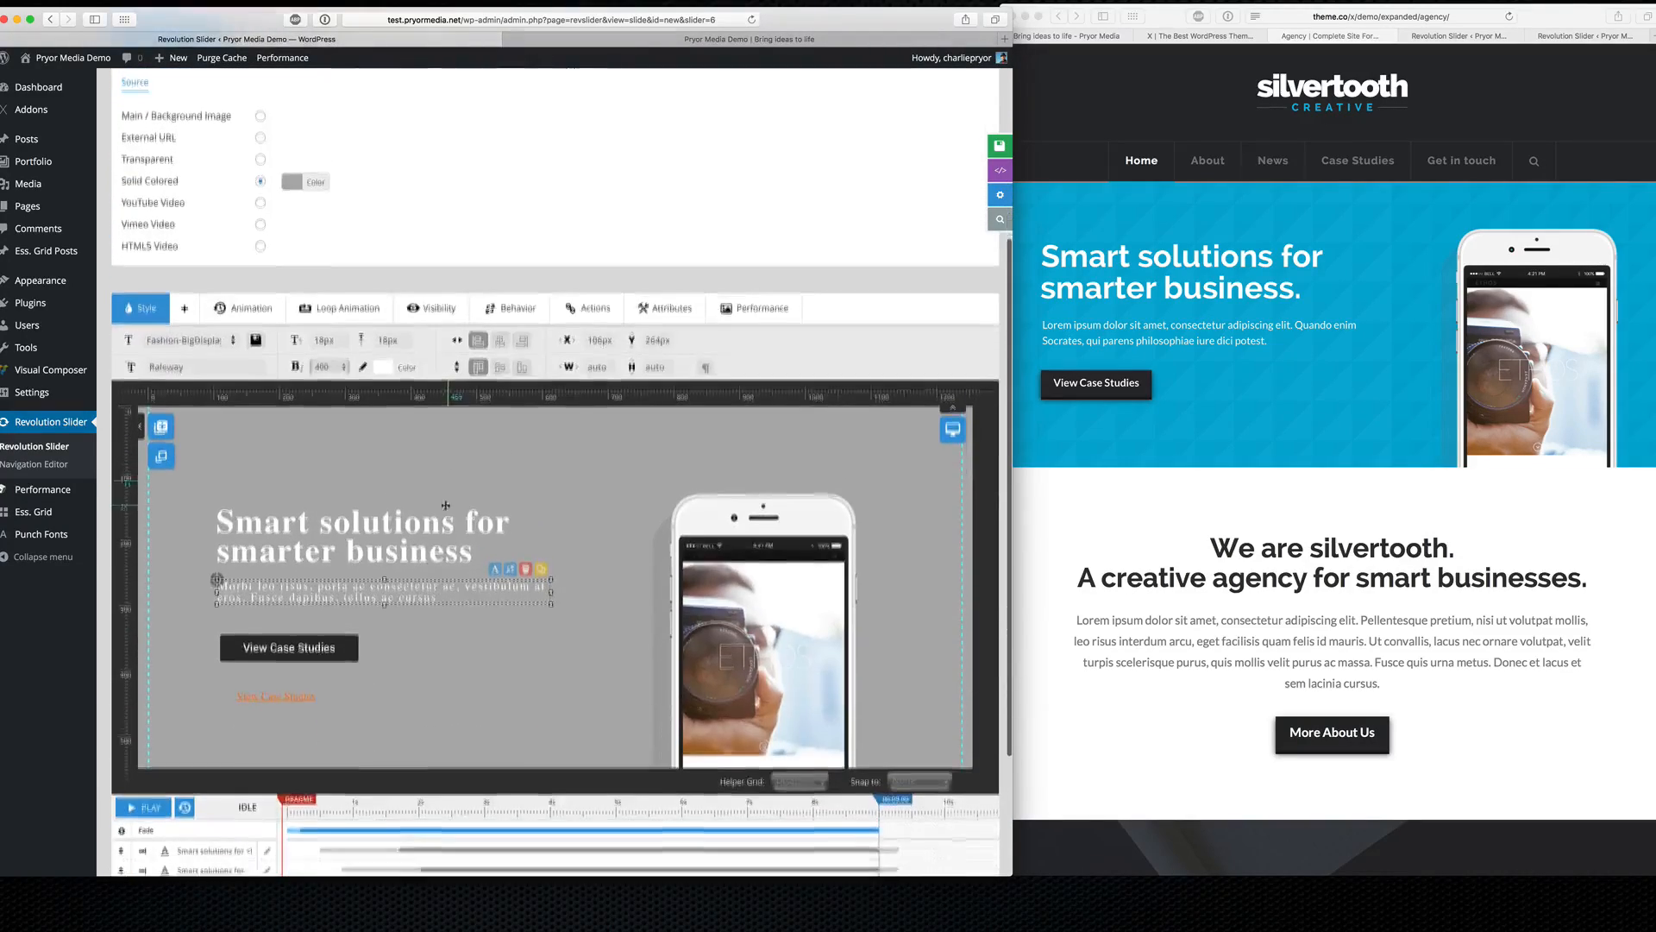
scroll(446, 504, "down", 3)
scroll(510, 424, "up", 3)
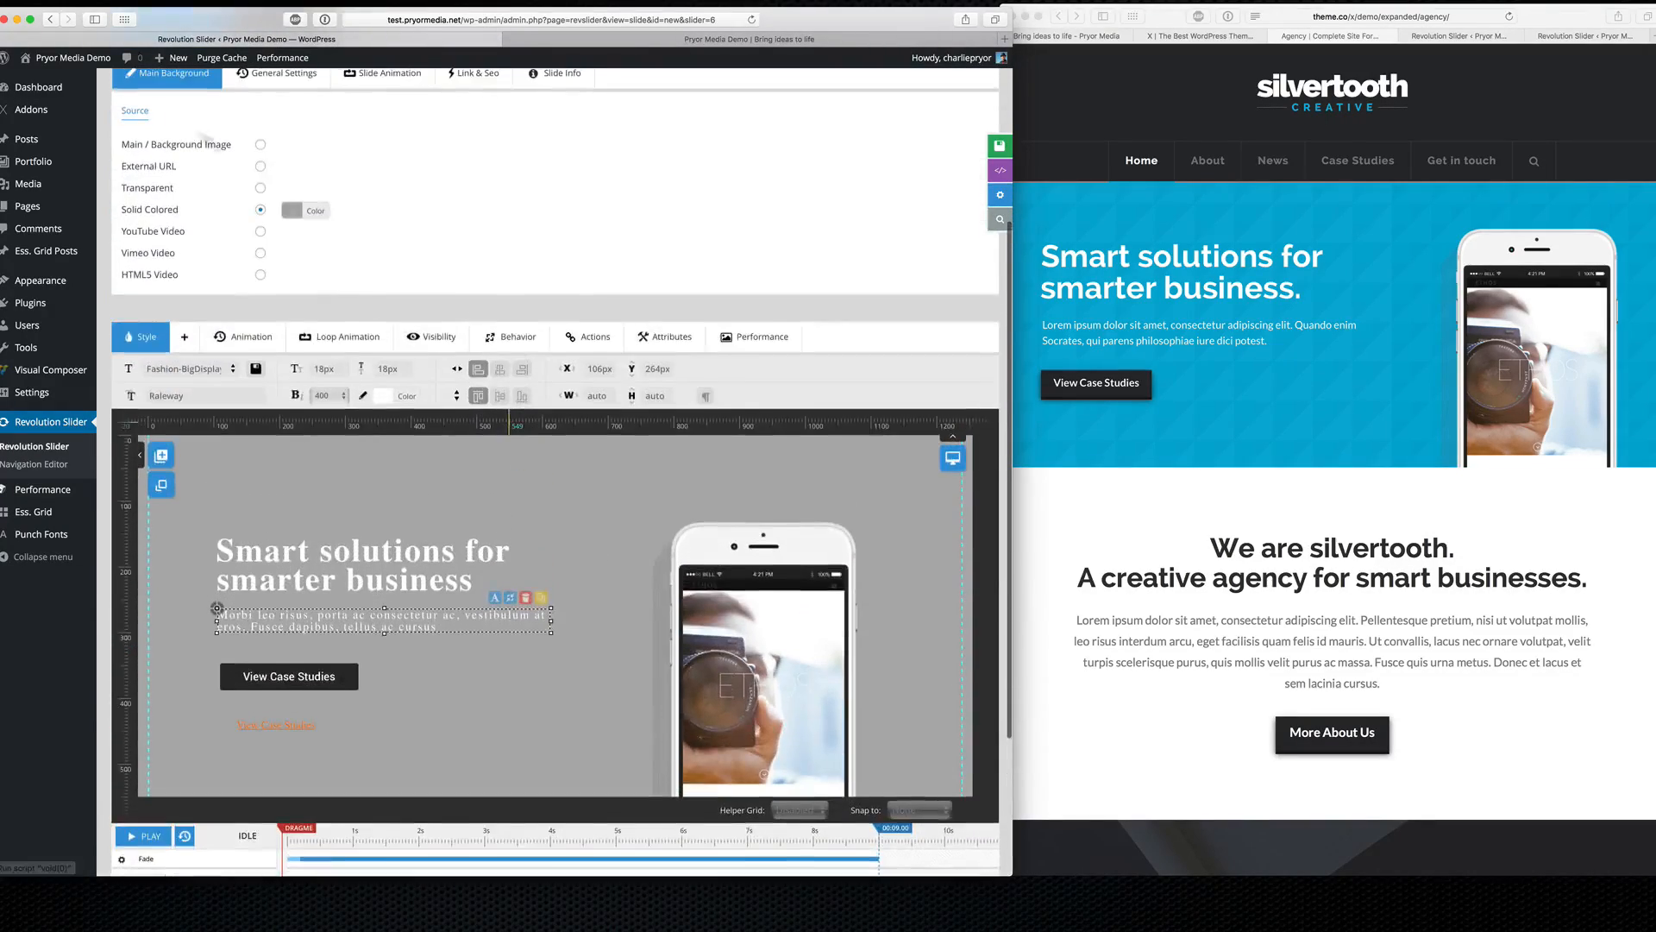
scroll(514, 424, "up", 2)
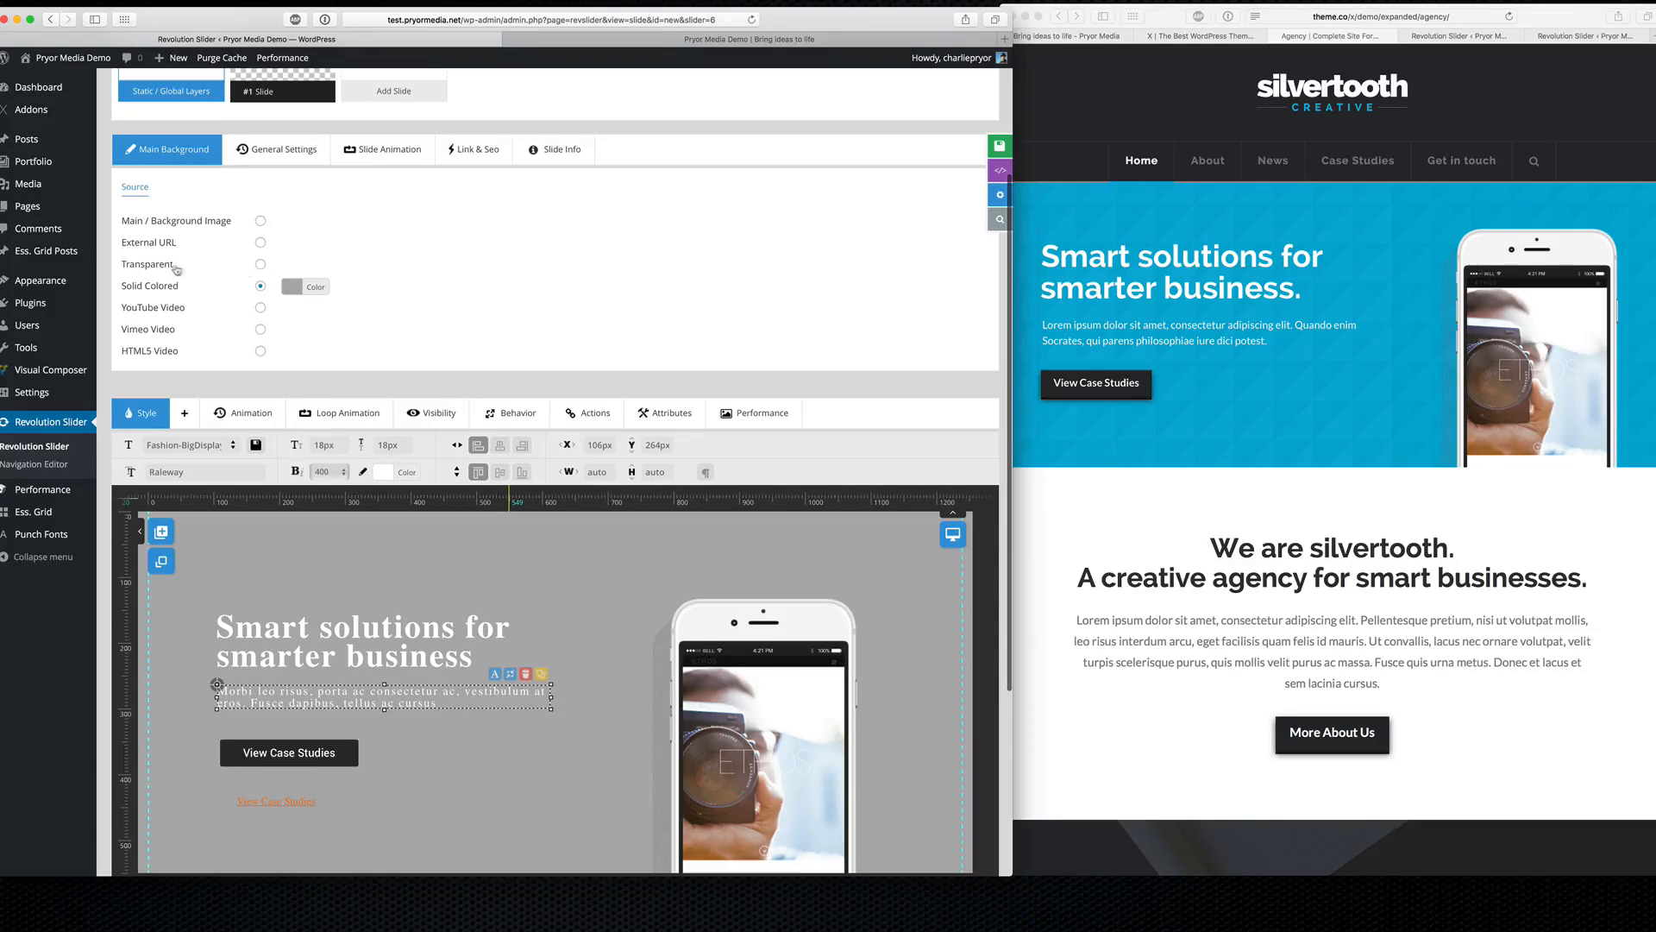
left_click(260, 265)
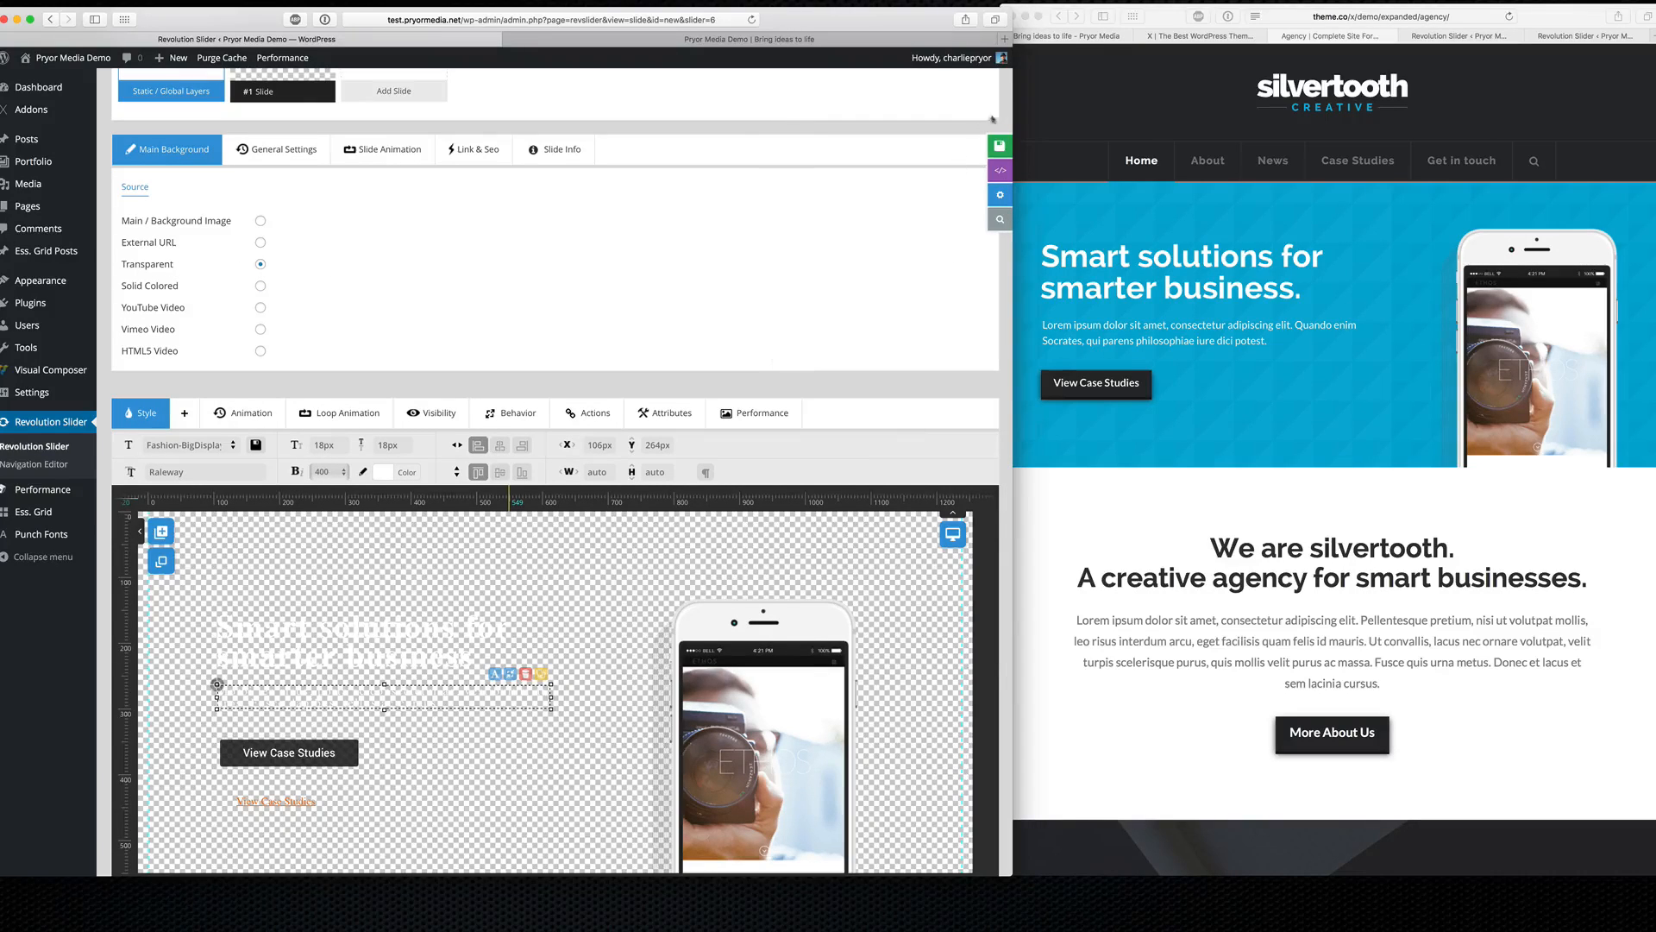
Step: Save the slide and reload the live home page to check the slider with its transparent background
left_click(1000, 146)
left_click(697, 39)
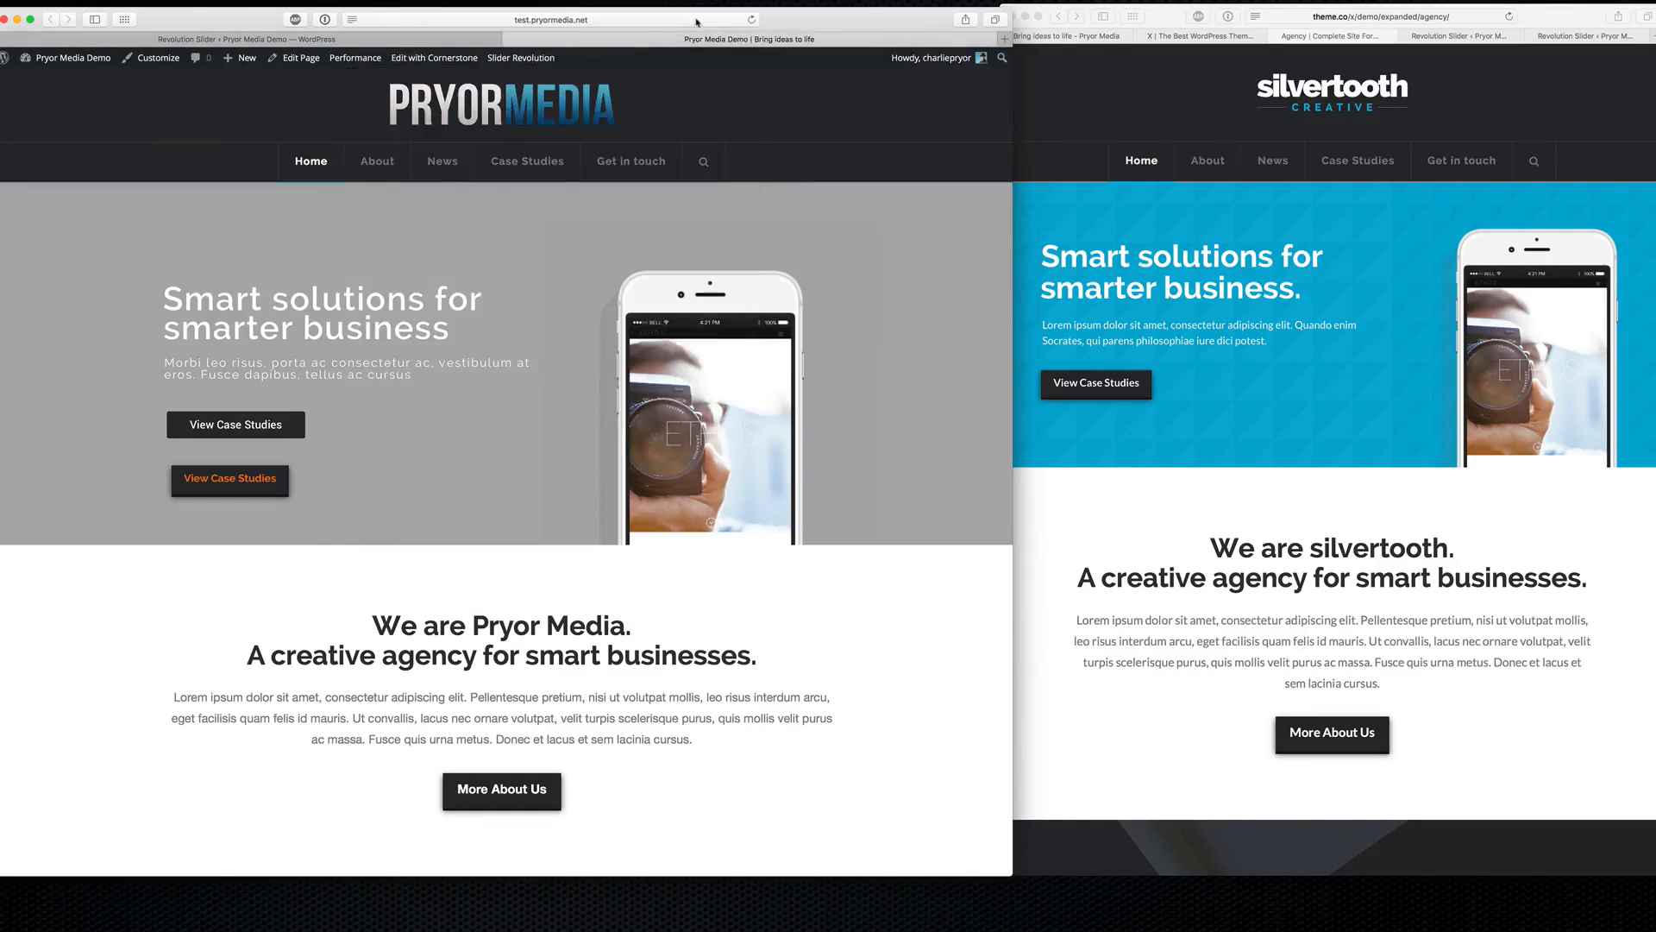
left_click(697, 20)
key("Return")
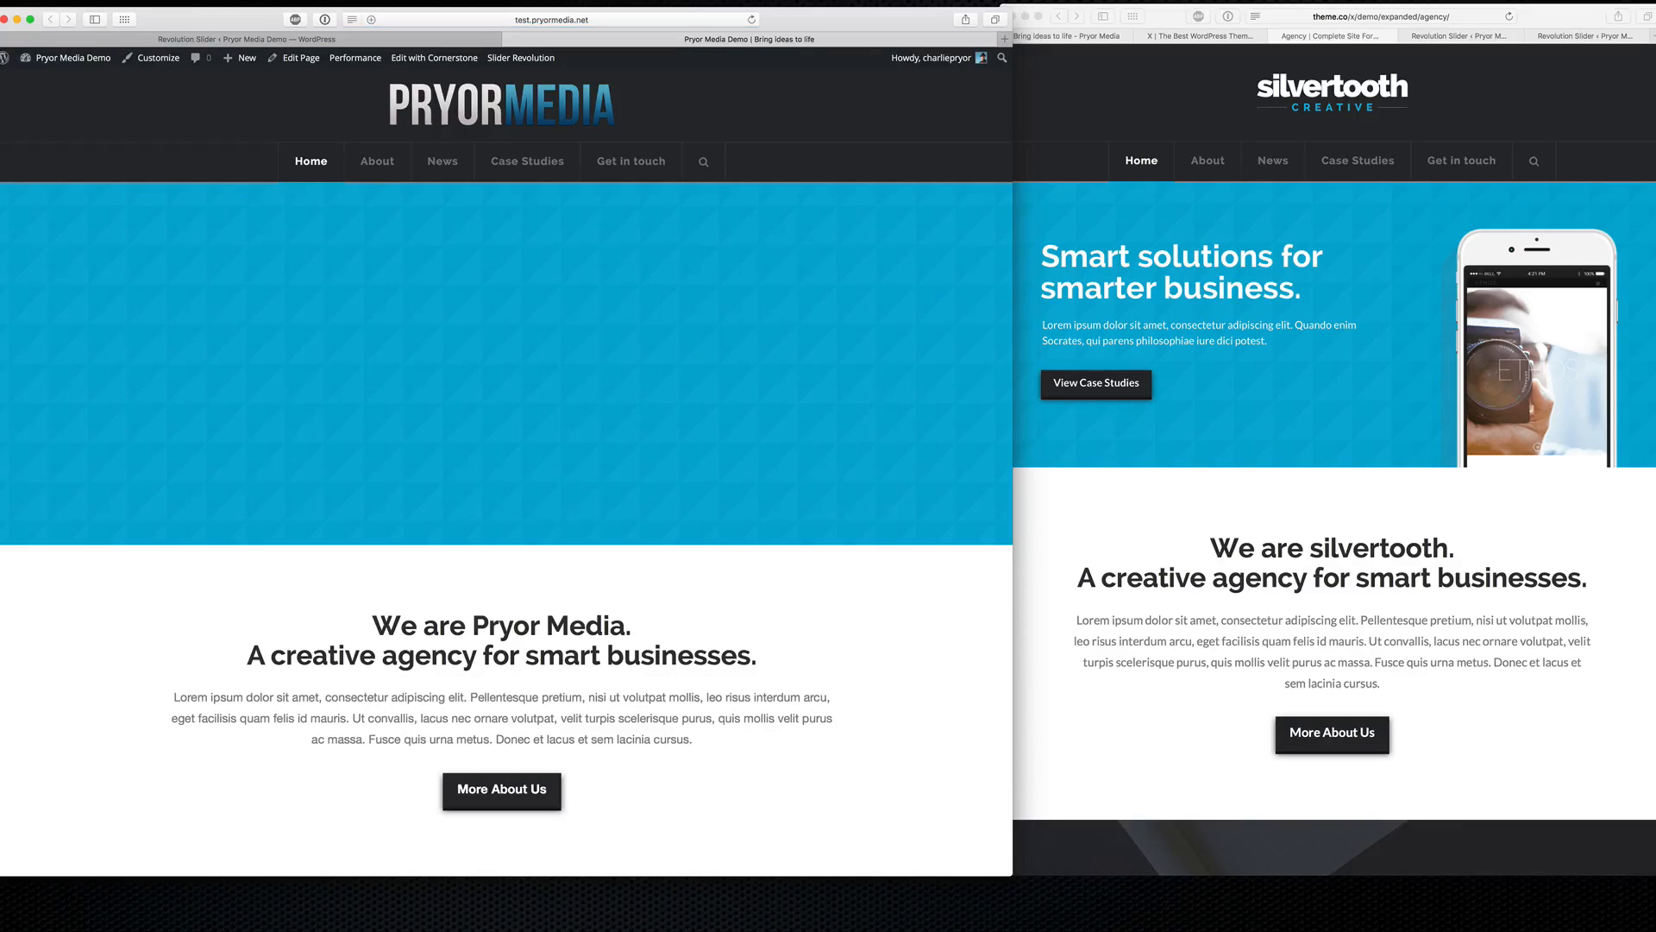